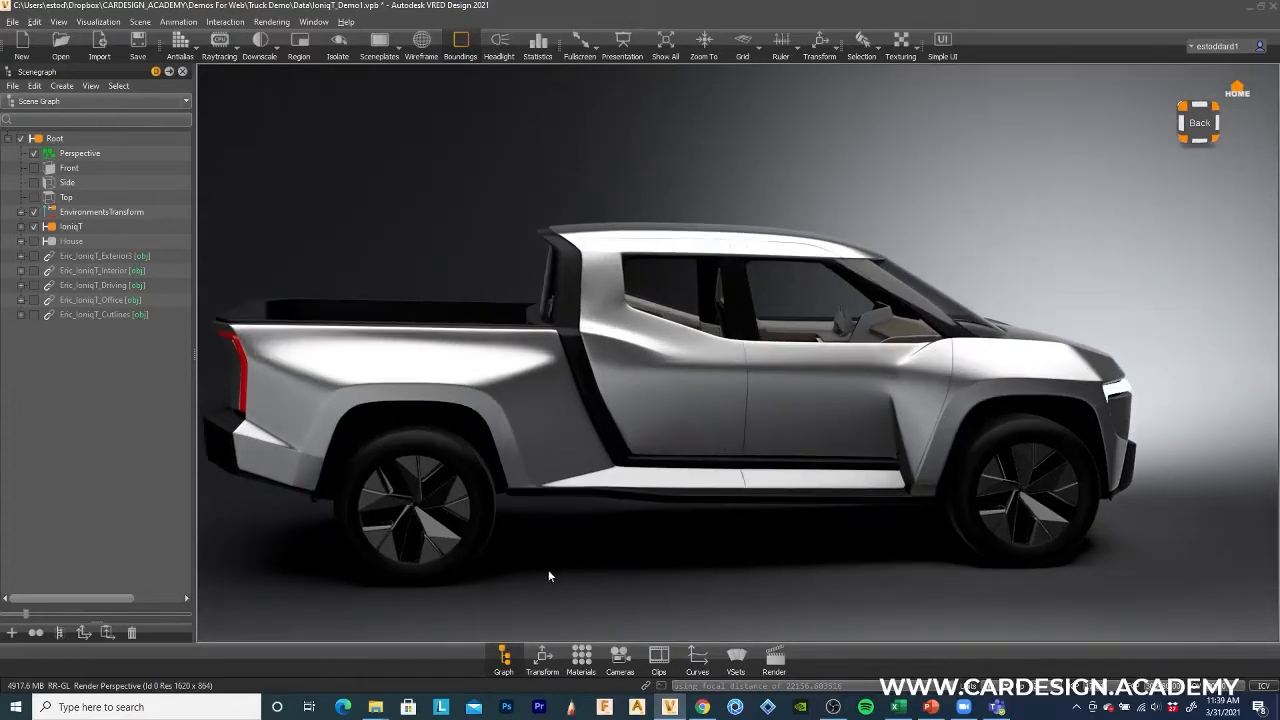
Examine the silver IoniqT pickup's exterior from the side, rear and front three-quarter views, and its cabin through the side windows.
drag(548, 569, 960, 362)
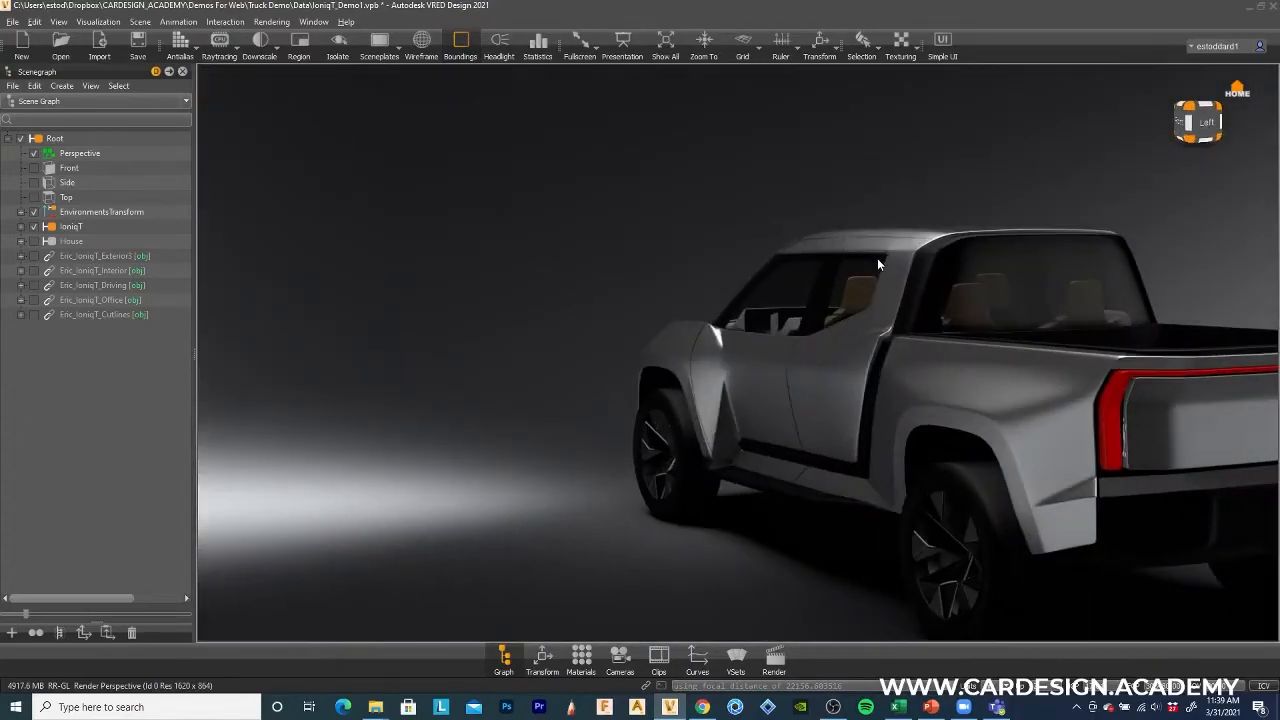
drag(865, 252, 629, 69)
drag(651, 137, 843, 244)
scroll(869, 224, up, 1)
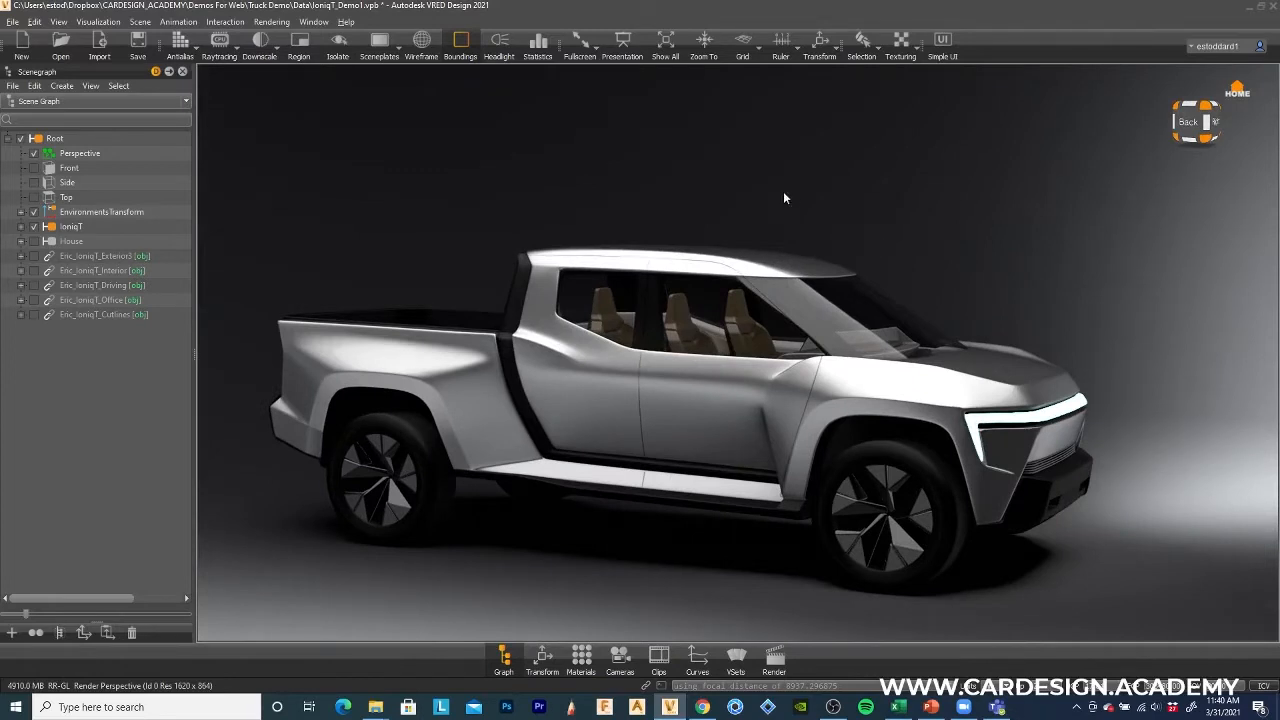
middle_drag(884, 159, 902, 151)
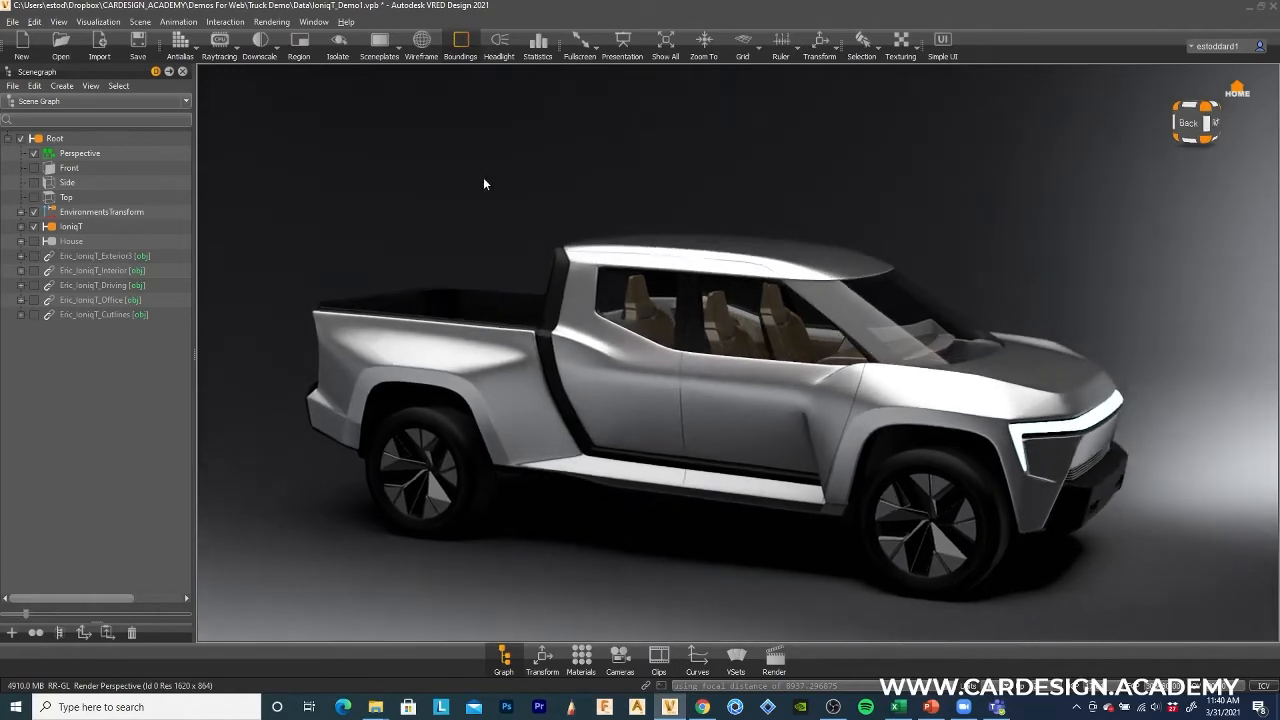
drag(398, 226, 554, 184)
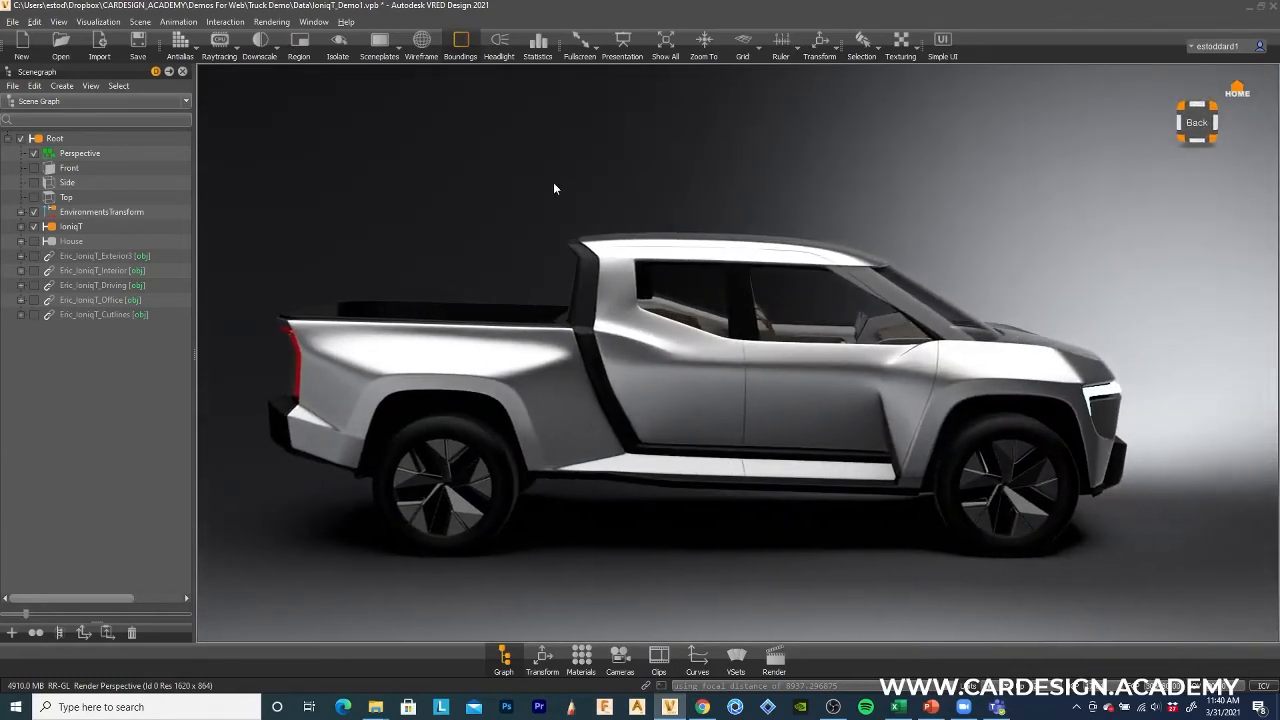
drag(754, 176, 783, 275)
scroll(779, 255, up, 5)
scroll(787, 256, up, 2)
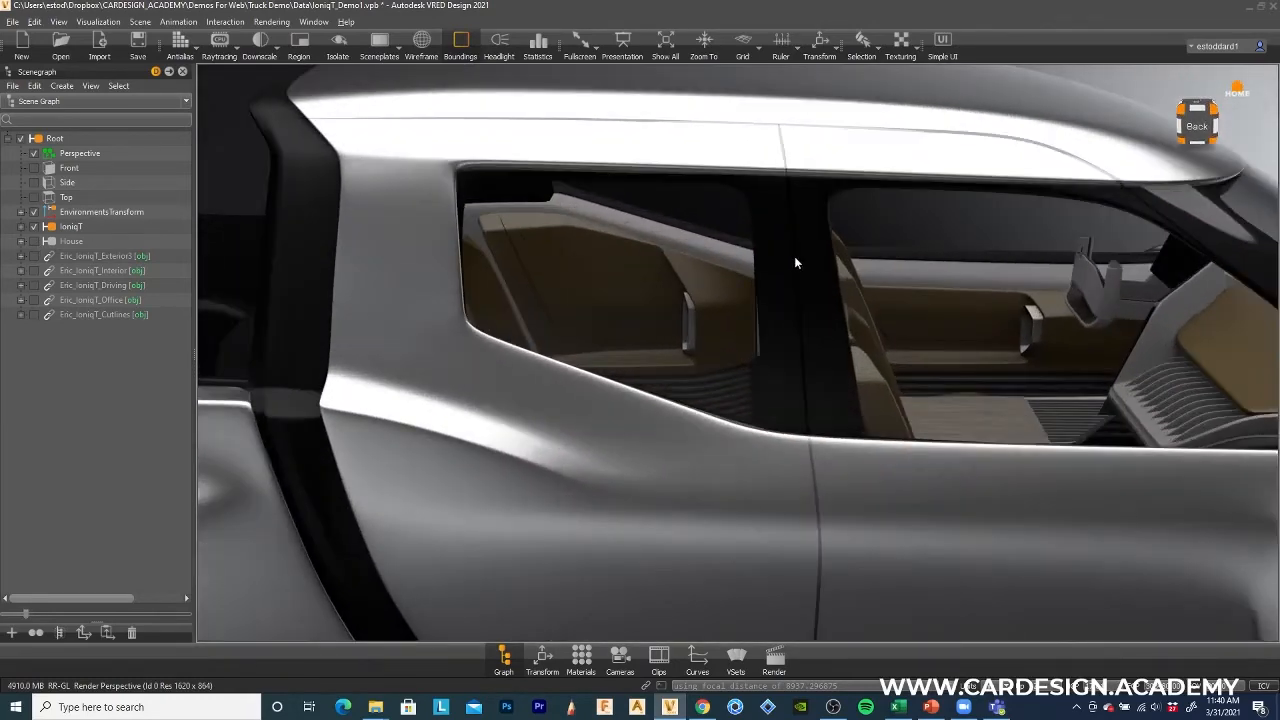
scroll(845, 300, down, 8)
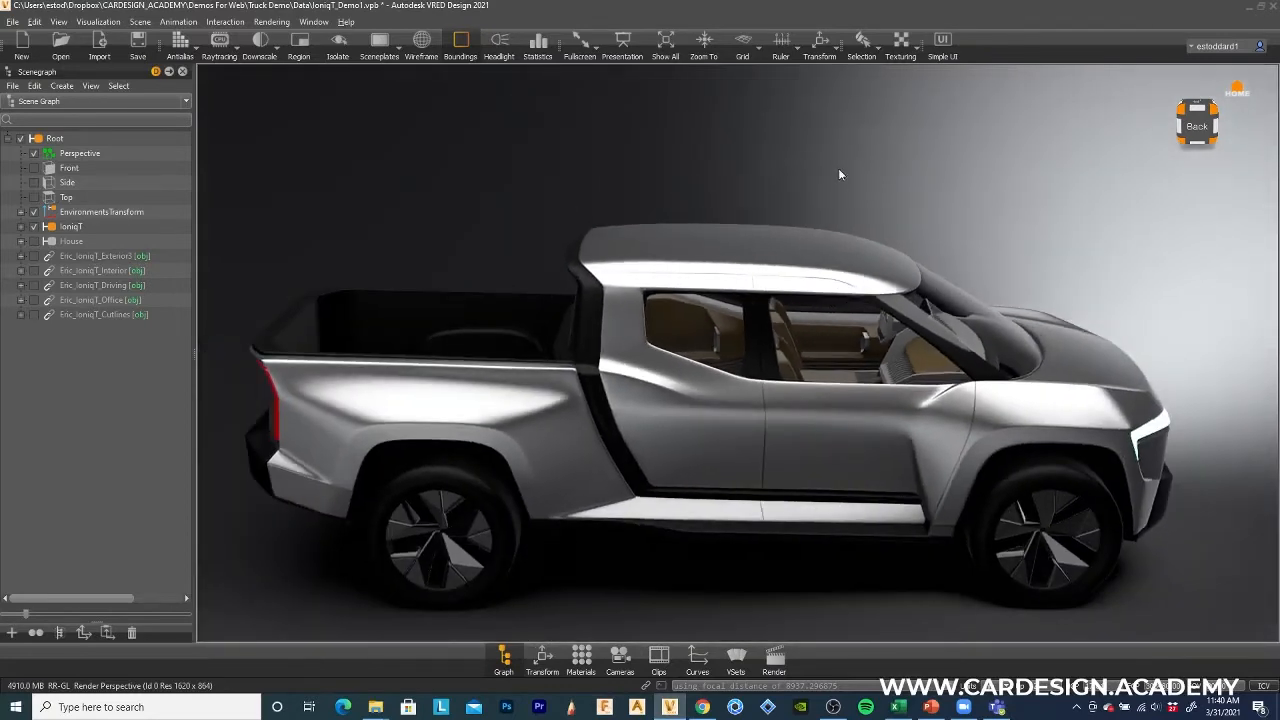
scroll(829, 179, down, 2)
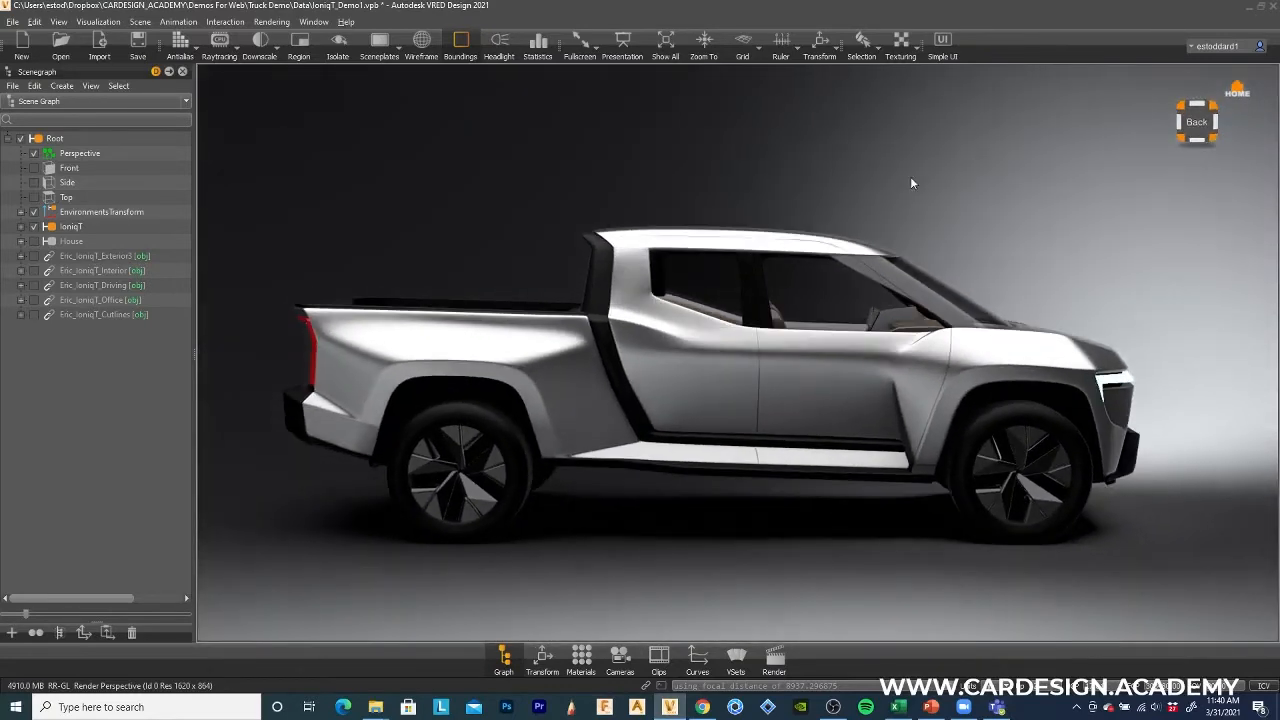
middle_drag(911, 178, 903, 182)
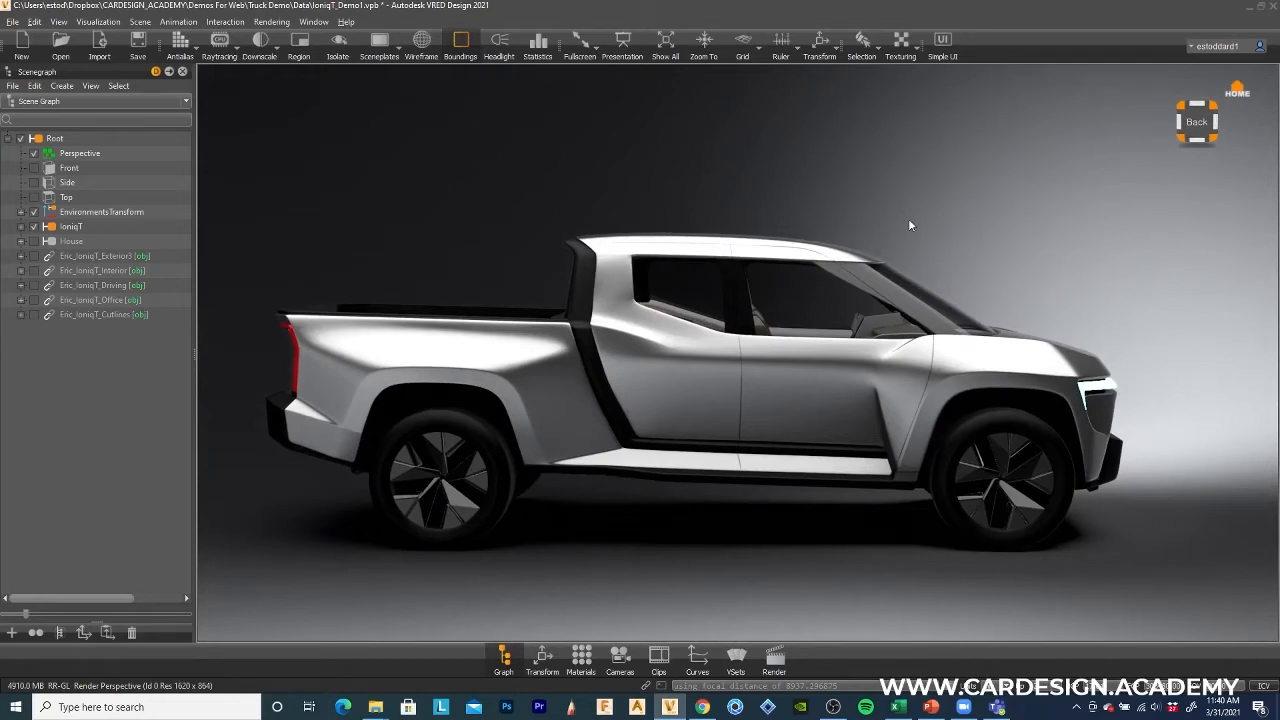
drag(432, 172, 426, 170)
drag(684, 145, 574, 140)
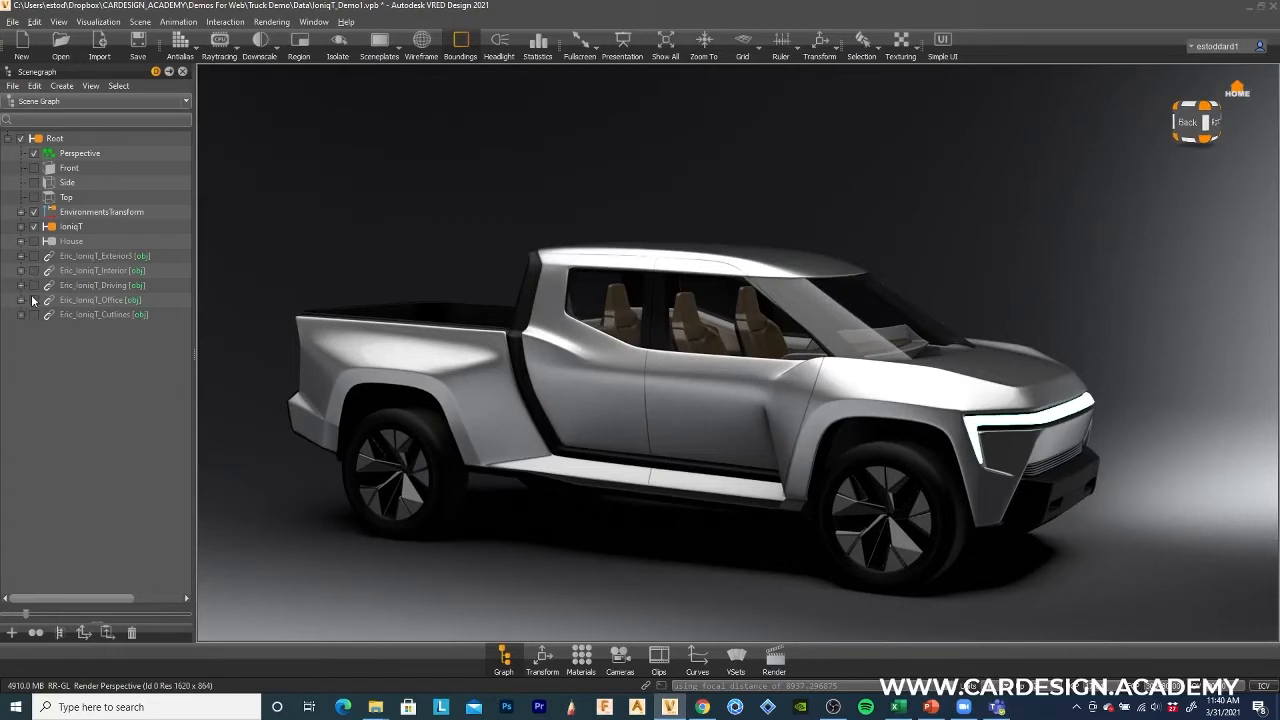
Hide the IoniqT group and show the imported Exterior, Interior, Driving, Office and Cutlines reference nodes.
click(34, 227)
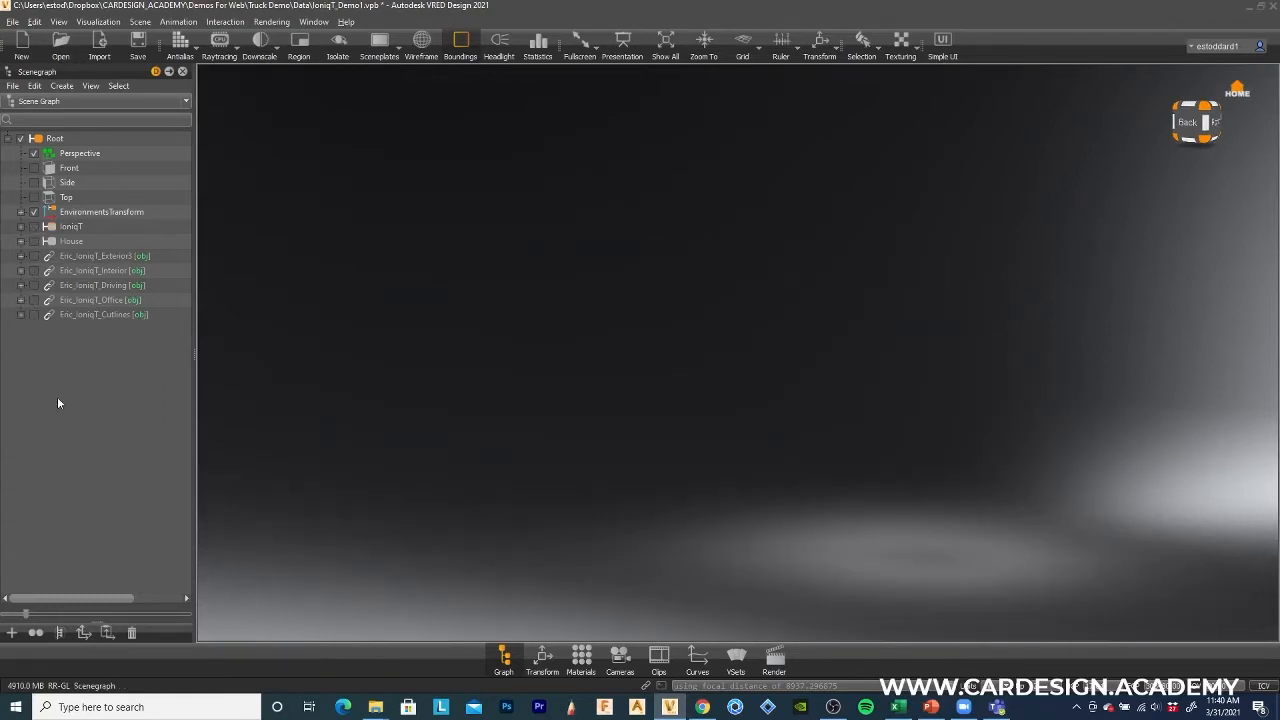
click(34, 257)
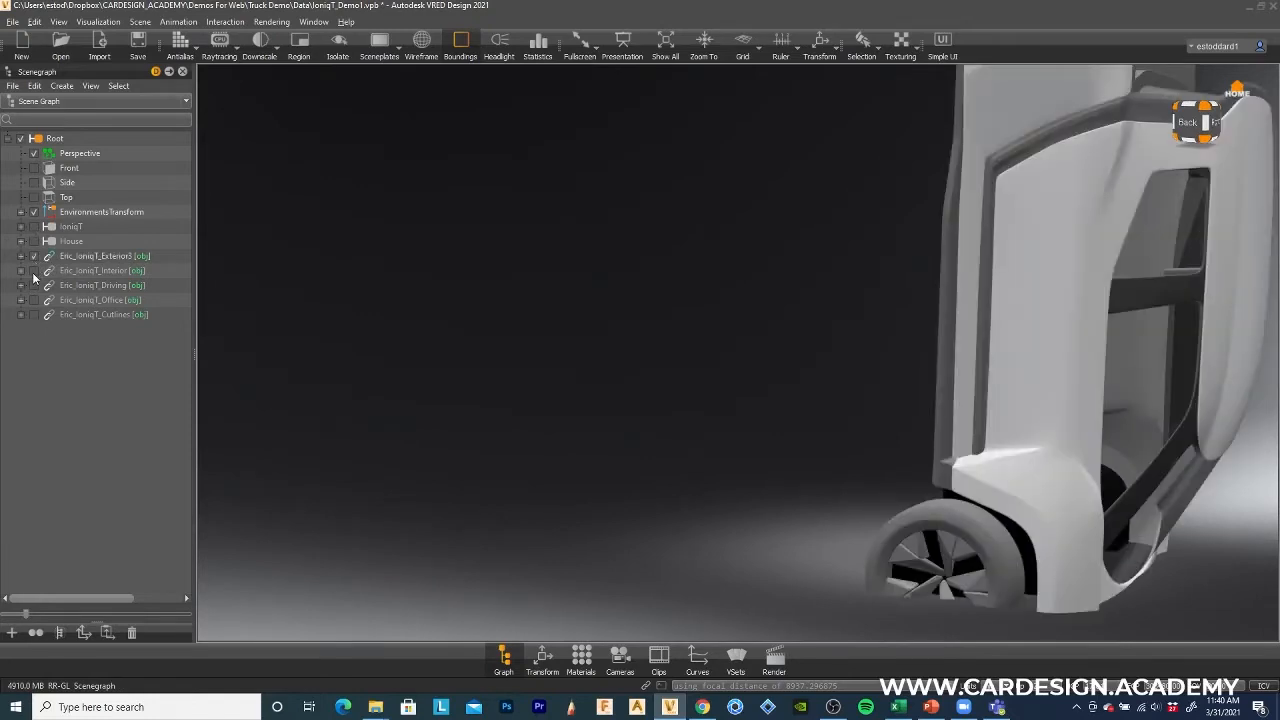
click(34, 271)
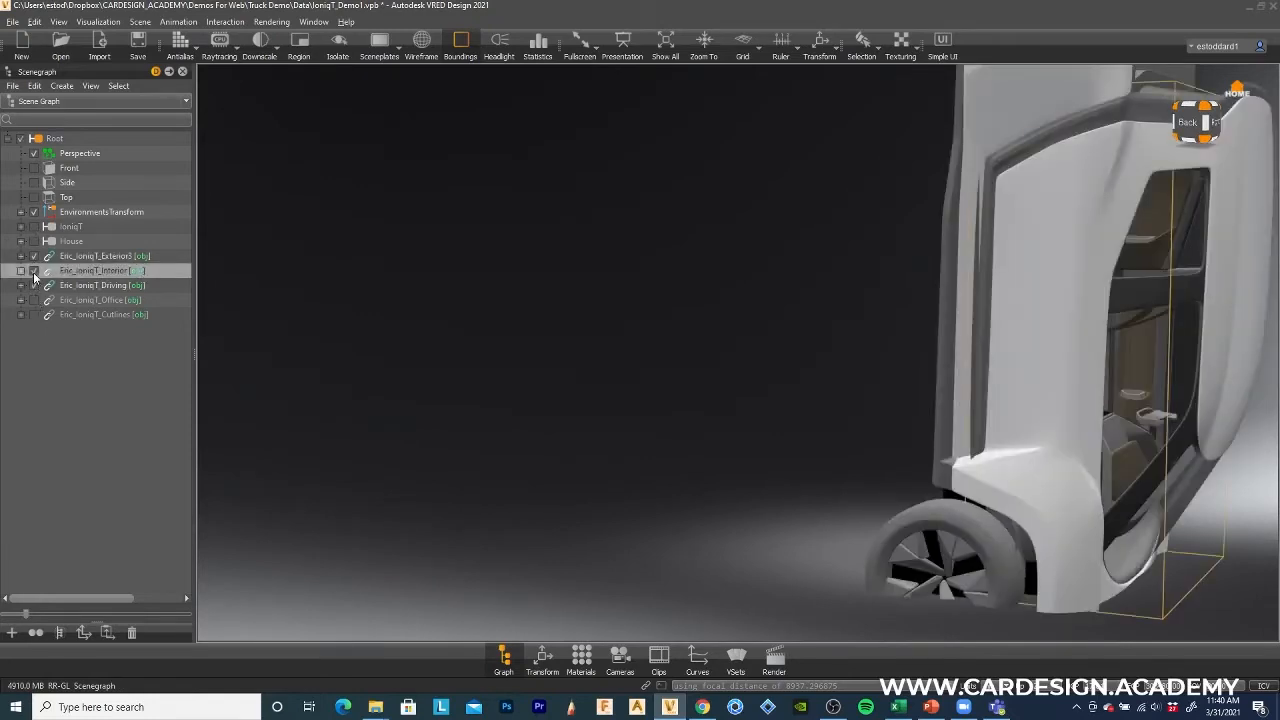
click(34, 300)
click(34, 315)
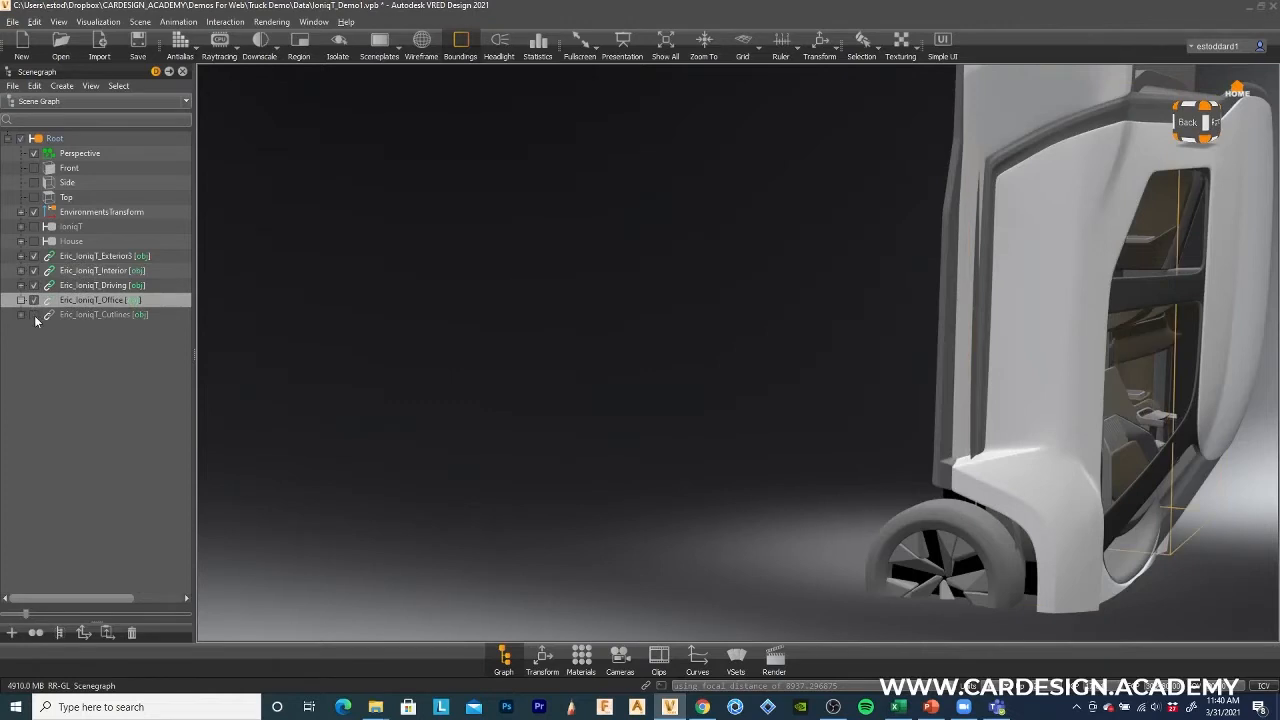
Examine the imported truck's orientation and position relative to the studio floor from several angles.
drag(641, 372, 574, 410)
scroll(877, 390, down, 1)
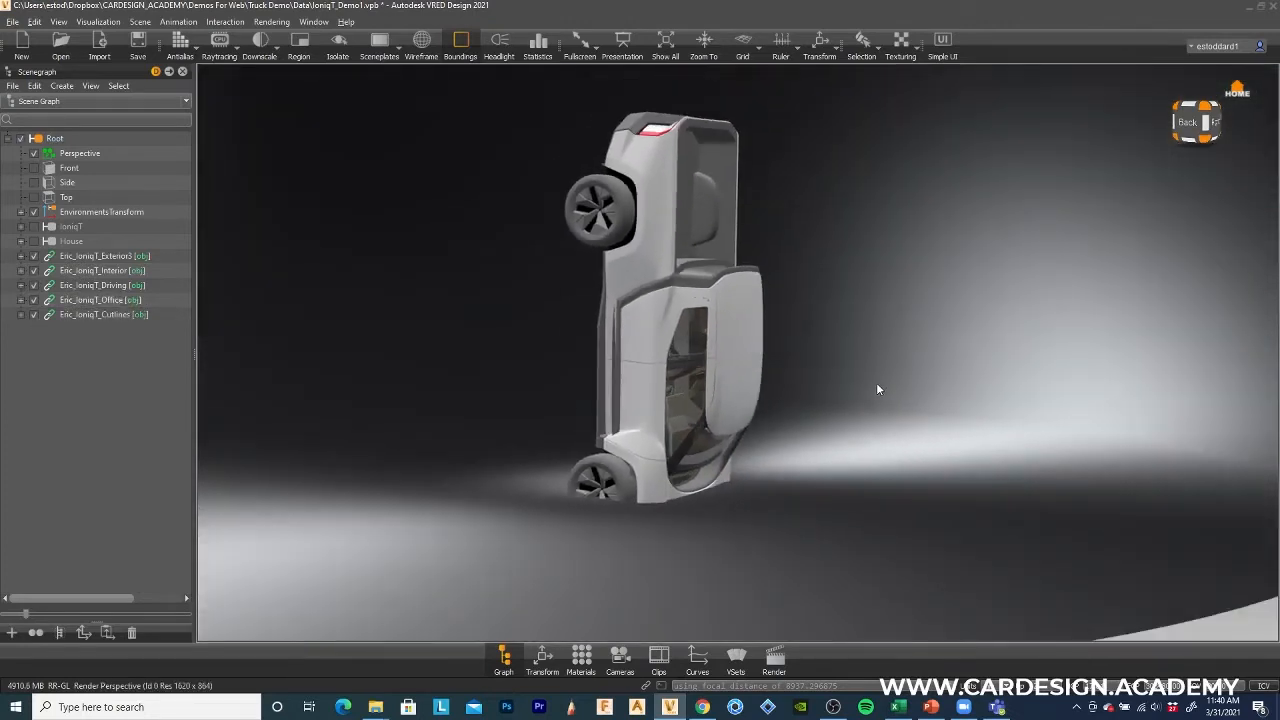
scroll(877, 384, up, 3)
middle_drag(904, 362, 935, 402)
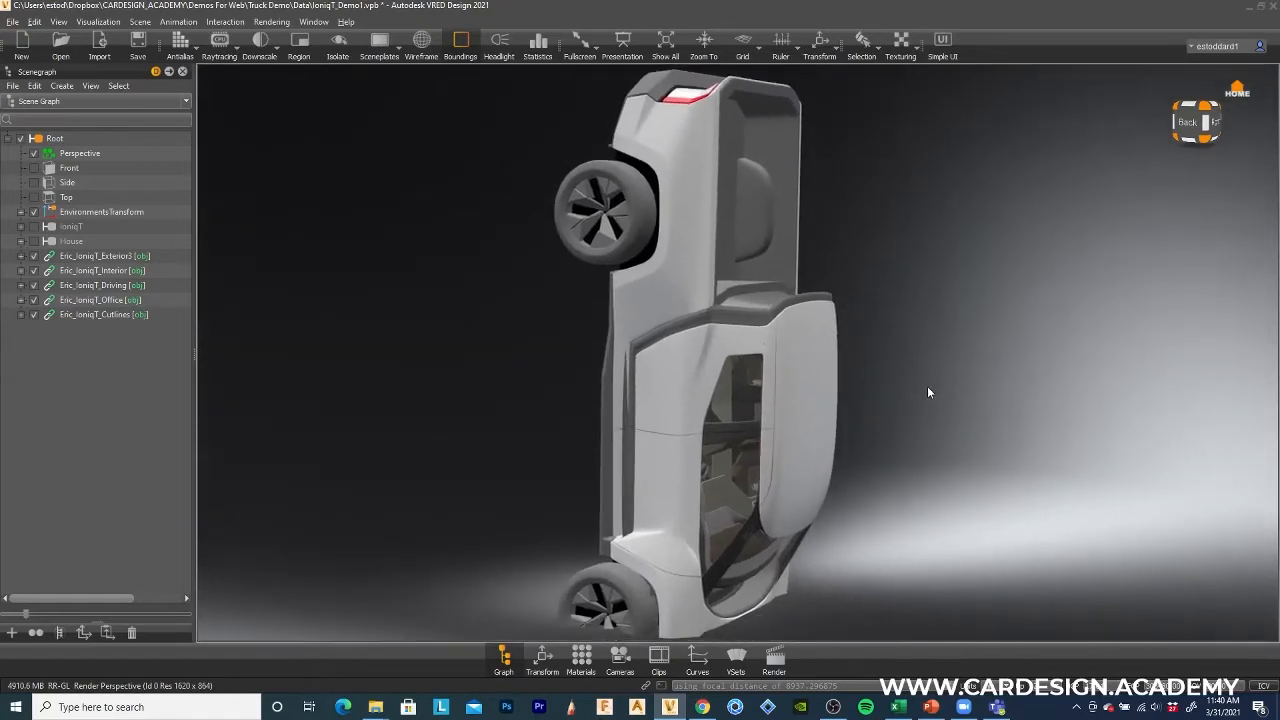
scroll(932, 393, down, 3)
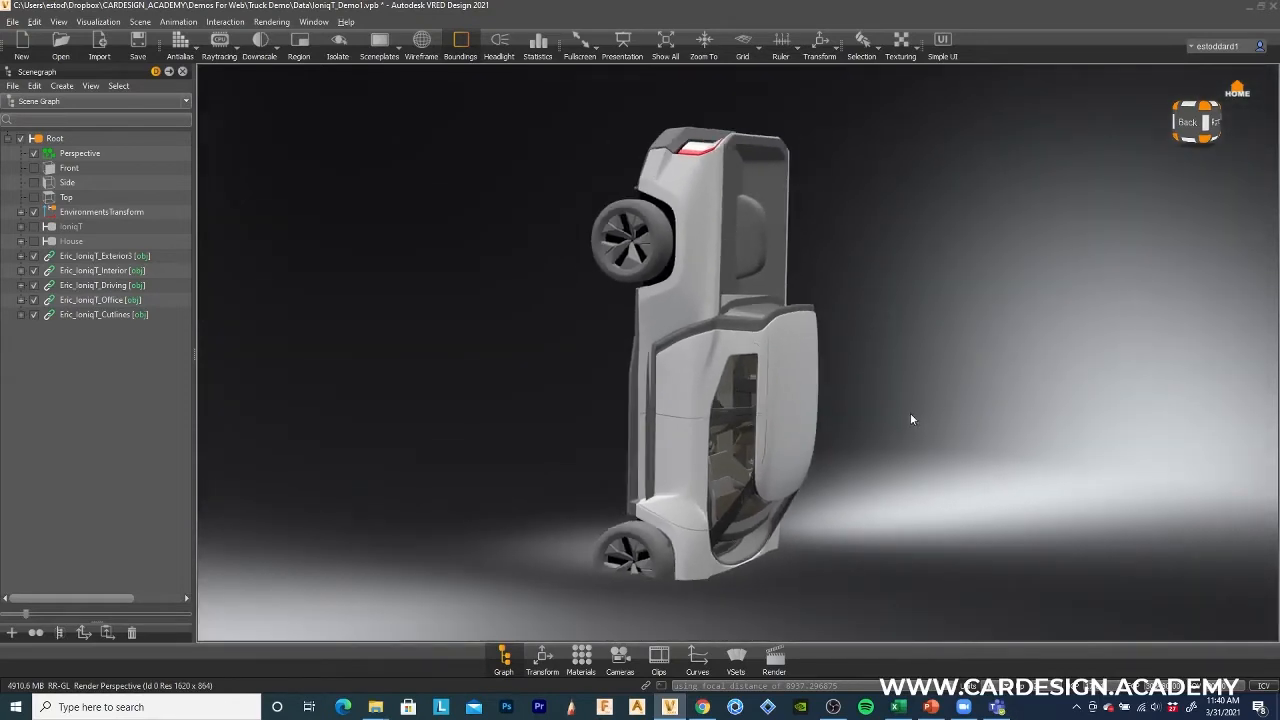
middle_drag(951, 441, 940, 436)
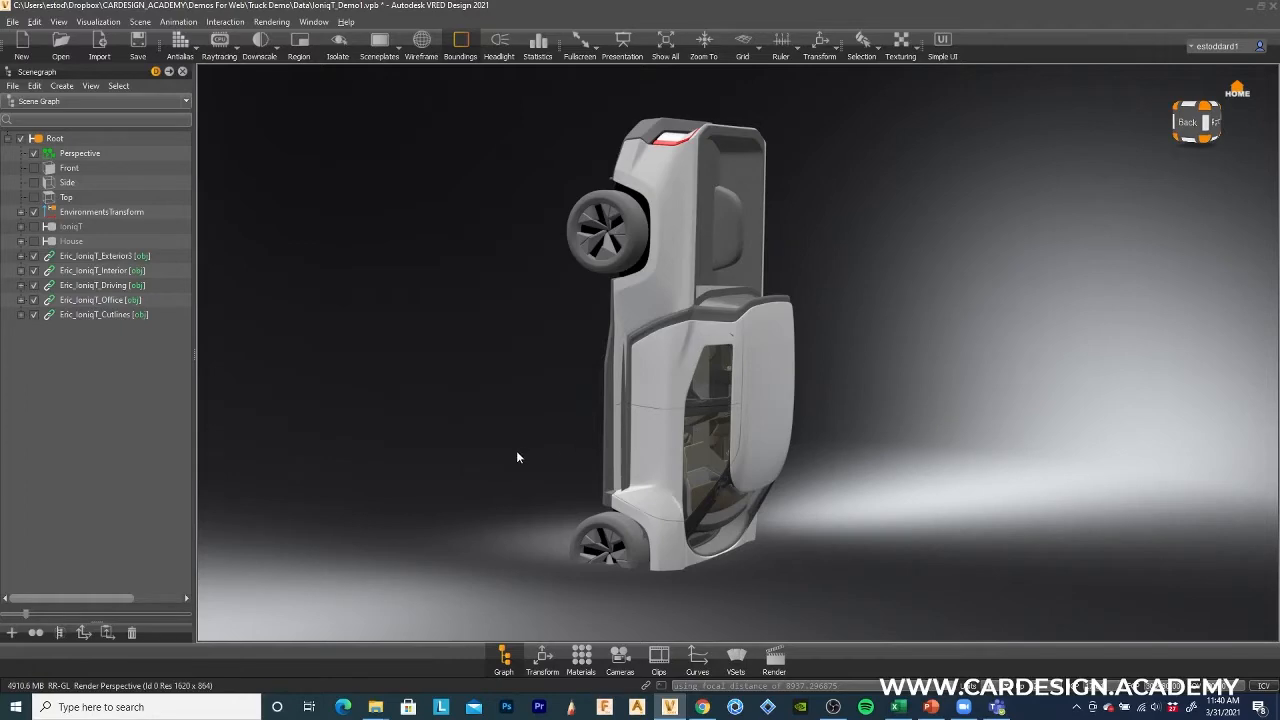
drag(517, 452, 455, 440)
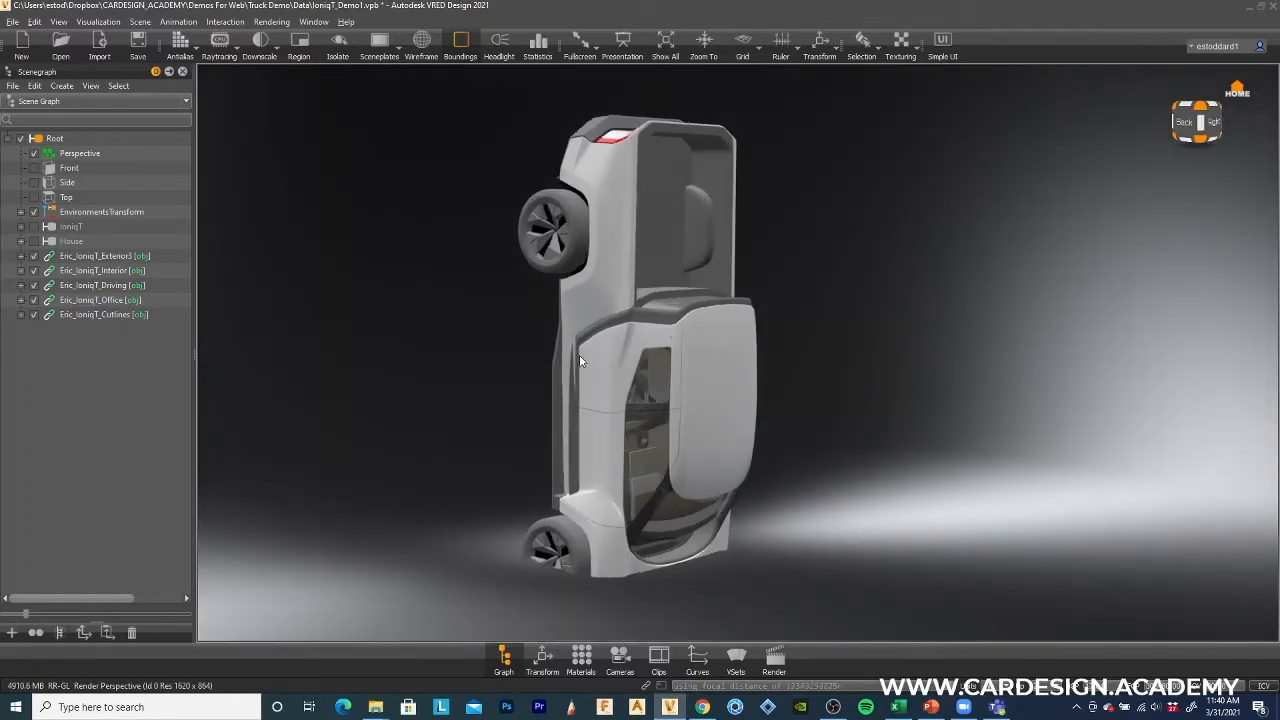
drag(580, 362, 573, 474)
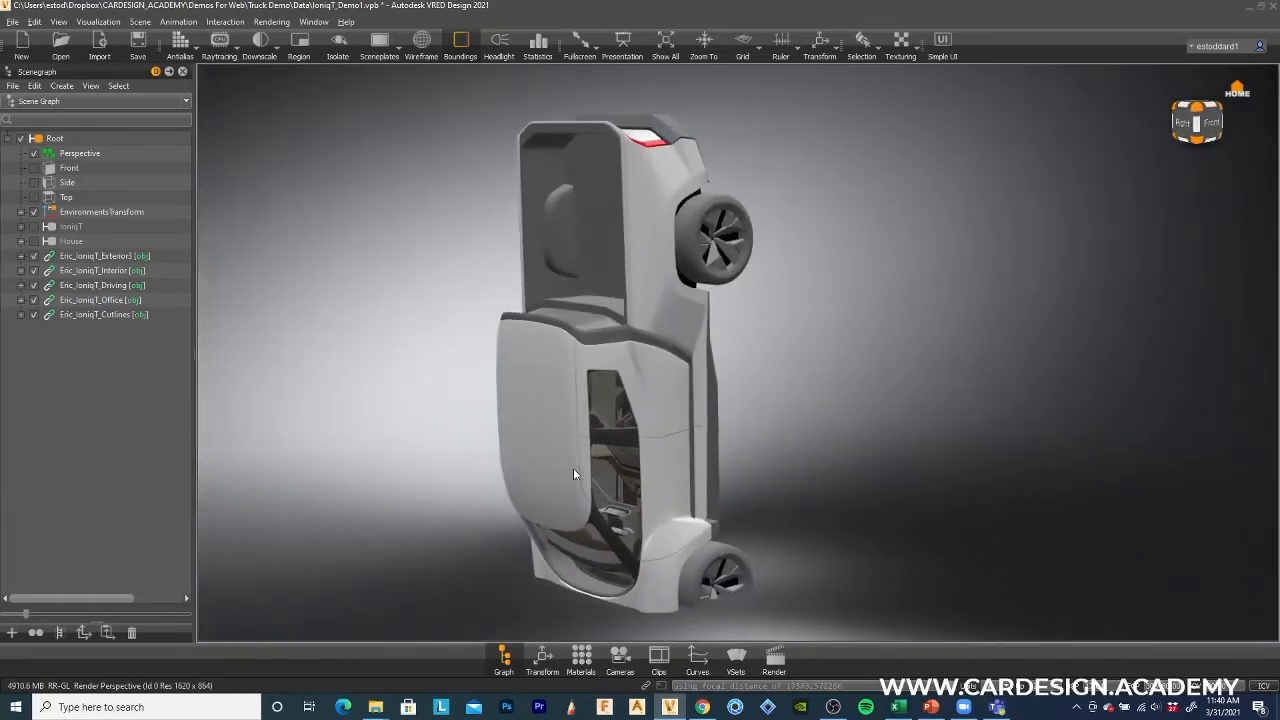
drag(804, 477, 9, 310)
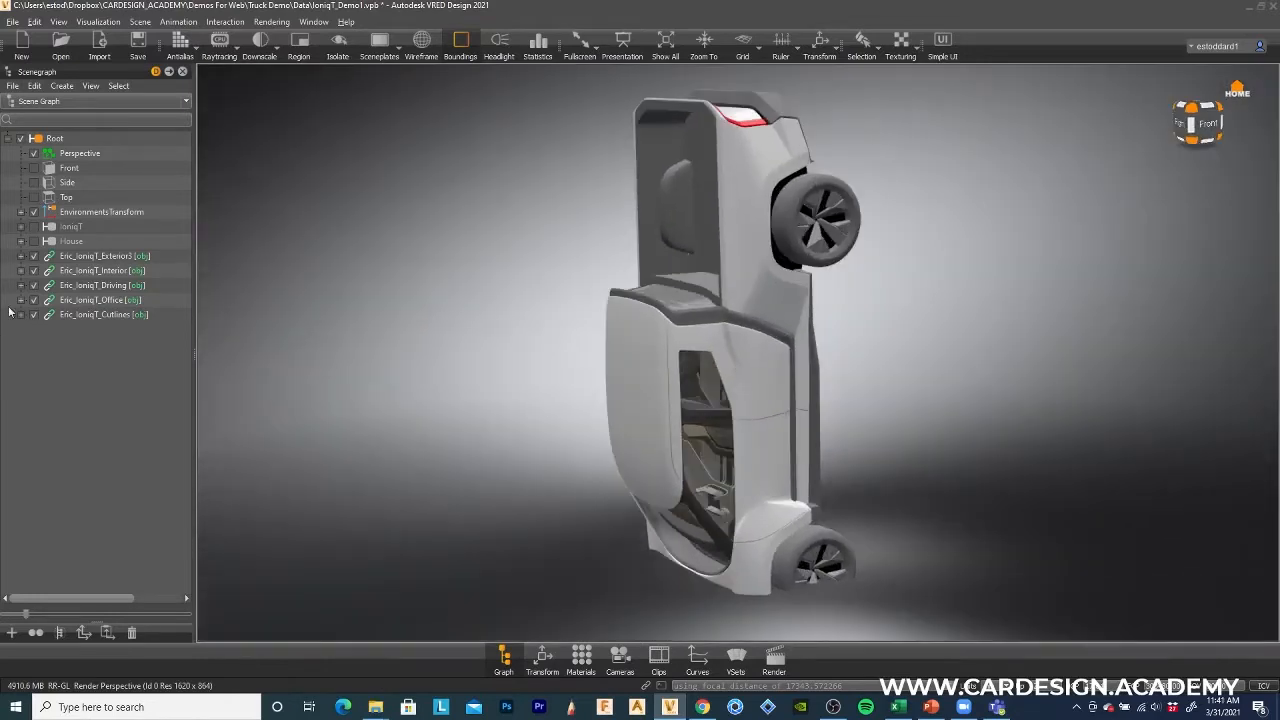
Check which part of the truck each imported OBJ reference covers by selecting the nodes one by one, and clear the selection.
click(108, 257)
click(100, 271)
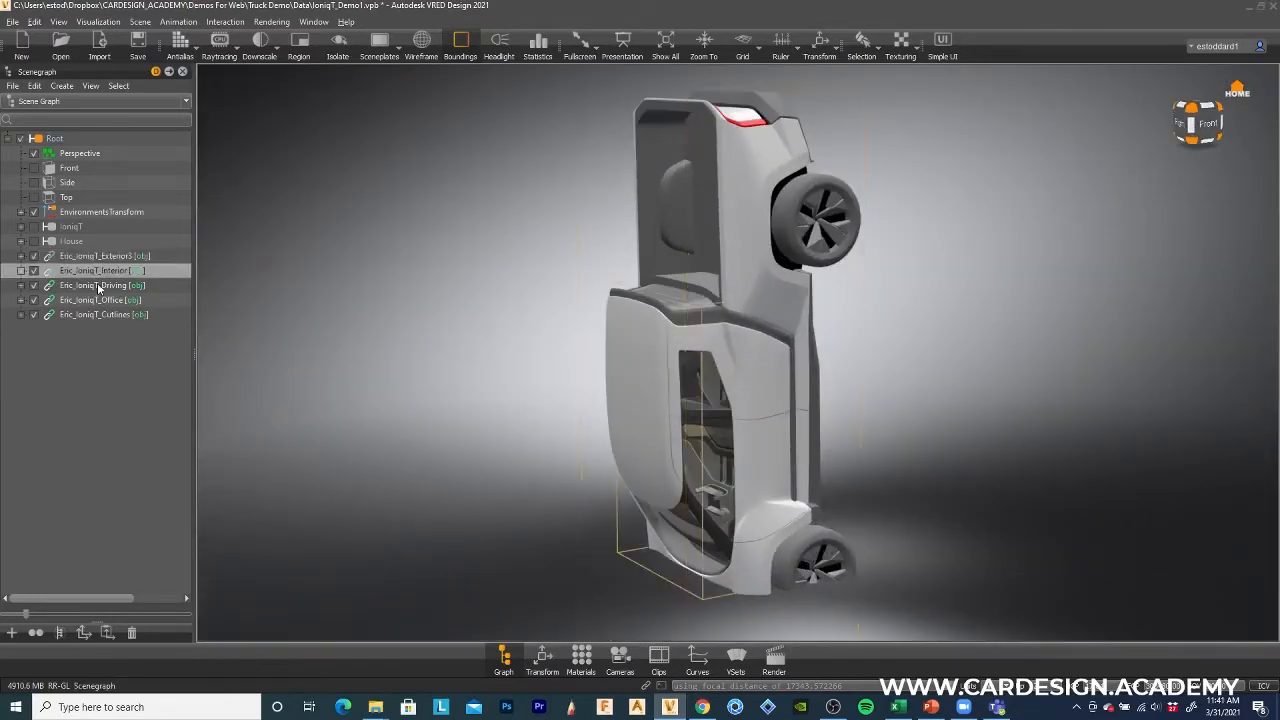
click(102, 286)
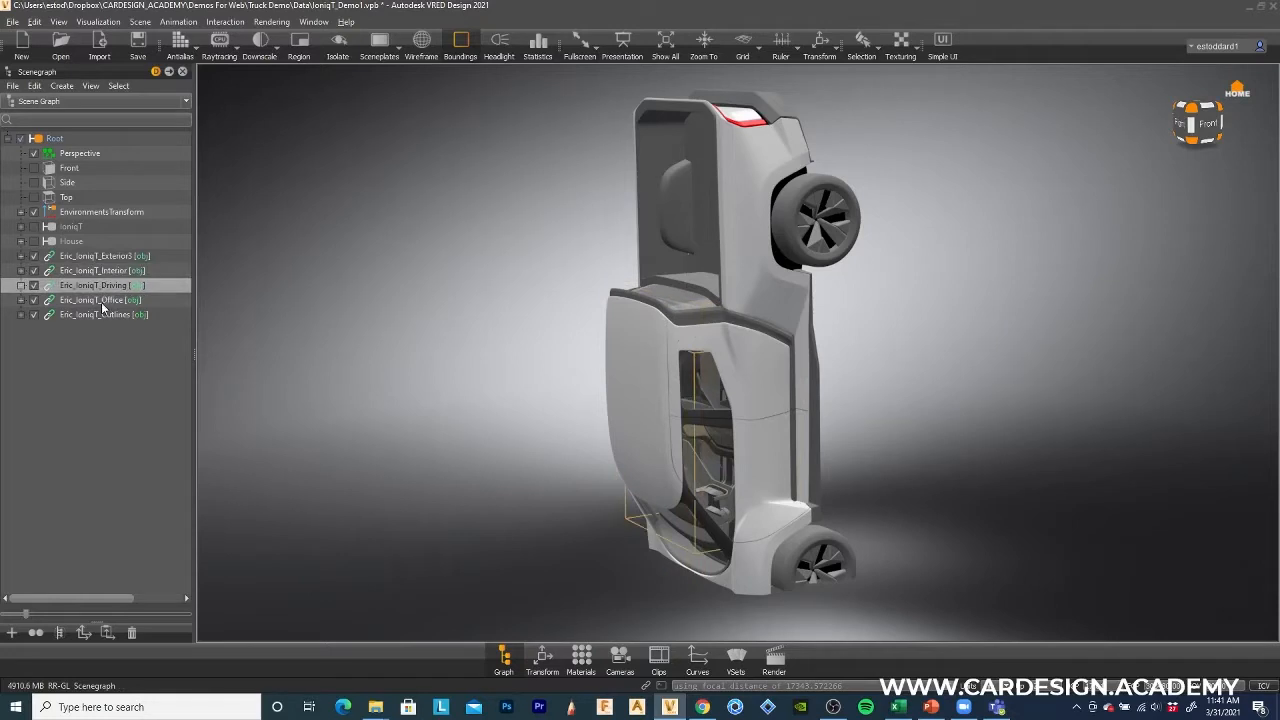
click(102, 300)
click(102, 315)
click(85, 394)
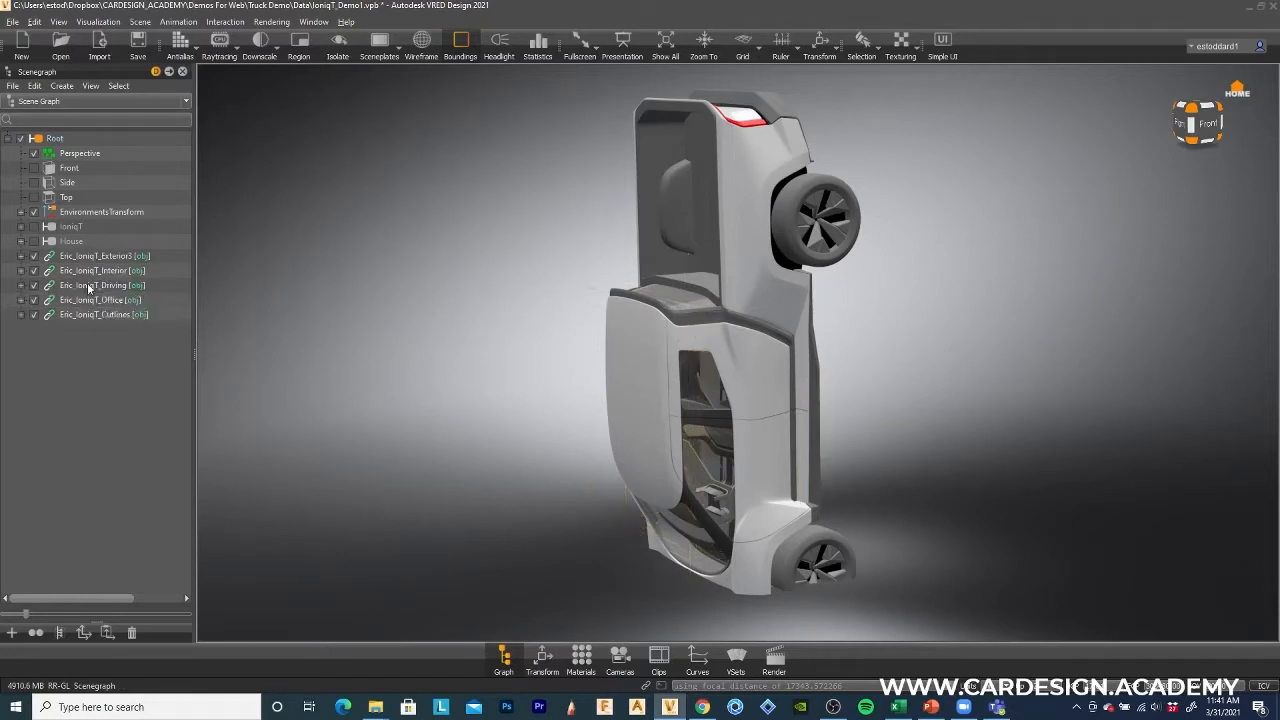
click(102, 259)
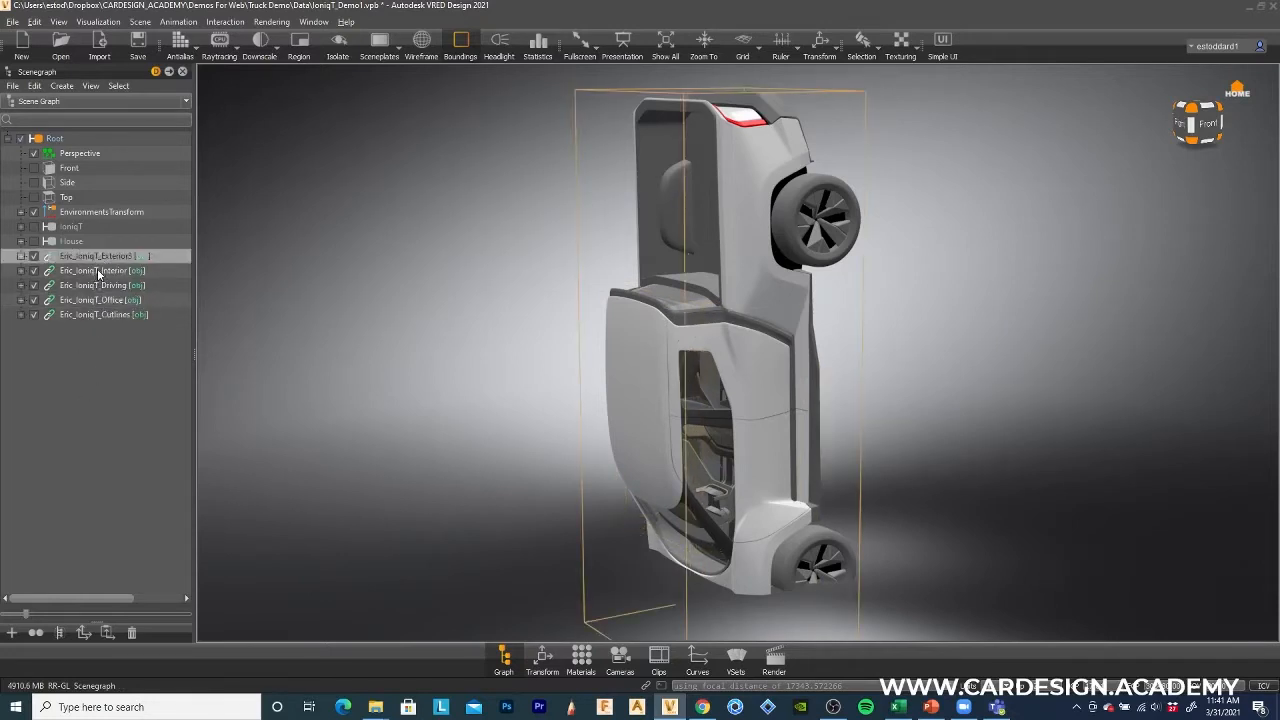
click(99, 272)
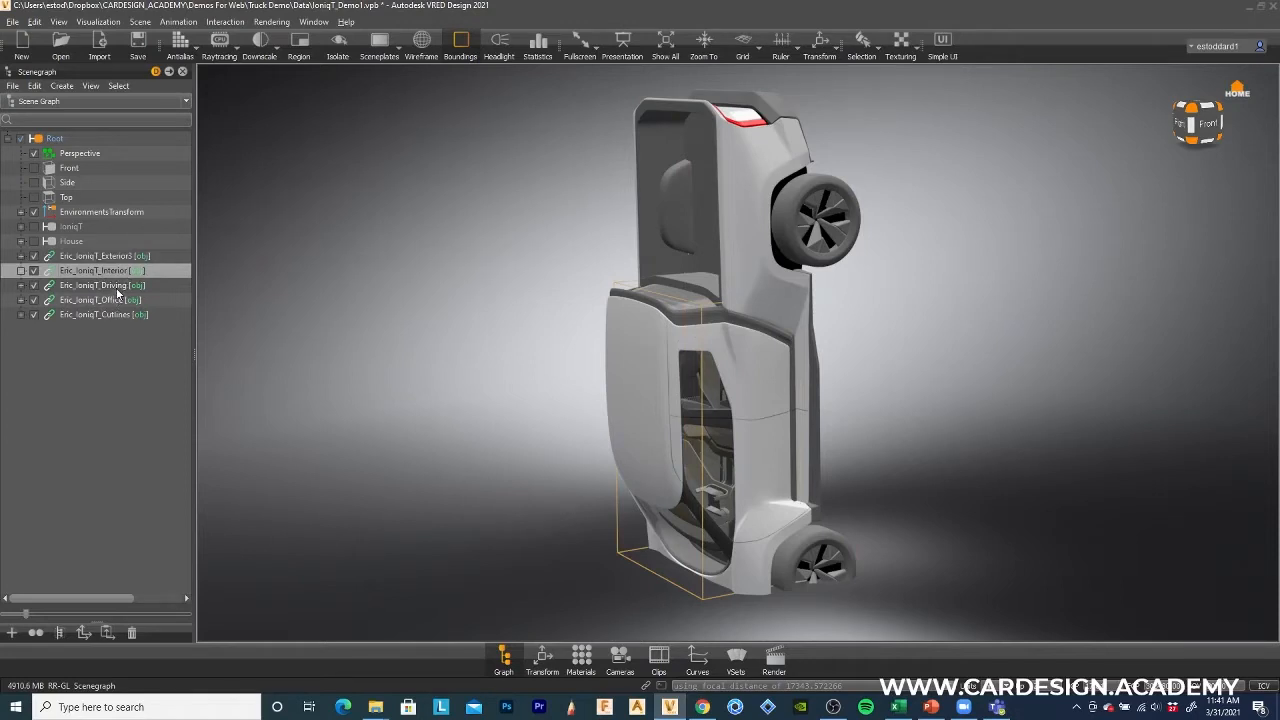
click(118, 287)
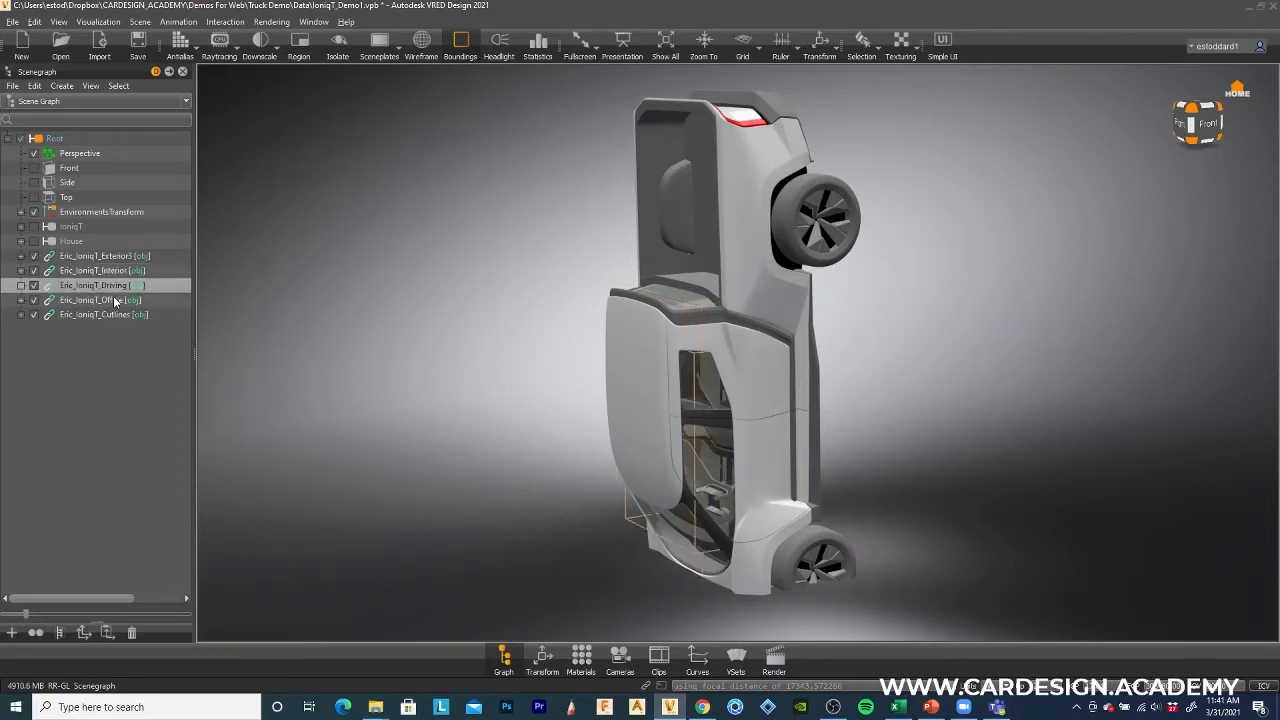
click(114, 299)
click(111, 284)
click(107, 387)
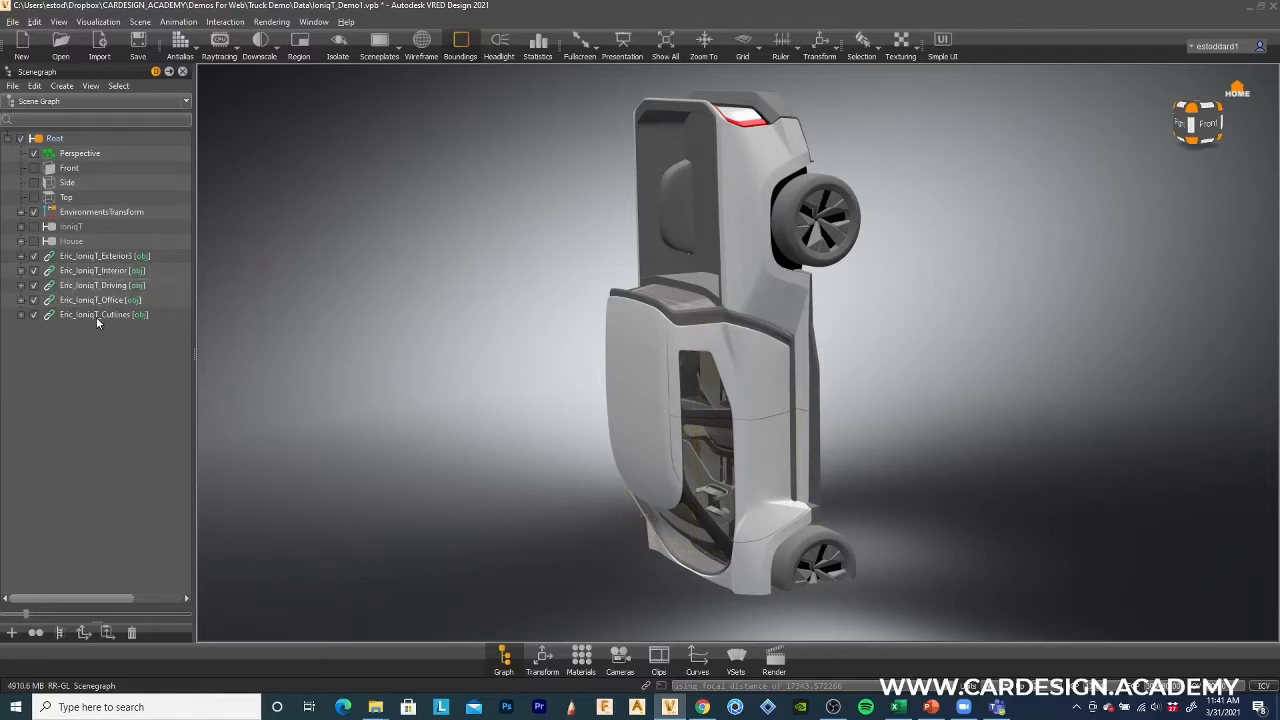
click(96, 315)
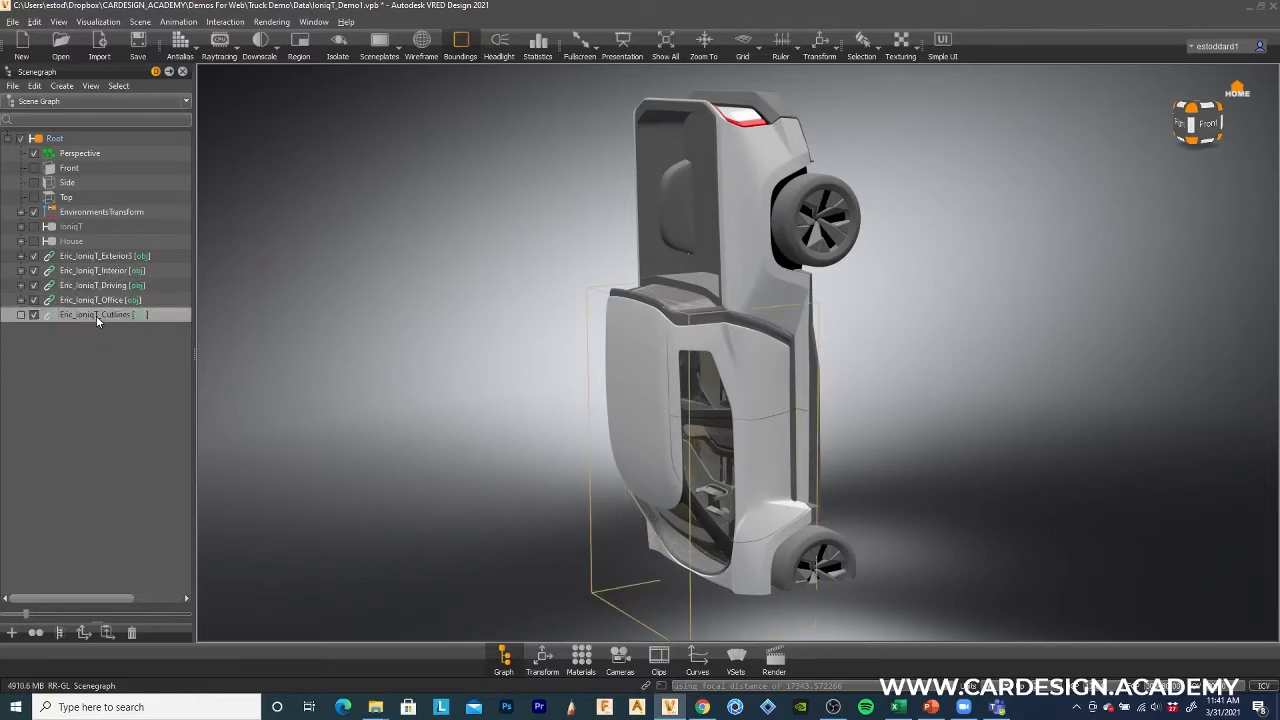
click(86, 358)
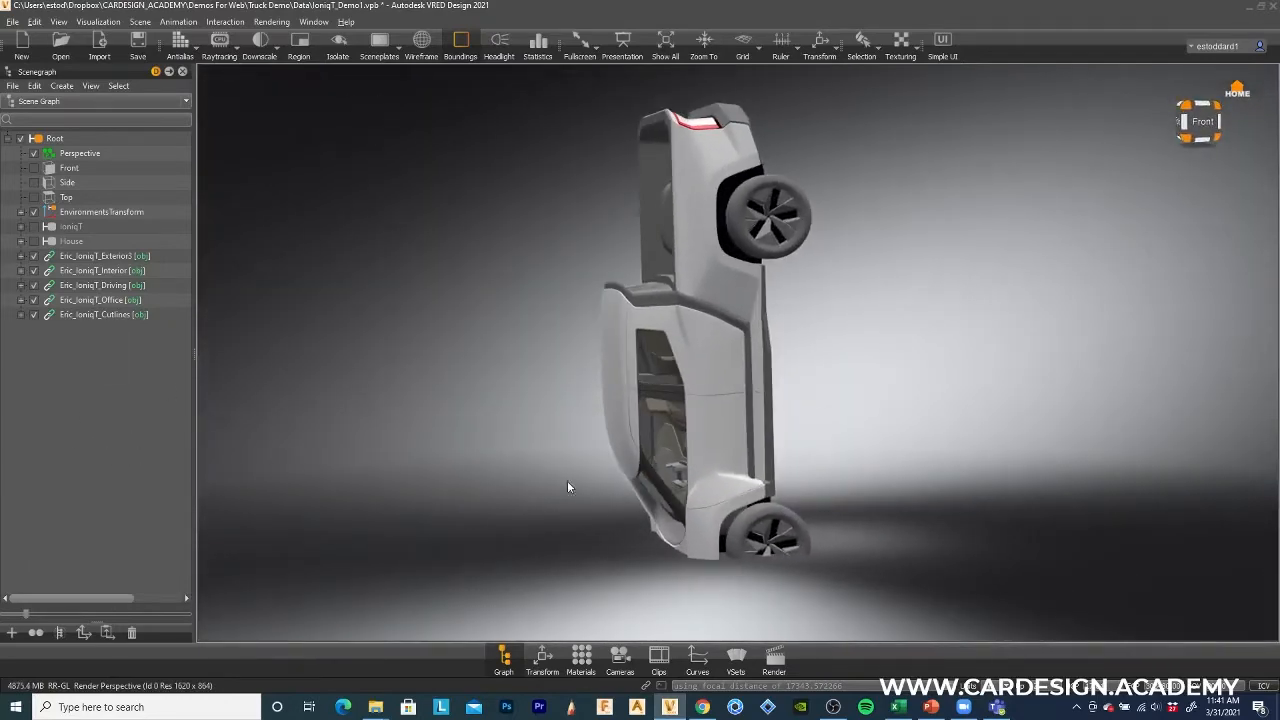
Create a new empty group at the end of the scene graph and name it "Demo Group".
right_click(102, 357)
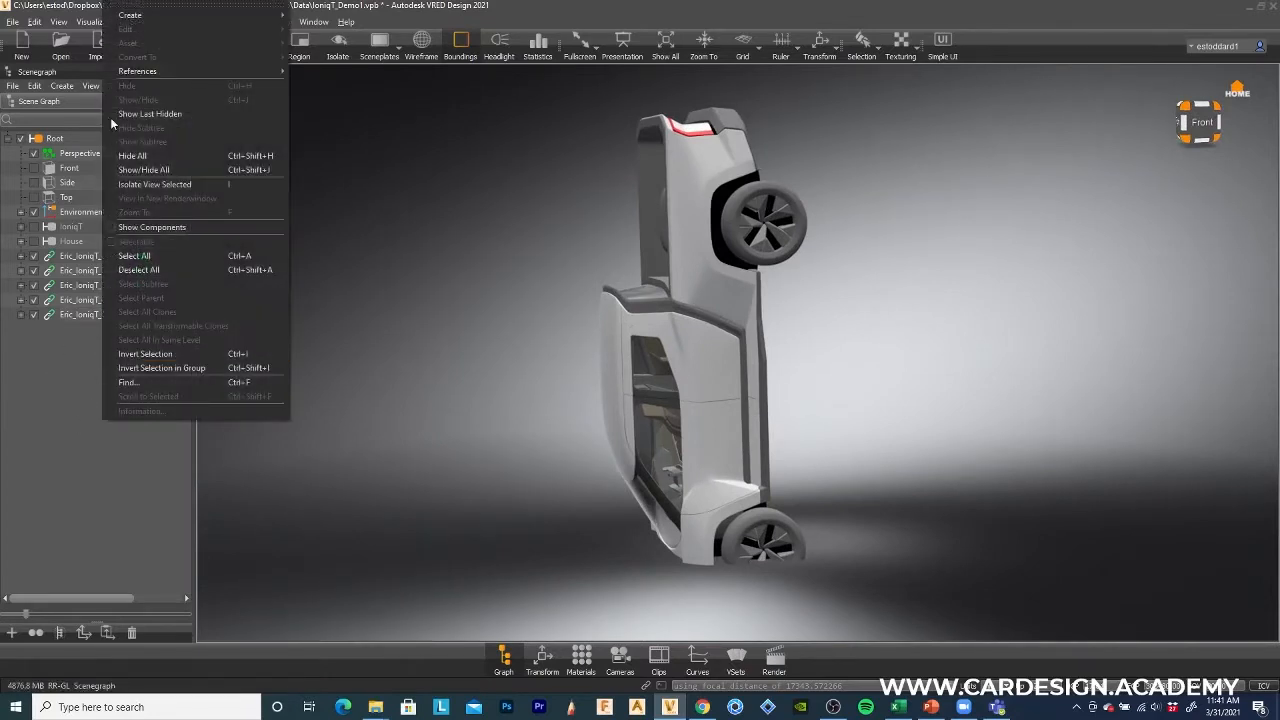
mouse_move(135, 16)
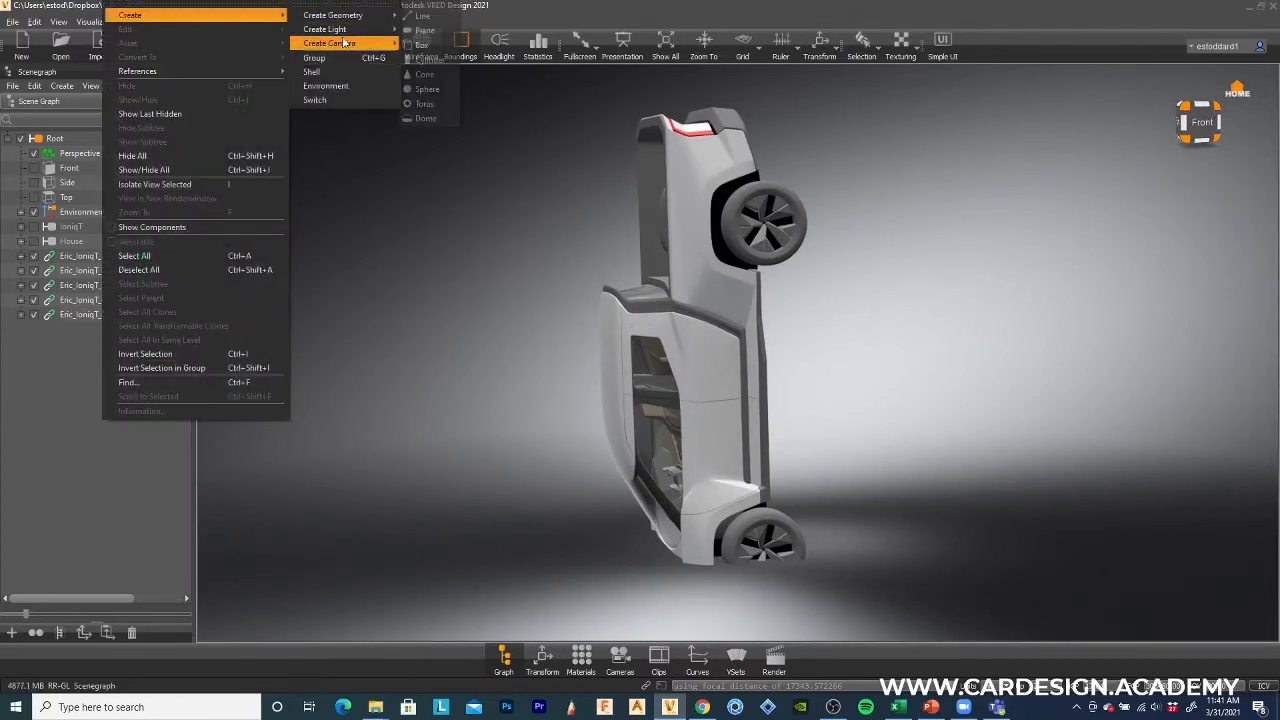
click(314, 57)
text(Dem)
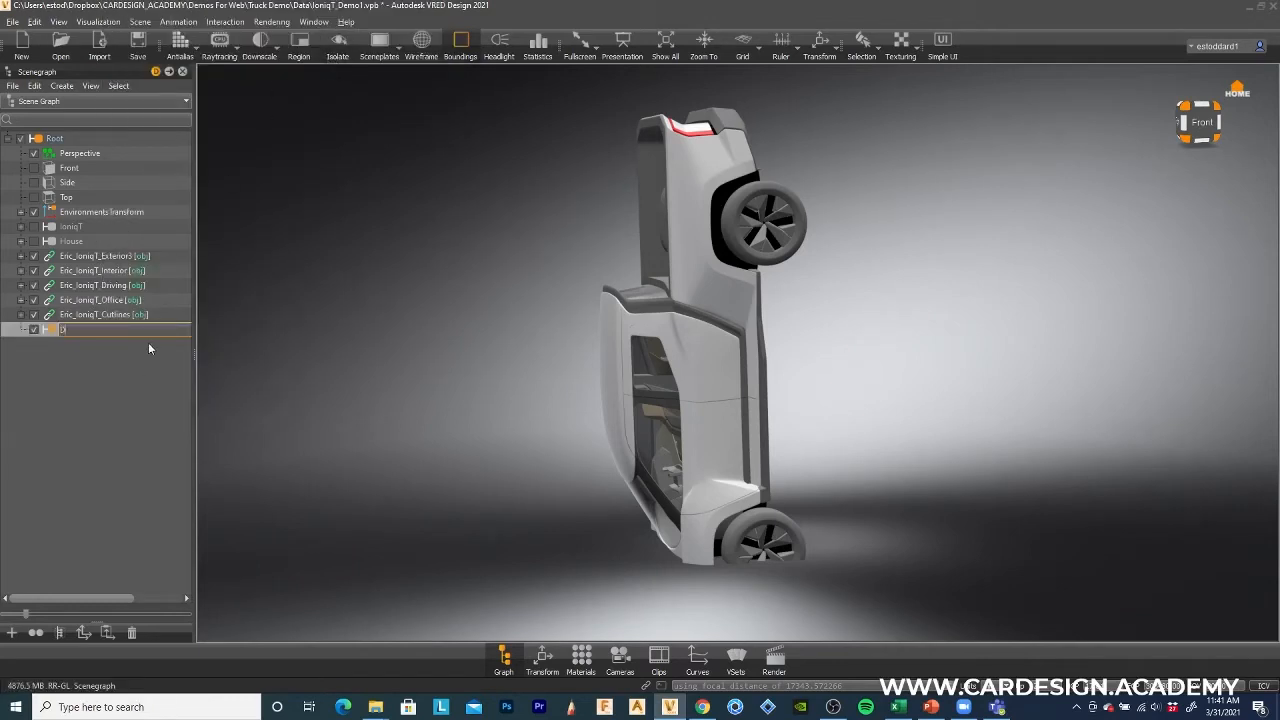
text(o Group)
key(Return)
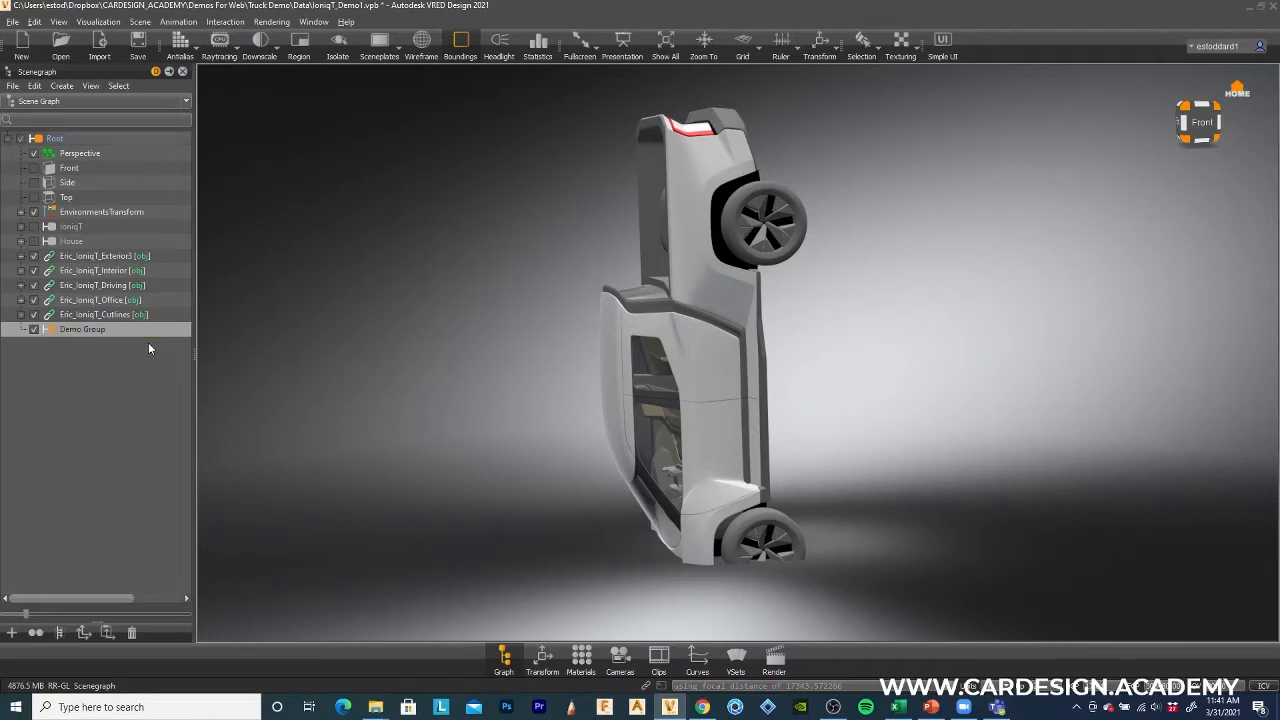
Rename the new group as "Demo Transform".
double_click(98, 331)
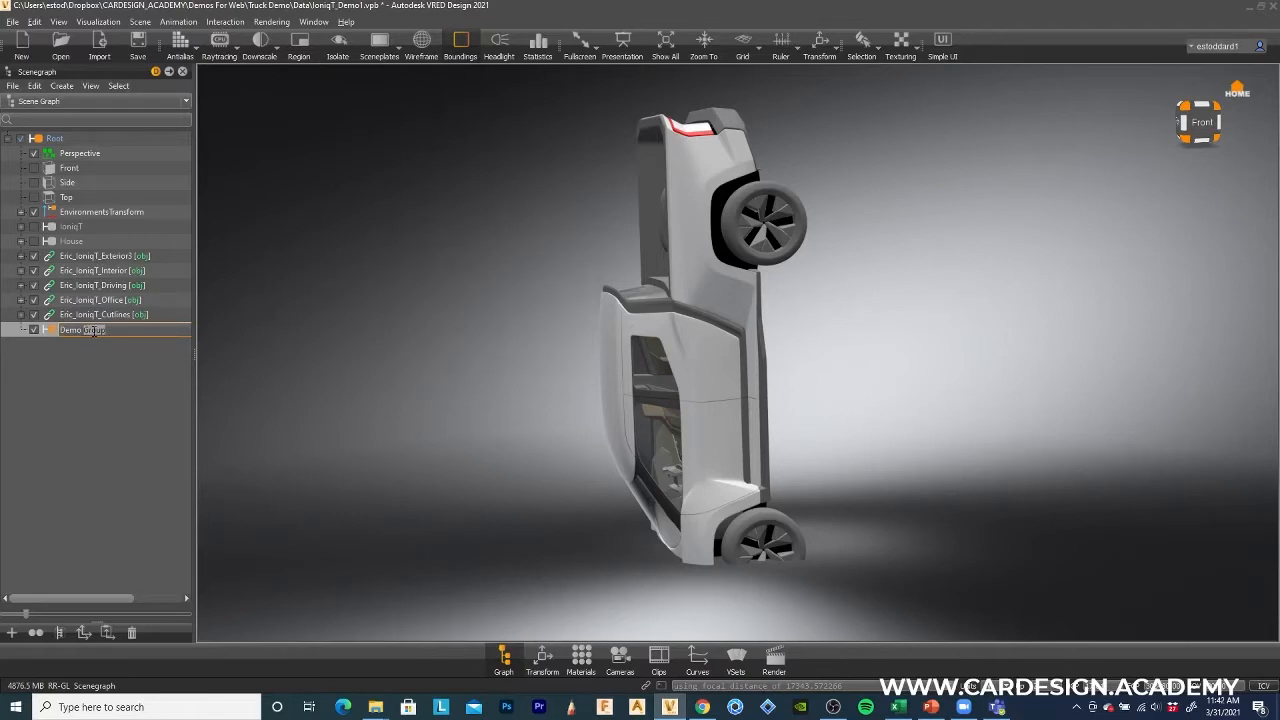
text(Transforms)
key(BackSpace)
key(Return)
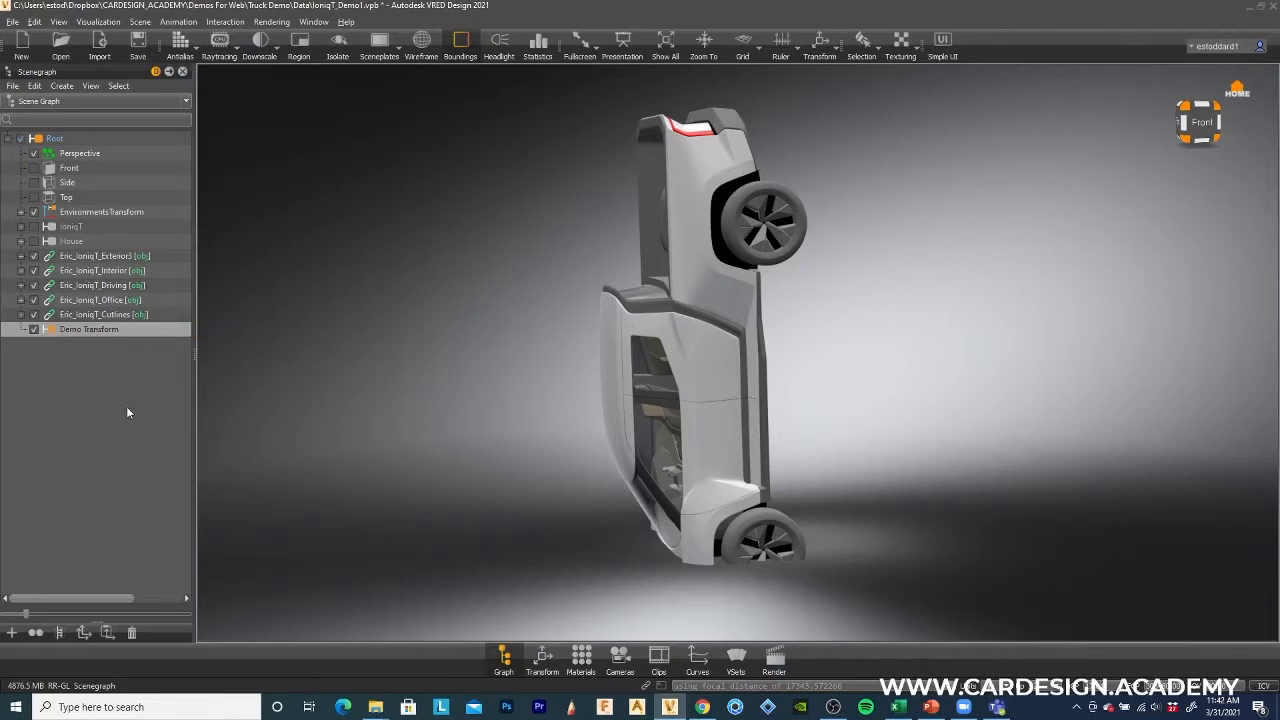
Move the five imported IoniqT OBJ references, from Exterior3 through Cutlines, into the Demo Transform group.
click(124, 256)
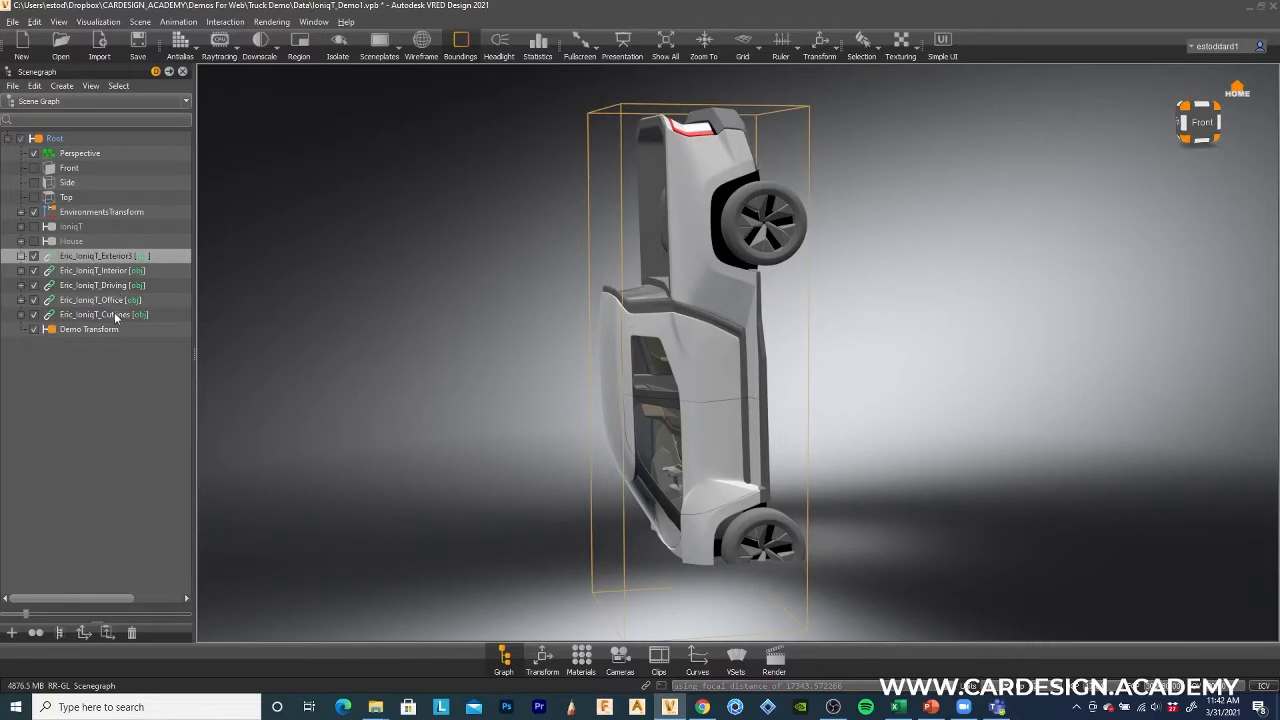
shift+click(115, 316)
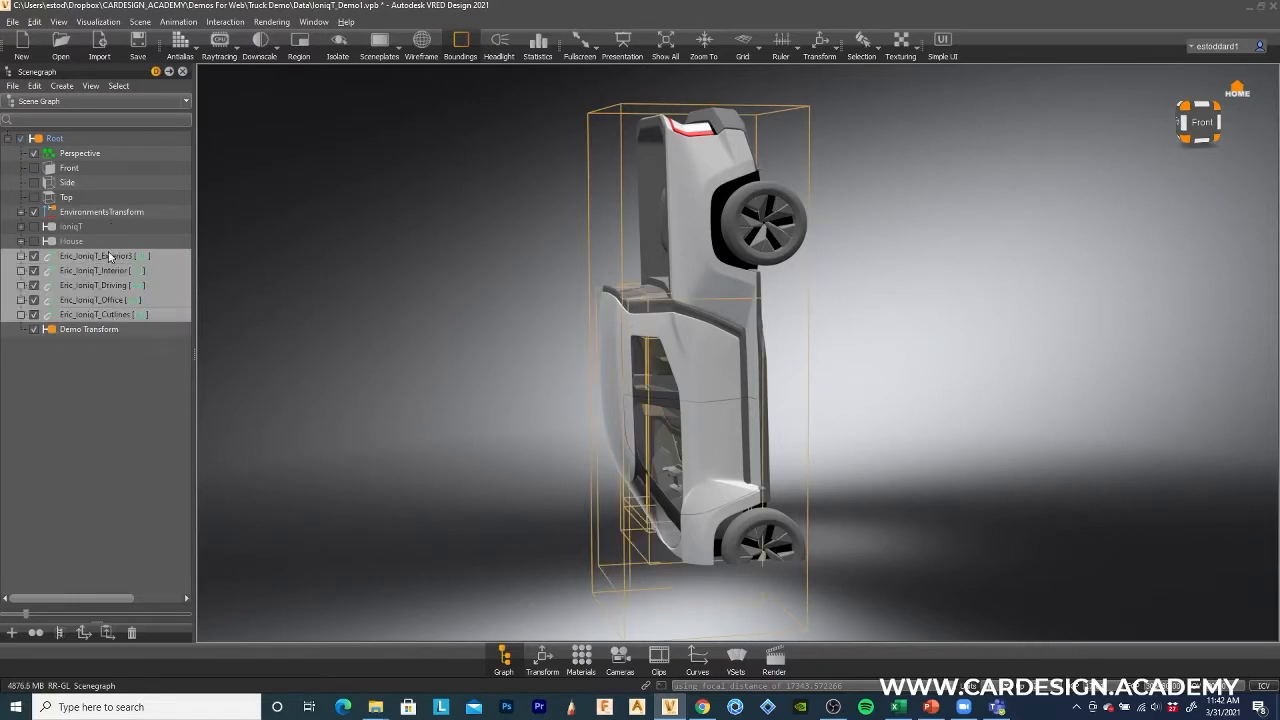
drag(109, 324, 107, 328)
click(64, 393)
Rotate the Demo Transform group 90 degrees about X so the truck stands upright on its wheels.
click(78, 257)
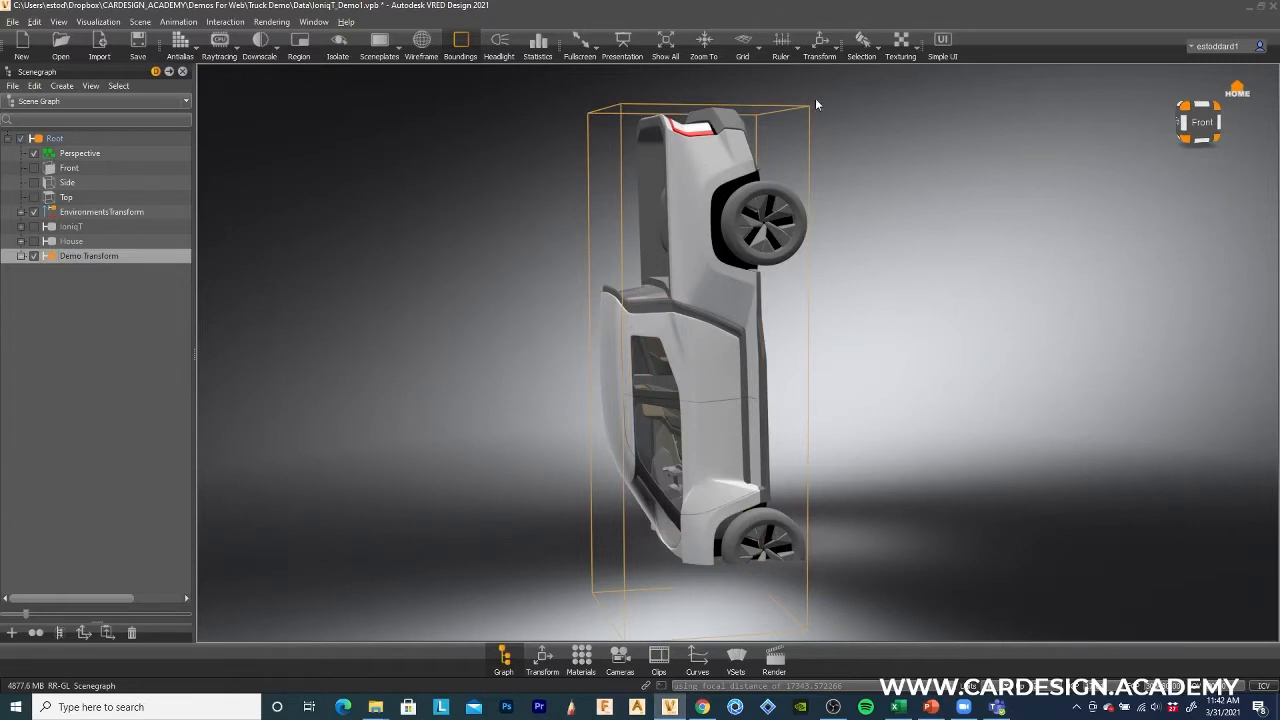
click(226, 22)
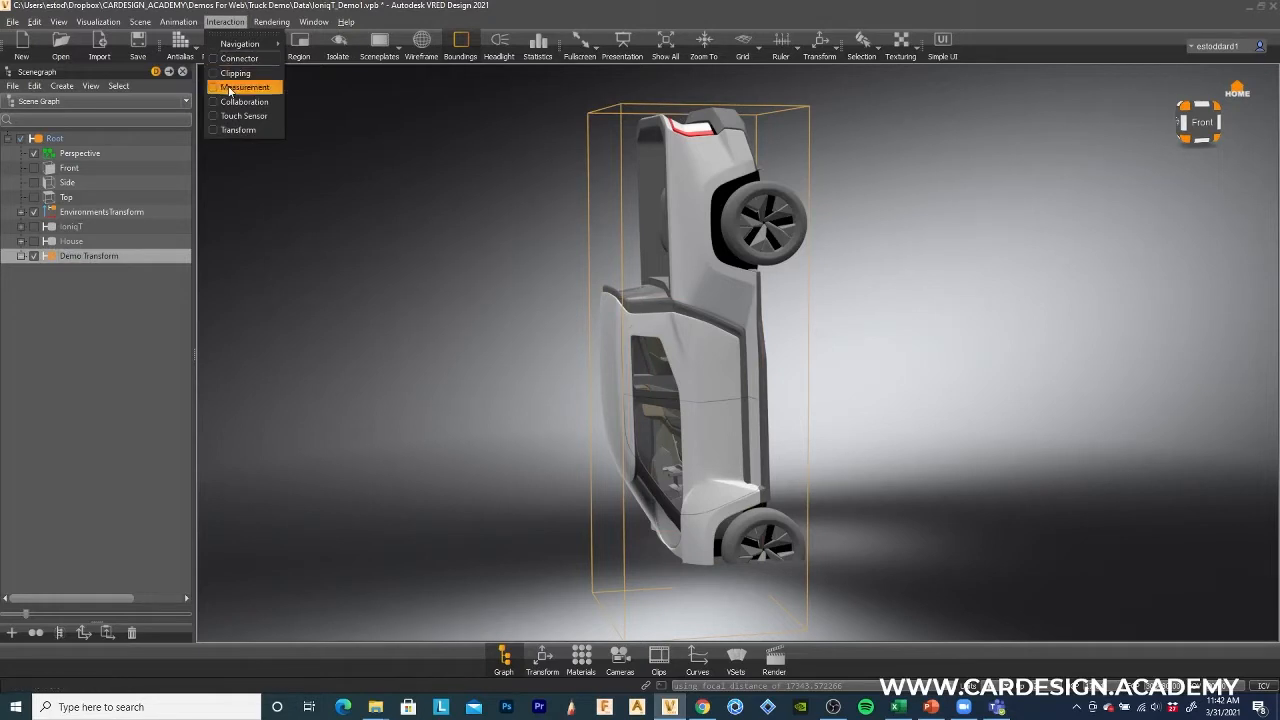
click(216, 130)
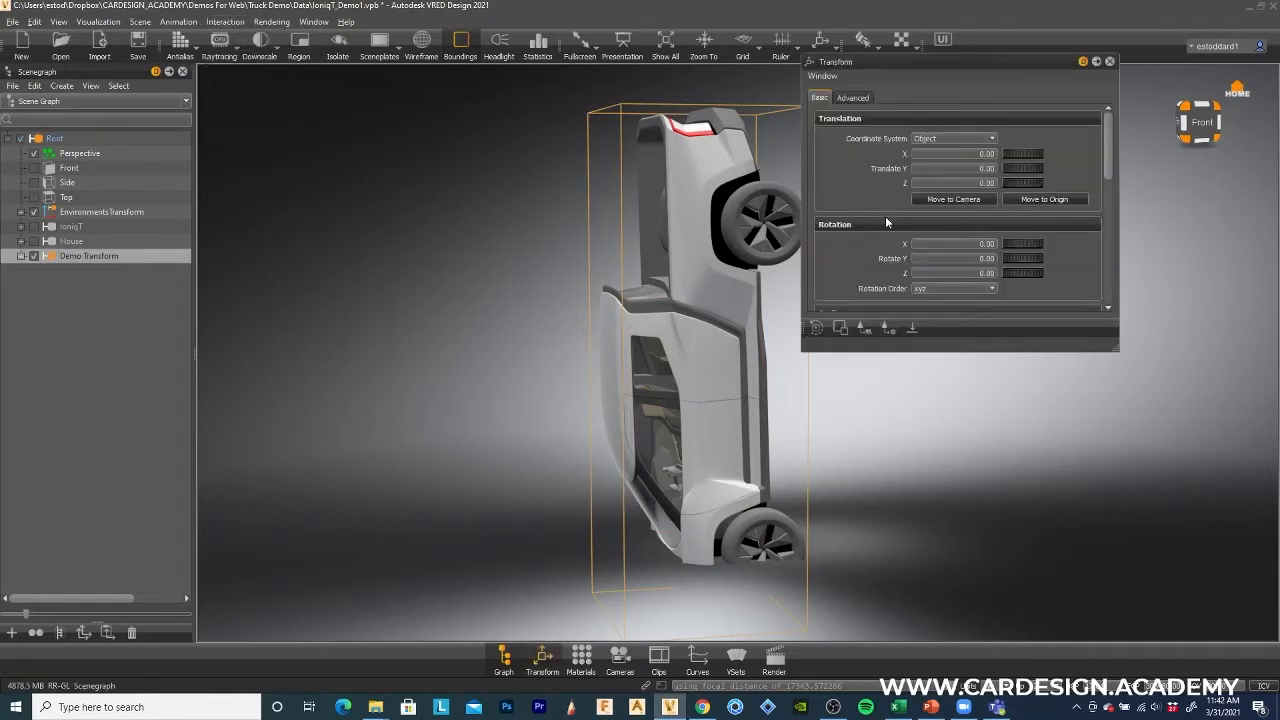
drag(1114, 346, 1144, 452)
drag(930, 61, 982, 88)
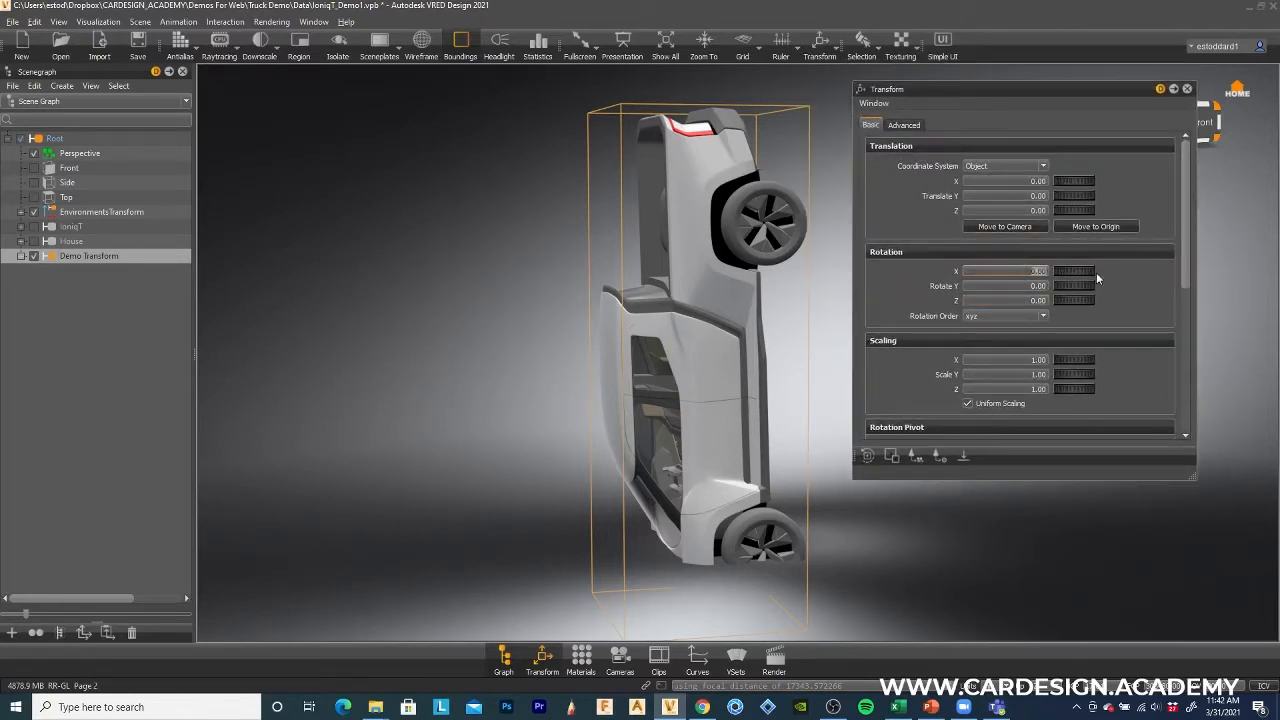
text(90)
key(Return)
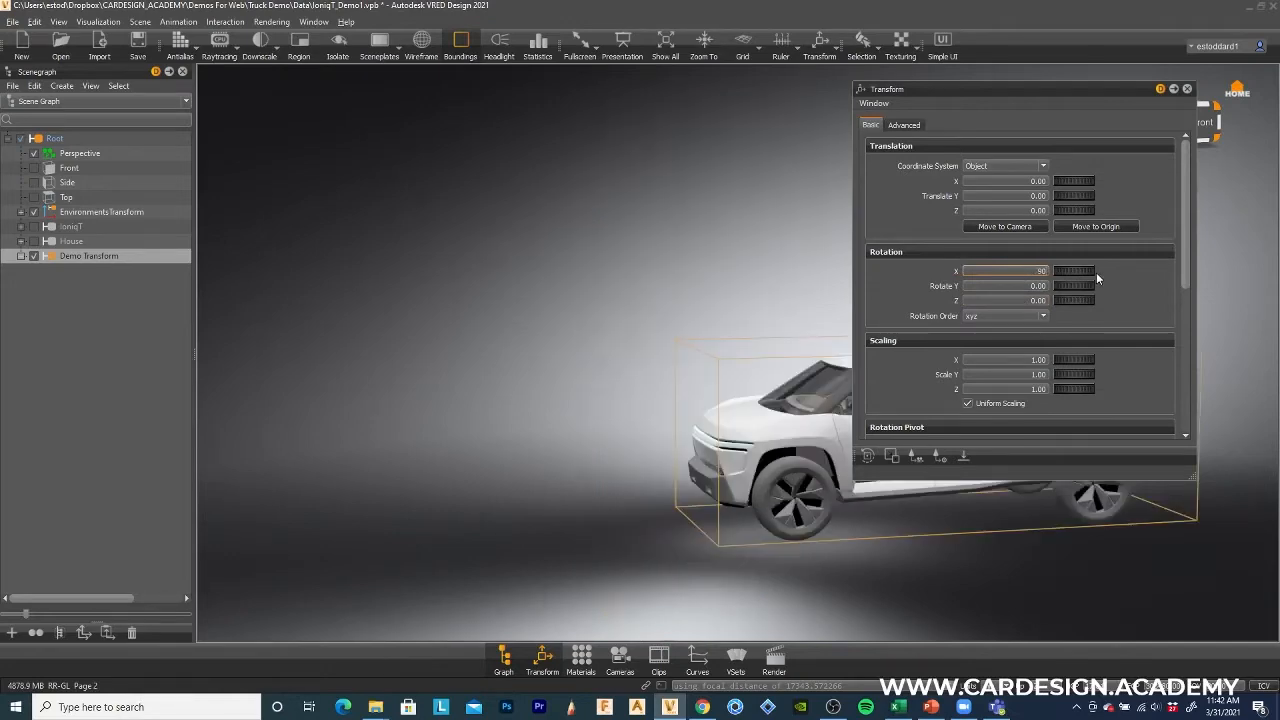
middle_drag(531, 291, 470, 281)
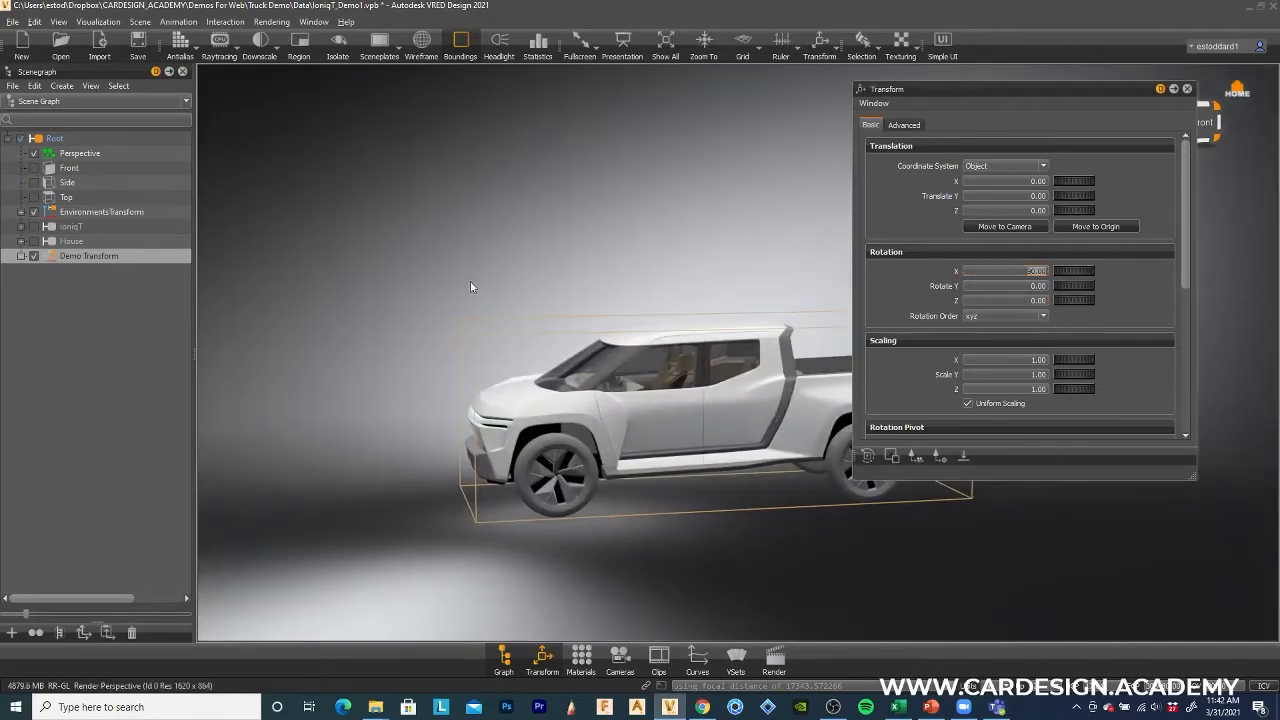
drag(697, 384, 612, 240)
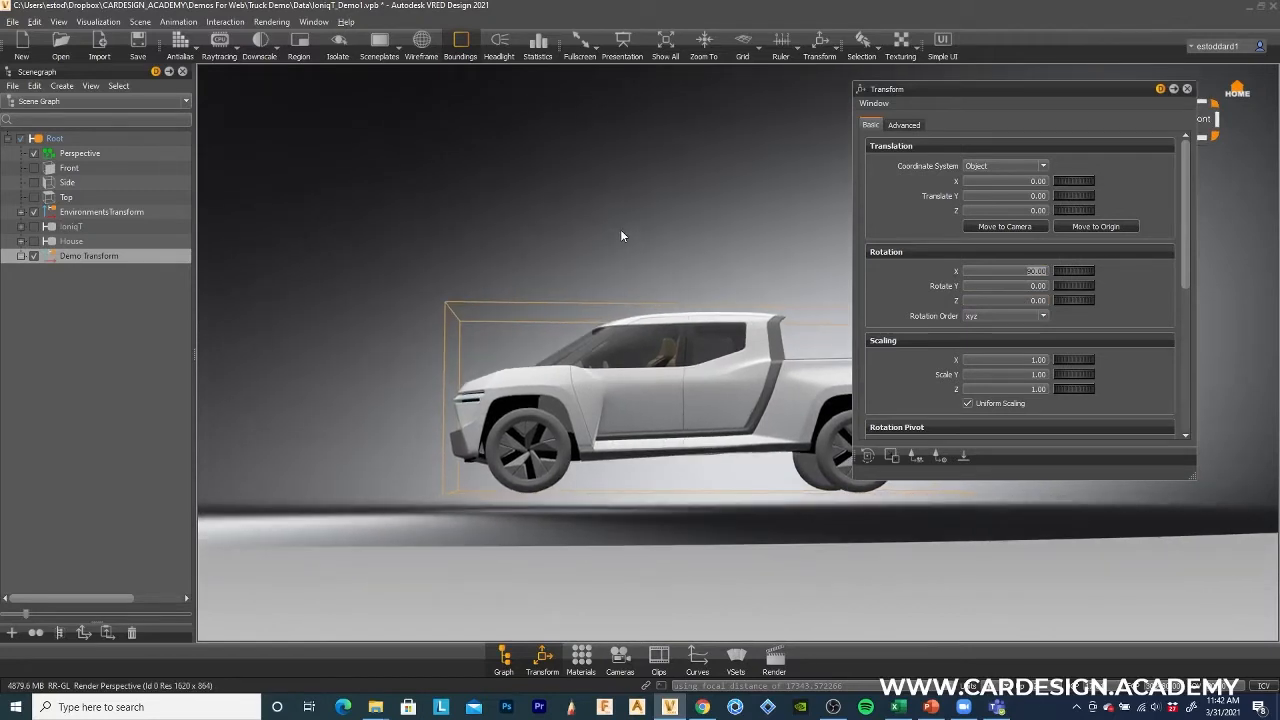
click(1187, 89)
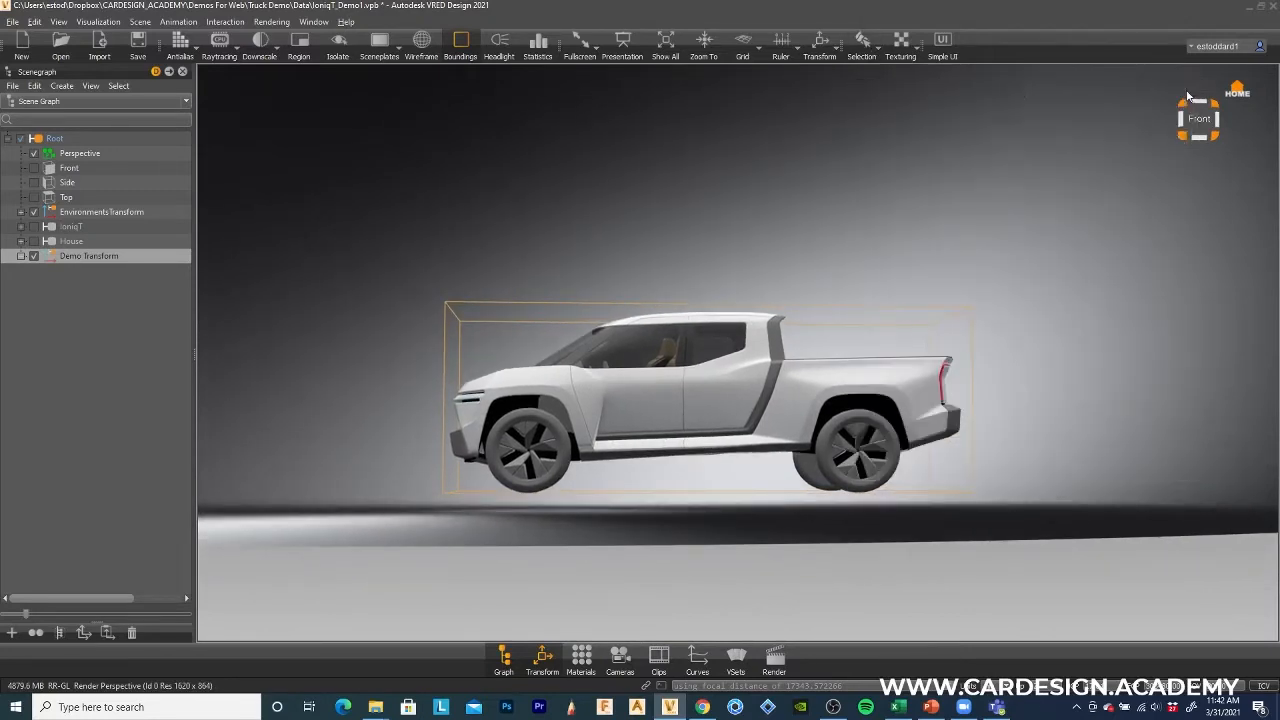
Lower the Demo Transform group slightly along the vertical axis with the transform manipulator, and clear the selection.
click(821, 46)
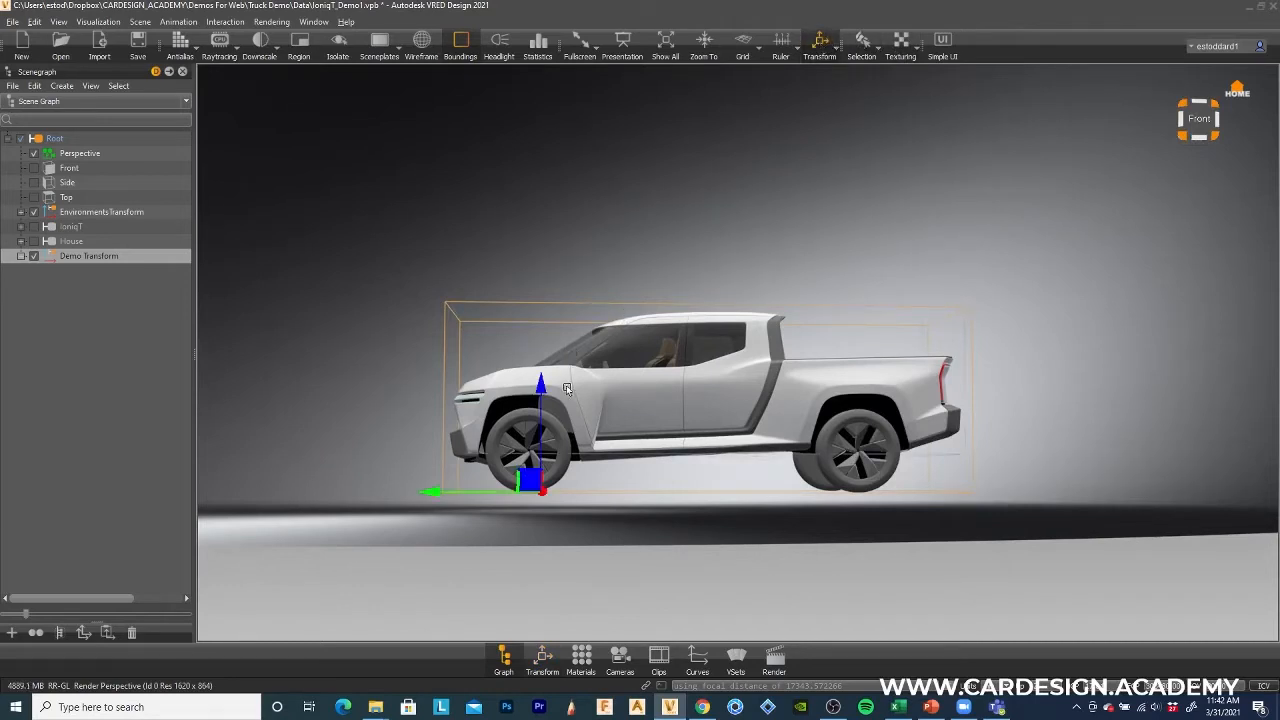
mouse_move(540, 388)
mouse_down()
mouse_move(531, 418)
mouse_move(543, 413)
mouse_up()
click(675, 157)
Examine the reoriented truck's position and exterior in the studio from the front, both sides and above.
drag(583, 237, 617, 373)
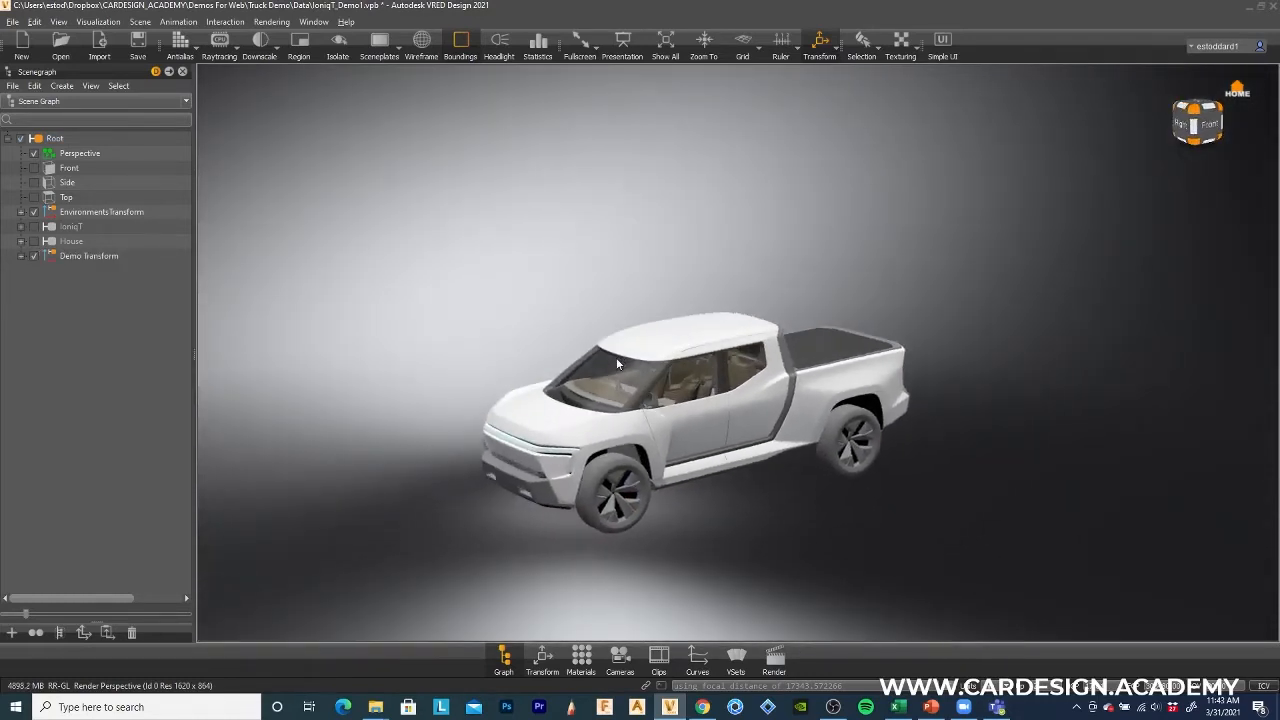
drag(515, 350, 644, 509)
drag(1006, 496, 1070, 496)
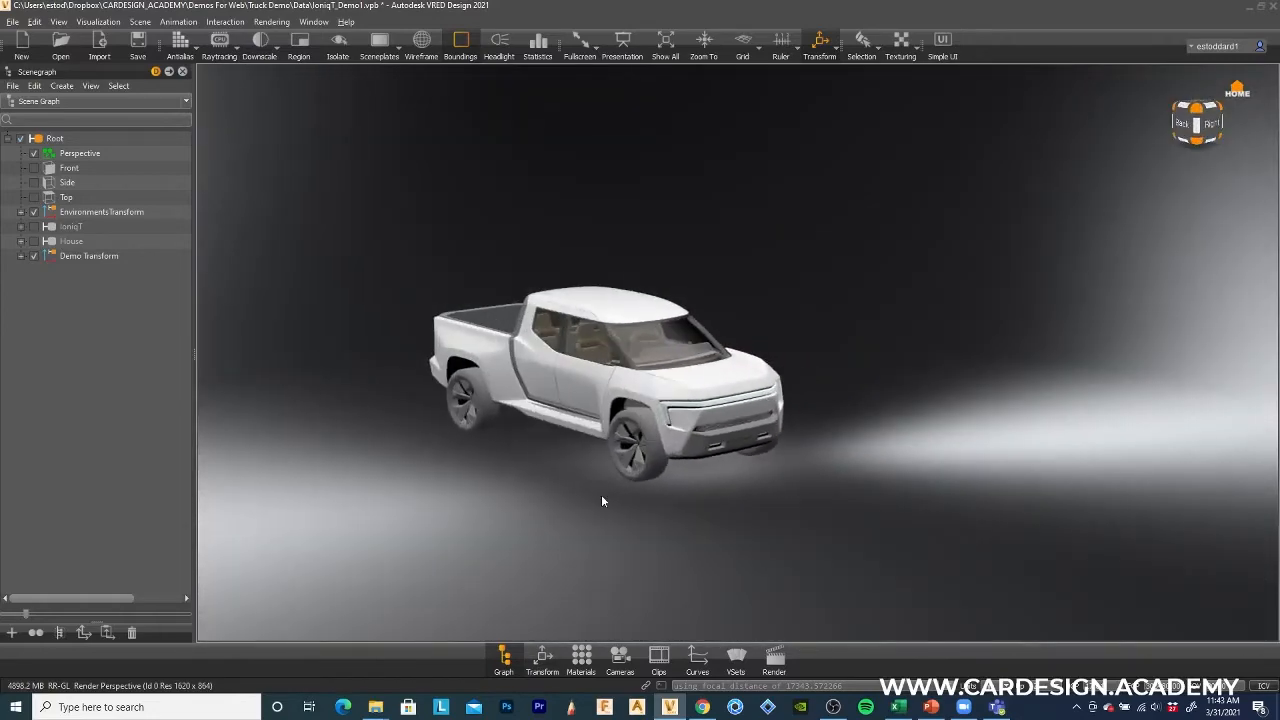
drag(601, 496, 928, 472)
middle_drag(555, 483, 608, 502)
scroll(600, 505, up, 10)
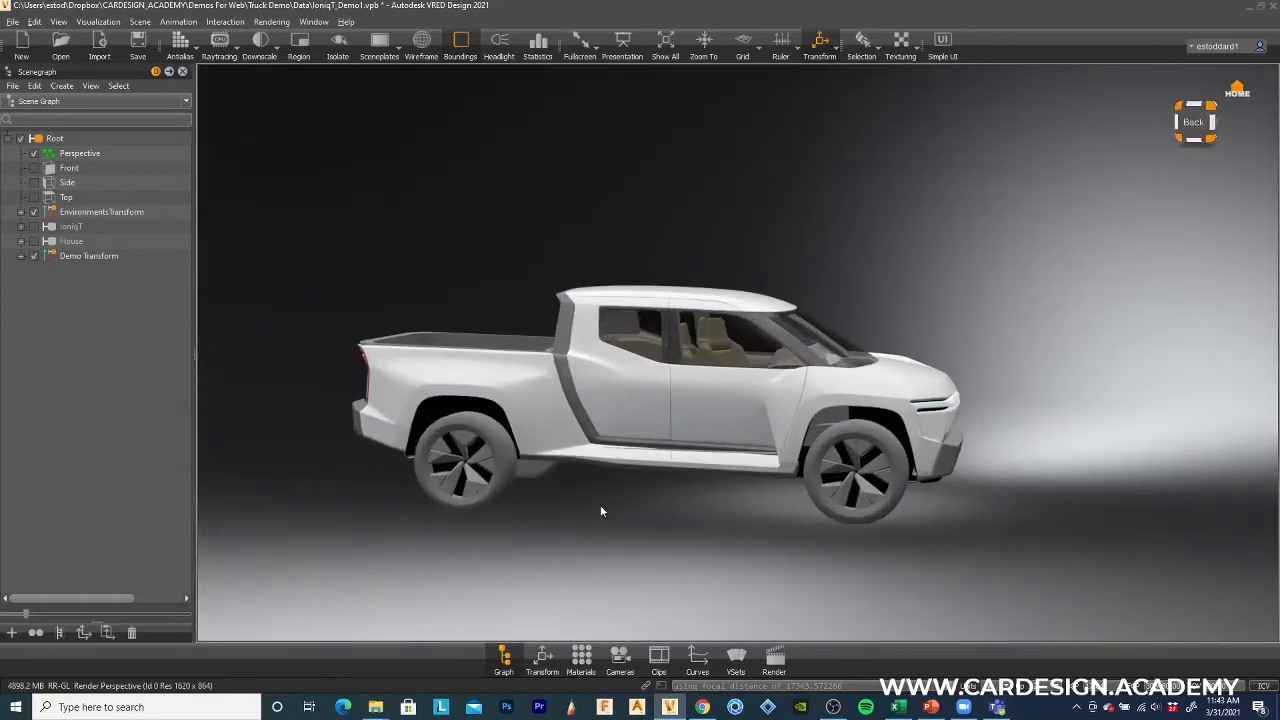
scroll(587, 500, down, 5)
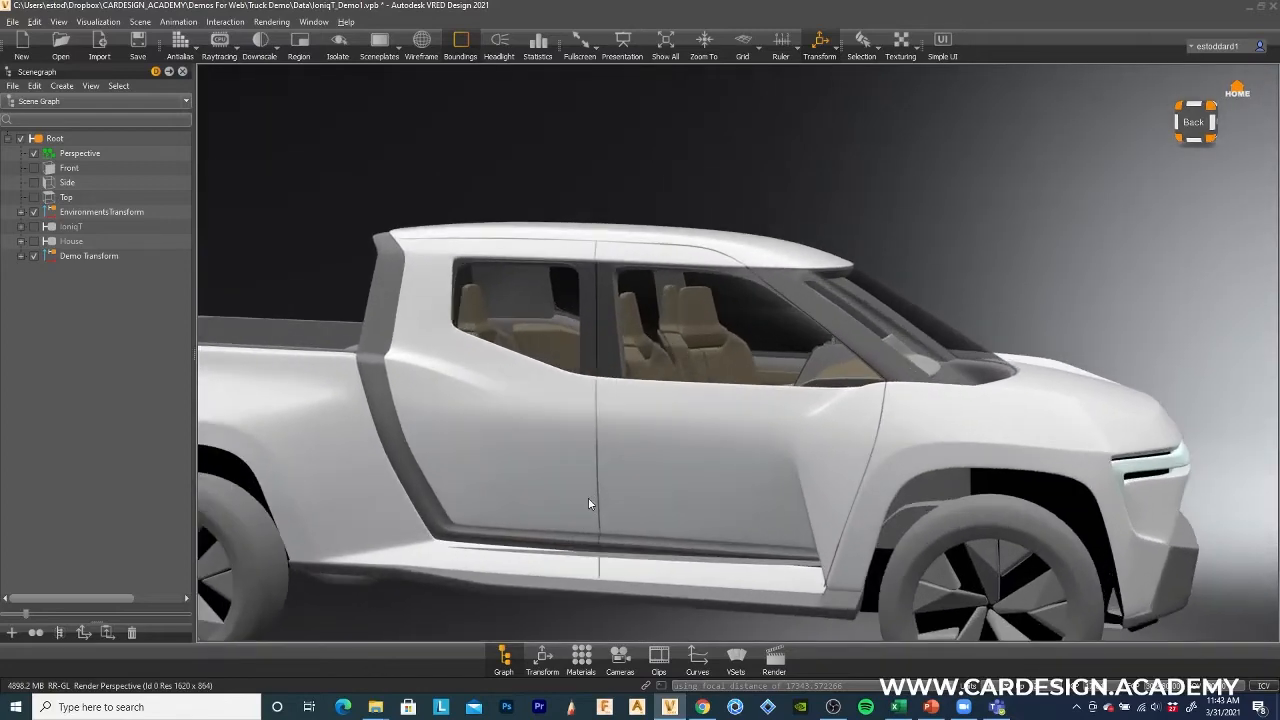
drag(590, 512, 873, 500)
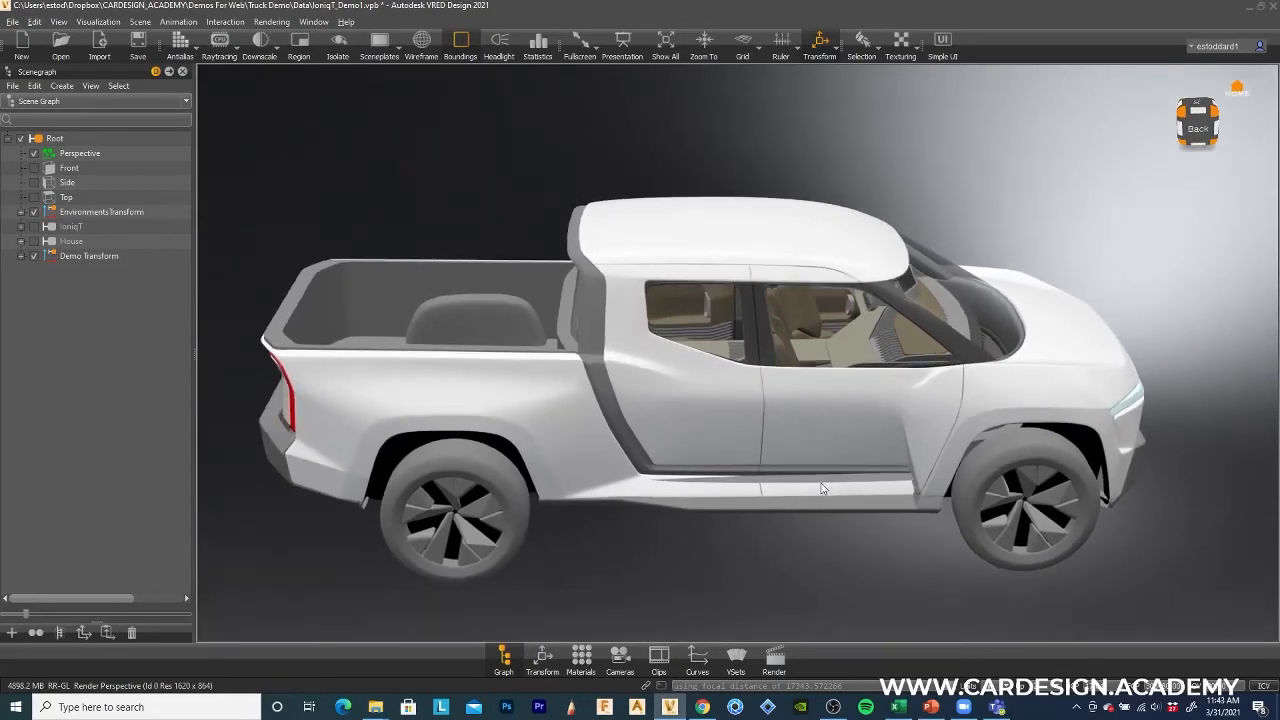
scroll(818, 484, up, 4)
scroll(818, 482, down, 3)
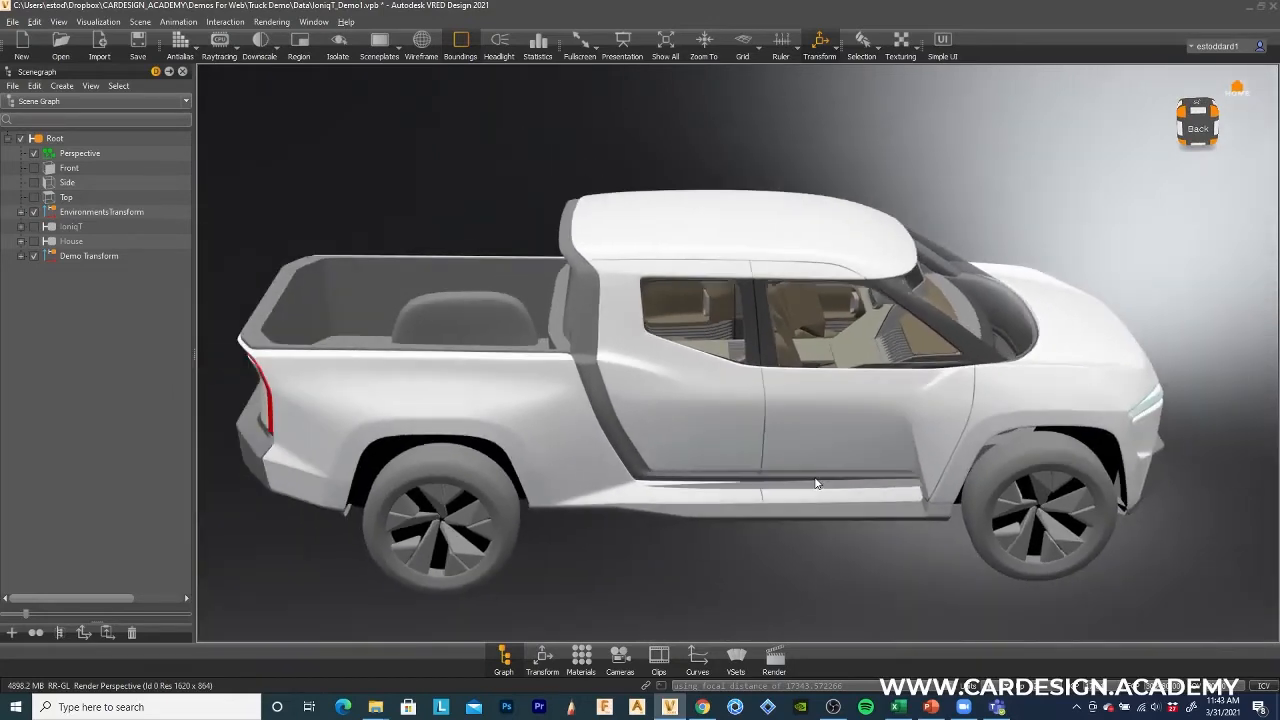
drag(854, 482, 863, 402)
drag(947, 396, 737, 391)
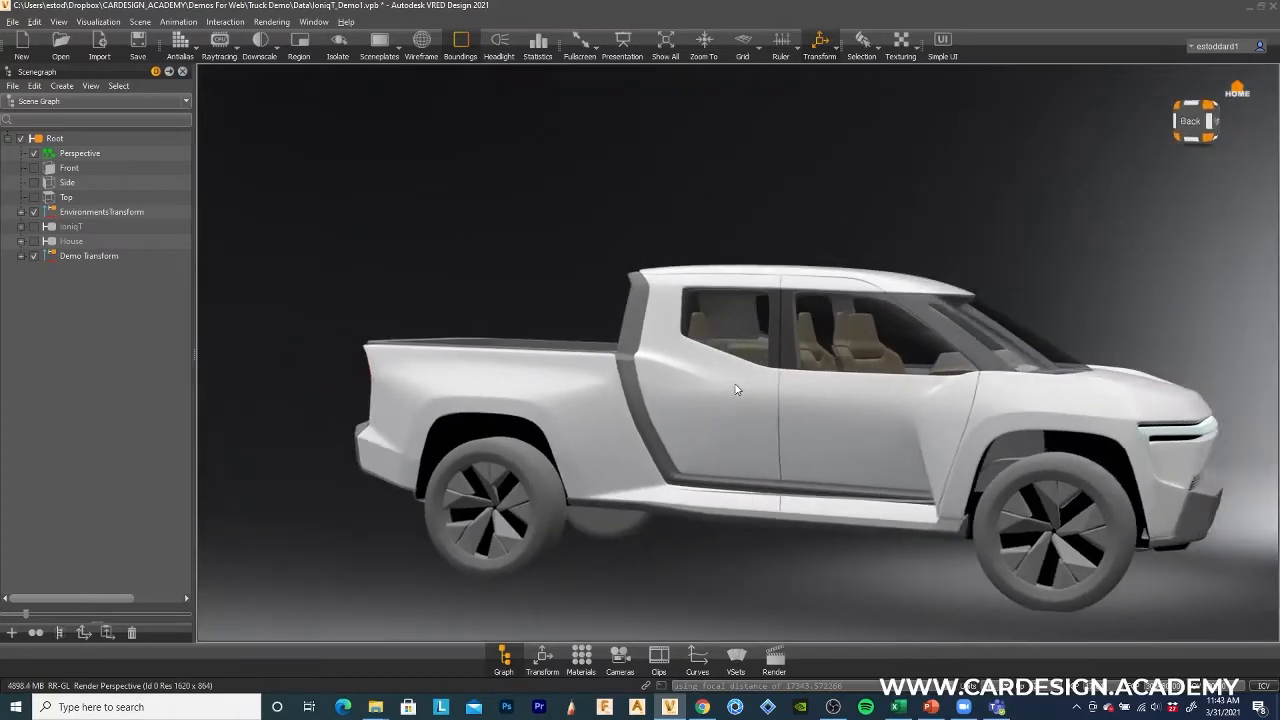
drag(1004, 394, 695, 373)
drag(880, 372, 931, 398)
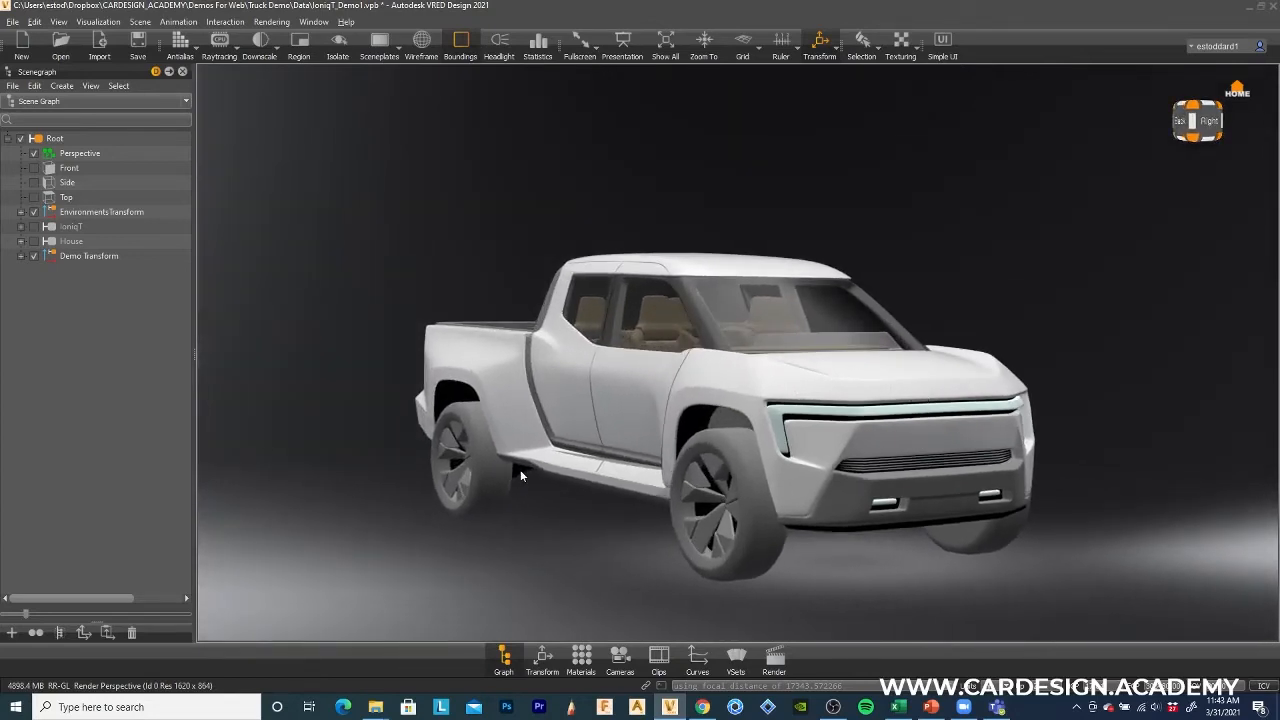
drag(626, 436, 389, 461)
scroll(574, 445, up, 3)
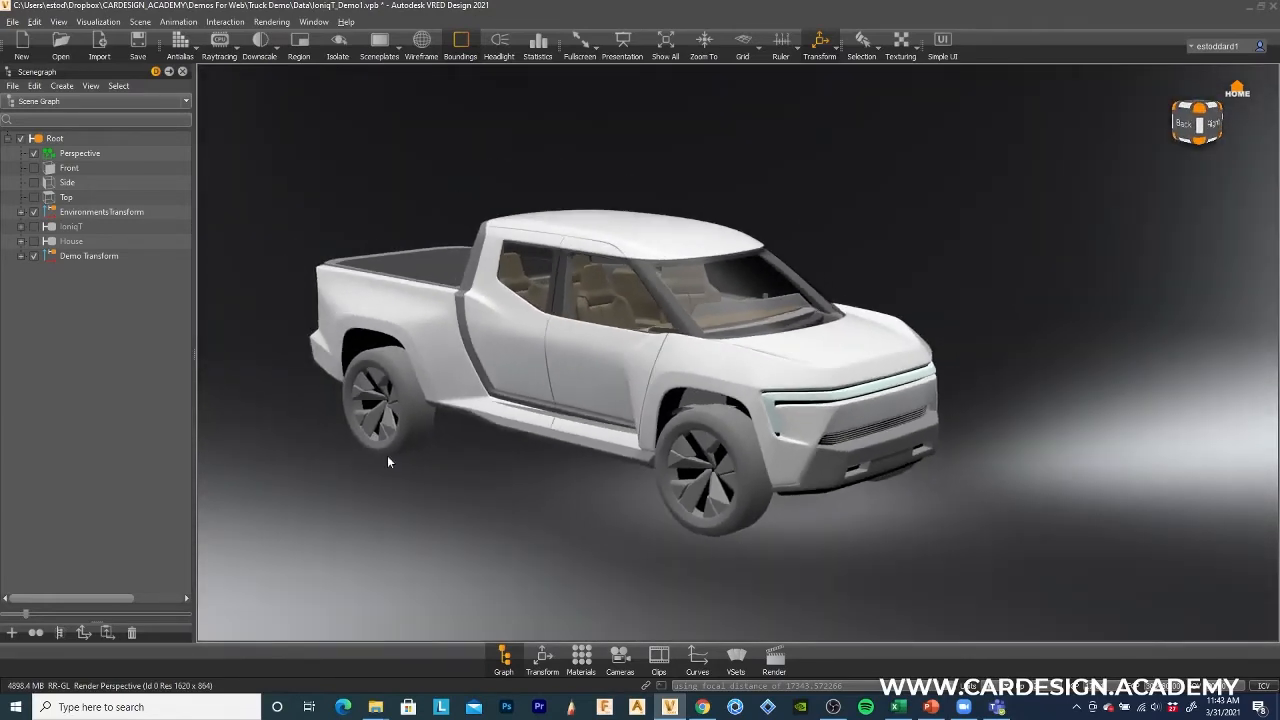
Hide the Exterior3 and Cutlines references inside the Demo Transform group to expose the truck's interior.
click(22, 259)
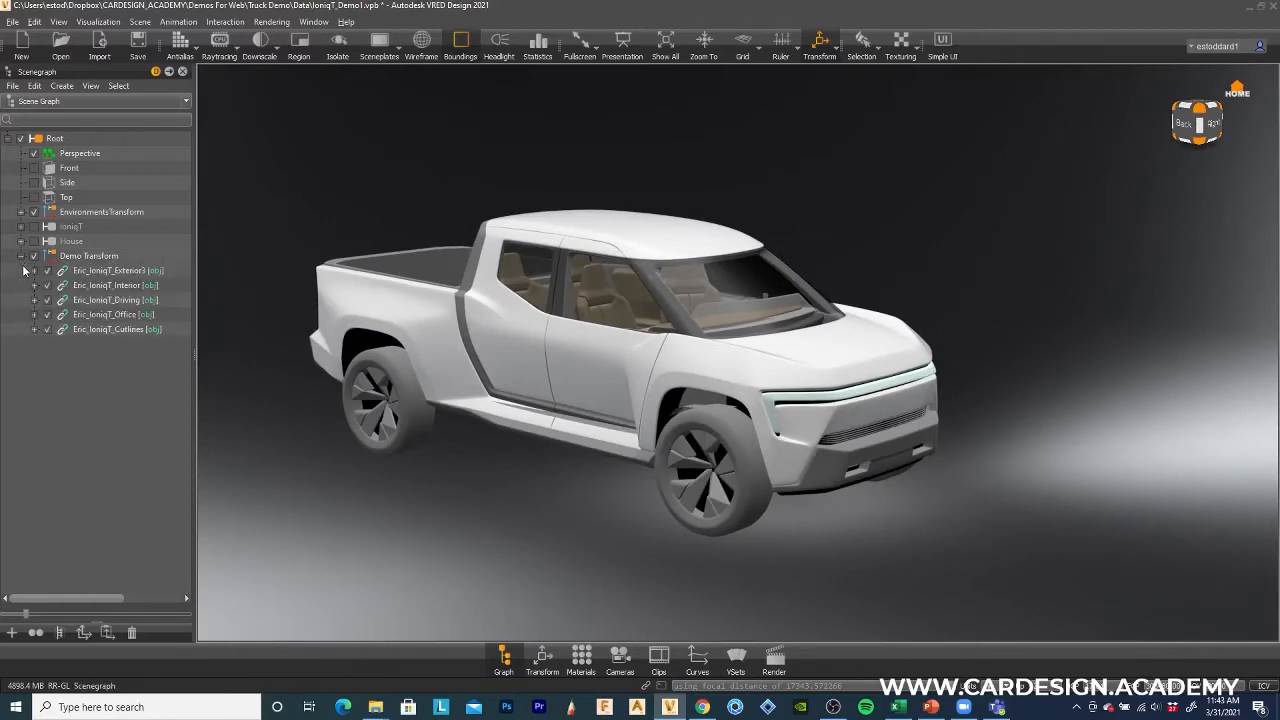
drag(581, 444, 678, 521)
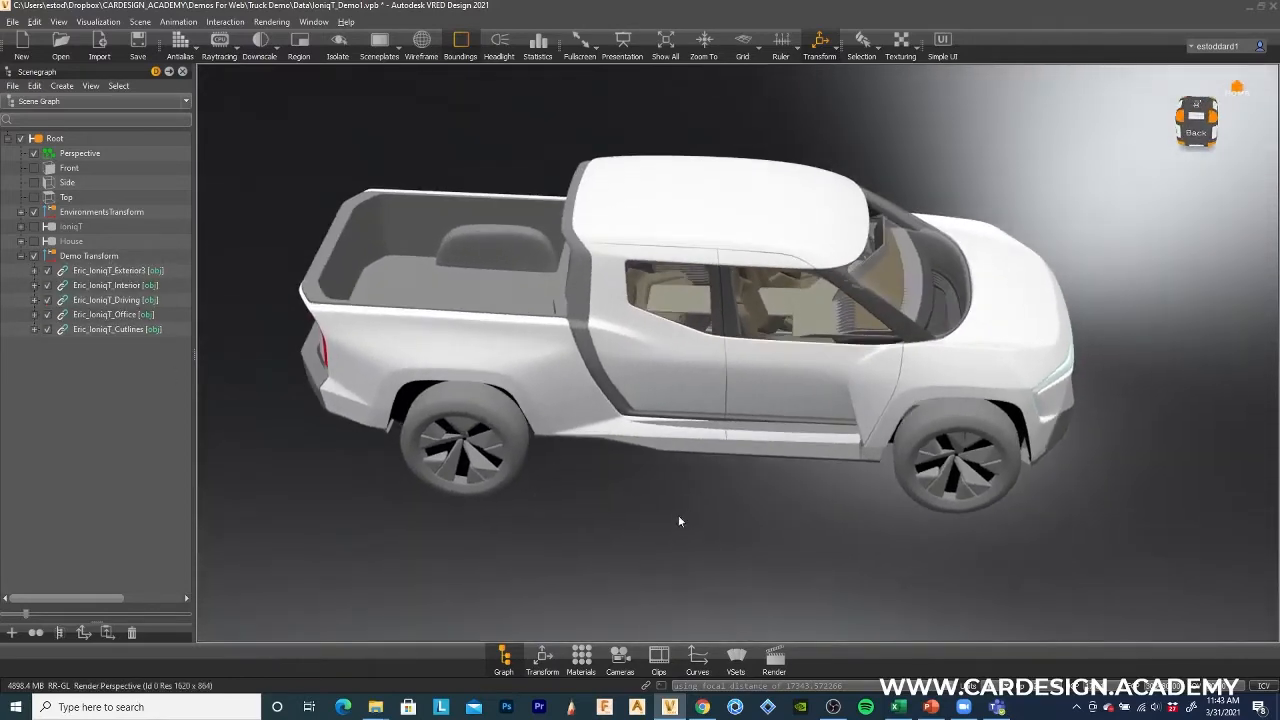
click(35, 271)
click(35, 271)
click(47, 271)
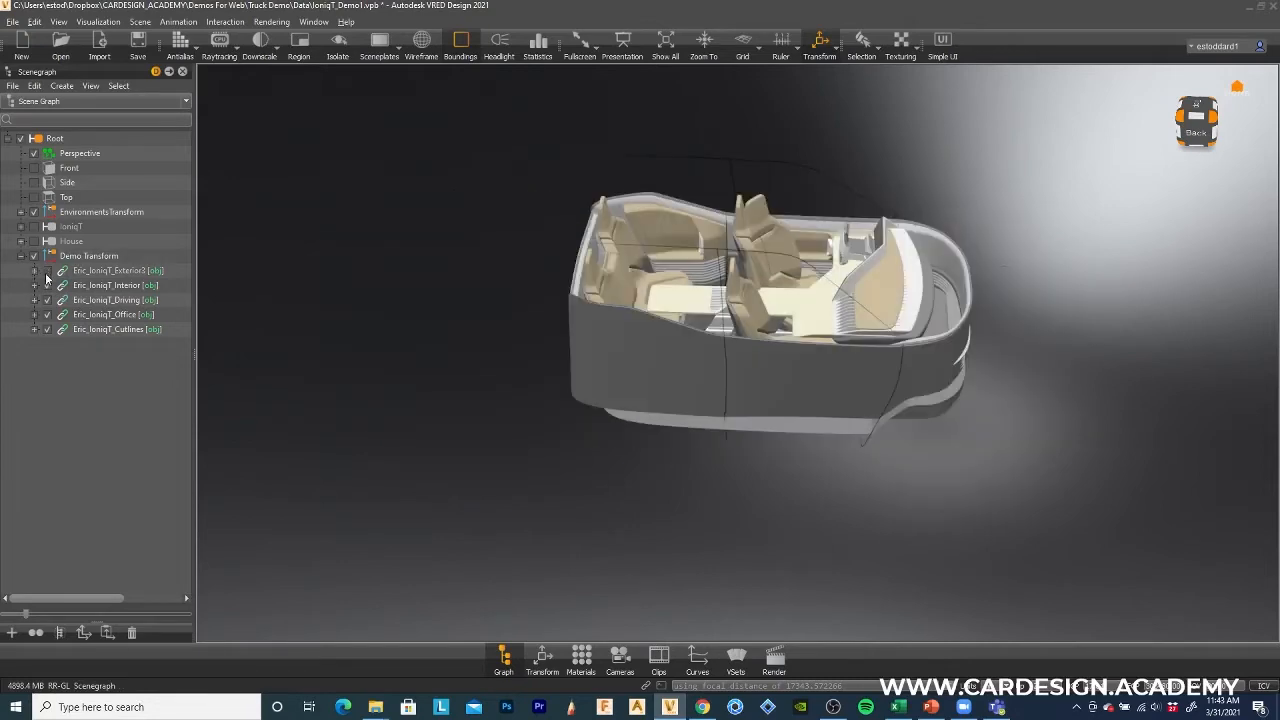
click(47, 330)
drag(568, 455, 799, 548)
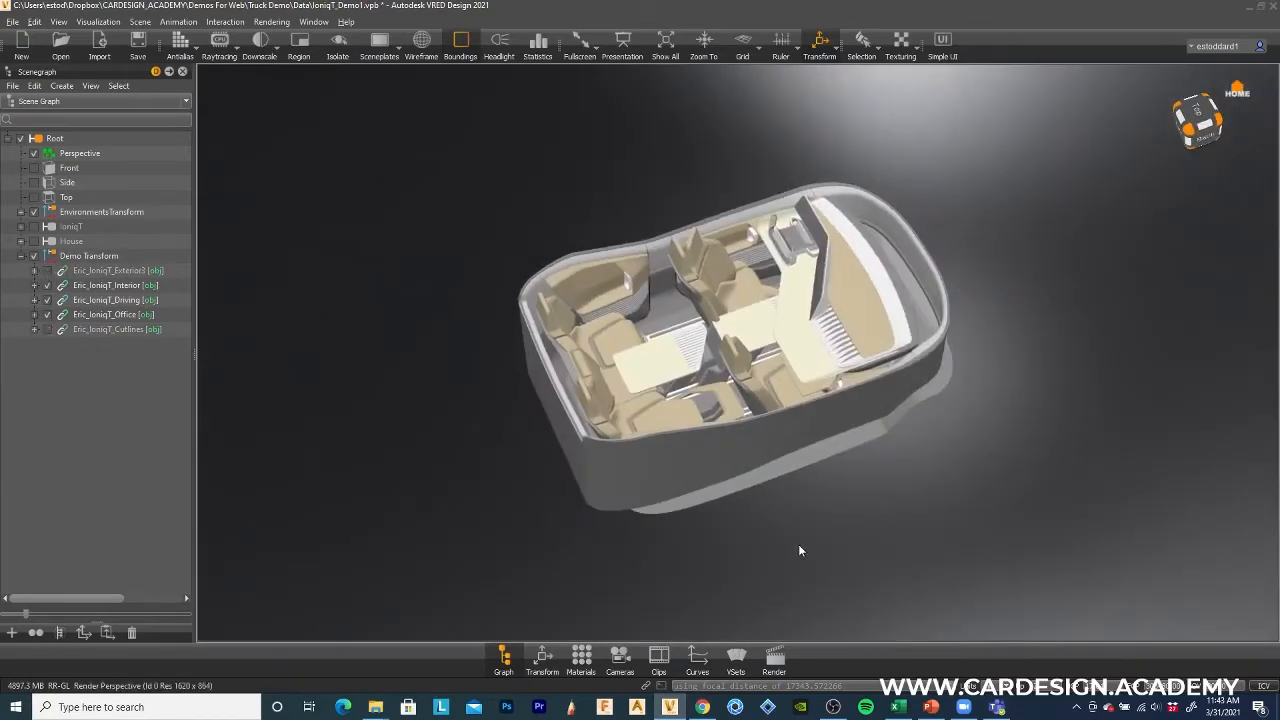
scroll(799, 548, up, 4)
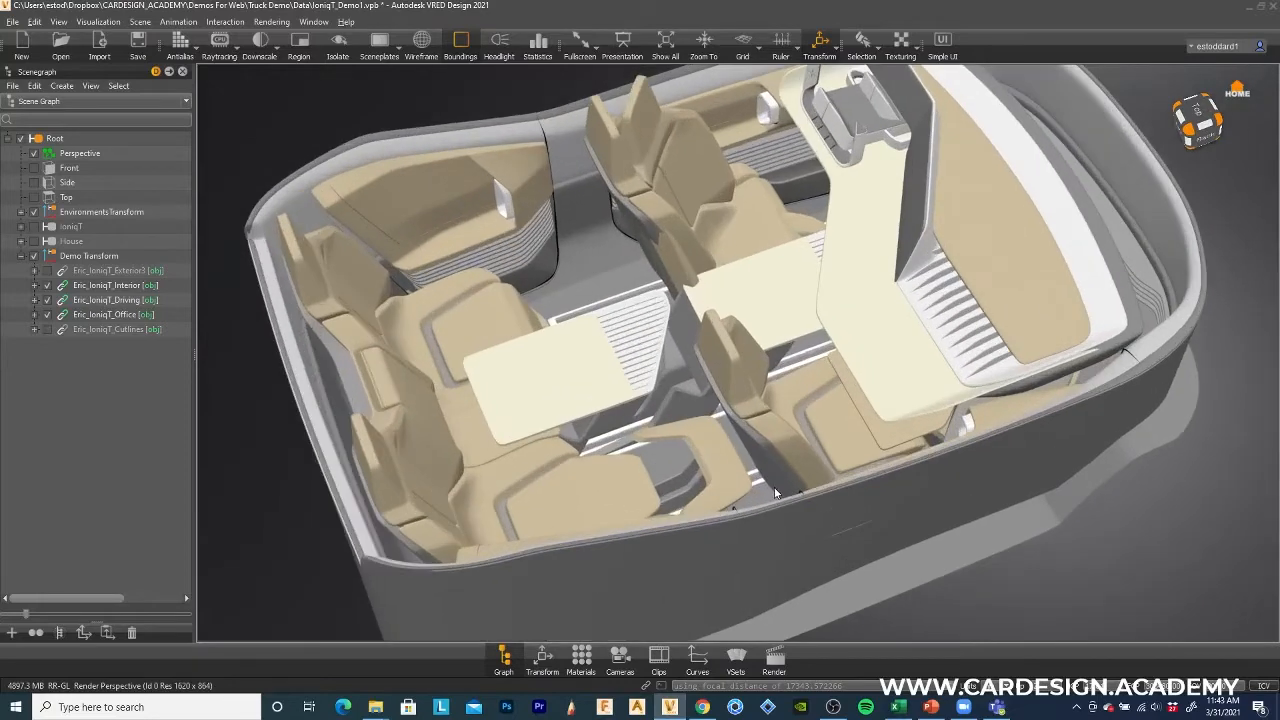
drag(775, 493, 783, 419)
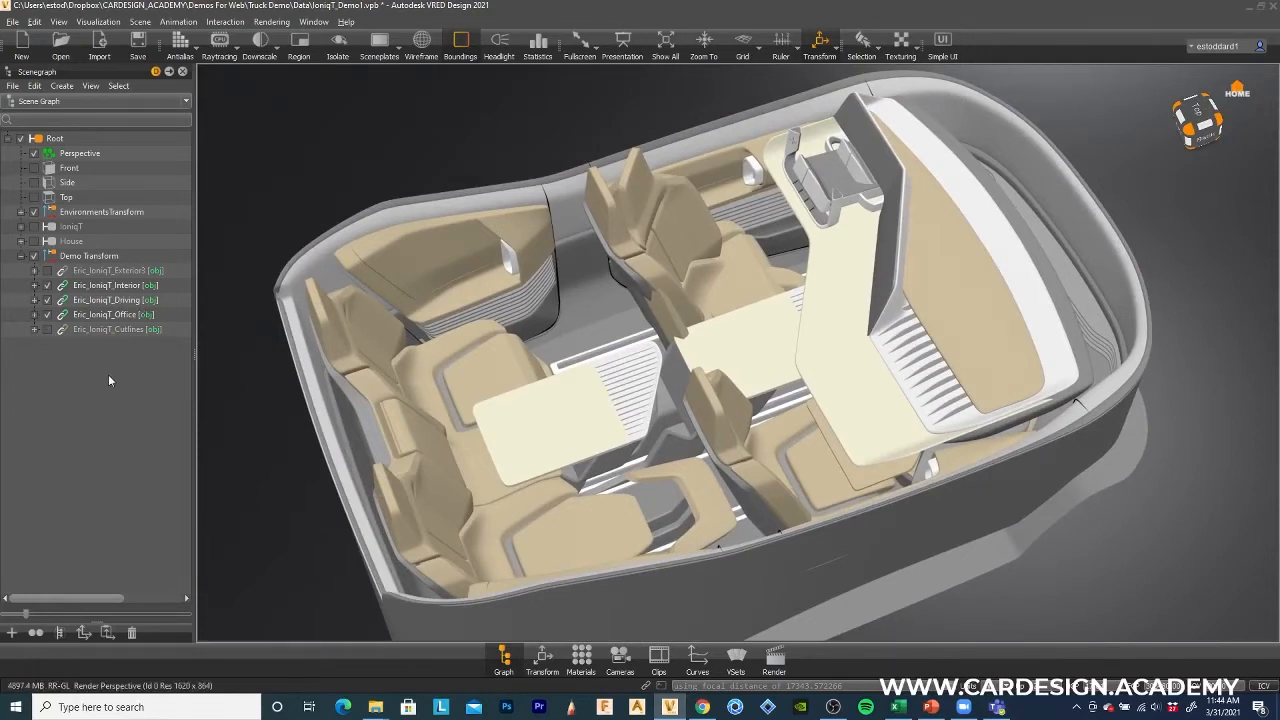
Create a Switch node inside the Demo Transform group and name it "Interior modes".
click(90, 257)
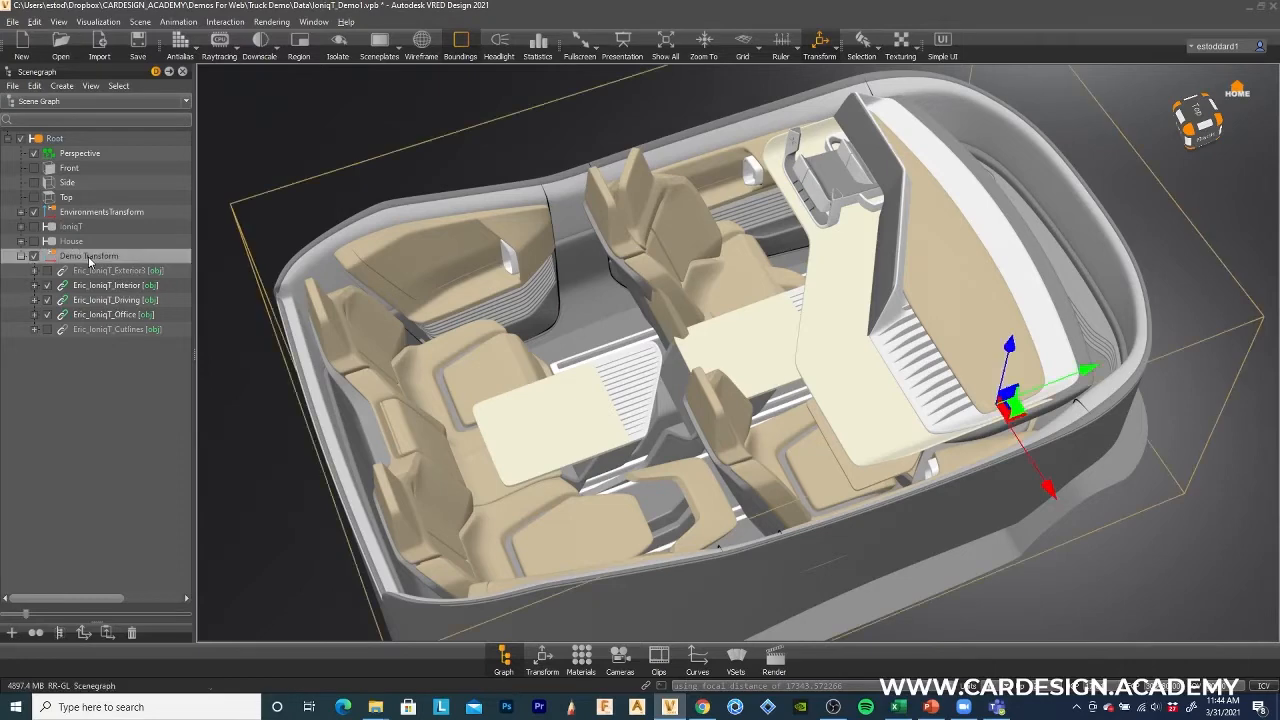
right_click(89, 259)
mouse_move(155, 274)
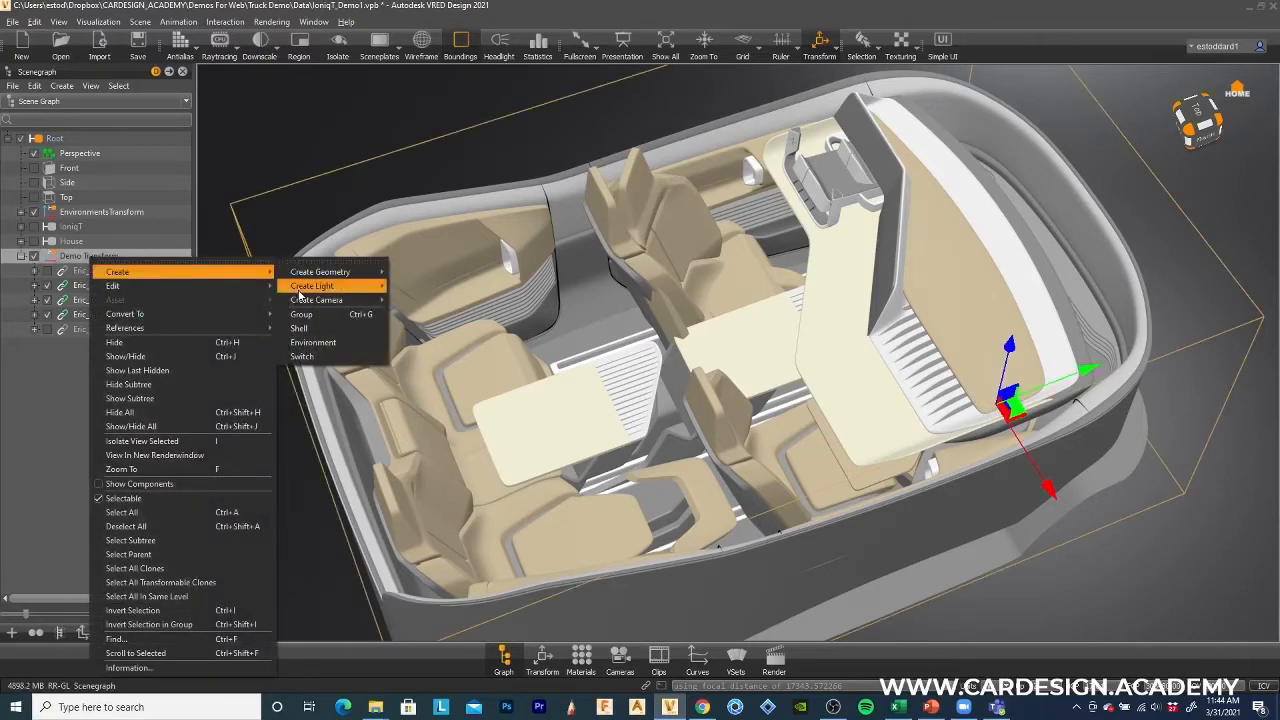
click(302, 356)
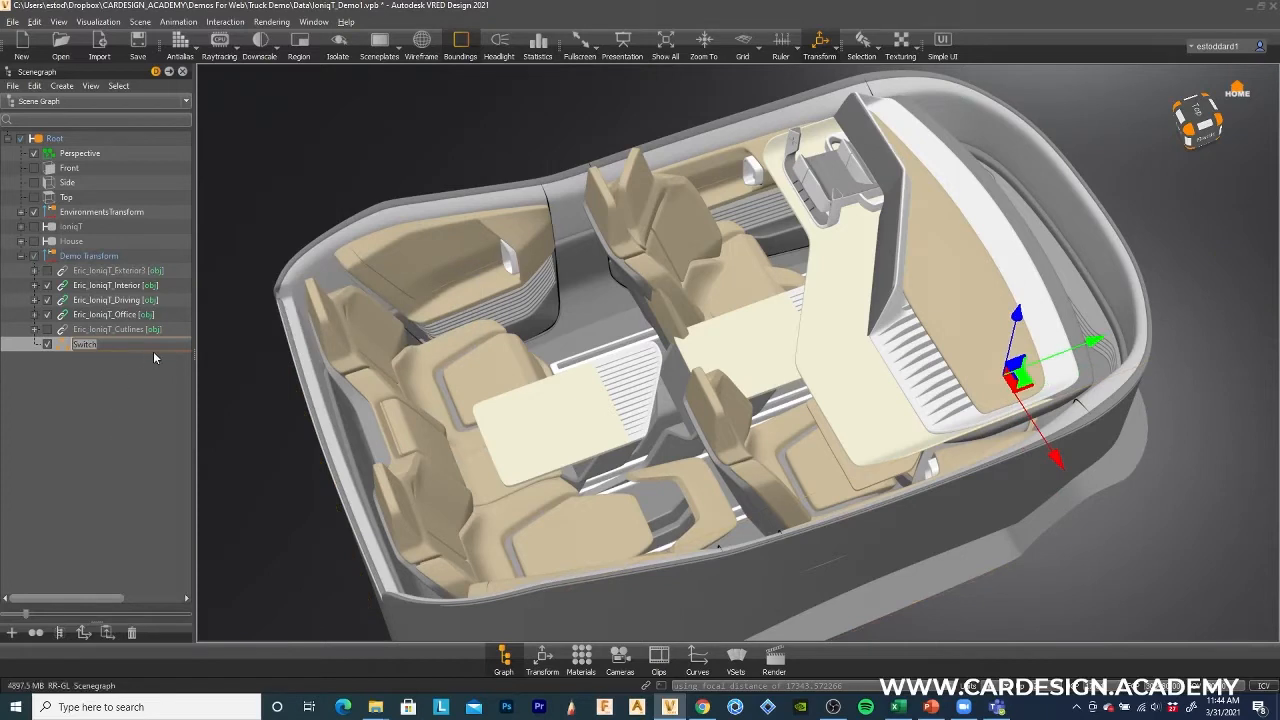
key(BackSpace)
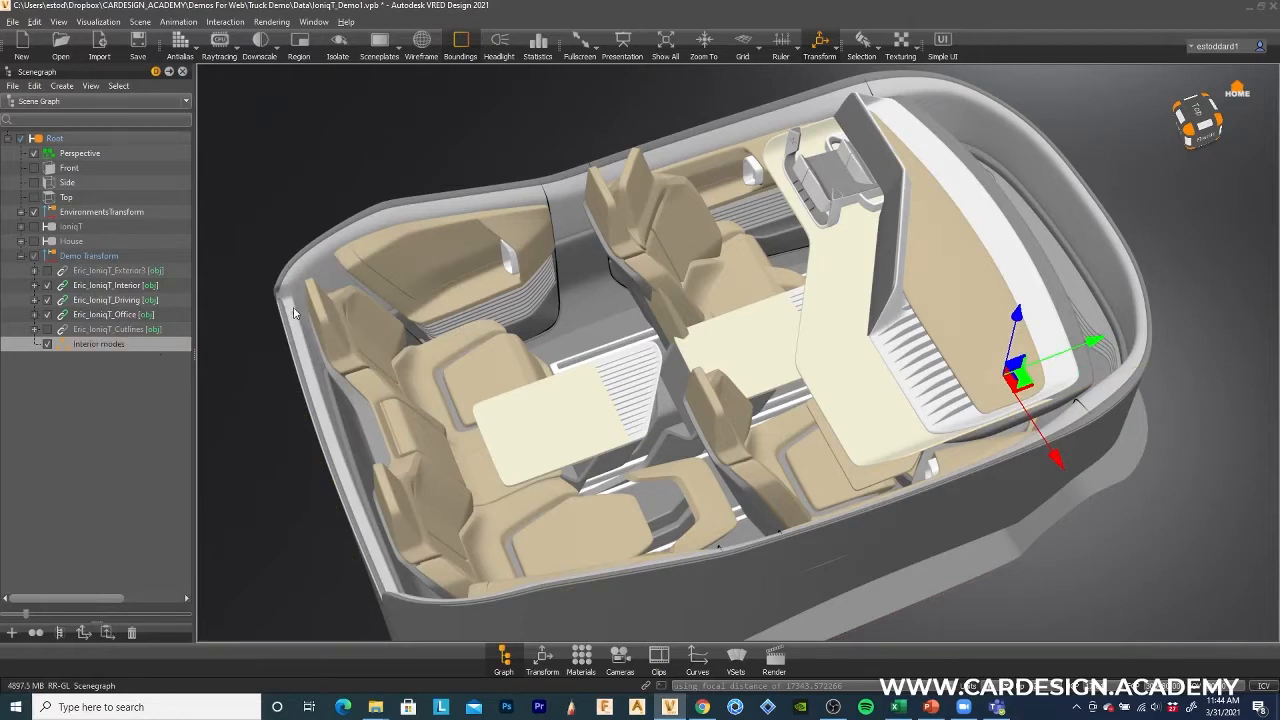
click(118, 406)
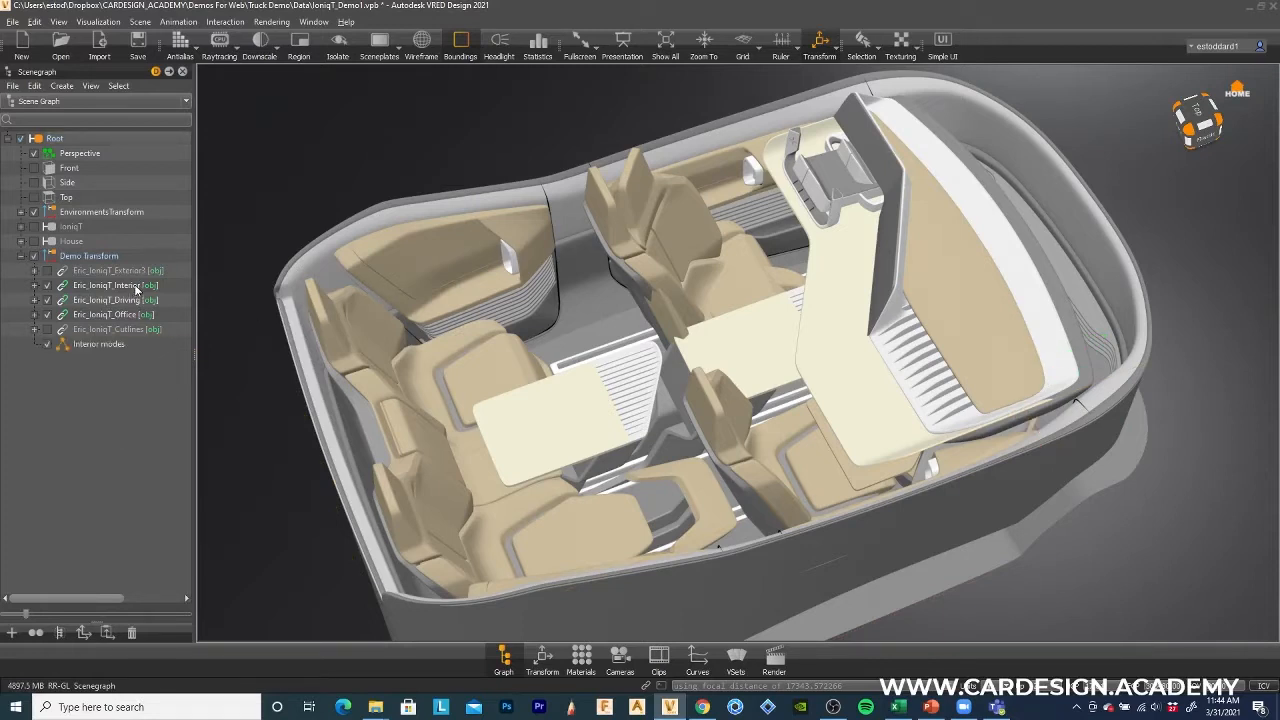
Move the Driving and Office references into the Interior modes switch and expand it to list its contents.
click(129, 300)
ctrl+click(127, 316)
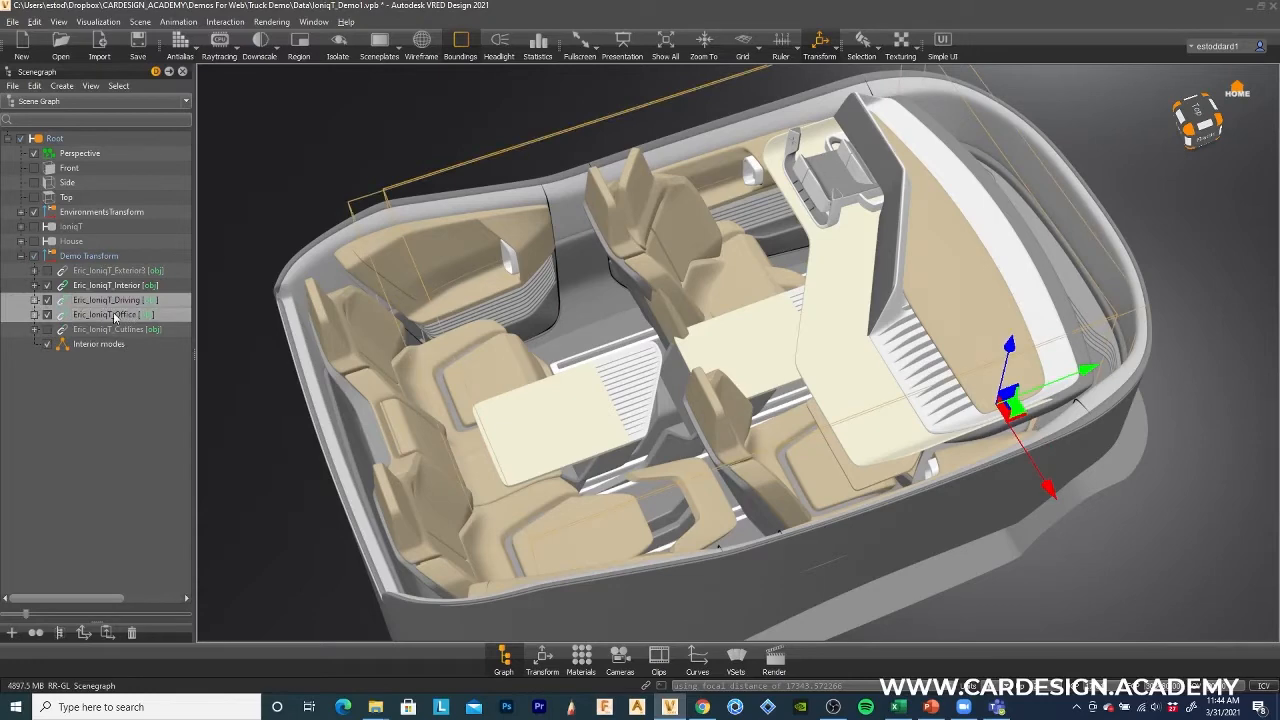
drag(127, 316, 110, 348)
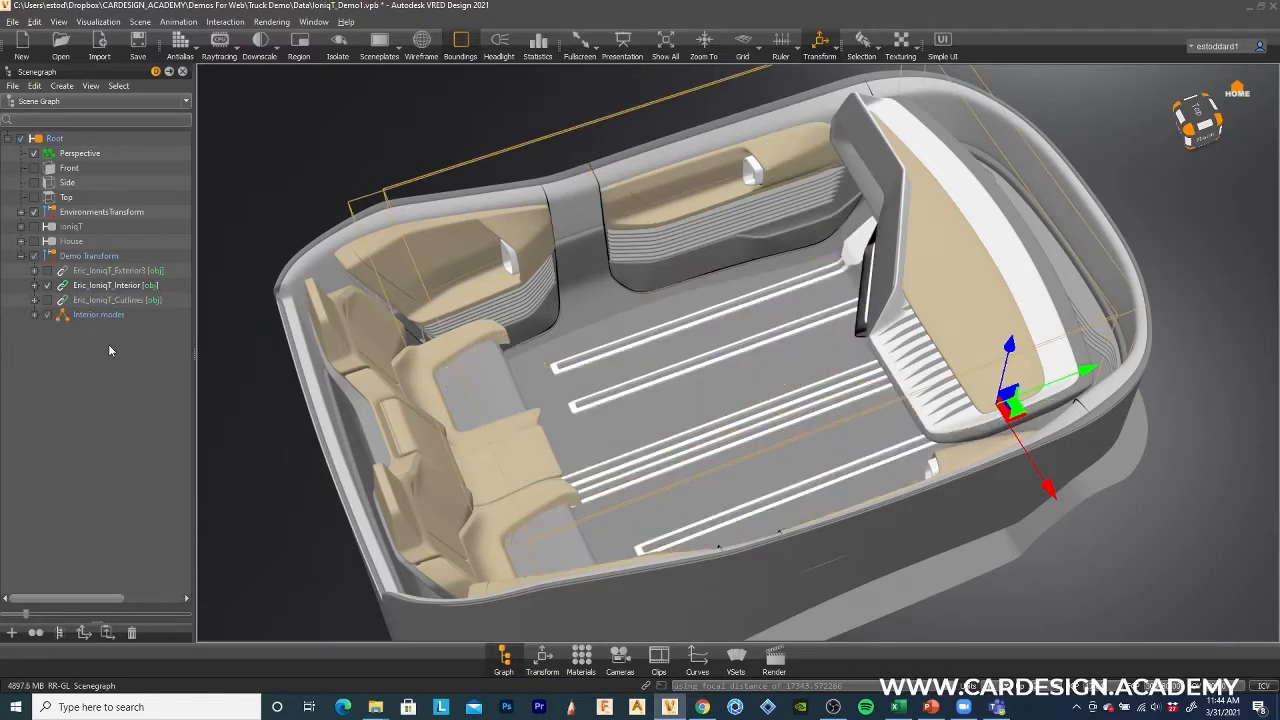
right_click(137, 414)
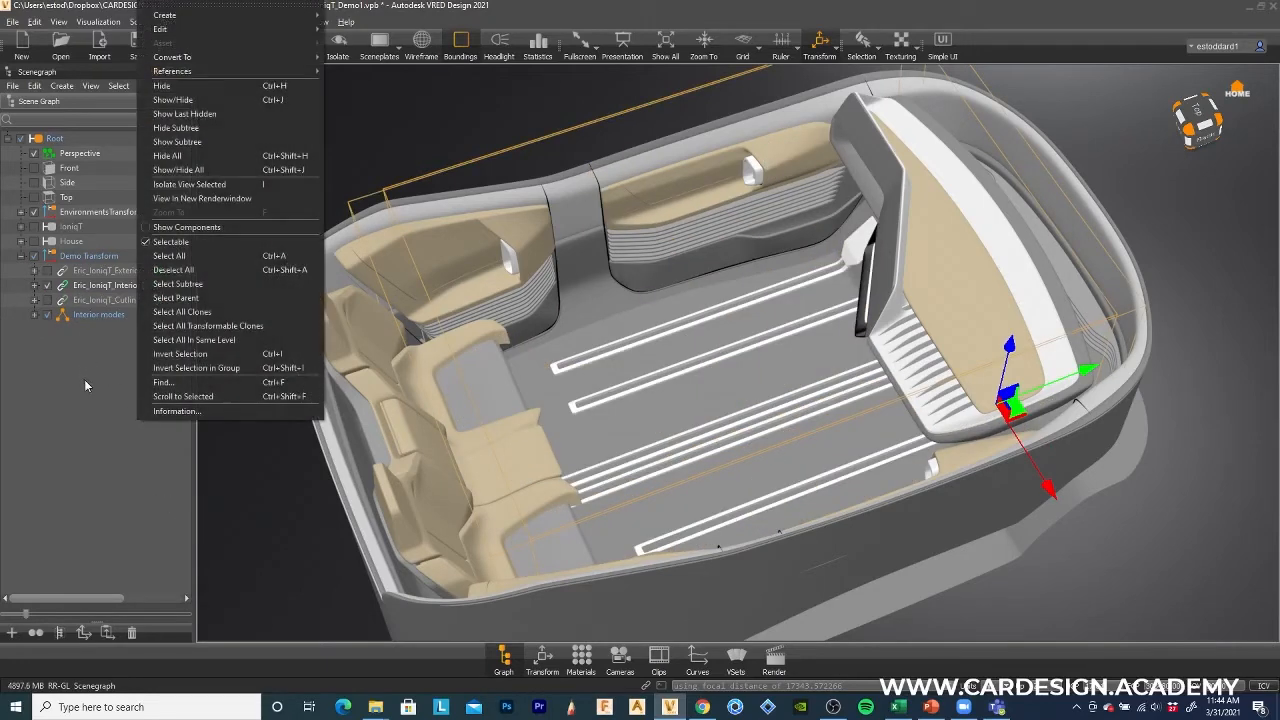
click(86, 383)
click(36, 316)
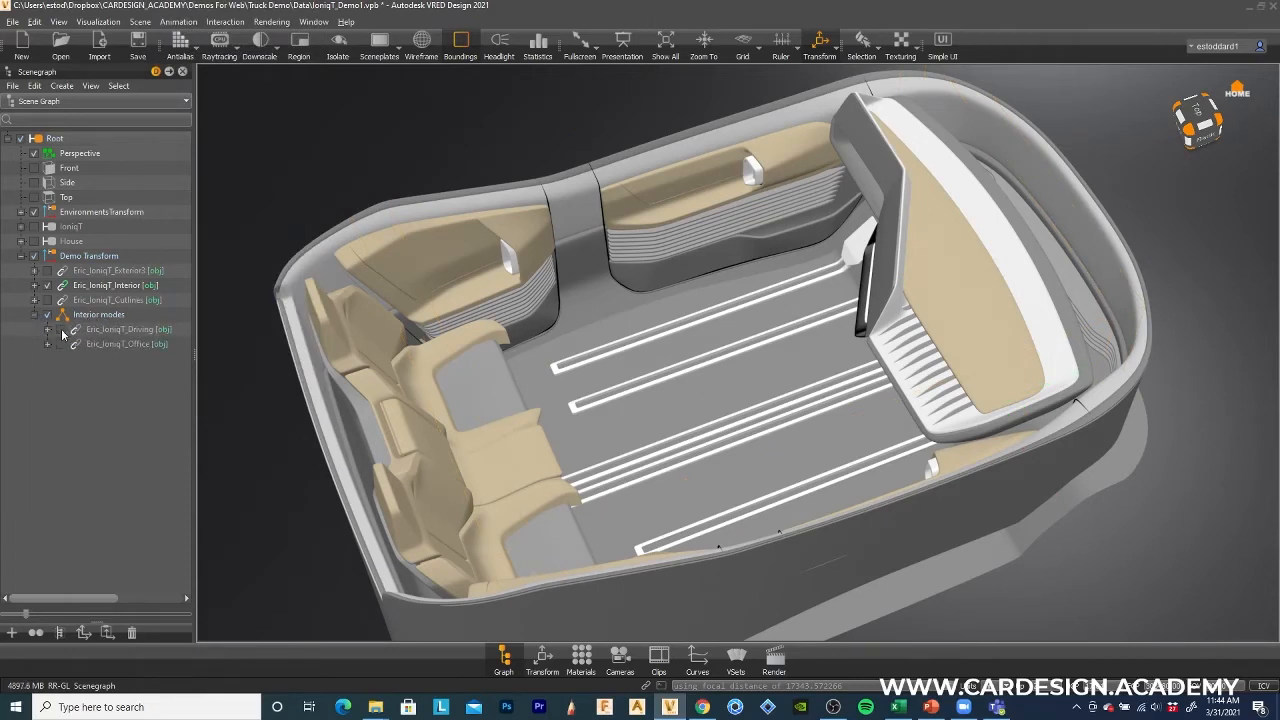
Activate the Driving reference in the Interior modes switch and view its seating layout inside the cabin.
click(61, 330)
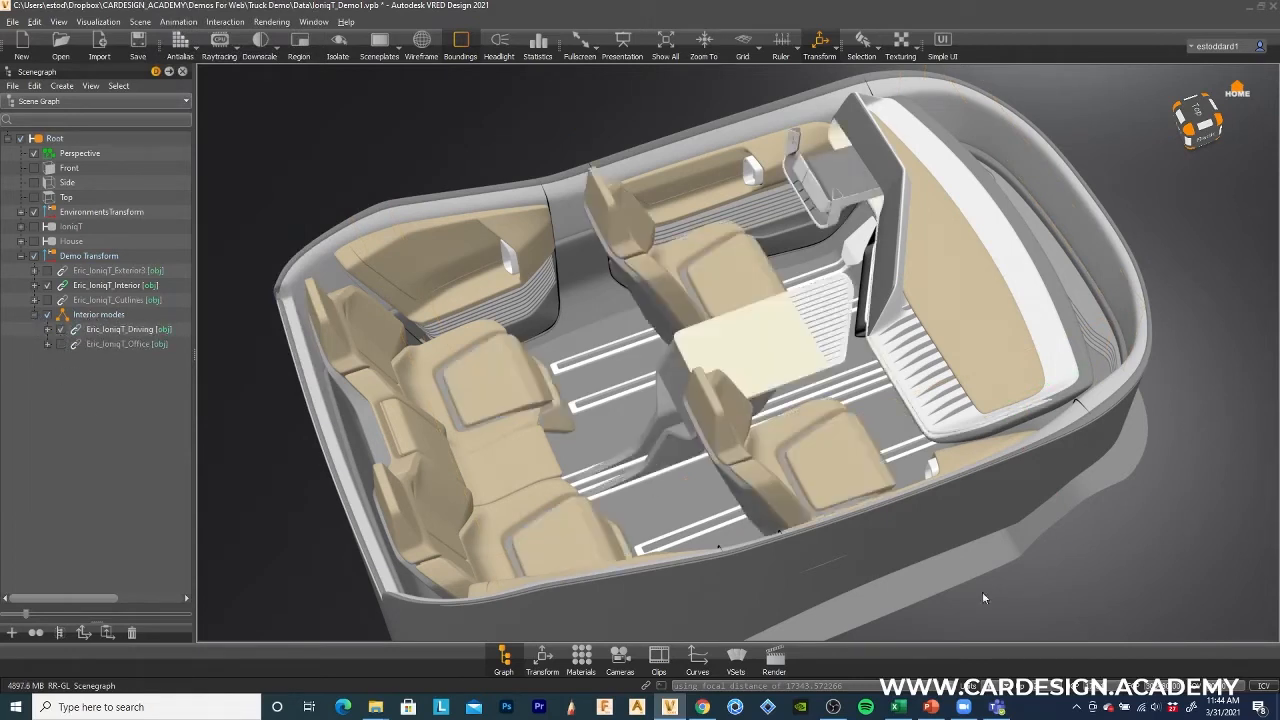
drag(982, 598, 790, 372)
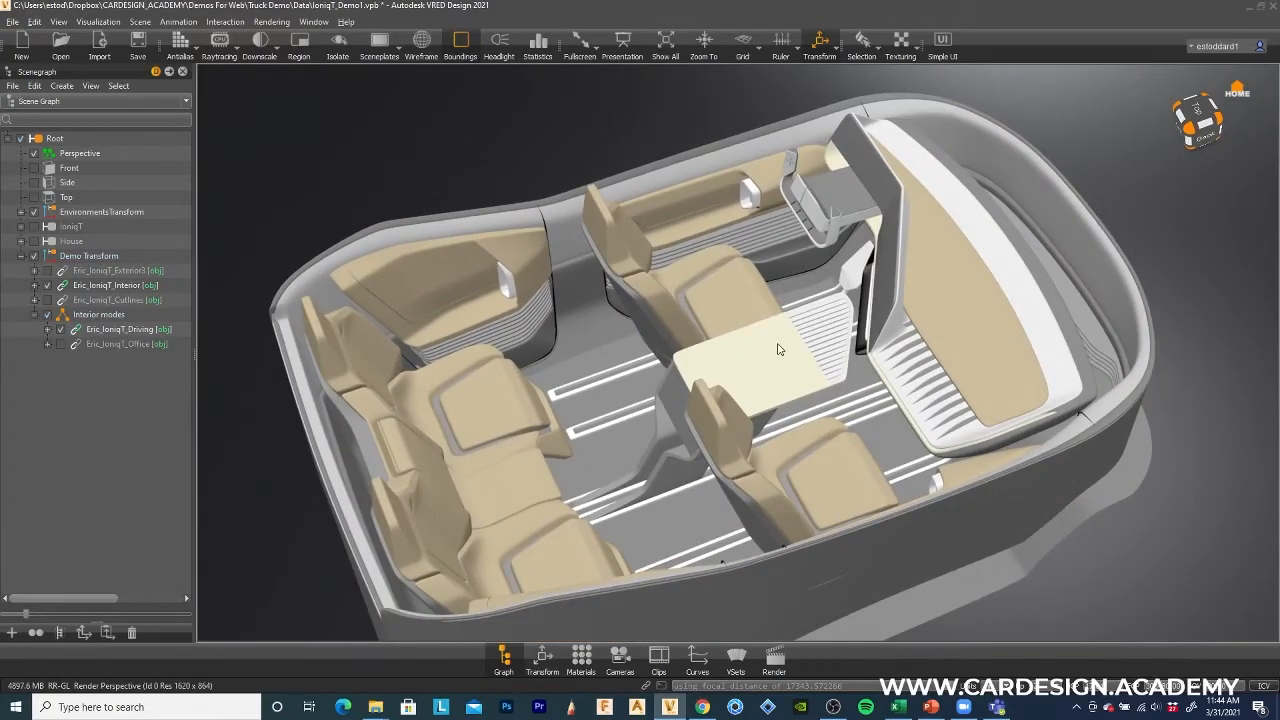
mouse_move(782, 418)
alt+mouse_down()
mouse_move(886, 404)
mouse_move(789, 417)
alt+mouse_up()
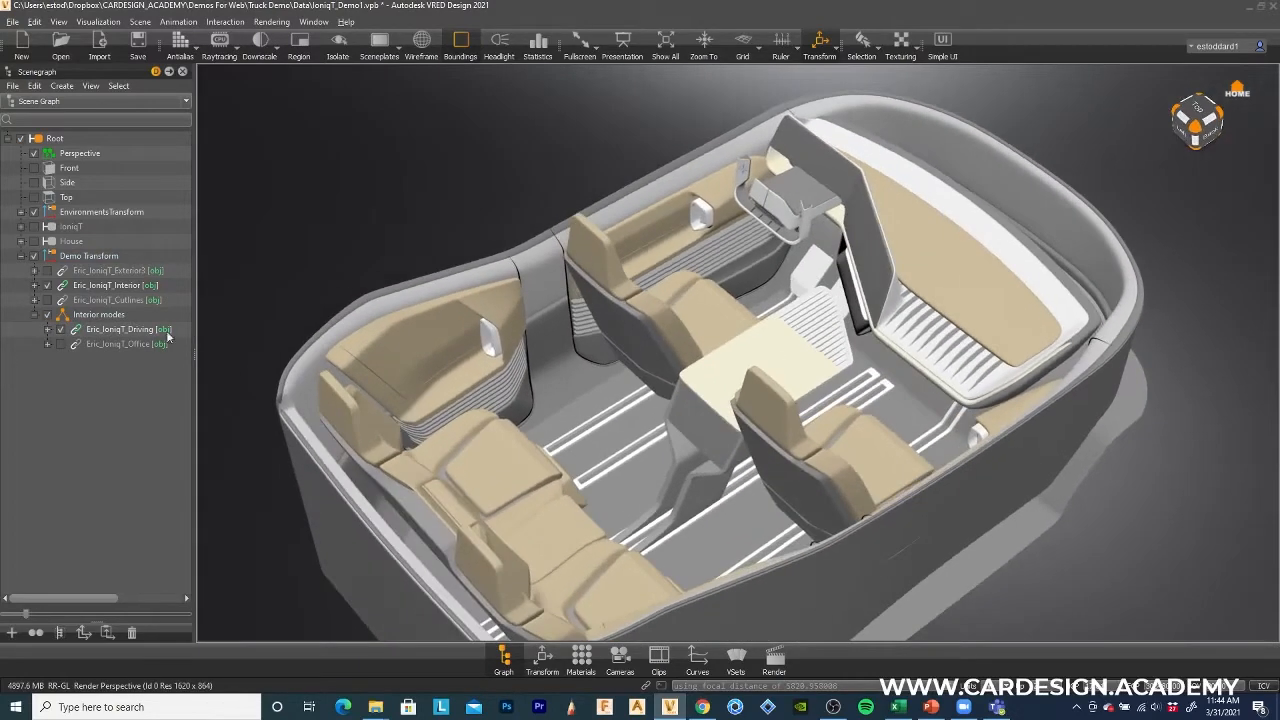
Test the Interior modes switch by alternating repeatedly between the Office and Driving references, ending on Driving.
click(61, 344)
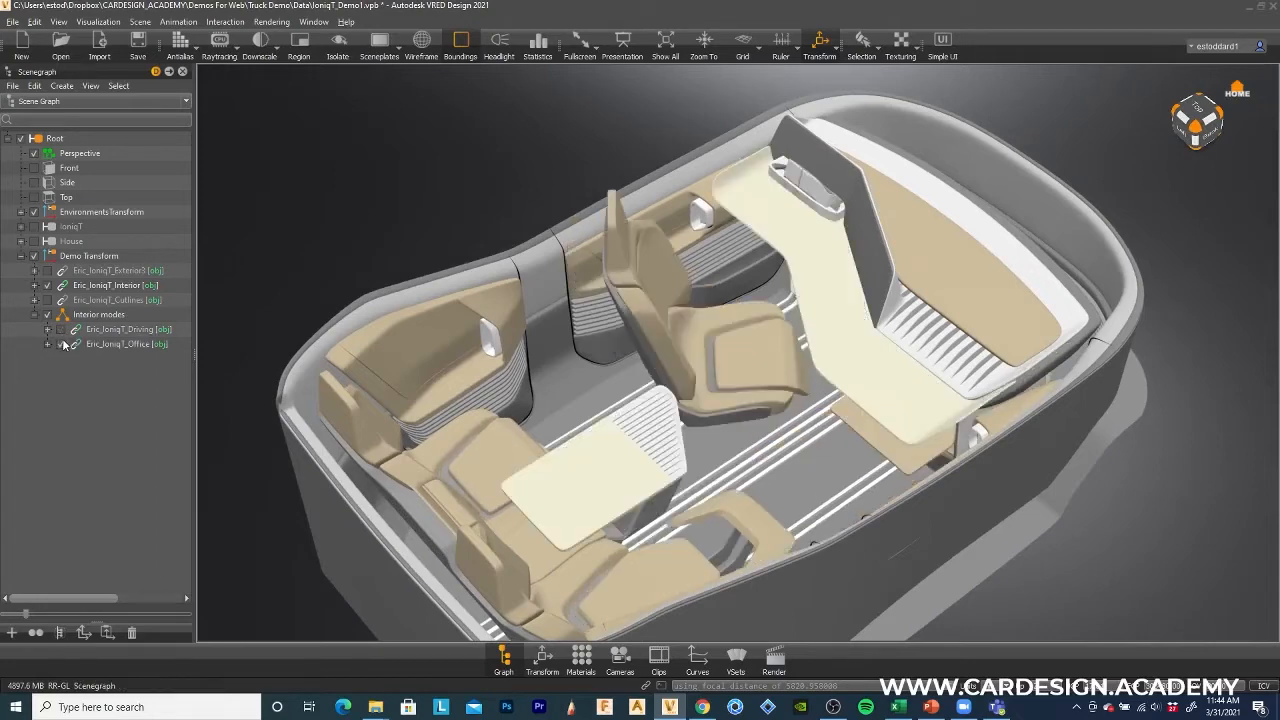
click(61, 330)
click(61, 344)
click(61, 333)
click(62, 344)
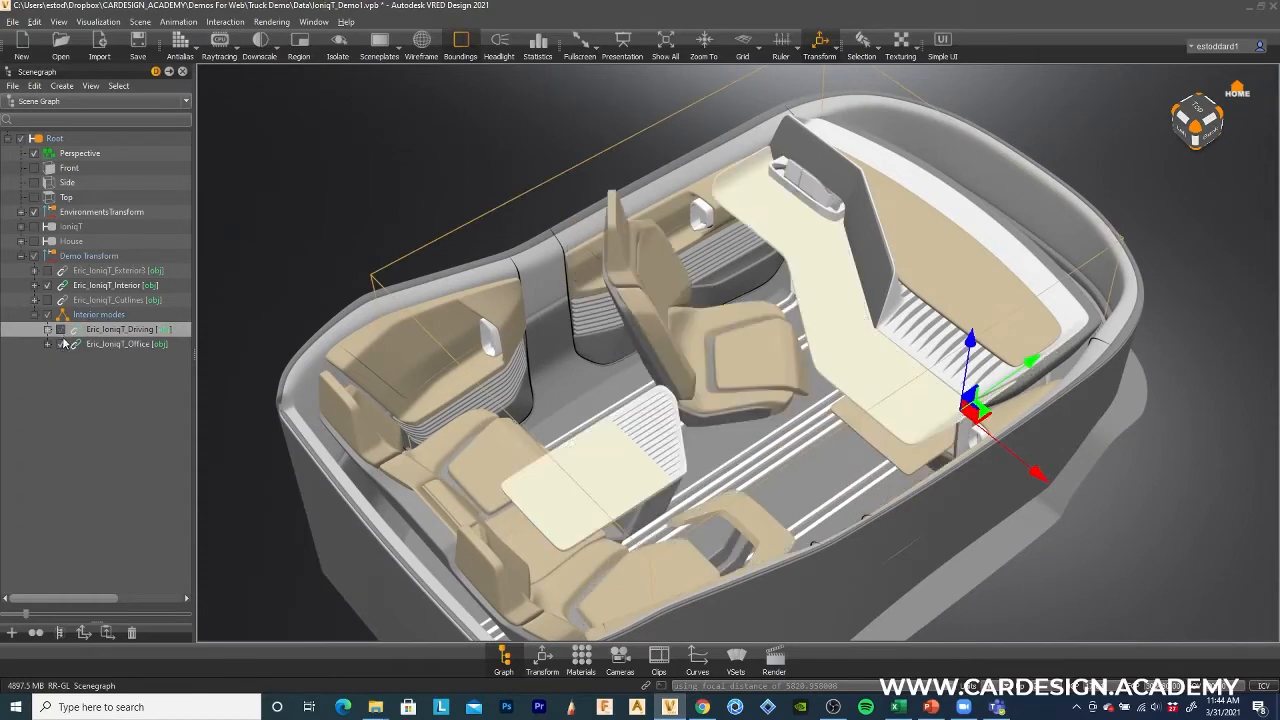
click(61, 330)
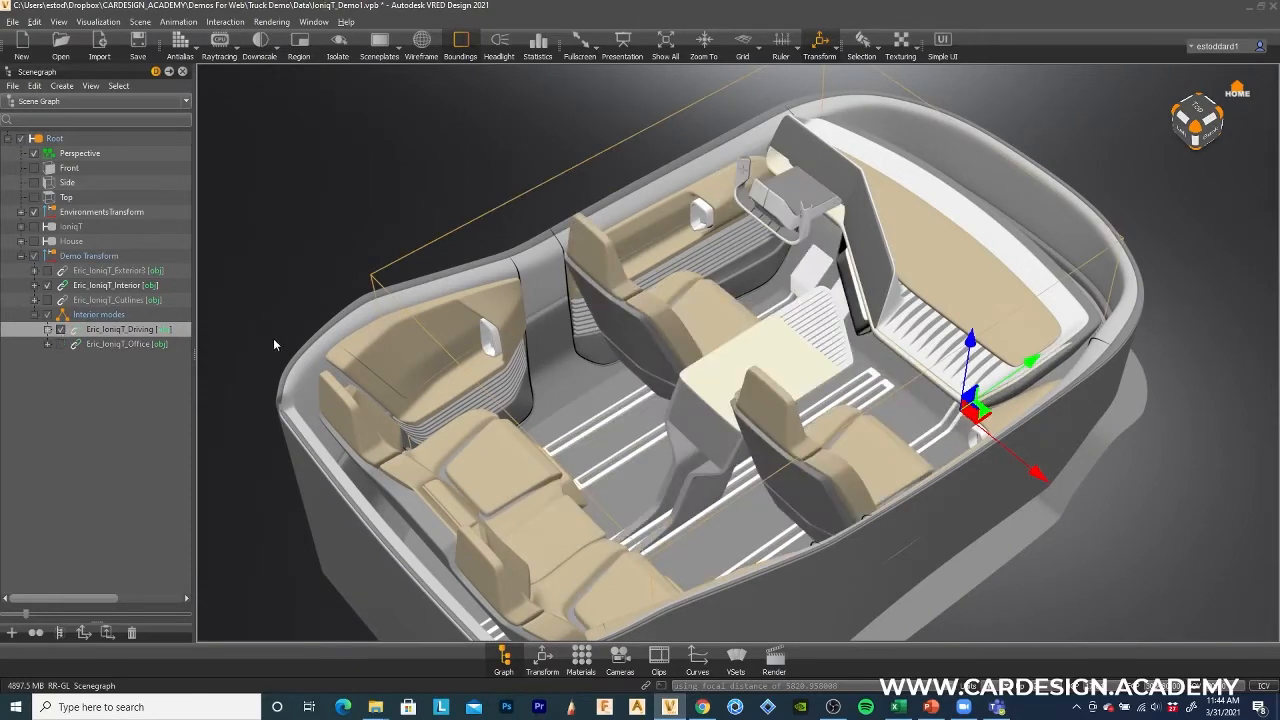
click(250, 300)
click(62, 344)
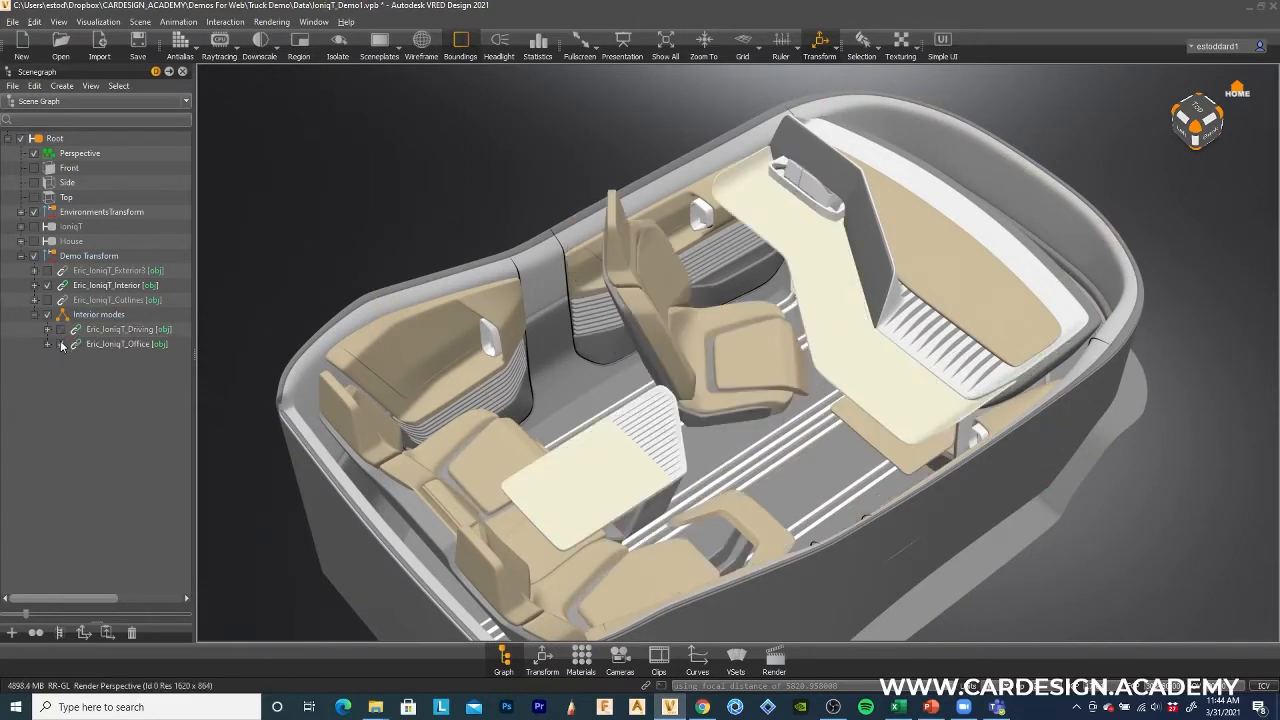
click(60, 330)
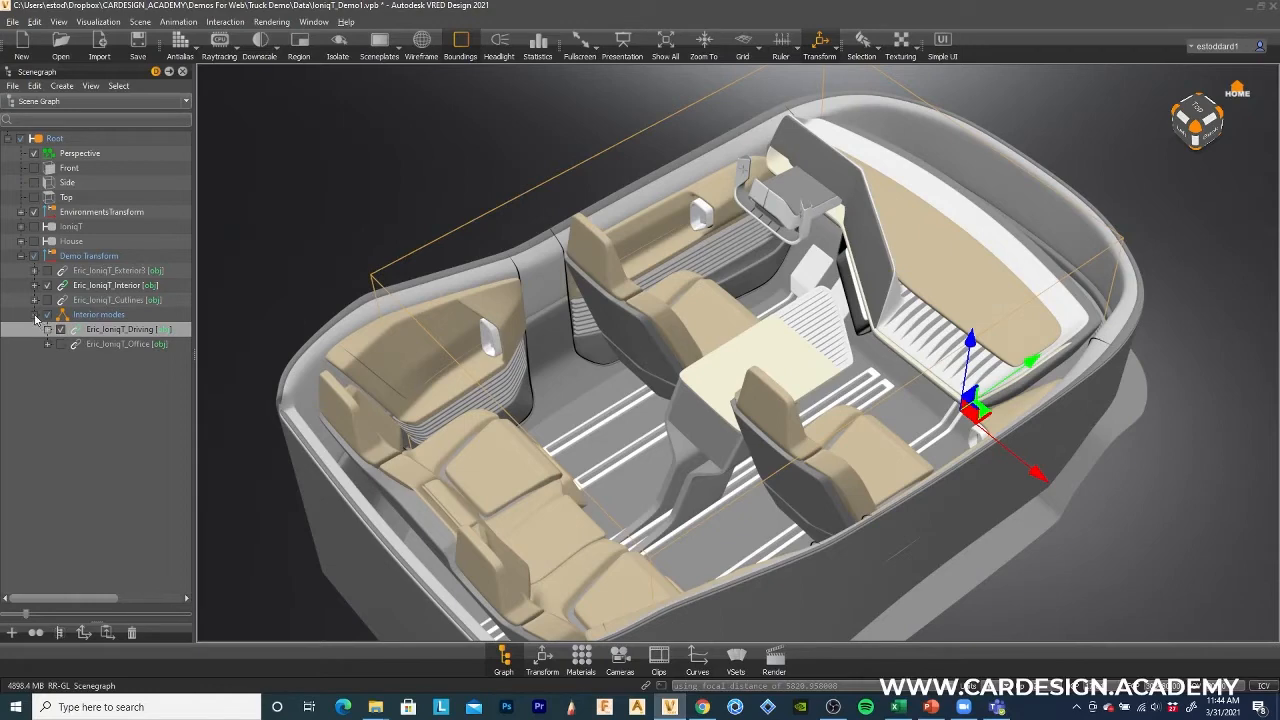
Collapse the Interior modes switch in the scenegraph and clear the selection.
click(35, 315)
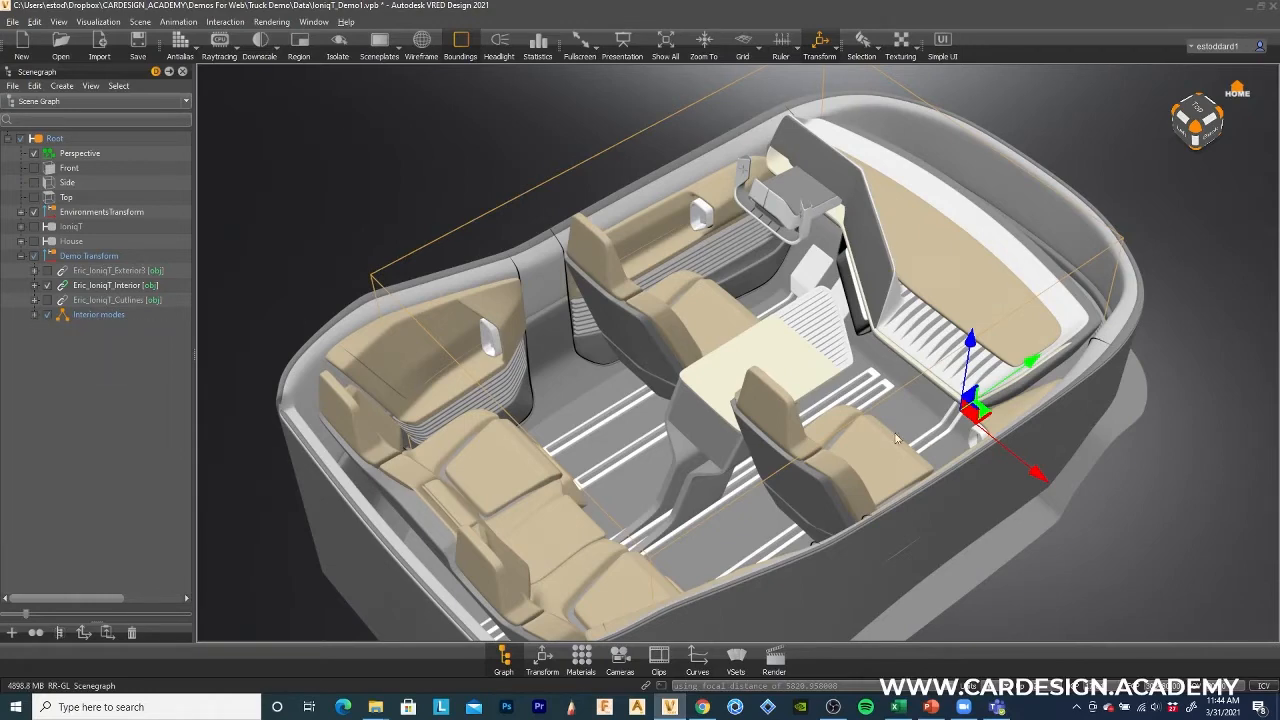
drag(898, 439, 786, 486)
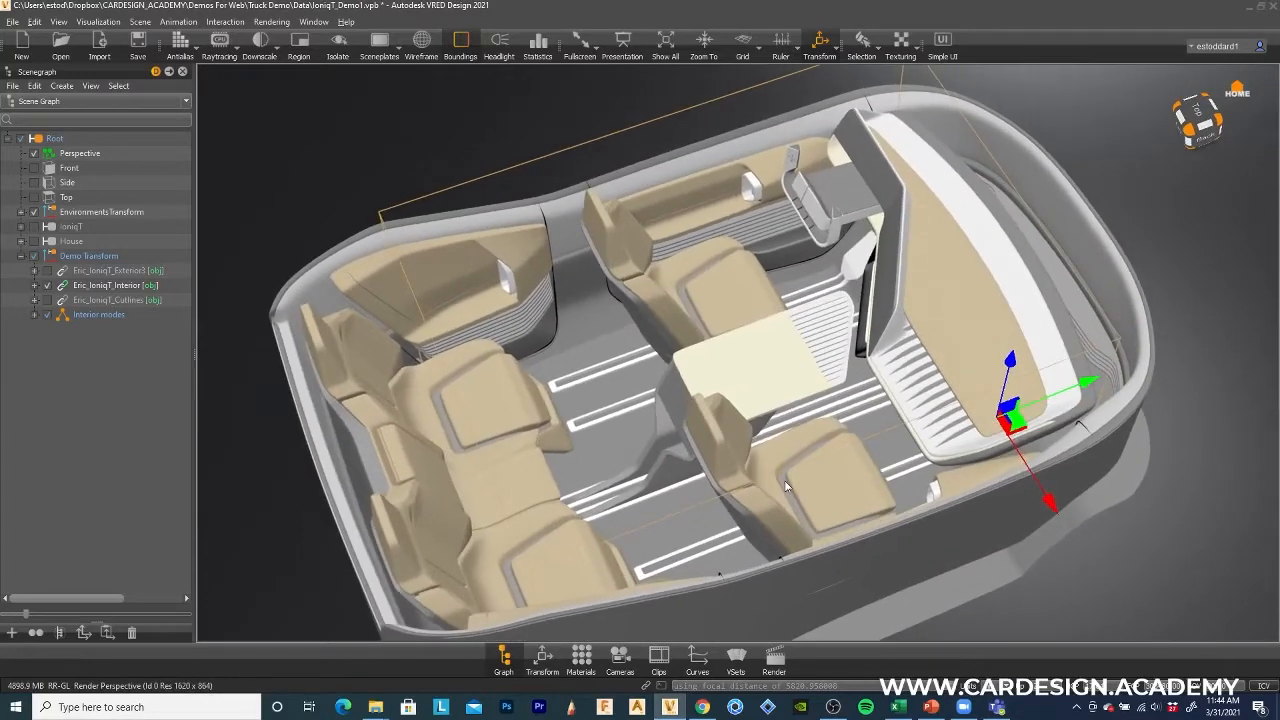
click(245, 443)
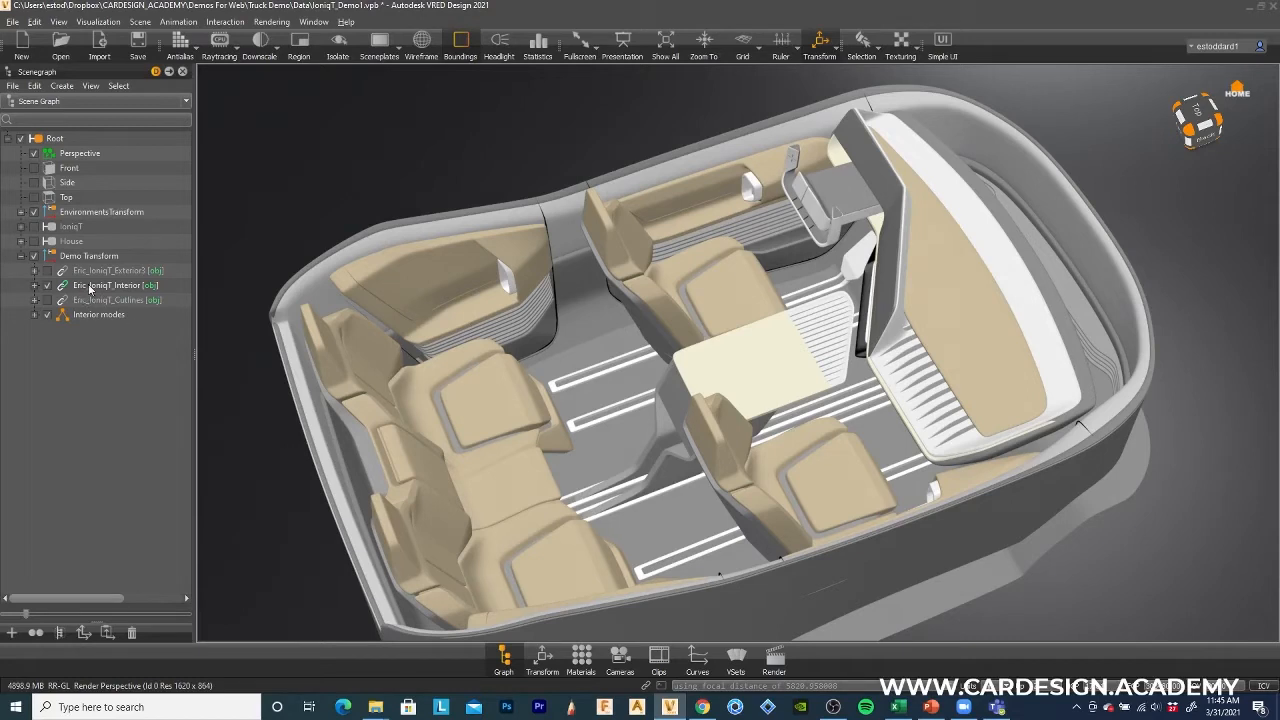
Set the Interior modes switch to the Office reference, collapse it and clear the selection.
click(34, 314)
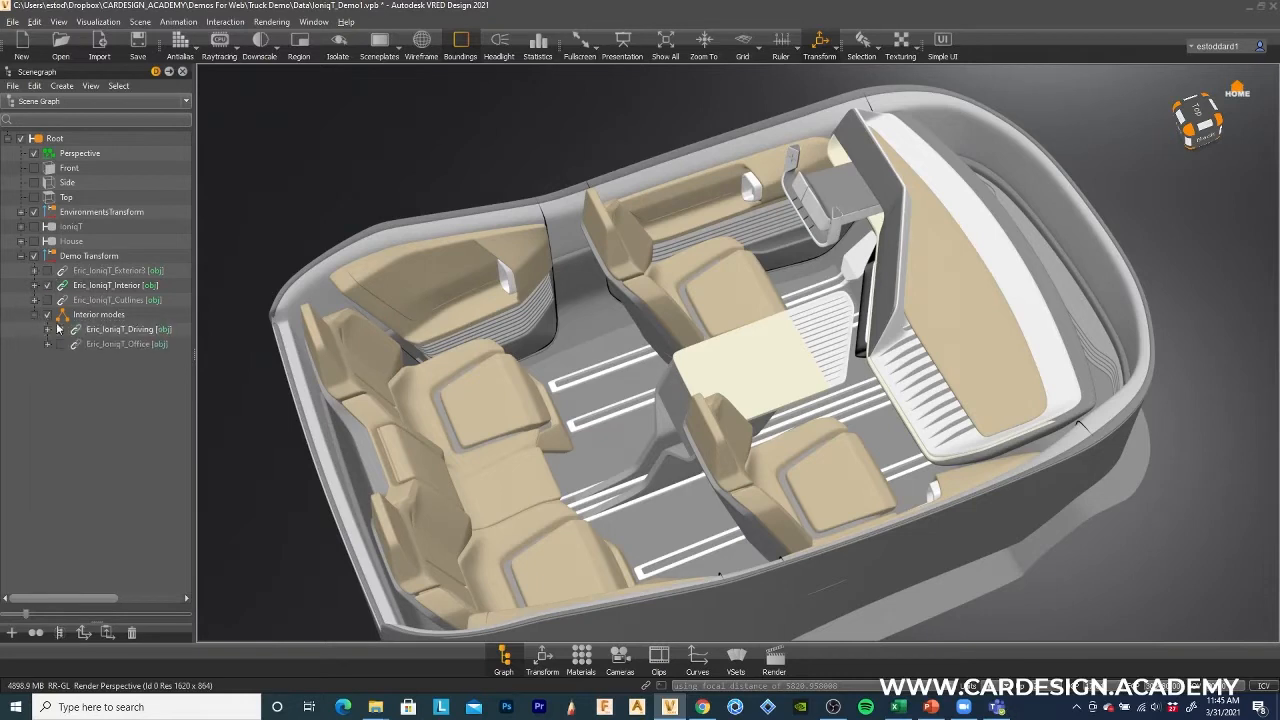
click(60, 344)
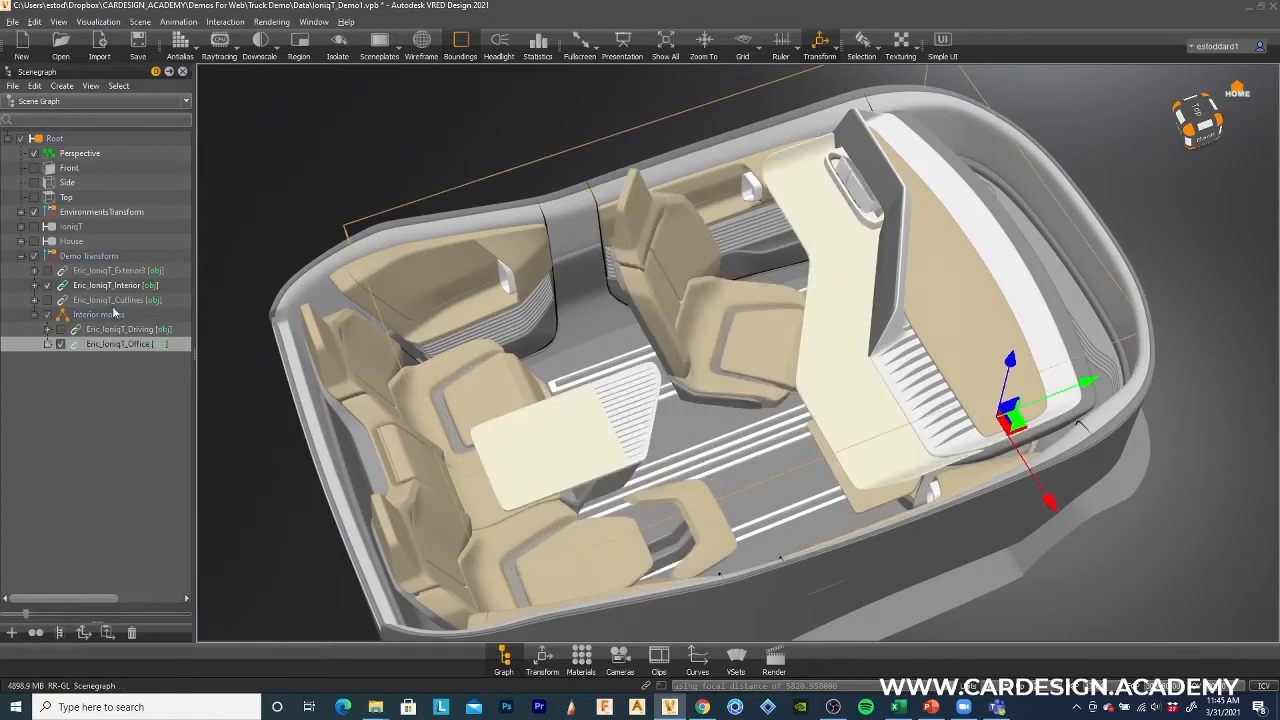
click(60, 329)
click(34, 314)
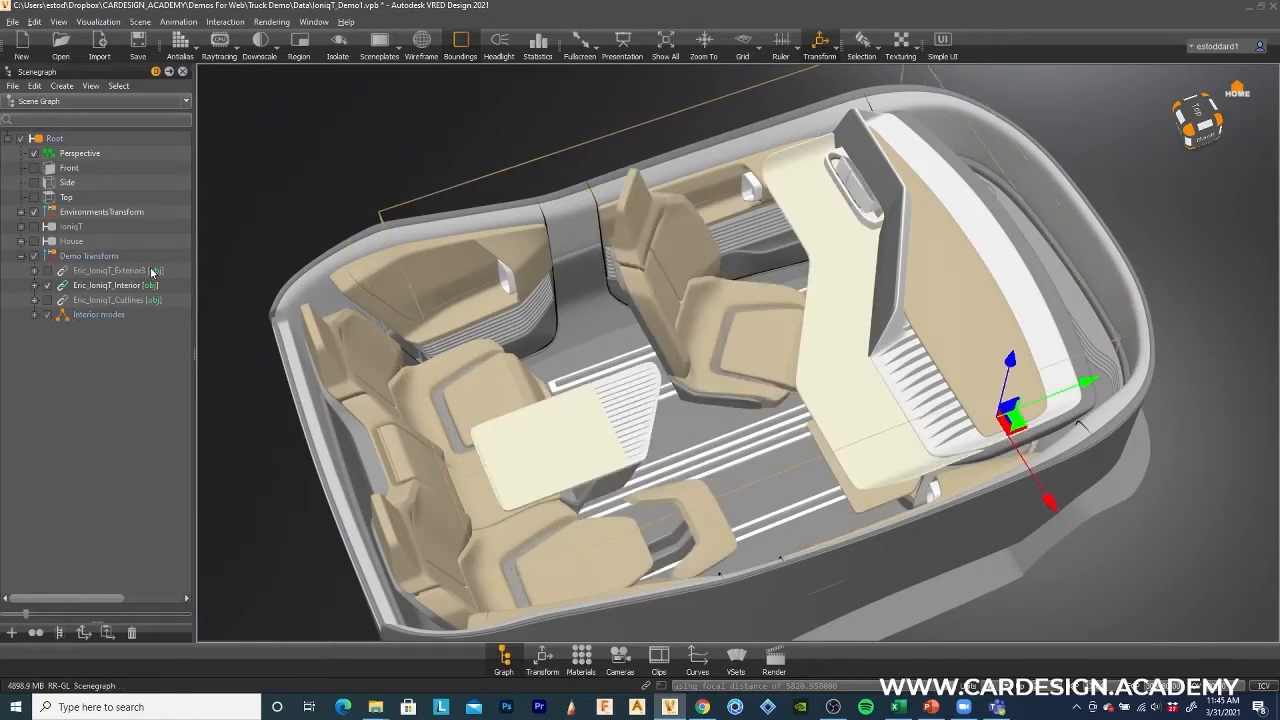
click(385, 176)
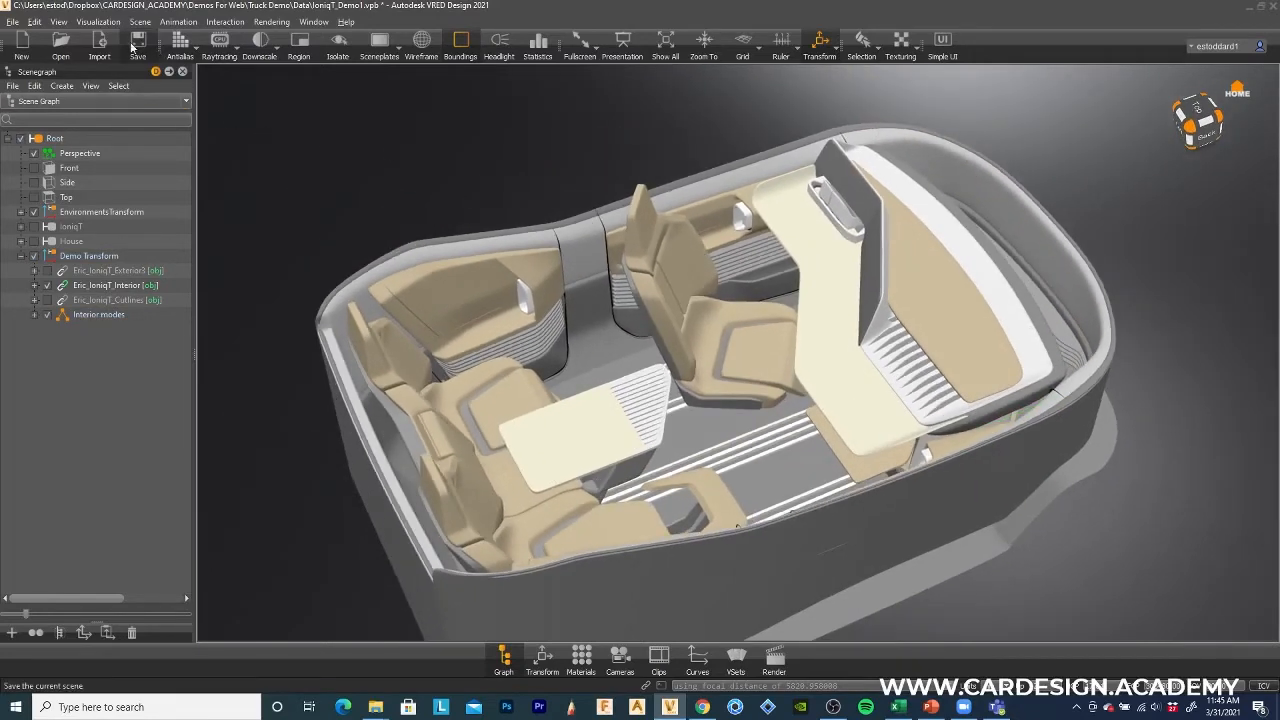
click(137, 22)
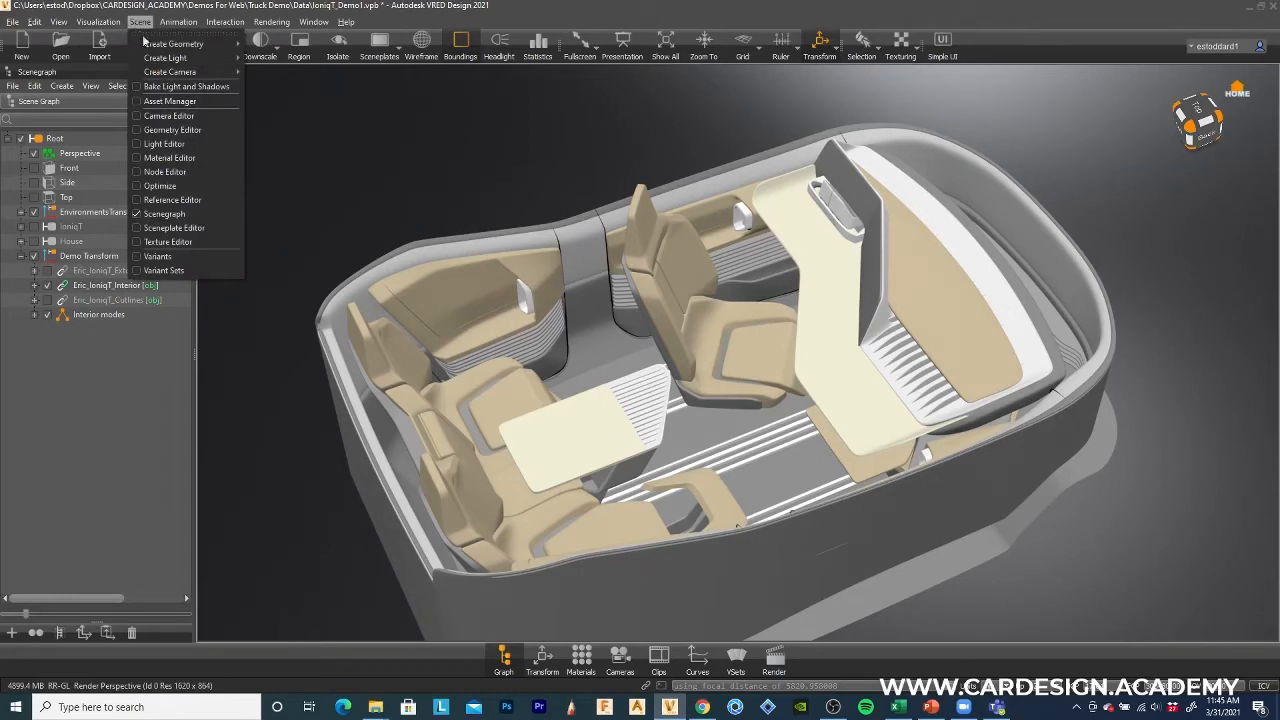
click(135, 88)
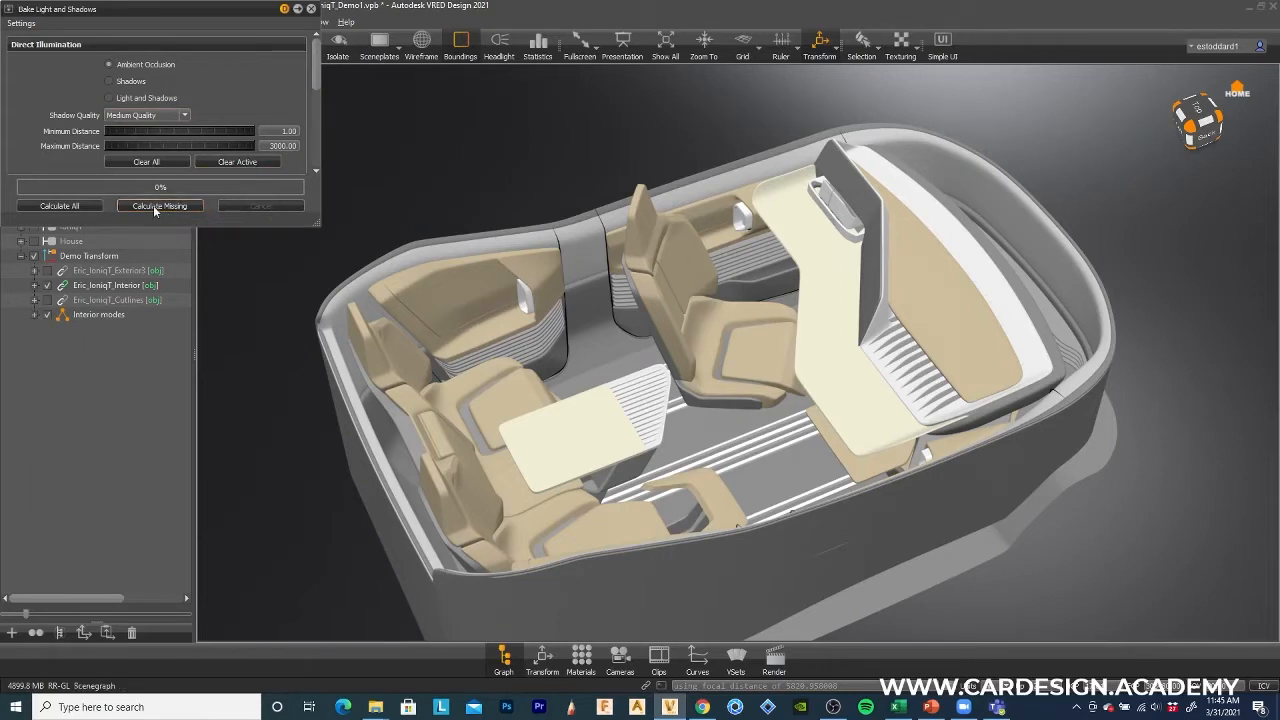
click(311, 8)
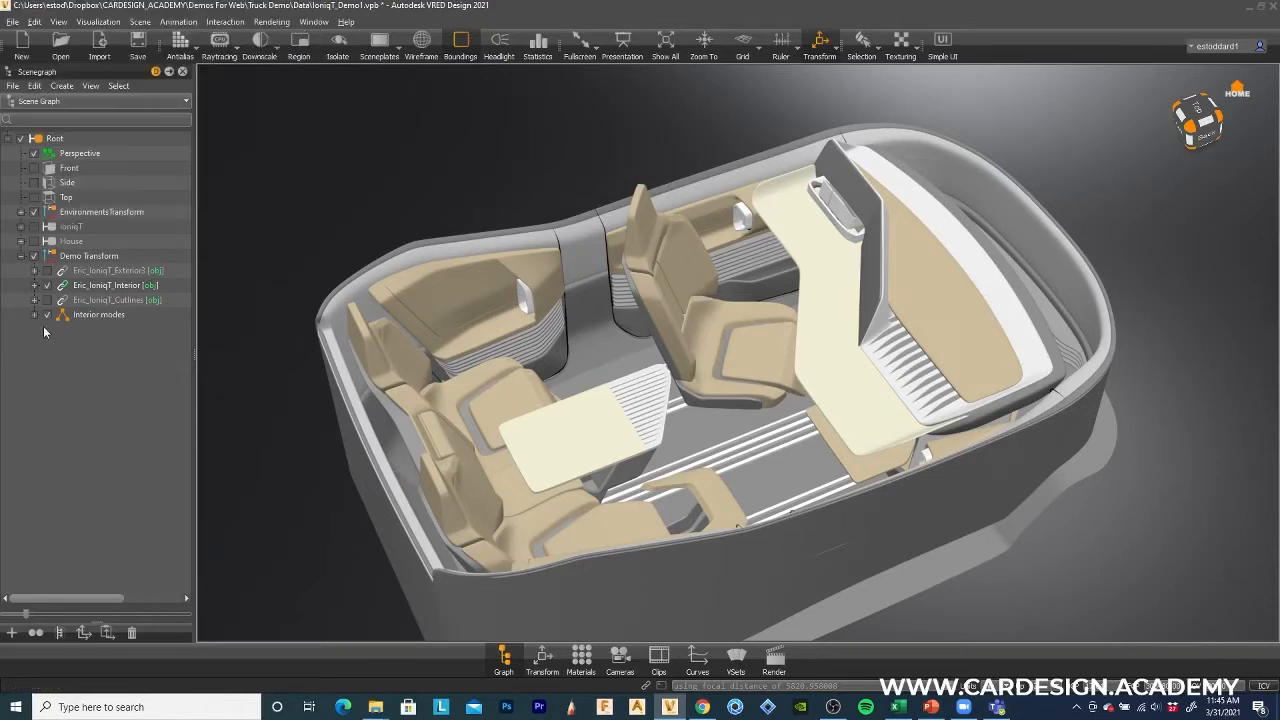
Set the Interior modes switch to the Driving reference and collapse it.
click(35, 315)
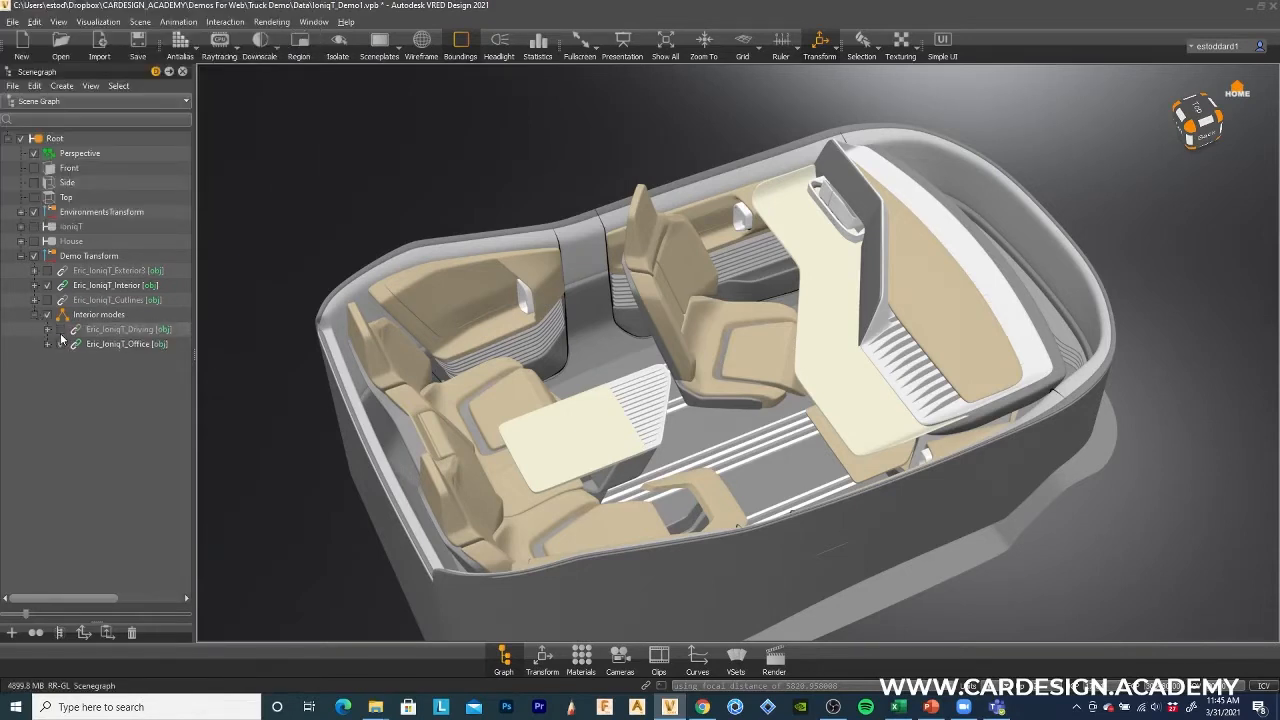
click(60, 329)
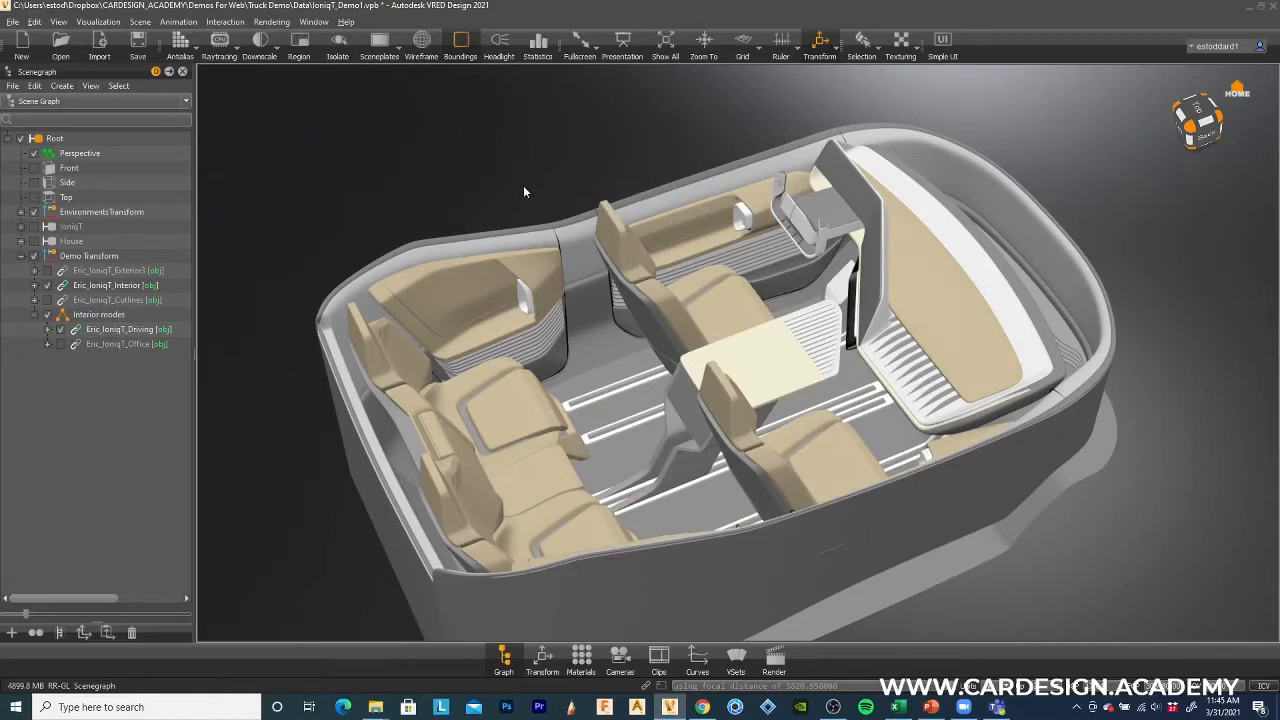
click(34, 315)
Bake the missing ambient occlusion for the Interior reference and the Interior modes switch, and clear the selection.
click(90, 286)
ctrl+click(104, 316)
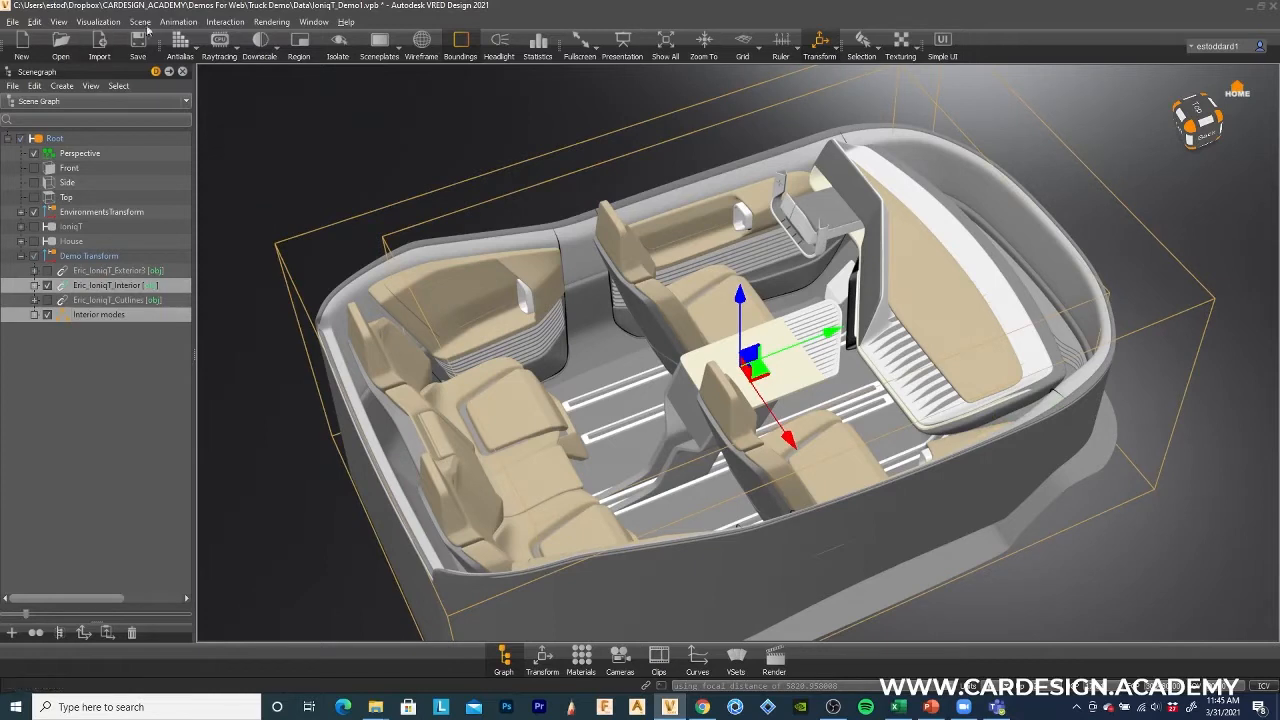
click(140, 21)
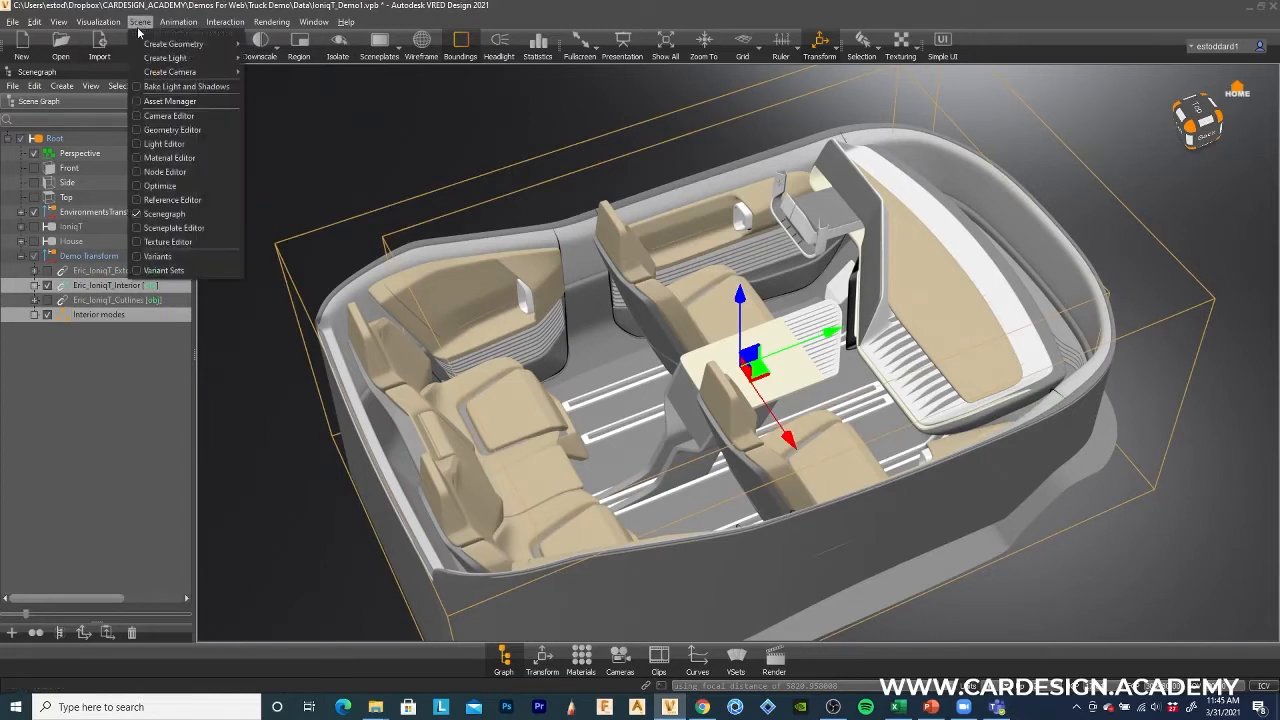
click(150, 86)
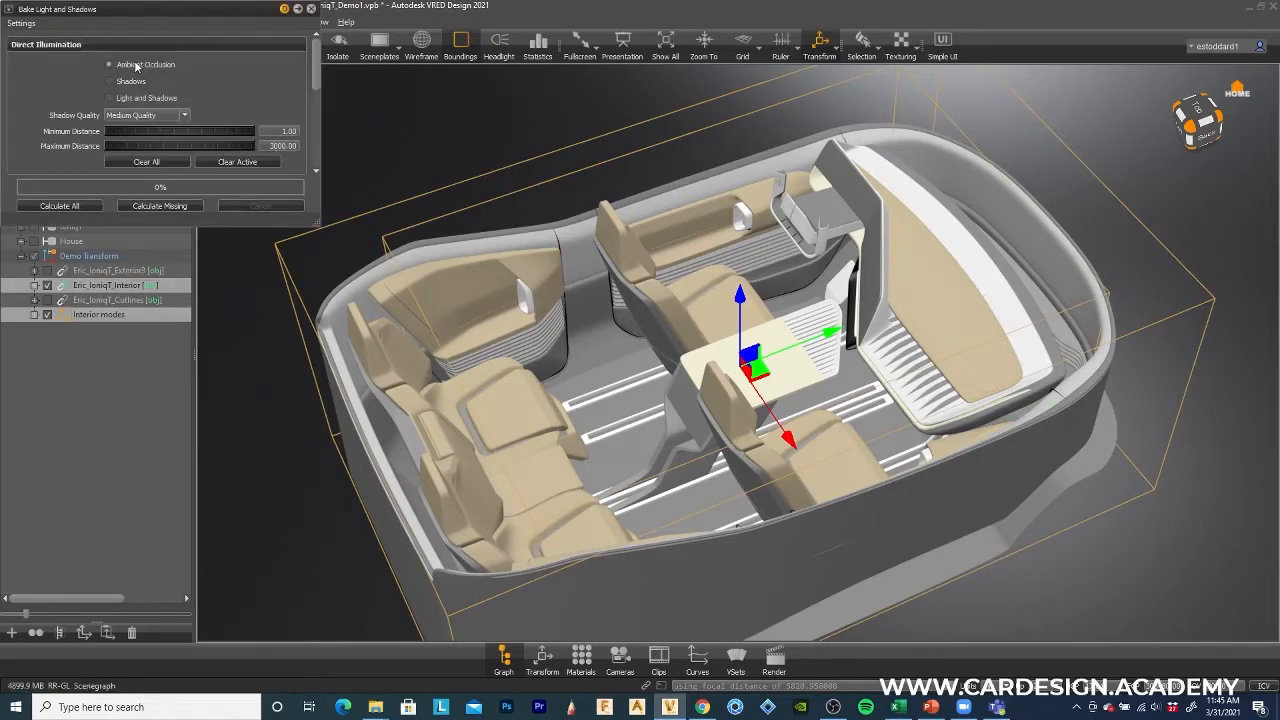
click(160, 206)
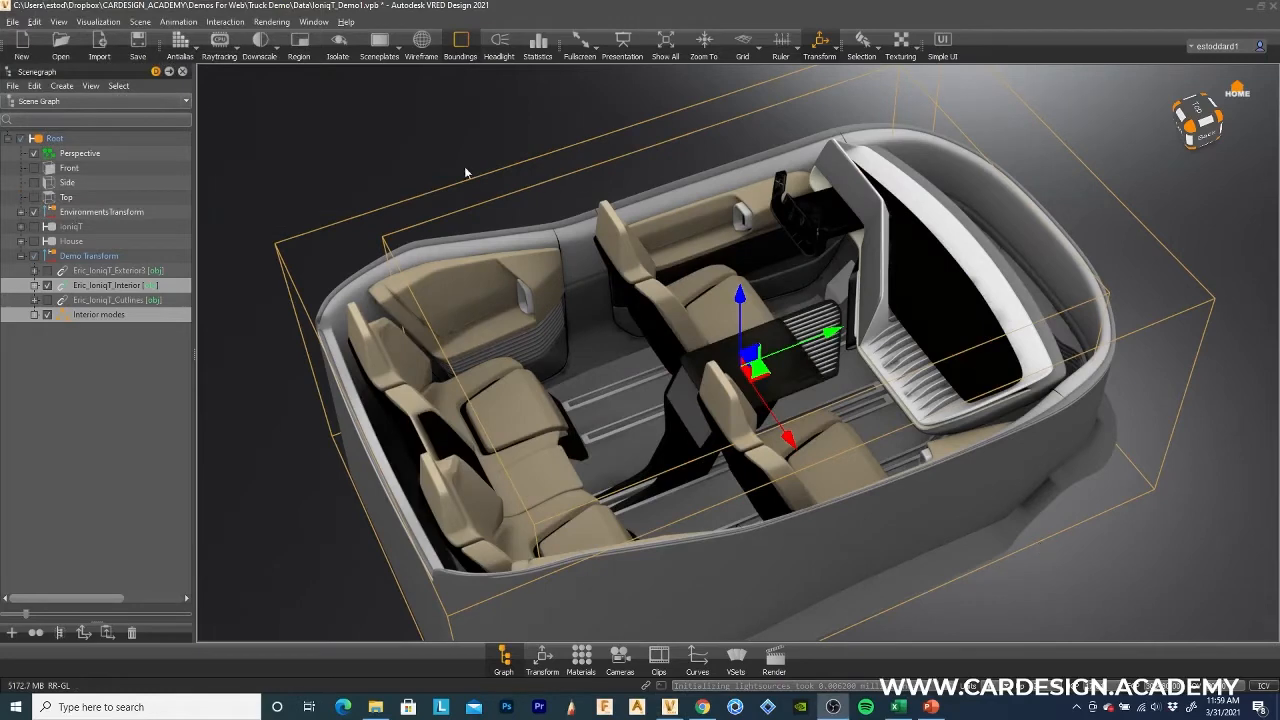
click(463, 151)
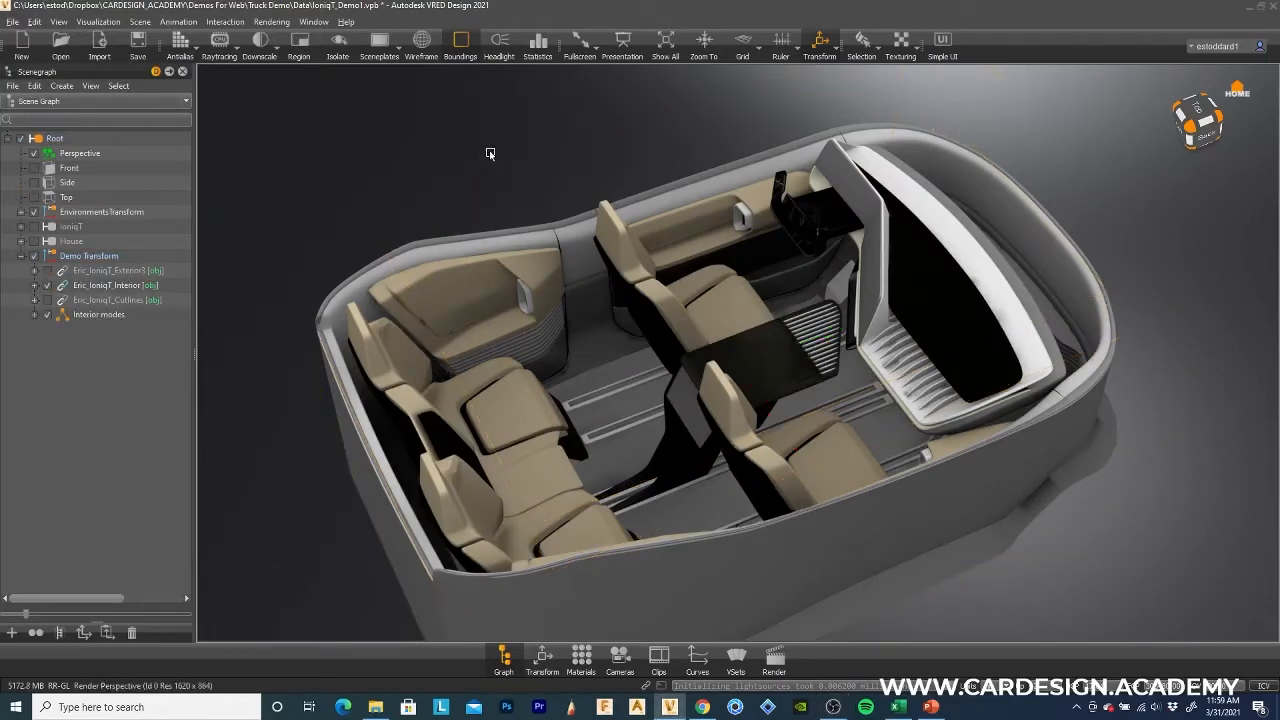
Examine the baked ambient occlusion on the seats, table, dashboard and floor from close up, several angles and above.
alt+drag(484, 195, 535, 188)
scroll(430, 285, up, 3)
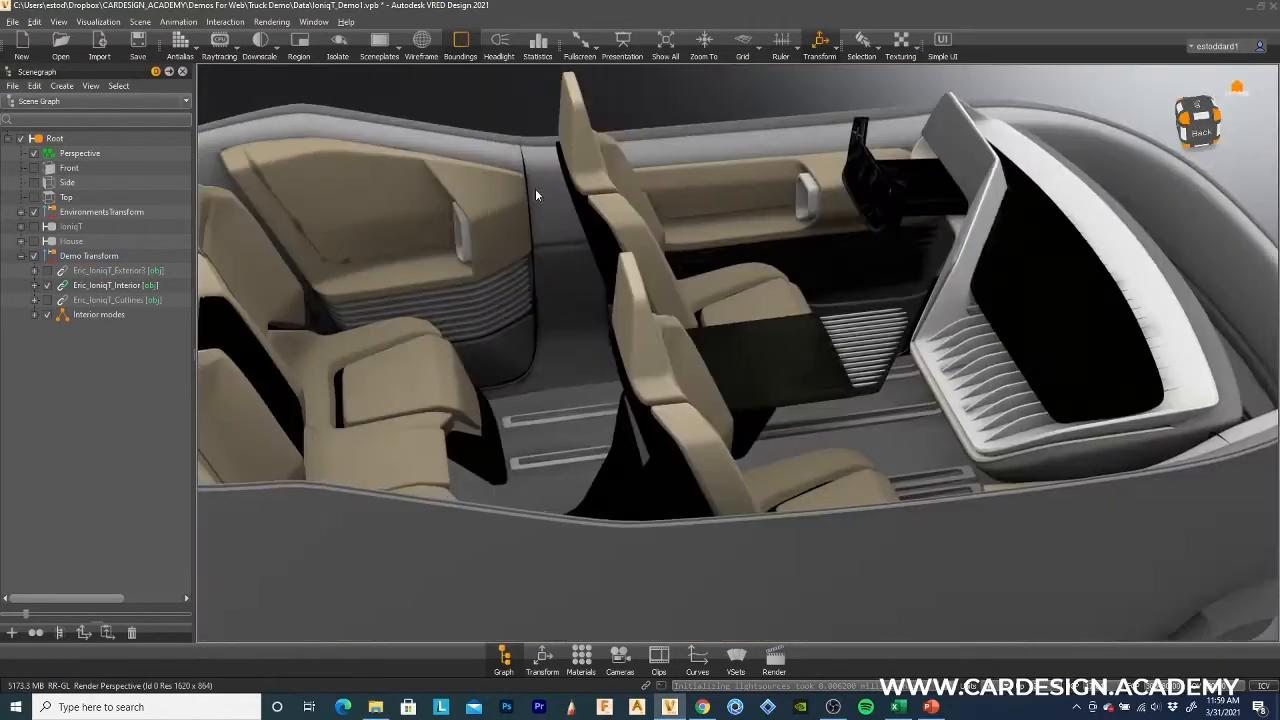
alt+drag(534, 319, 691, 343)
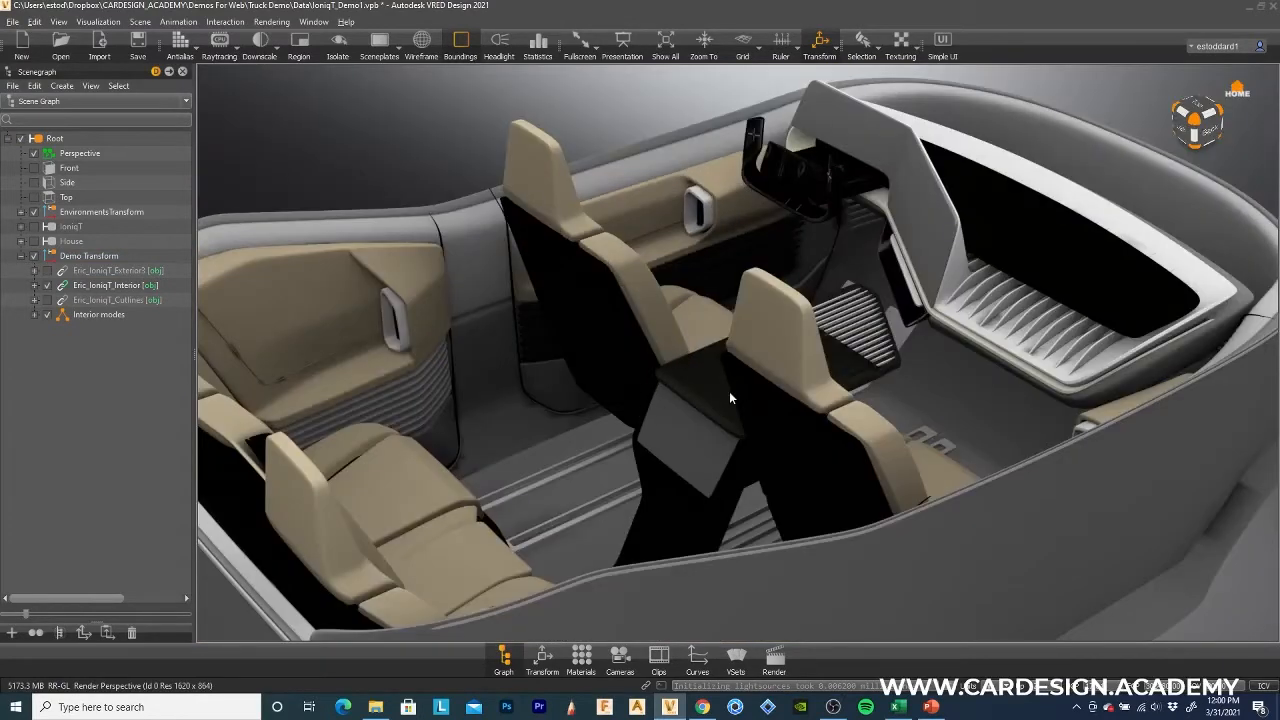
drag(729, 397, 598, 448)
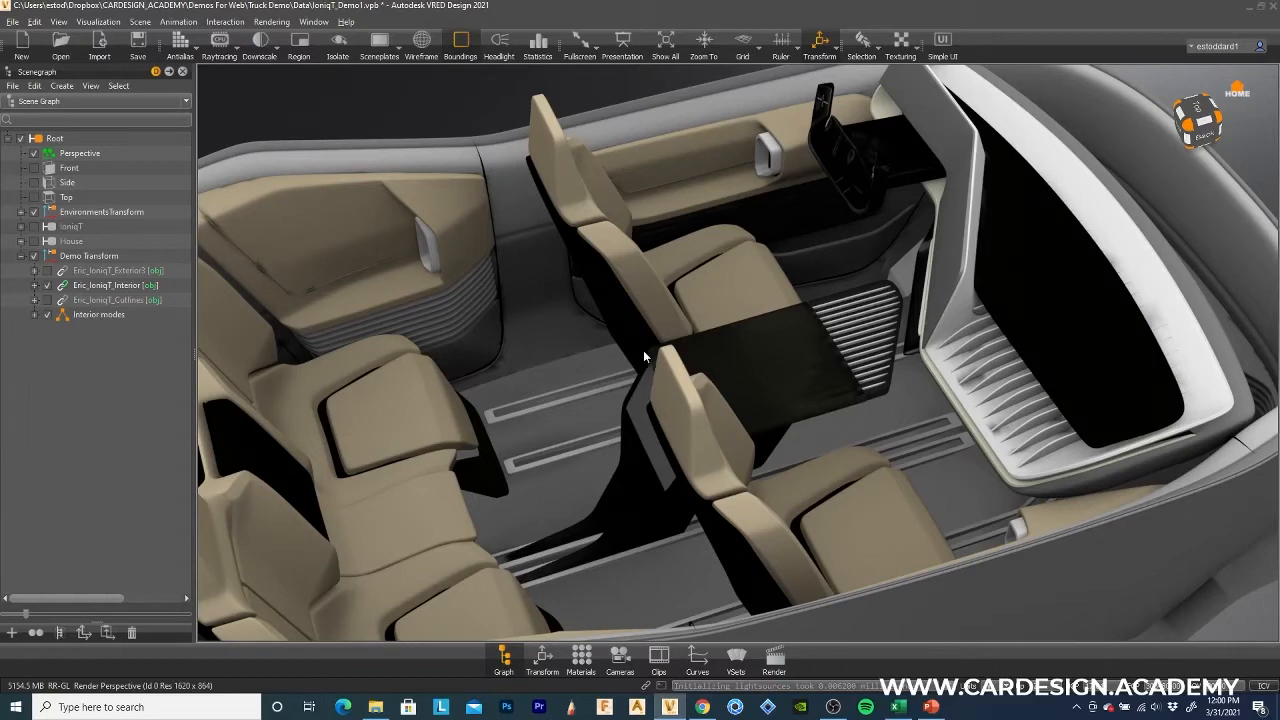
scroll(638, 324, up, 2)
scroll(570, 320, up, 3)
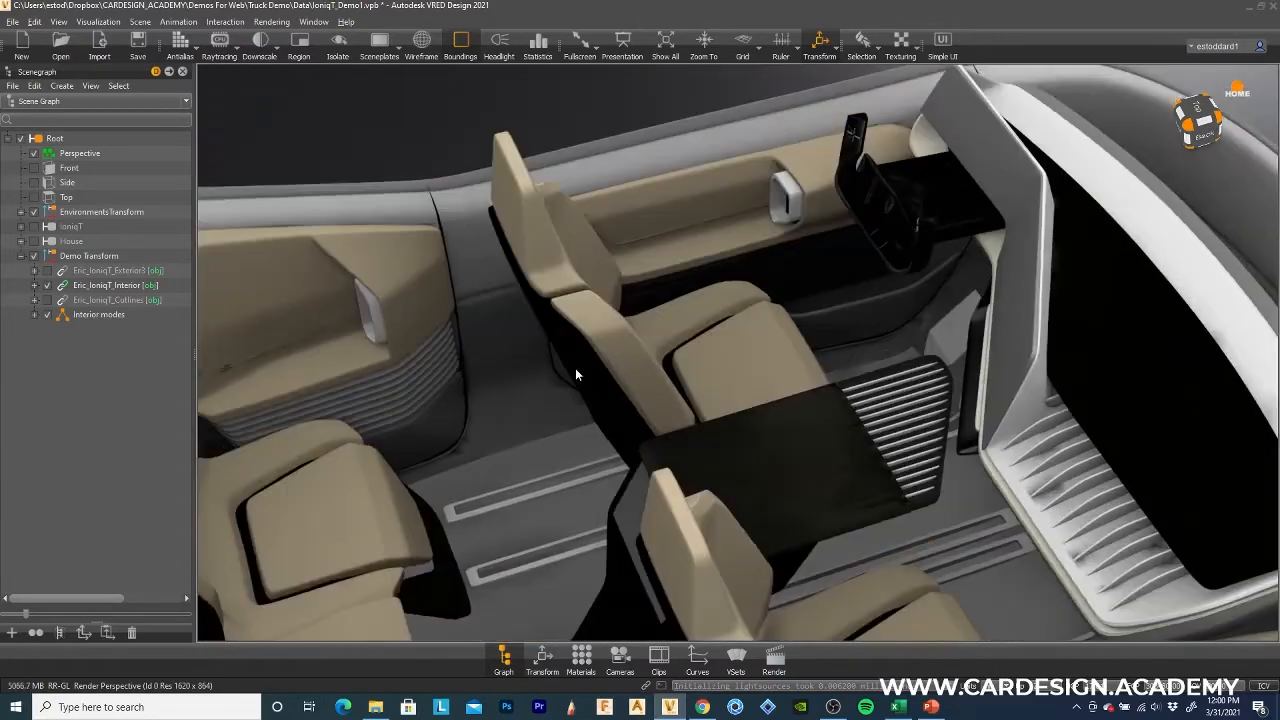
scroll(615, 363, down, 1)
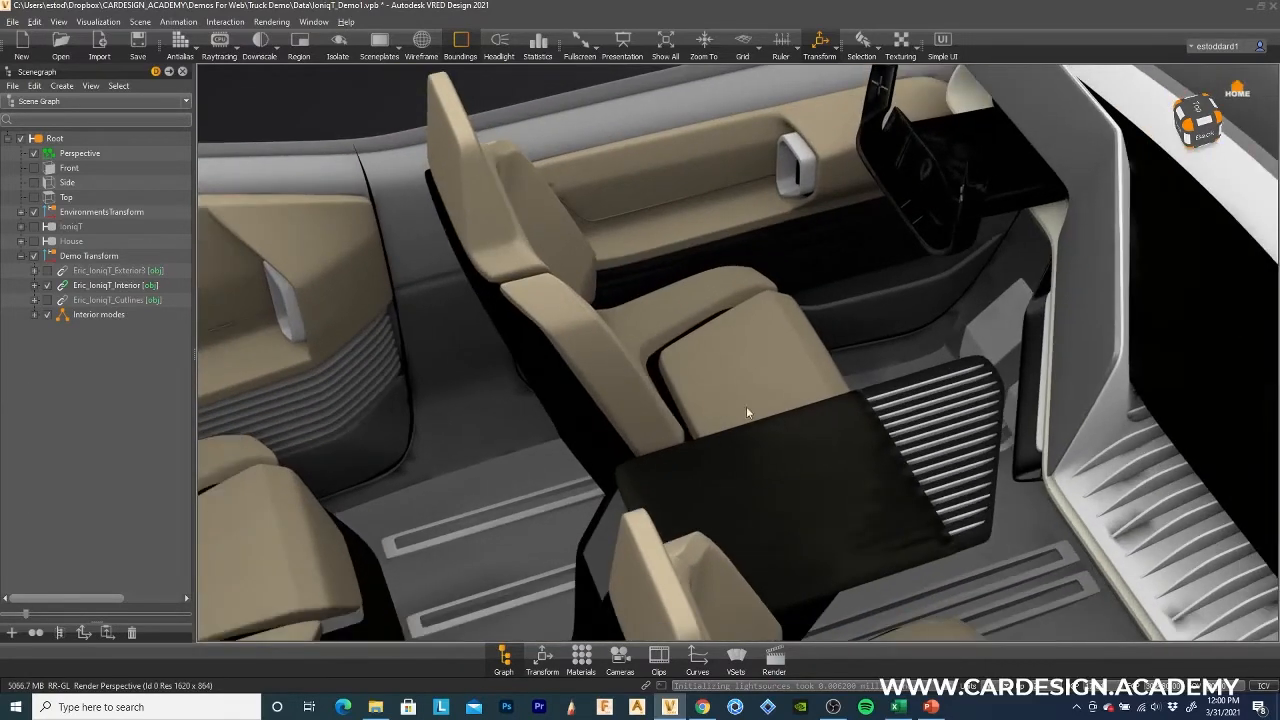
drag(816, 383, 673, 384)
scroll(673, 389, down, 3)
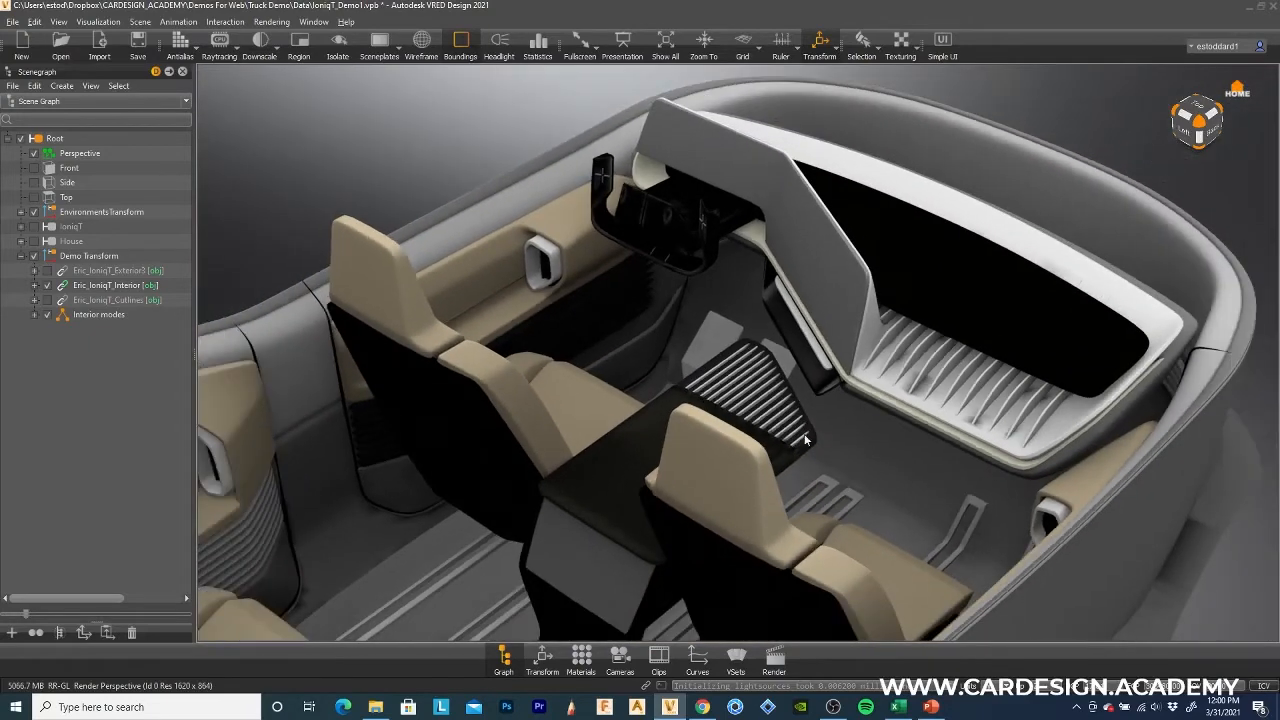
drag(806, 438, 563, 449)
drag(673, 491, 356, 308)
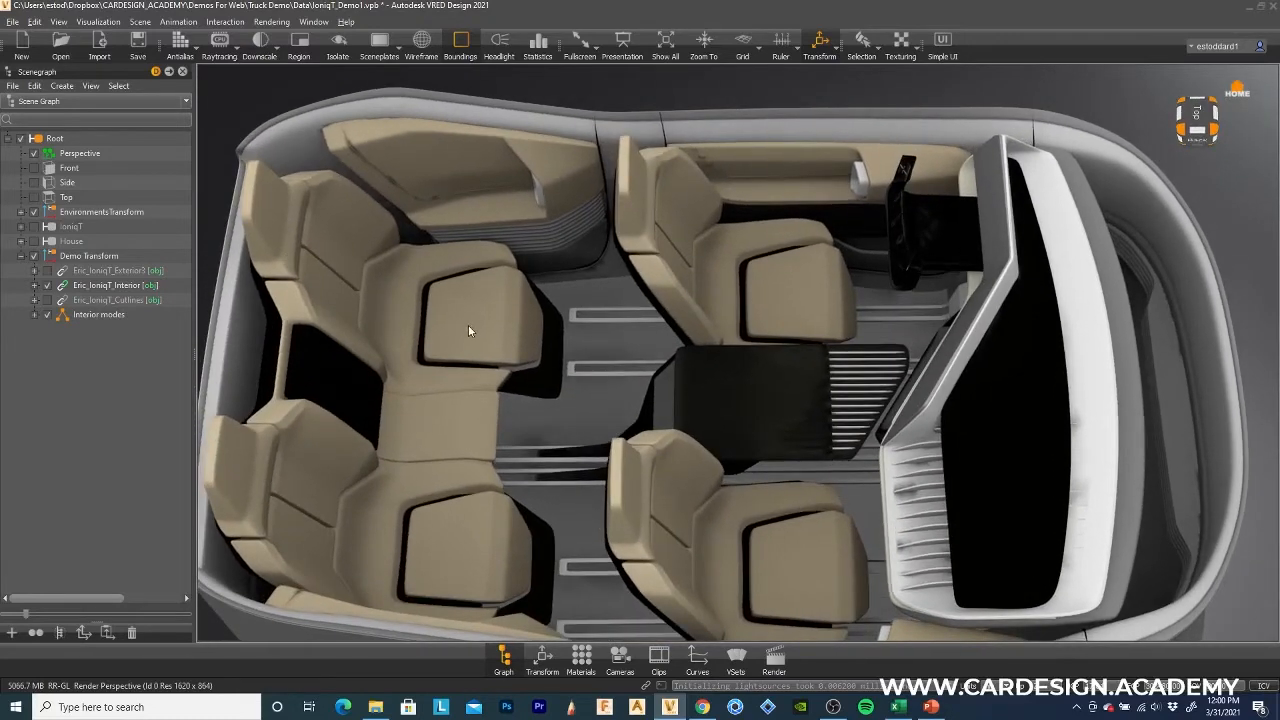
drag(600, 343, 569, 394)
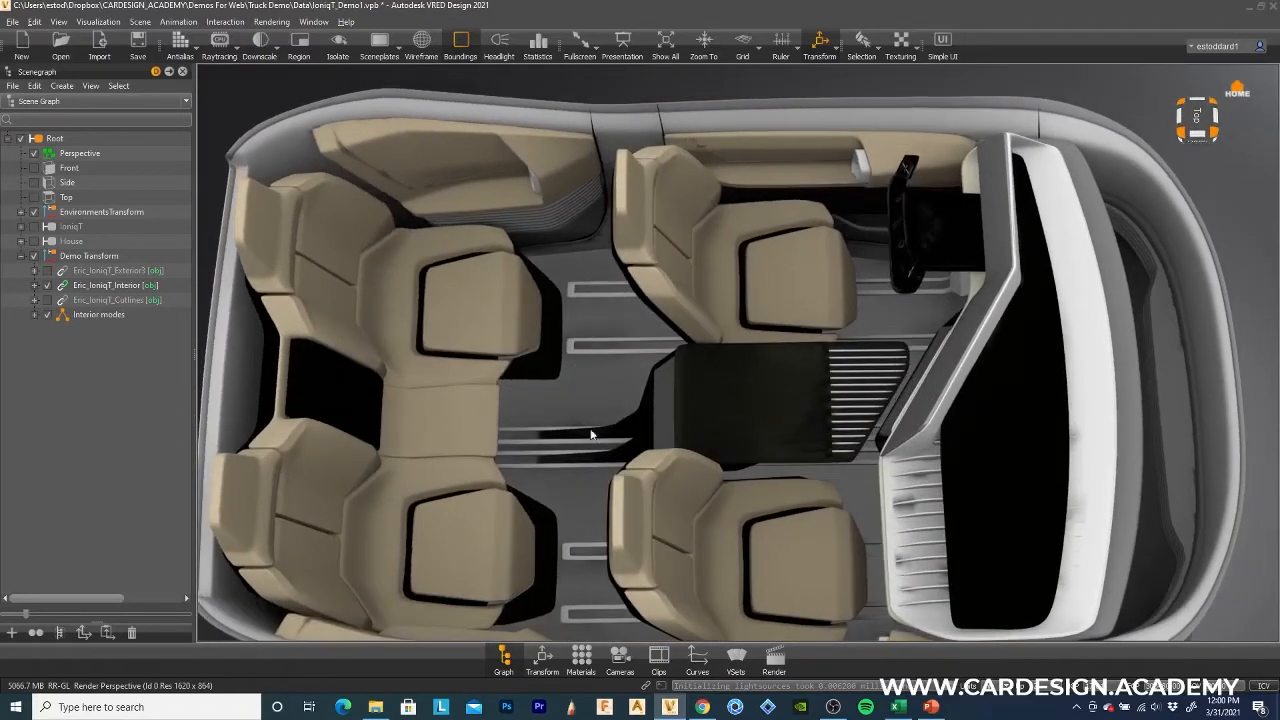
drag(621, 433, 688, 341)
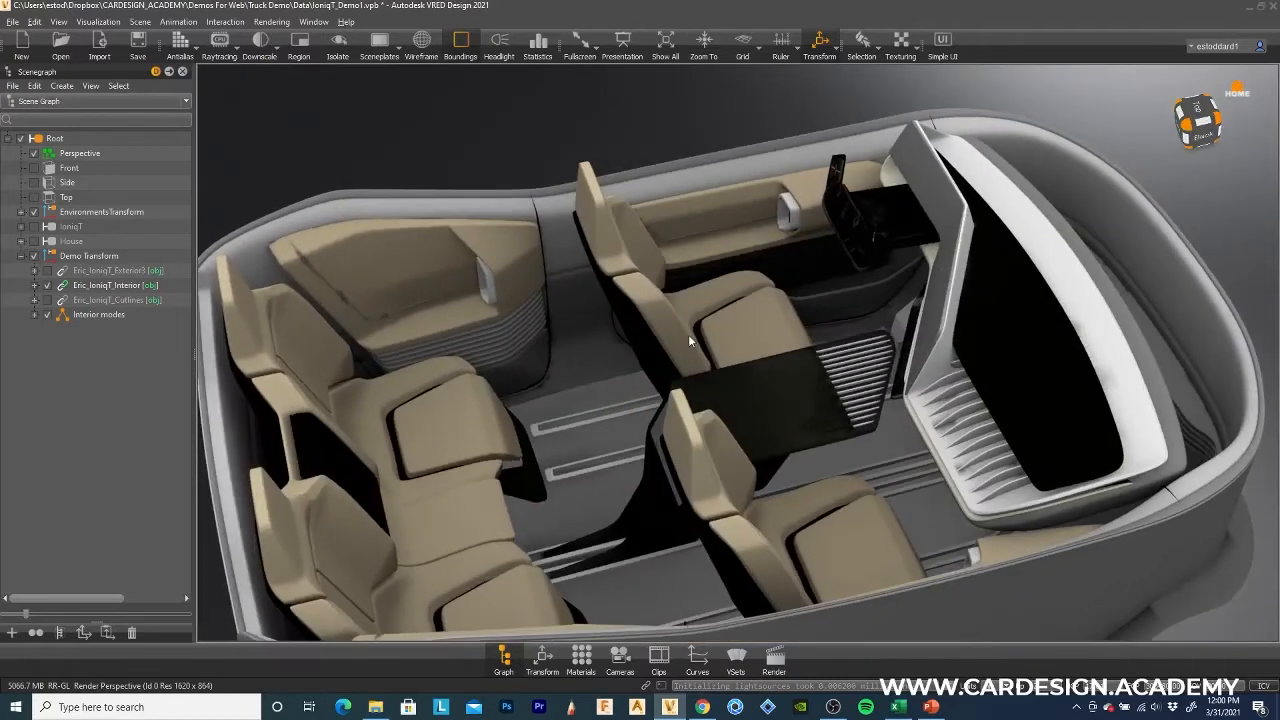
Show the interior in Vertex/Face Normal Rendering and check the seats, table, floor and dashboard for reversed surfaces.
click(112, 22)
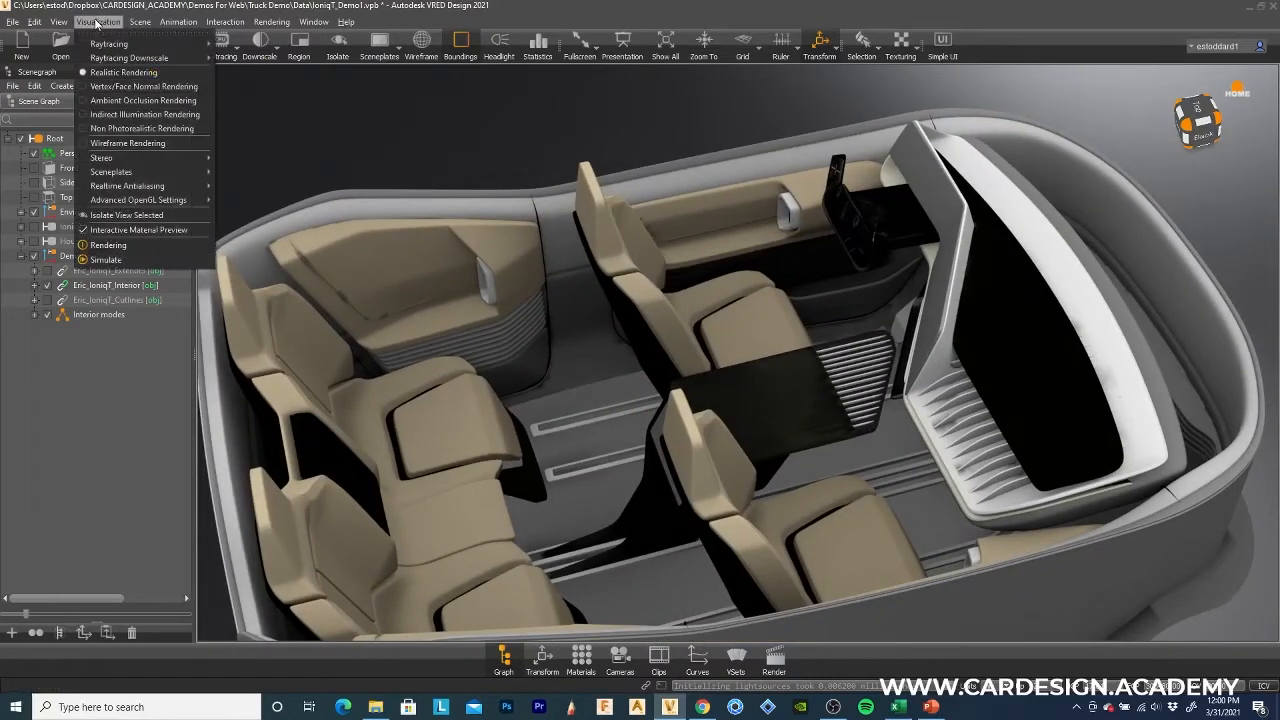
click(85, 90)
scroll(727, 412, up, 3)
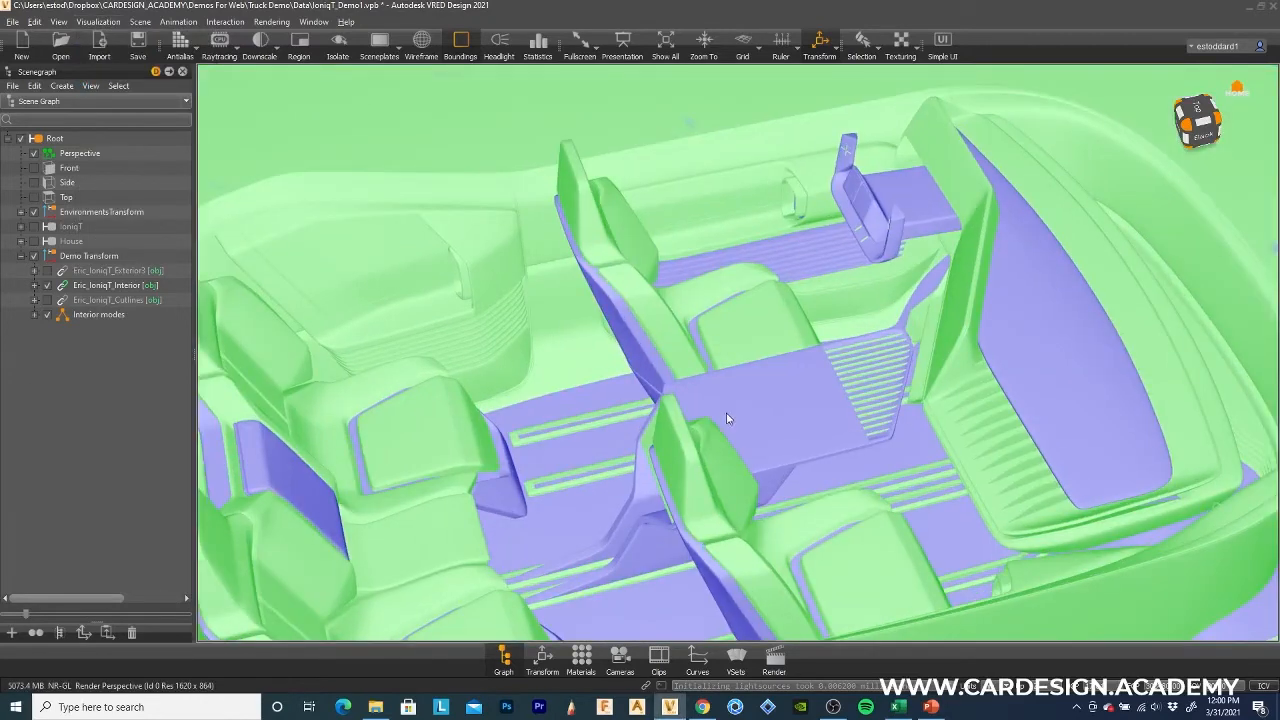
scroll(756, 400, up, 2)
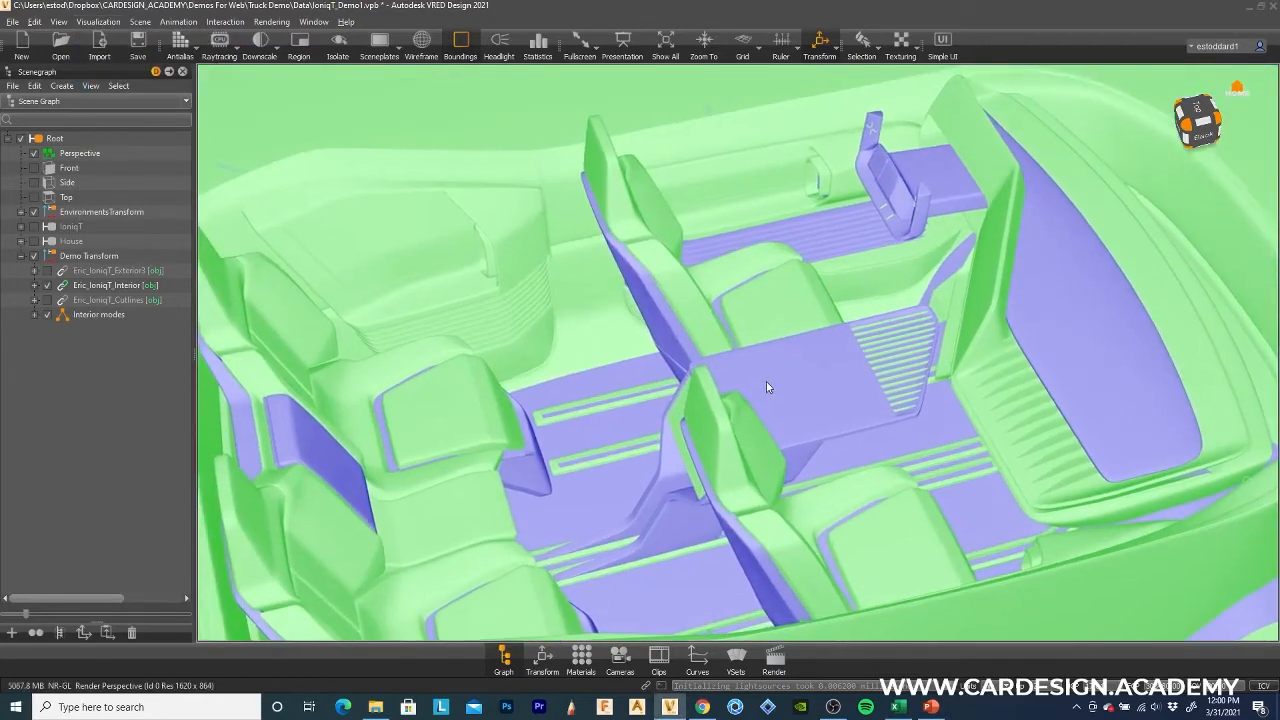
scroll(771, 406, down, 1)
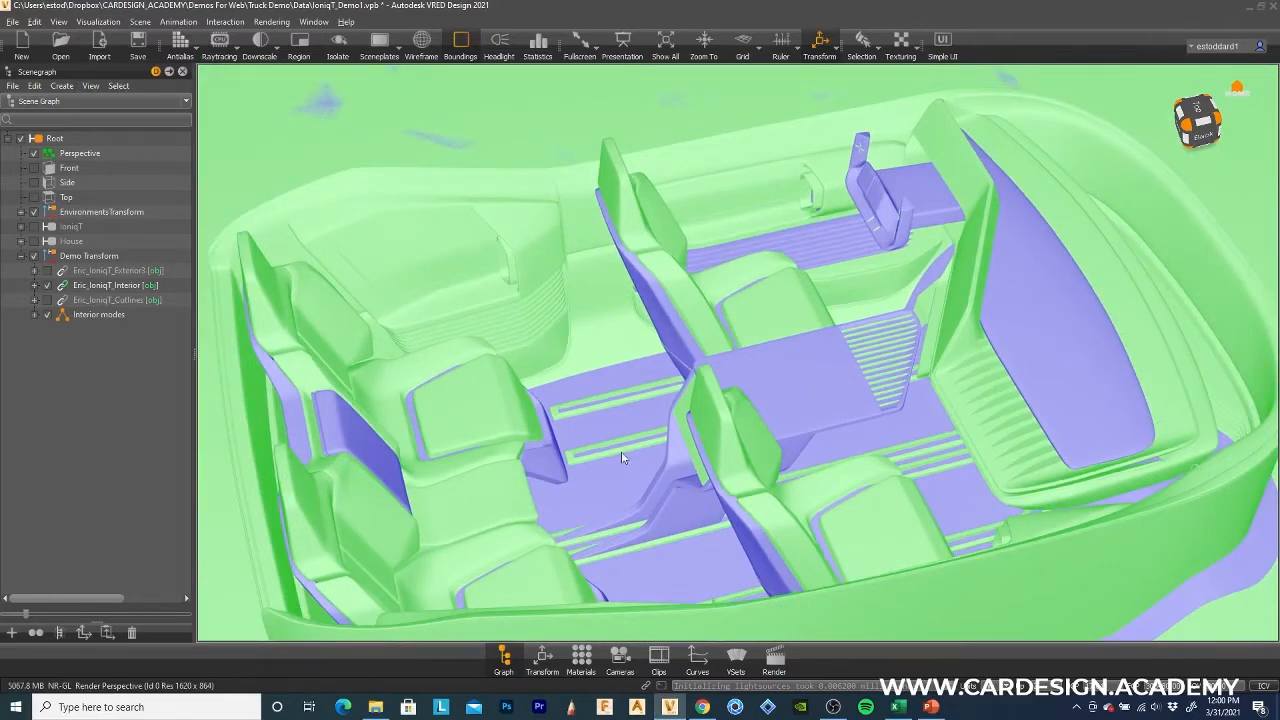
scroll(615, 468, up, 2)
drag(580, 446, 531, 466)
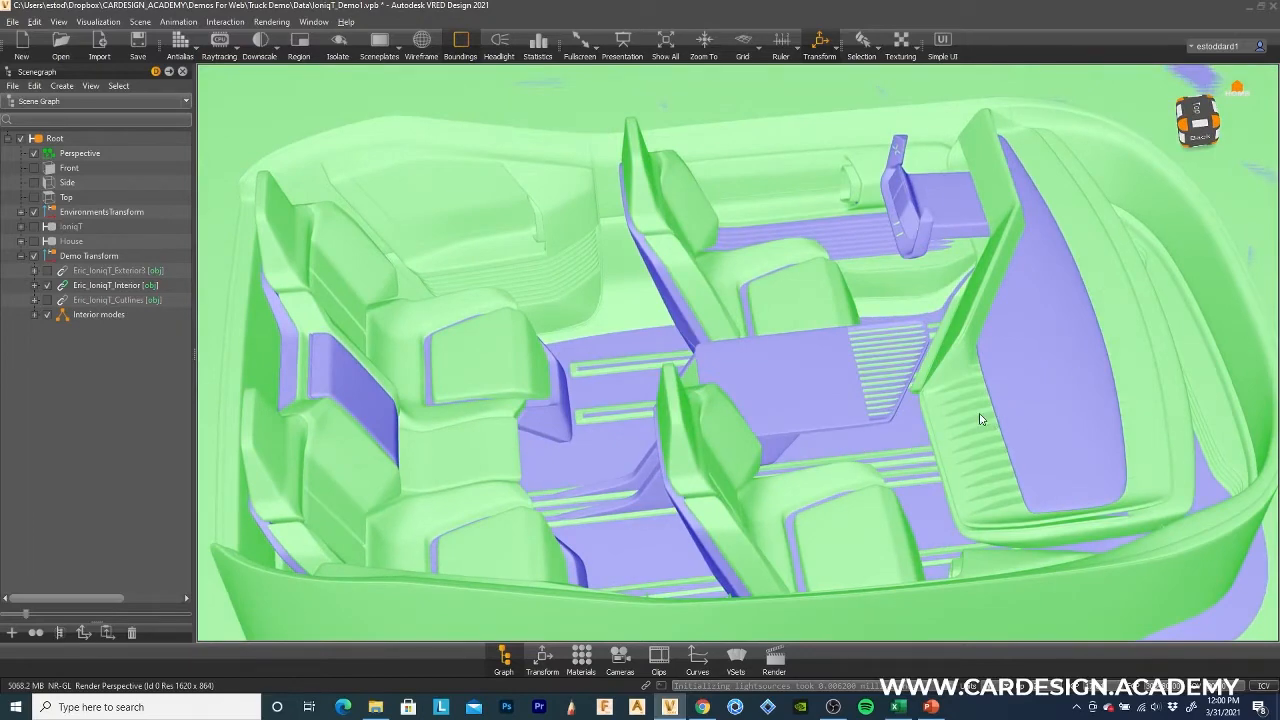
drag(980, 420, 1053, 441)
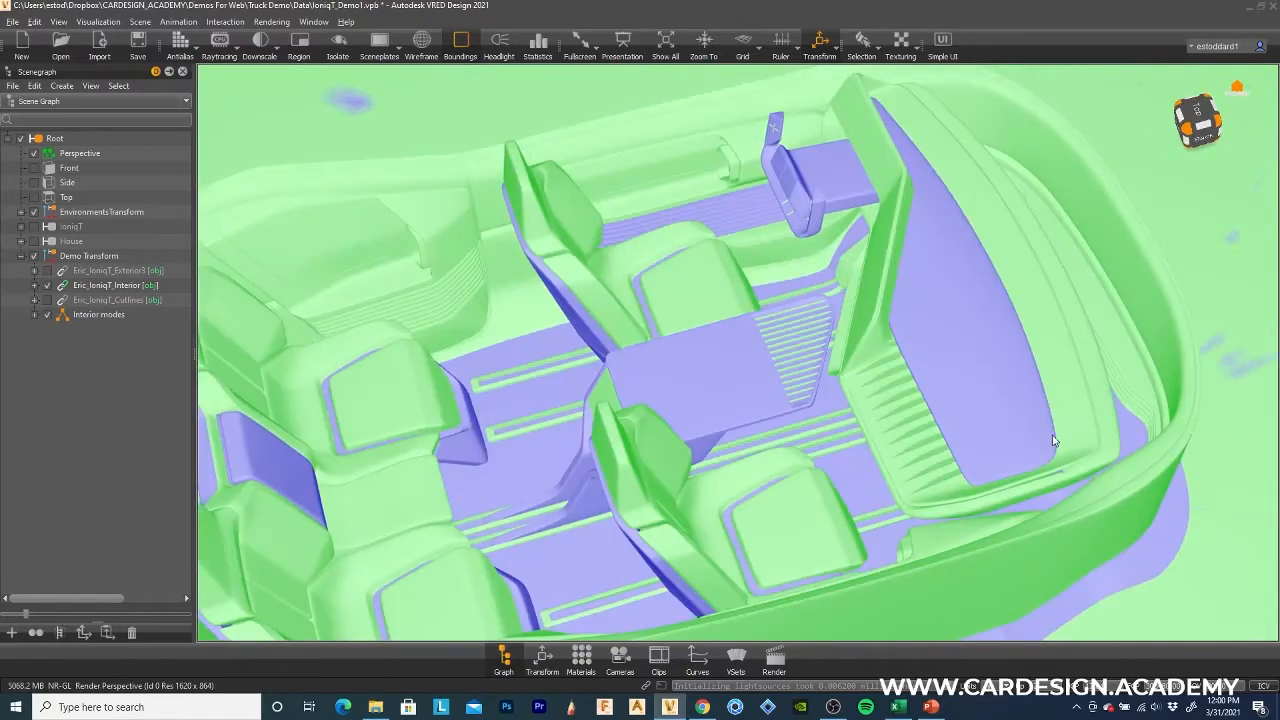
Flip the reversed normals of the large dashboard panel, the tabletop, the table's slatted section and the floor.
click(950, 310)
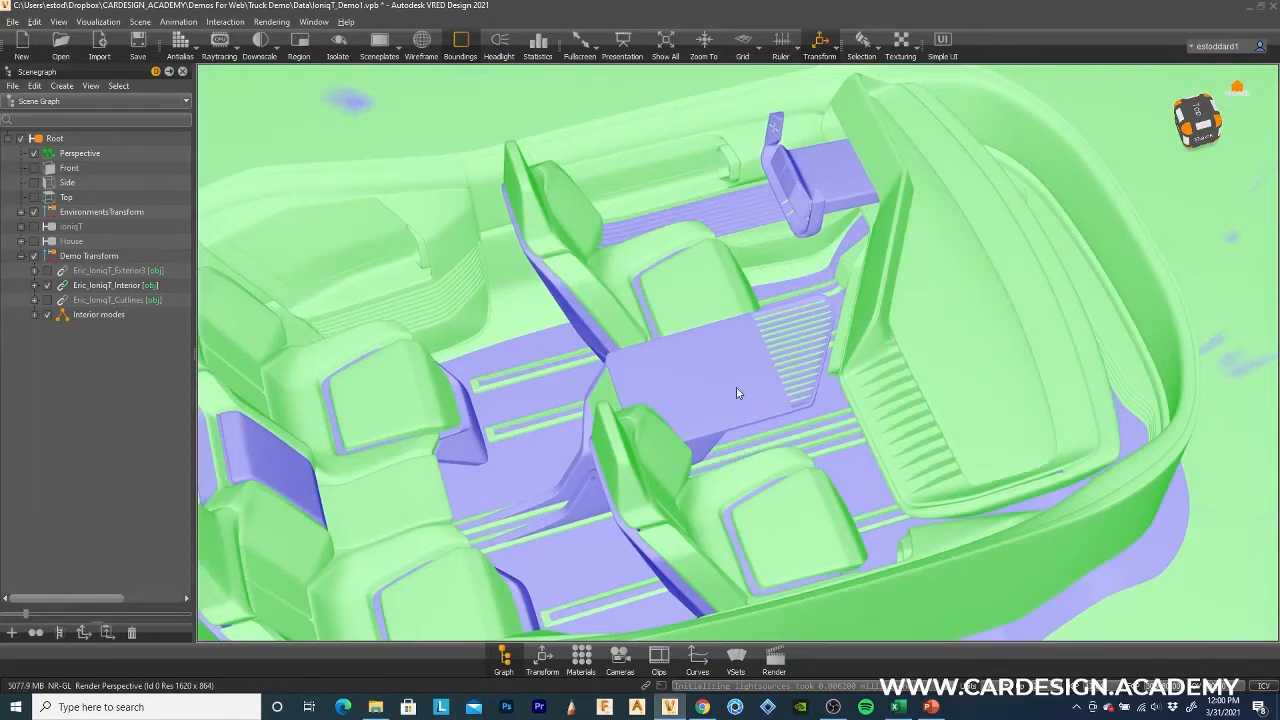
click(735, 360)
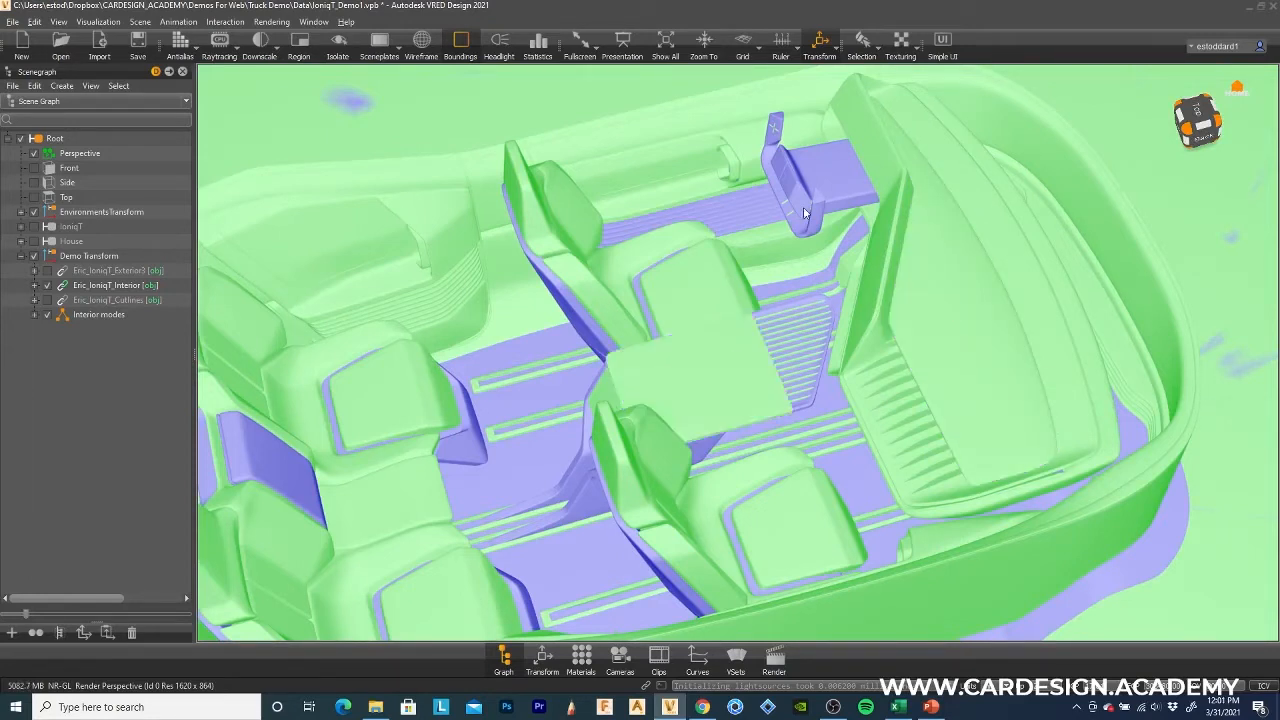
click(812, 394)
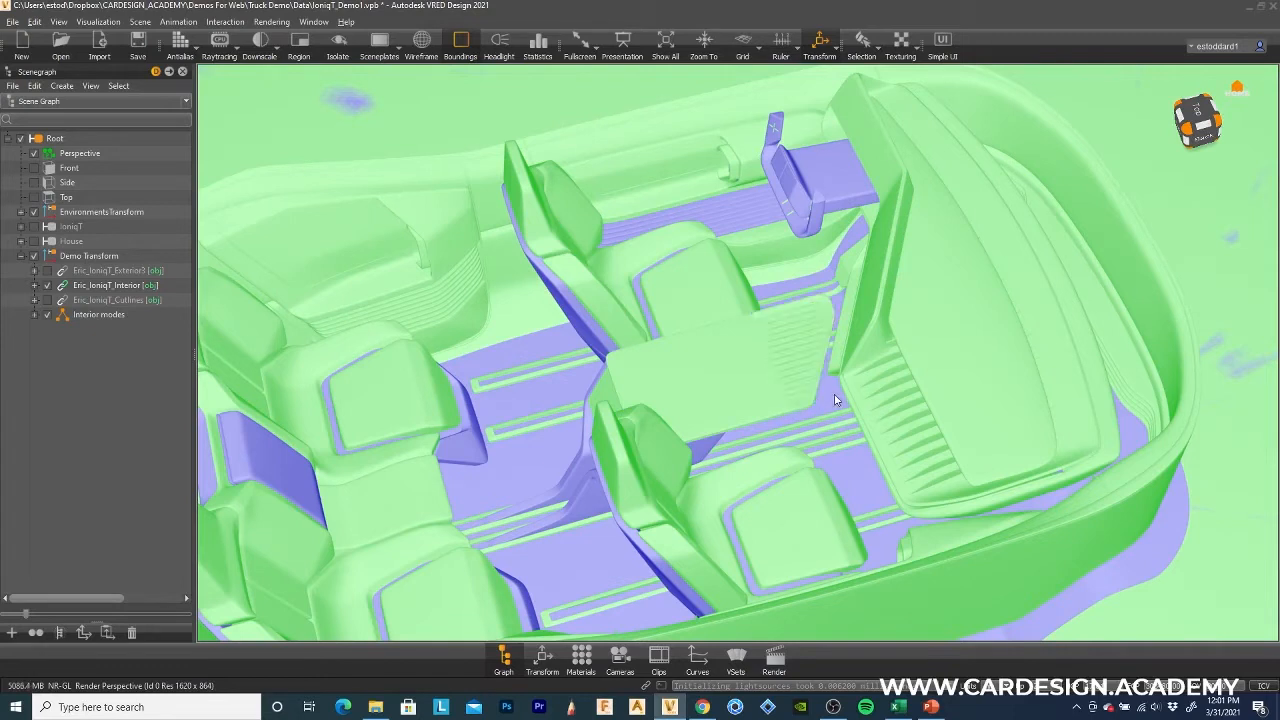
click(837, 402)
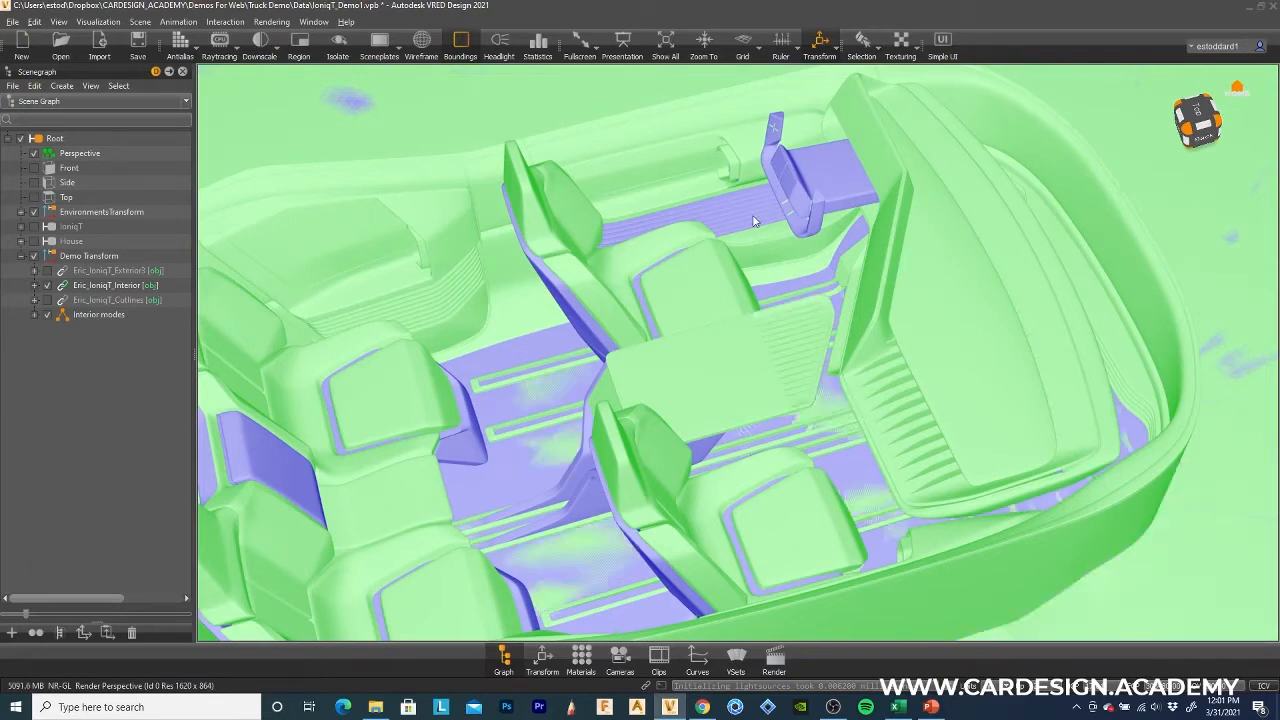
Flip the reversed normals of the panel behind the steering wheel, the steering wheel and the sides of both front seat backs.
click(833, 179)
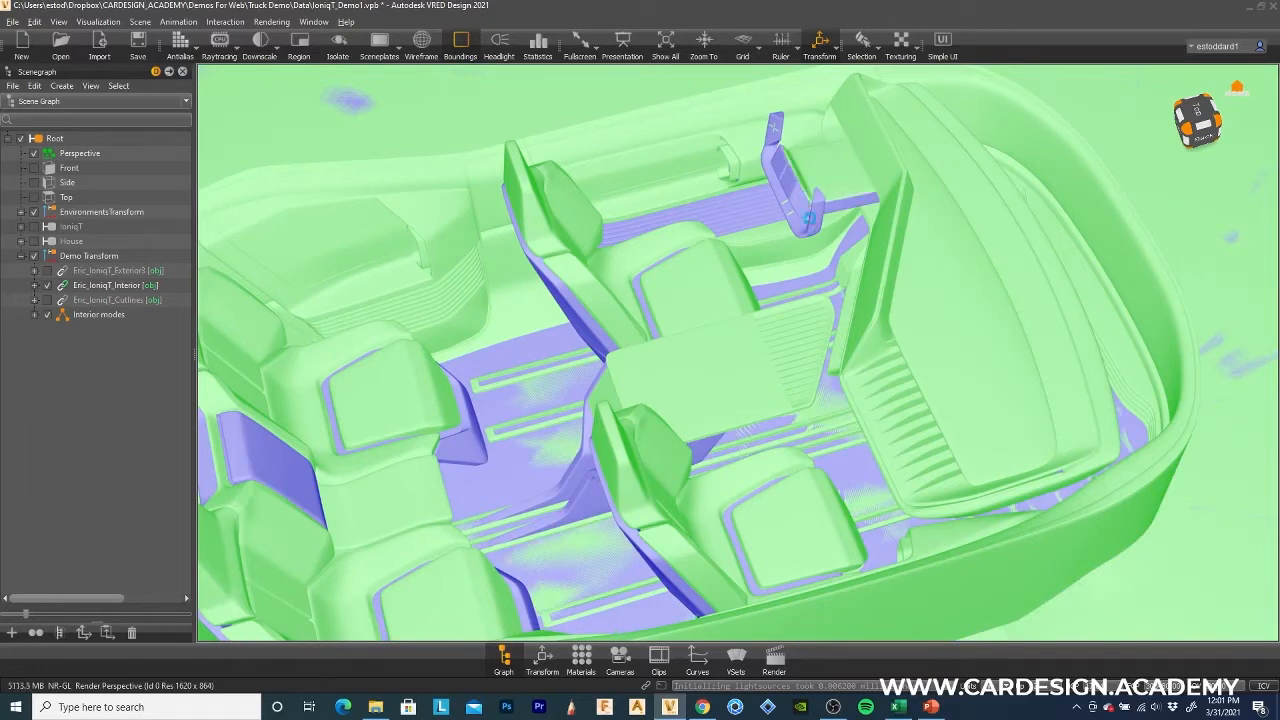
click(808, 217)
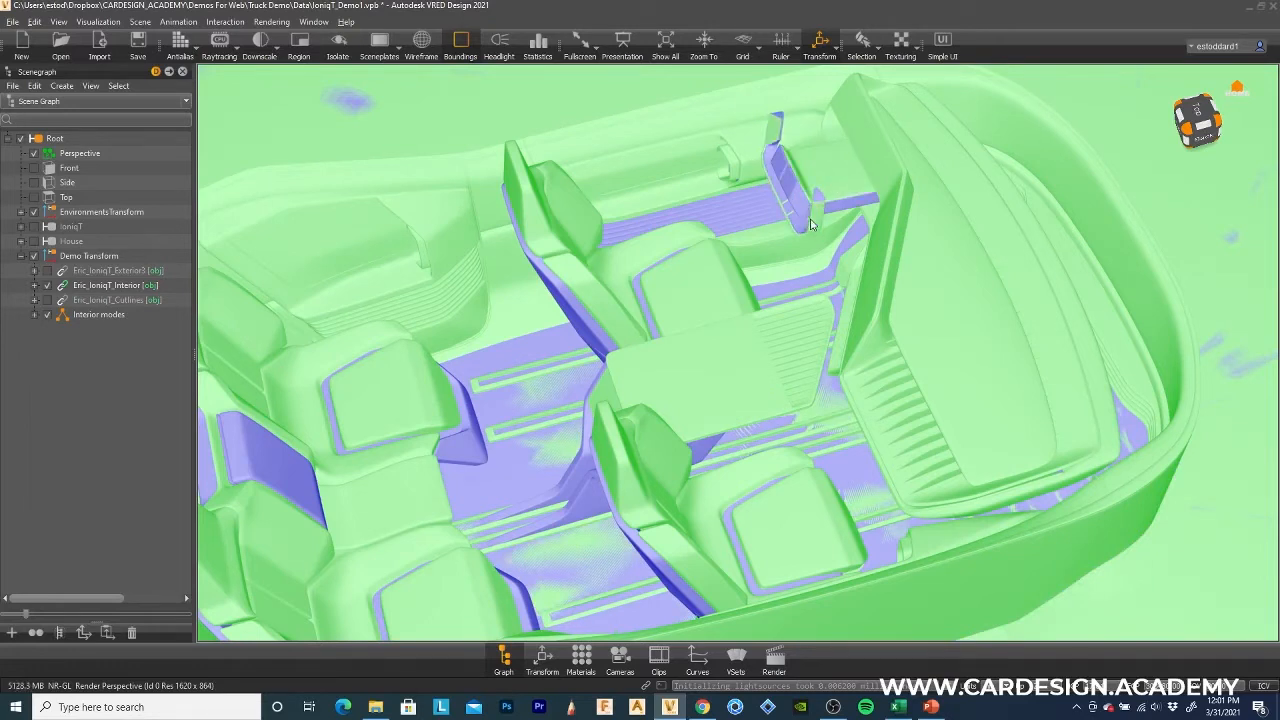
click(583, 326)
click(660, 578)
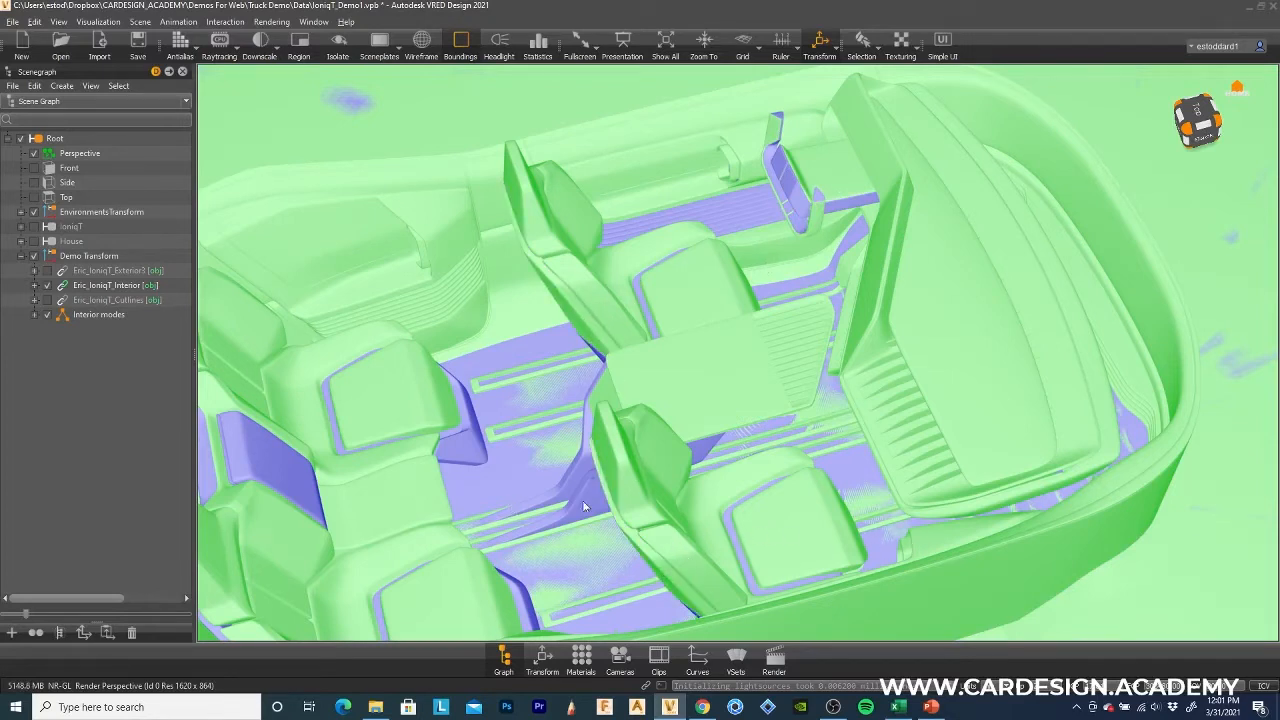
Delete the overlapping floor surface s.0022 and flip the reversed normals of the table's base.
click(505, 353)
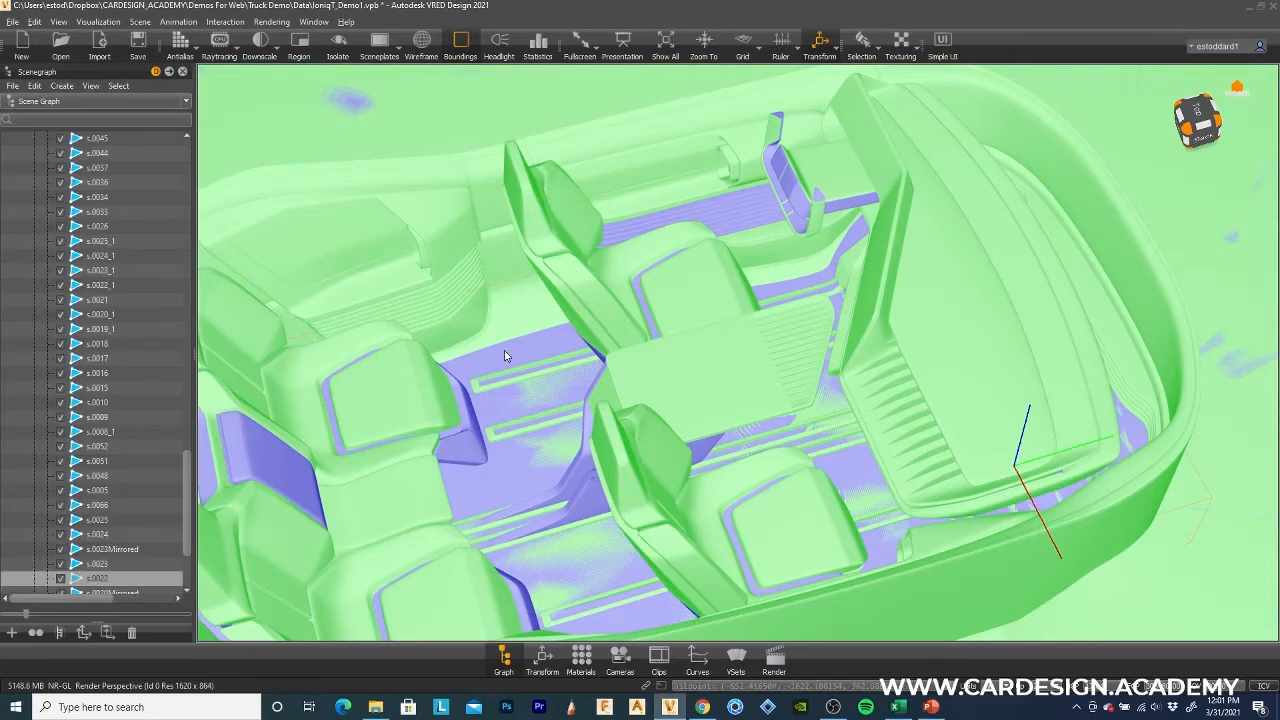
key(Delete)
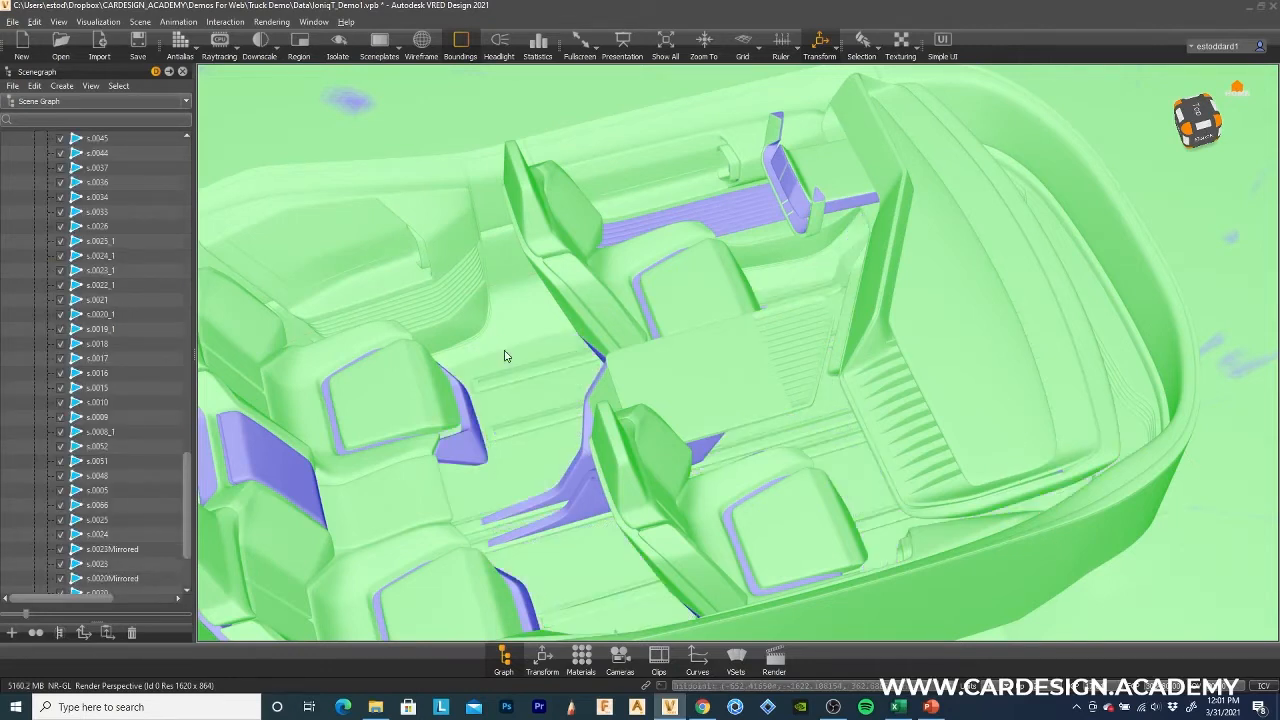
click(587, 496)
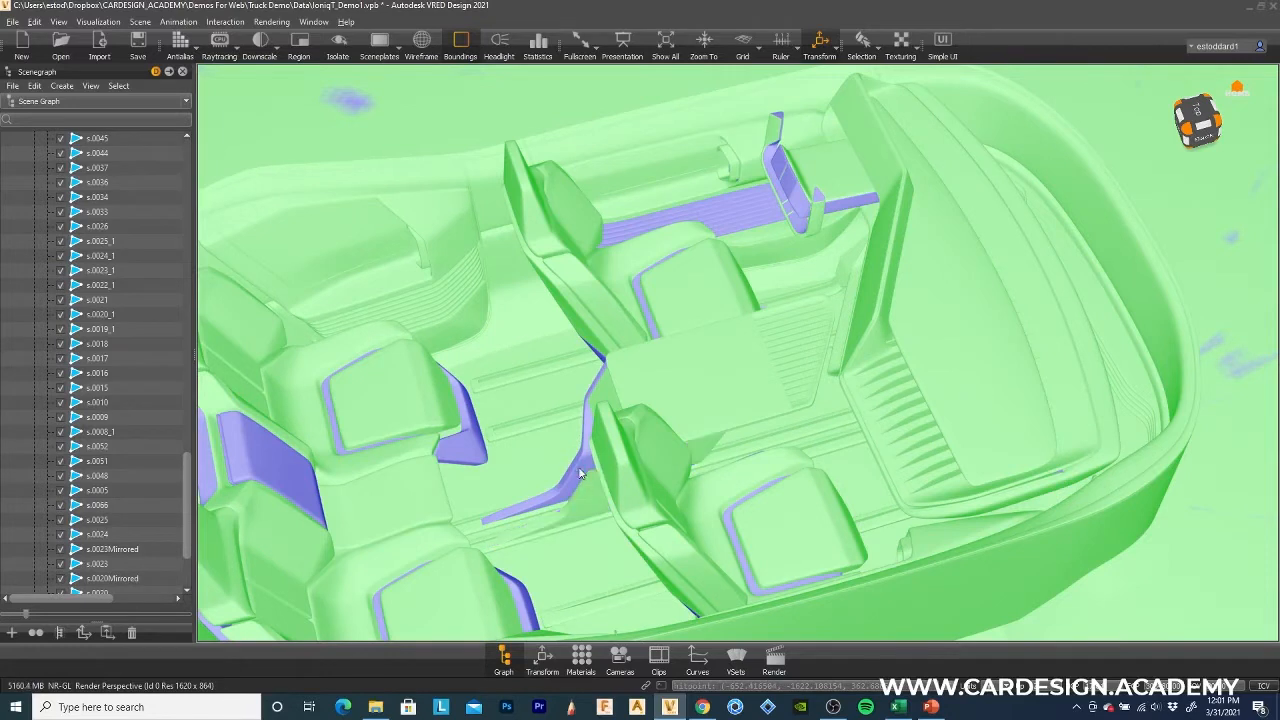
click(579, 474)
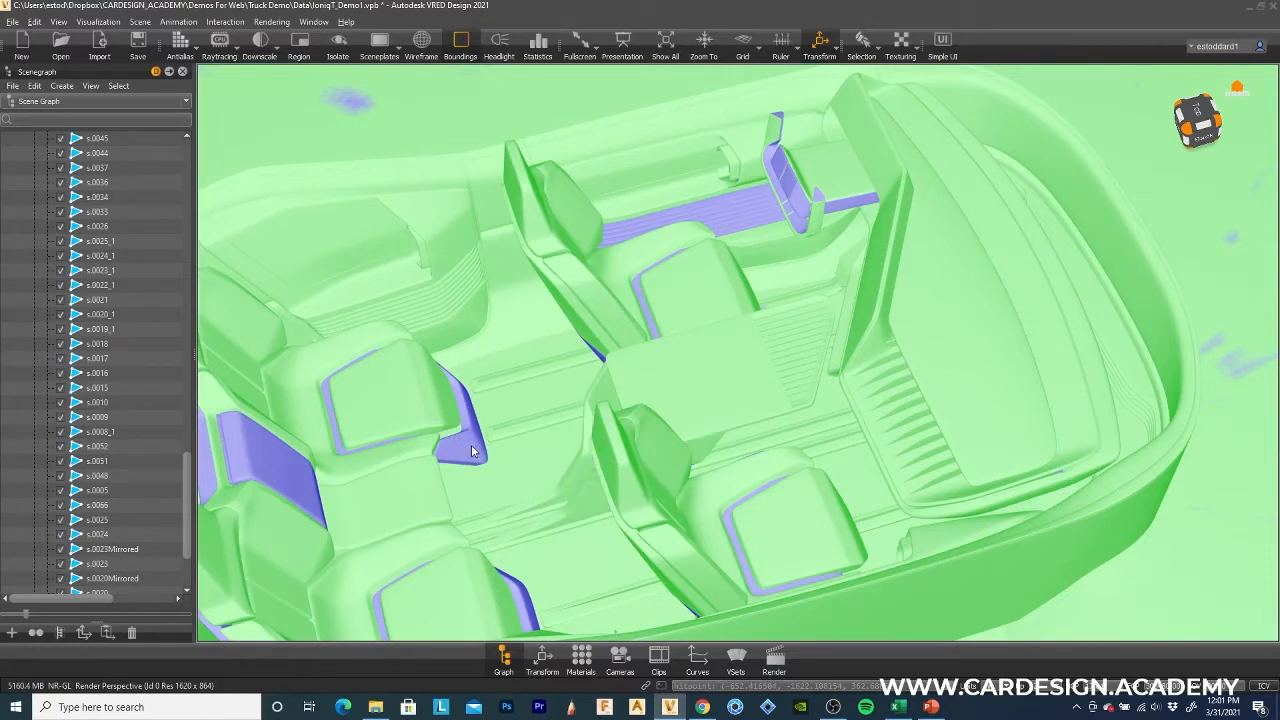
Flip the reversed normals of the rear seat bases, the centre panel between the rear seats and one front seat's cushion trim.
click(473, 451)
click(280, 471)
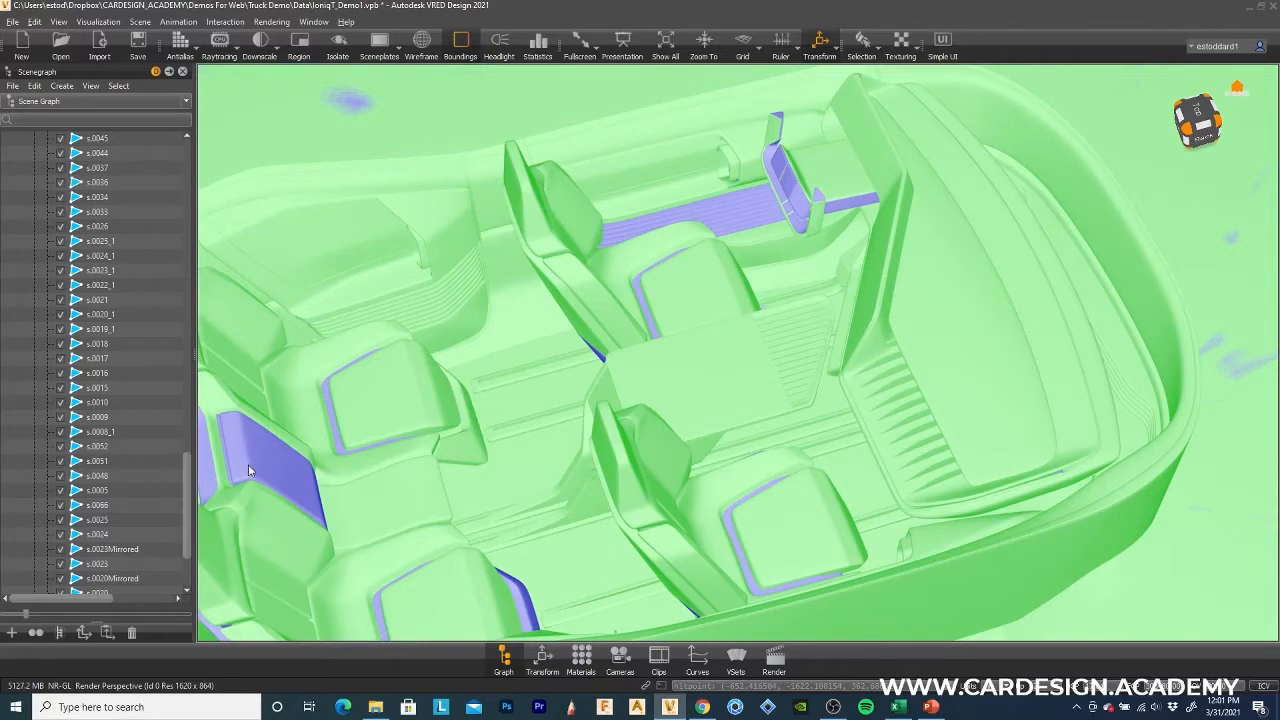
click(227, 476)
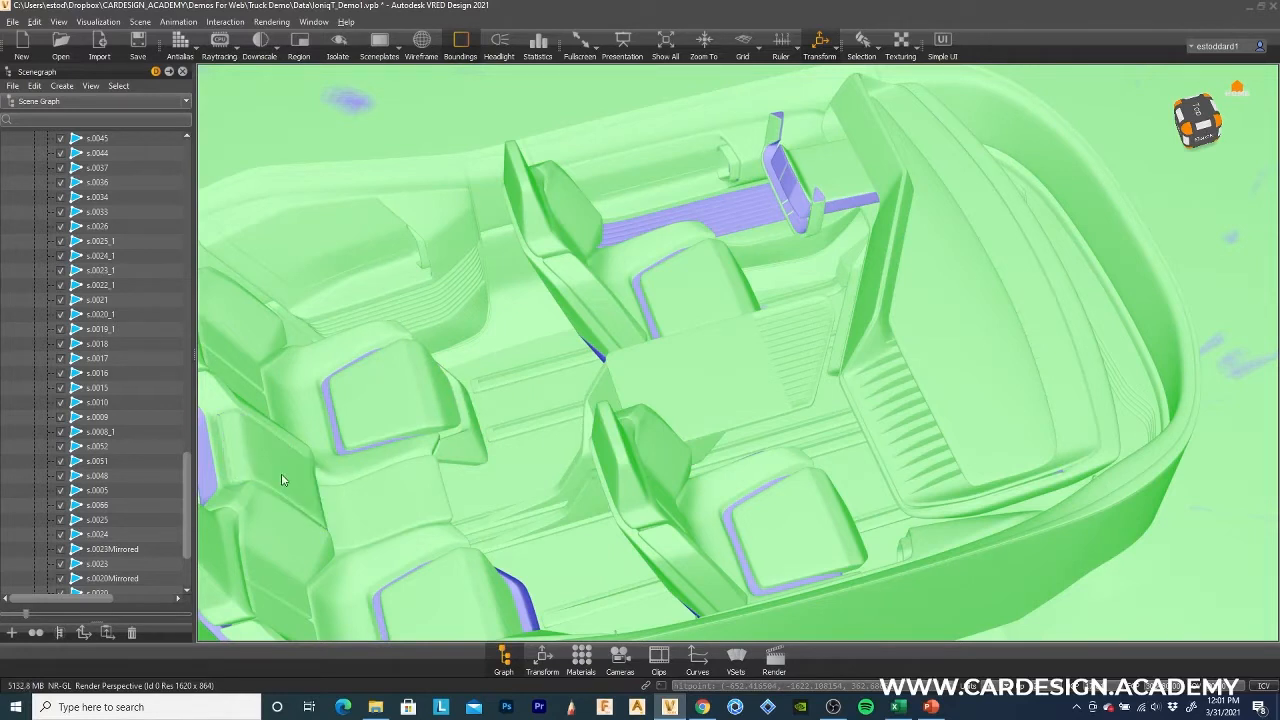
click(523, 610)
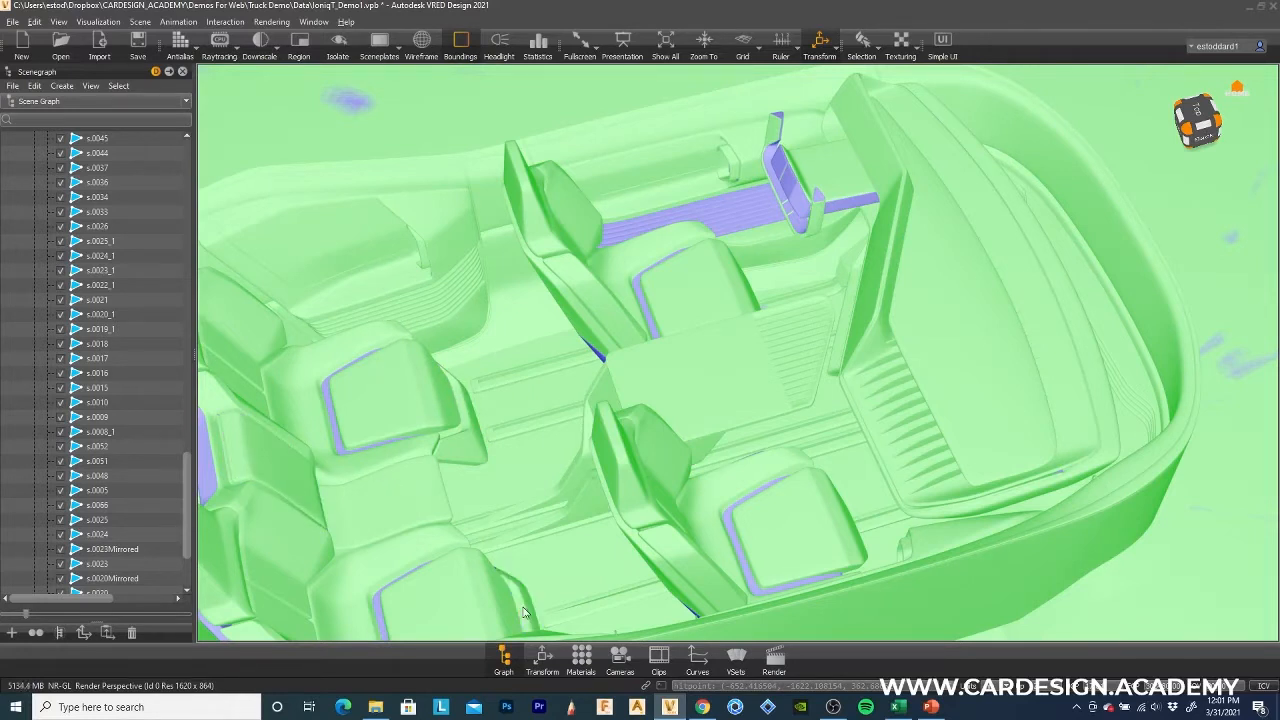
click(745, 563)
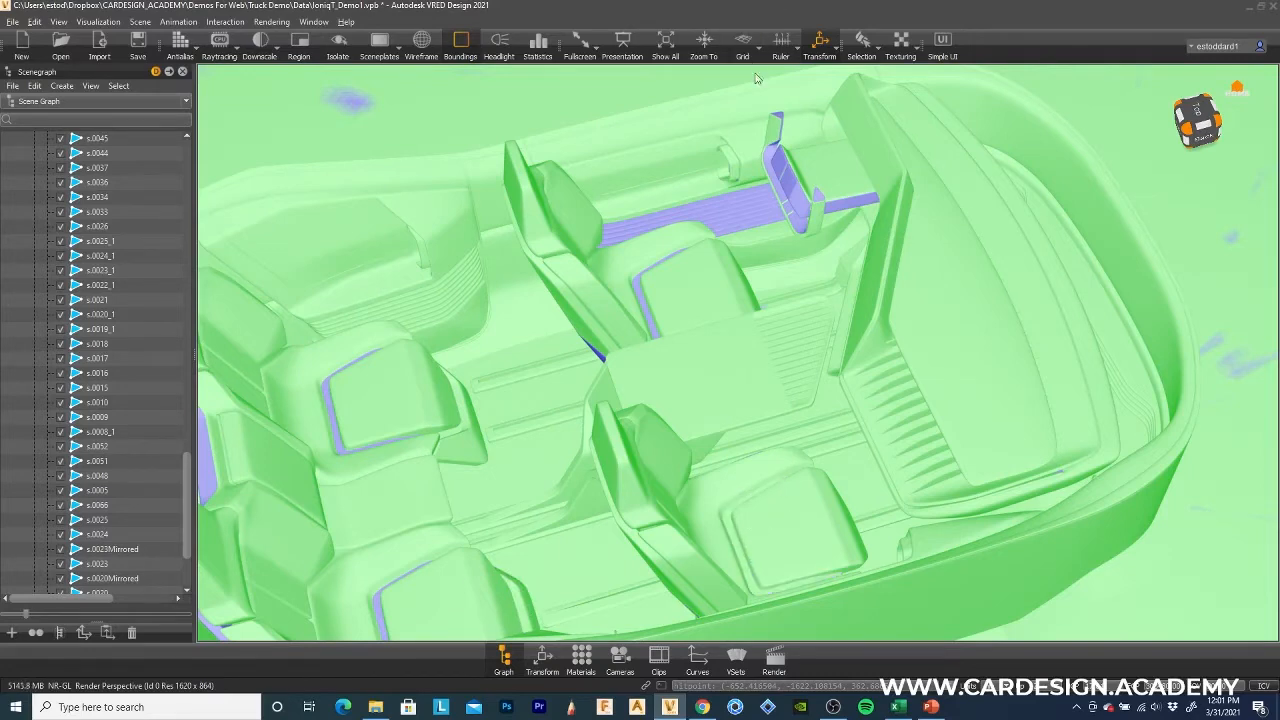
Check the corrected normals around the table and front seats, and return the viewport to Realistic Rendering.
scroll(742, 214, up, 2)
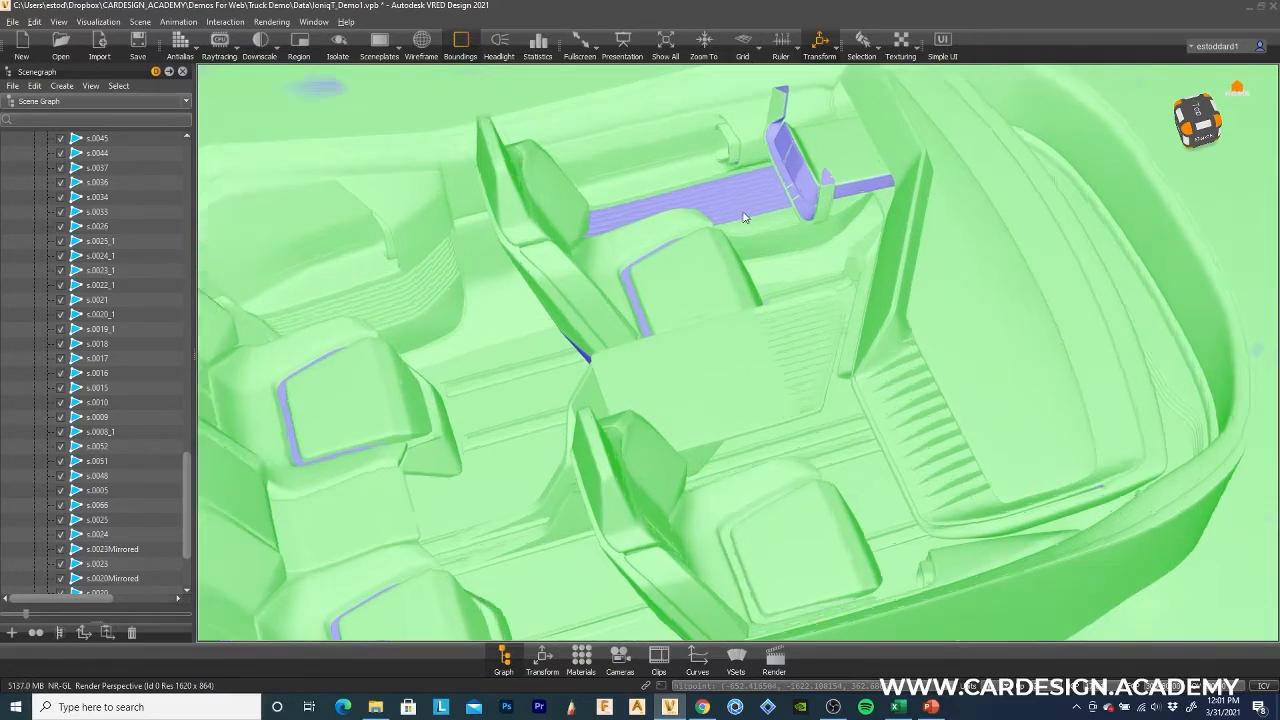
scroll(742, 214, up, 2)
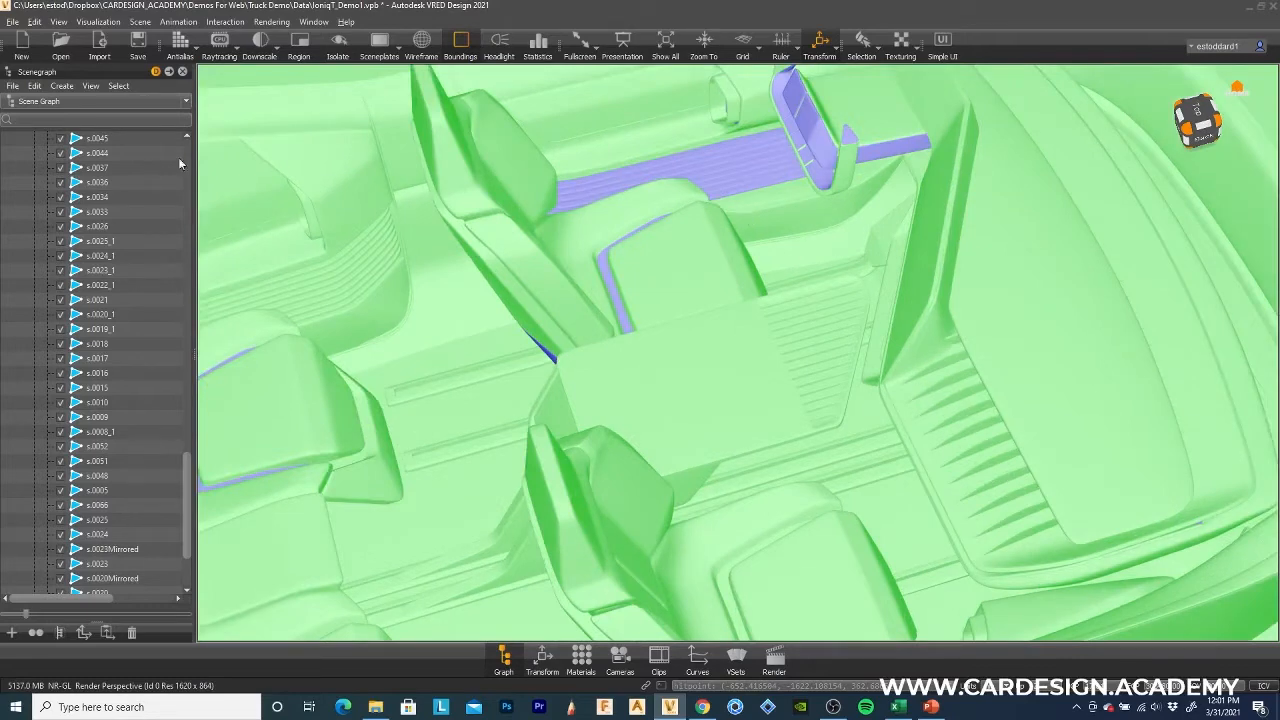
click(104, 22)
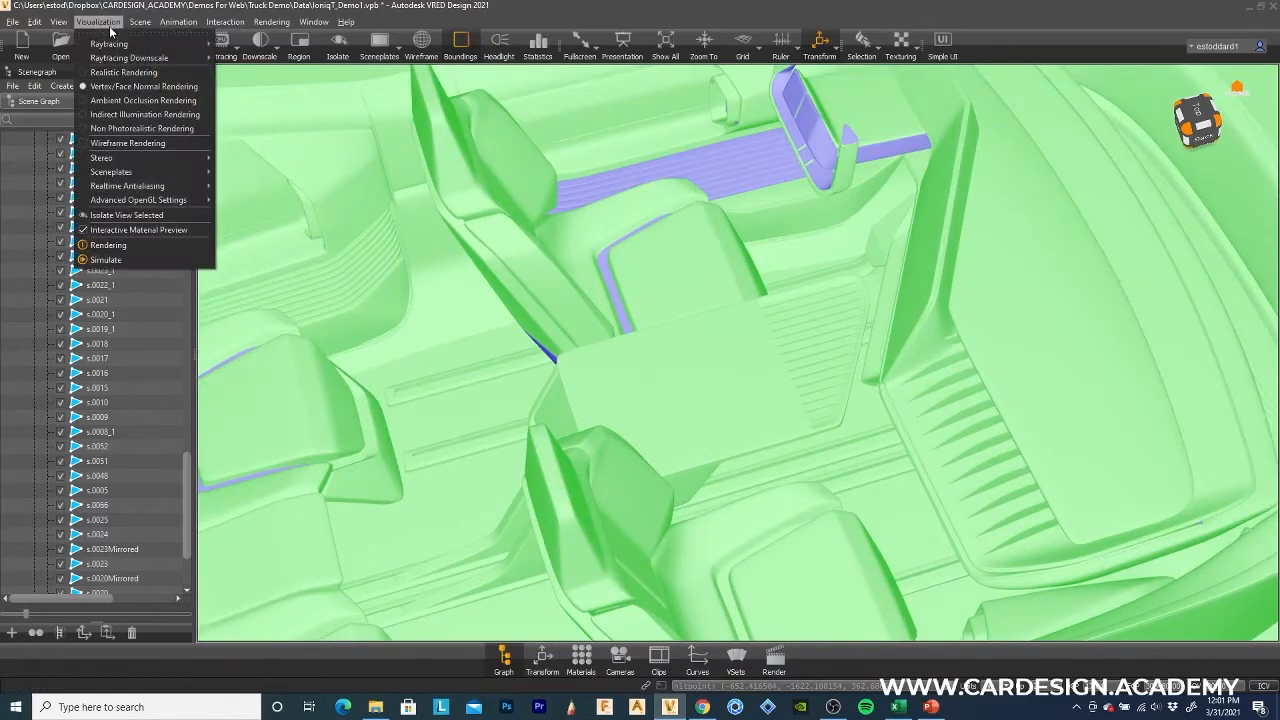
click(118, 72)
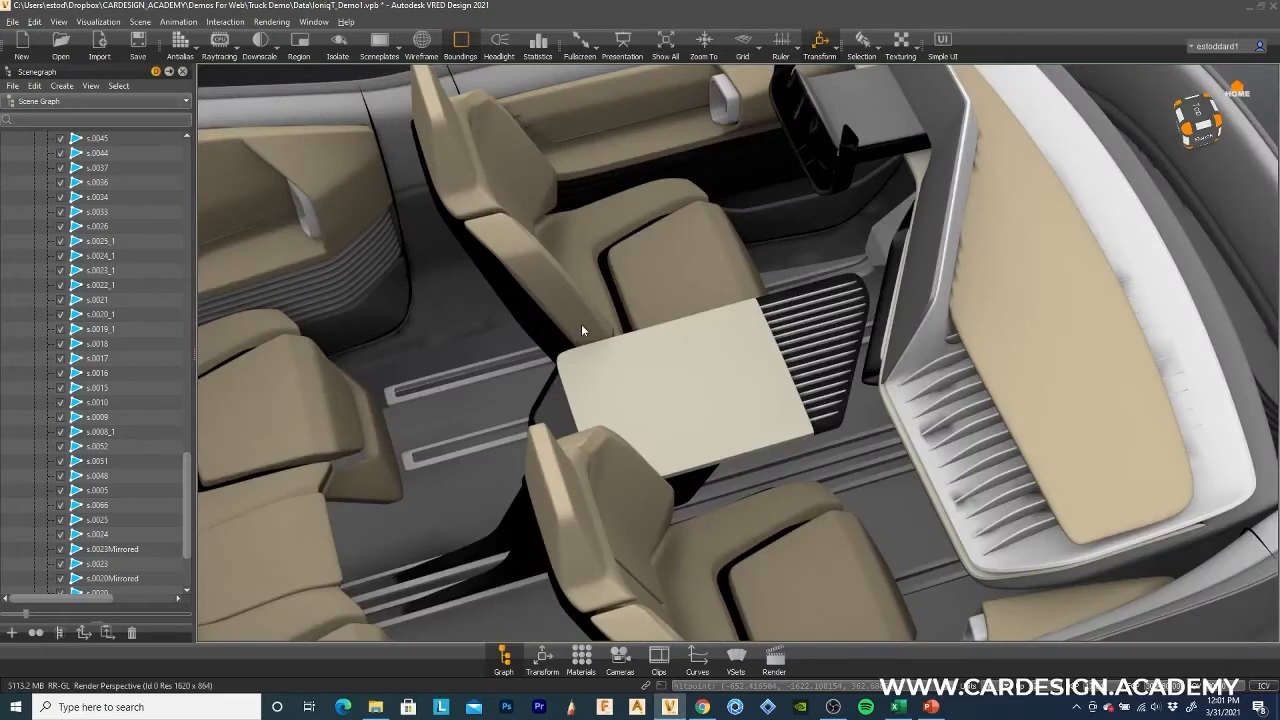
Examine the shading on the floor, rear seats, door panels and table from close up and from several angles.
scroll(581, 324, down, 5)
scroll(686, 366, up, 8)
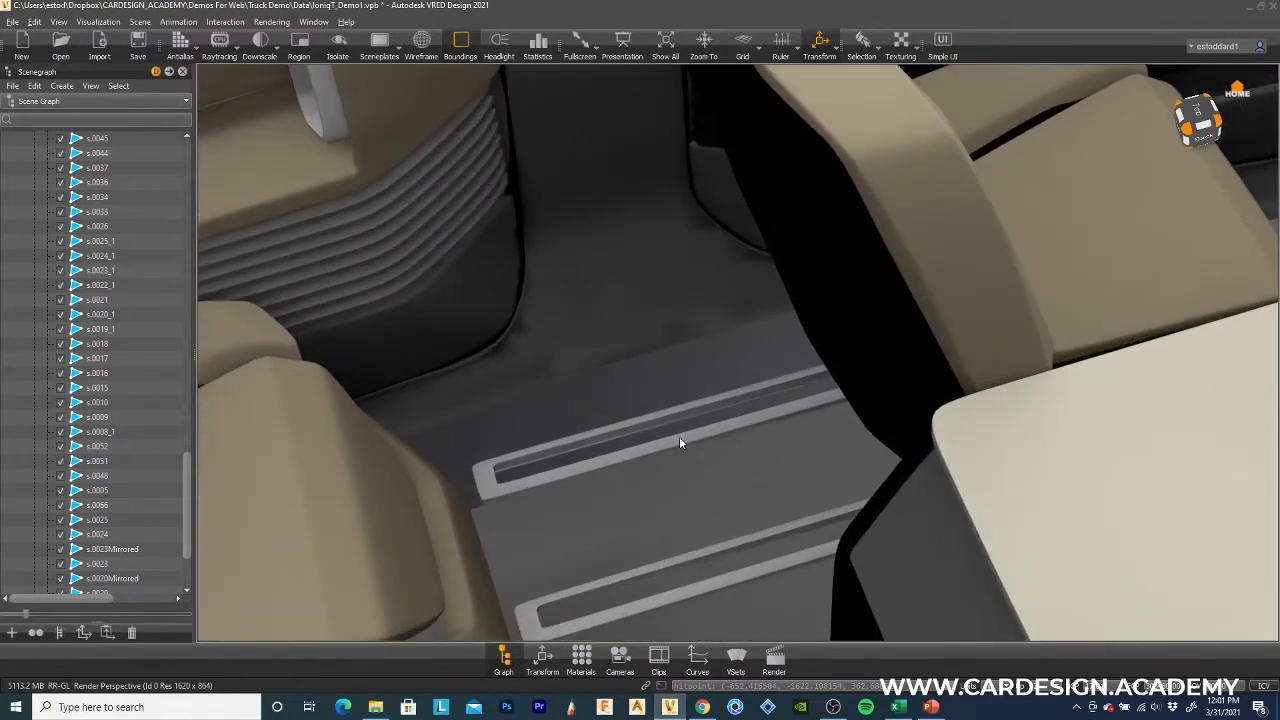
drag(686, 418, 639, 485)
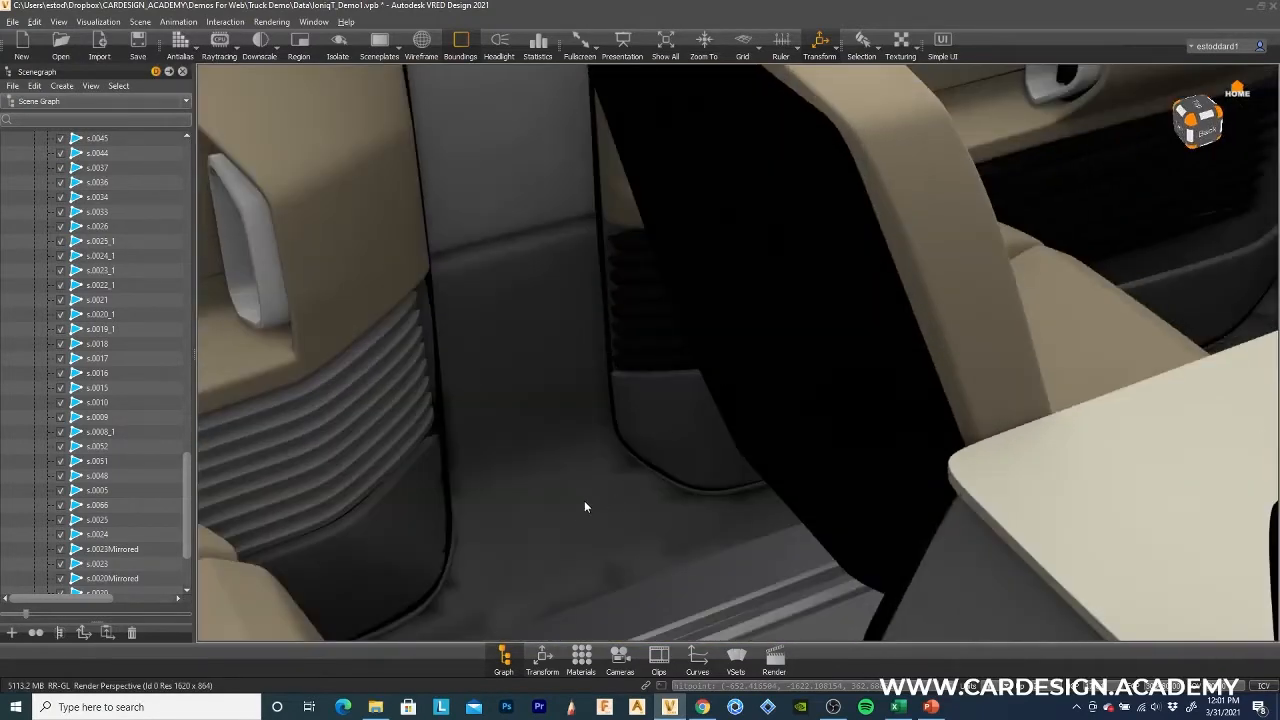
middle_drag(582, 497, 750, 343)
scroll(695, 380, up, 2)
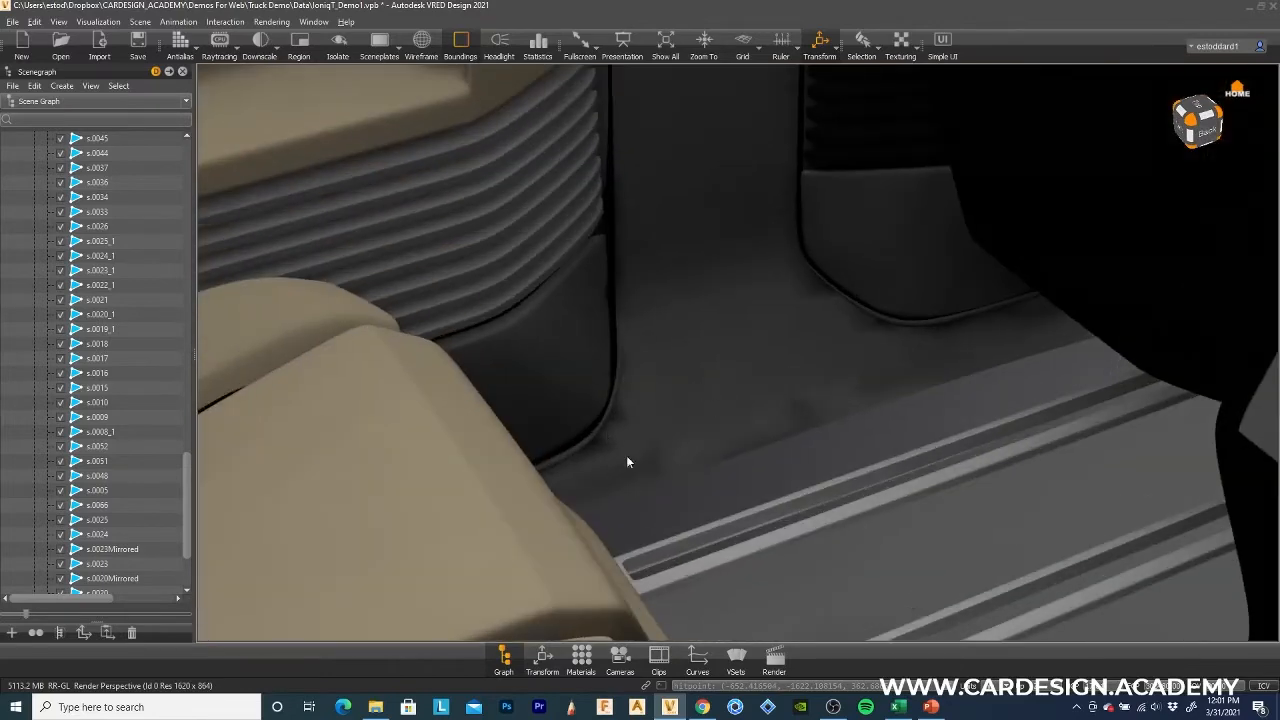
scroll(805, 358, down, 6)
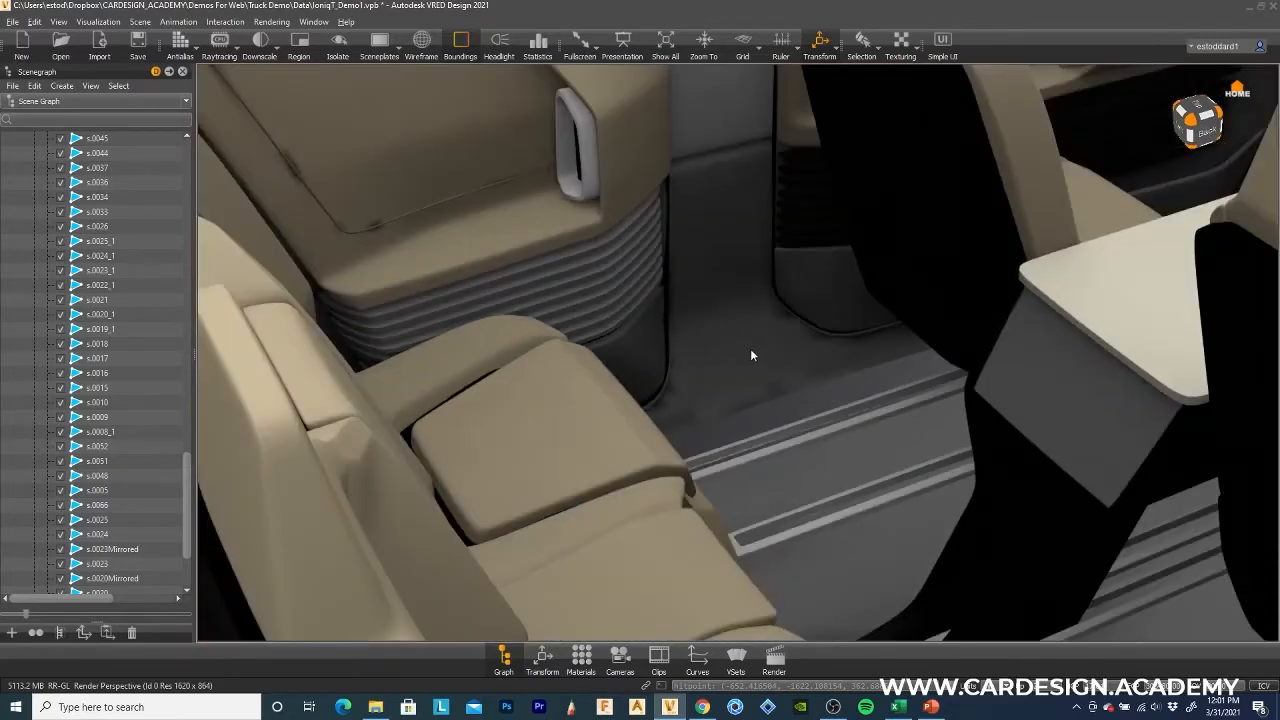
scroll(720, 452, down, 4)
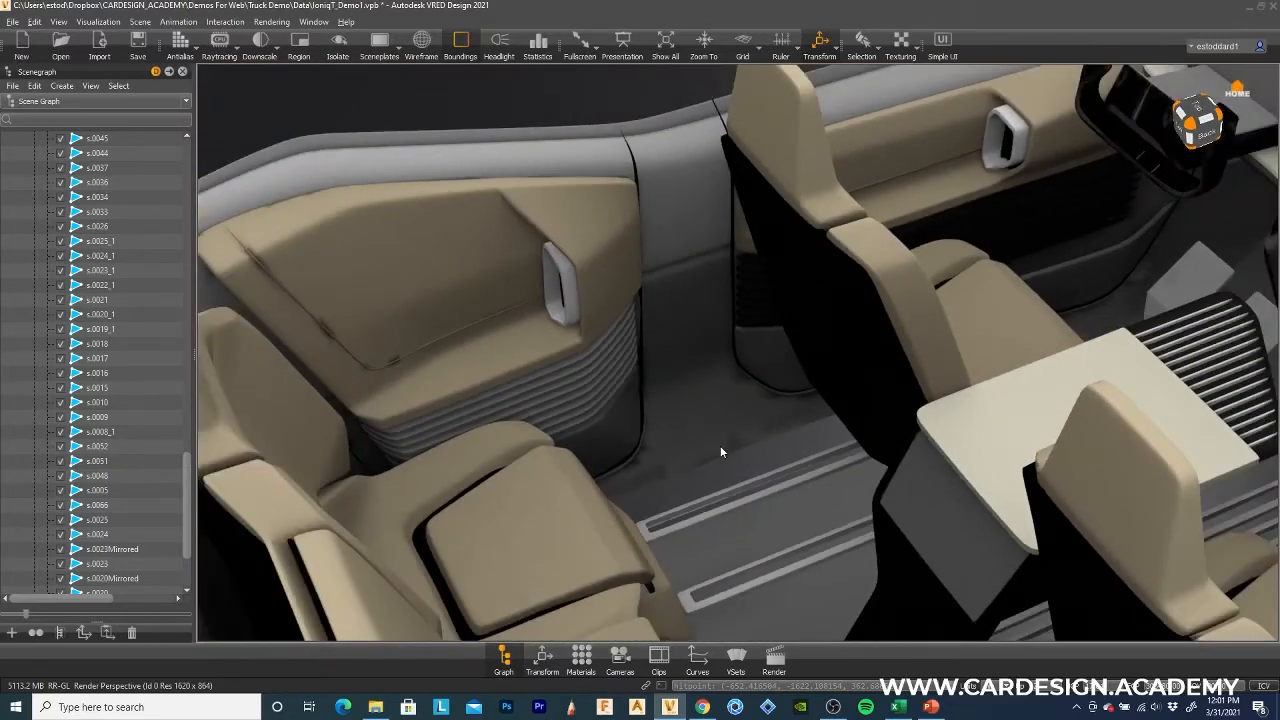
scroll(720, 445, down, 4)
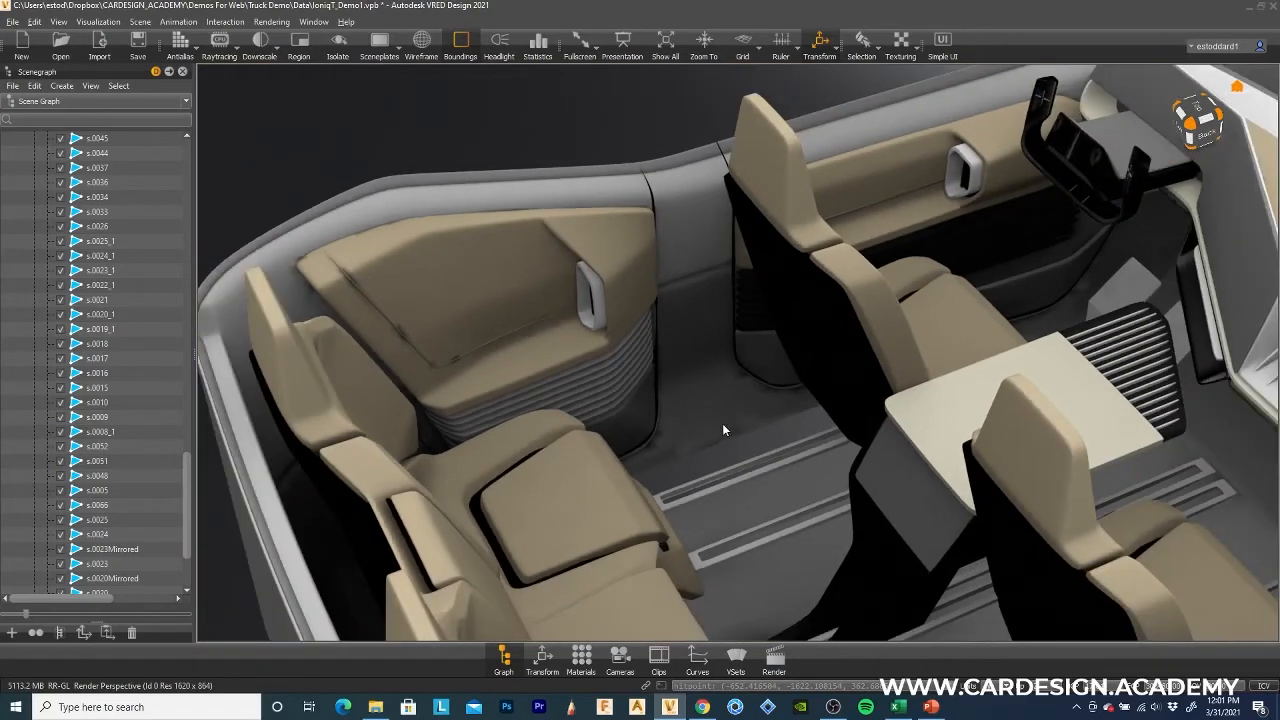
drag(727, 402, 797, 413)
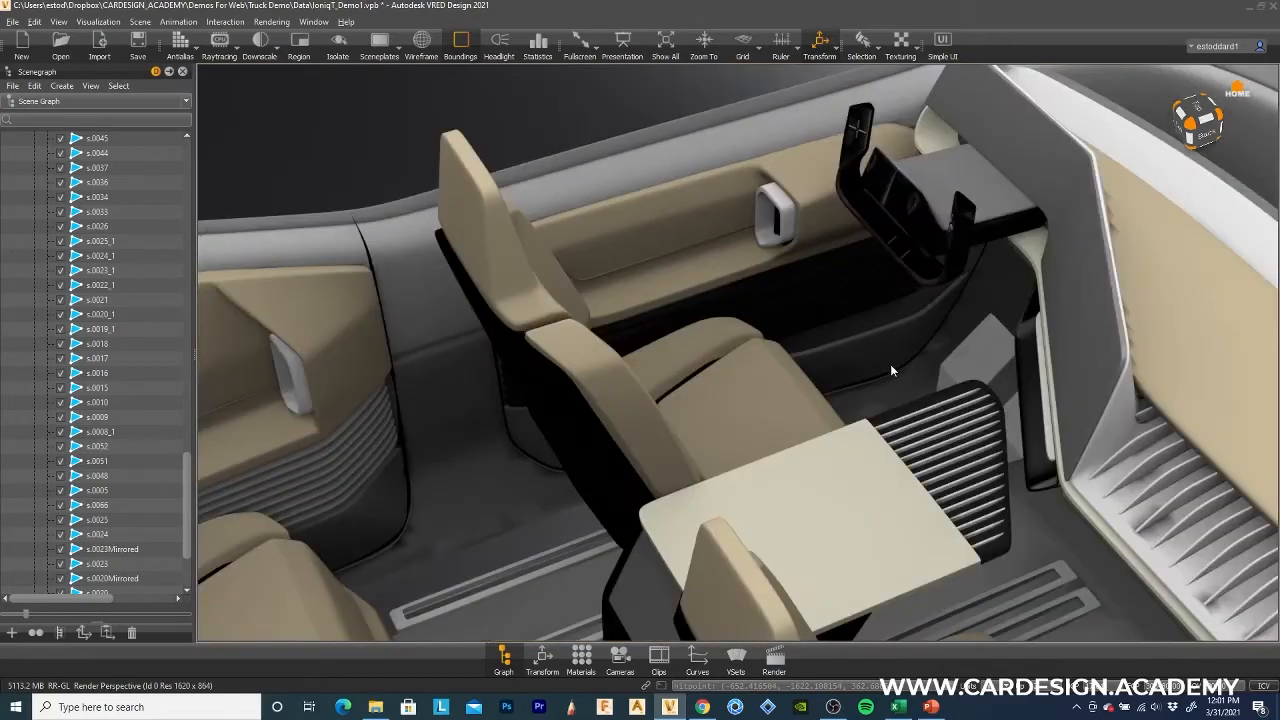
Hide the beige dashboard panel s.0048 and inspect the baked shading on the ribbed surface beneath it.
drag(892, 370, 691, 400)
scroll(690, 402, up, 3)
scroll(690, 396, up, 1)
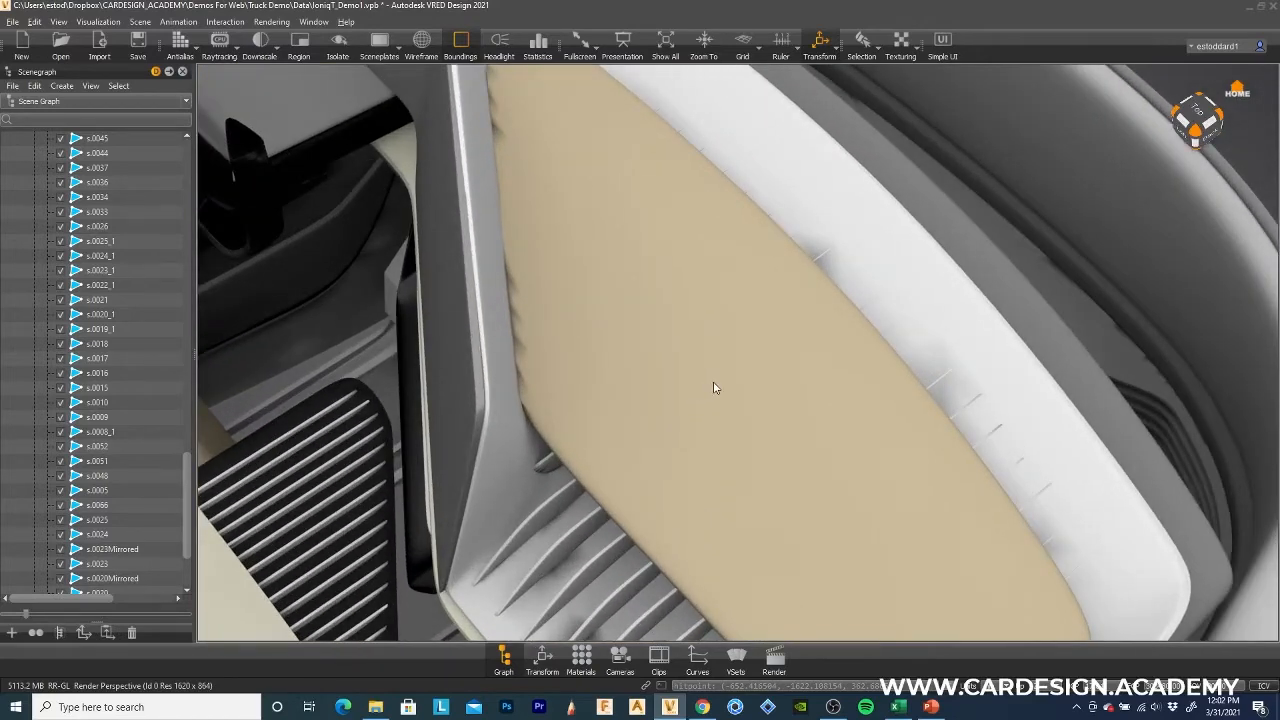
scroll(714, 388, down, 1)
drag(806, 391, 734, 309)
click(729, 357)
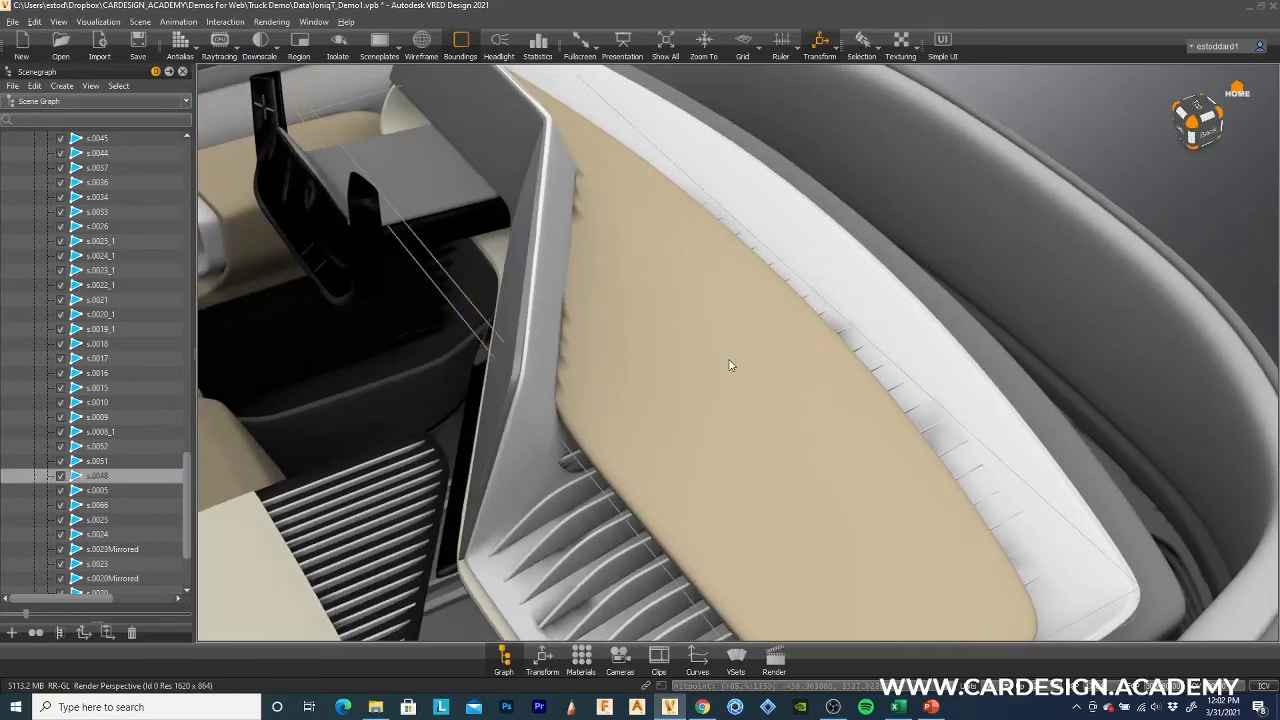
click(60, 476)
drag(650, 448, 877, 477)
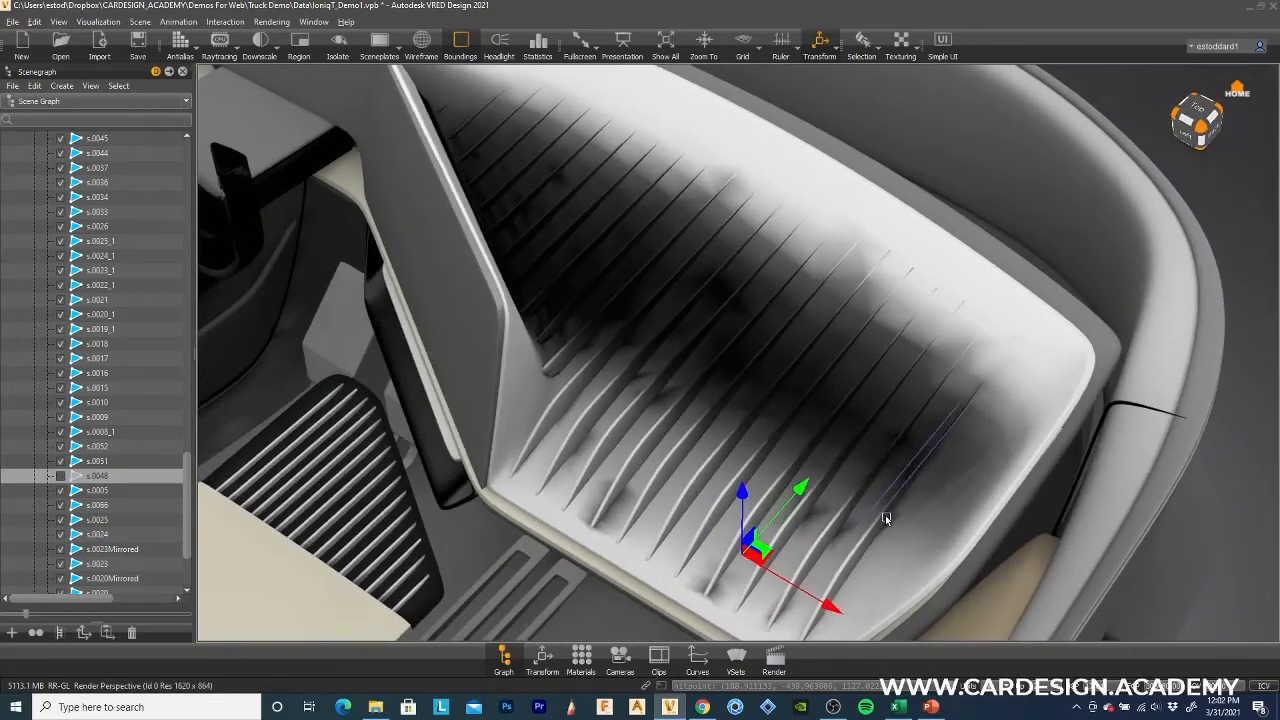
Try to select the thin ribs of the dashboard surface one after another, from the outer end toward the middle.
click(885, 515)
ctrl+click(830, 481)
ctrl+click(824, 477)
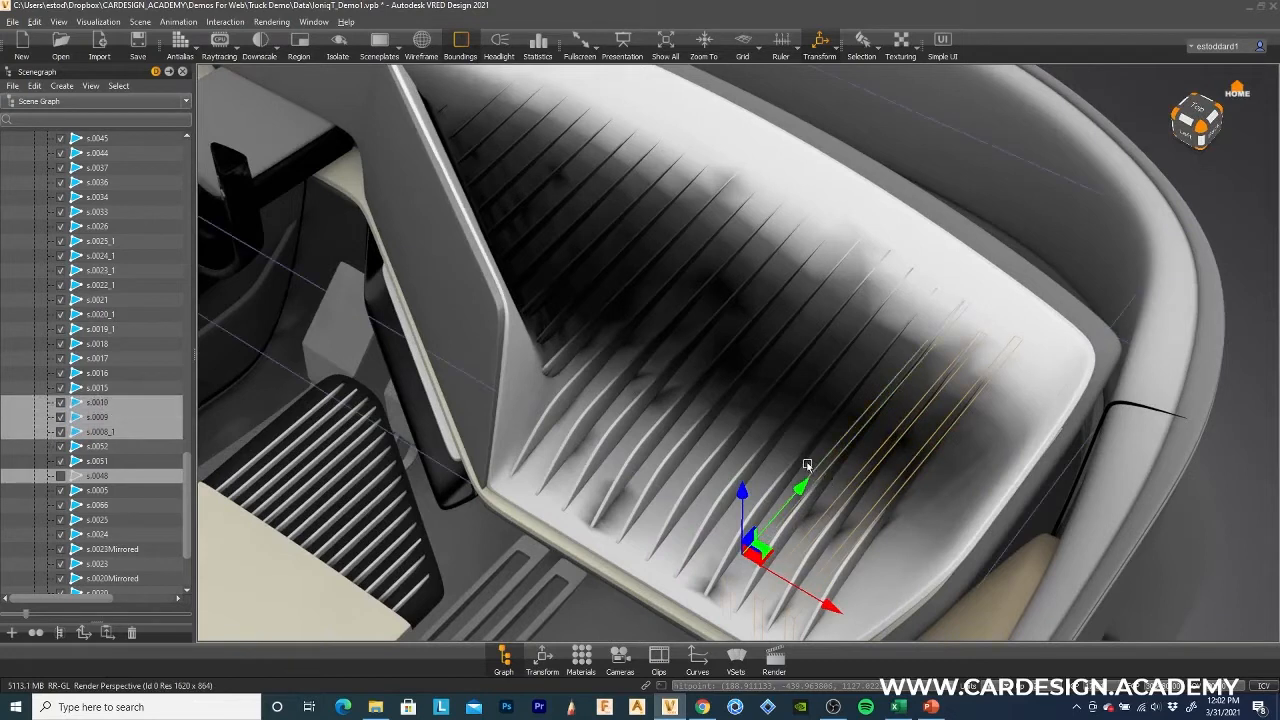
ctrl+click(803, 463)
ctrl+click(760, 425)
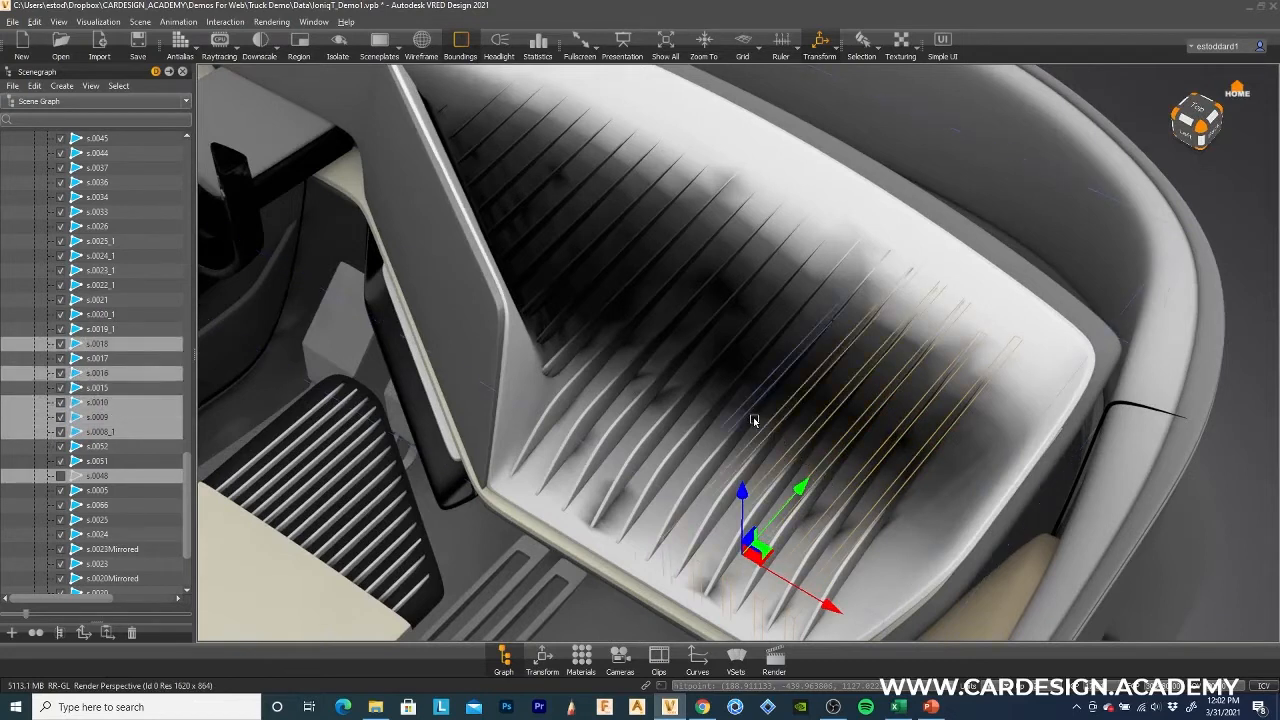
ctrl+click(738, 408)
ctrl+click(718, 396)
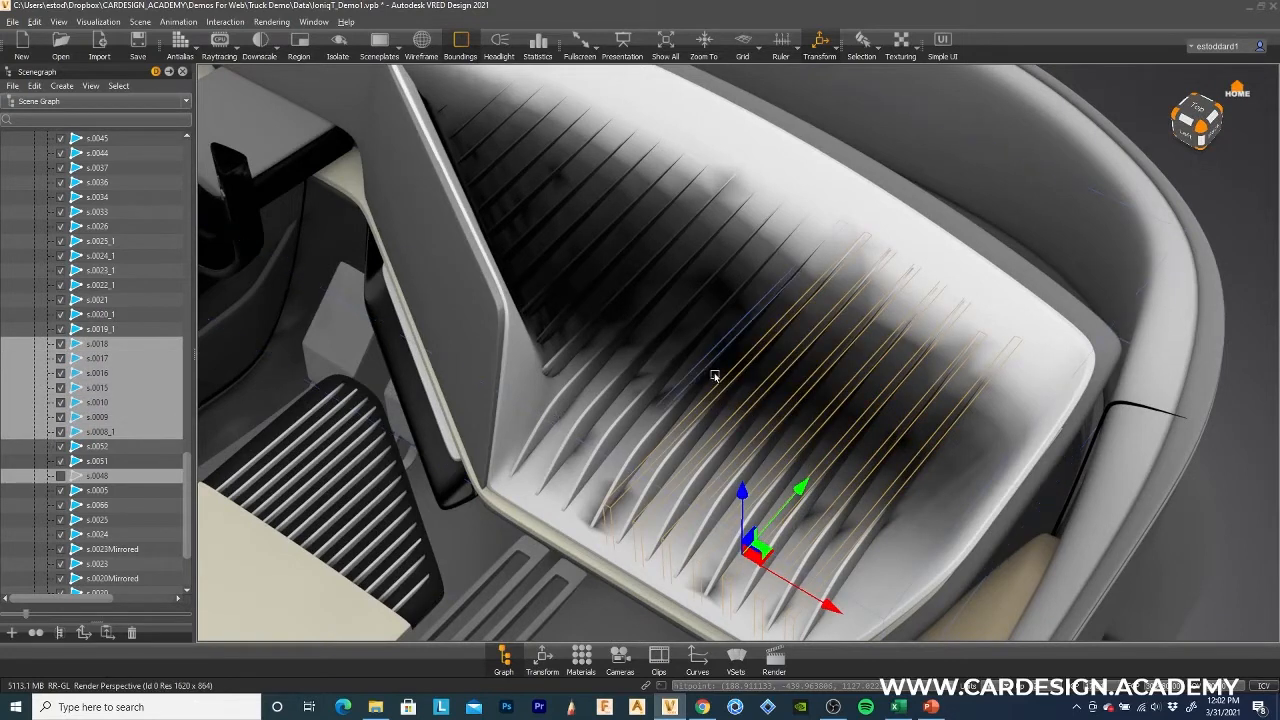
ctrl+click(693, 392)
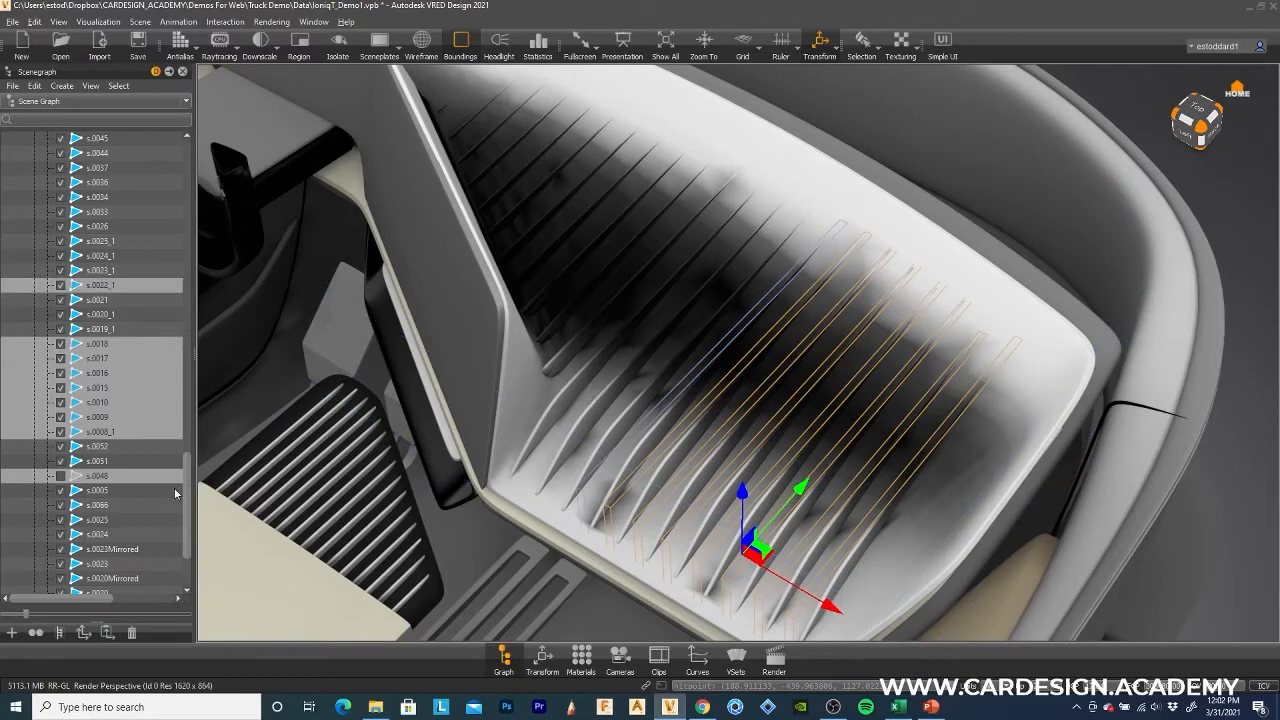
Try to select the dashboard ribs as one range of scene graph nodes, from s.0022_1 to s.0005.
click(118, 288)
shift+click(98, 536)
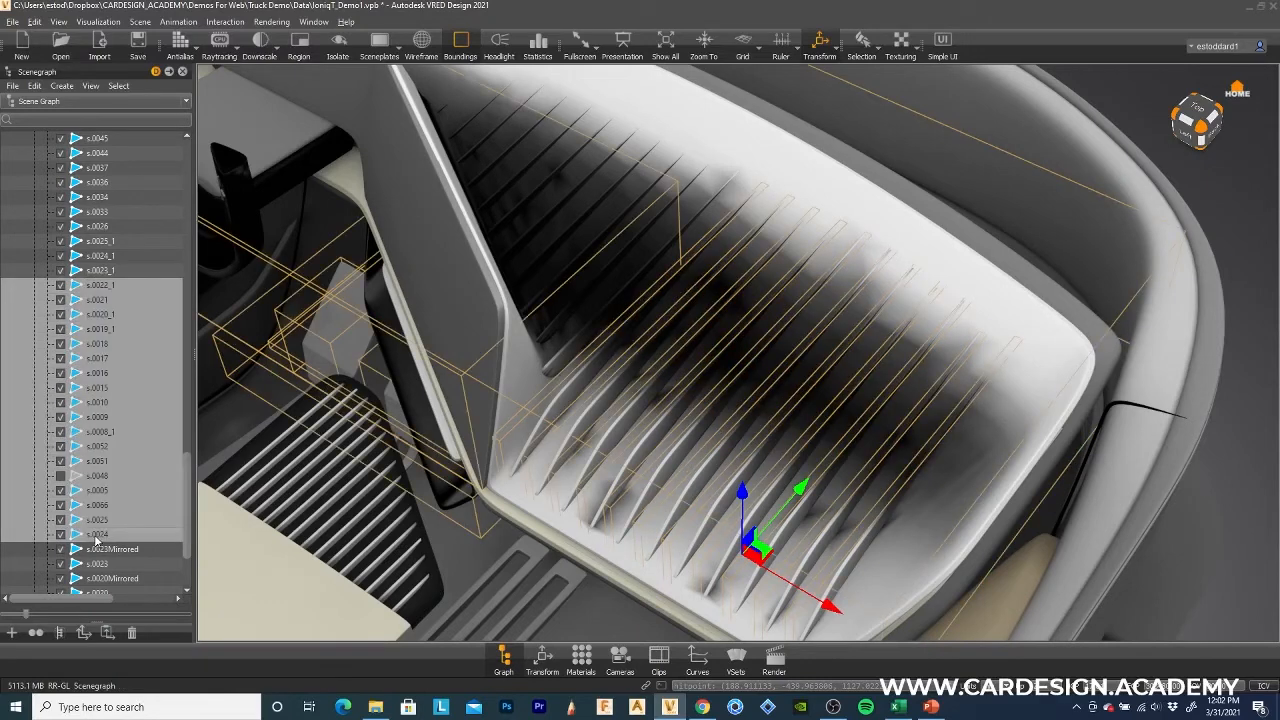
shift+click(101, 522)
shift+click(104, 505)
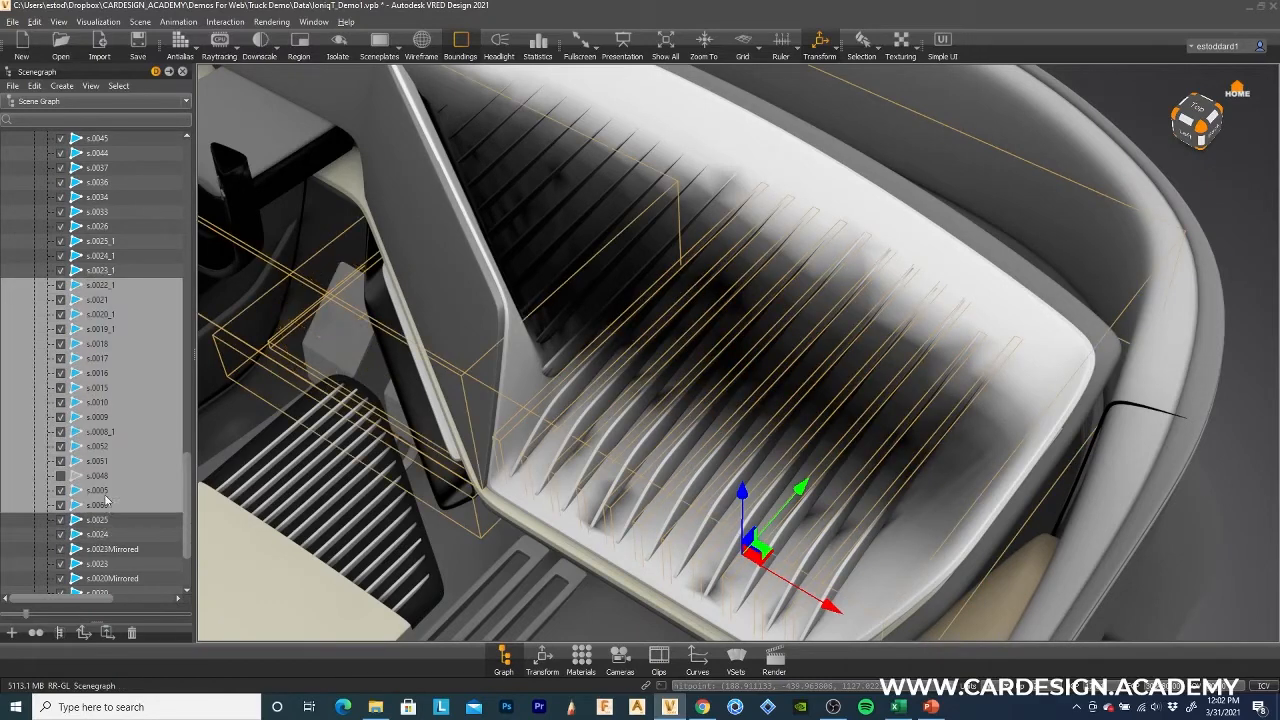
shift+click(104, 490)
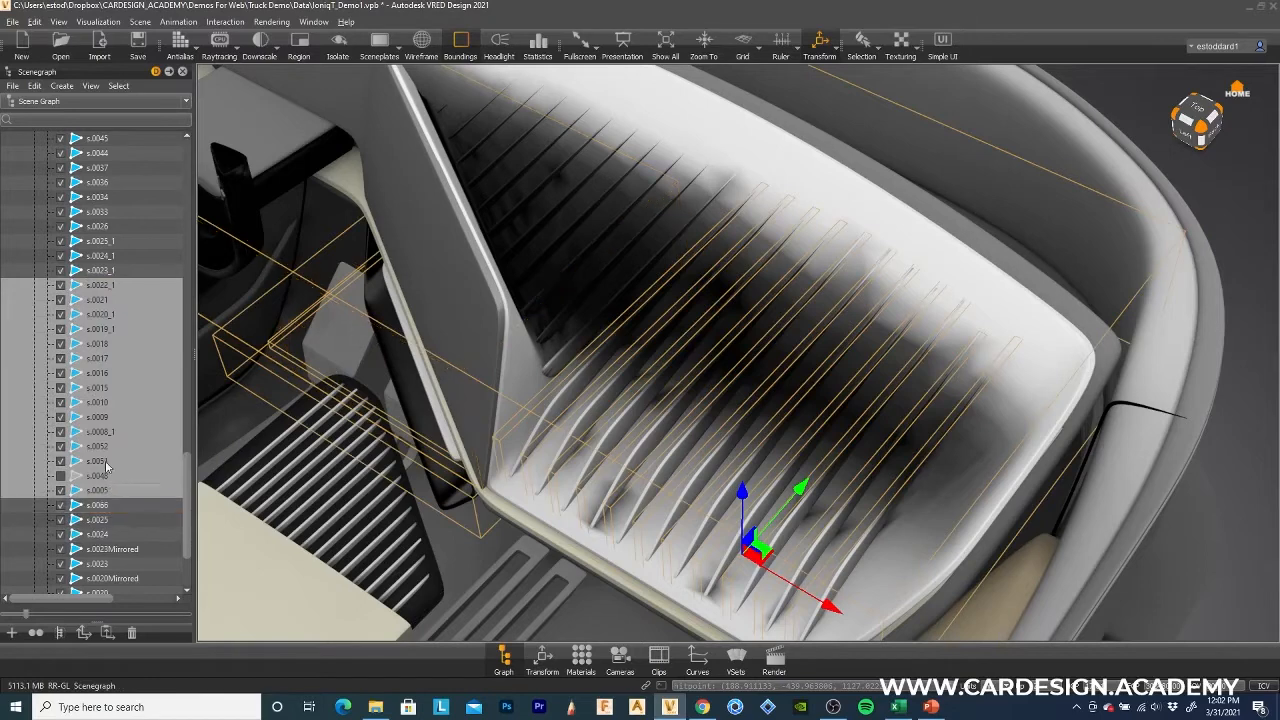
Try to gather every rib across the dashboard surface into one selection directly on the model.
shift+click(879, 516)
shift+click(872, 528)
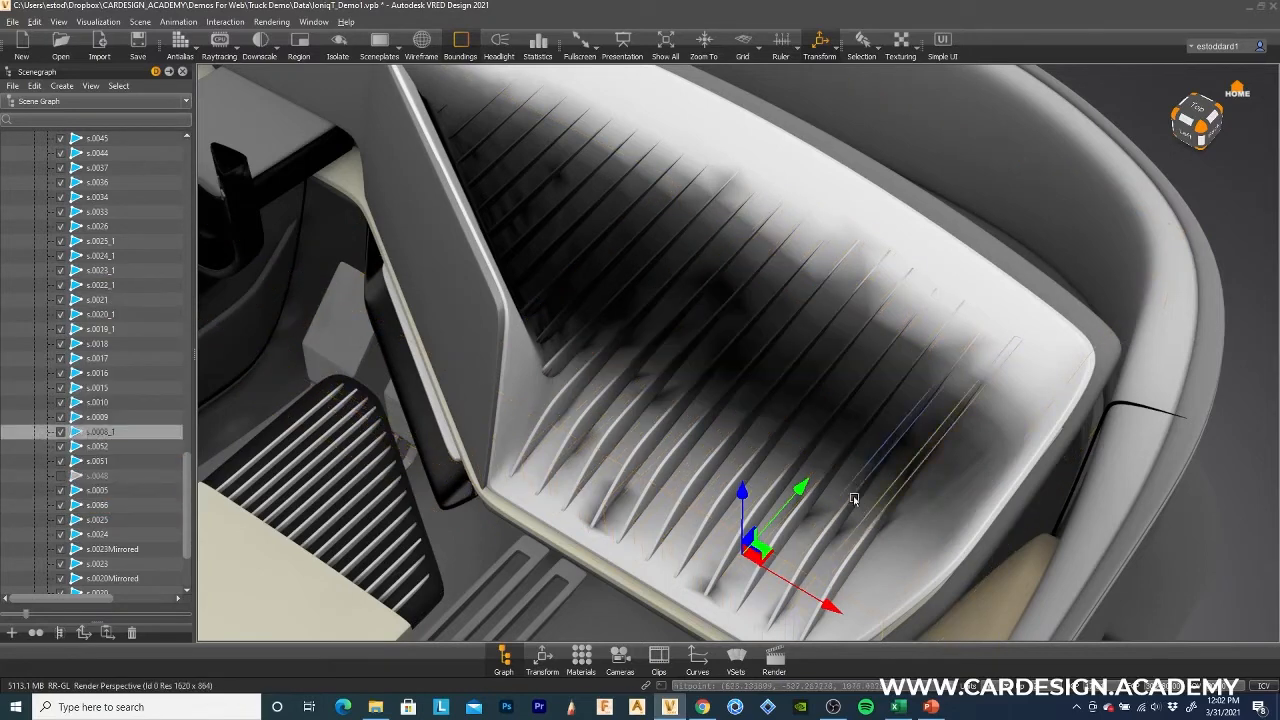
shift+click(848, 490)
shift+click(834, 468)
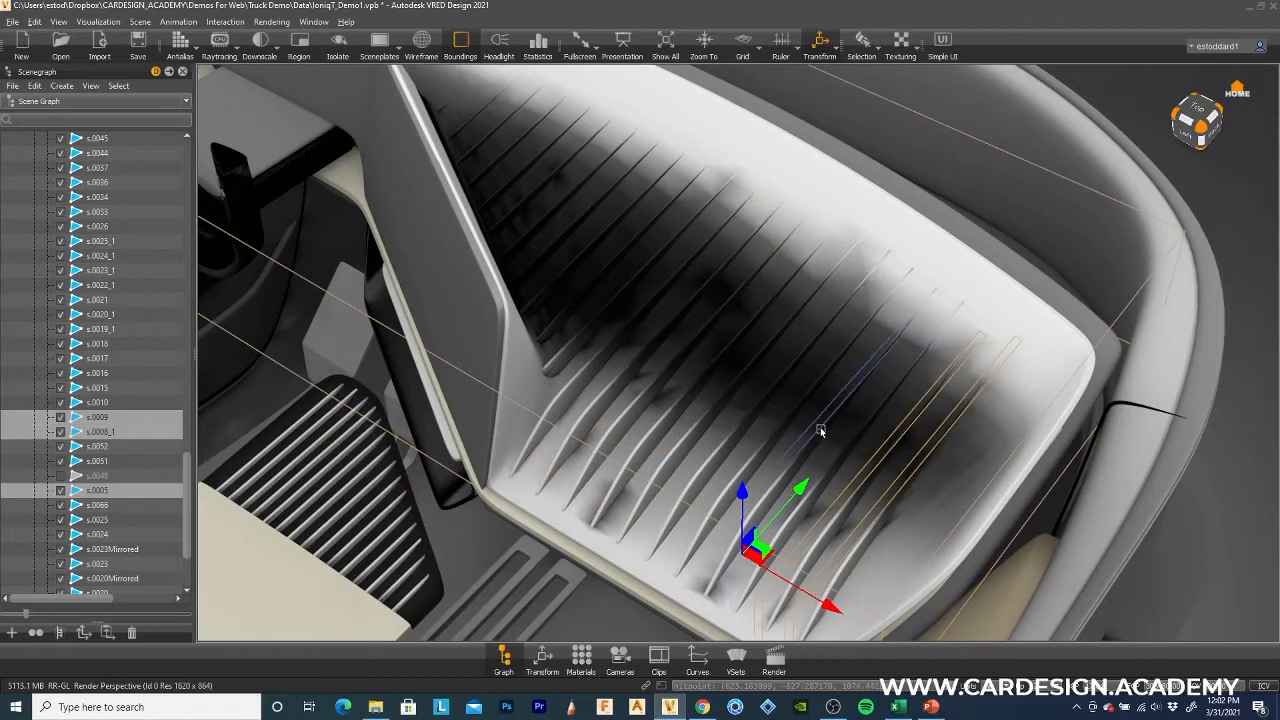
shift+click(820, 428)
shift+click(789, 413)
shift+click(768, 375)
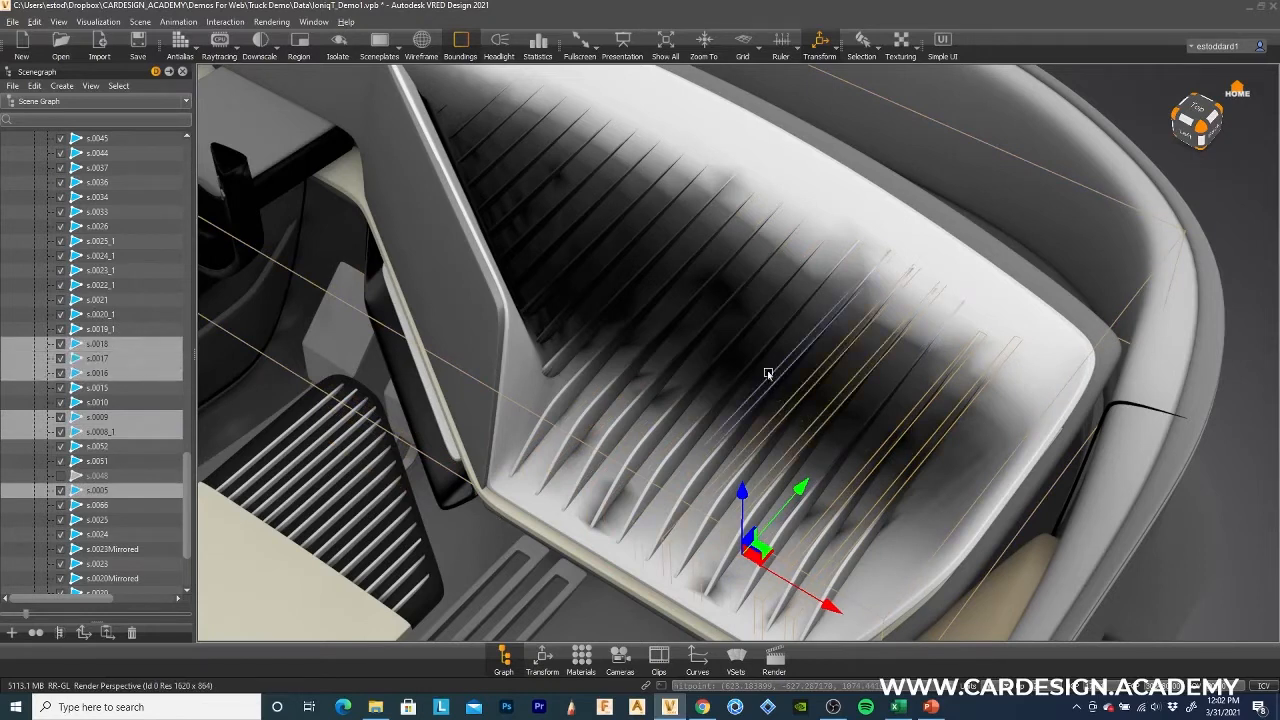
shift+click(758, 362)
shift+click(728, 345)
shift+click(684, 291)
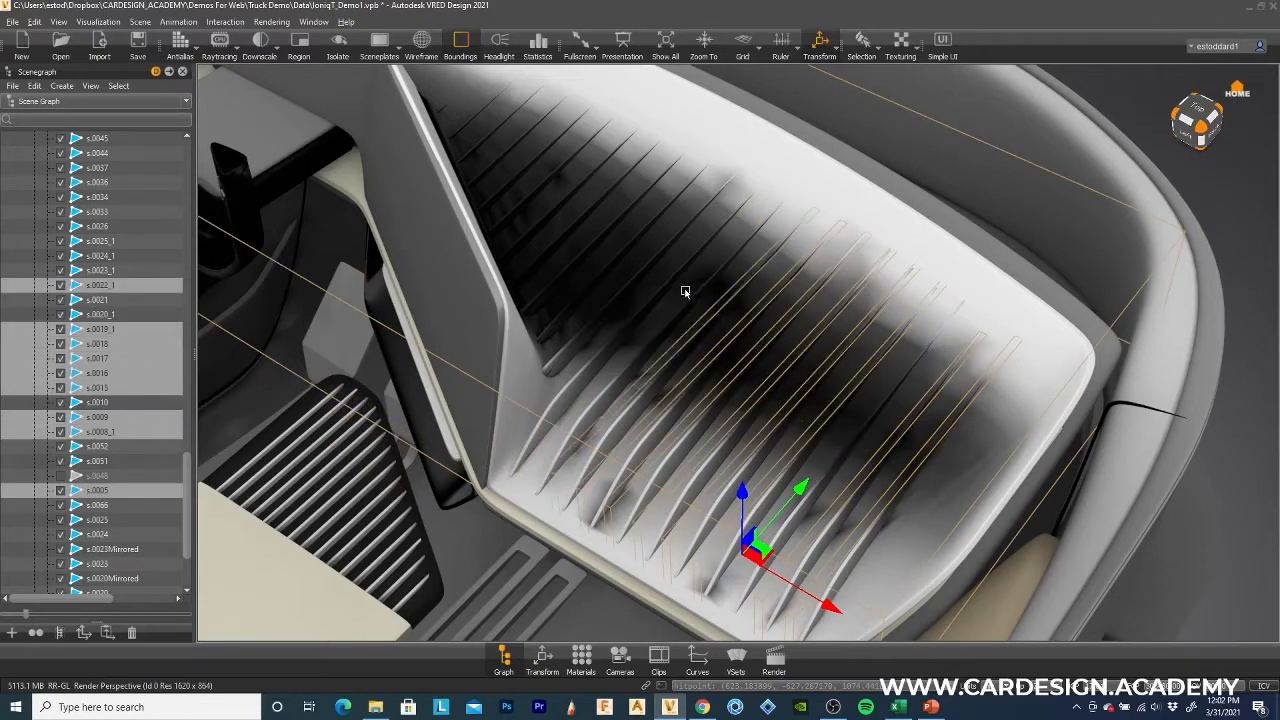
shift+click(682, 305)
shift+click(671, 278)
shift+click(655, 258)
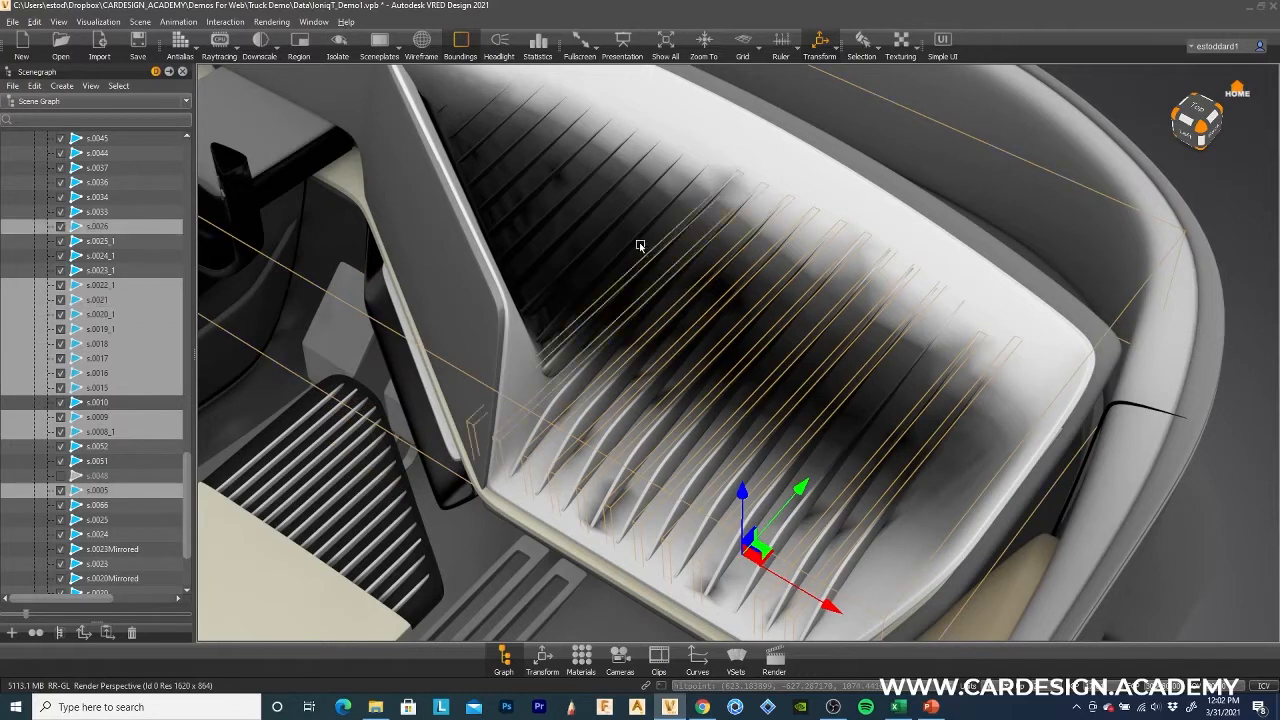
shift+click(620, 240)
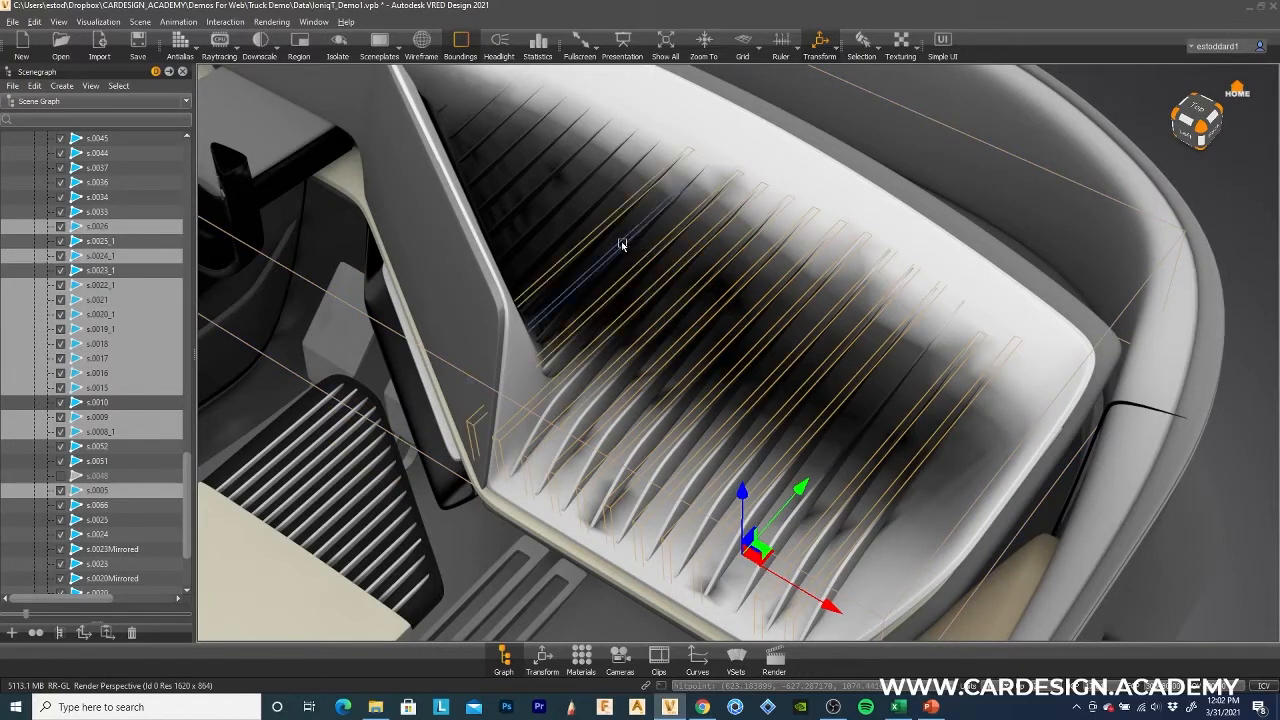
shift+click(602, 224)
shift+click(585, 213)
shift+click(575, 197)
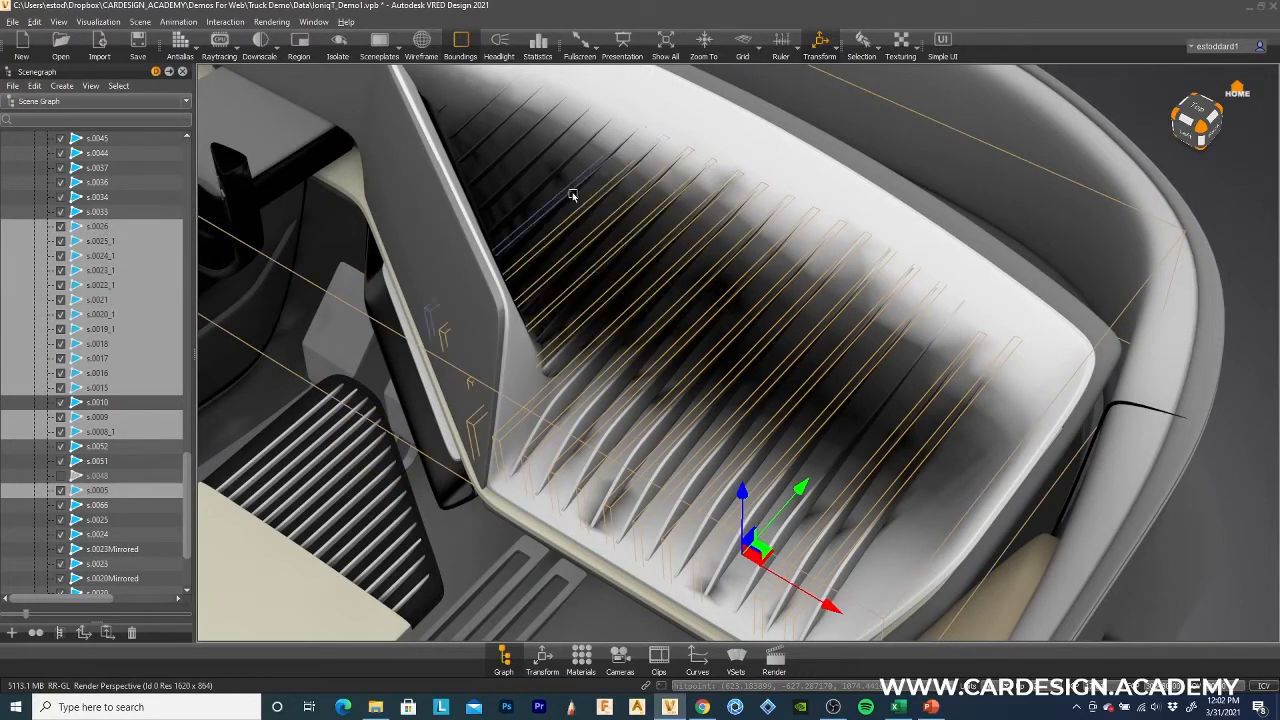
shift+click(560, 188)
shift+click(540, 172)
shift+click(524, 155)
shift+click(505, 138)
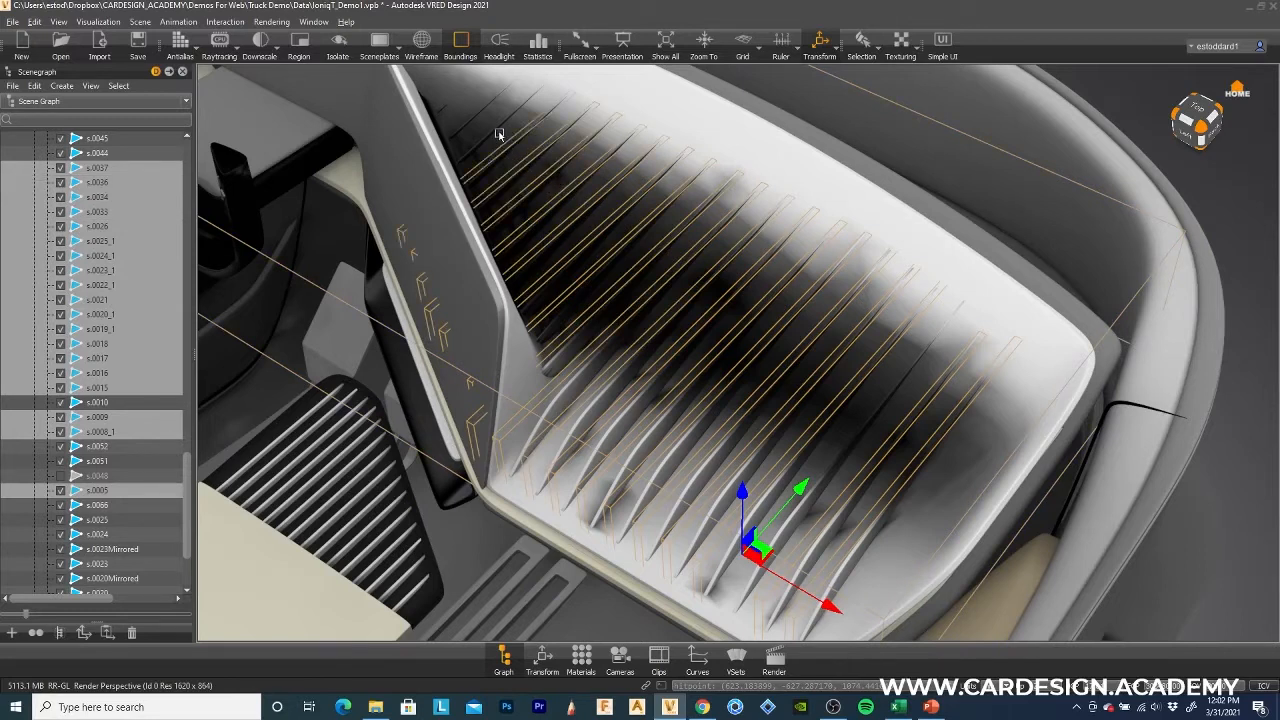
shift+click(494, 127)
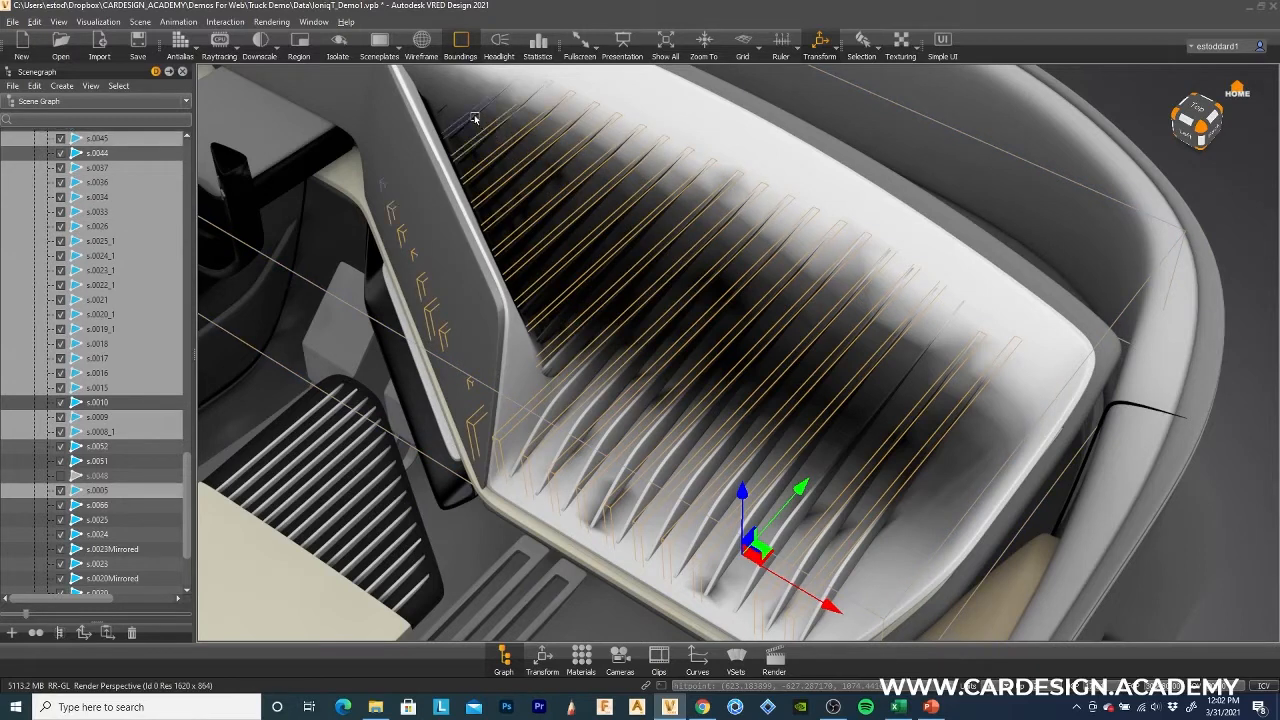
shift+click(474, 118)
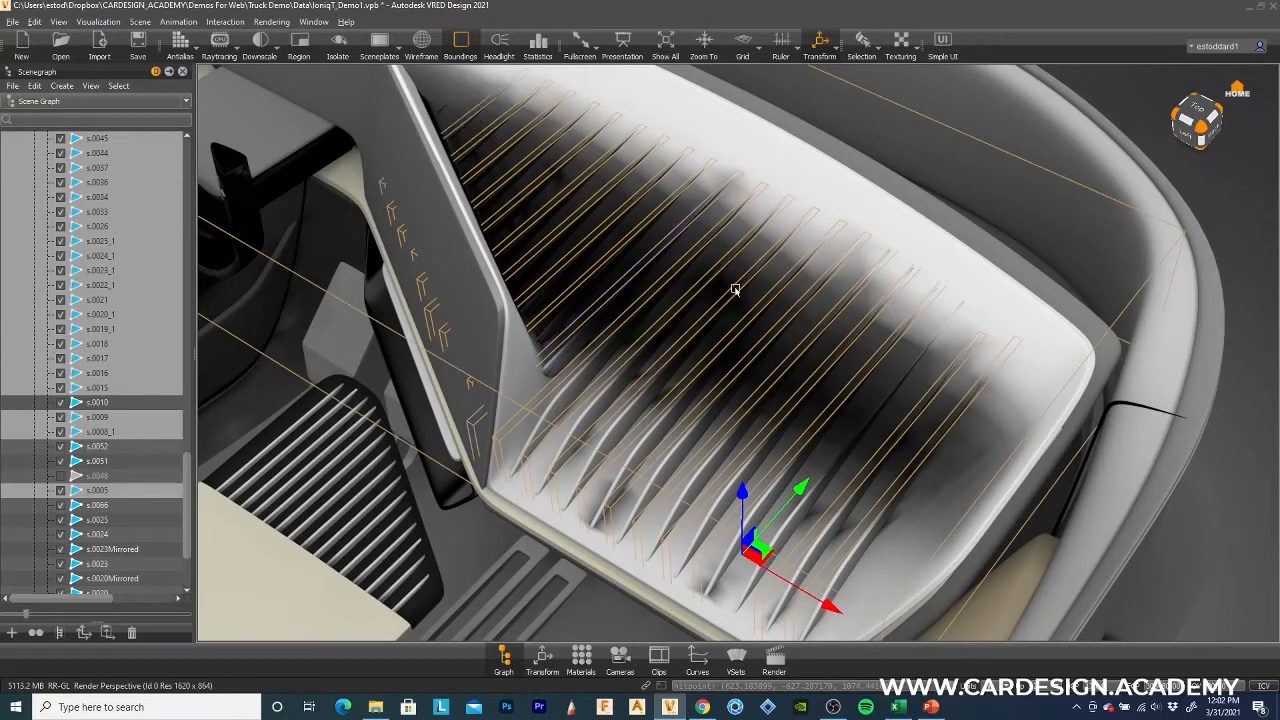
shift+click(864, 435)
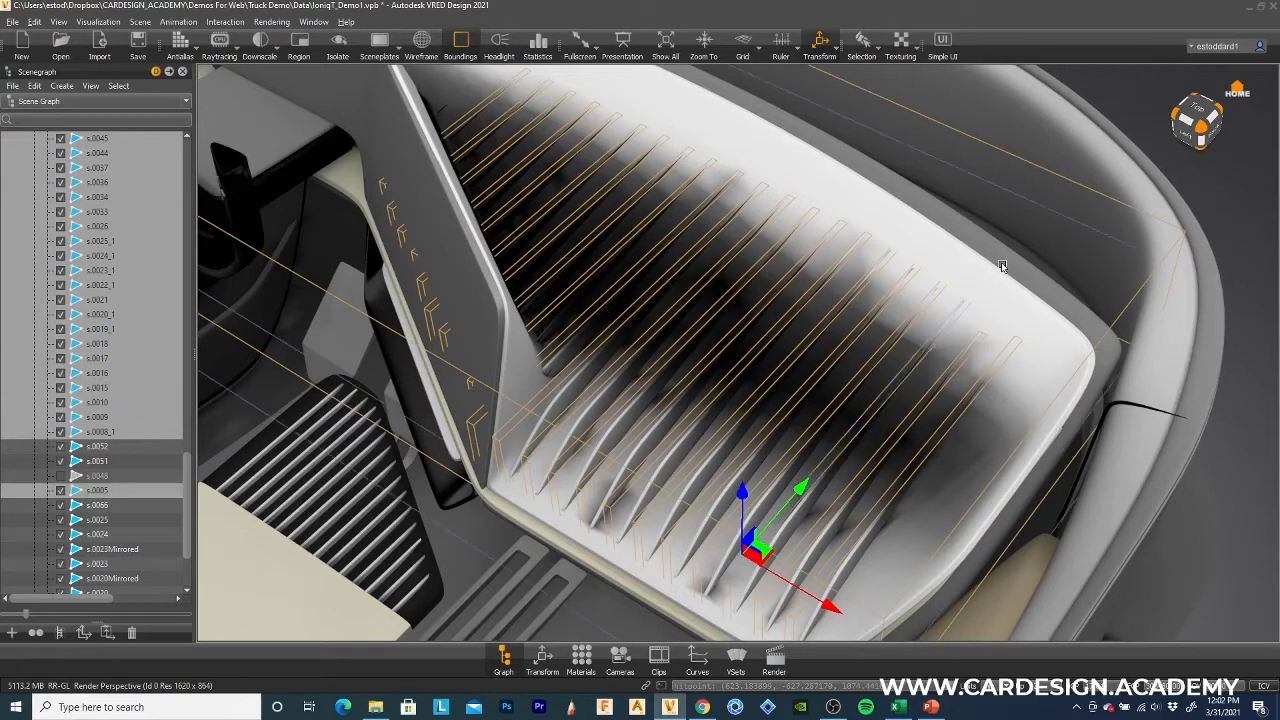
click(1073, 358)
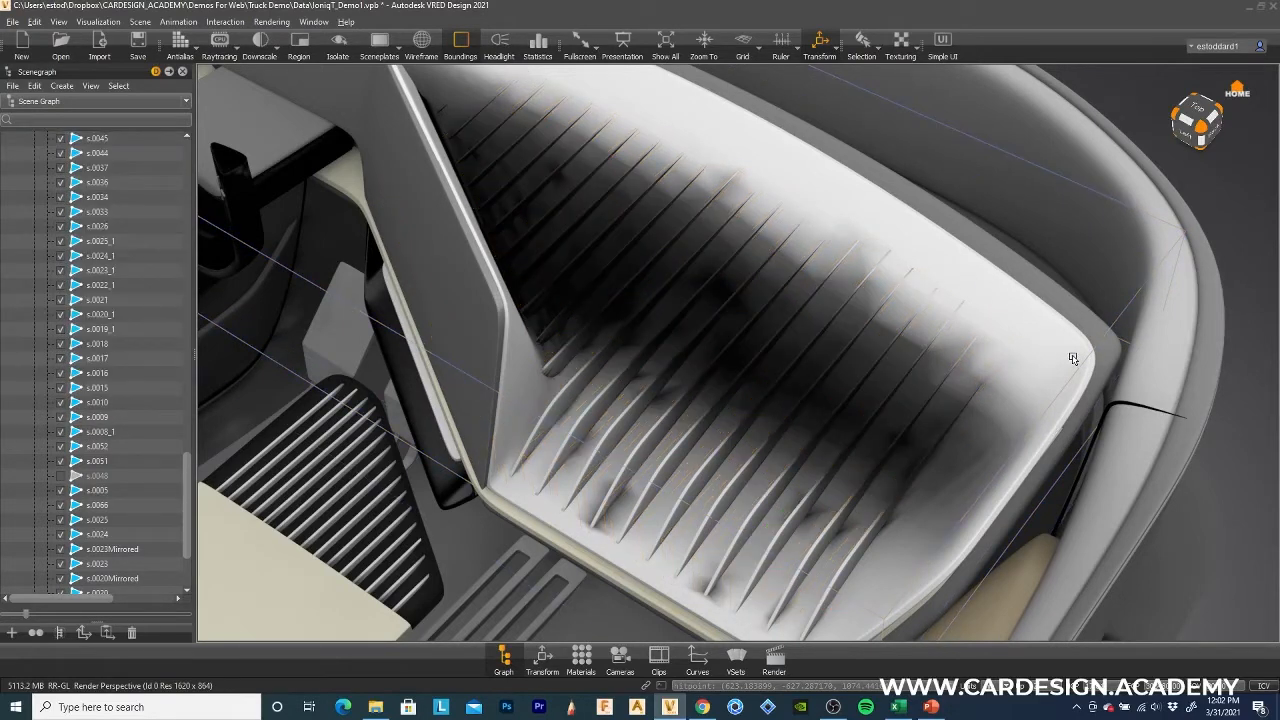
click(957, 416)
shift+click(935, 395)
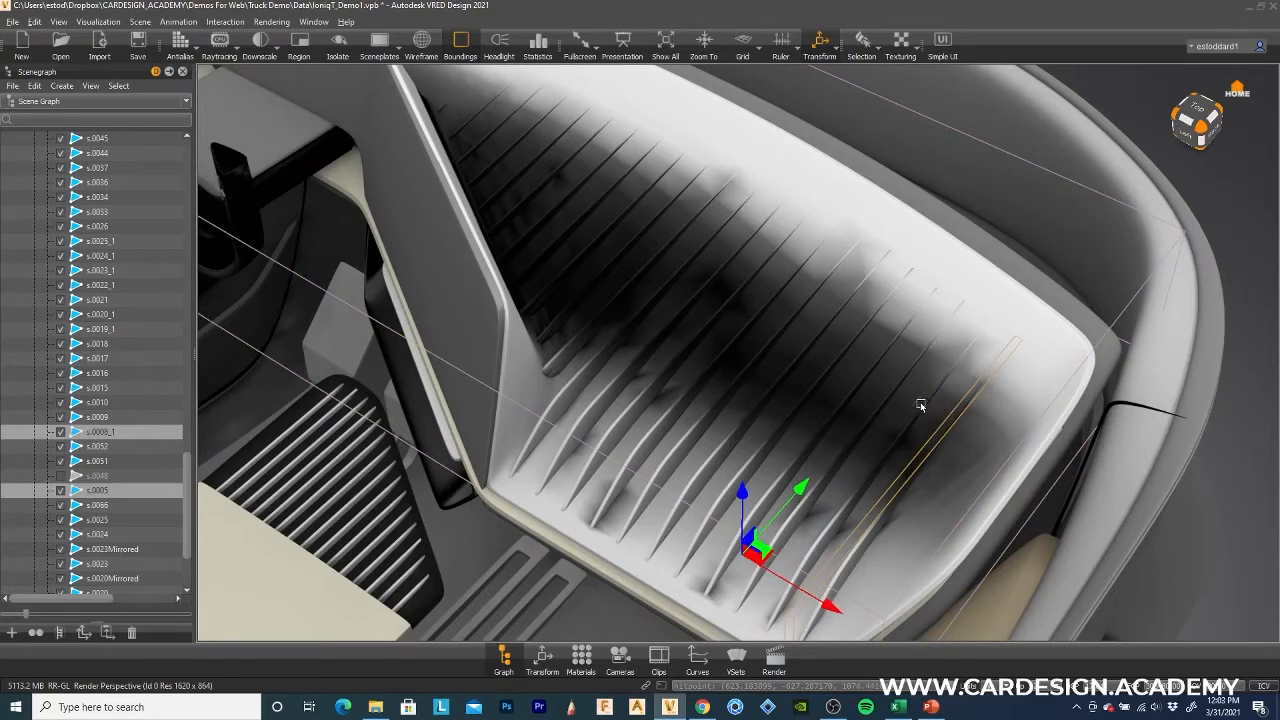
shift+click(914, 405)
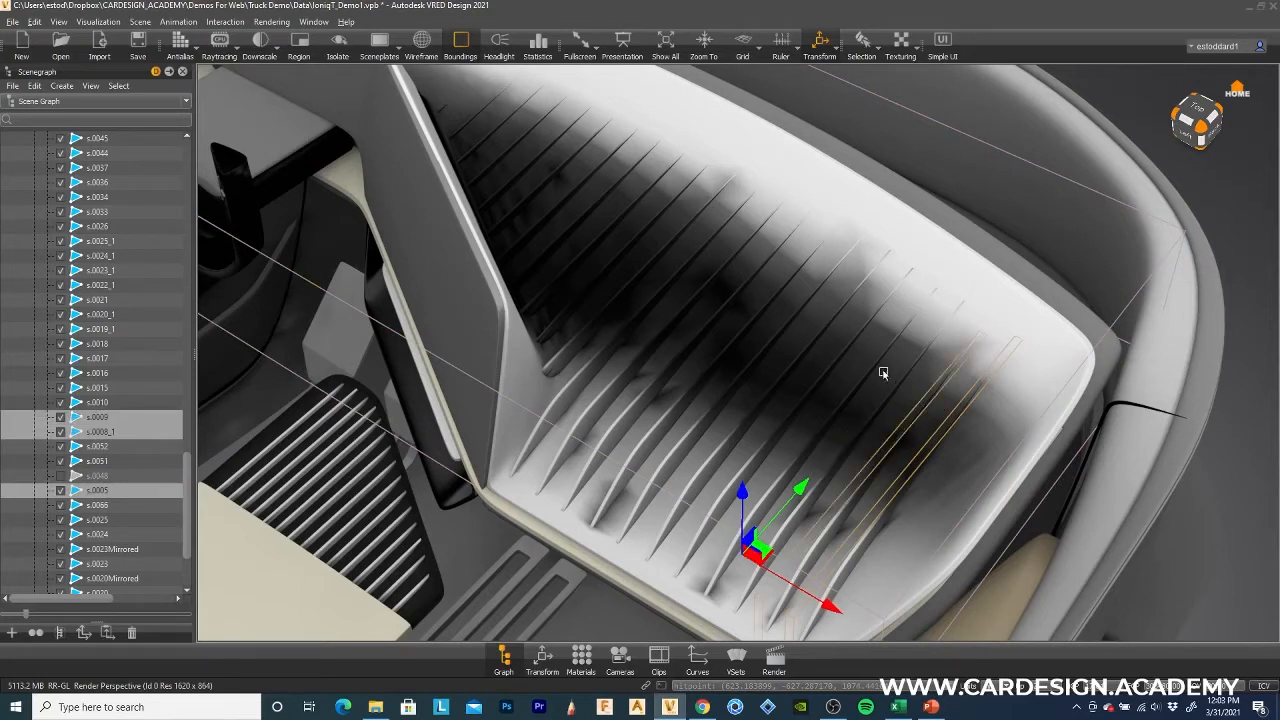
shift+click(1021, 284)
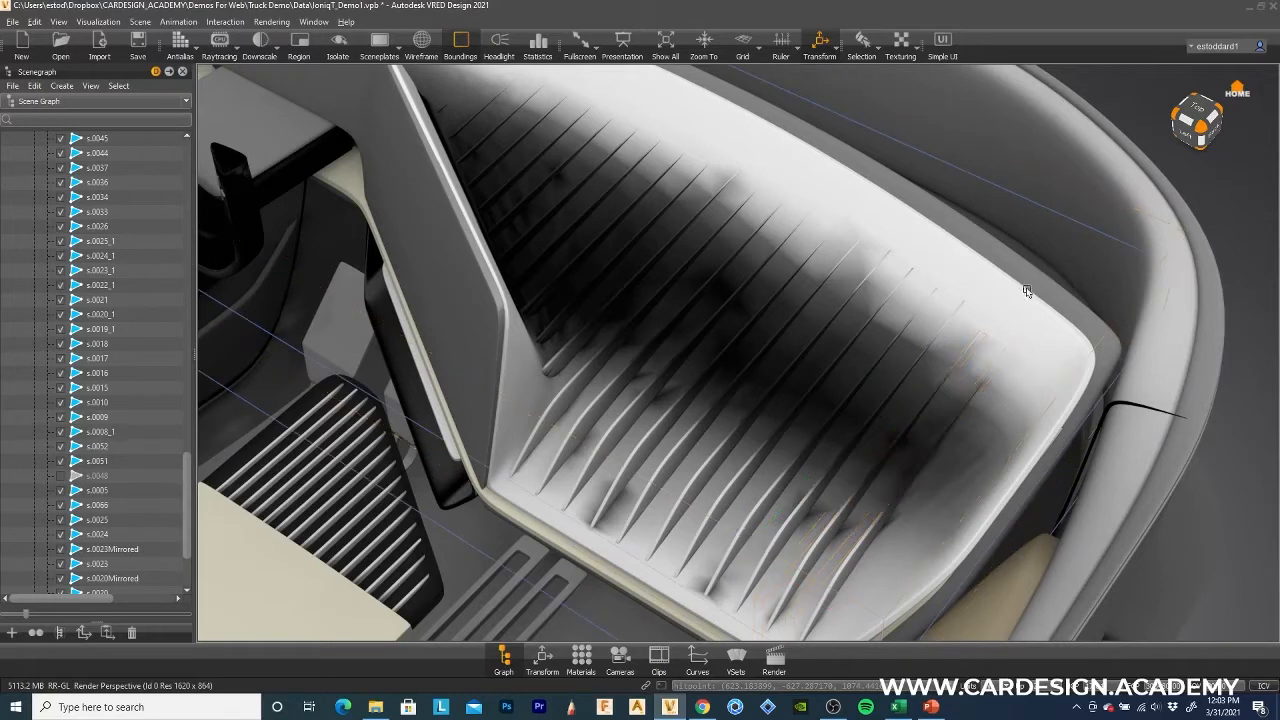
shift+click(837, 234)
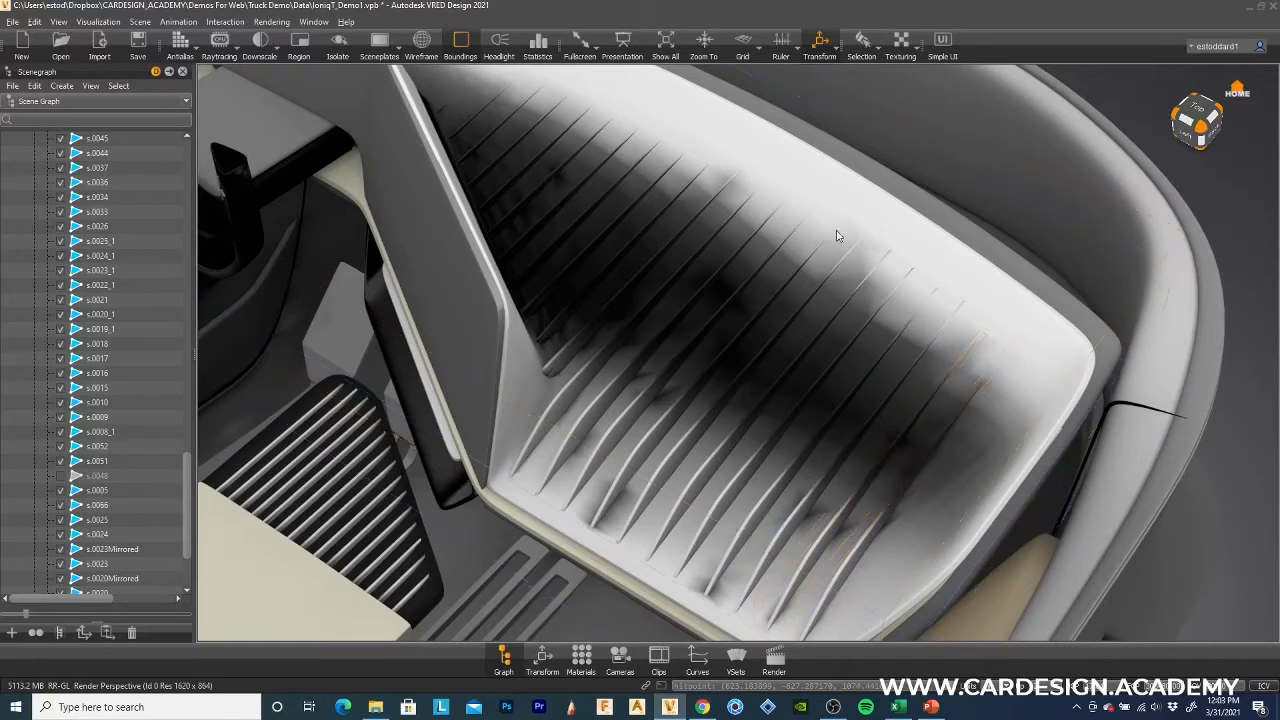
Select all ribs of the dashboard surface together, nodes s.0045 through s.0008_1 plus s.0005, and check the selection in the scene graph.
click(837, 580)
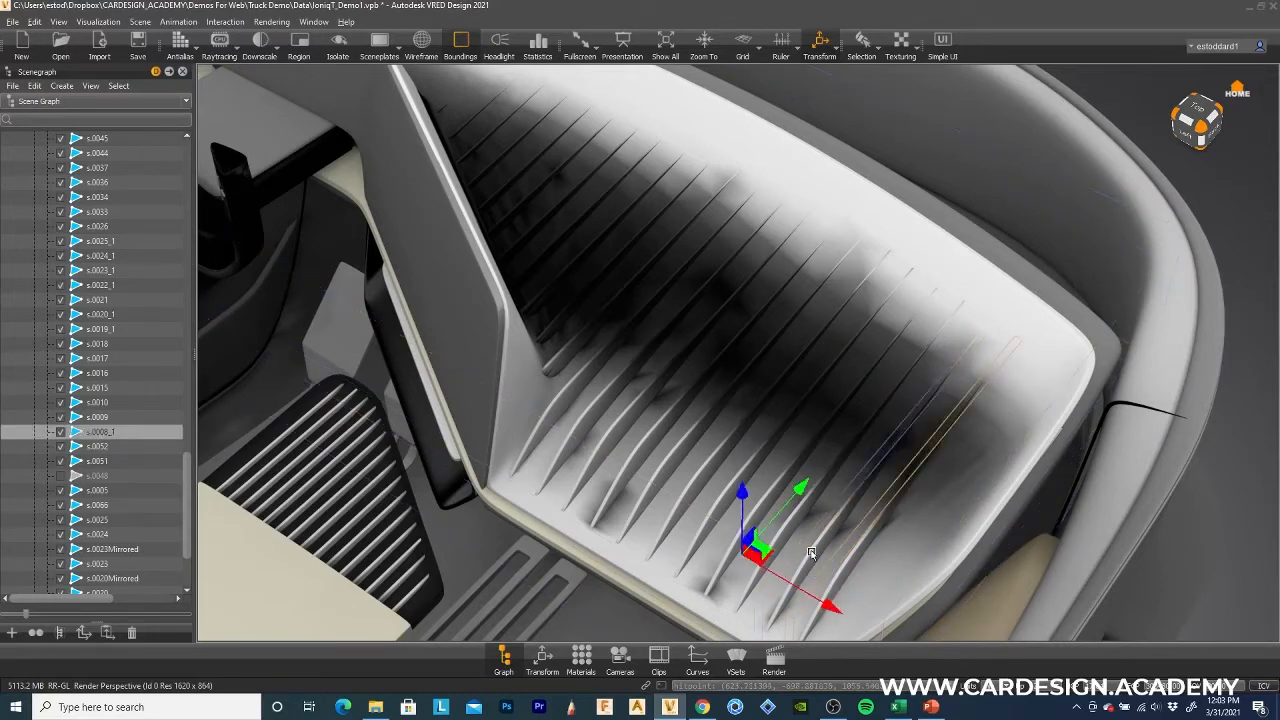
shift+click(812, 552)
shift+click(788, 533)
shift+click(755, 466)
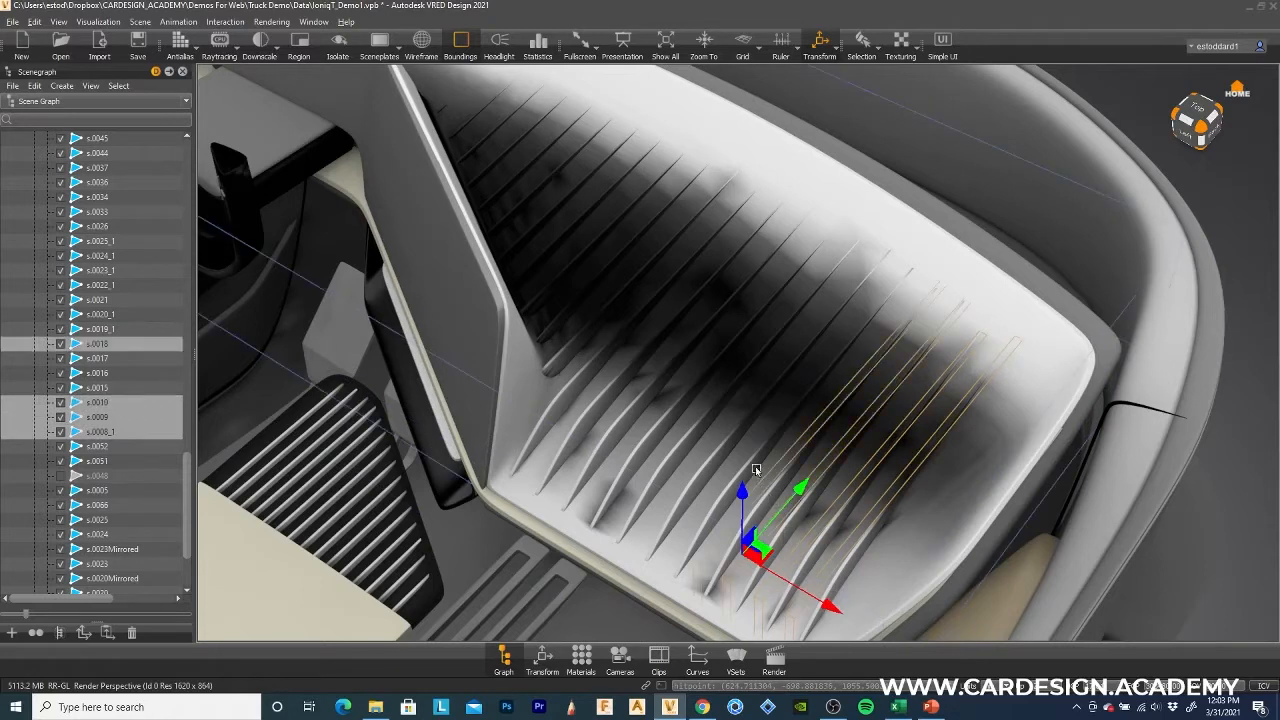
shift+click(740, 434)
shift+click(728, 420)
shift+click(702, 395)
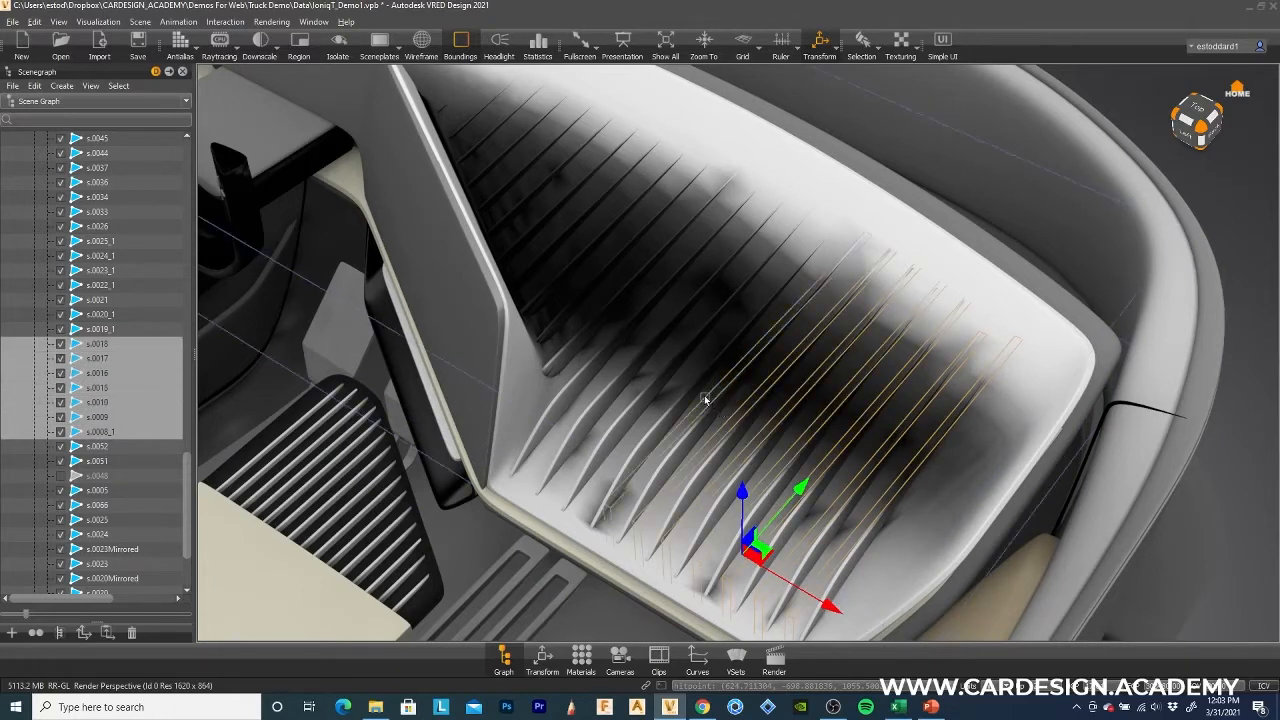
shift+click(680, 366)
shift+click(665, 343)
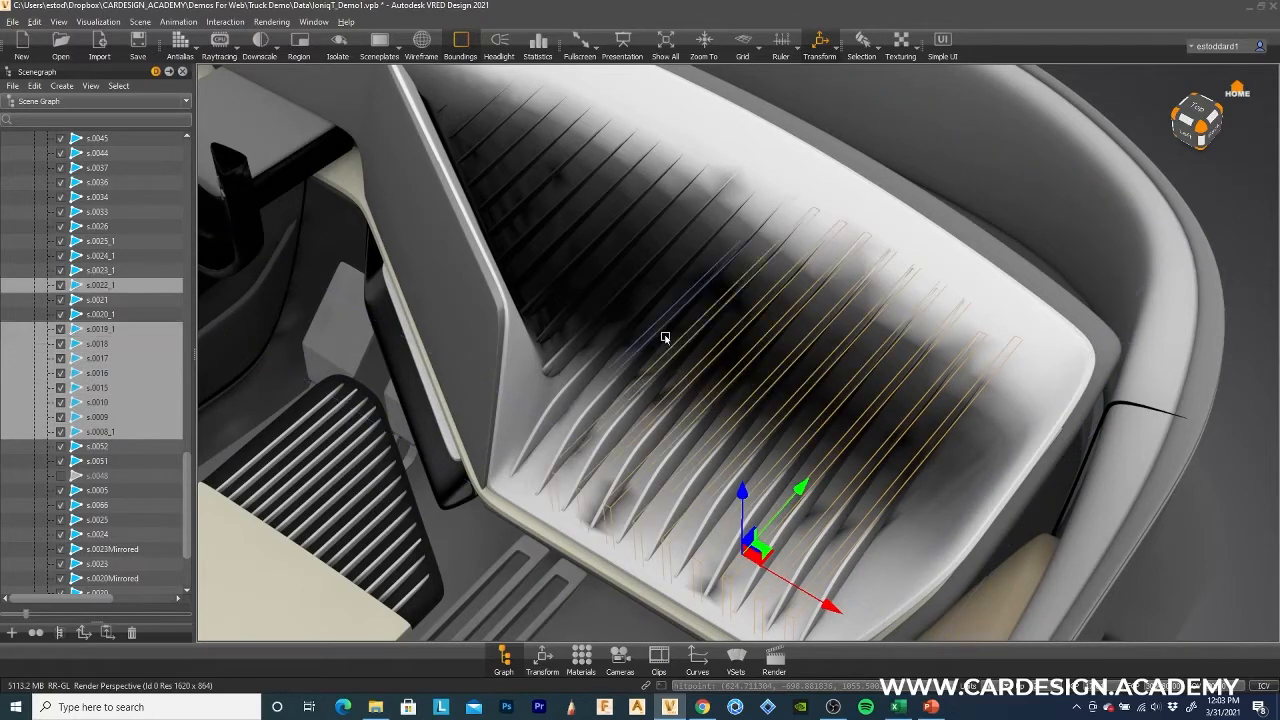
shift+click(658, 326)
shift+click(641, 300)
shift+click(639, 293)
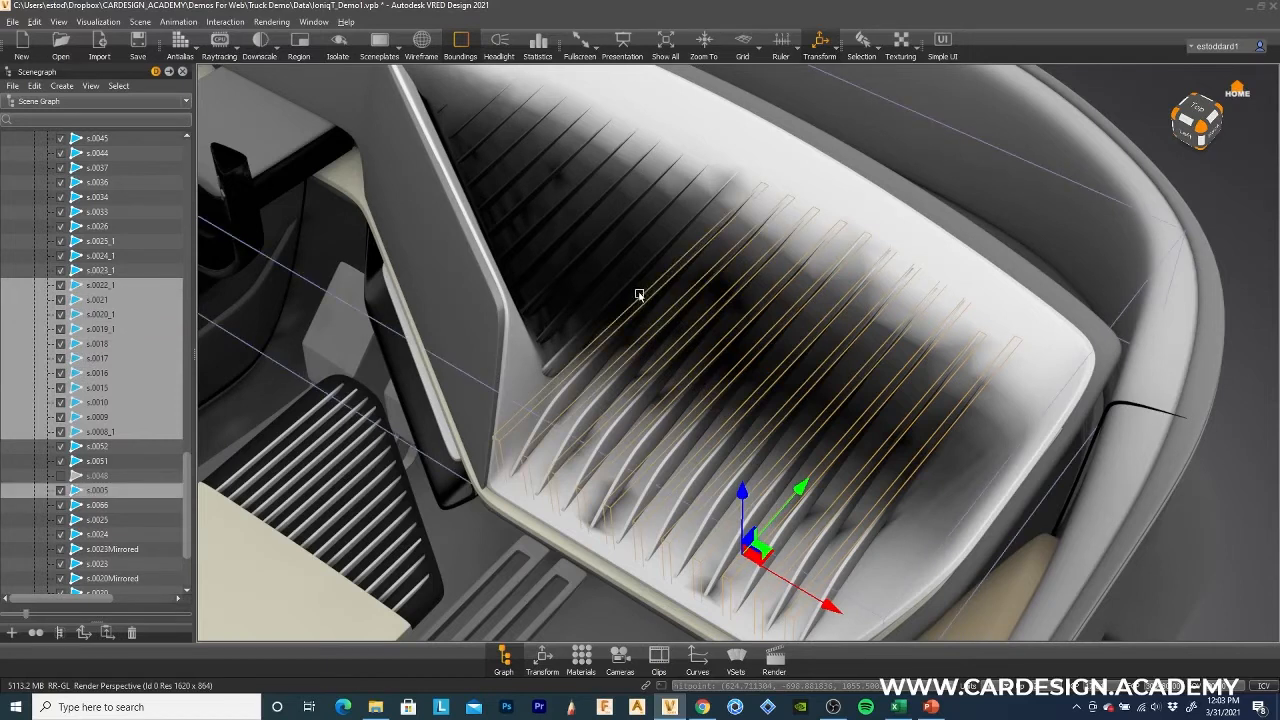
shift+click(614, 275)
shift+click(601, 265)
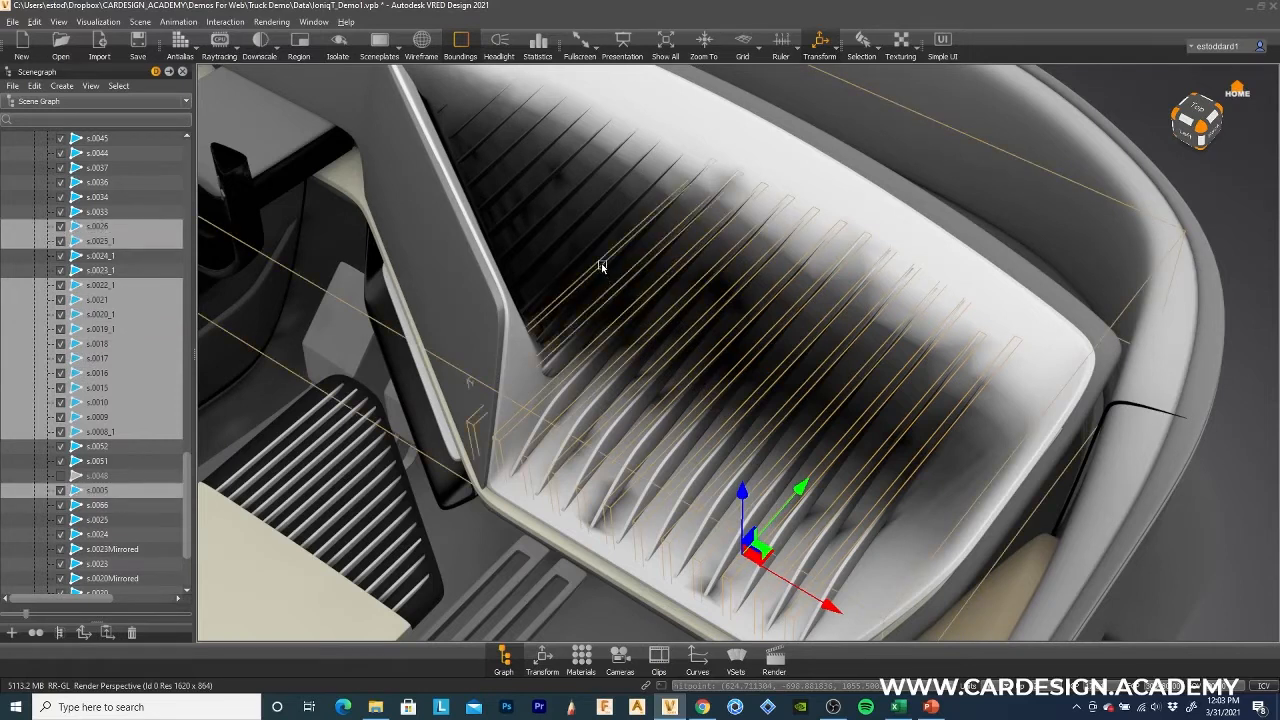
shift+click(585, 258)
shift+click(578, 228)
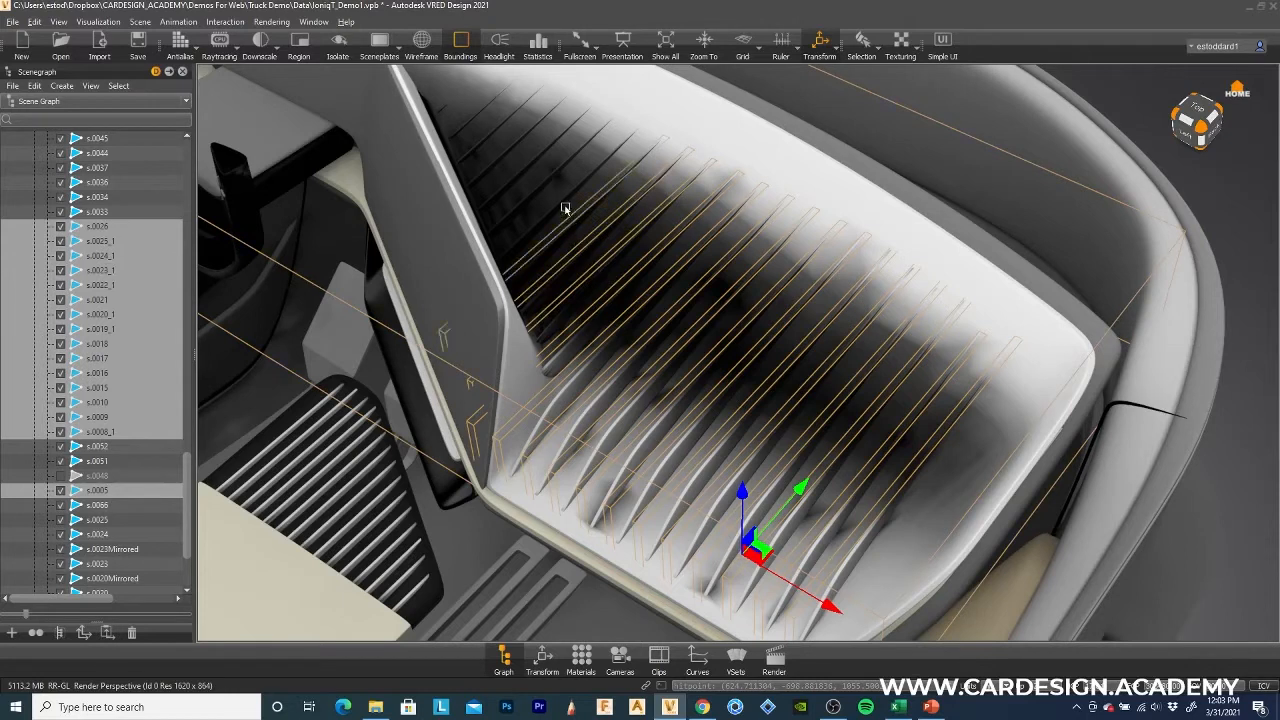
shift+click(556, 190)
shift+click(545, 175)
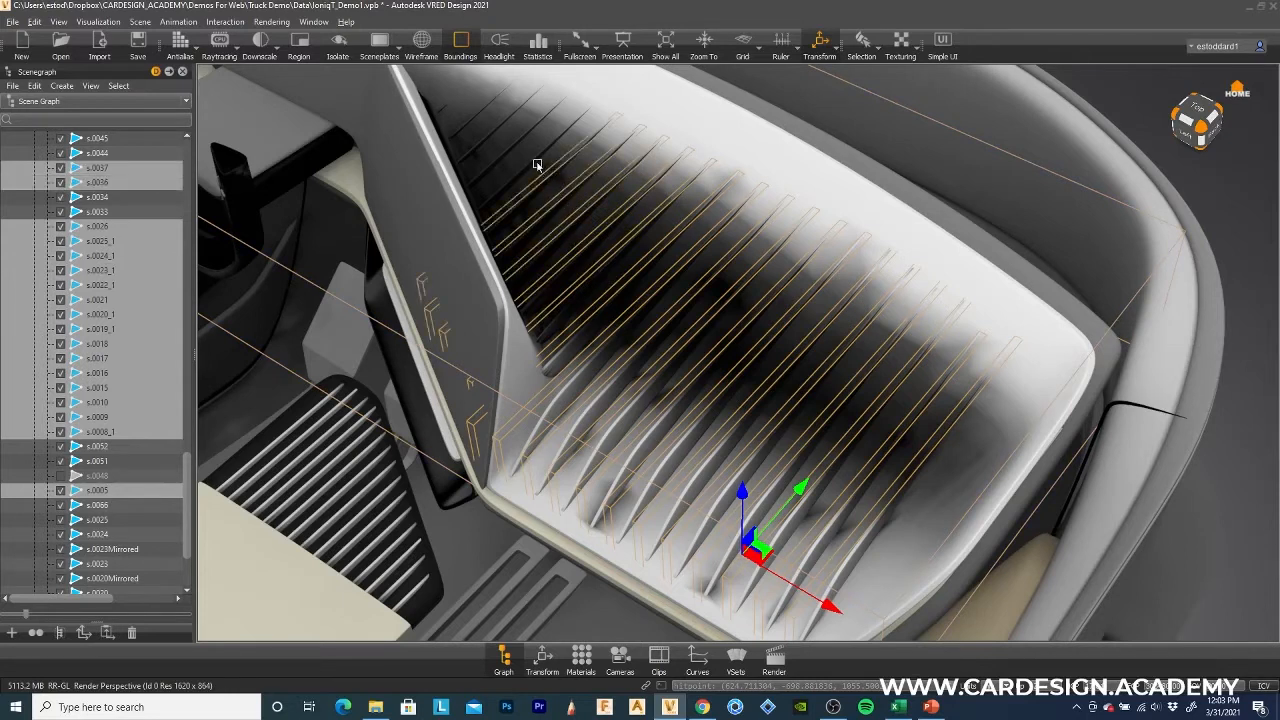
shift+click(487, 153)
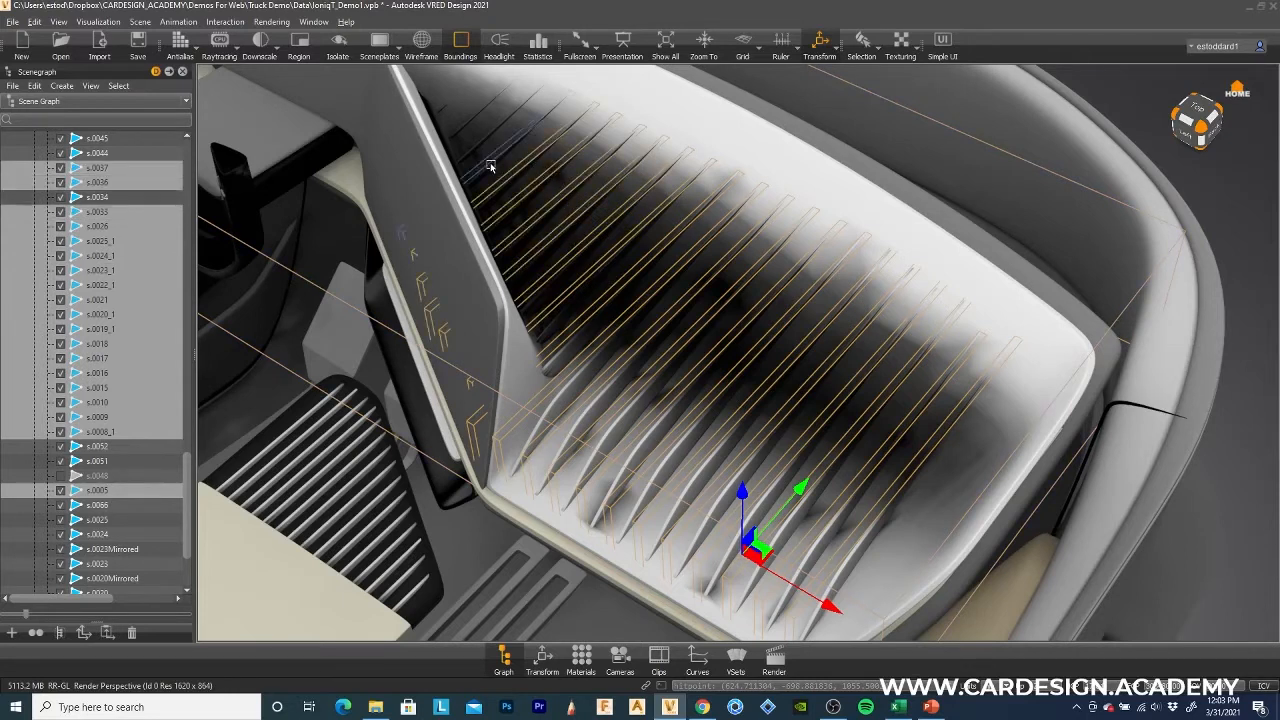
shift+click(490, 162)
shift+click(466, 112)
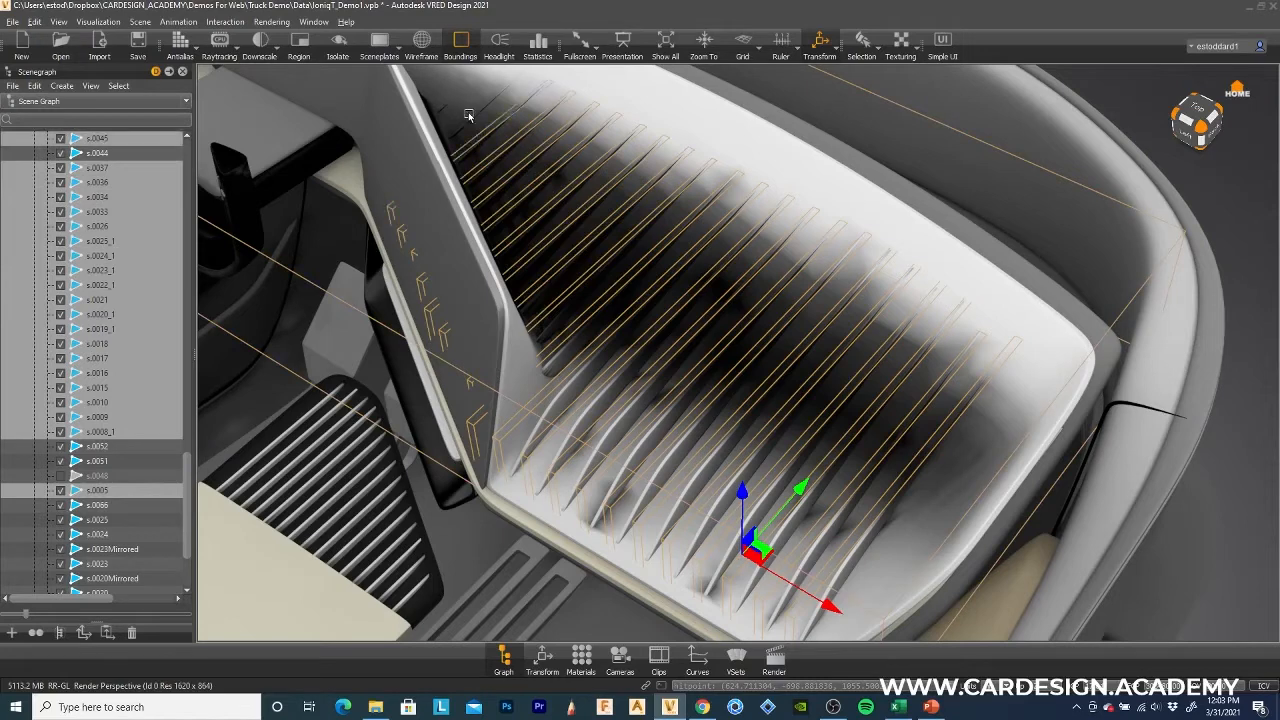
shift+click(466, 120)
click(466, 122)
scroll(135, 520, up, 2)
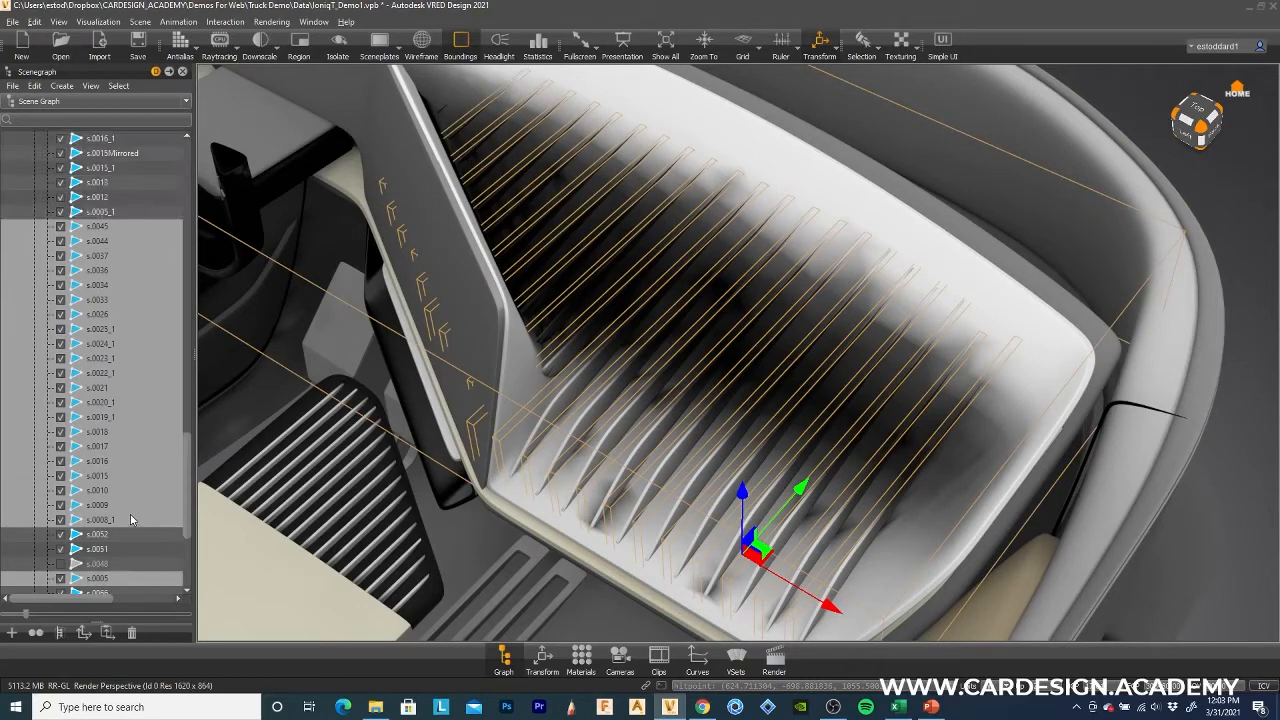
scroll(115, 536, down, 4)
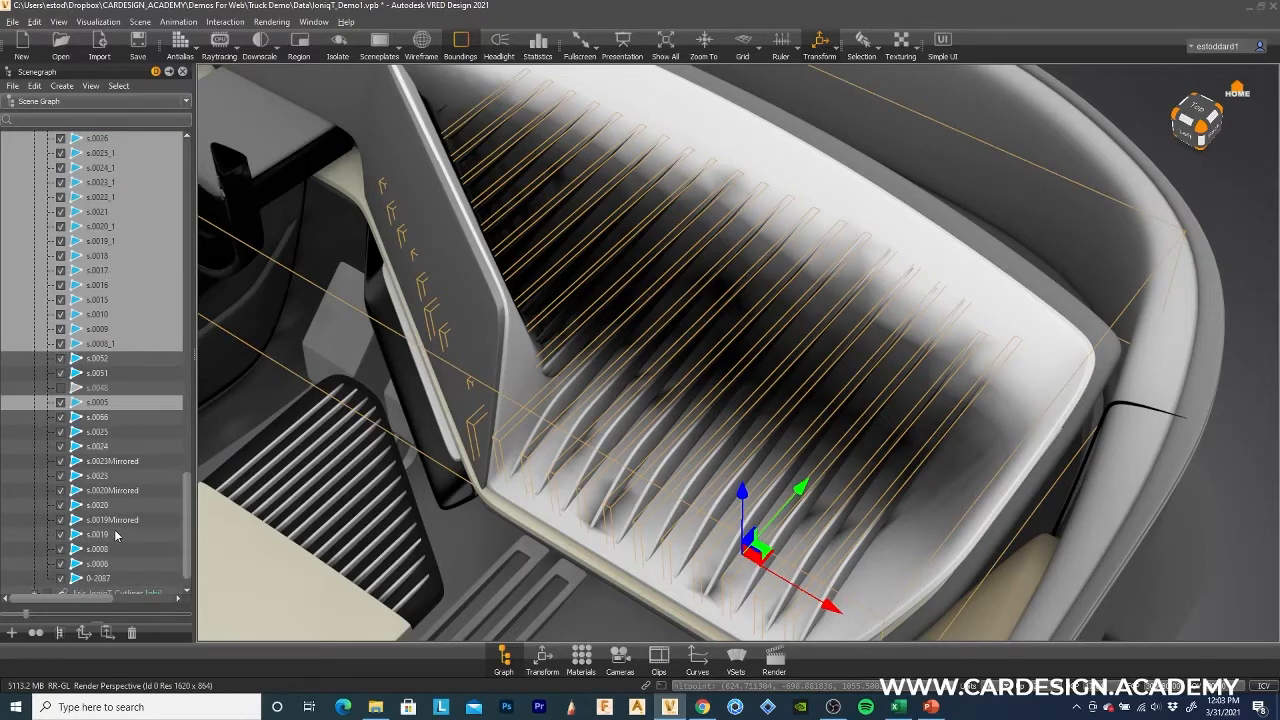
Create a new group at the end of the interior nodes and name it Ribs, accepting the duplicate name.
scroll(115, 536, up, 4)
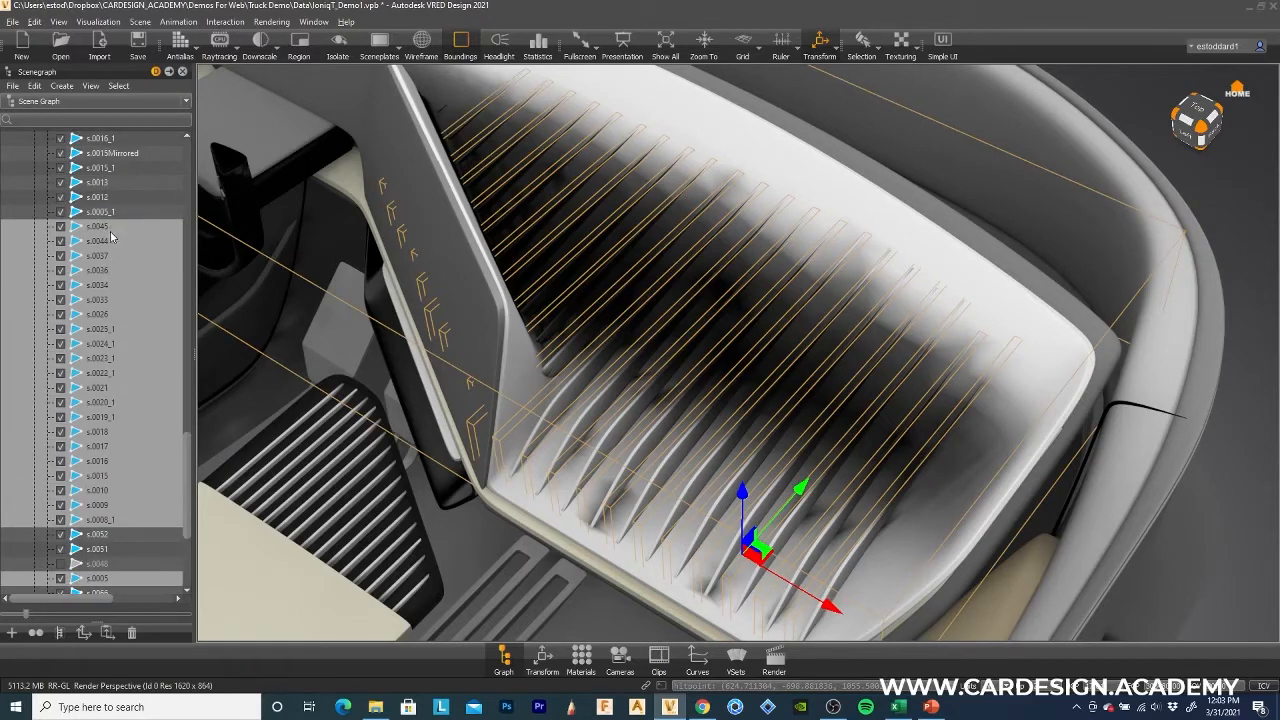
scroll(122, 534, down, 5)
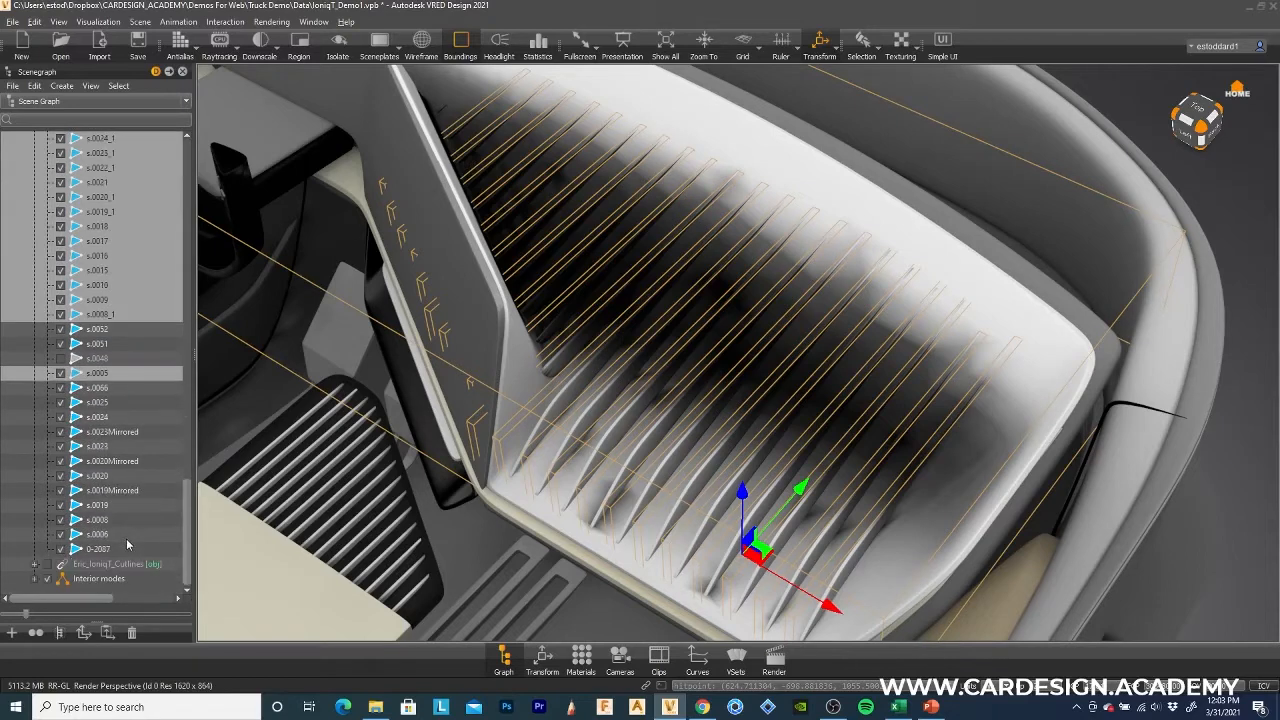
right_click(133, 554)
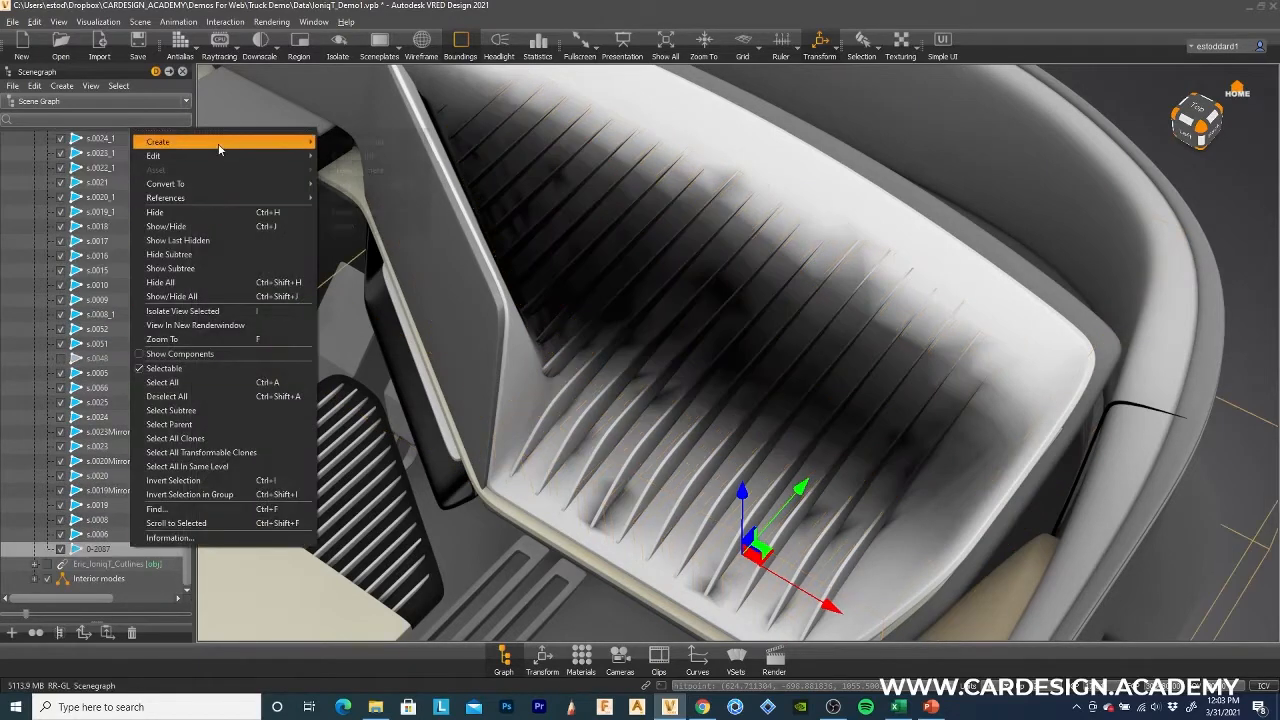
mouse_move(300, 142)
click(342, 184)
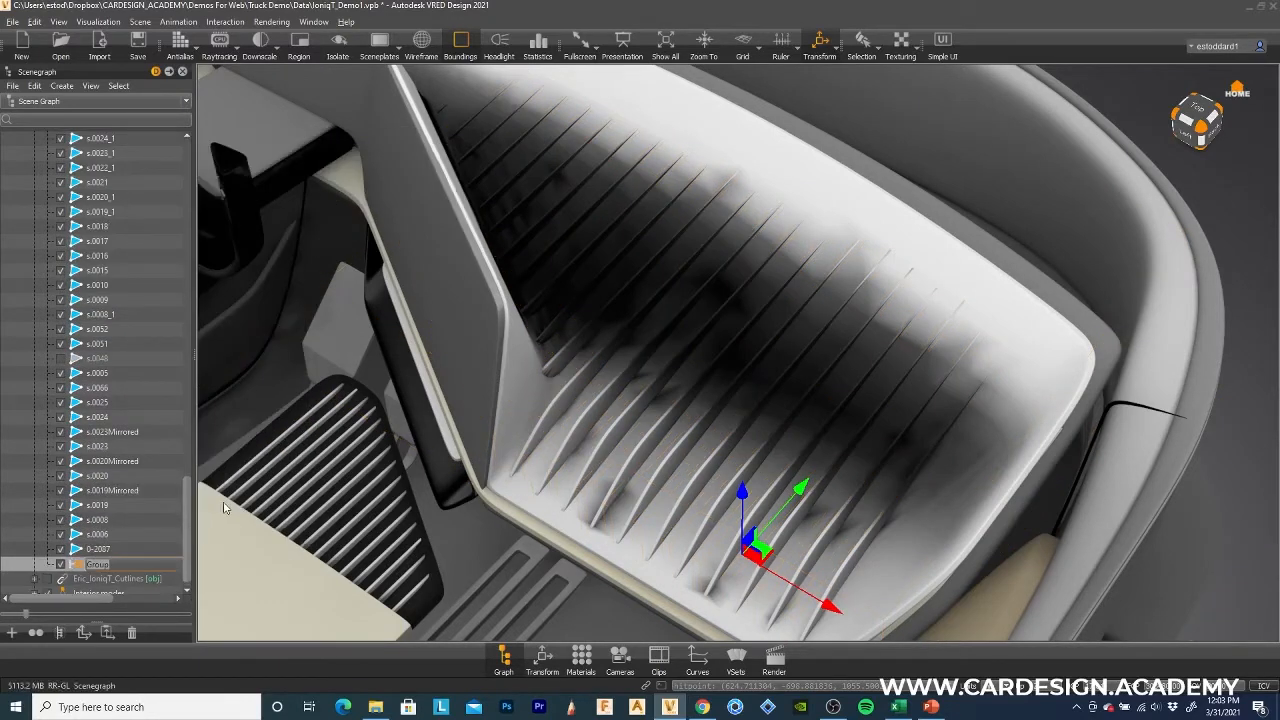
text(Ribs)
key(Return)
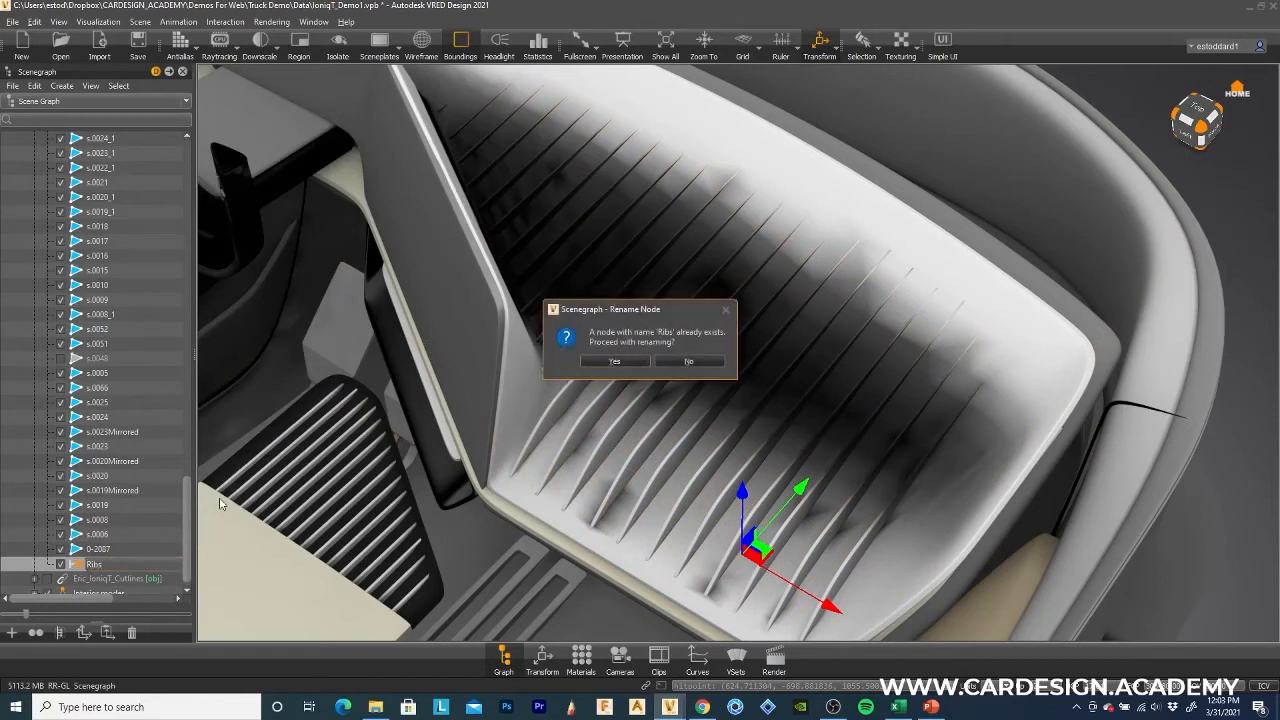
click(612, 360)
Move all dashboard rib nodes from s.0045 through s.0008_1 into the new Ribs group.
scroll(117, 415, up, 3)
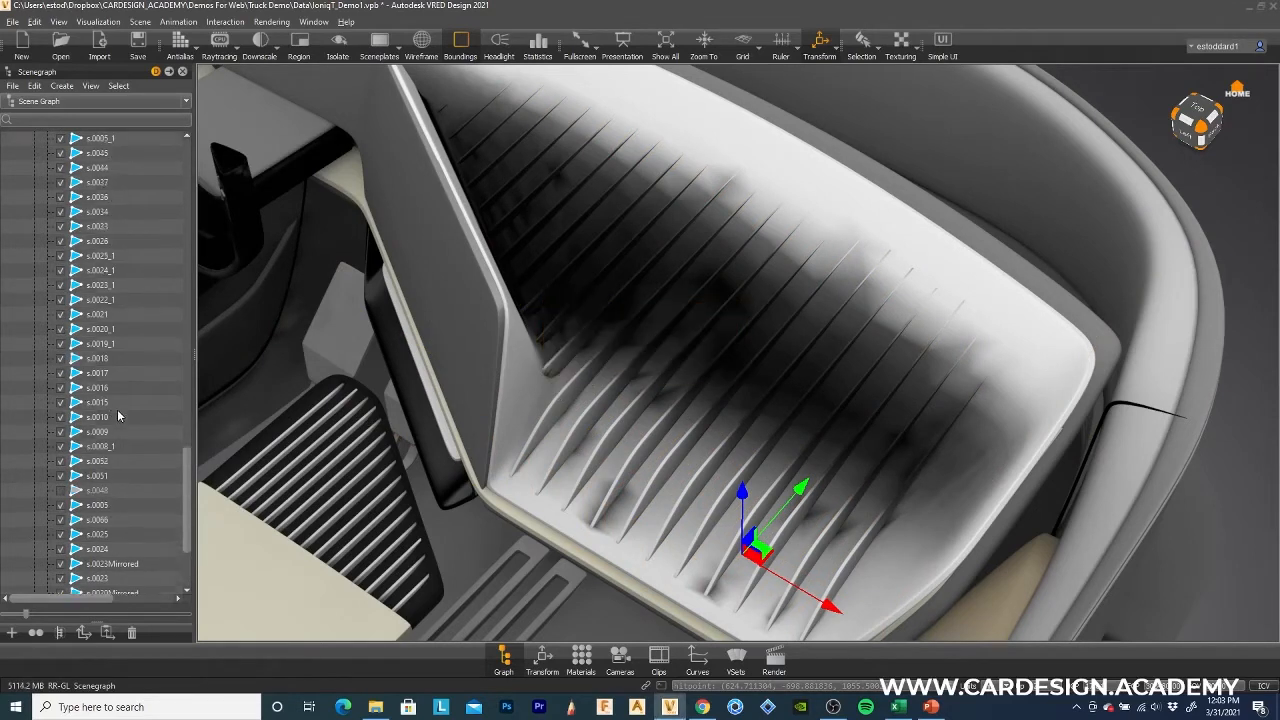
scroll(117, 415, up, 3)
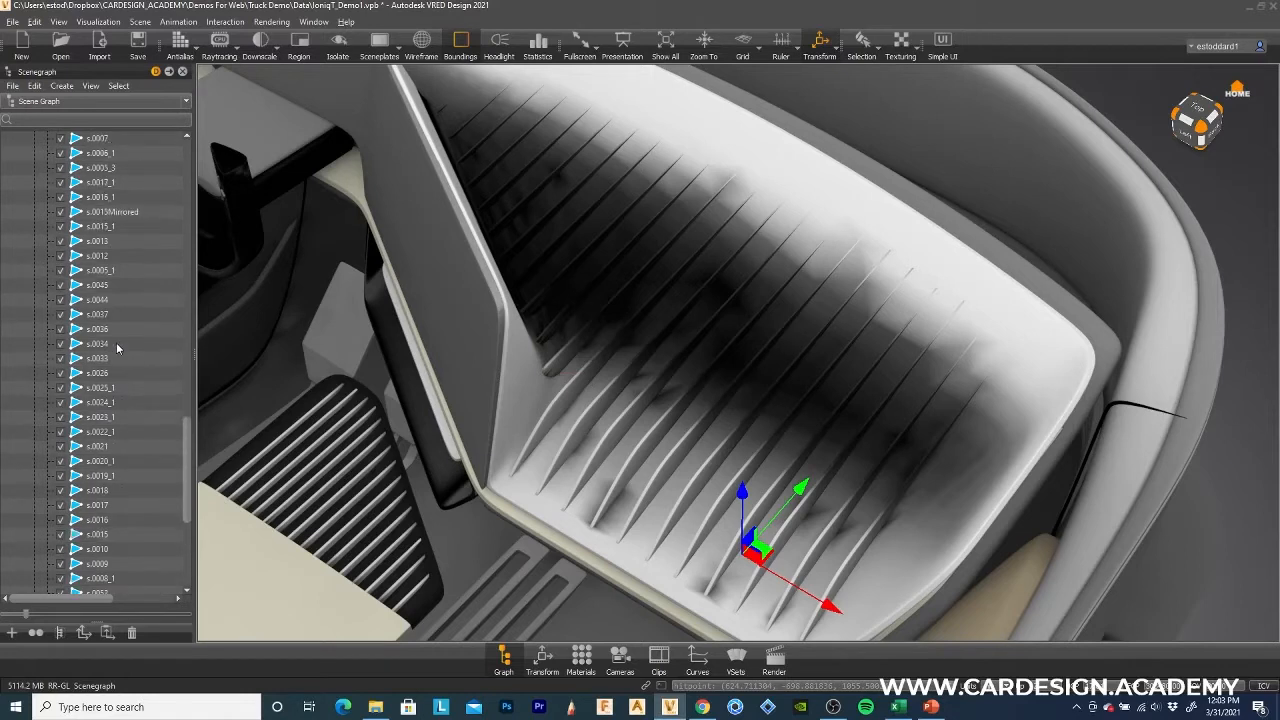
click(99, 258)
click(94, 287)
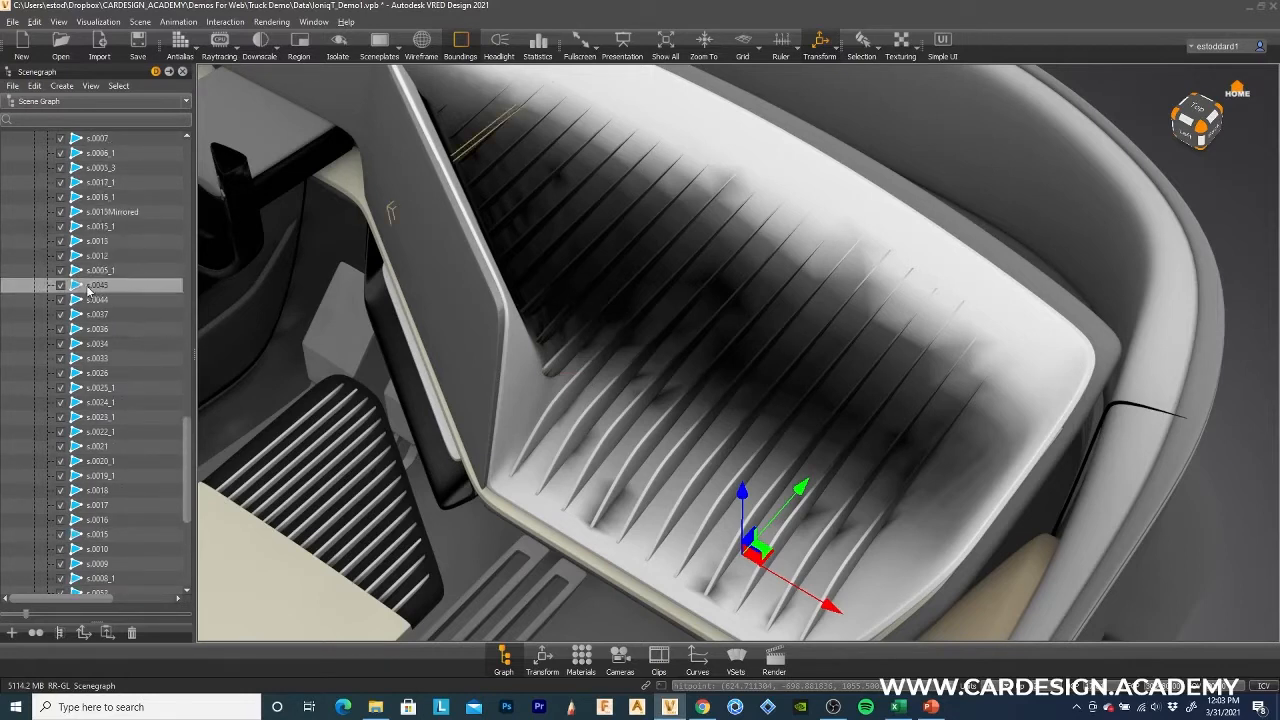
shift+click(110, 491)
shift+click(110, 505)
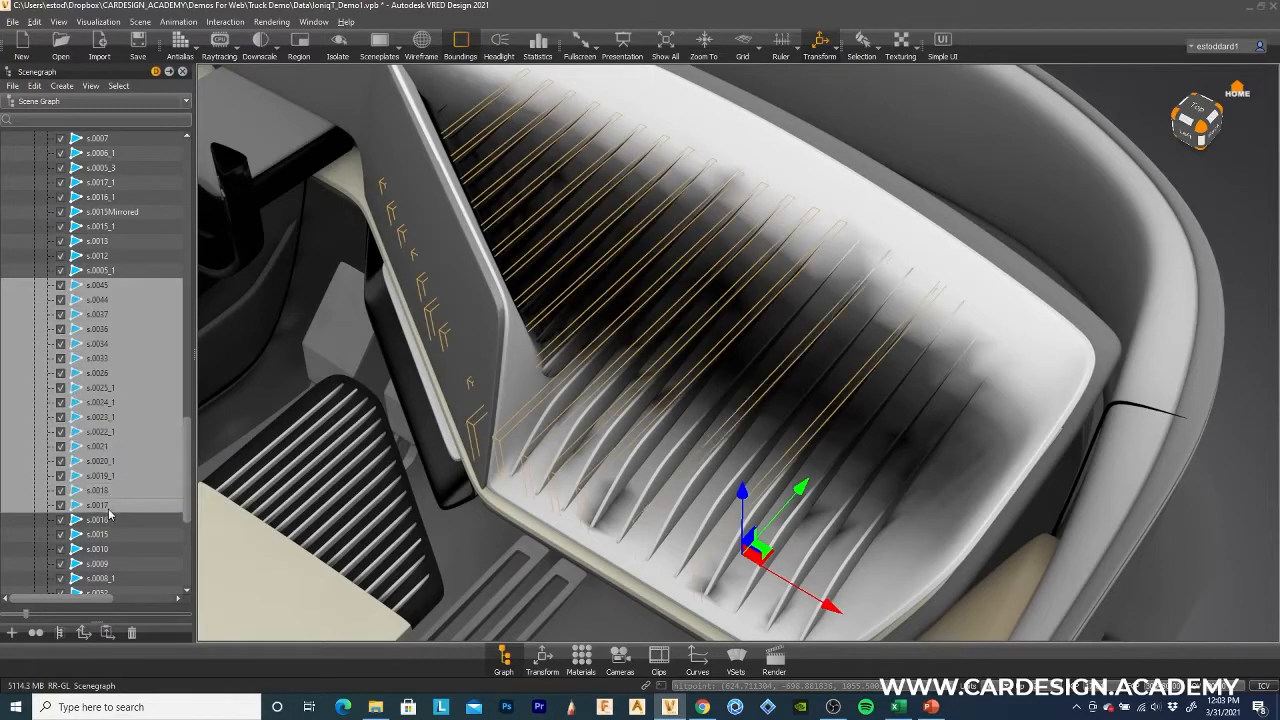
shift+click(112, 520)
shift+click(112, 549)
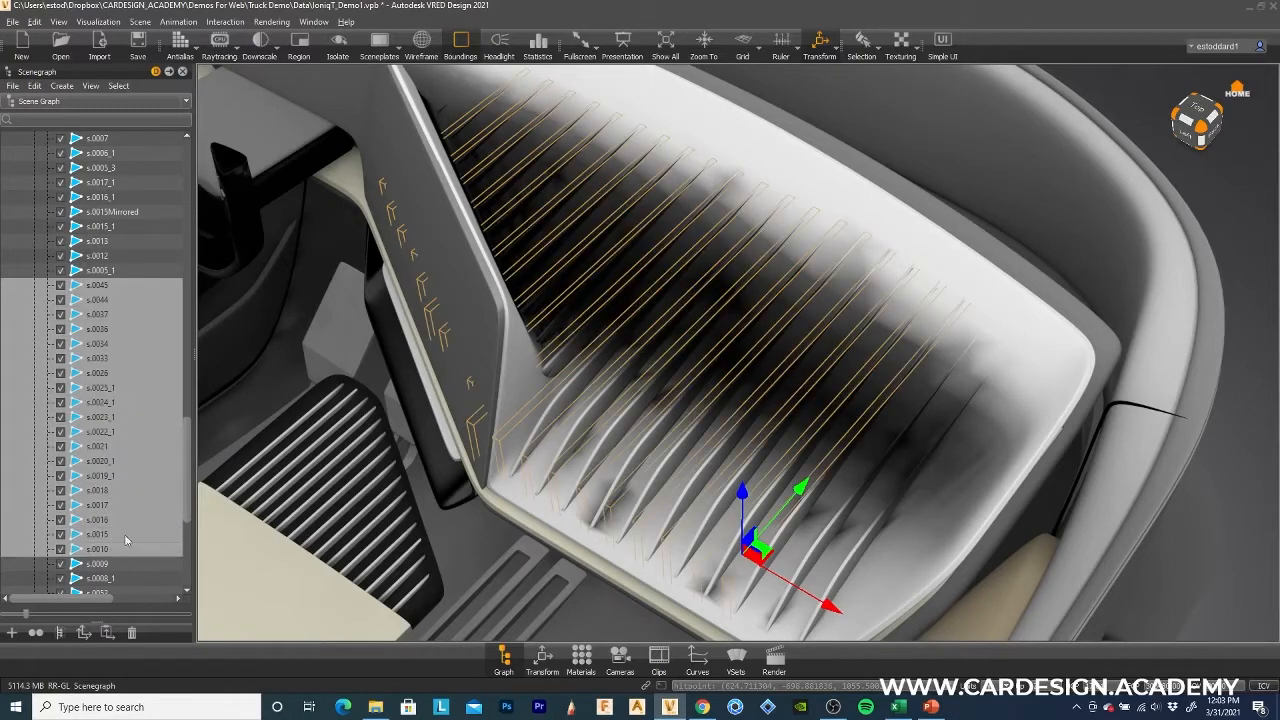
scroll(122, 530, down, 2)
shift+click(107, 478)
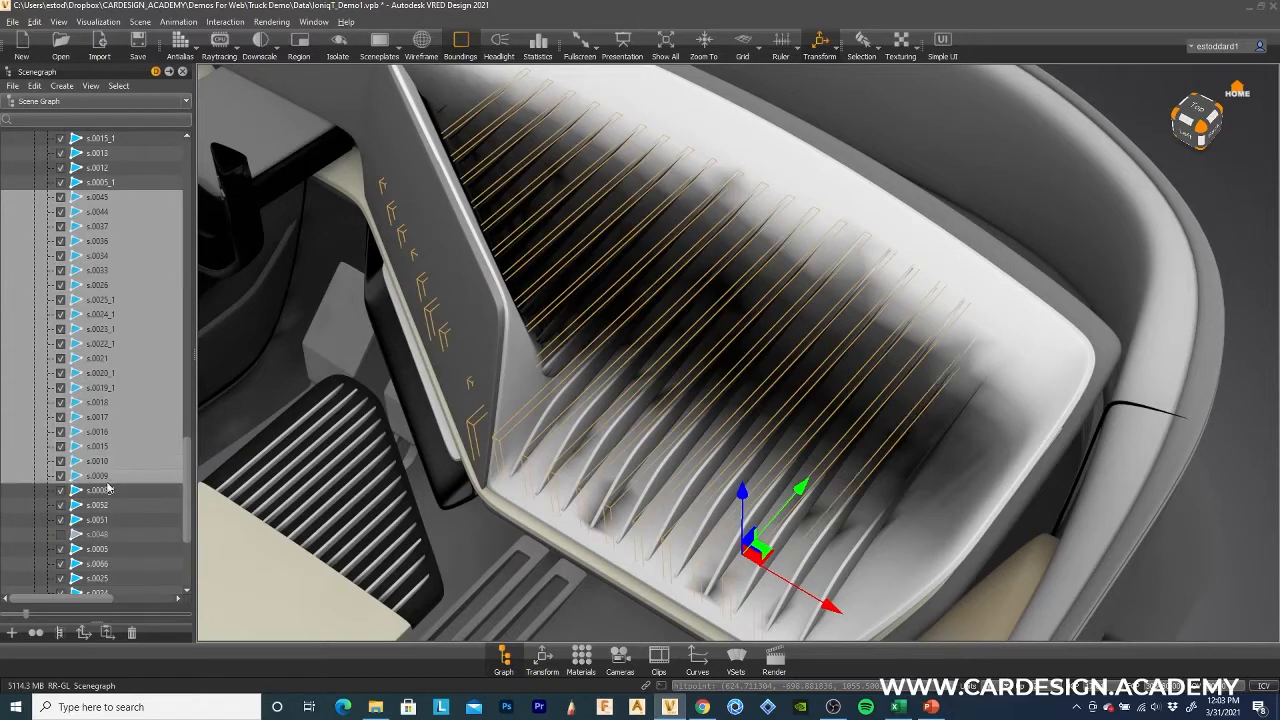
shift+click(100, 490)
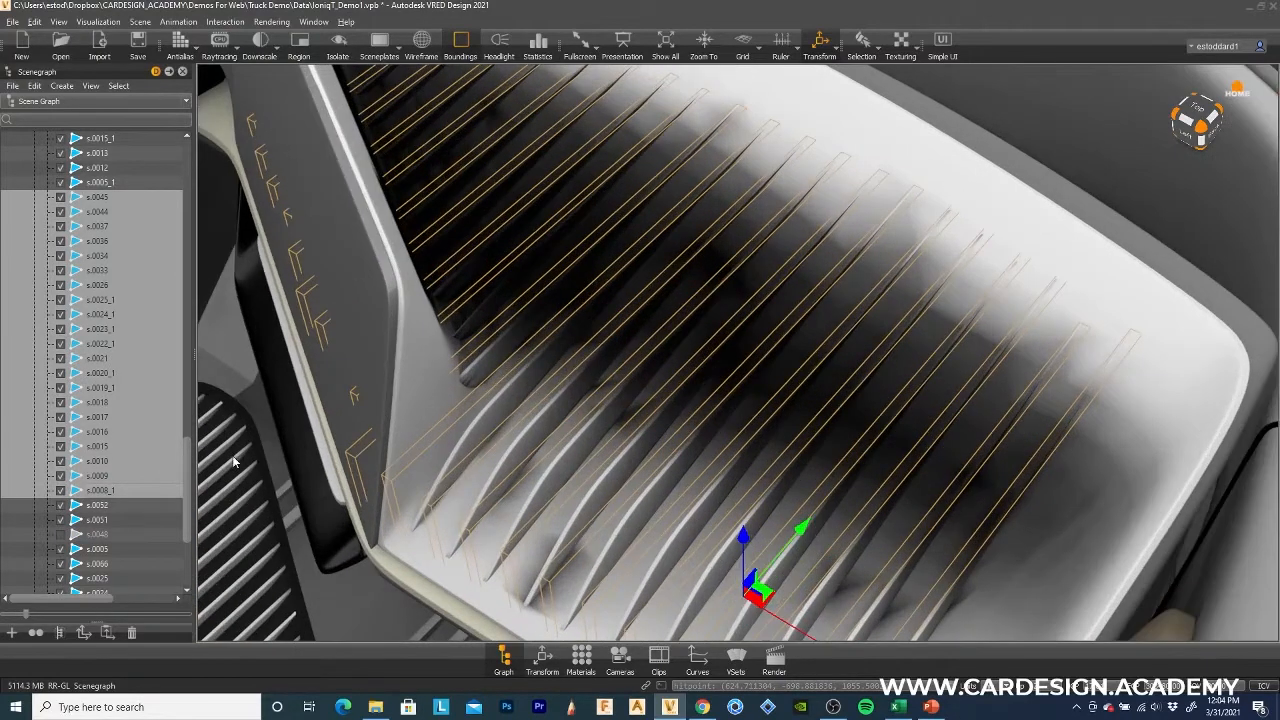
scroll(189, 484, down, 4)
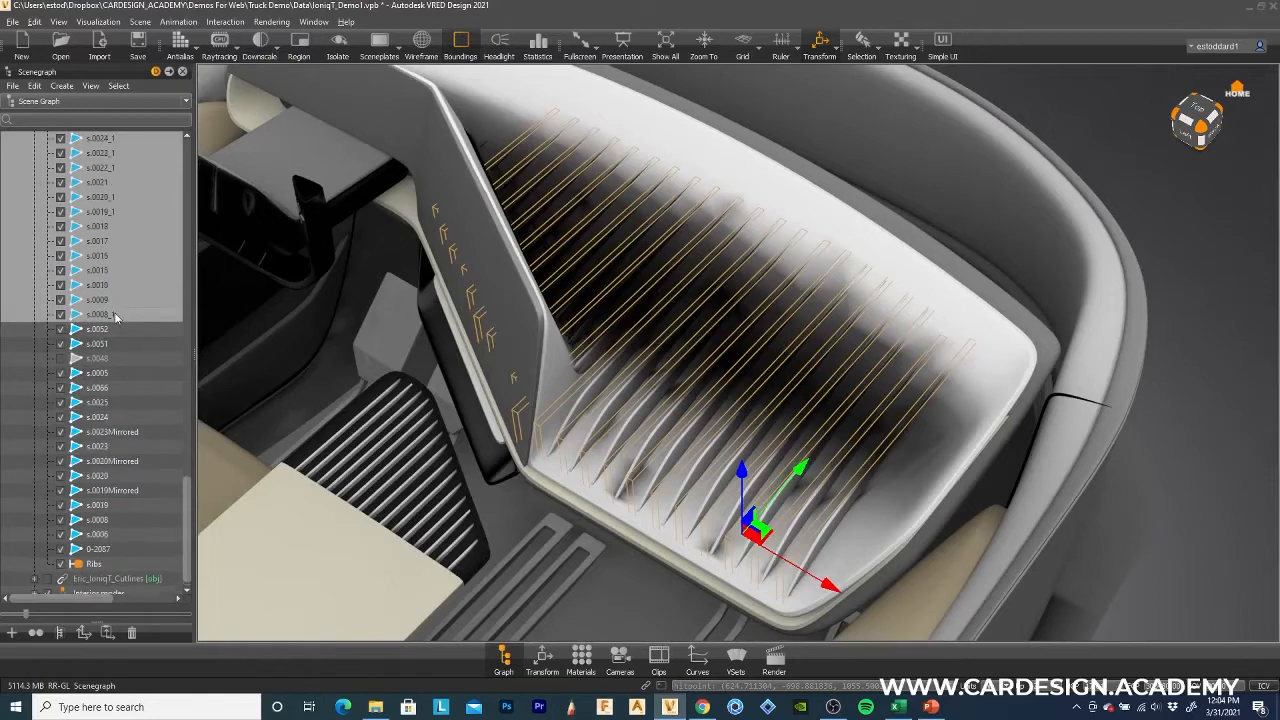
click(110, 565)
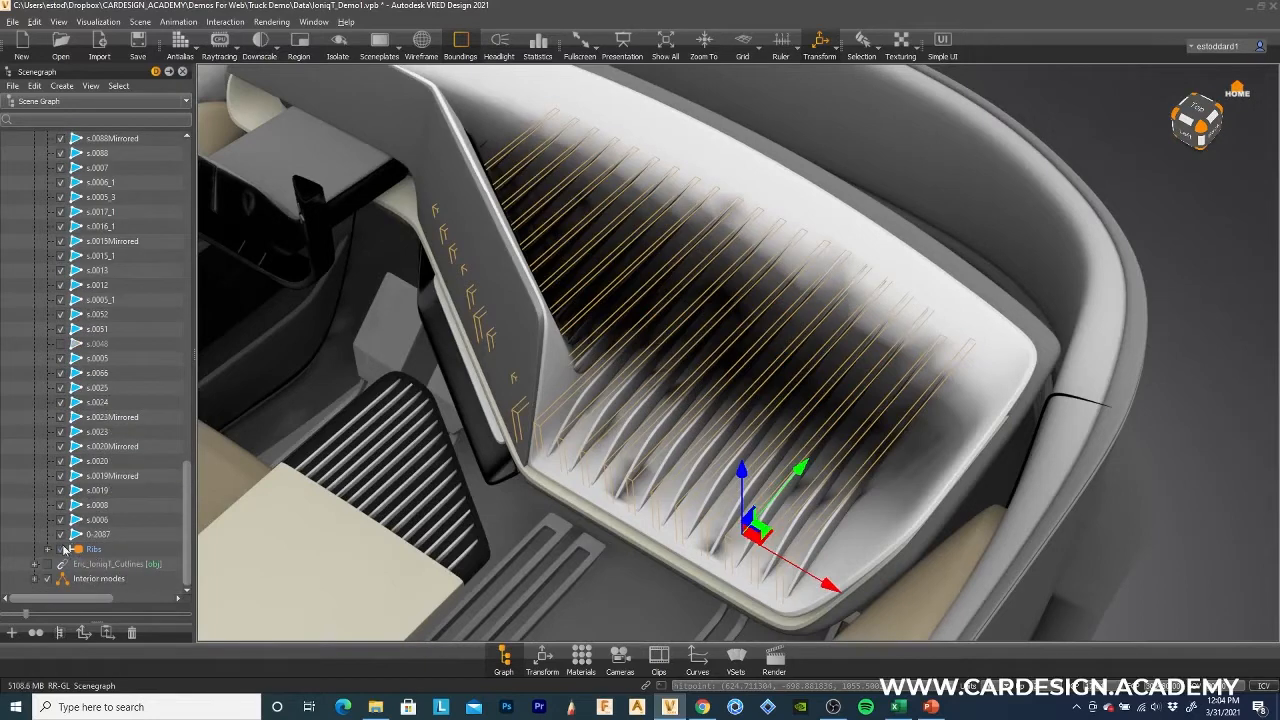
Hide the Ribs group, then clear and recalculate the baked ambient occlusion of dashboard surface s.0005.
click(62, 549)
click(760, 371)
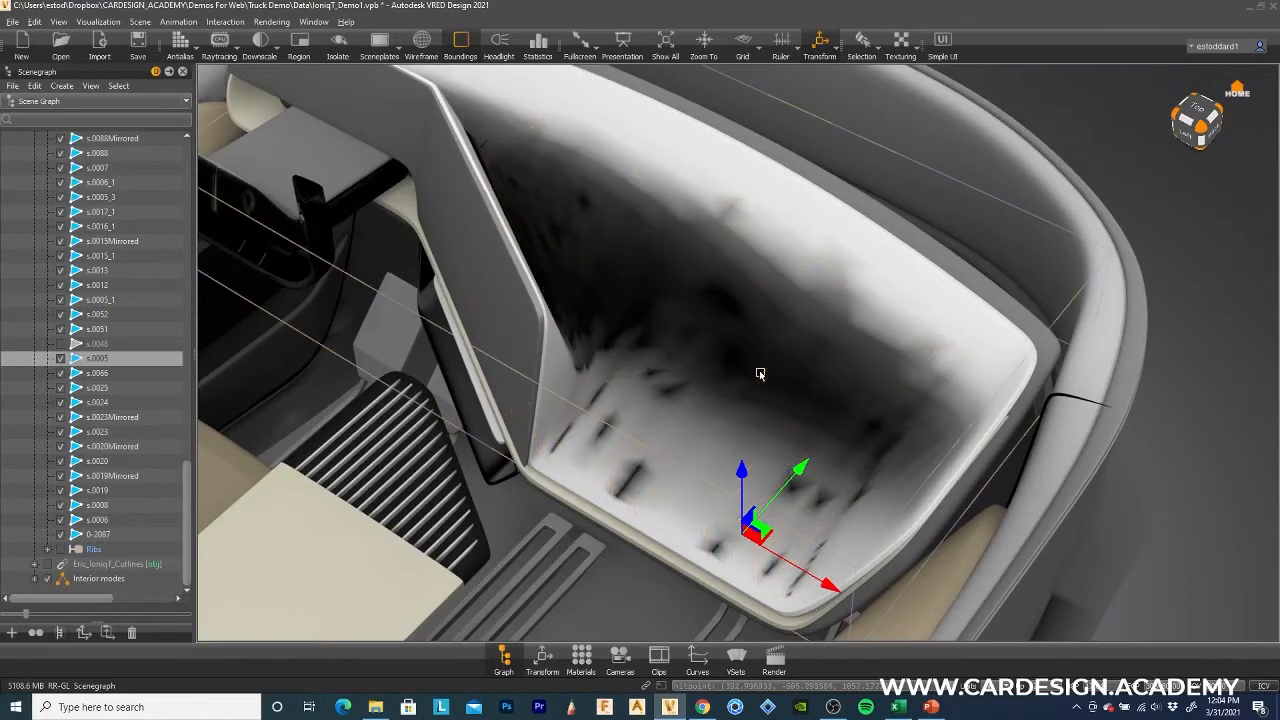
alt+drag(839, 401, 703, 371)
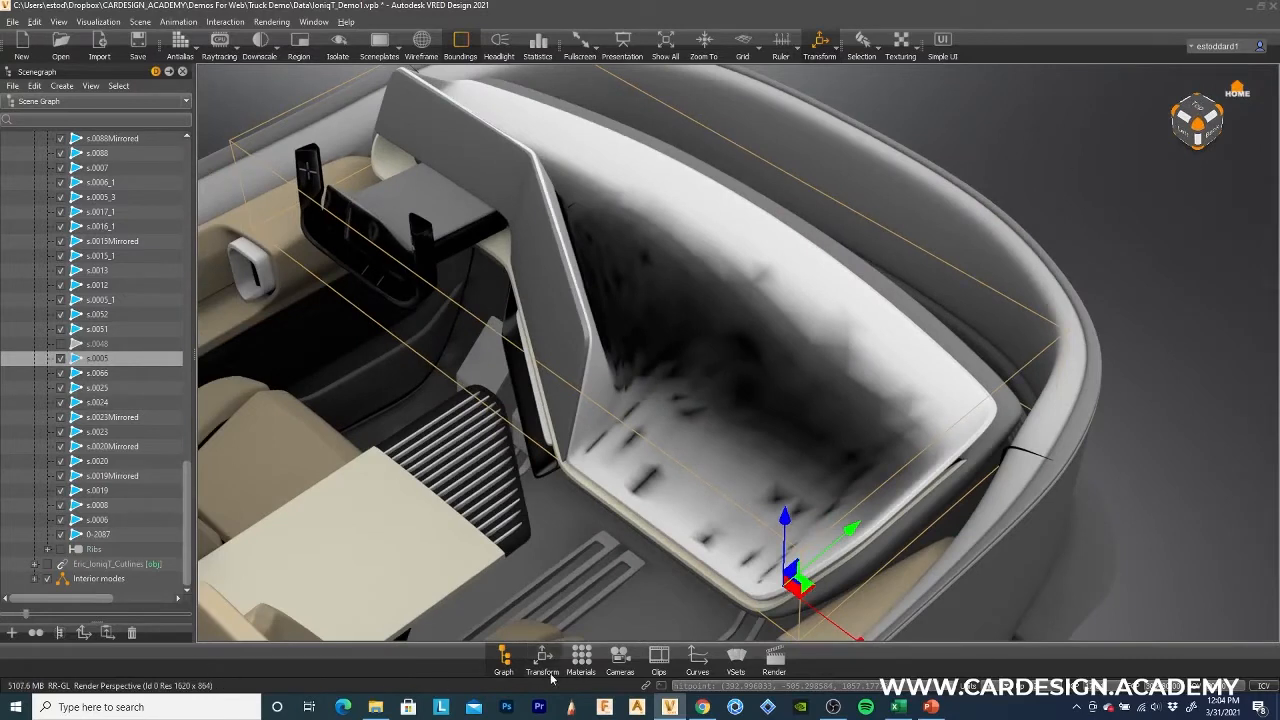
click(140, 21)
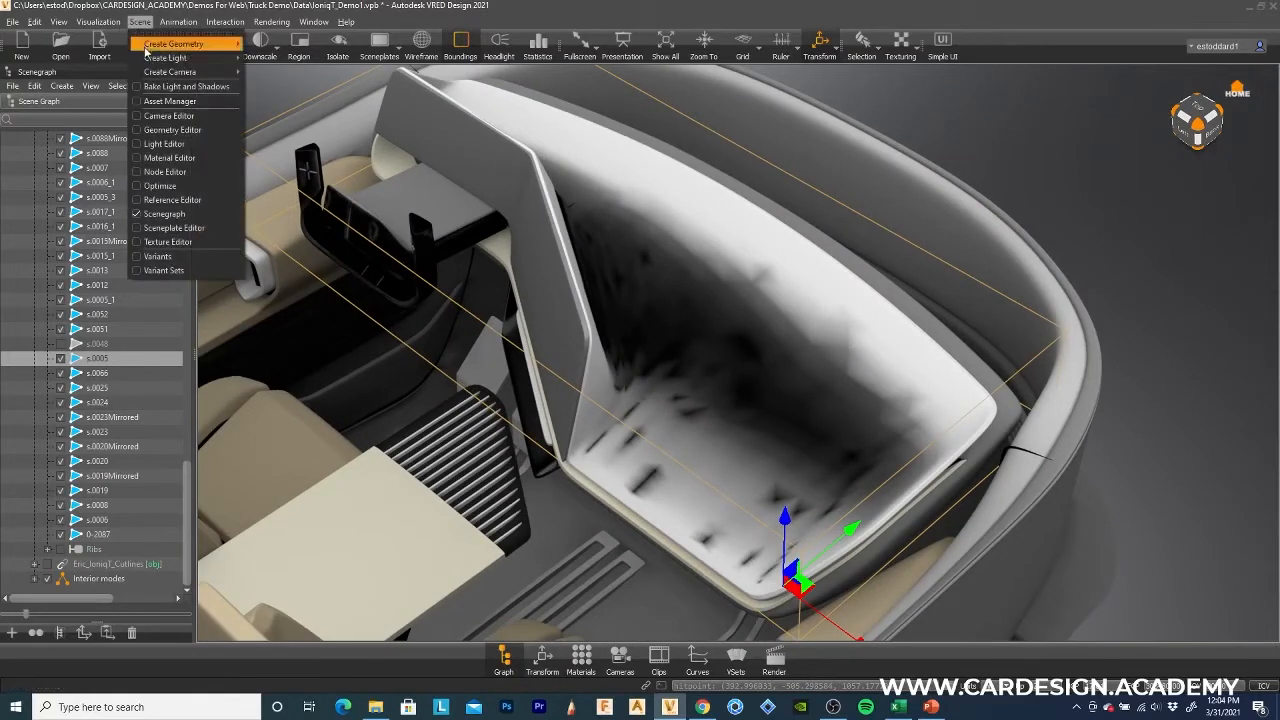
click(136, 90)
click(242, 162)
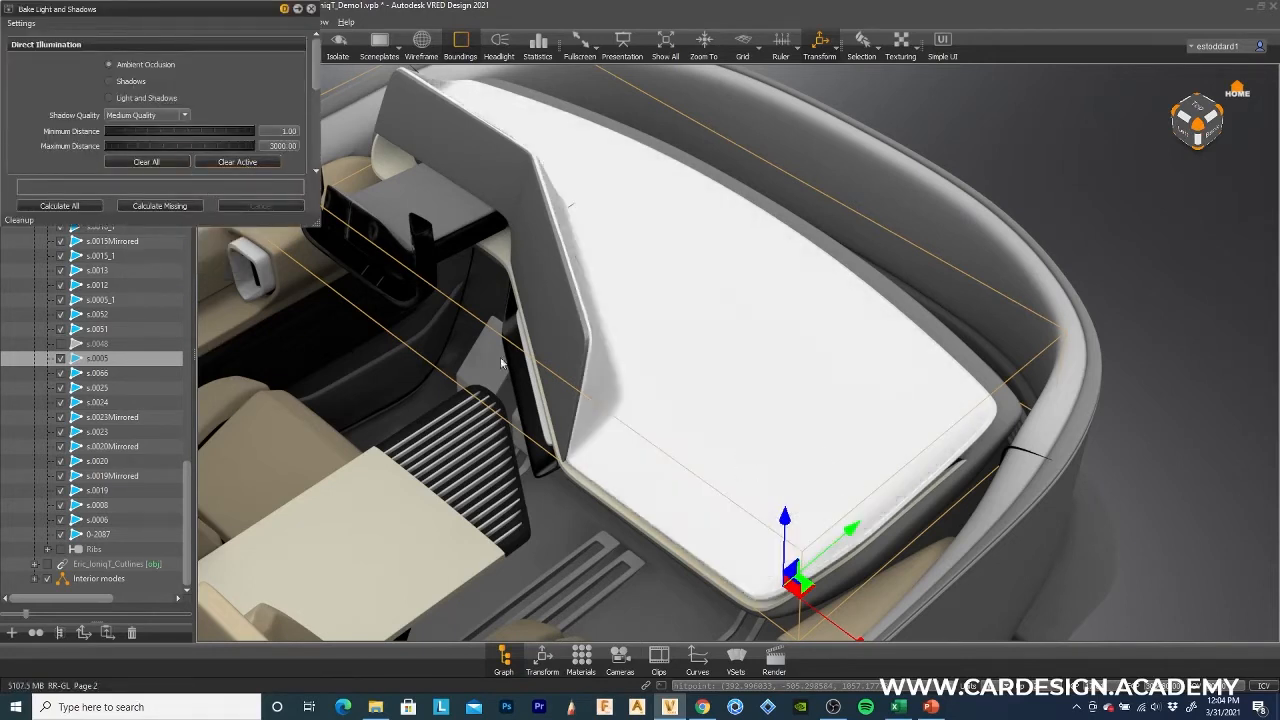
click(147, 206)
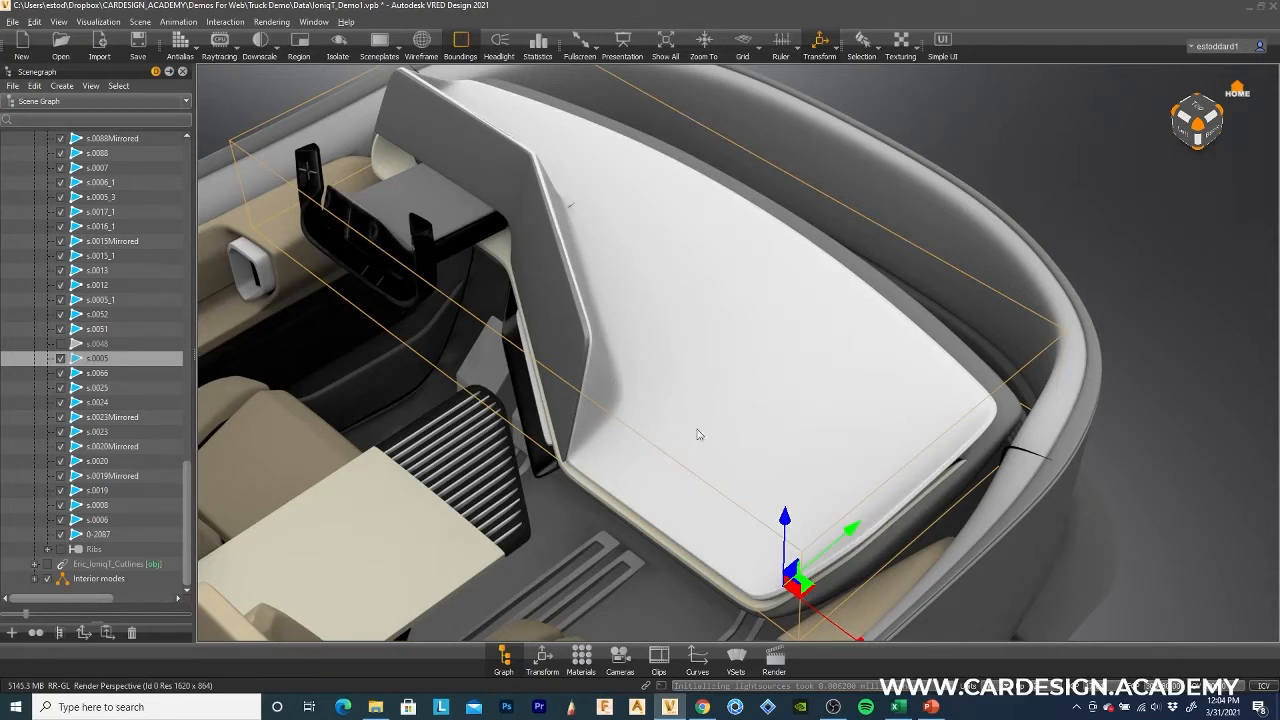
Show the Ribs group again and clear its baked ambient occlusion.
click(60, 550)
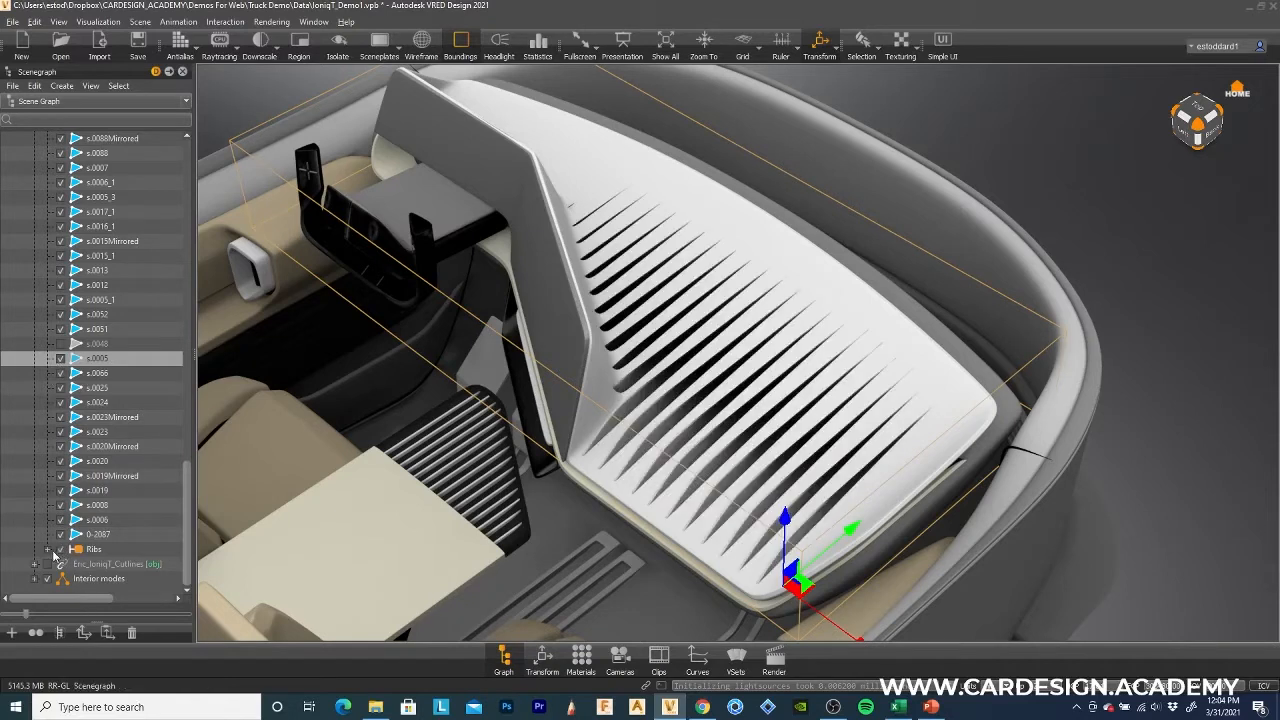
click(116, 553)
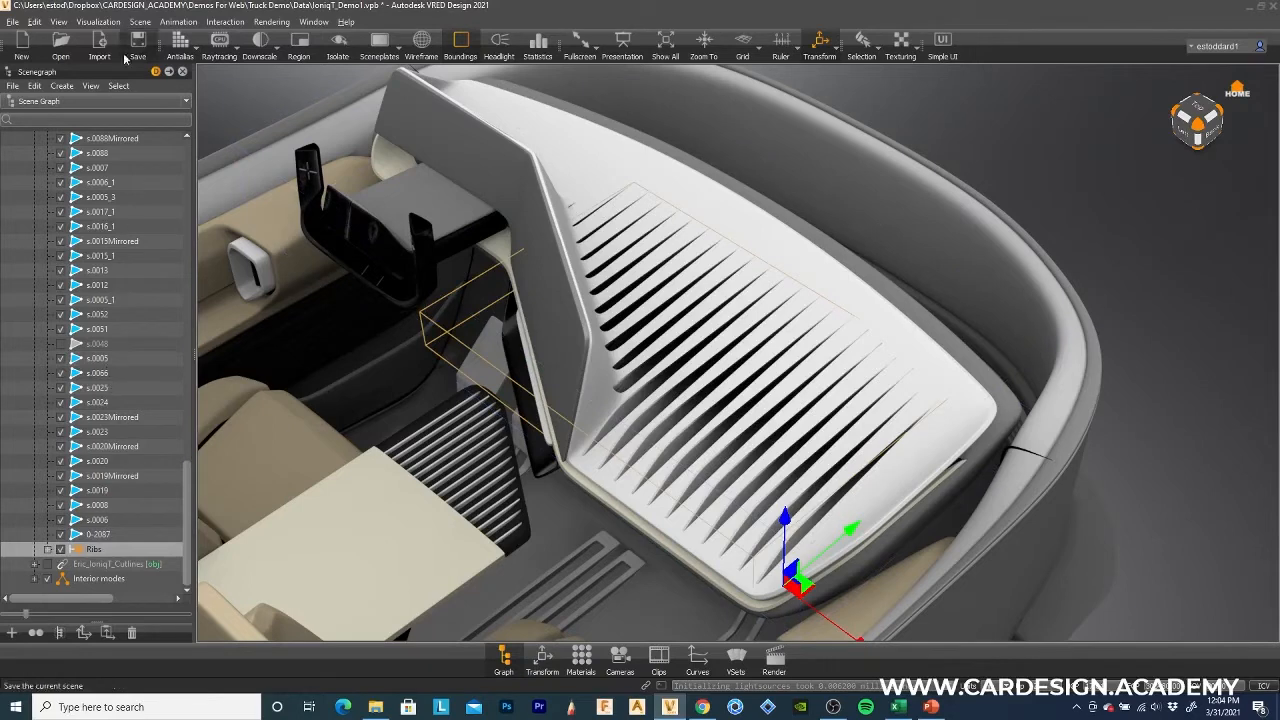
click(138, 22)
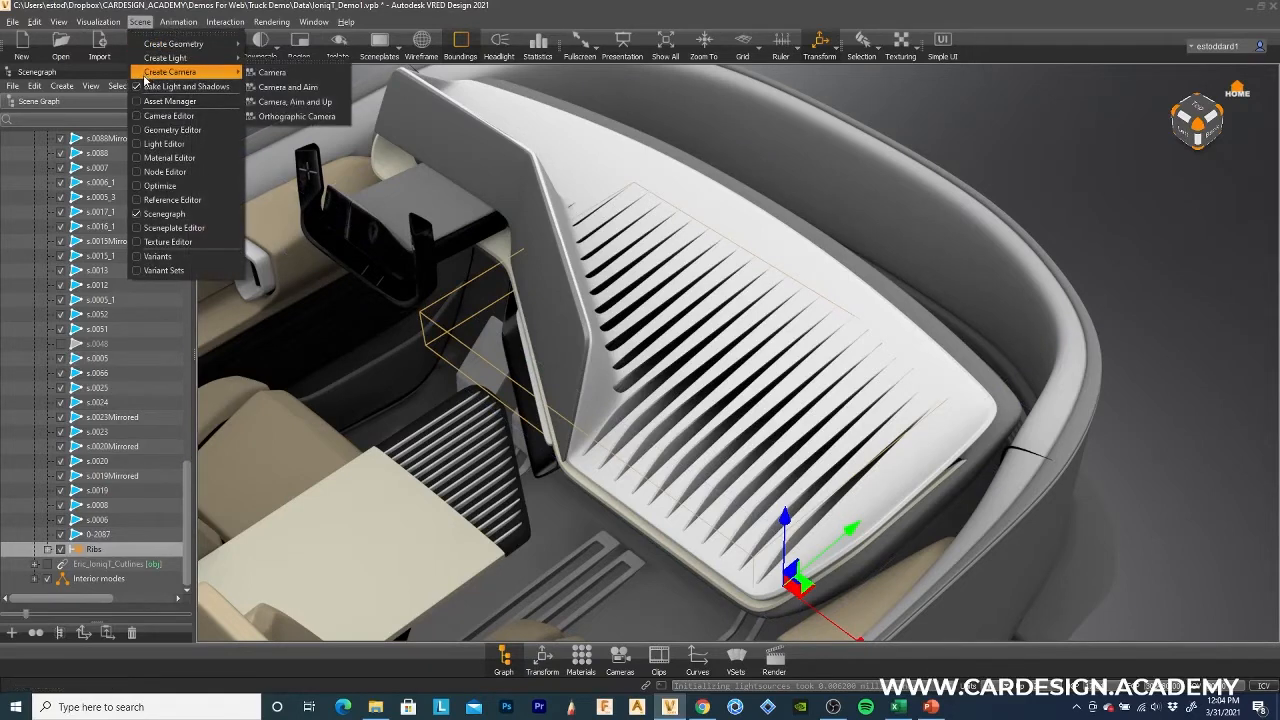
click(148, 88)
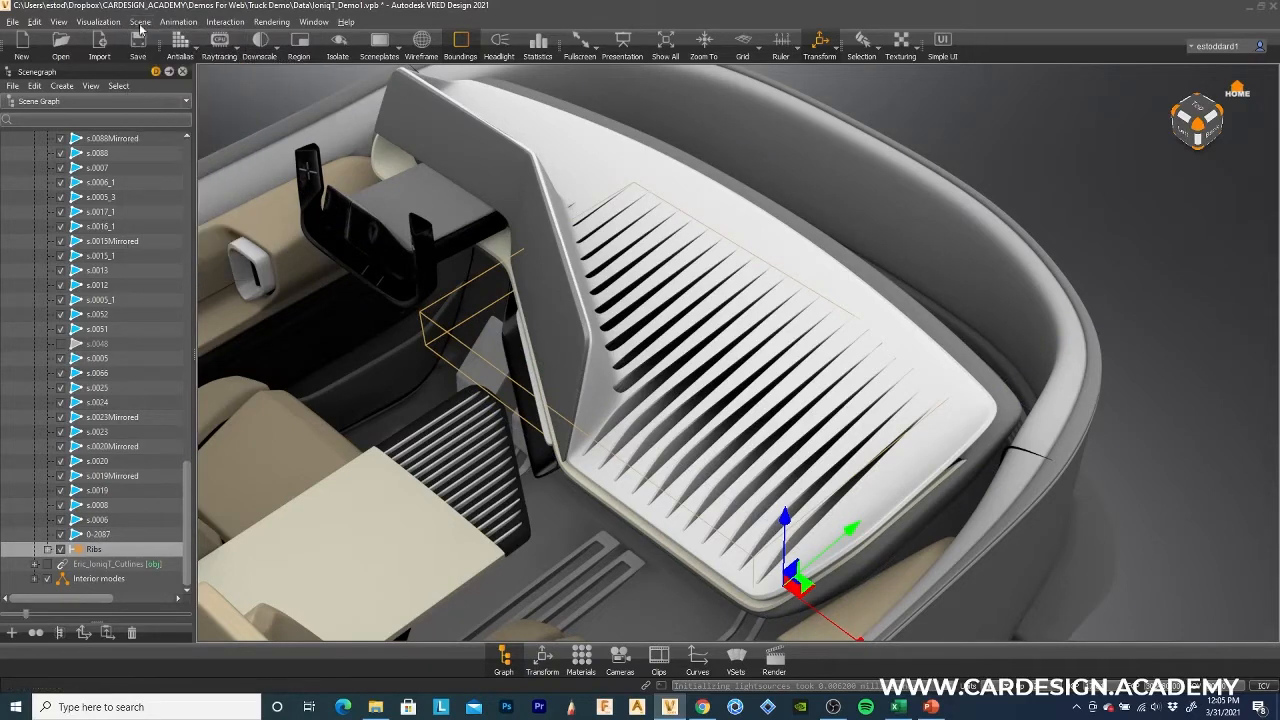
click(139, 22)
click(151, 86)
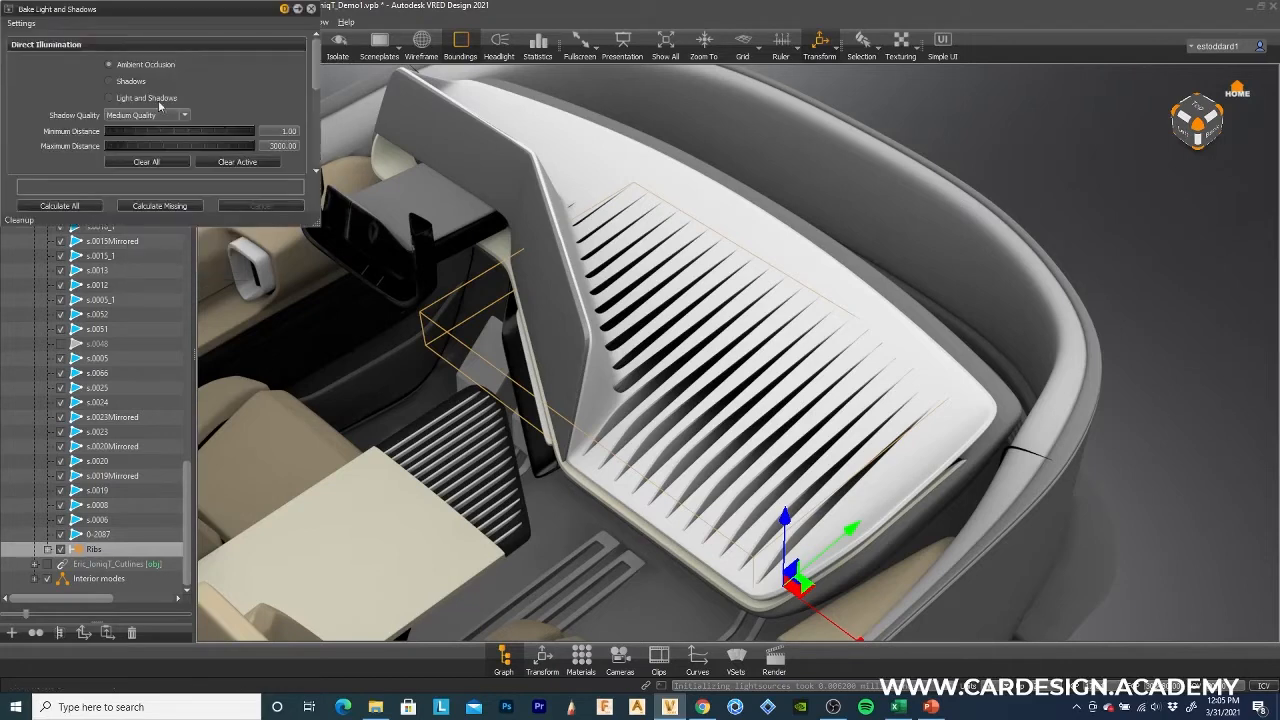
click(235, 162)
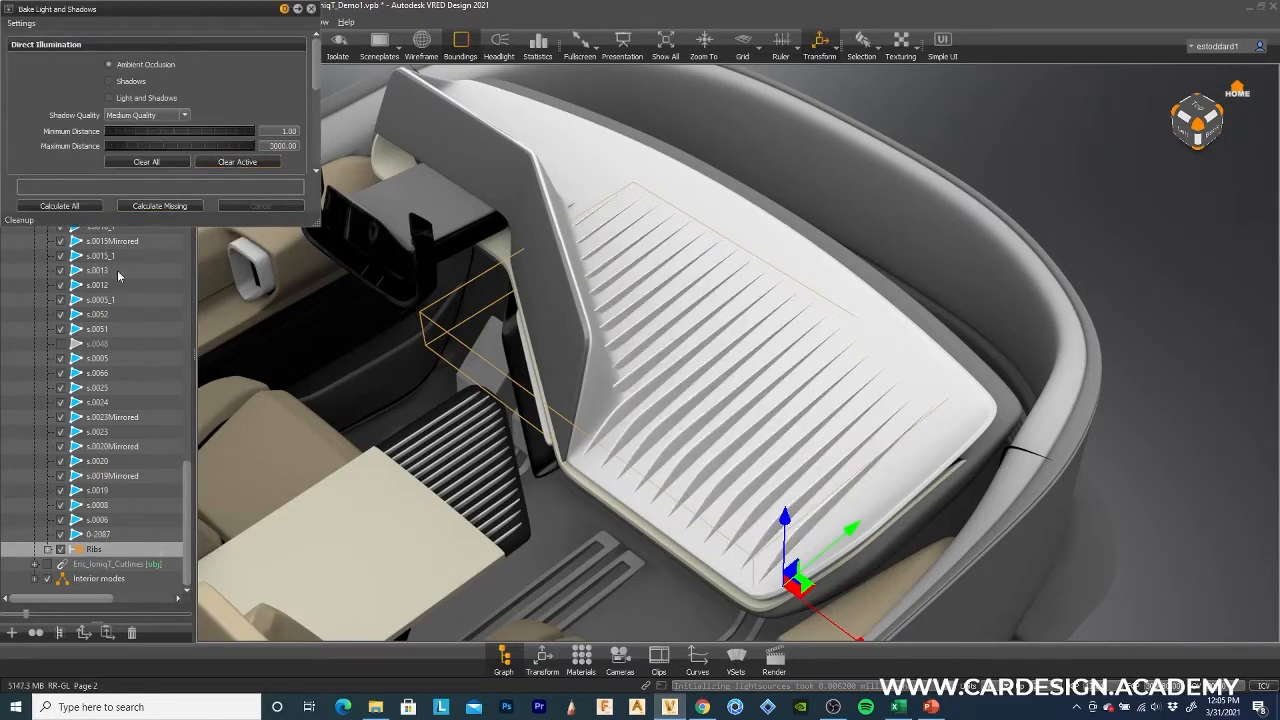
Hide dashboard surface s.0005 and calculate the missing ambient occlusion for the Ribs group.
click(569, 149)
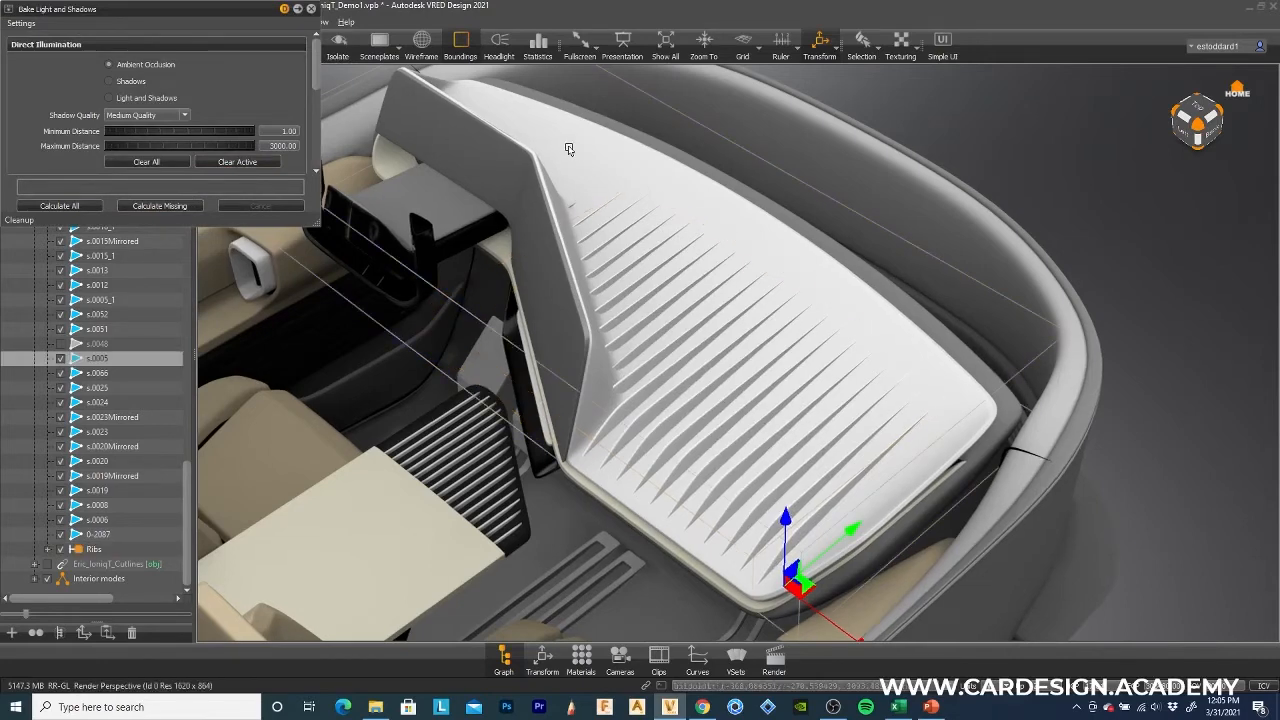
click(60, 358)
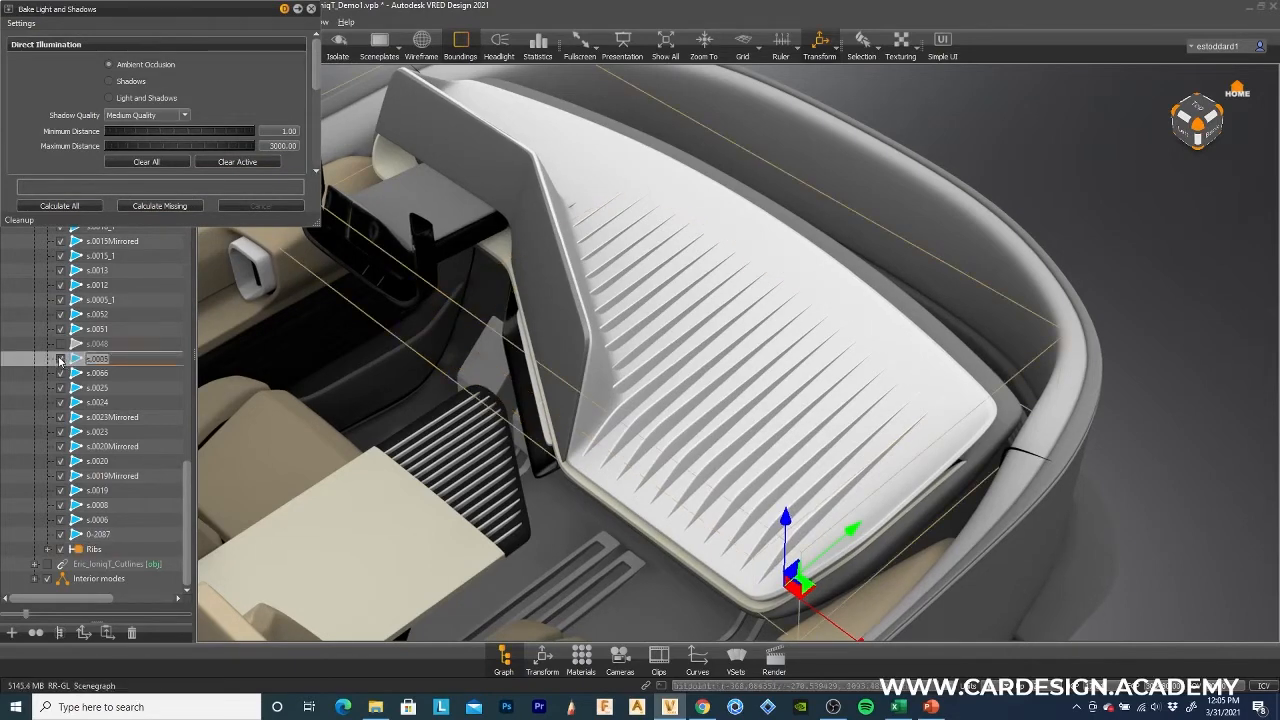
click(100, 551)
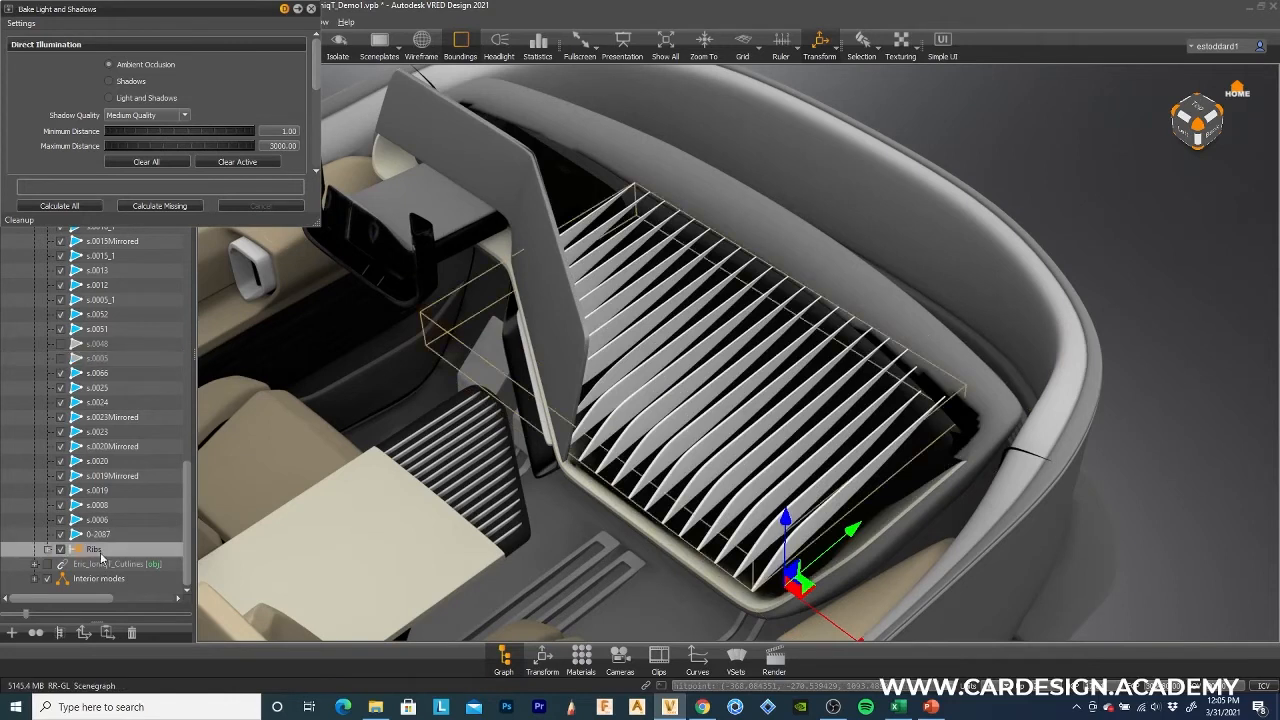
click(161, 205)
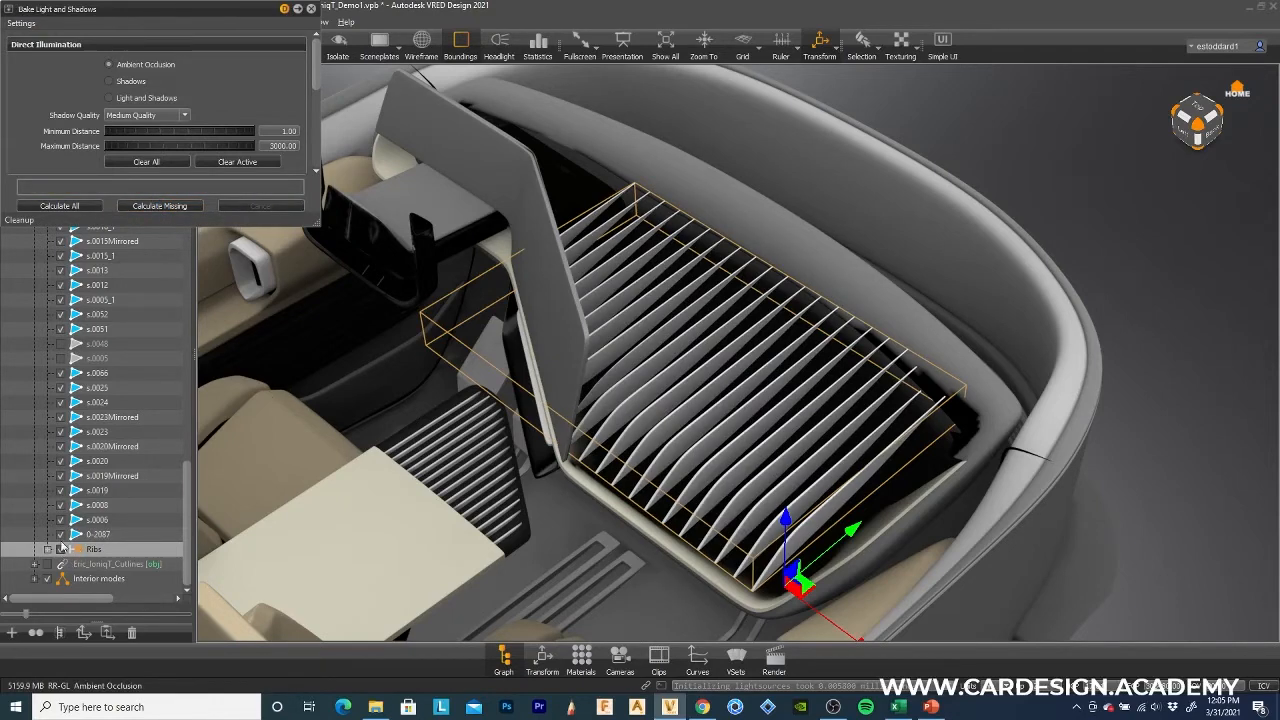
Show dashboard surface s.0005 again and examine the shading where the ribs meet it up close.
click(60, 359)
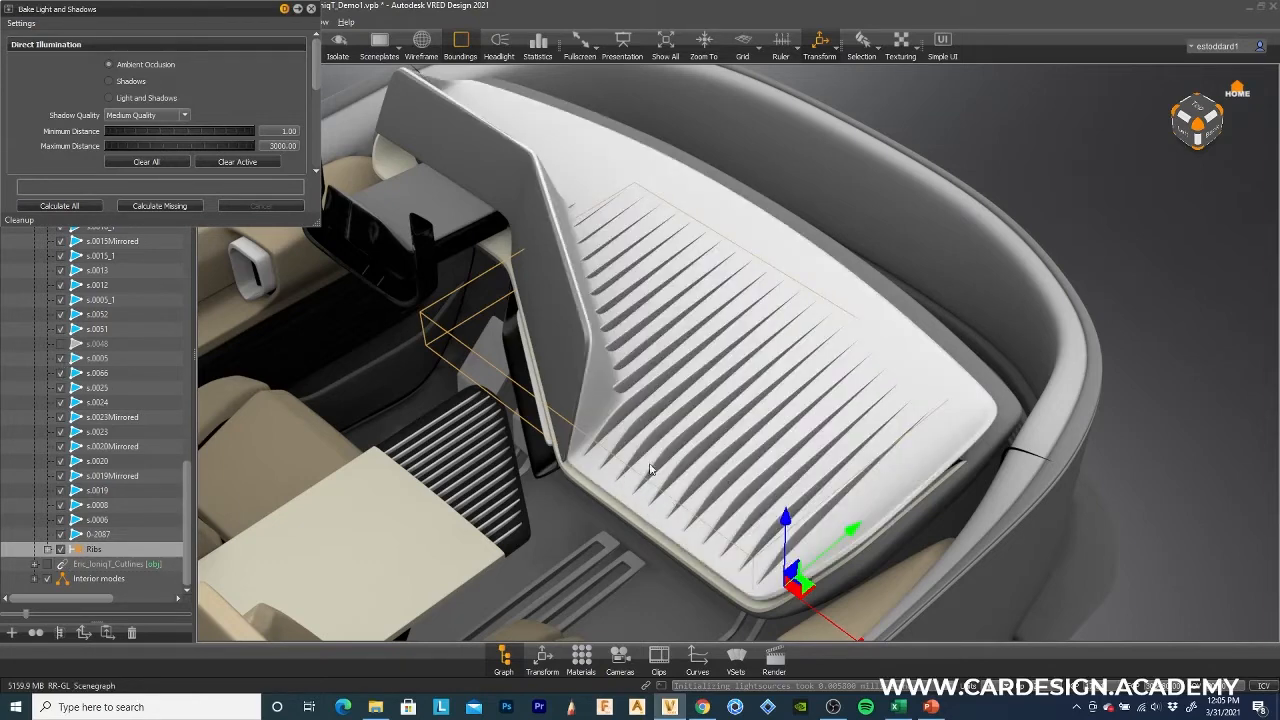
drag(787, 557, 873, 492)
scroll(660, 448, up, 5)
scroll(660, 448, up, 3)
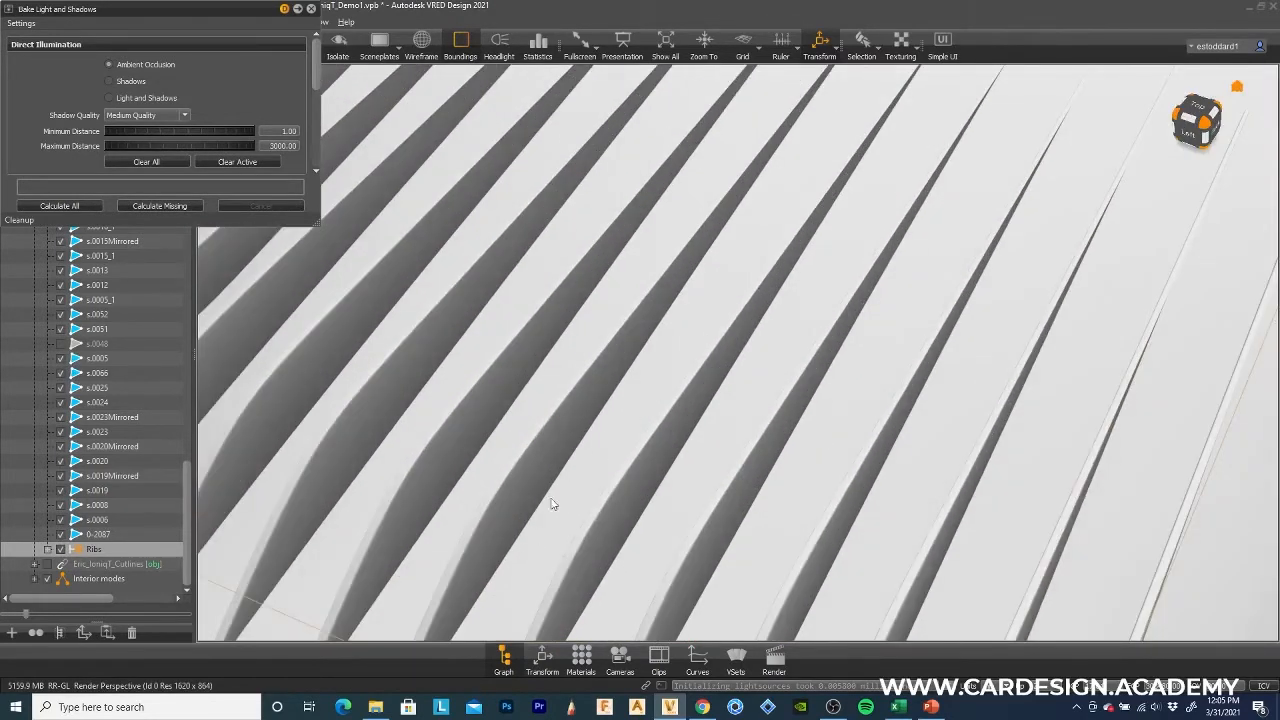
scroll(612, 402, down, 5)
scroll(612, 402, down, 2)
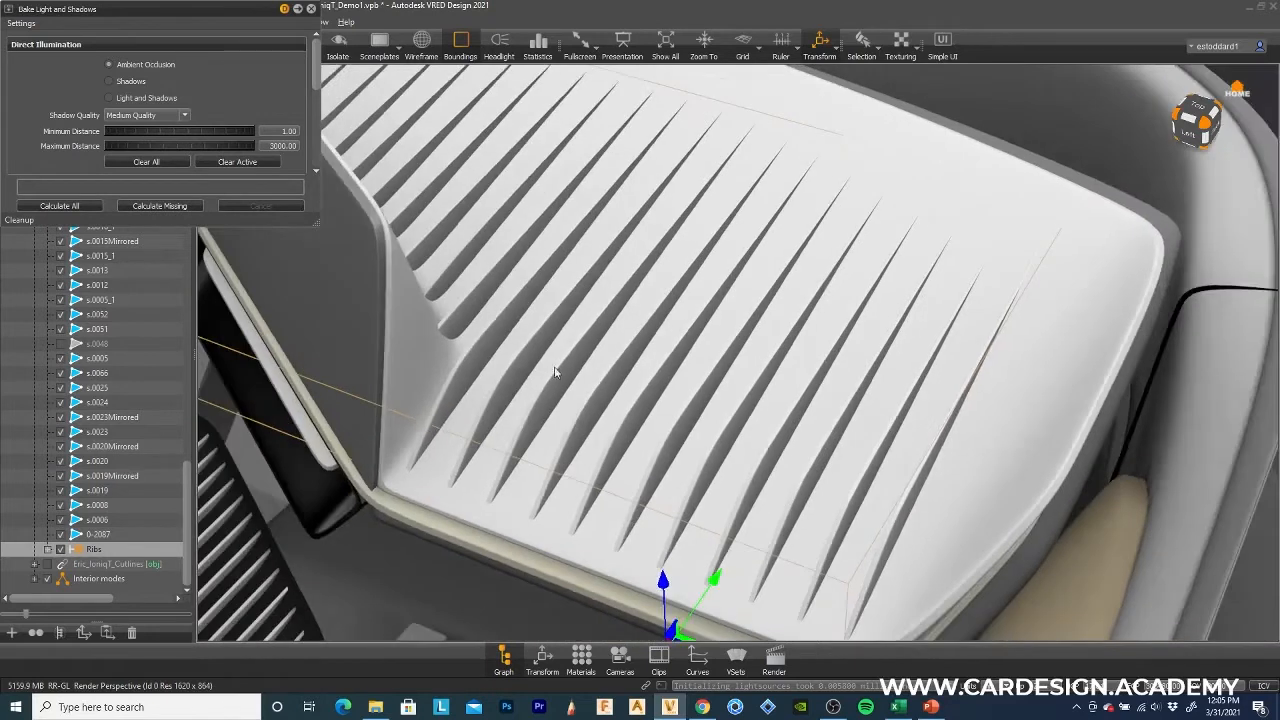
Show the tan dashboard pad s.0048 over the ribs and inspect the shading along its edges.
click(60, 344)
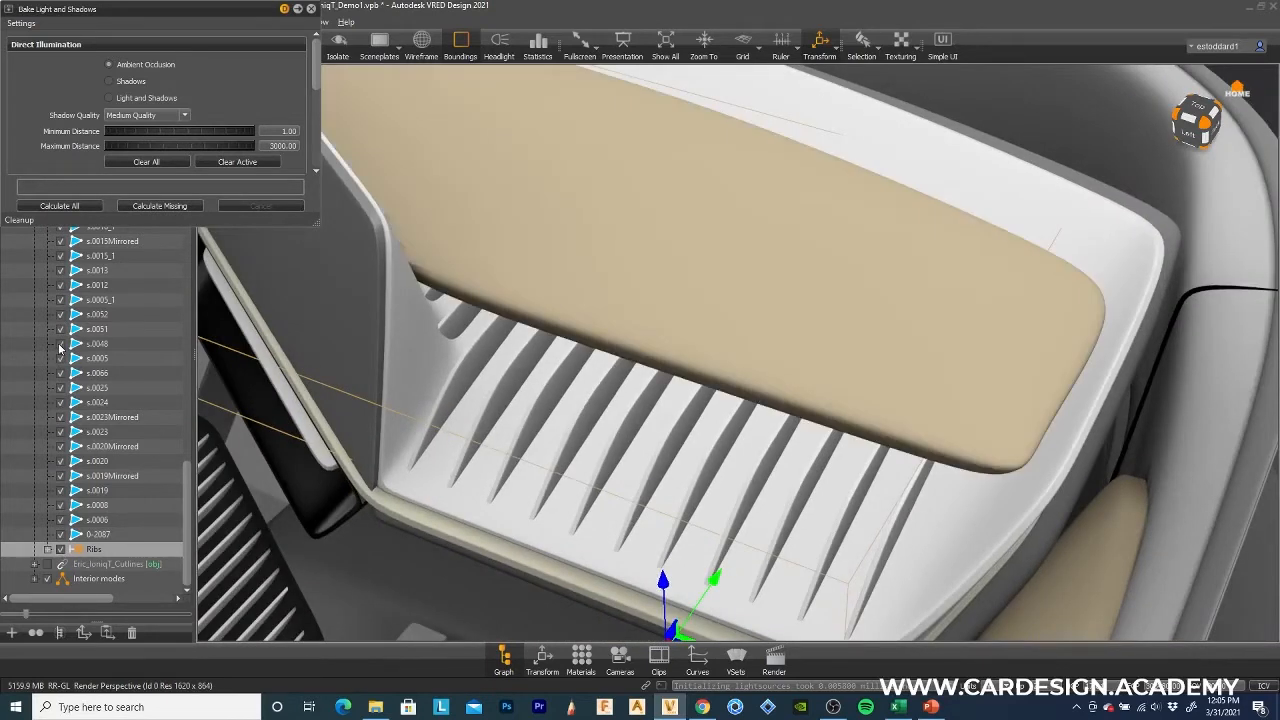
drag(629, 377, 491, 379)
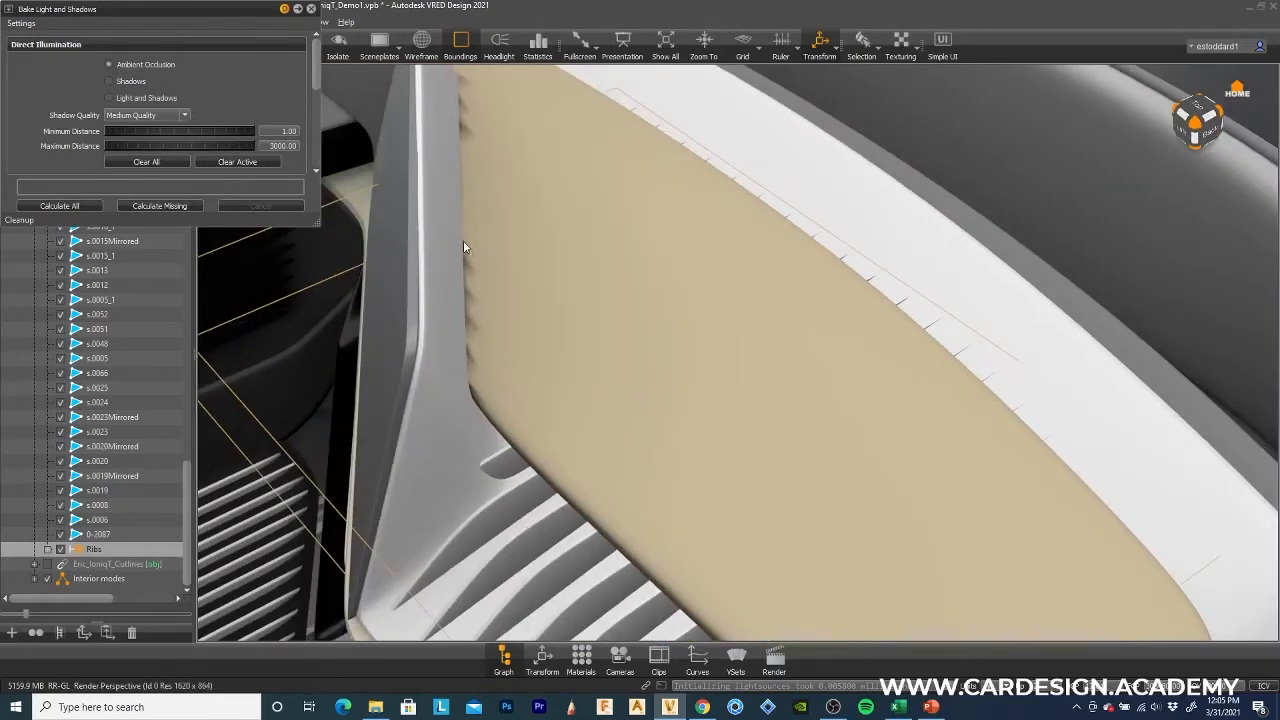
scroll(452, 440, up, 2)
scroll(443, 434, down, 2)
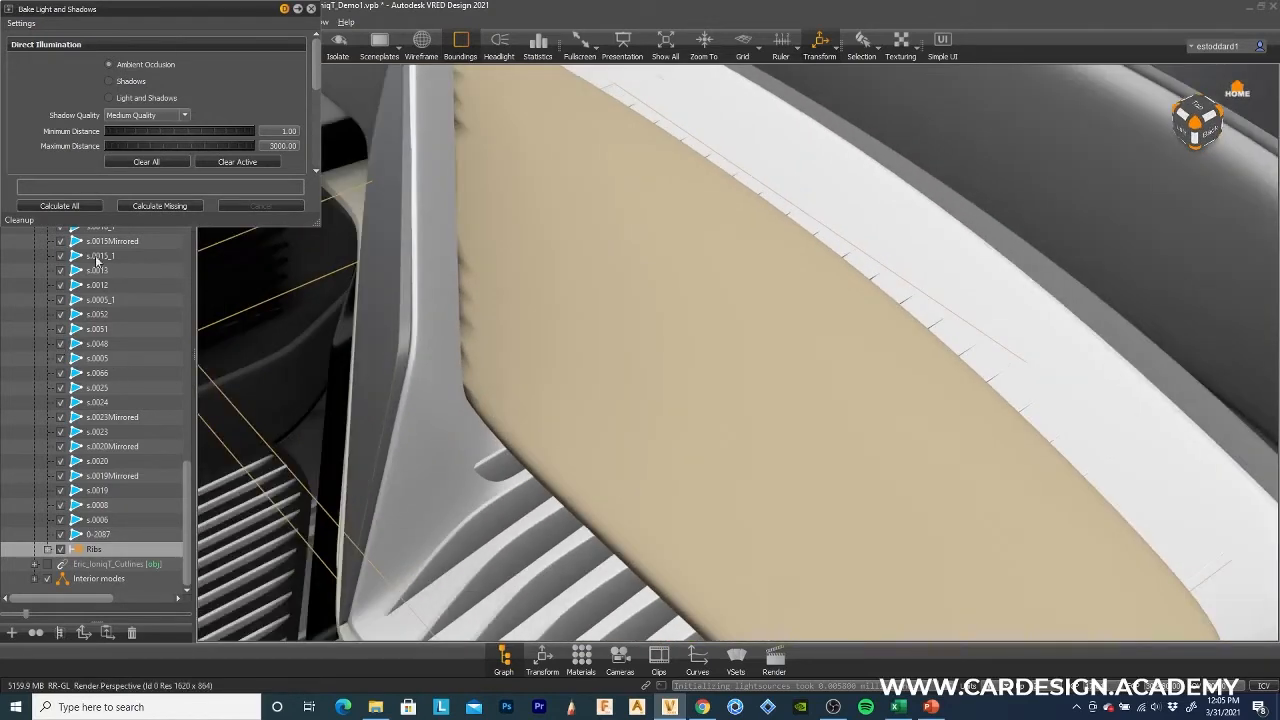
Hide dashboard surface s.0005, then clear and recalculate the ambient occlusion of the tan pad s.0048.
click(789, 148)
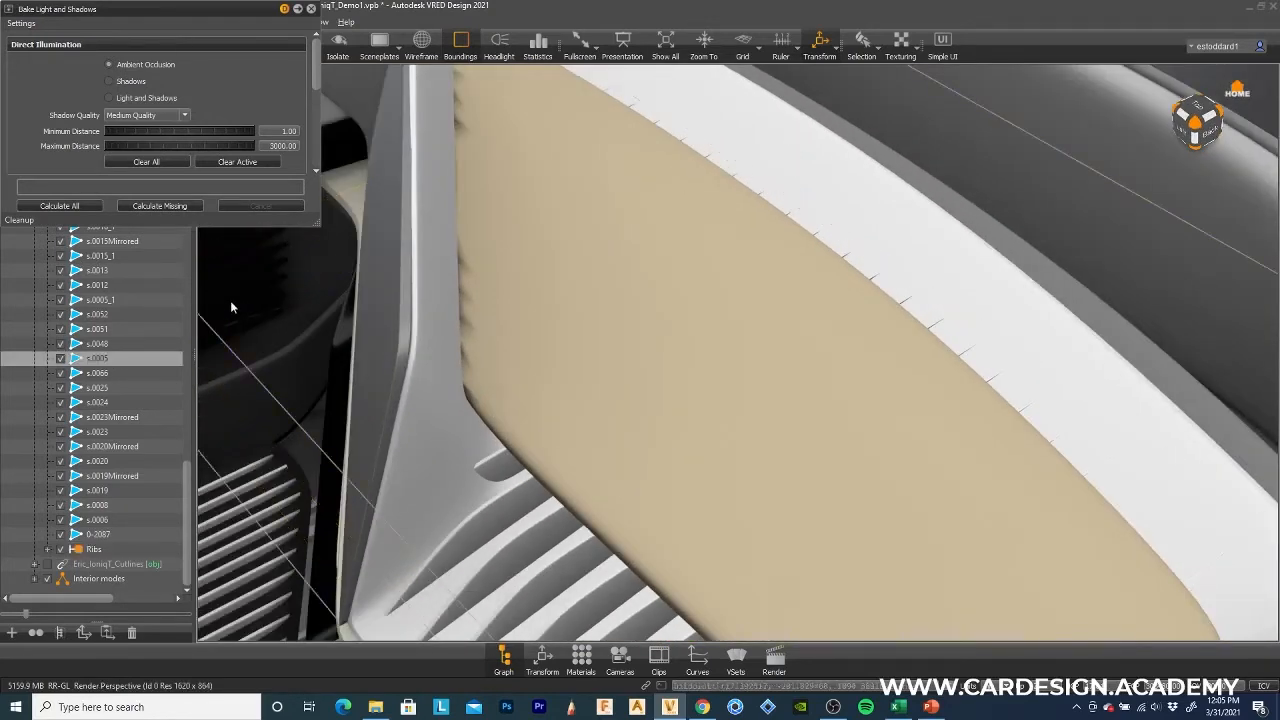
click(61, 359)
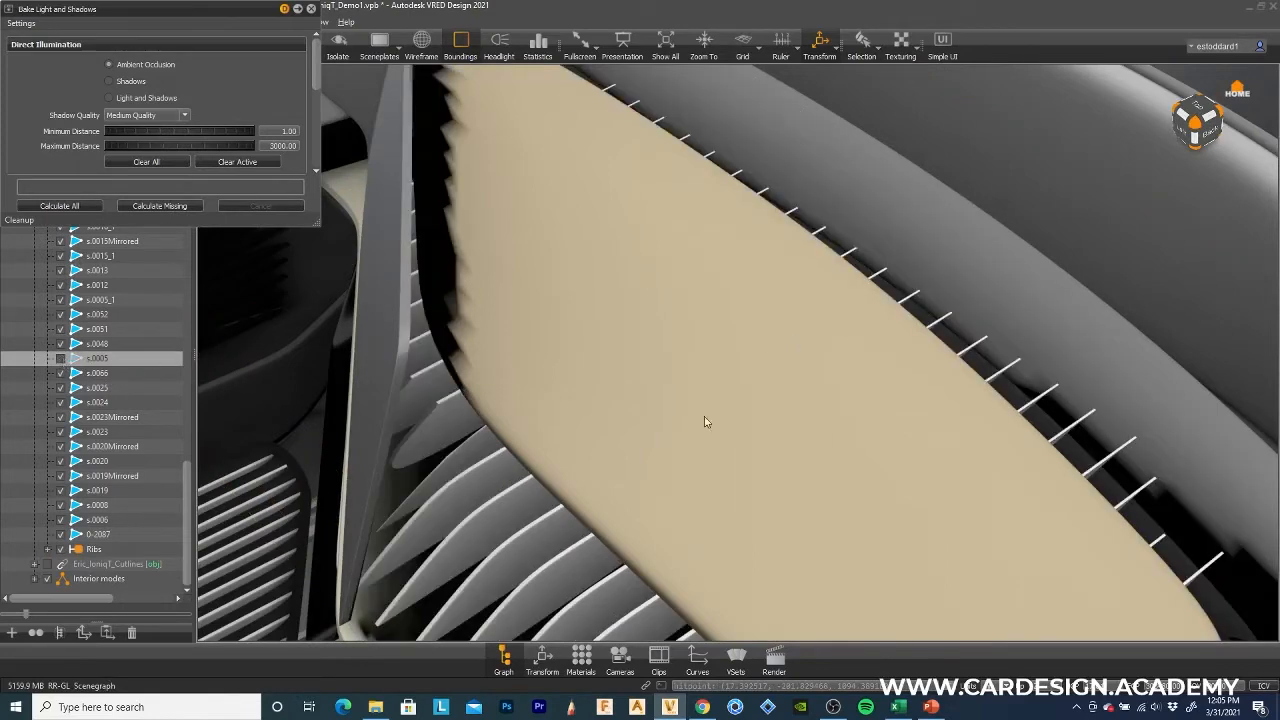
alt+drag(765, 411, 580, 363)
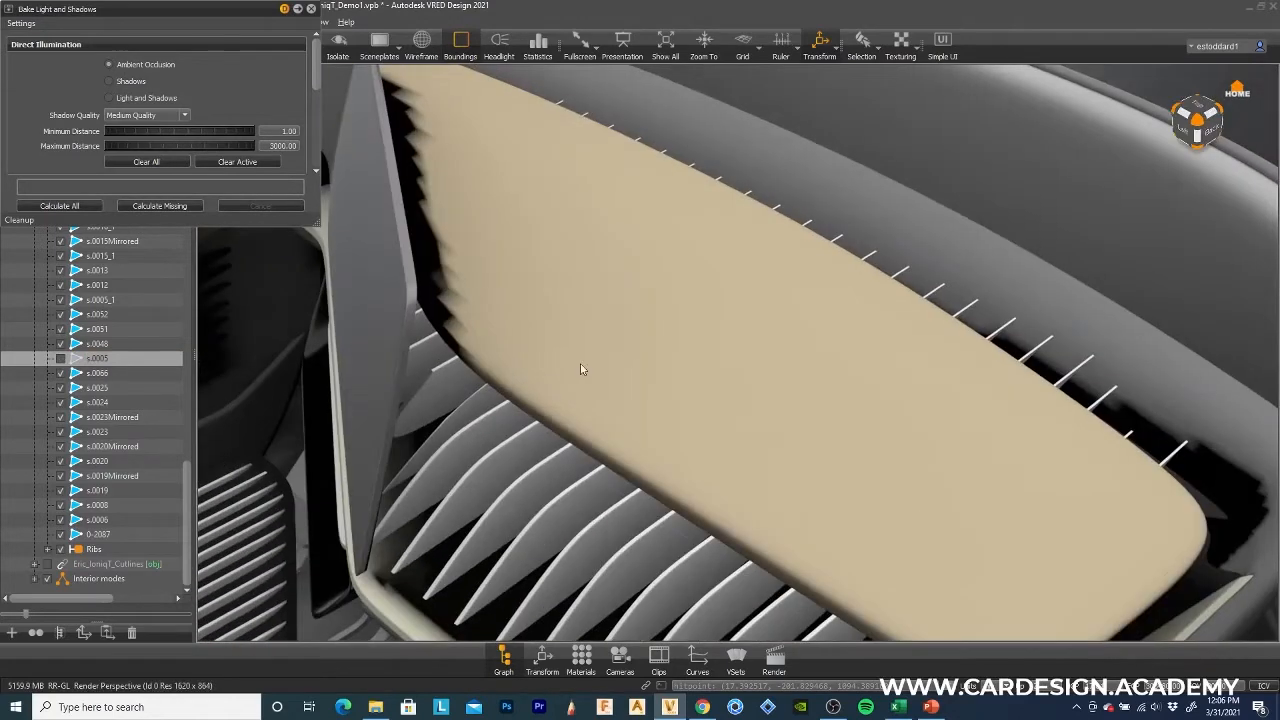
click(586, 326)
click(237, 163)
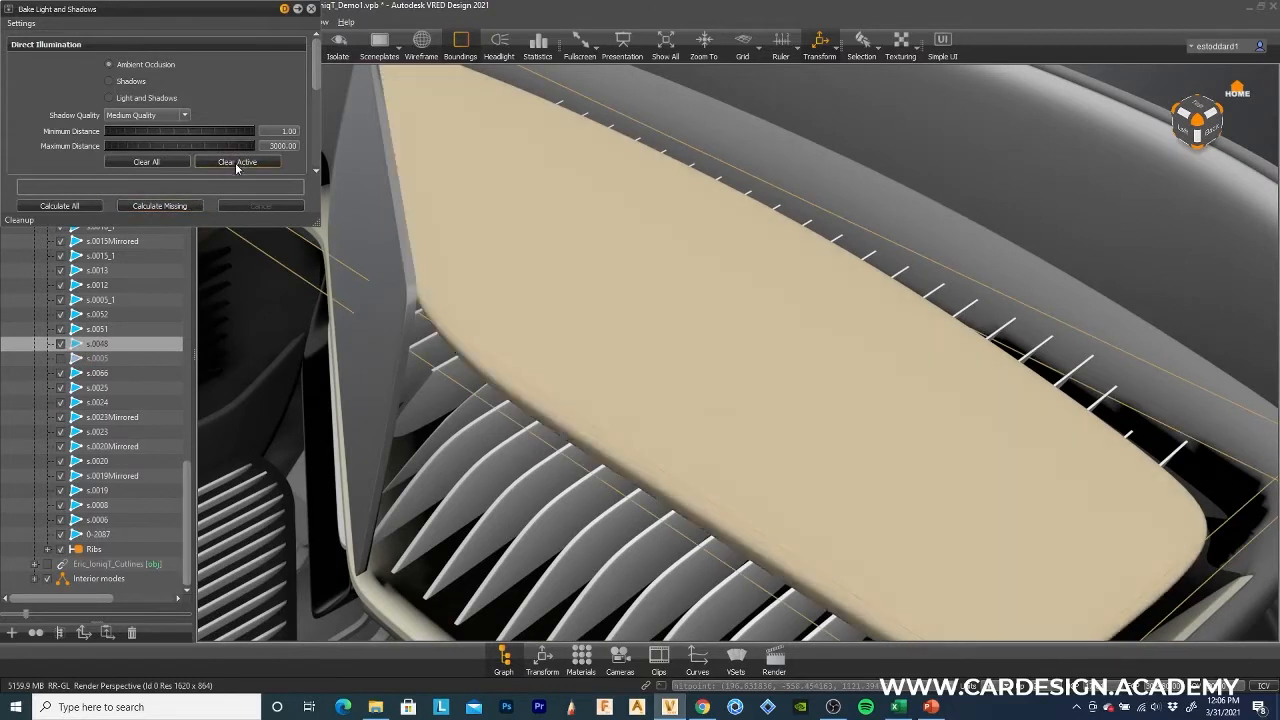
click(160, 205)
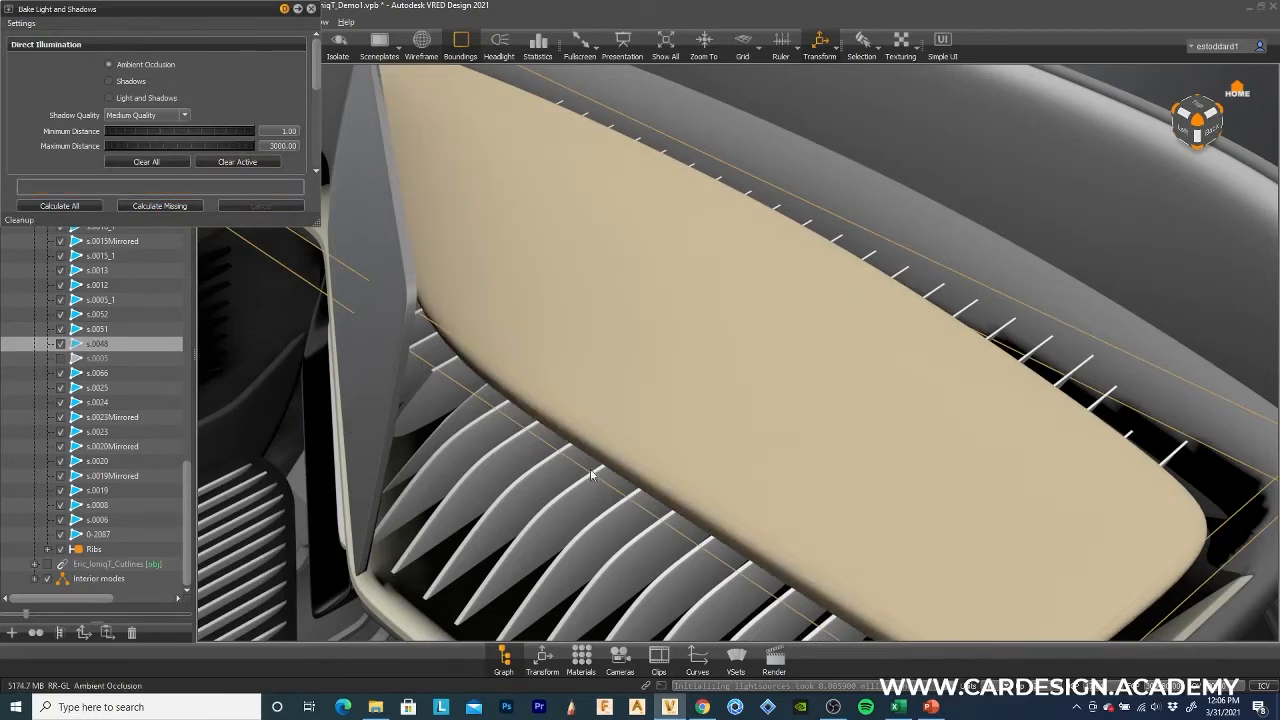
Show dashboard surface s.0005 again, clear the selection and inspect the shading of the pad and ribs.
drag(591, 475, 755, 356)
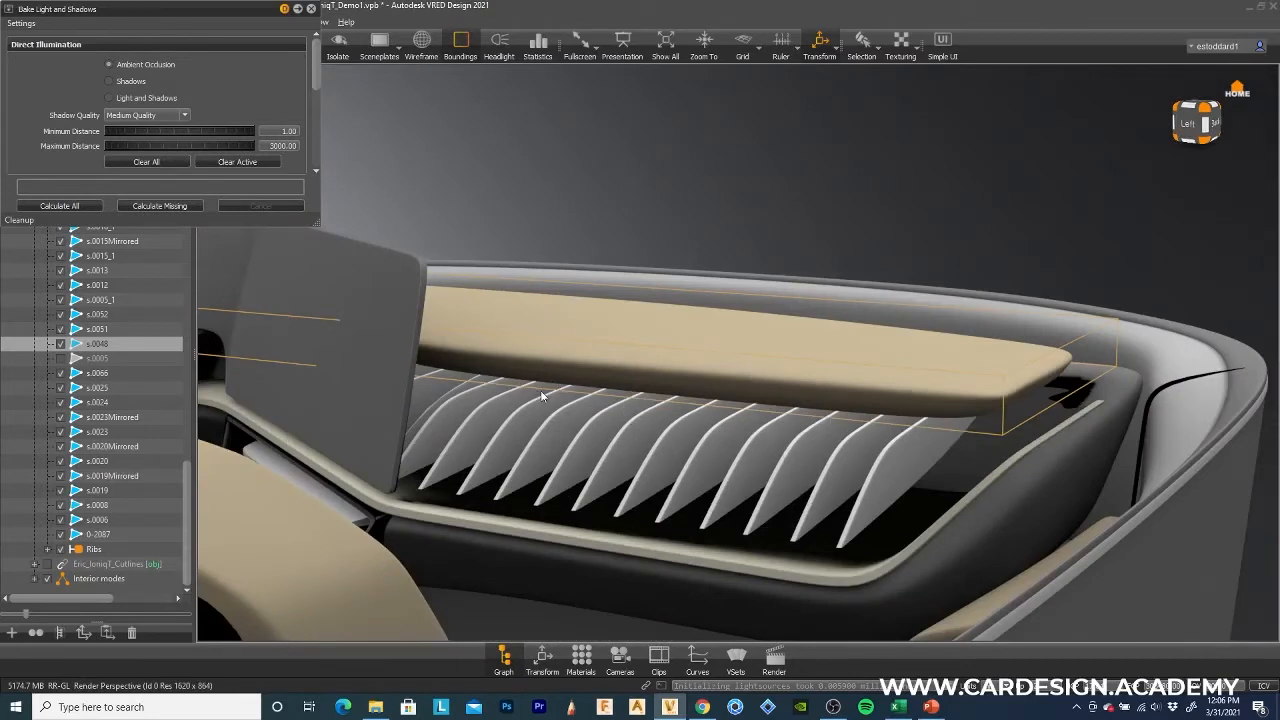
drag(541, 397, 557, 443)
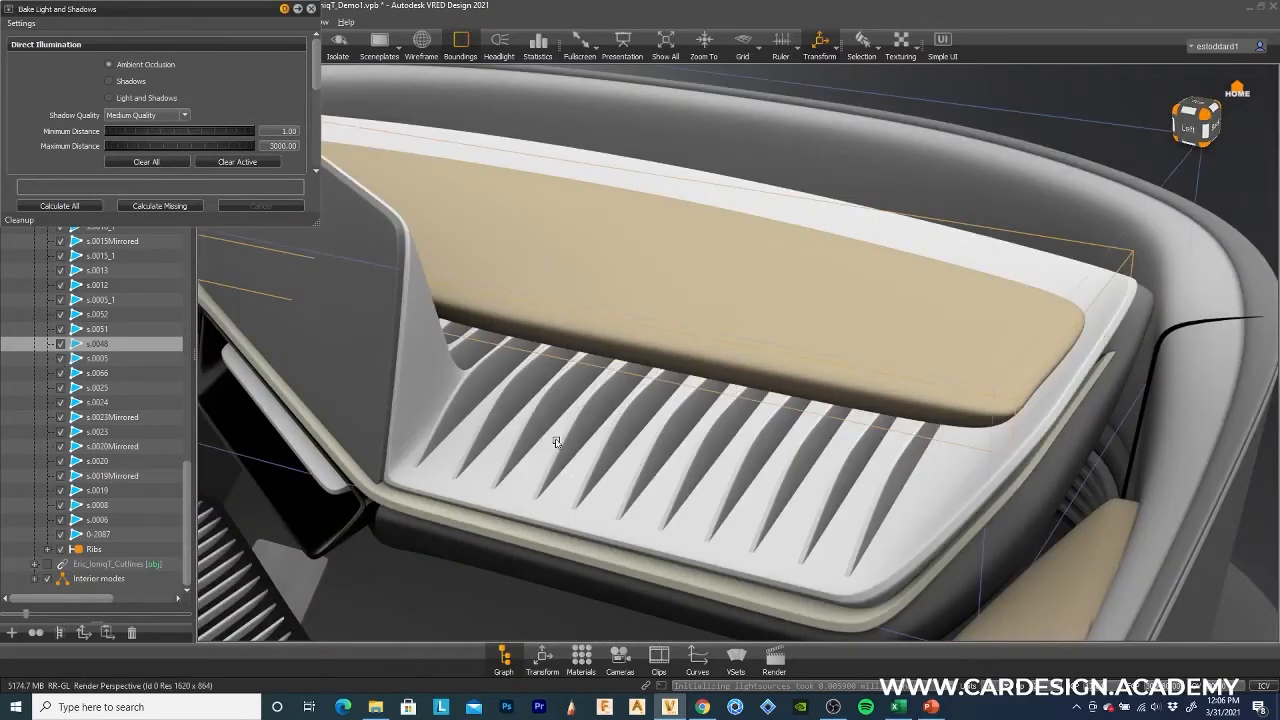
key(shift+d)
drag(631, 434, 630, 483)
scroll(630, 483, down, 3)
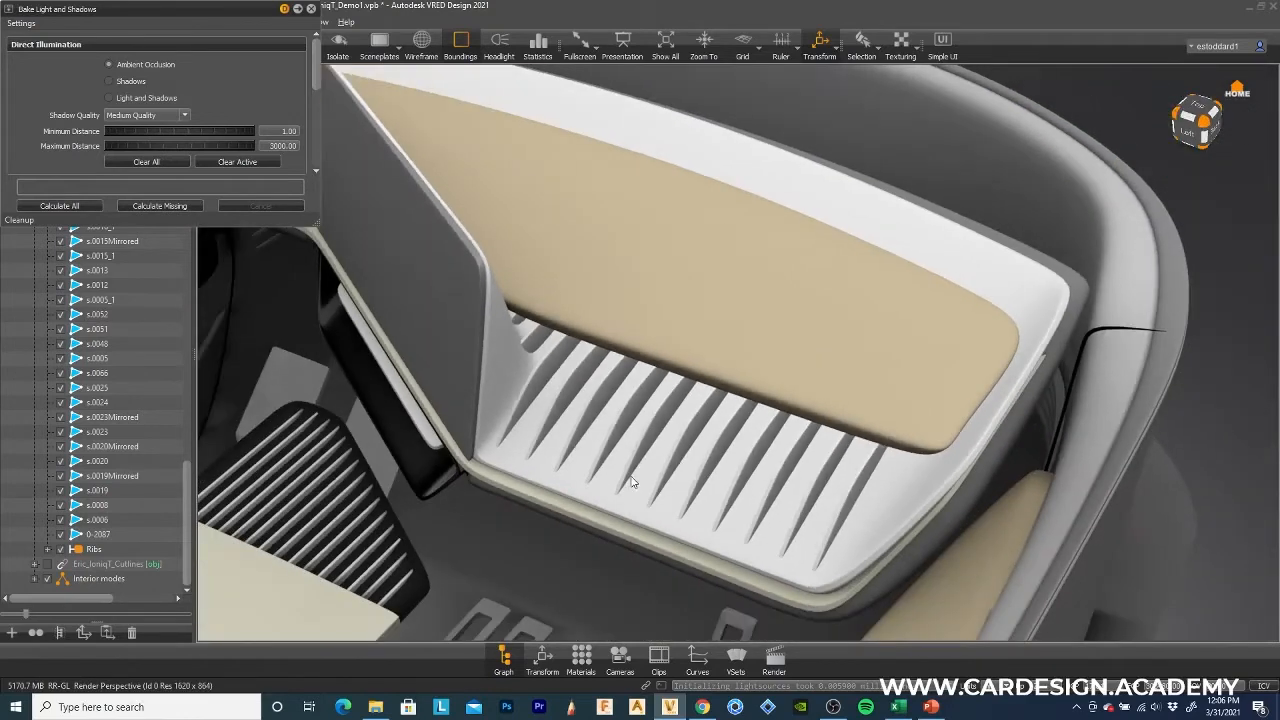
middle_drag(634, 468, 770, 488)
scroll(770, 488, down, 2)
scroll(771, 488, down, 1)
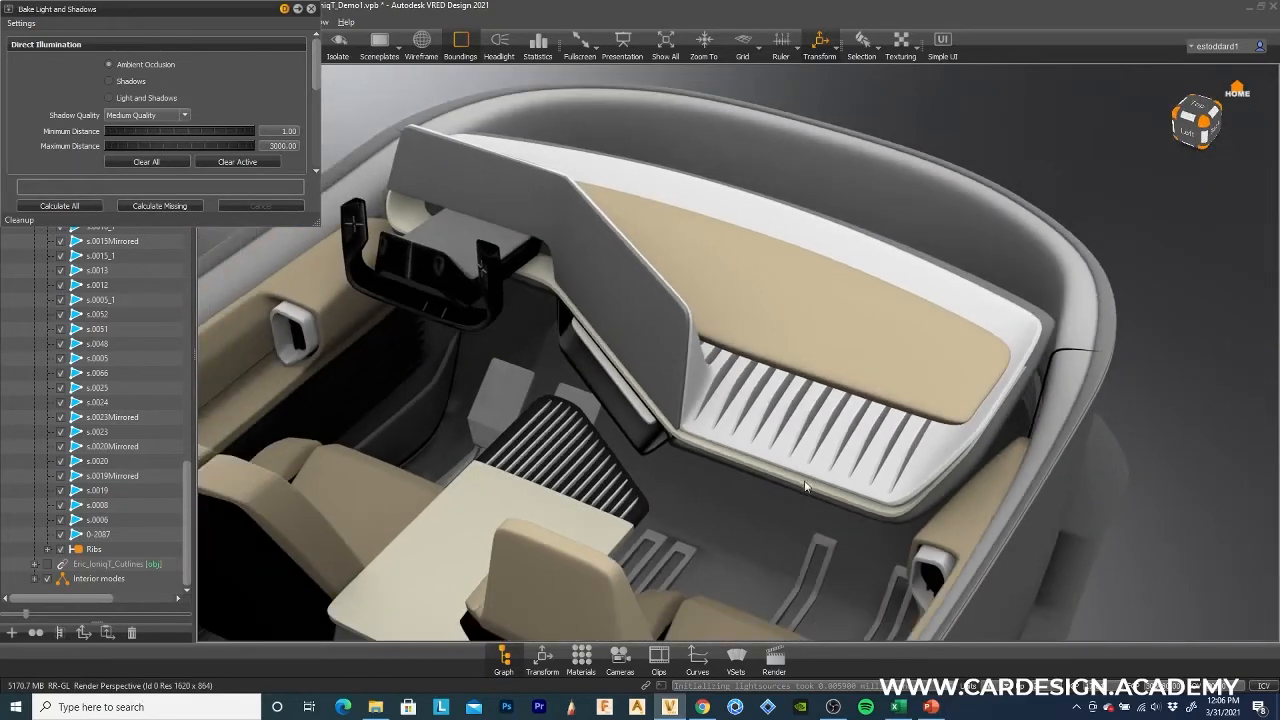
Select all the ribs on the black panel in front of the centre table and move them into the Ribs group.
drag(811, 482, 706, 344)
scroll(715, 396, up, 4)
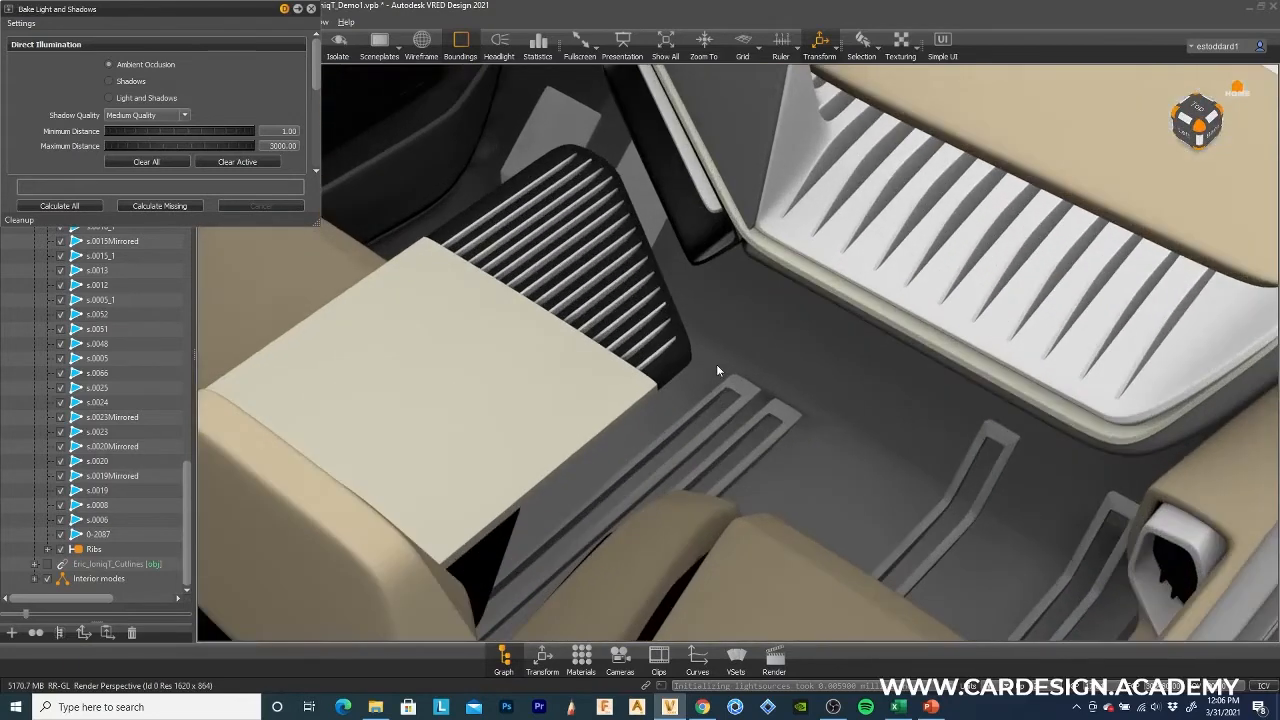
shift+click(630, 351)
ctrl+shift+click(606, 339)
ctrl+shift+click(587, 323)
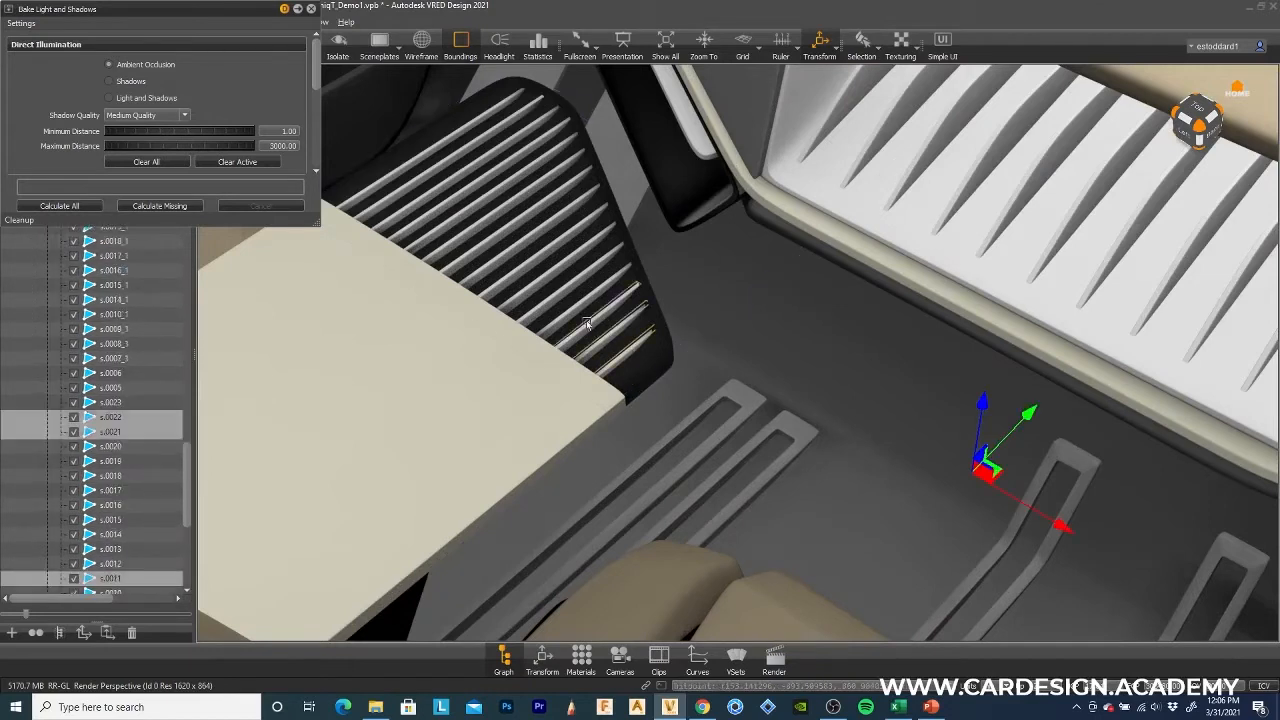
ctrl+shift+click(571, 311)
ctrl+shift+click(556, 296)
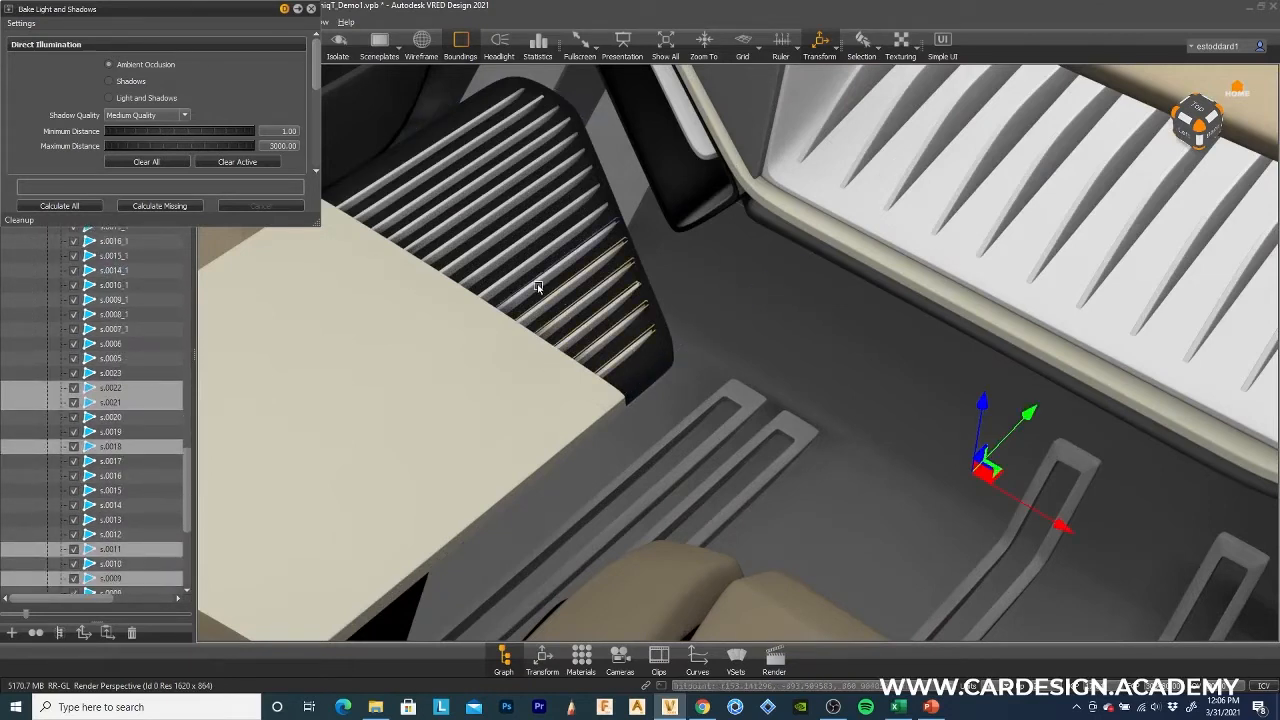
ctrl+shift+click(538, 286)
ctrl+shift+click(520, 270)
ctrl+shift+click(504, 250)
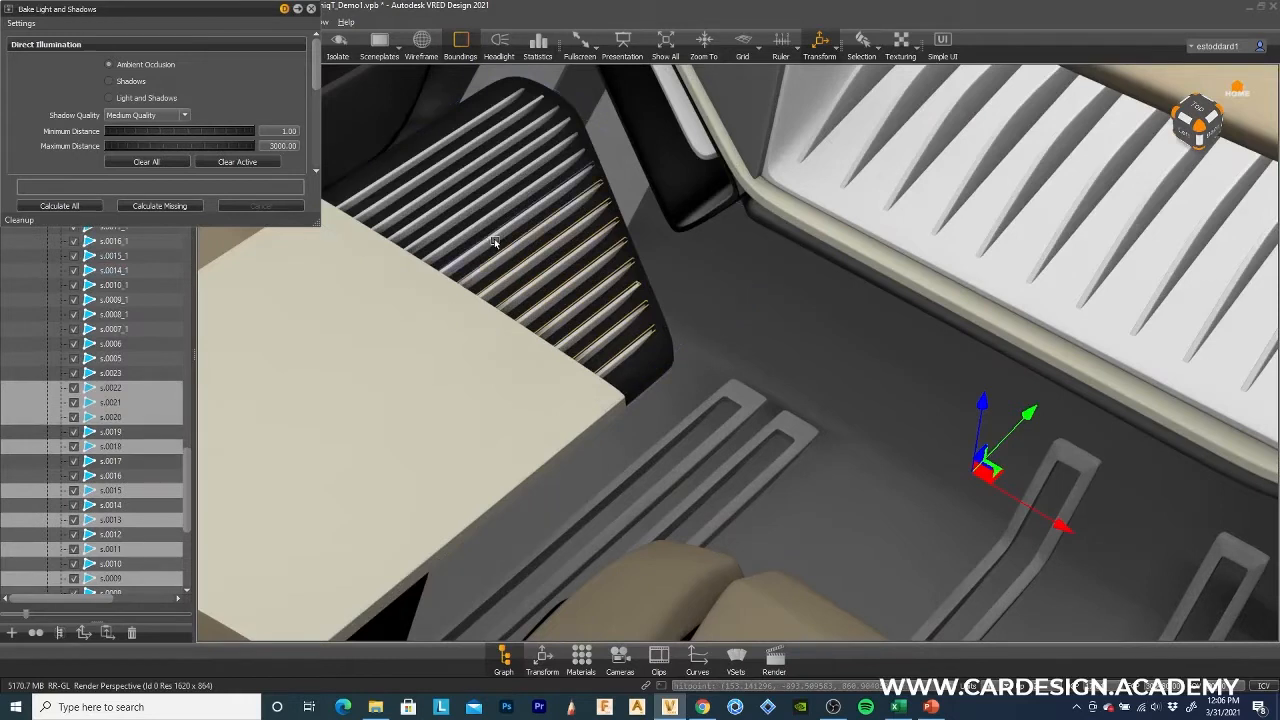
ctrl+shift+click(486, 232)
ctrl+shift+click(470, 220)
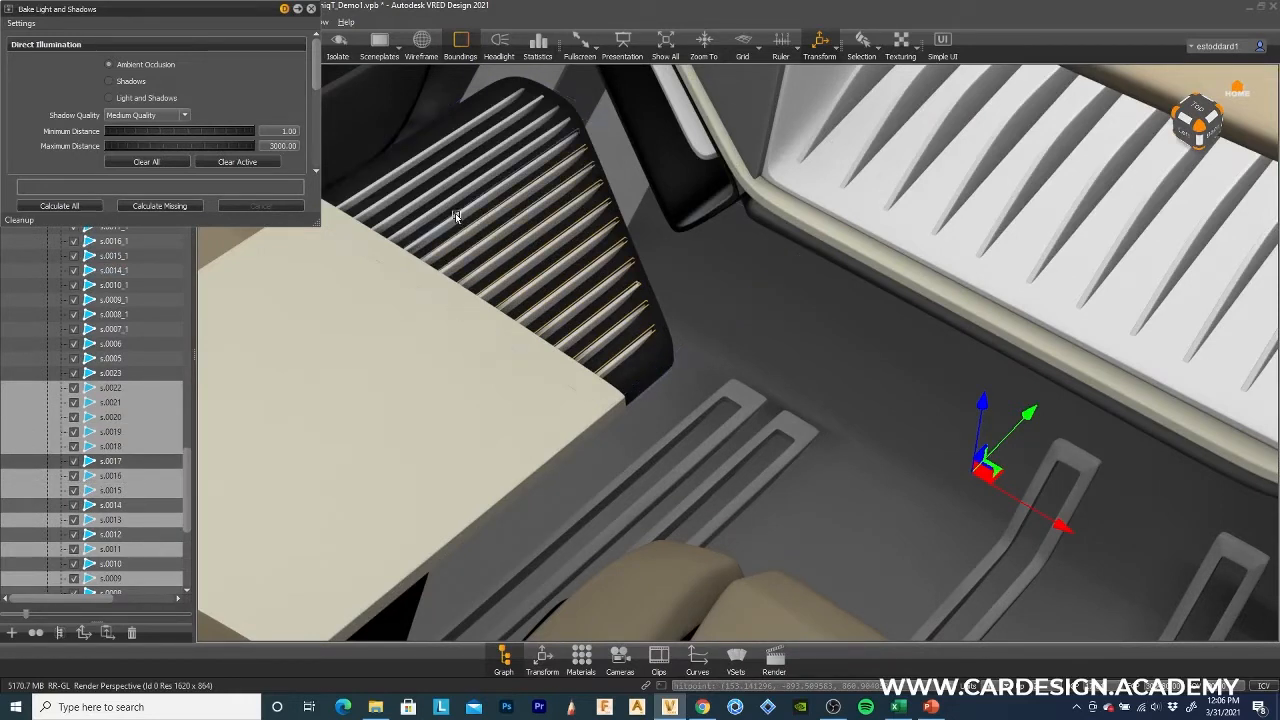
ctrl+shift+click(455, 213)
ctrl+shift+click(448, 205)
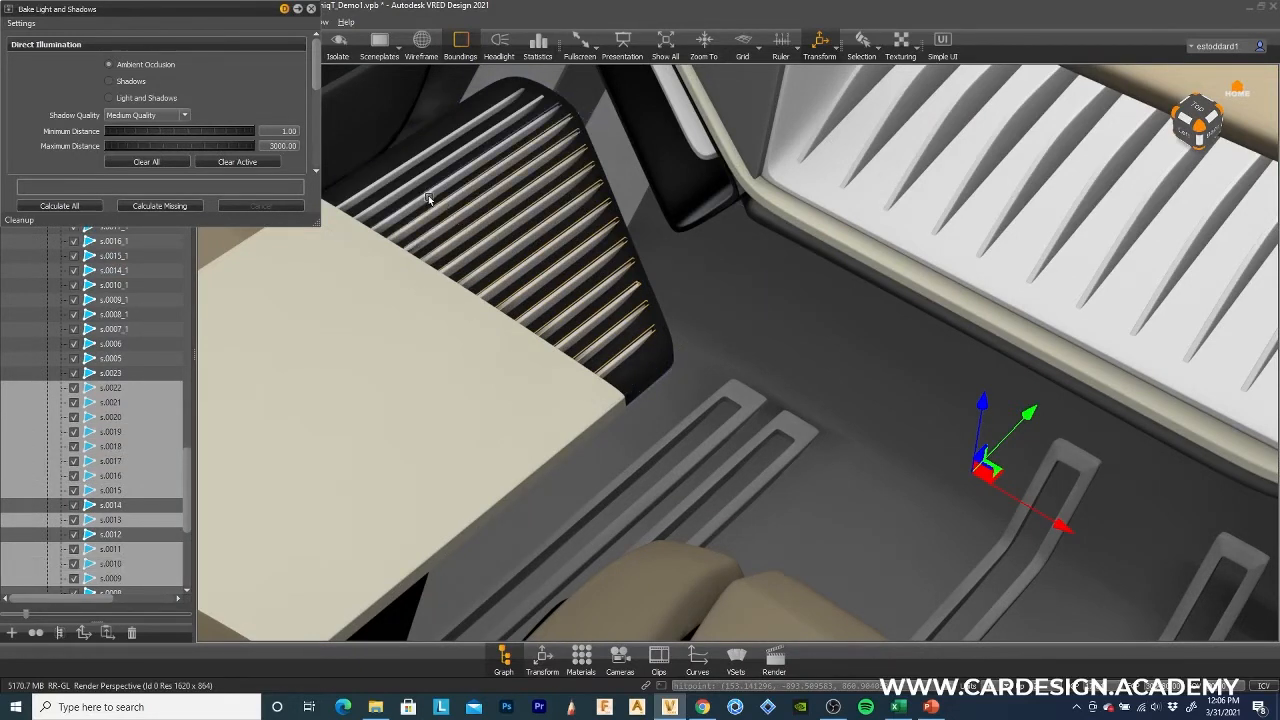
ctrl+shift+click(428, 196)
ctrl+shift+click(414, 183)
ctrl+shift+click(403, 168)
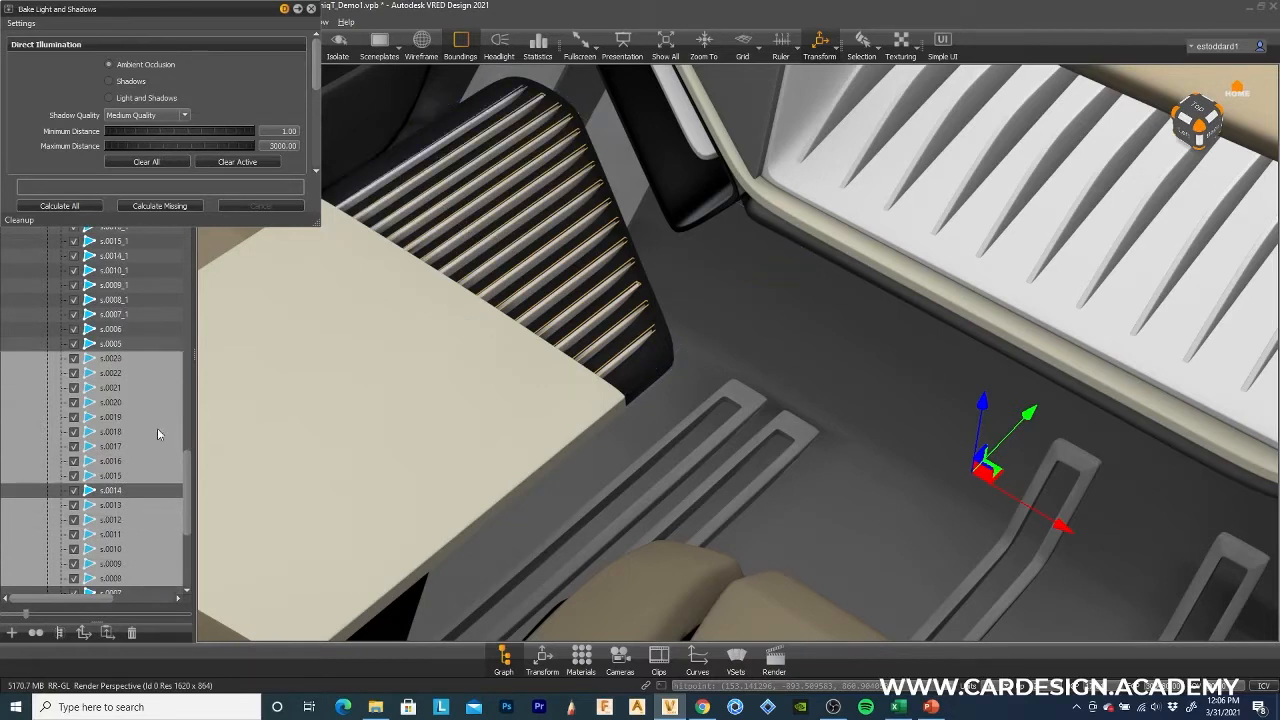
scroll(145, 520, down, 6)
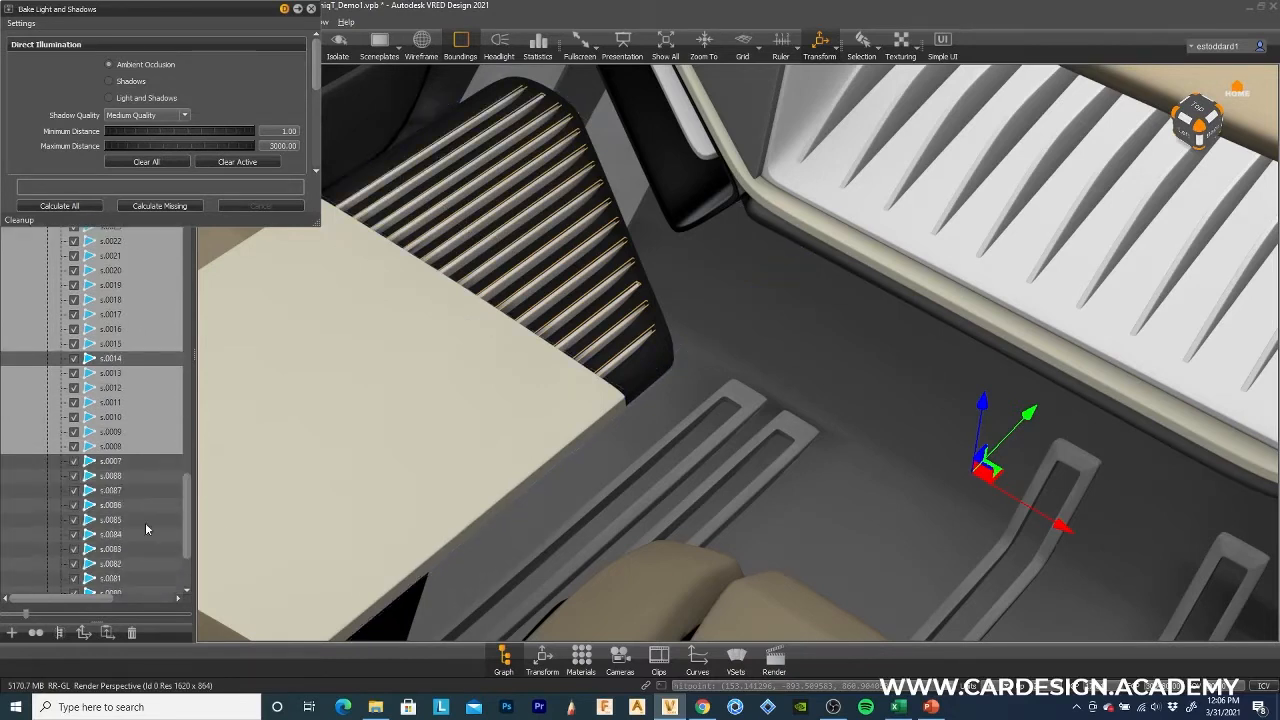
scroll(147, 502, up, 5)
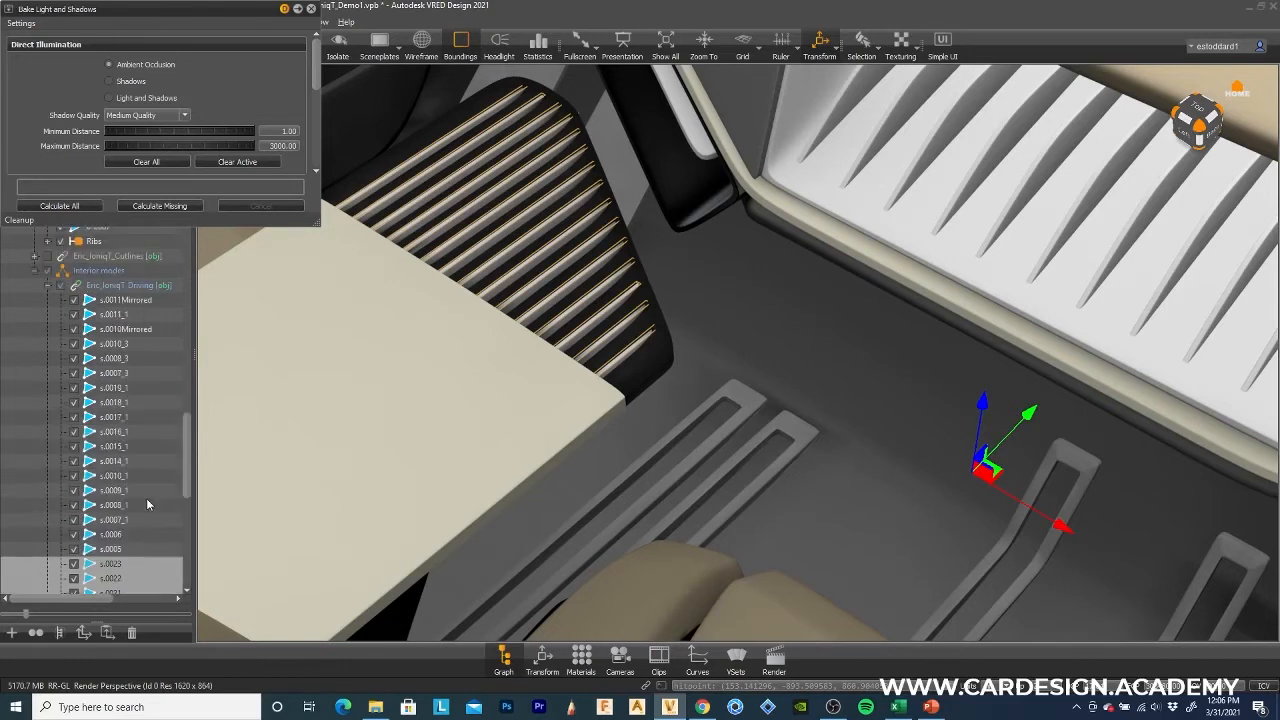
scroll(145, 503, up, 2)
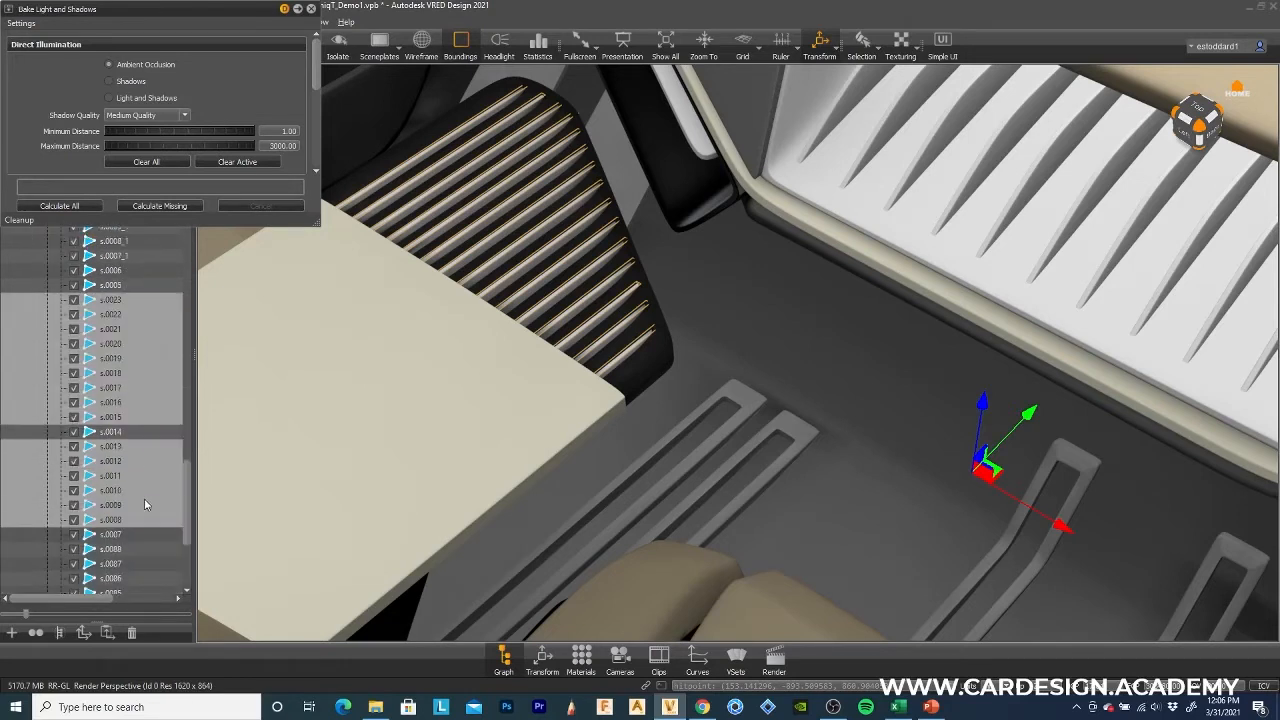
scroll(142, 505, down, 4)
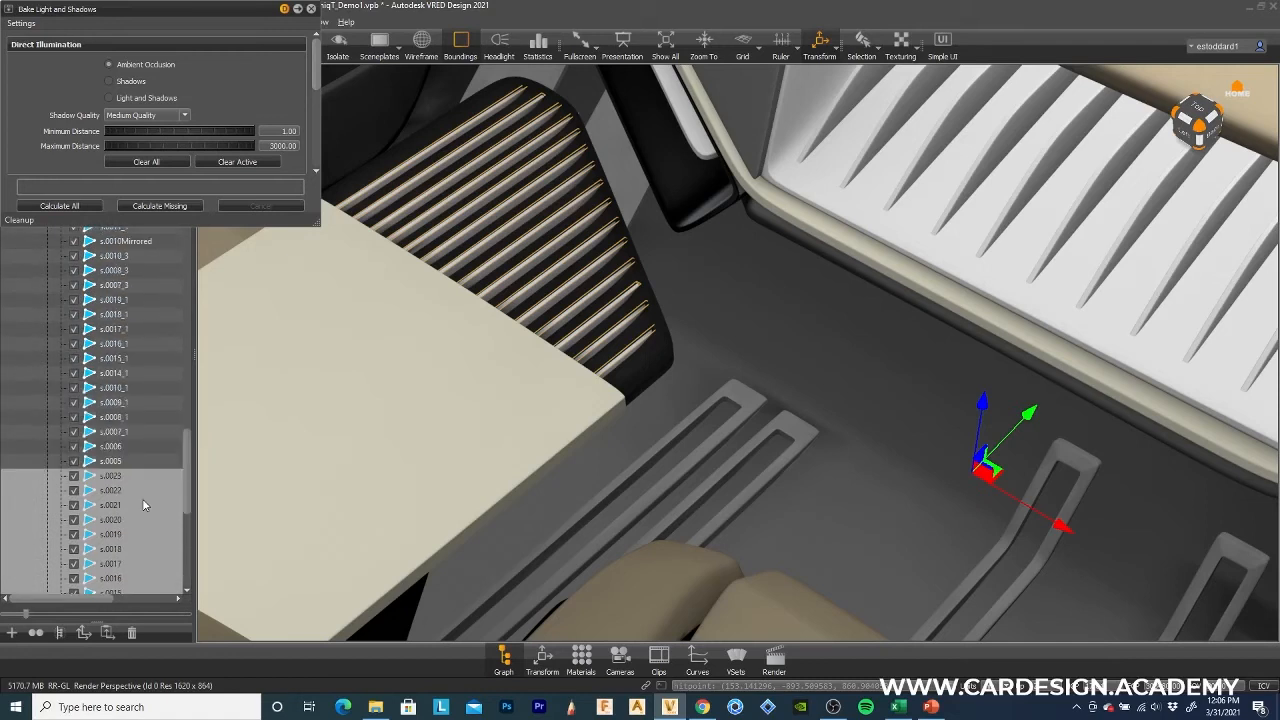
scroll(132, 492, up, 2)
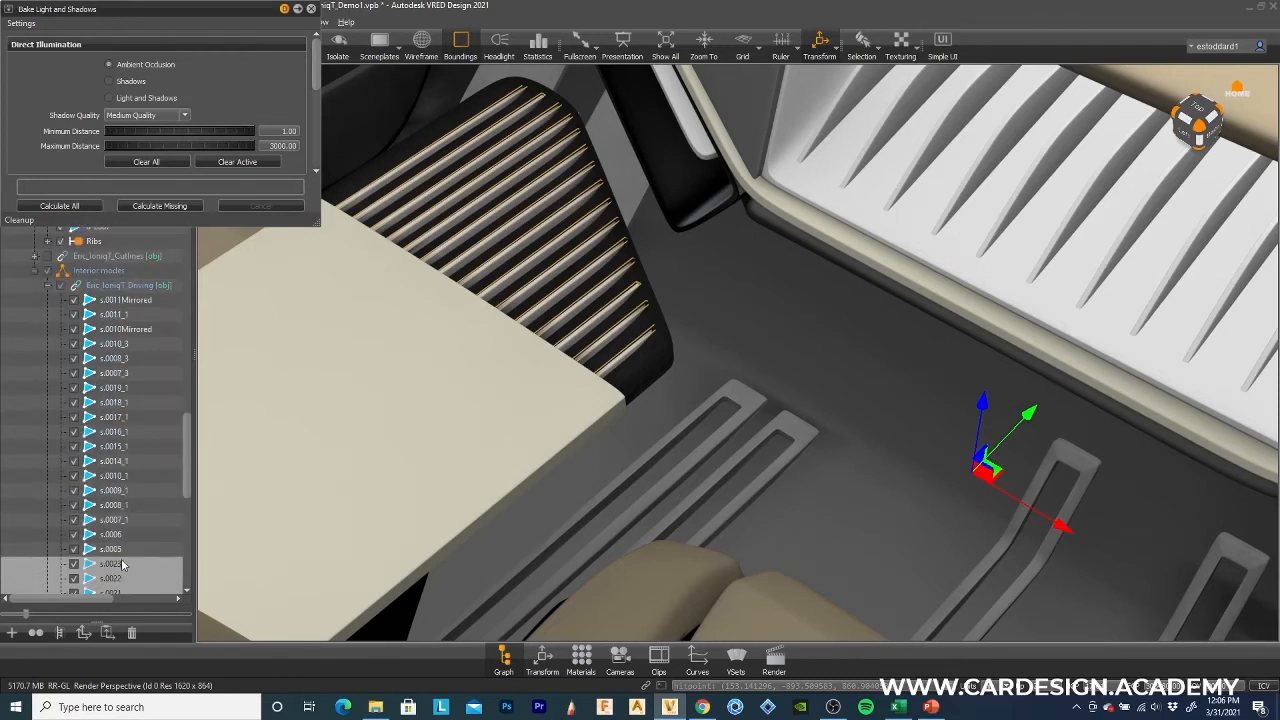
drag(122, 560, 107, 244)
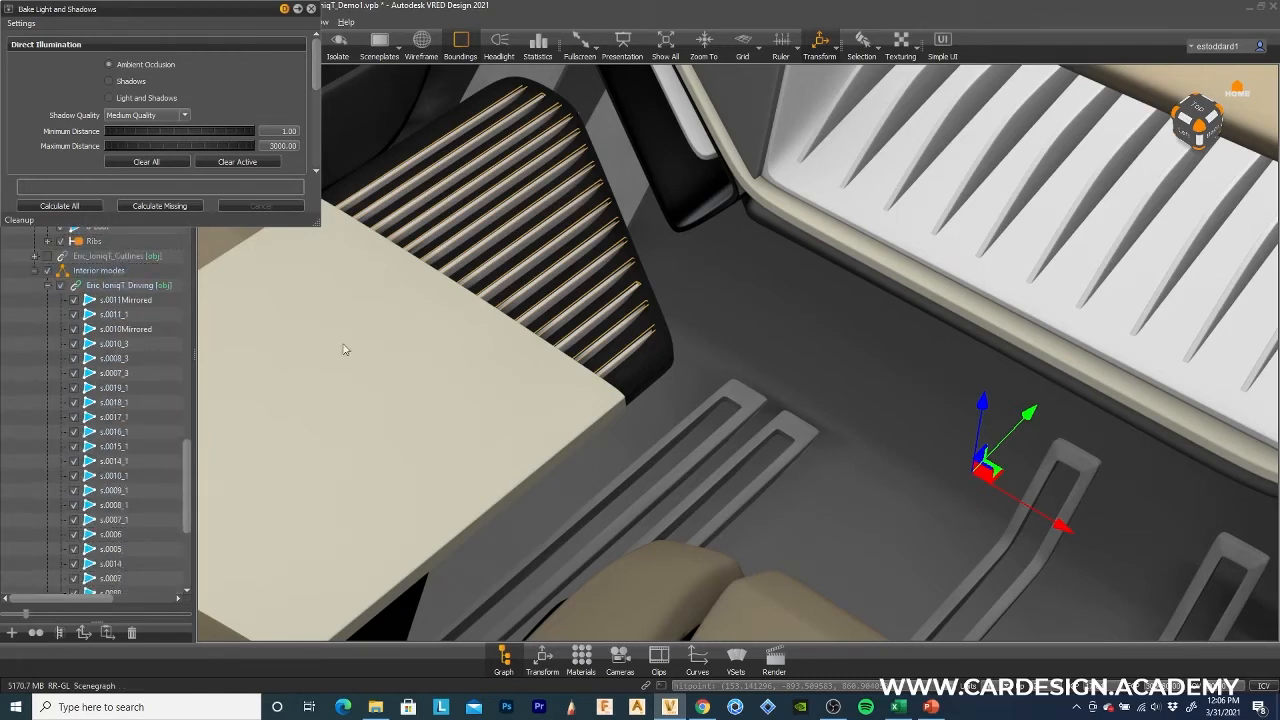
Select the added ribs from s.0008_1 to the last s.0008 in the Ribs group and clear their baked ambient occlusion.
click(104, 243)
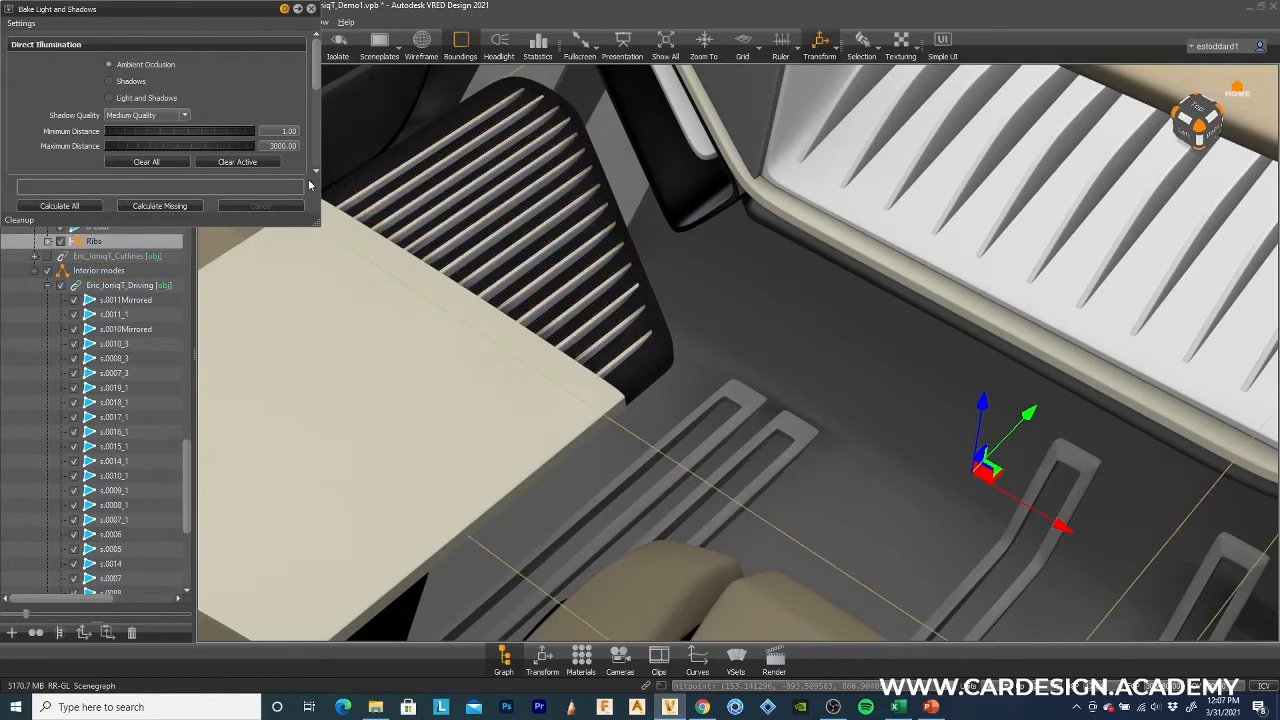
click(48, 245)
scroll(142, 381, down, 3)
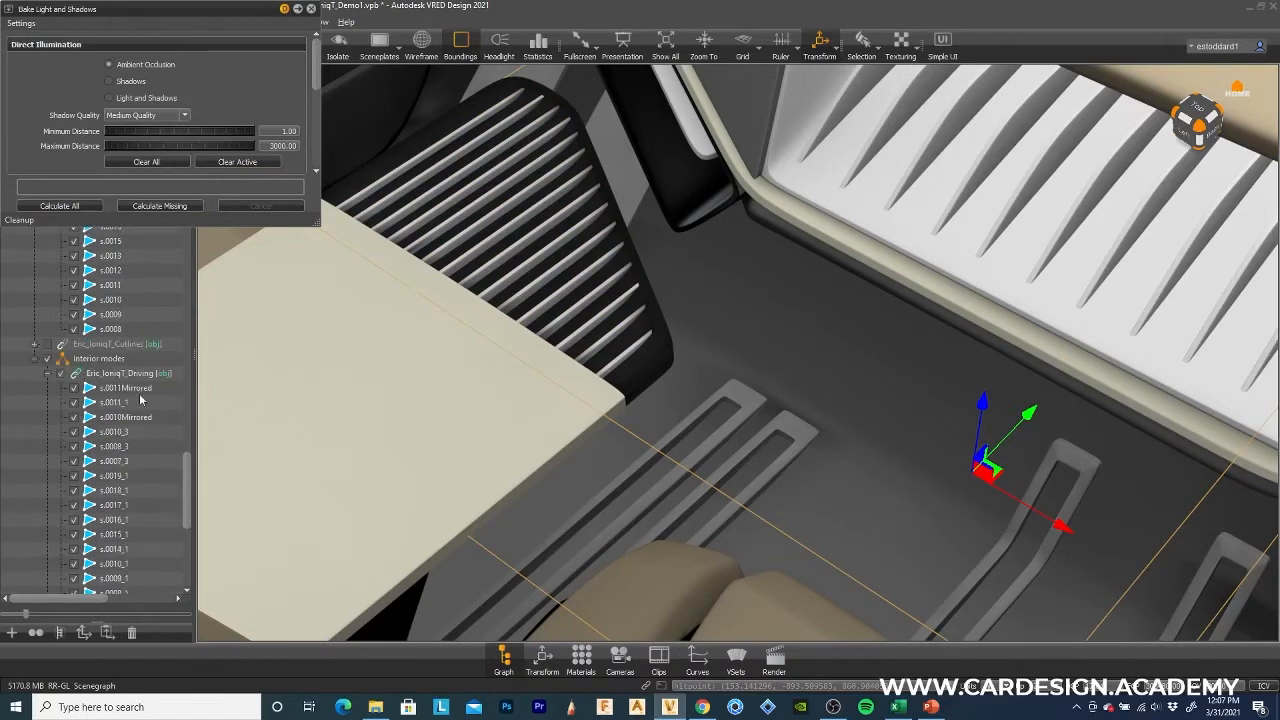
scroll(137, 378, up, 2)
click(121, 417)
scroll(134, 400, up, 4)
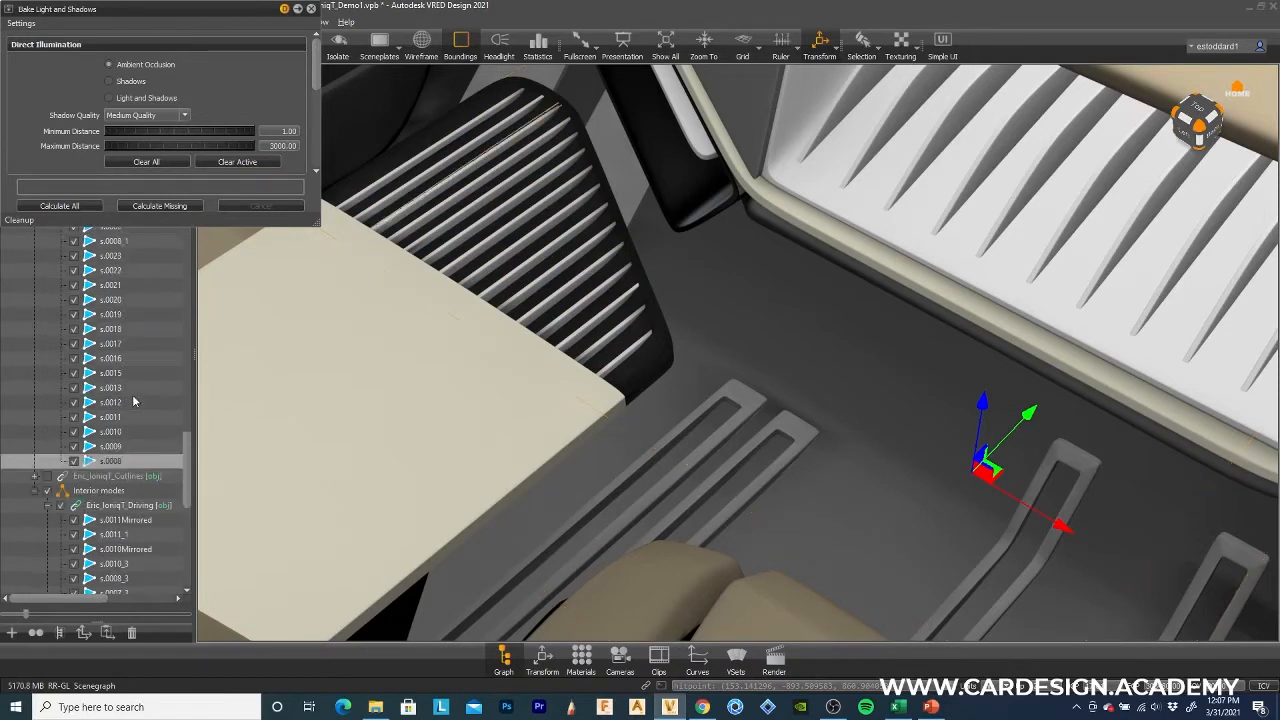
shift+click(123, 372)
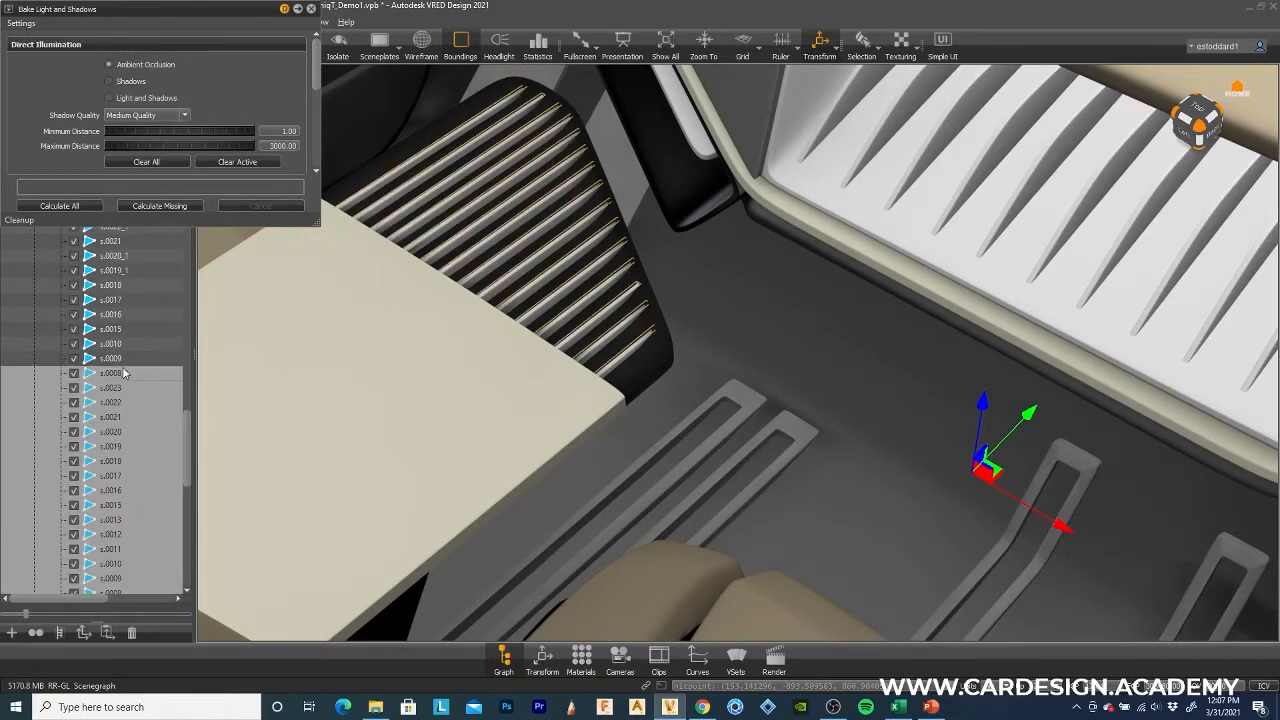
click(168, 157)
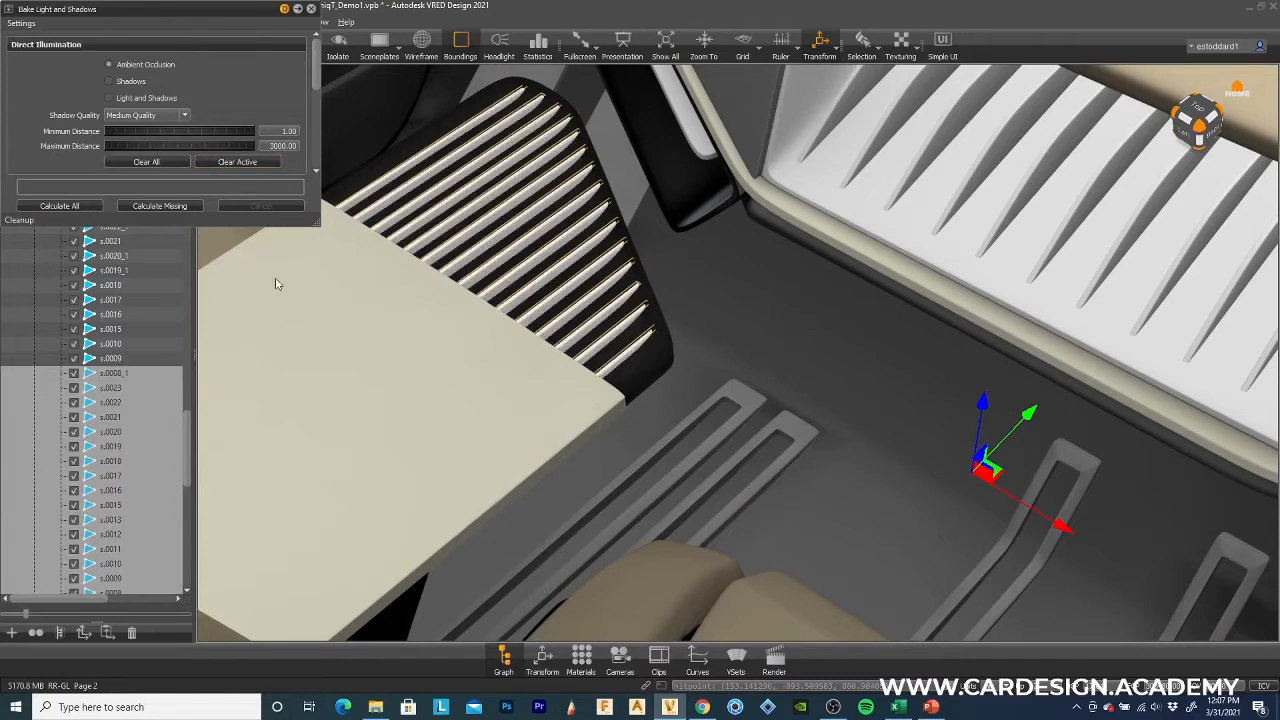
Clear the baked ambient occlusion of the black panel s.0014 beneath the ribs by the table.
click(644, 373)
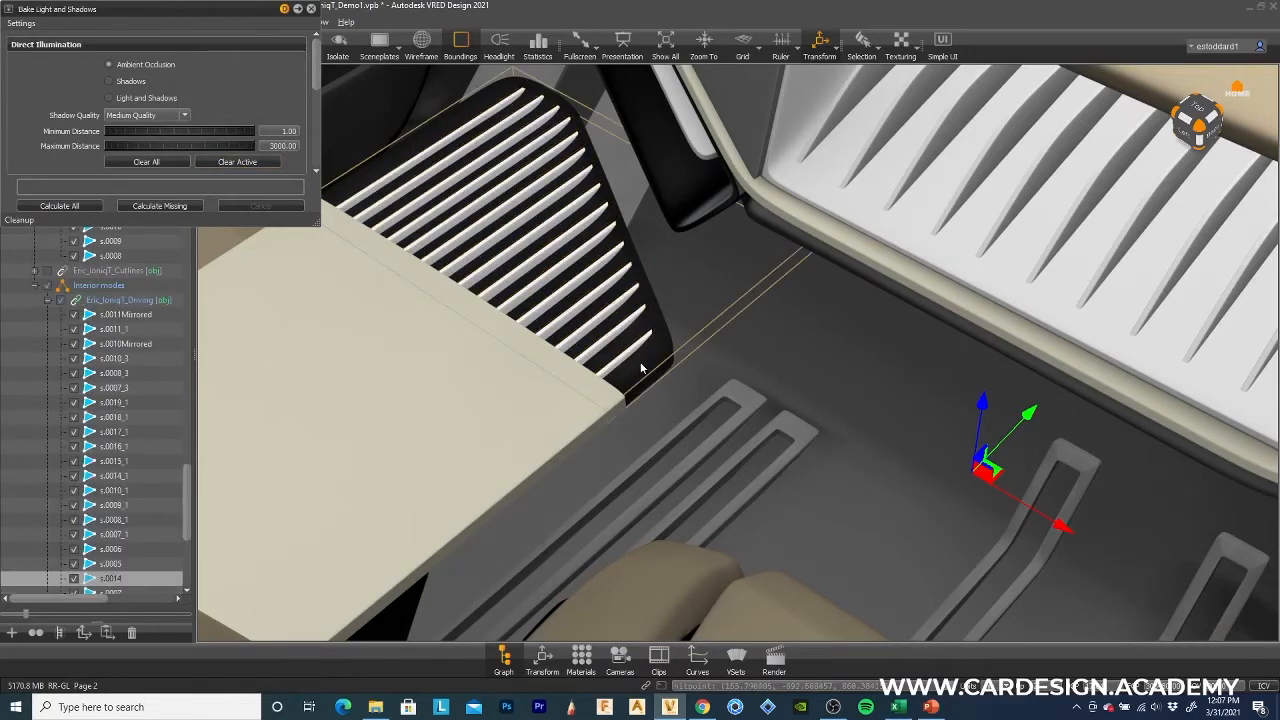
click(255, 162)
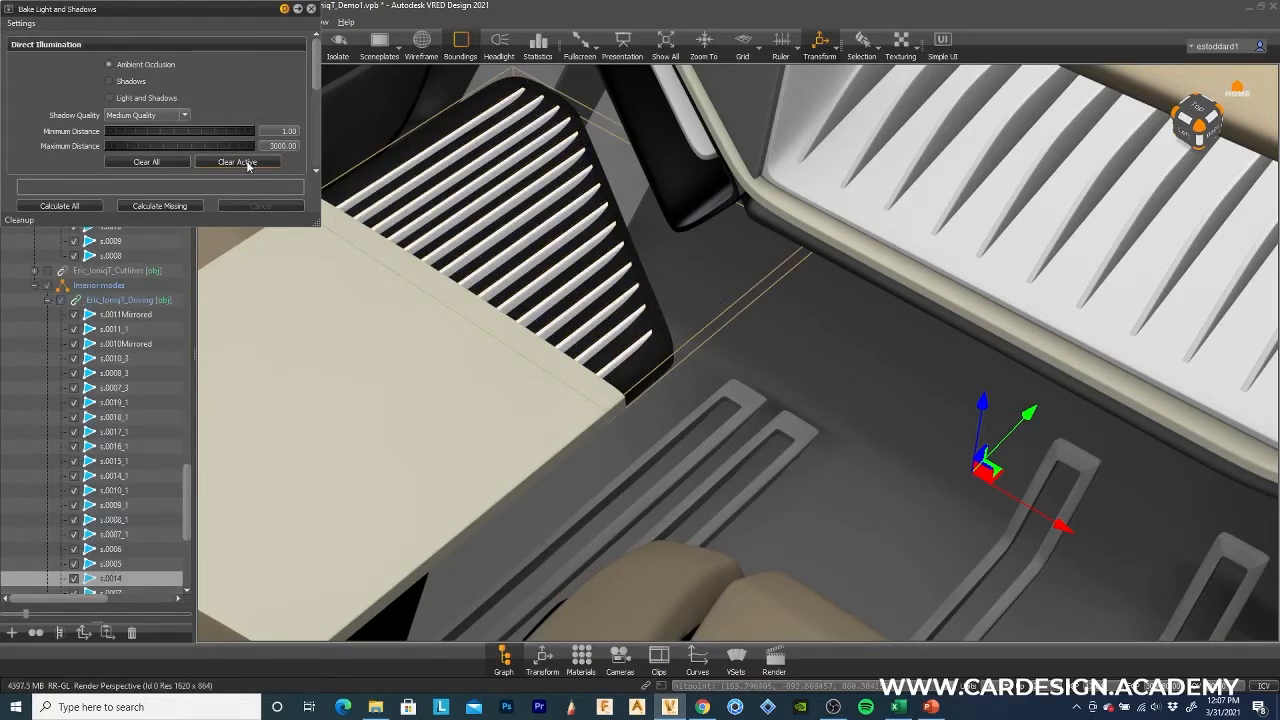
click(179, 207)
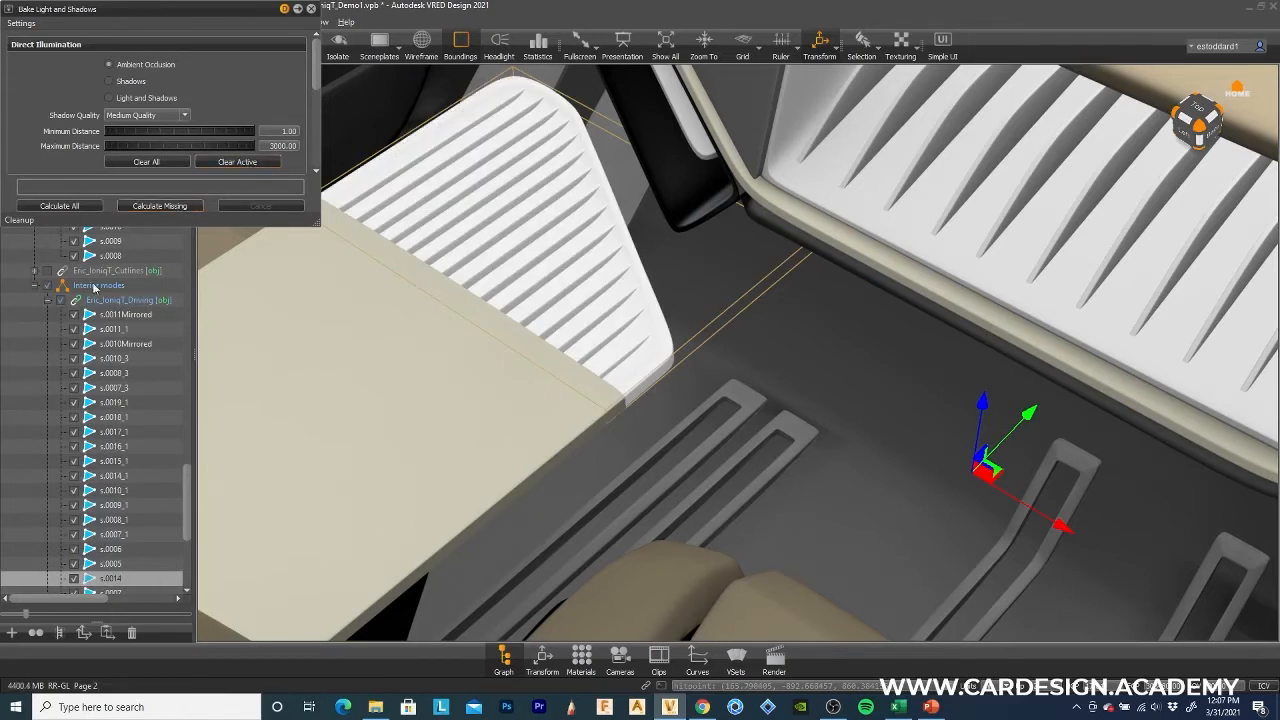
Collapse and hide the Ribs group, then calculate the missing ambient occlusion for panel s.0014.
scroll(87, 548, down, 7)
scroll(84, 496, up, 6)
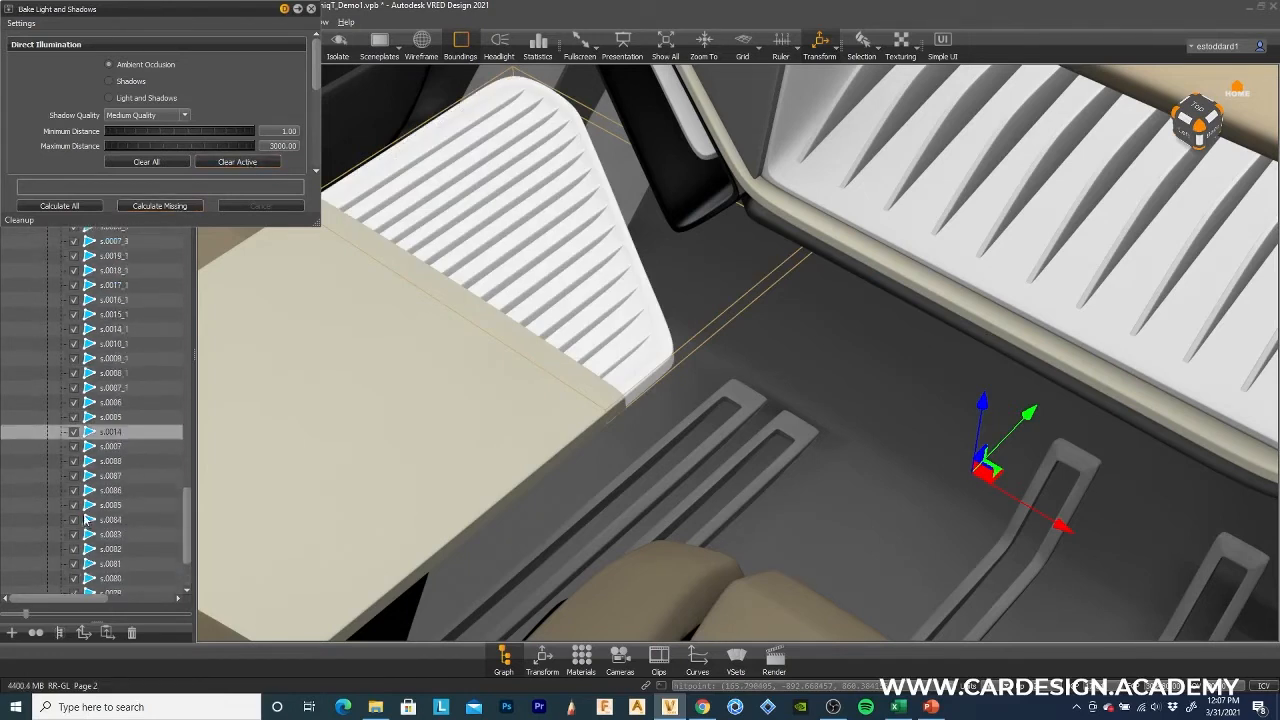
scroll(62, 290, up, 10)
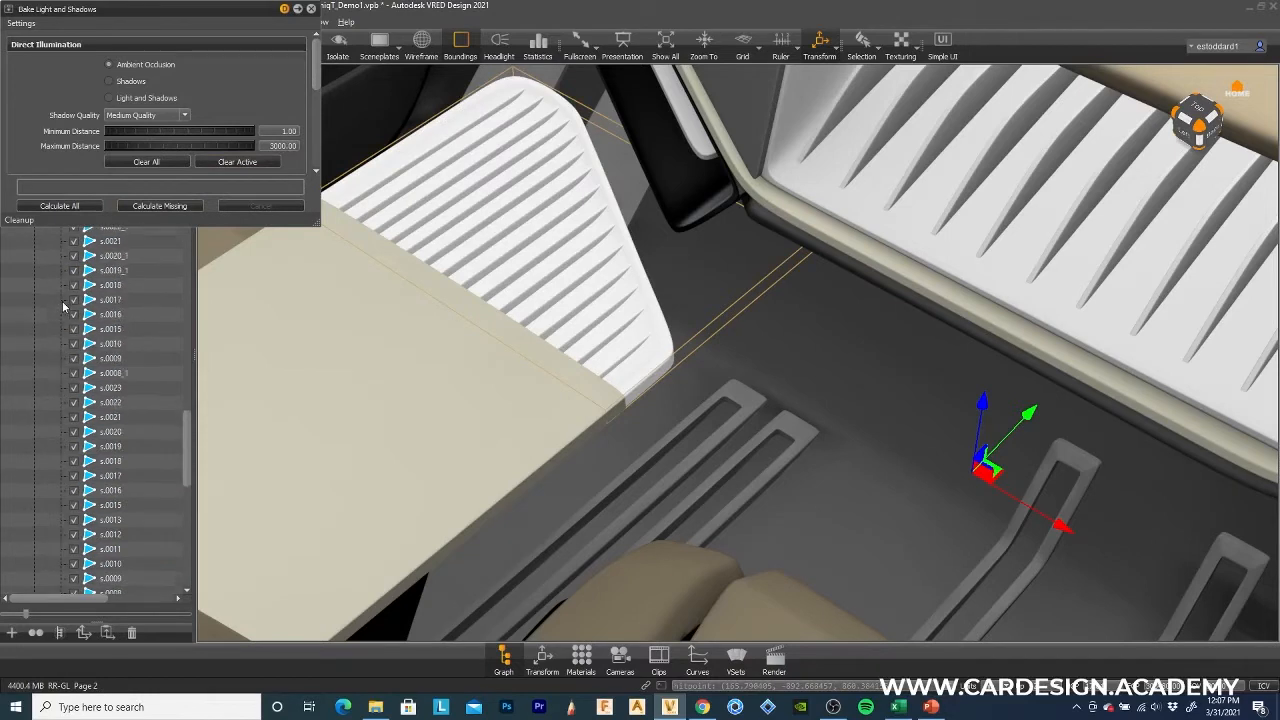
click(48, 417)
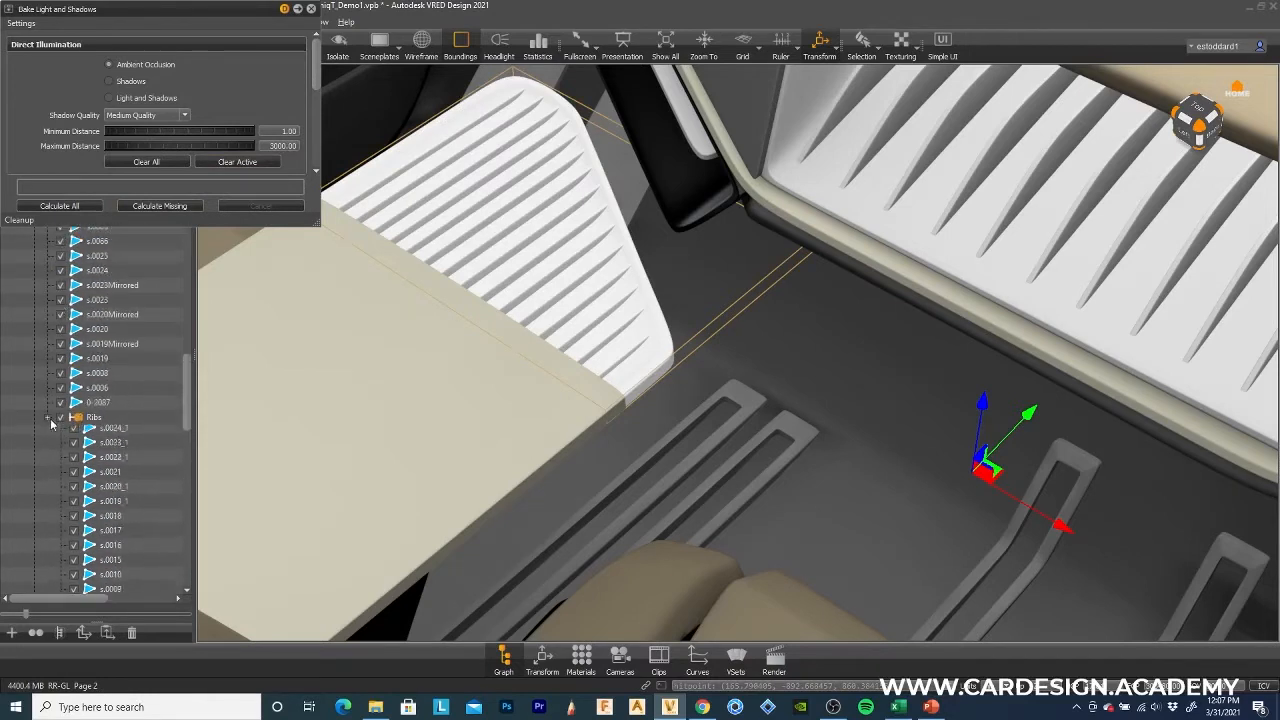
click(60, 418)
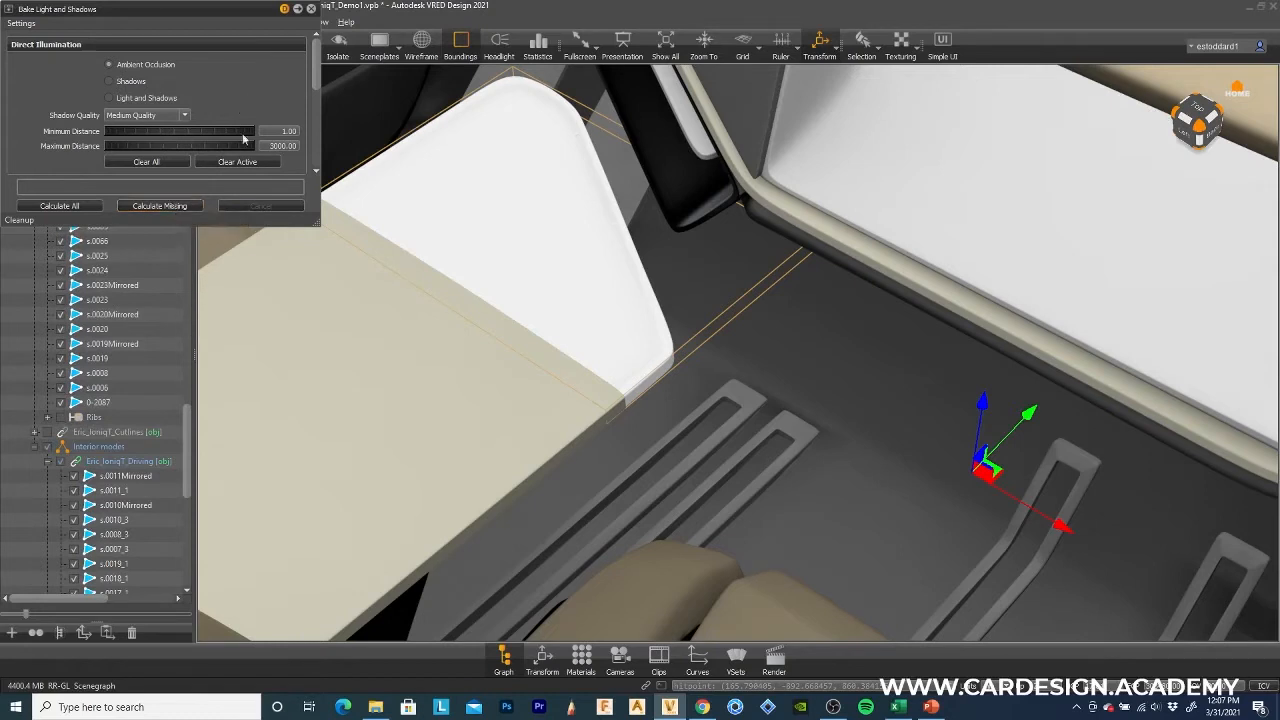
click(166, 206)
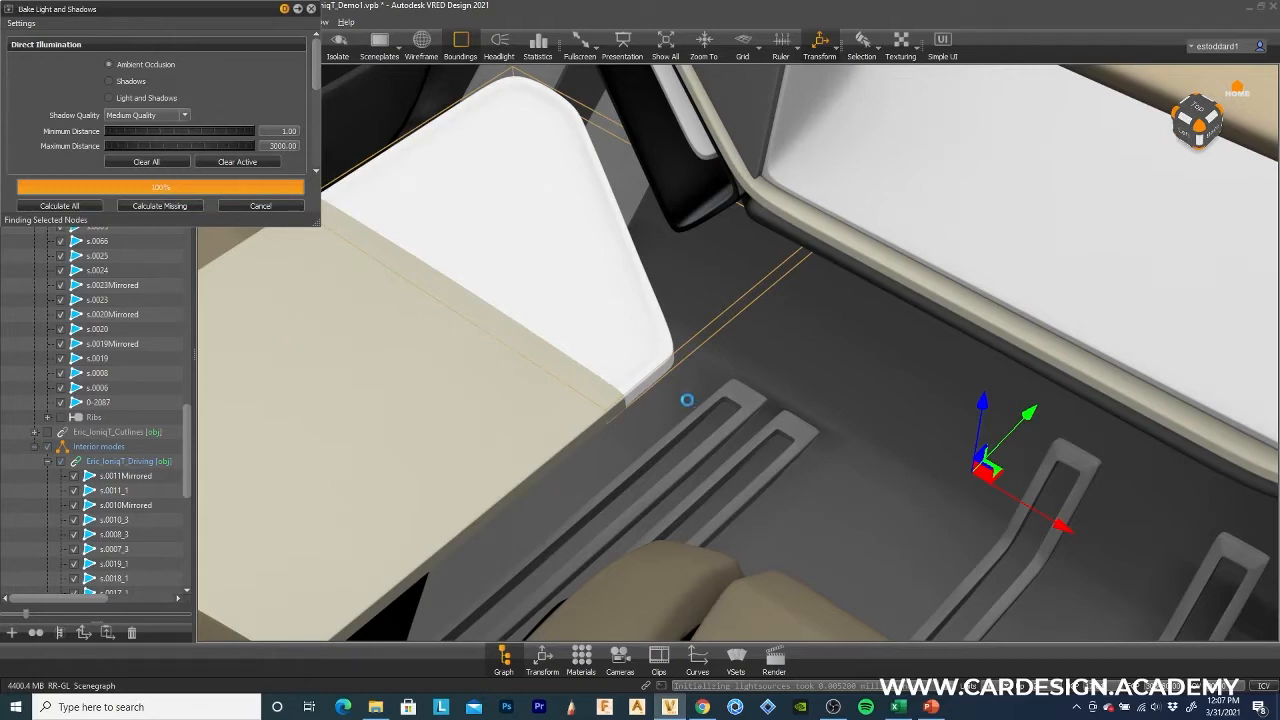
Make the Ribs group visible again and close the Bake Light and Shadows window.
scroll(592, 394, up, 2)
scroll(592, 394, down, 4)
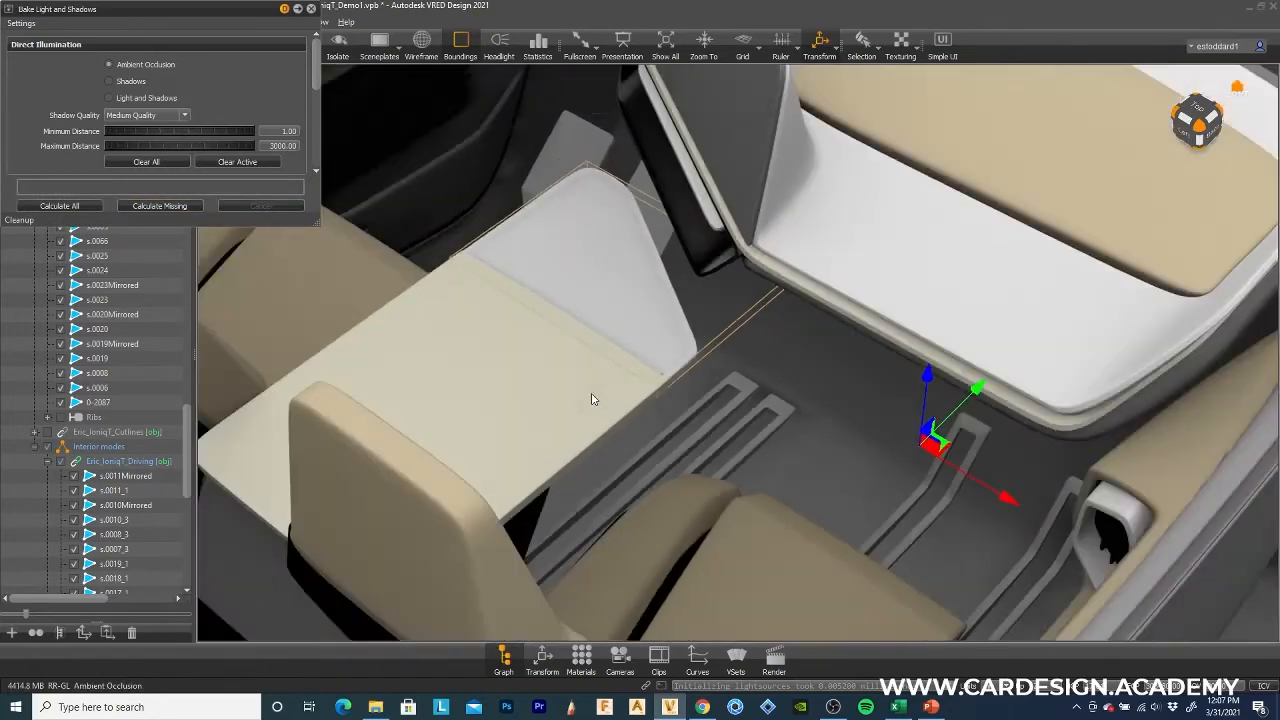
scroll(596, 399, down, 3)
mouse_move(622, 456)
mouse_down()
mouse_move(506, 462)
mouse_move(532, 445)
mouse_move(622, 440)
mouse_up()
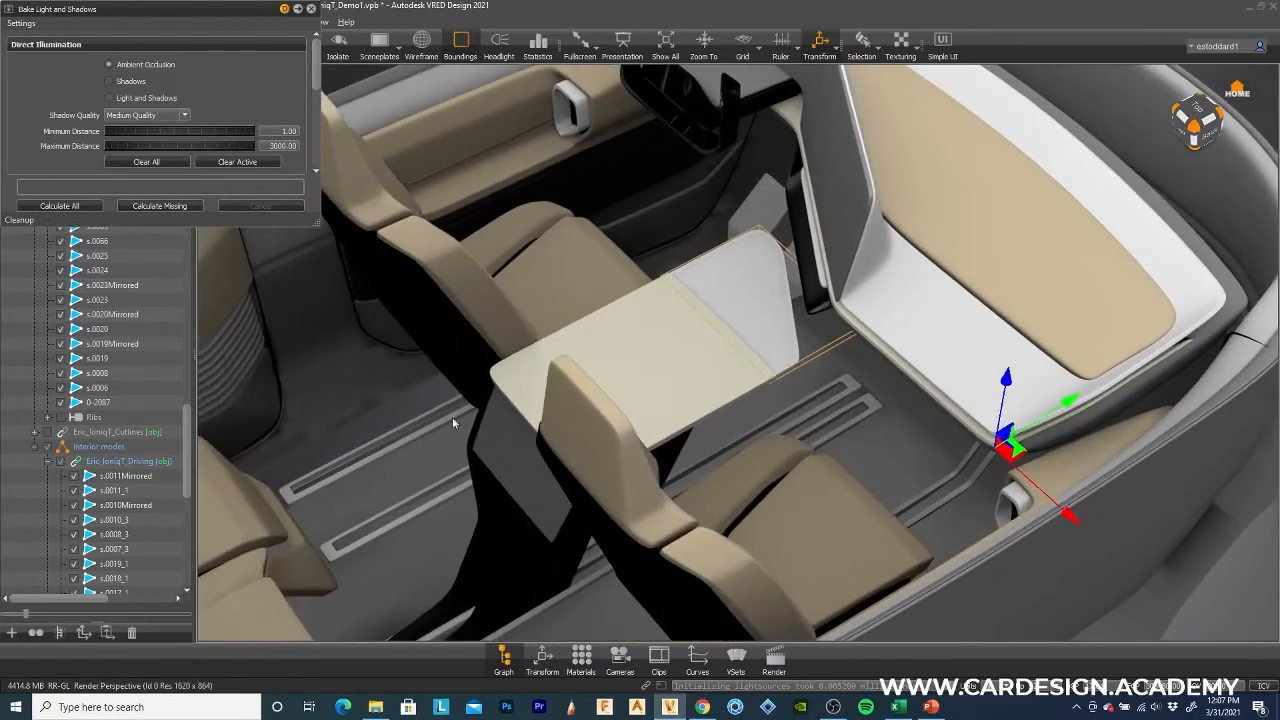
click(60, 417)
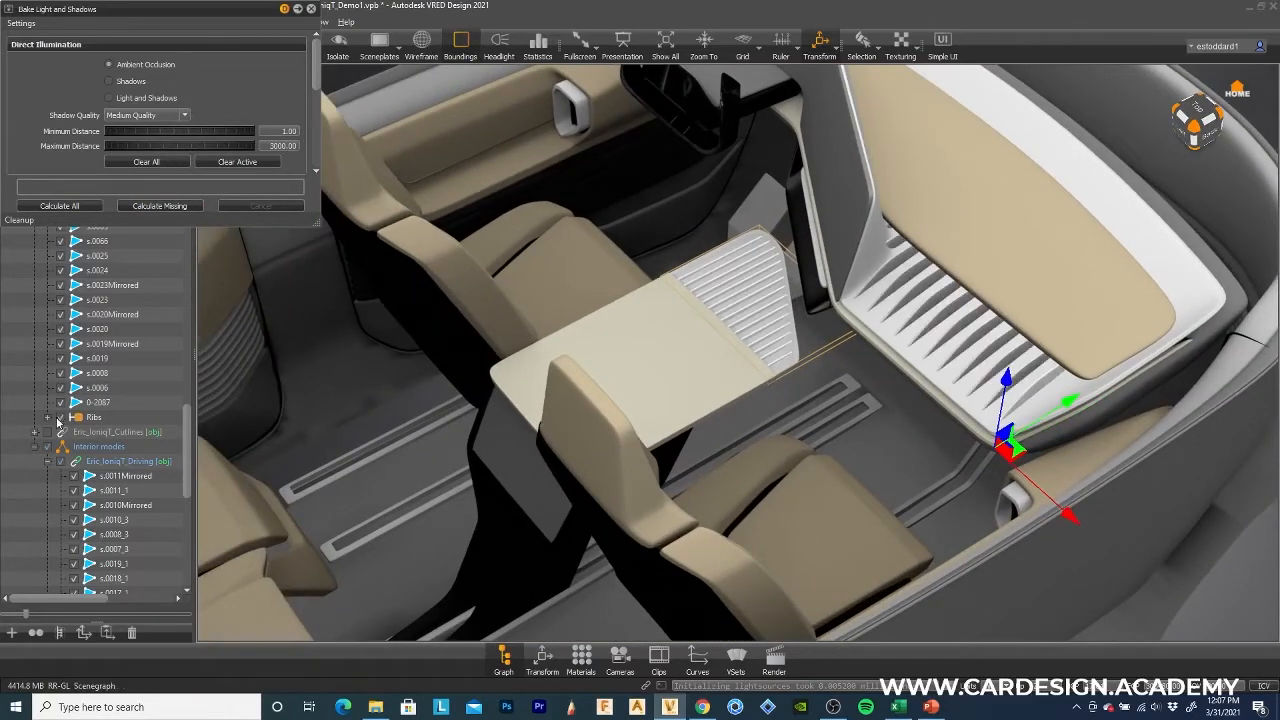
scroll(661, 298, down, 2)
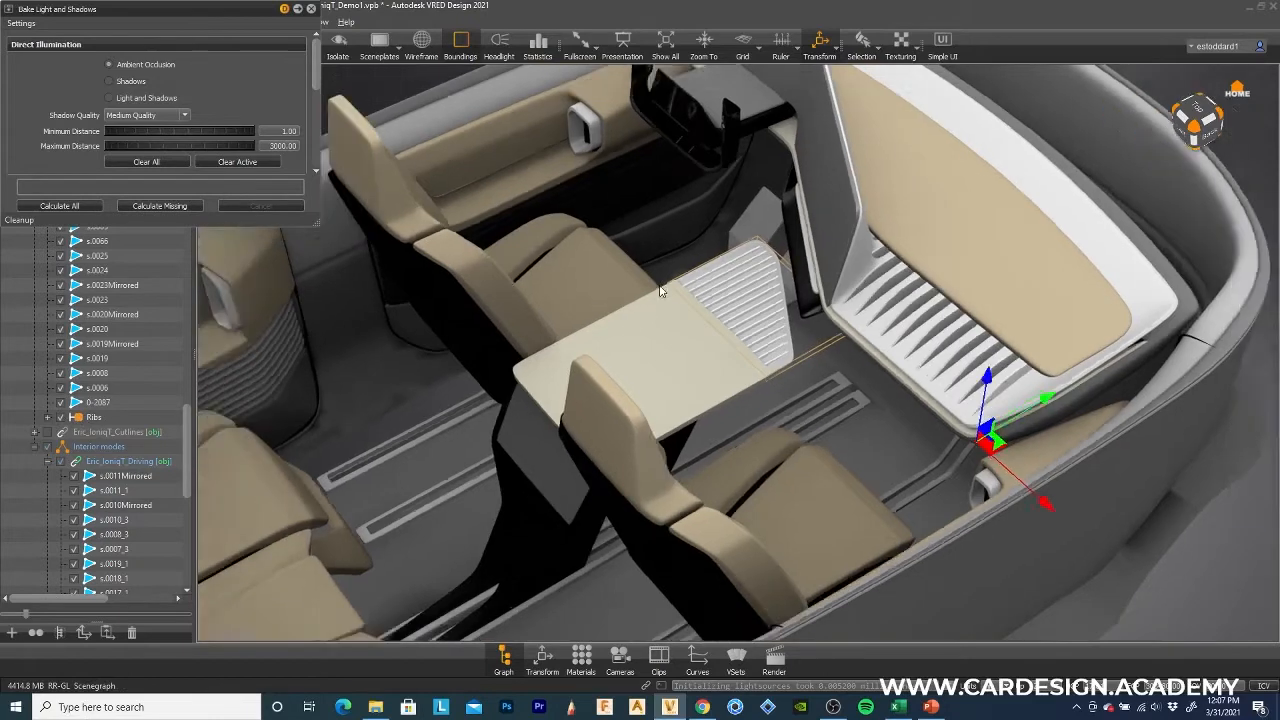
click(311, 9)
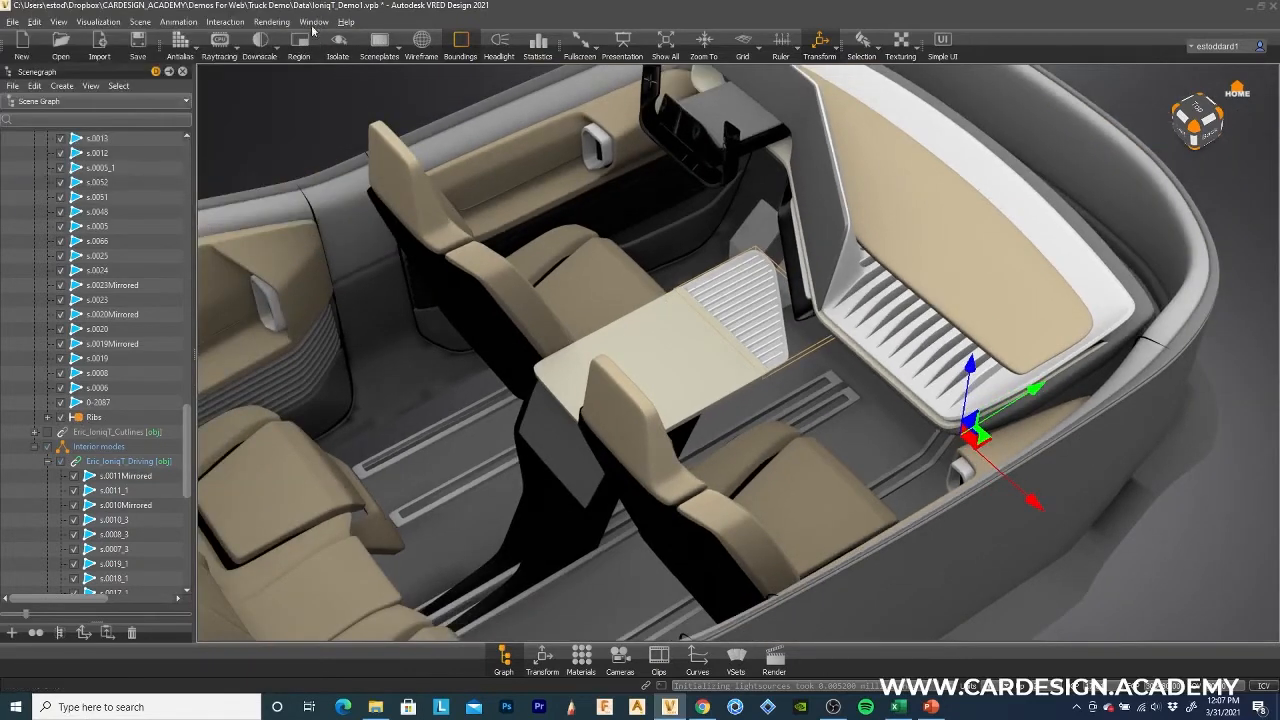
Deselect the panel and examine the baked ribs, centre table and dashboard from several angles.
scroll(655, 431, up, 2)
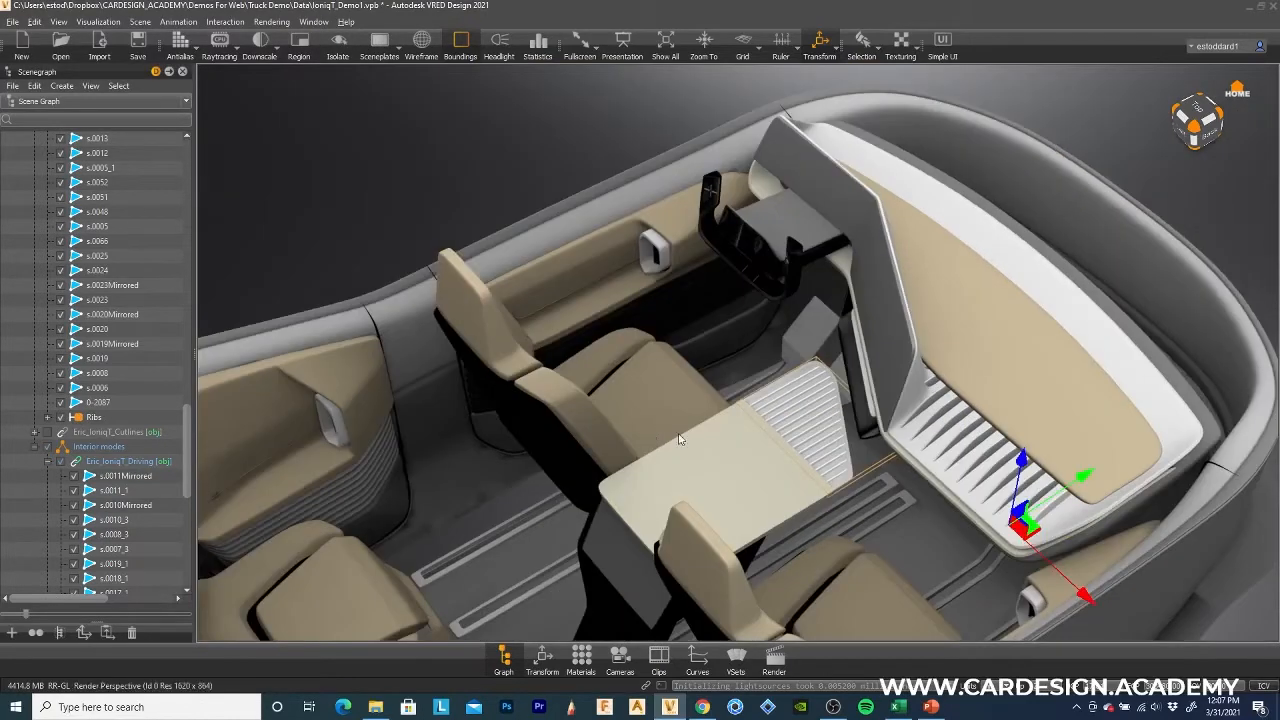
drag(680, 443, 783, 434)
middle_drag(783, 434, 660, 330)
drag(478, 326, 503, 351)
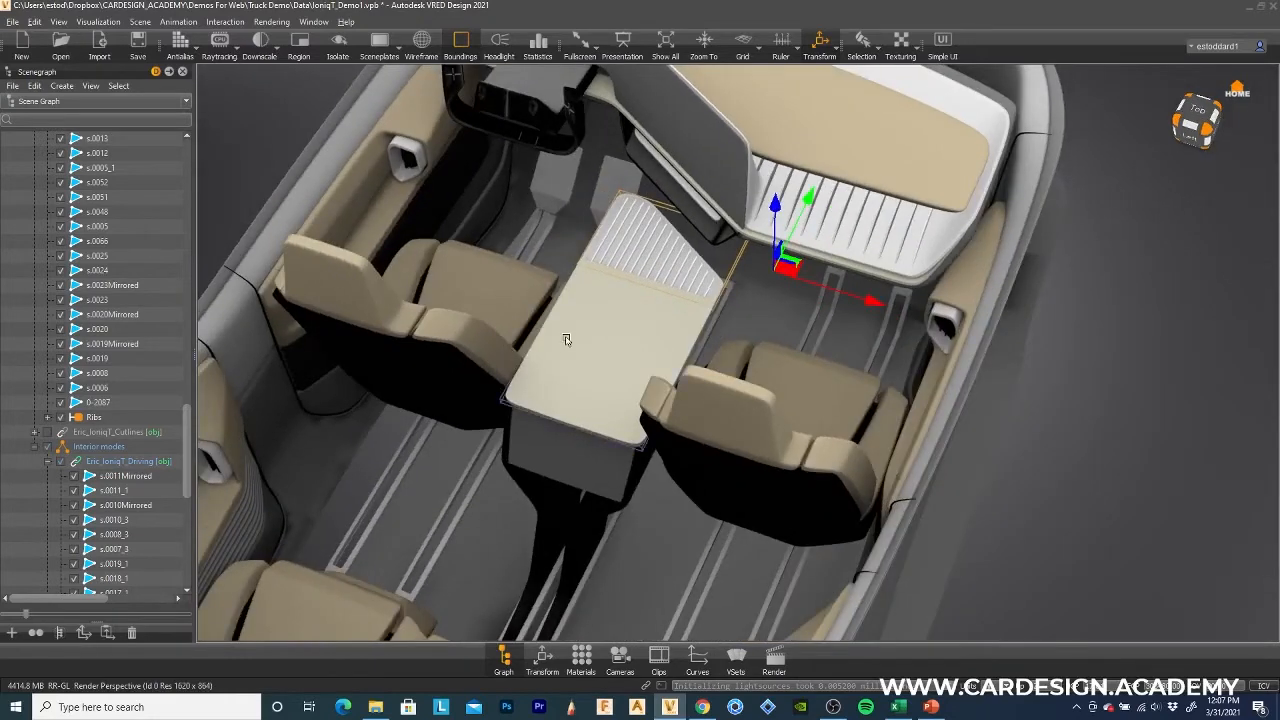
key(Escape)
middle_drag(582, 310, 631, 419)
scroll(631, 419, up, 2)
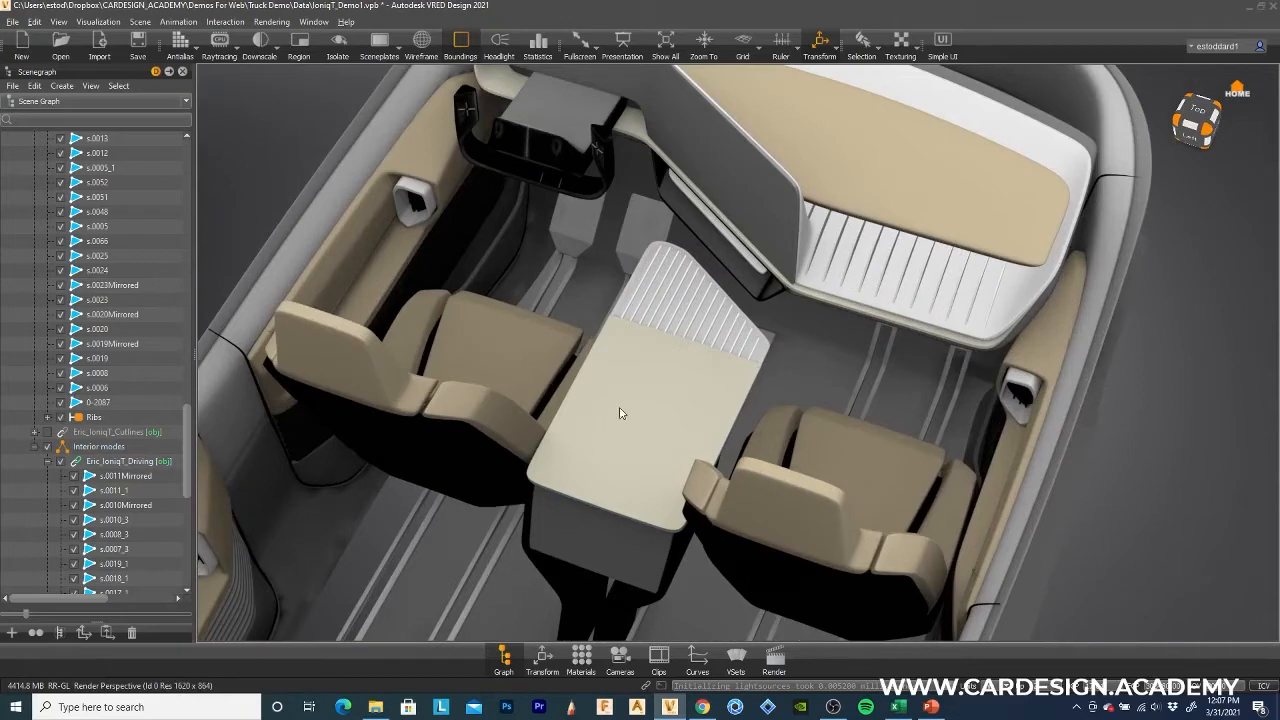
drag(620, 413, 780, 392)
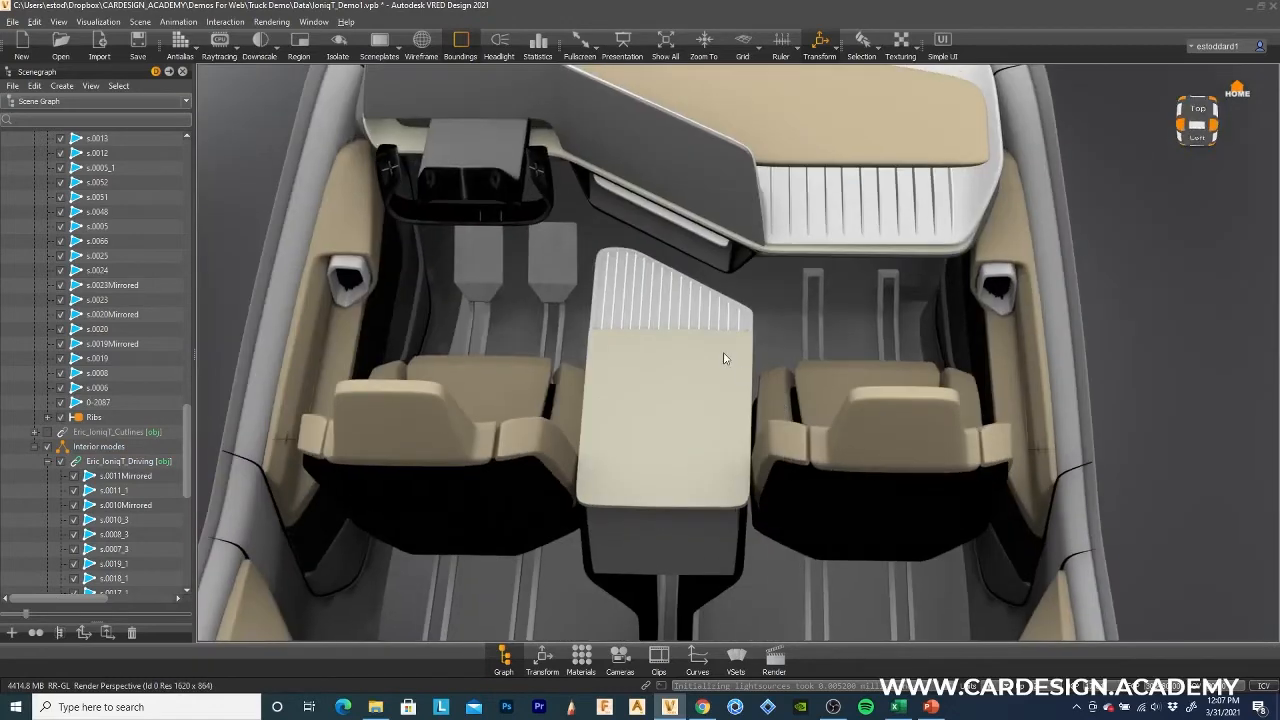
middle_drag(726, 357, 732, 382)
drag(703, 379, 692, 375)
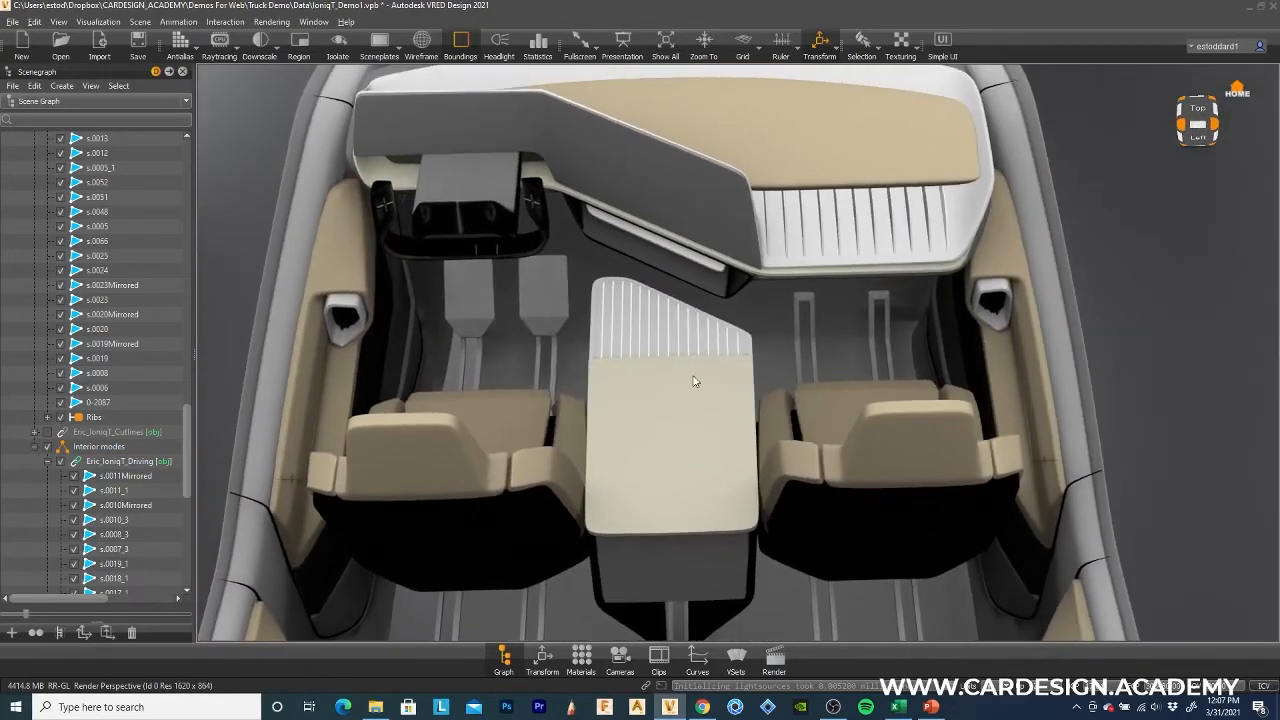
middle_drag(656, 389, 678, 381)
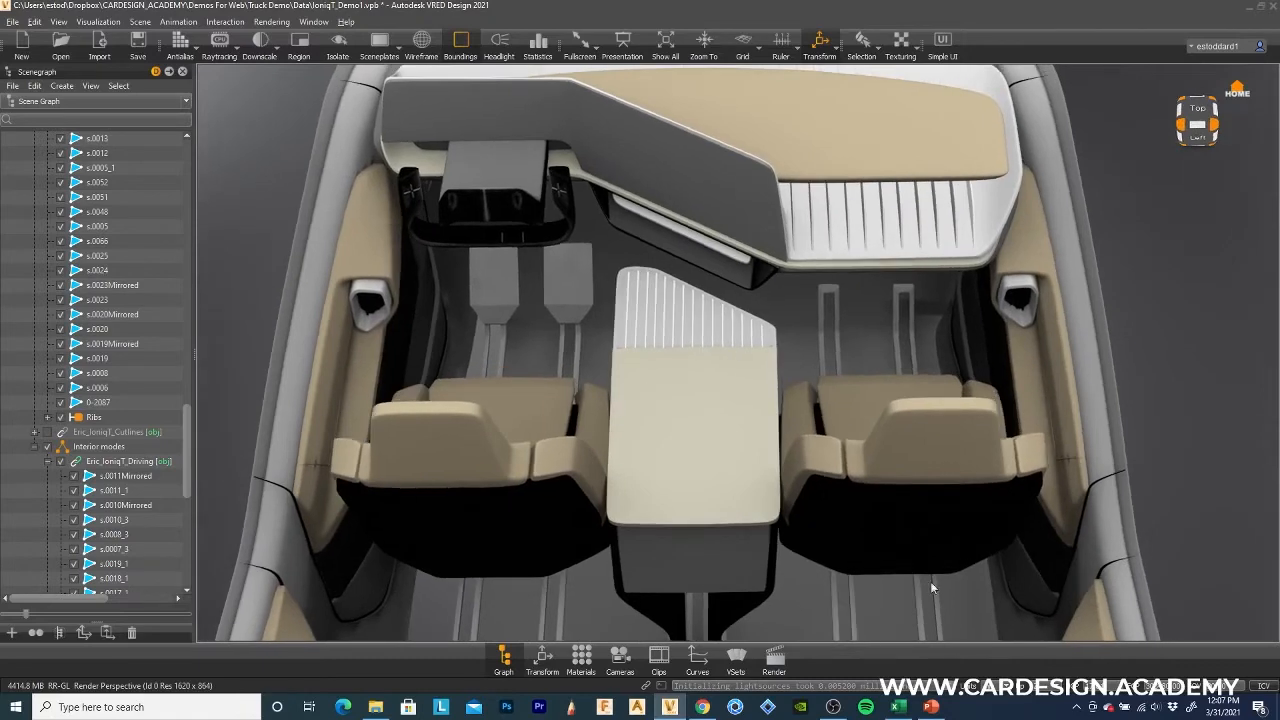
scroll(706, 484, up, 3)
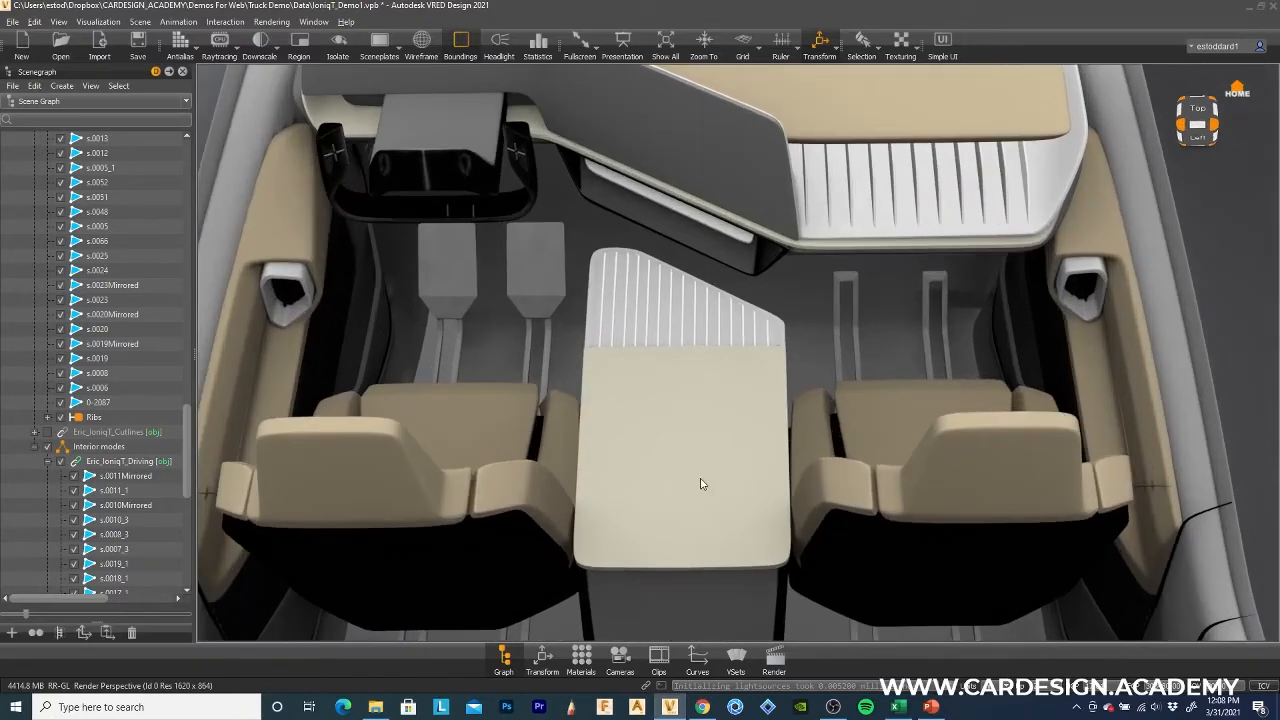
Collapse the Interior modes group in the scenegraph.
click(35, 448)
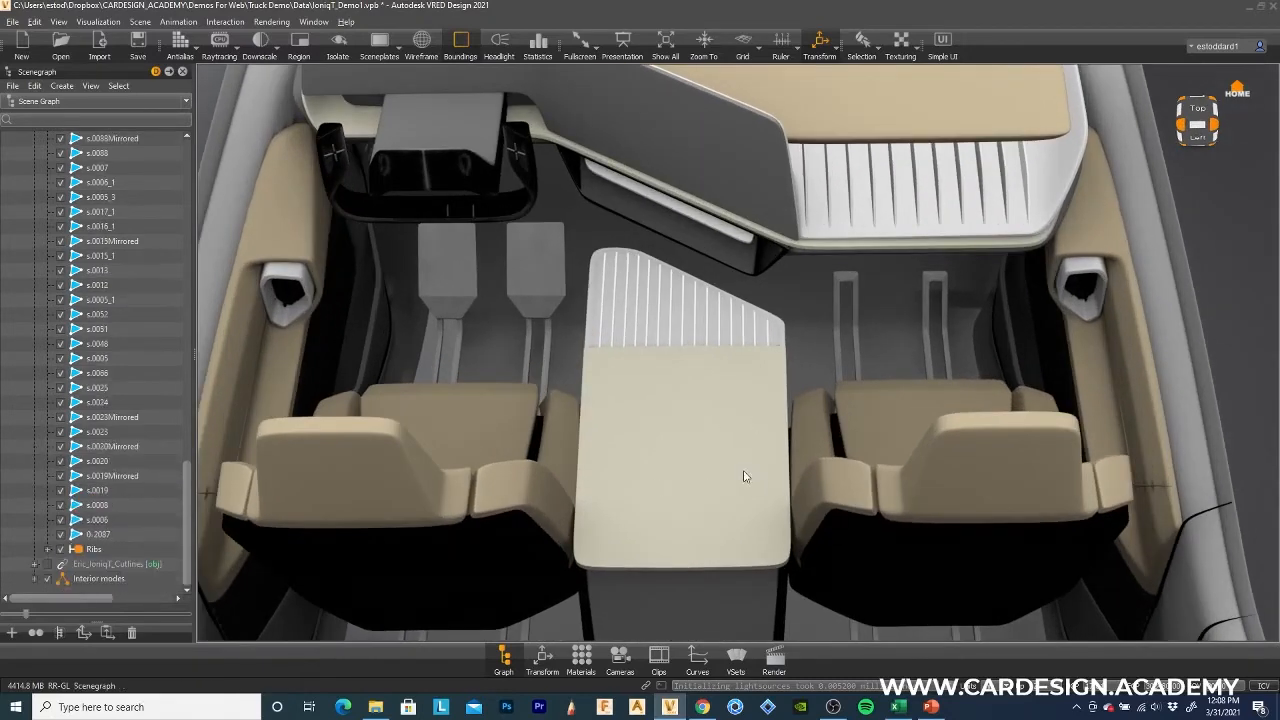
drag(668, 461, 611, 446)
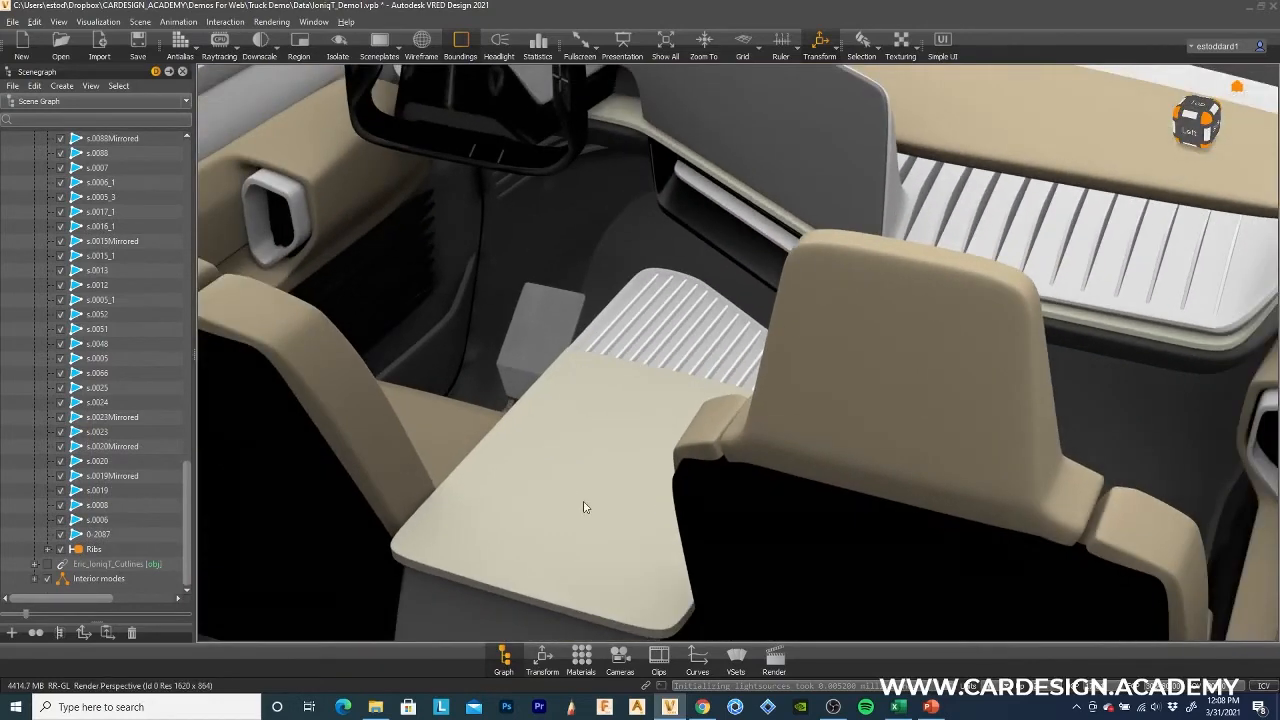
drag(585, 507, 736, 588)
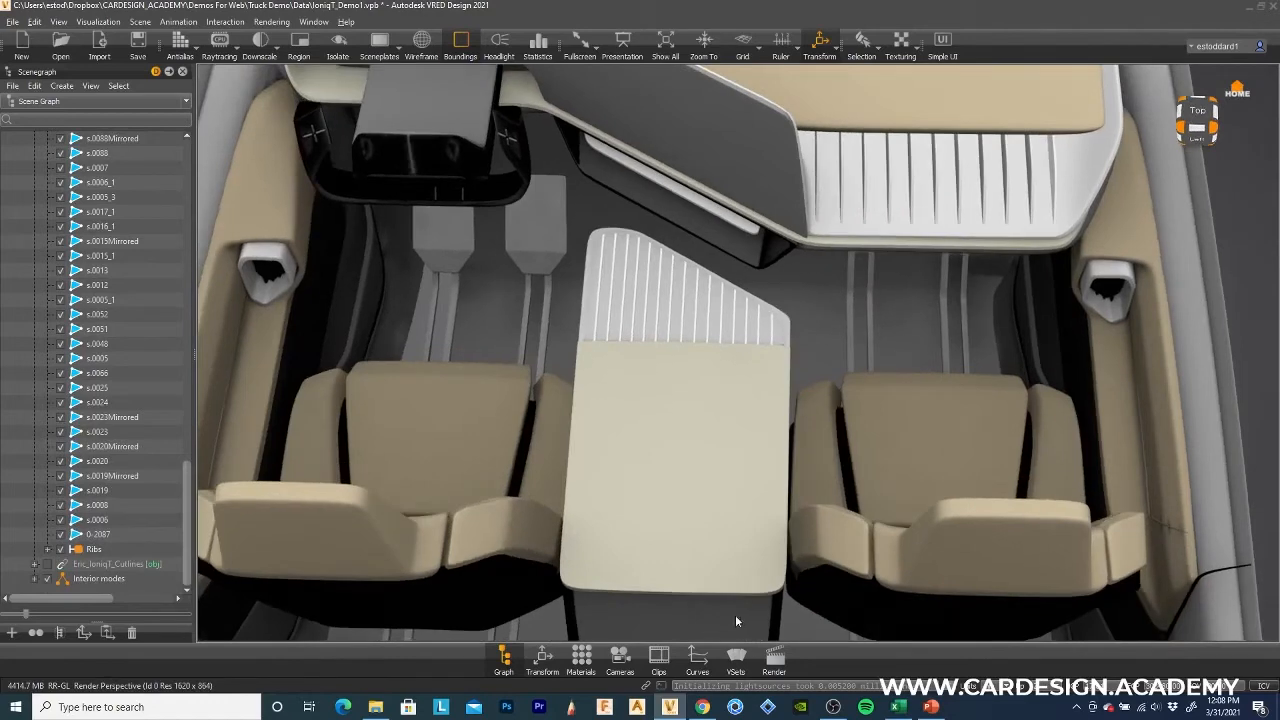
Switch to File Explorer and open the light-brown-wooden-textured-background folder under Demos For Web, Interior Demos, Interior Textures.
click(375, 707)
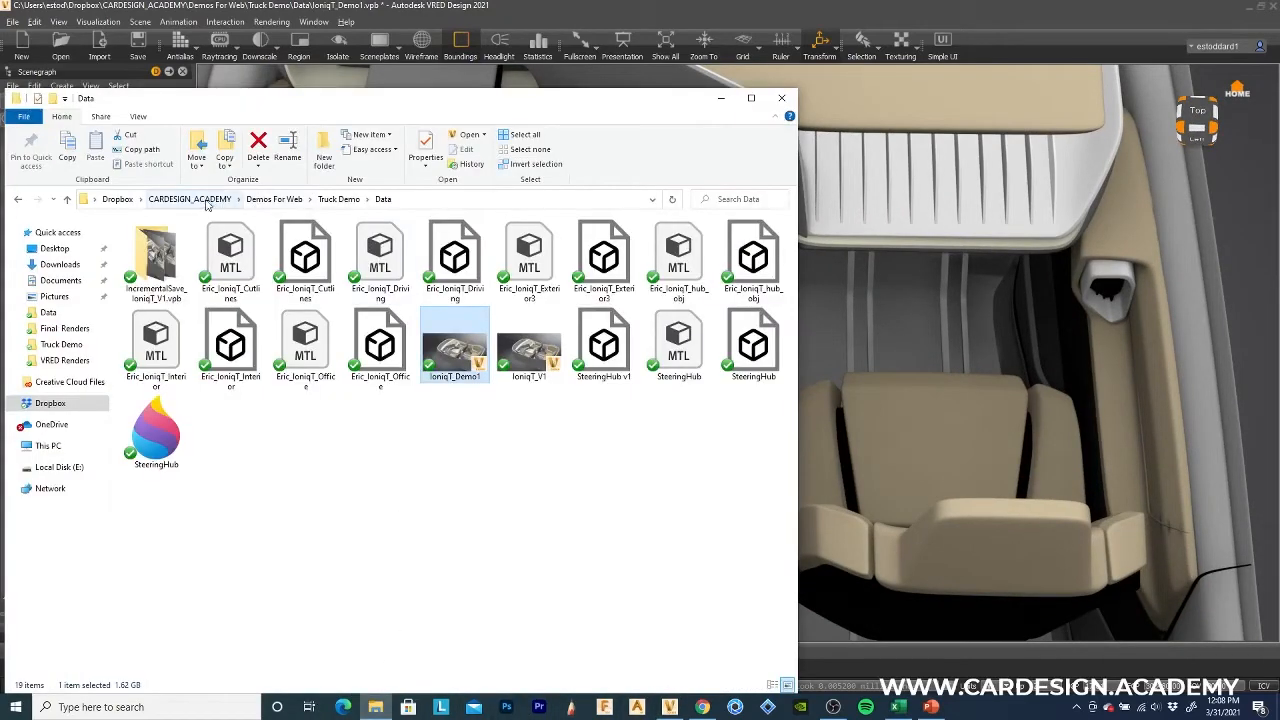
click(274, 199)
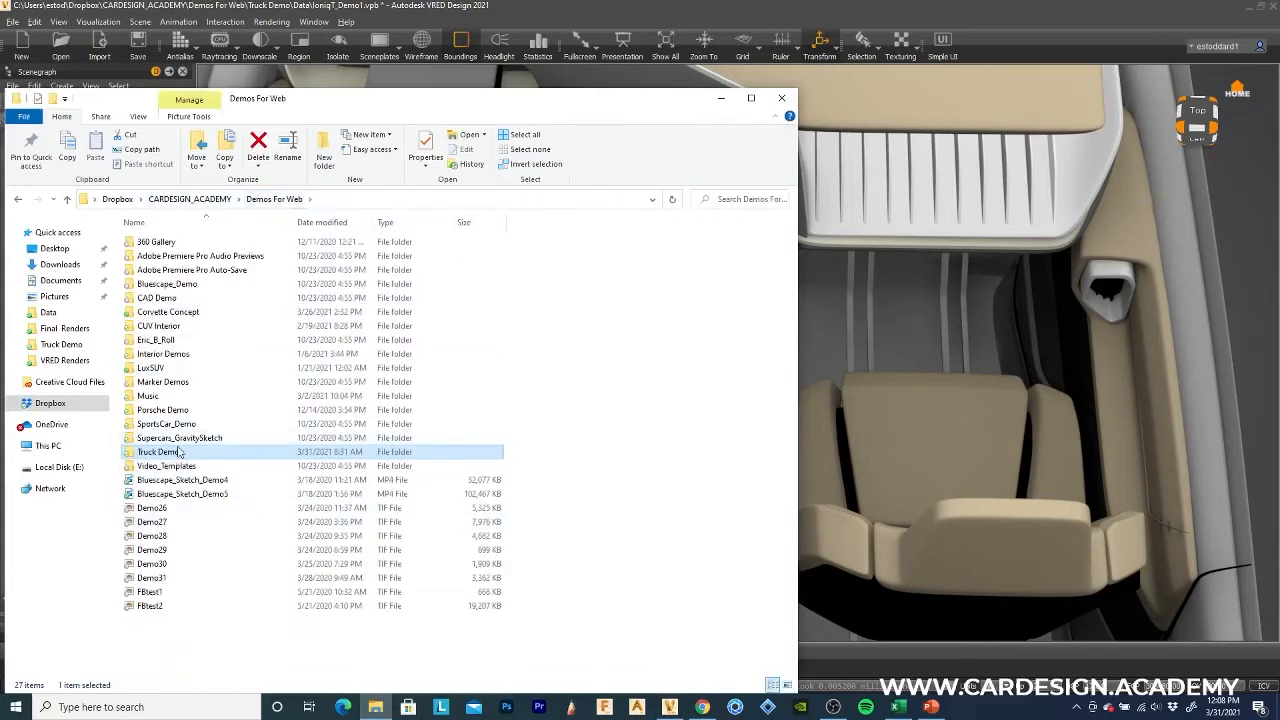
double_click(165, 354)
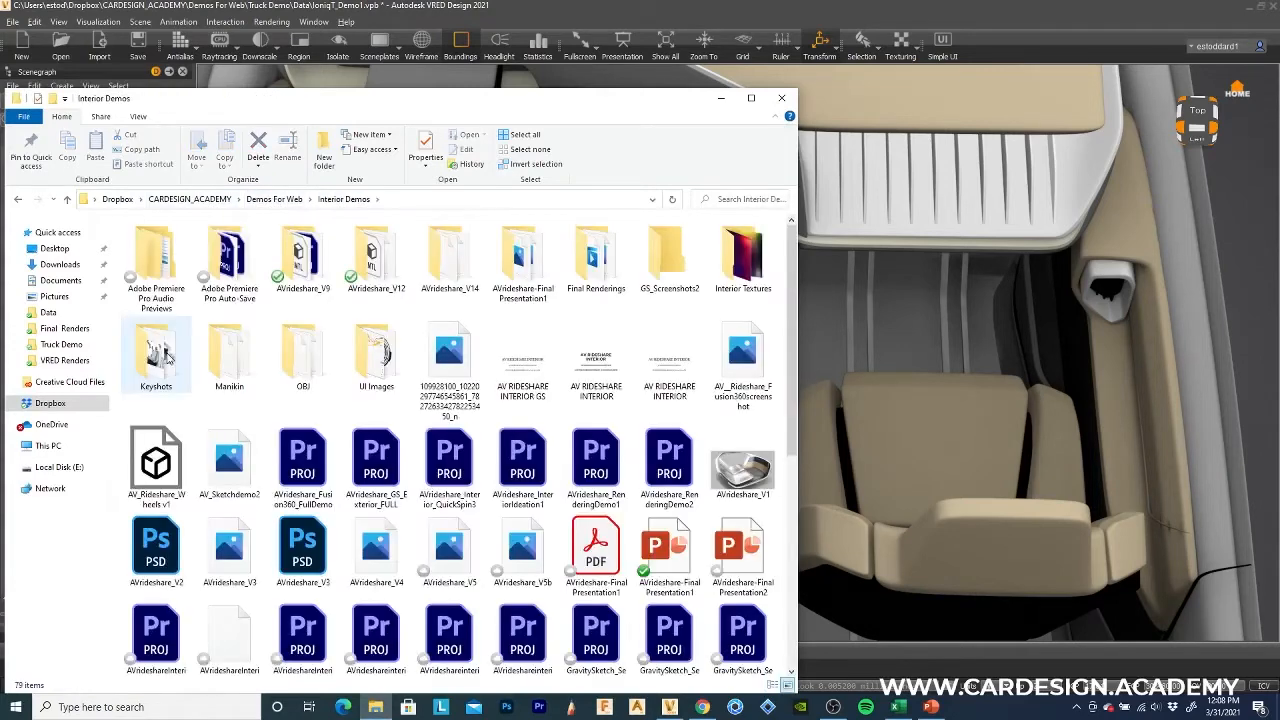
double_click(741, 258)
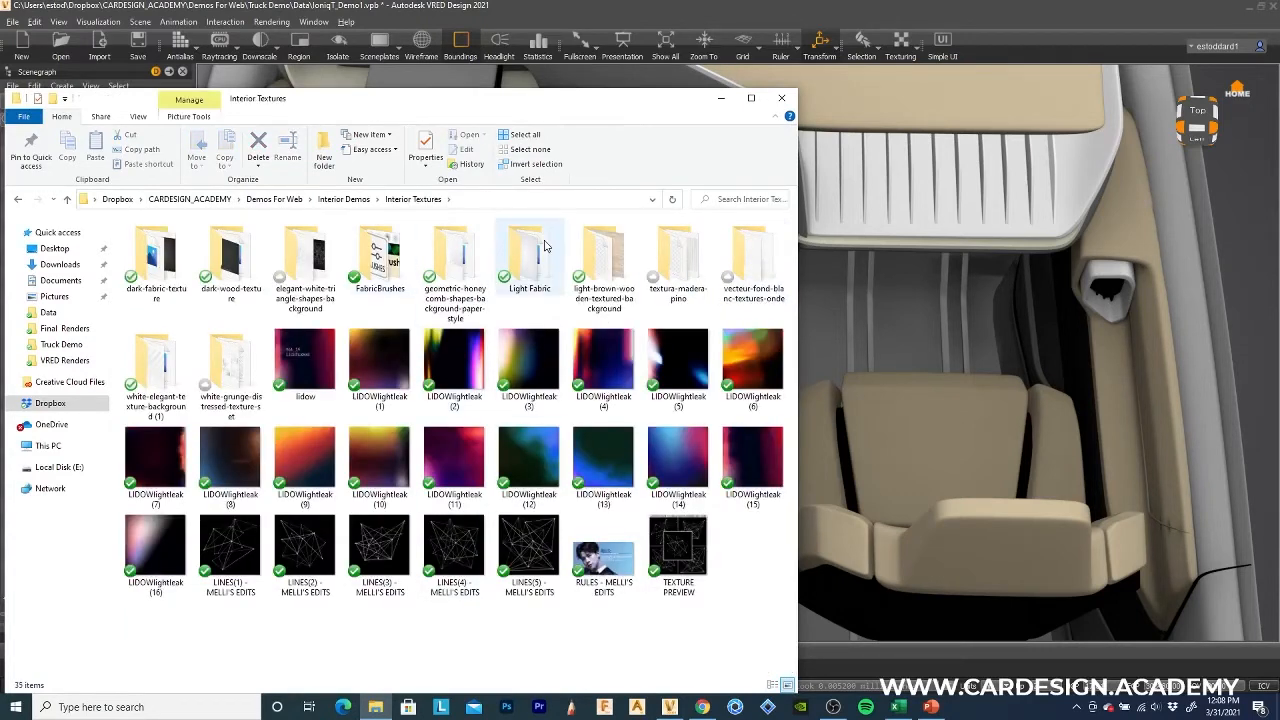
double_click(604, 262)
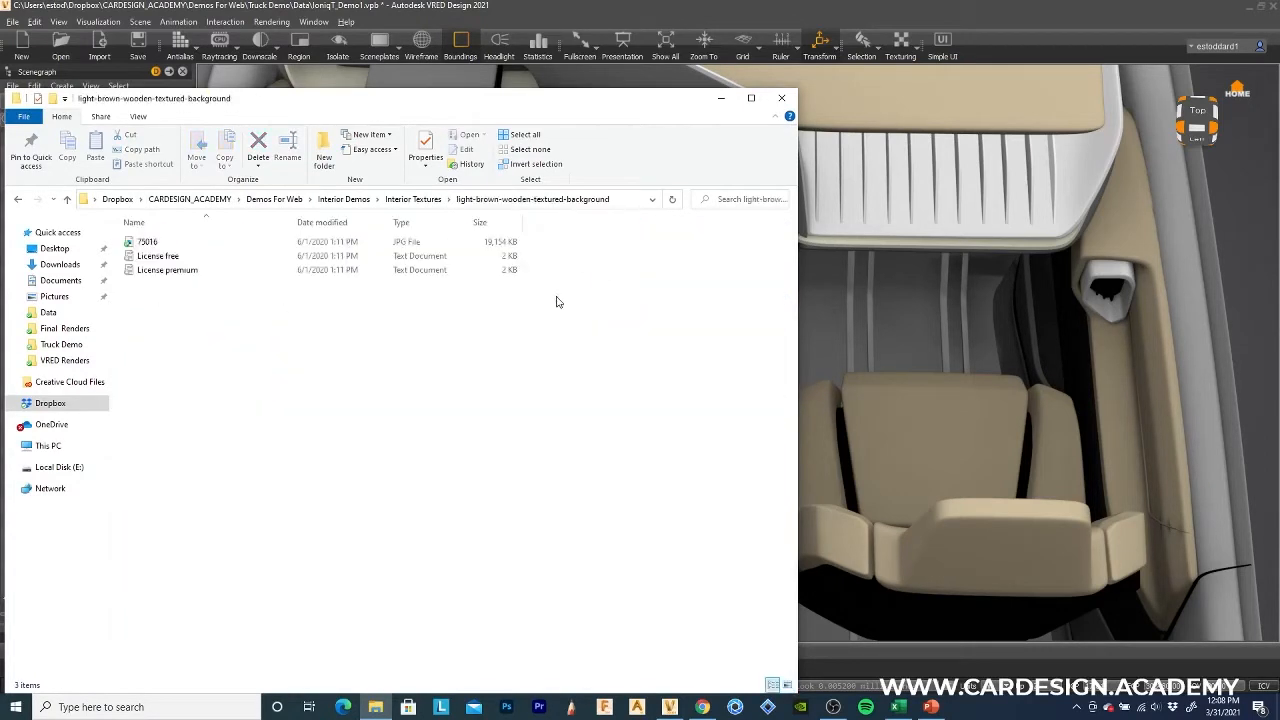
Place the wood image 75016 on the centre tabletop in VRED as a decal added to the object.
drag(385, 113, 760, 484)
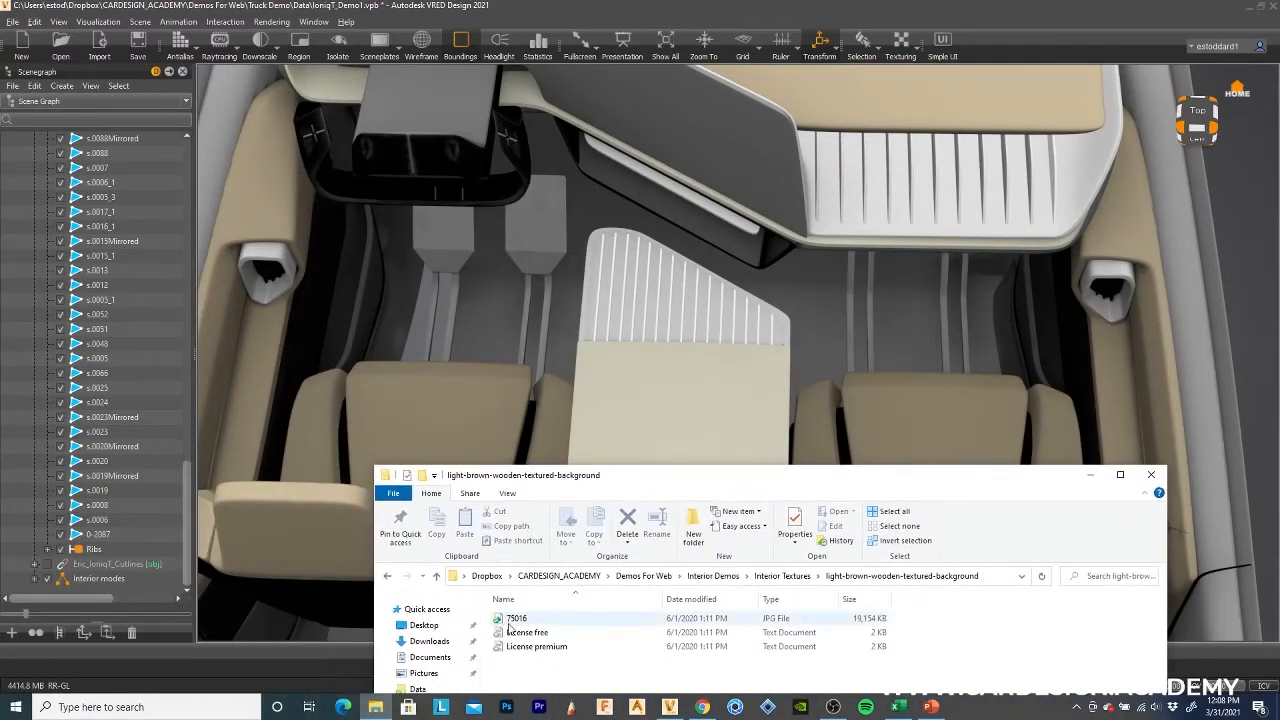
drag(520, 620, 674, 436)
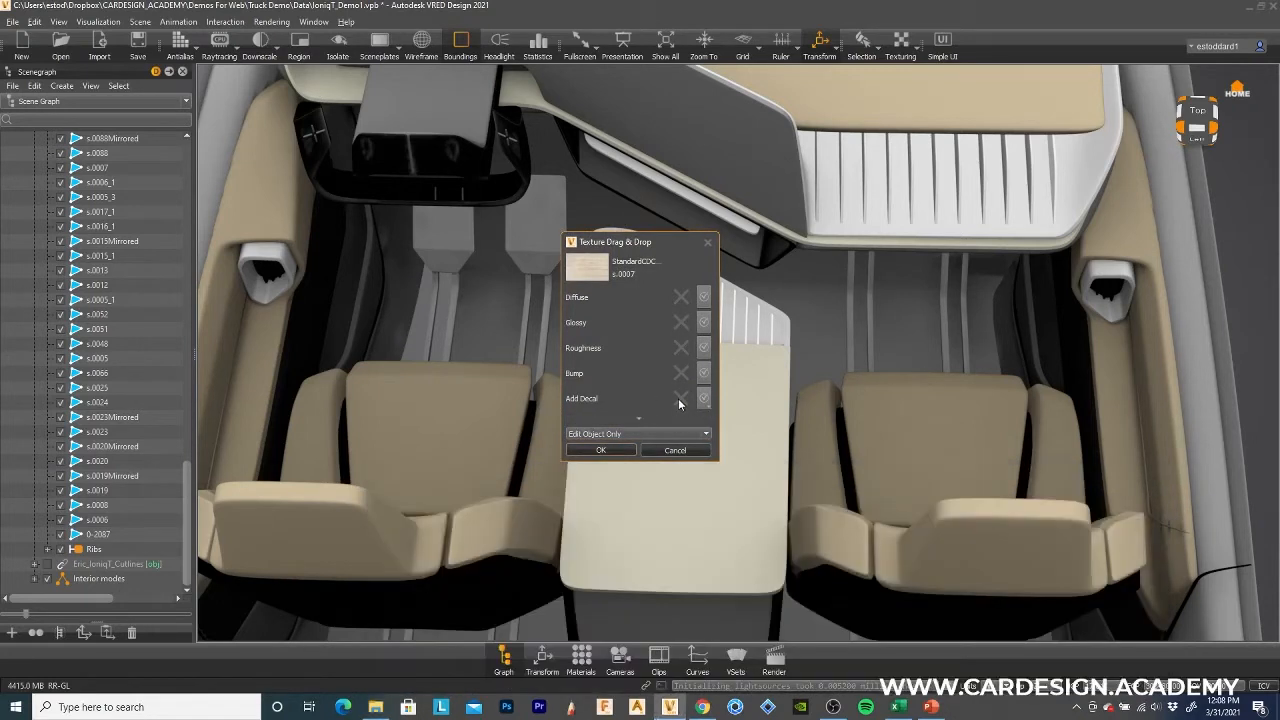
click(680, 399)
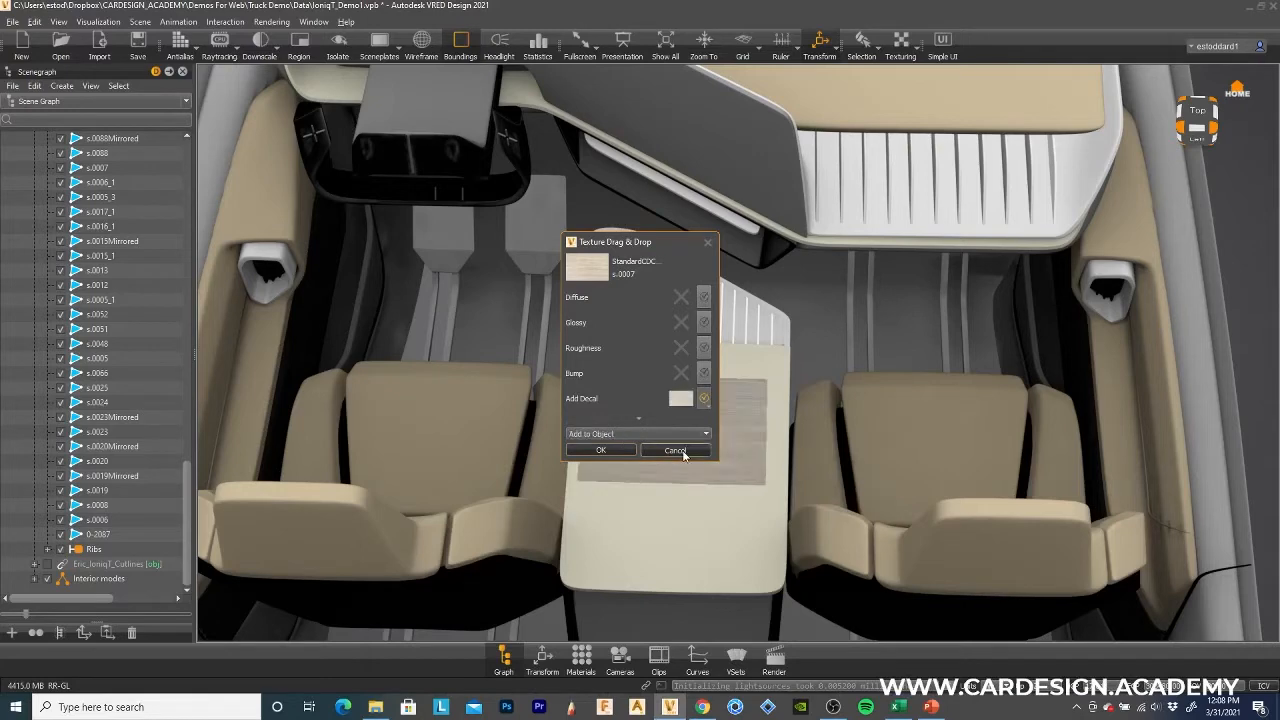
click(600, 450)
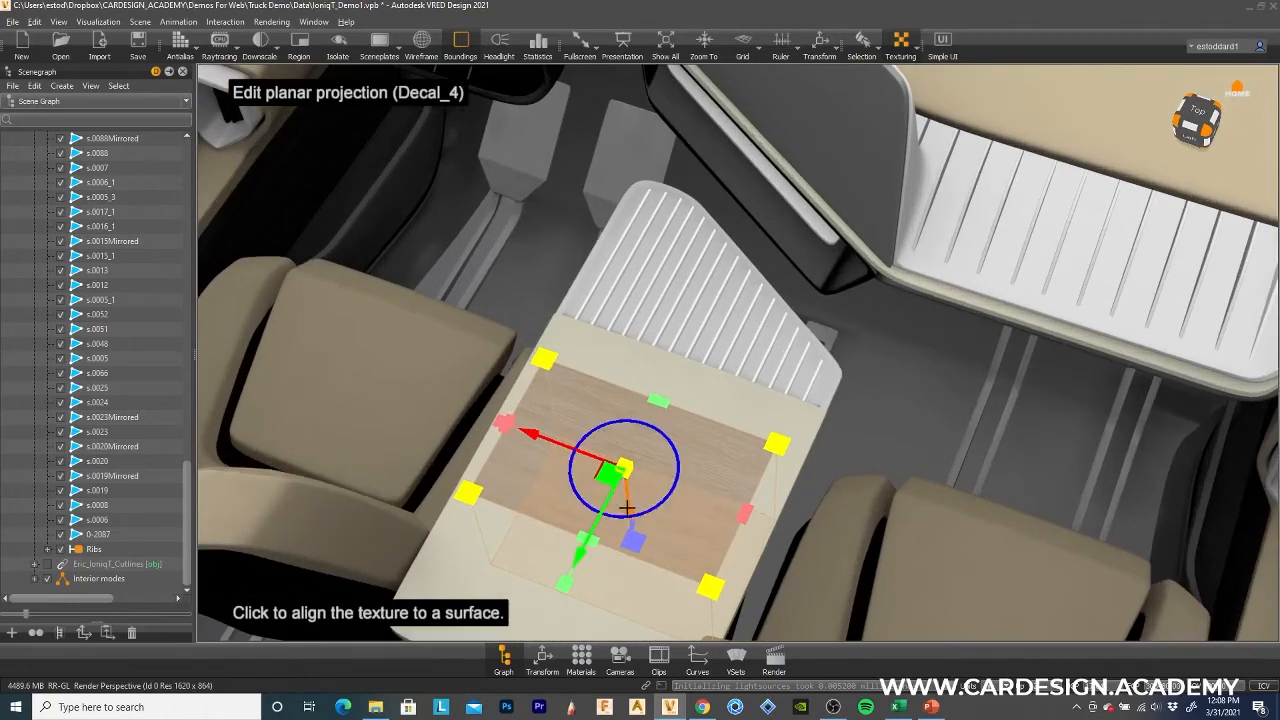
Shorten the projection depth of the wood decal beneath the centre table.
mouse_move(627, 508)
mouse_down()
mouse_move(646, 551)
mouse_move(634, 530)
mouse_up()
drag(752, 515, 268, 350)
drag(509, 504, 513, 538)
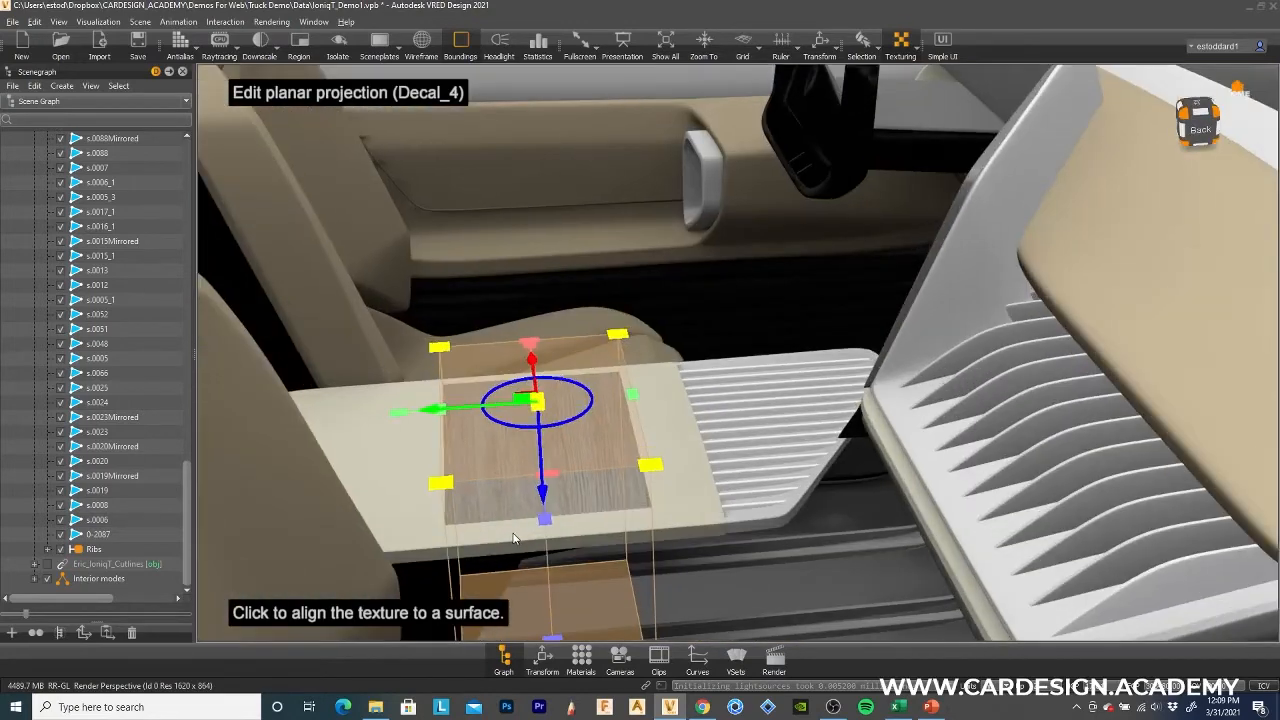
drag(701, 552, 740, 490)
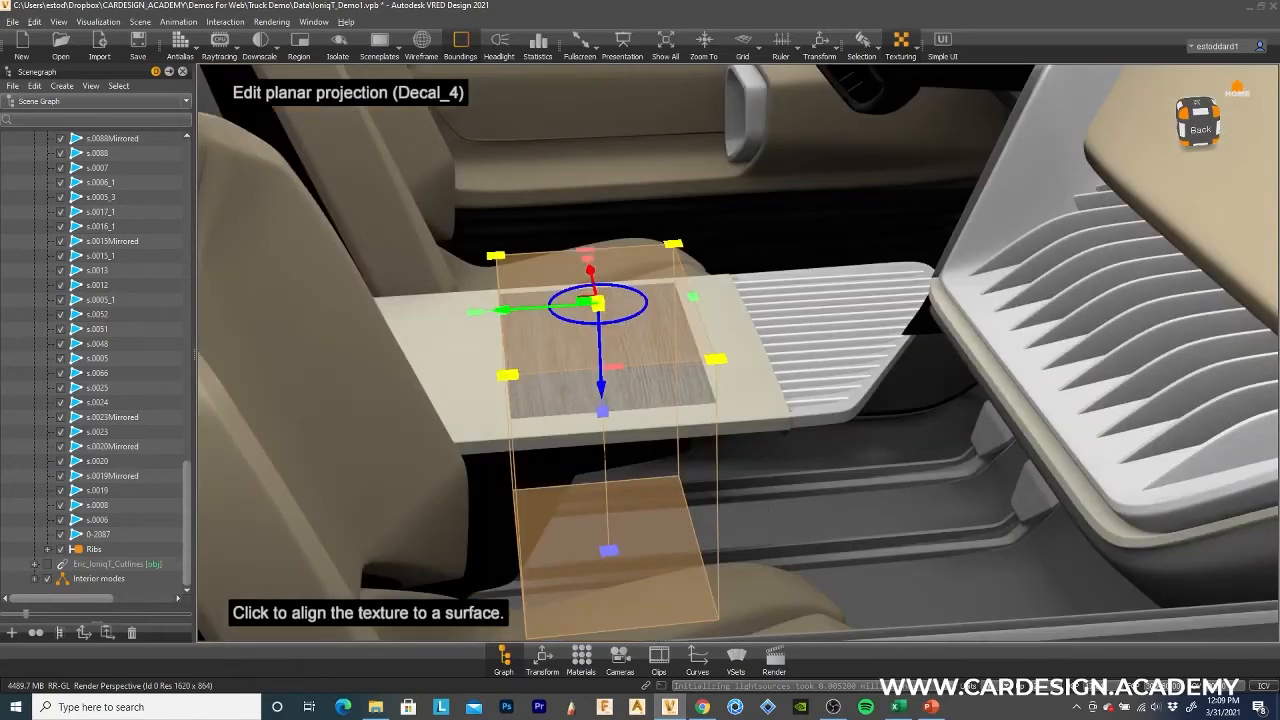
drag(603, 418, 594, 378)
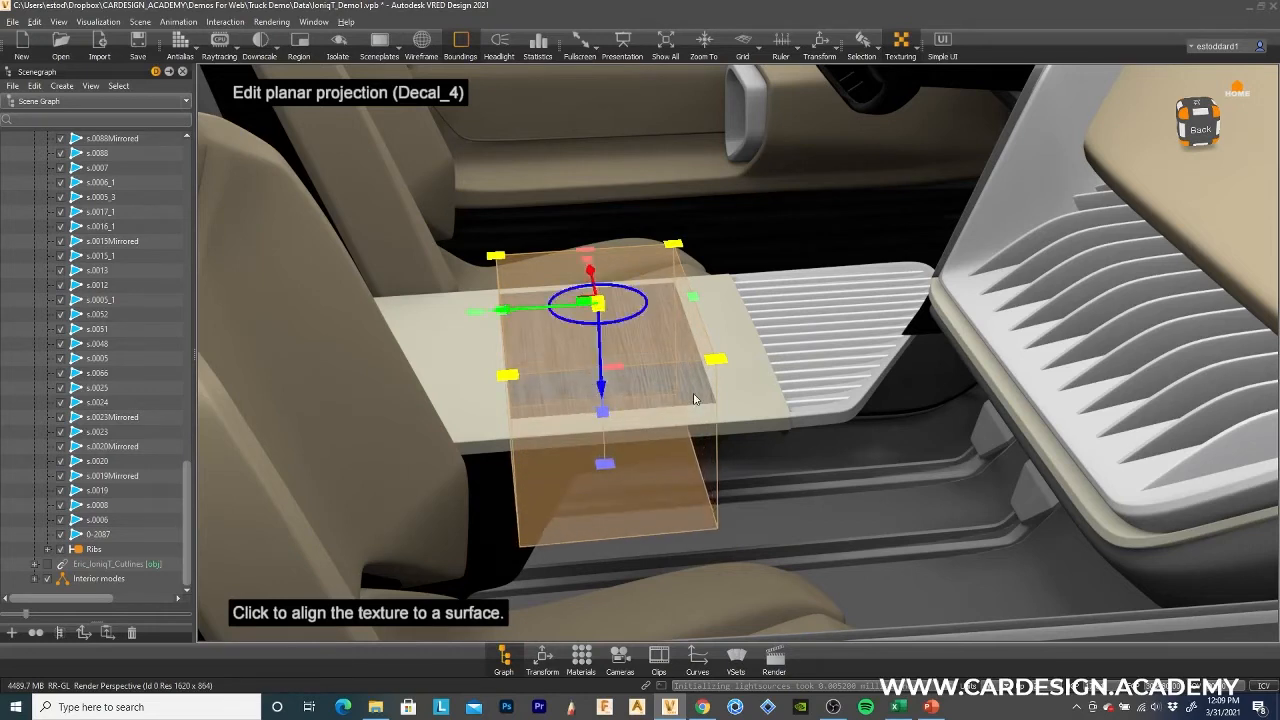
drag(452, 368, 467, 396)
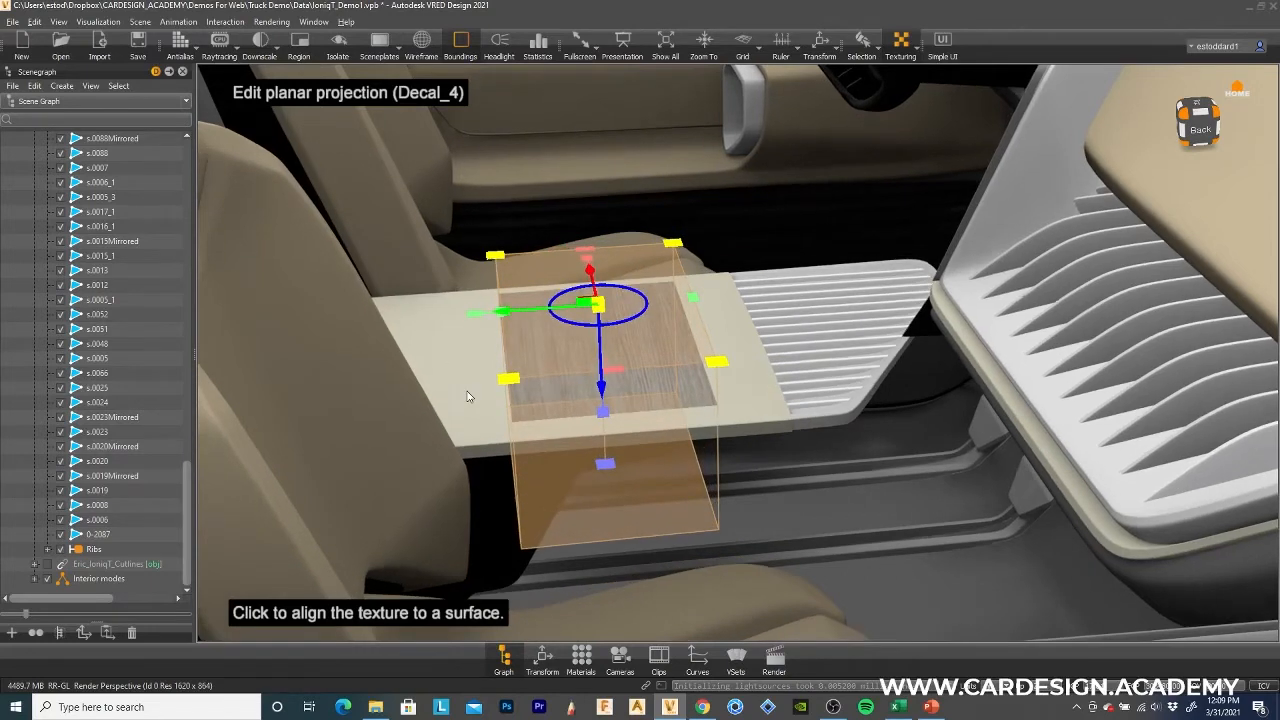
Rotate the wood decal a quarter turn, enlarge it to cover the whole tabletop, and finish editing the projection.
drag(638, 483, 824, 530)
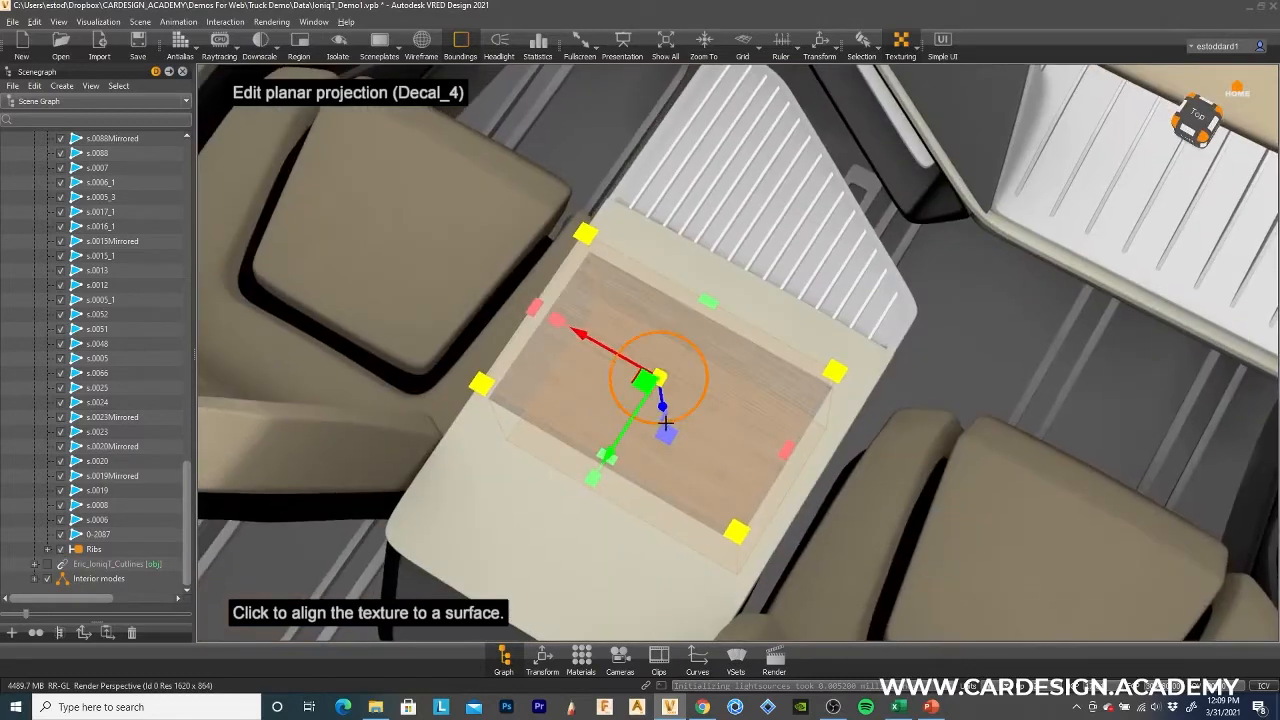
drag(667, 427, 756, 390)
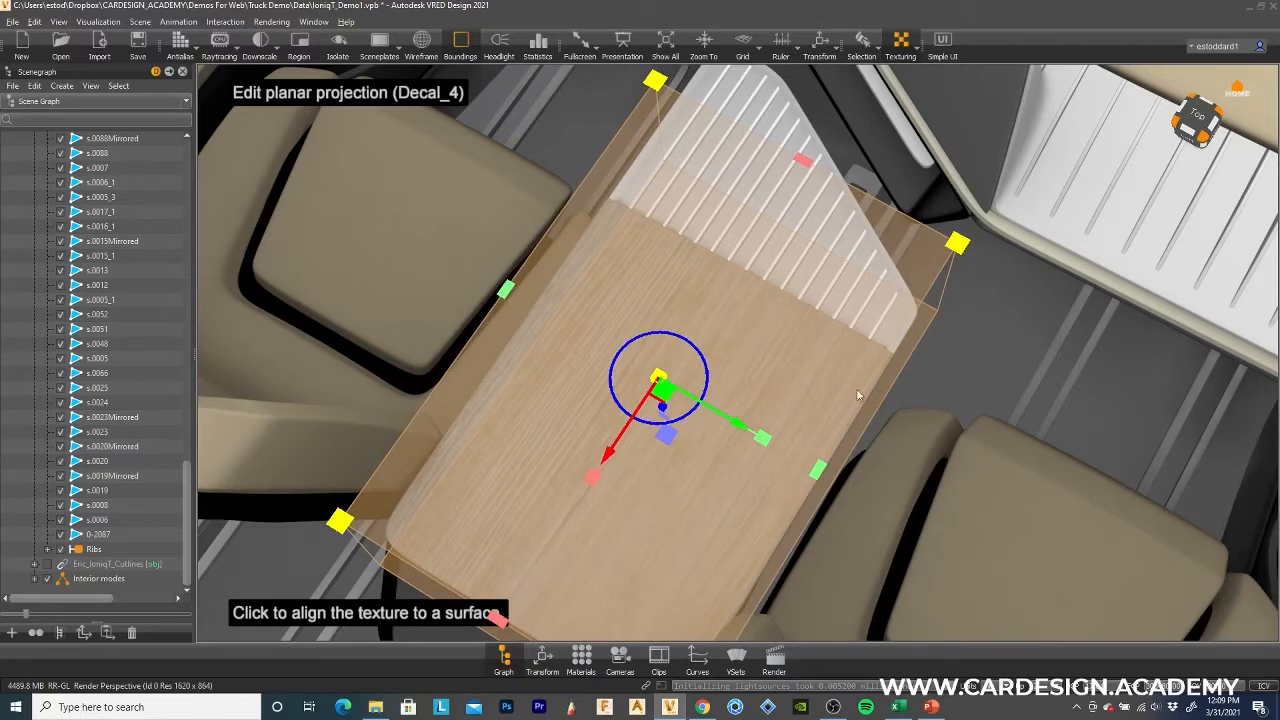
click(900, 48)
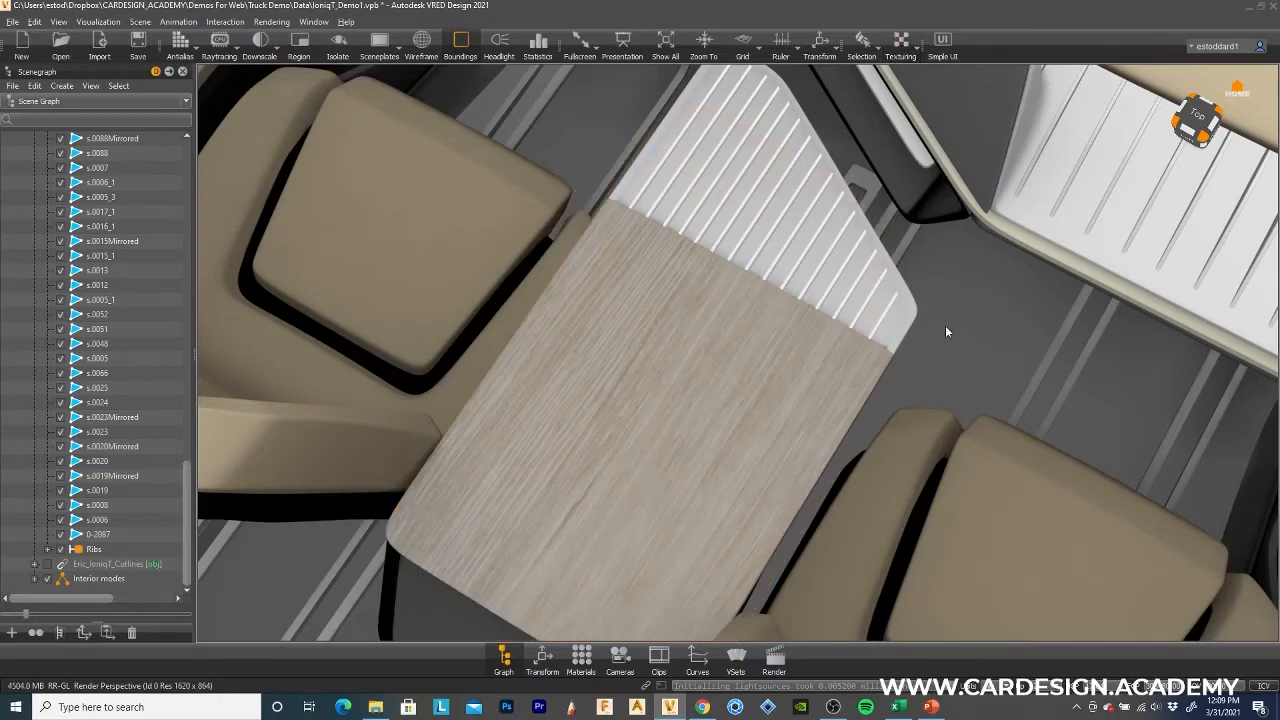
Apply the black Unicolor Carpaint material to the long dashboard screen panel behind the steering wheel.
drag(894, 384, 668, 484)
middle_drag(739, 467, 664, 478)
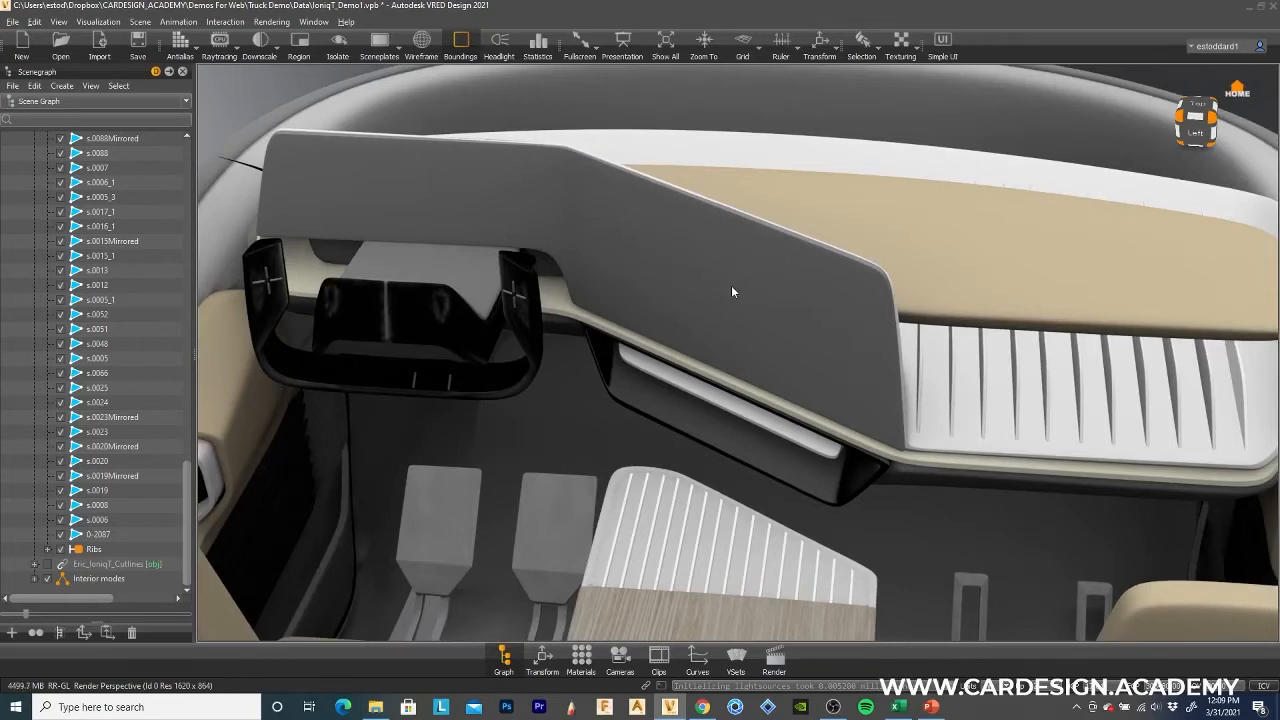
drag(752, 354, 832, 468)
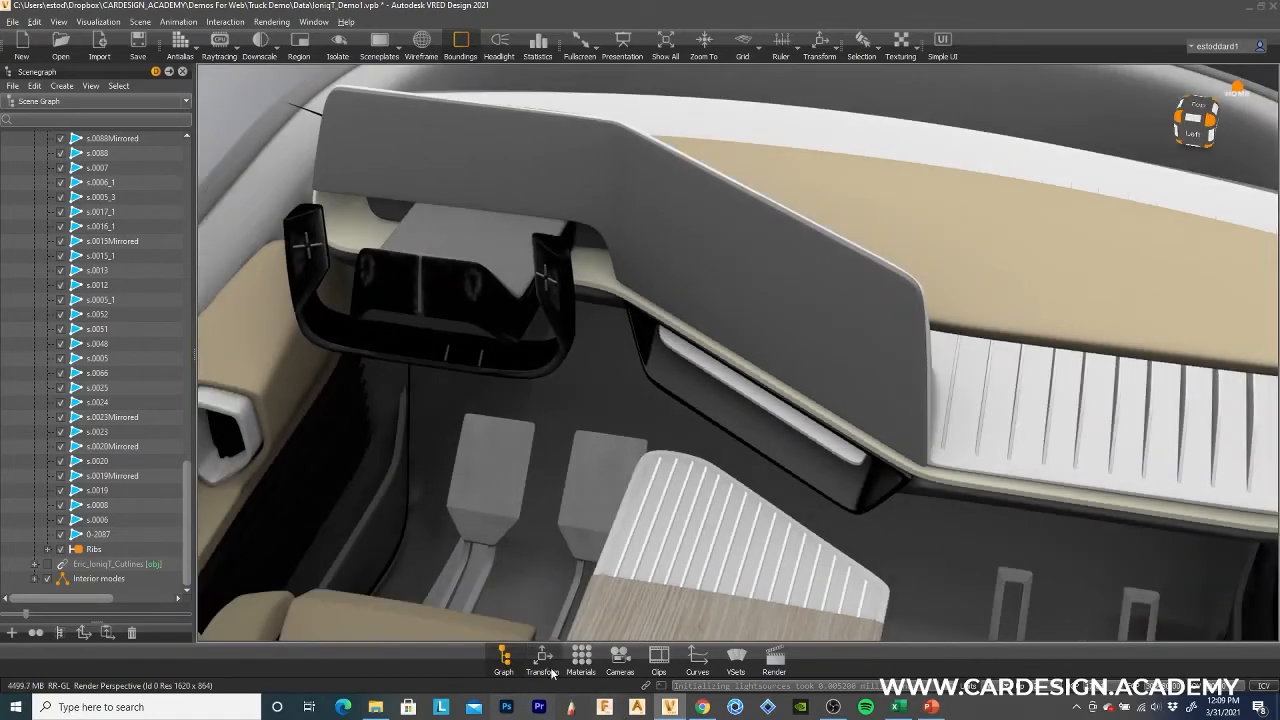
click(580, 662)
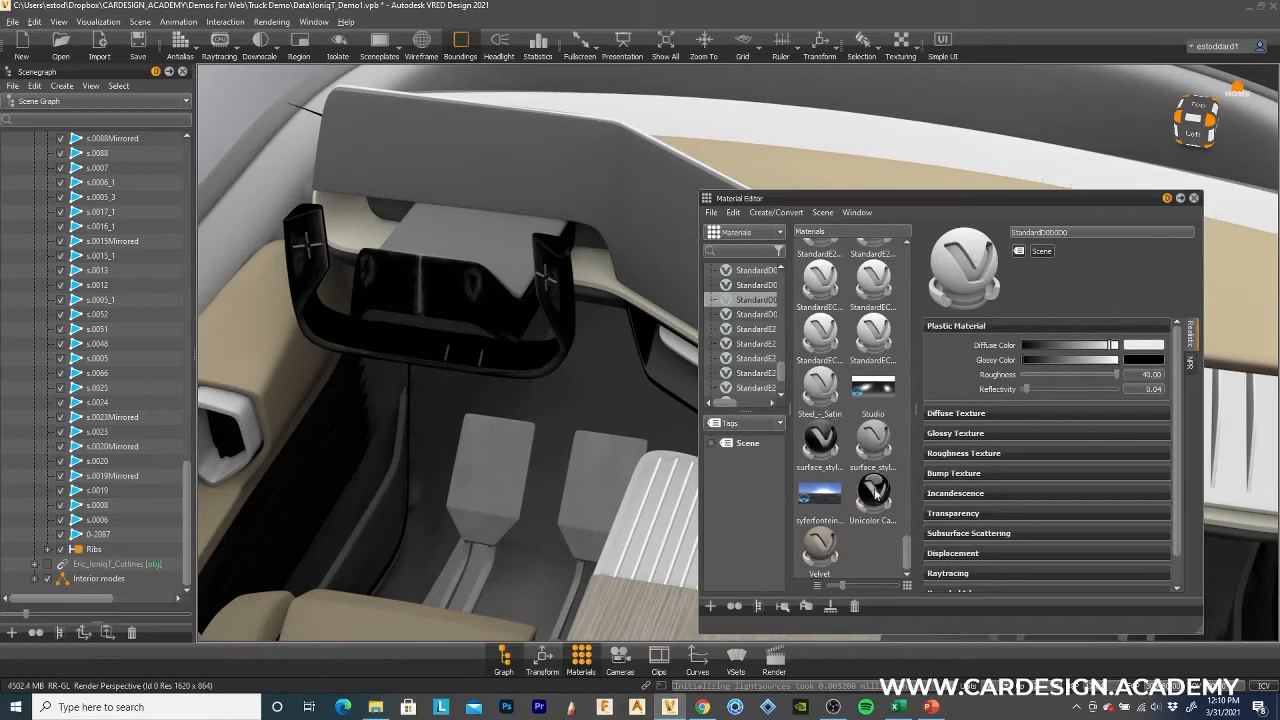
drag(875, 492, 593, 164)
drag(591, 372, 749, 361)
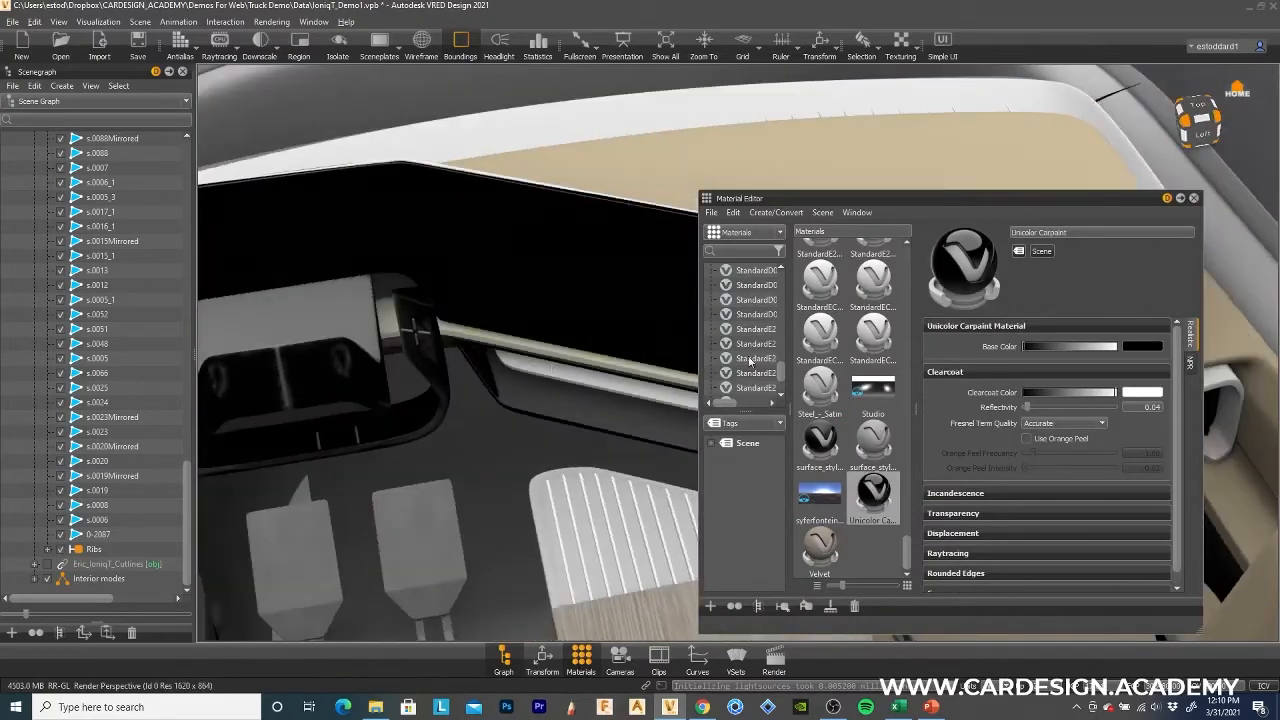
Close the material editor and open the UI Images folder under Interior Demos in File Explorer.
drag(600, 263, 498, 265)
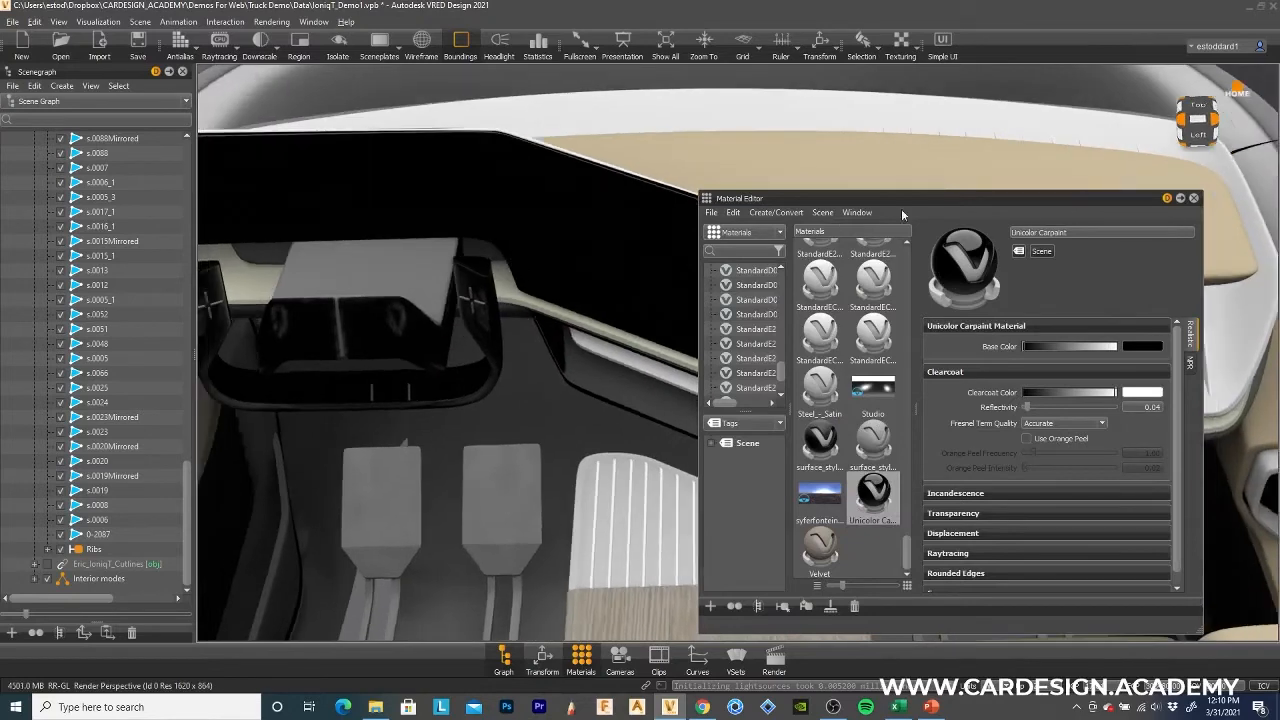
middle_drag(608, 274, 696, 288)
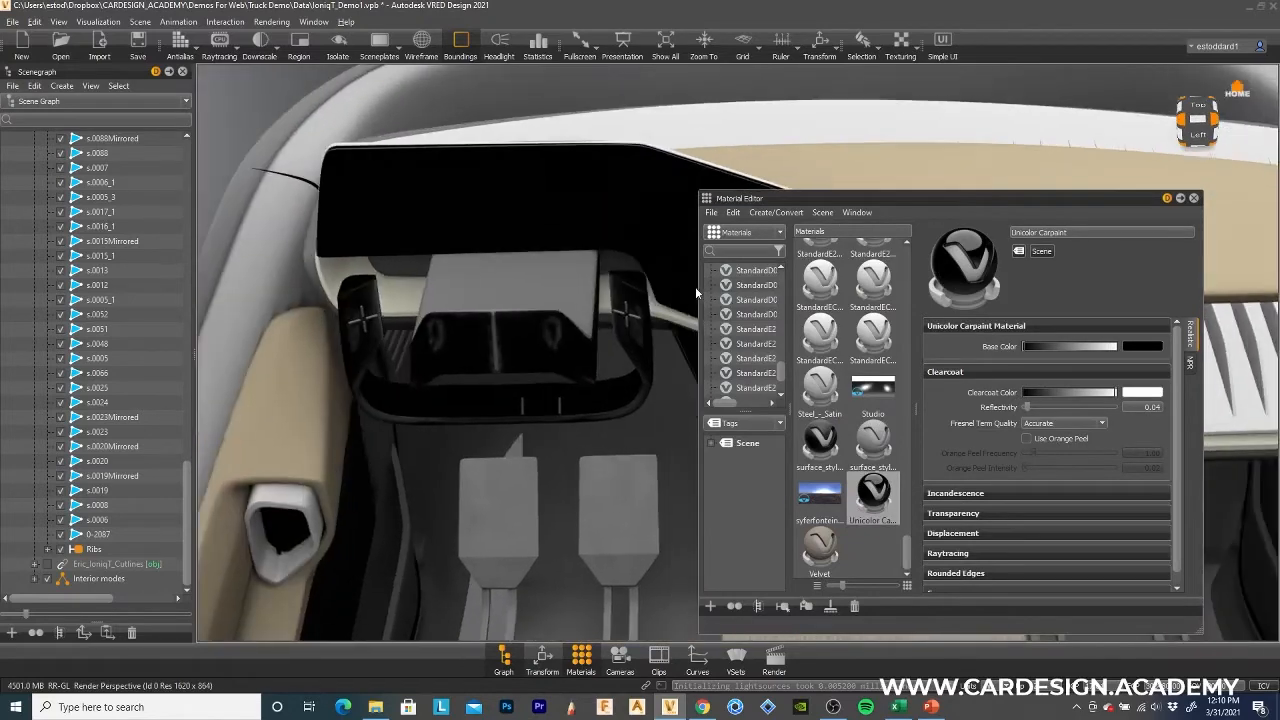
drag(451, 309, 491, 304)
middle_drag(491, 304, 448, 300)
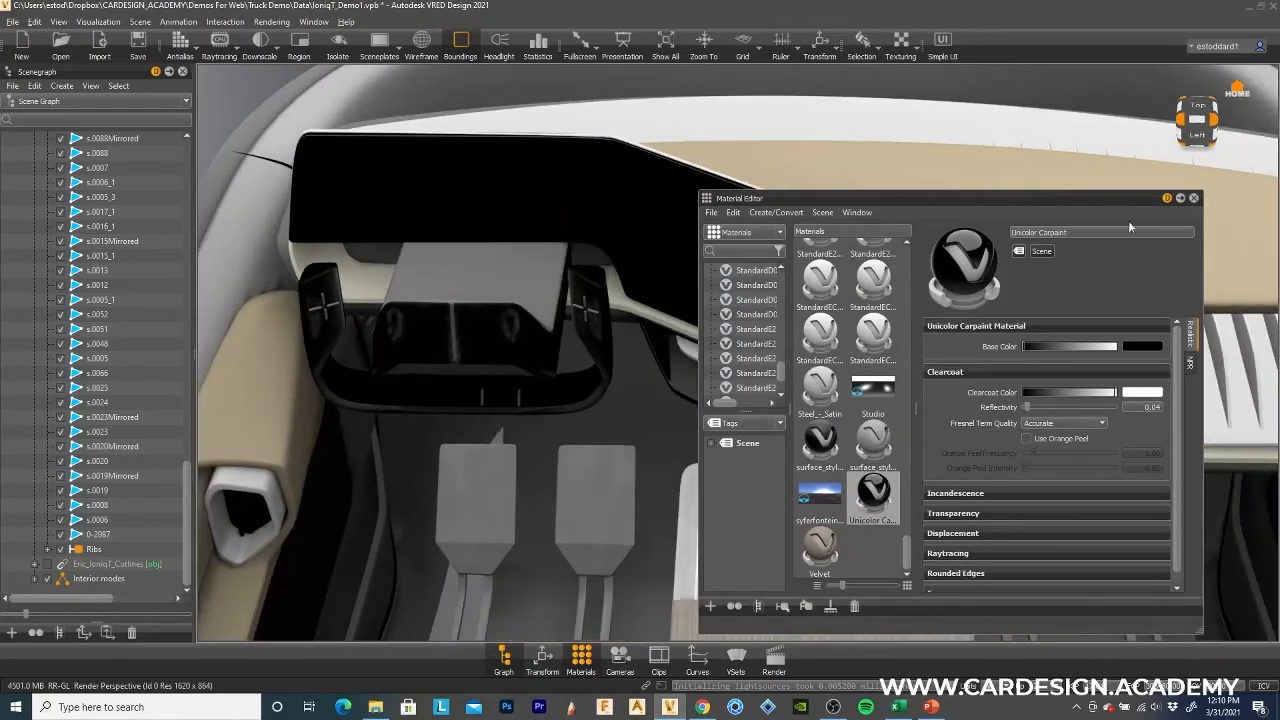
click(1194, 199)
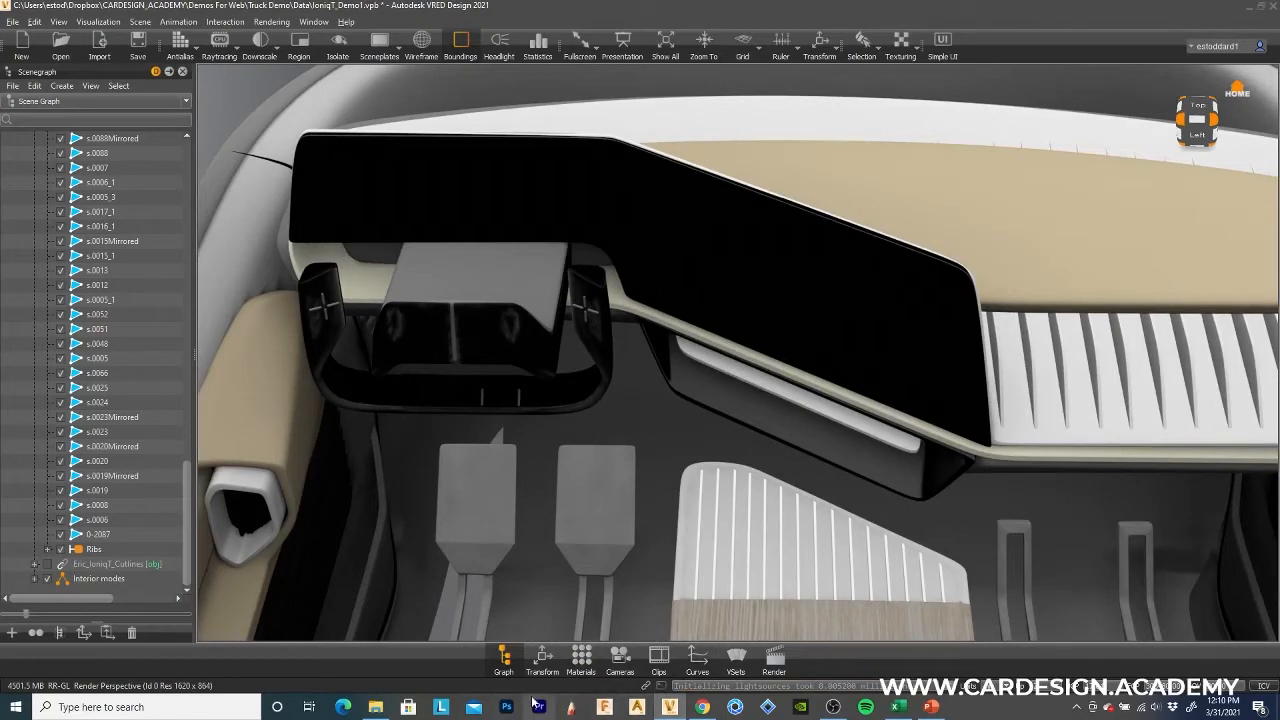
click(375, 707)
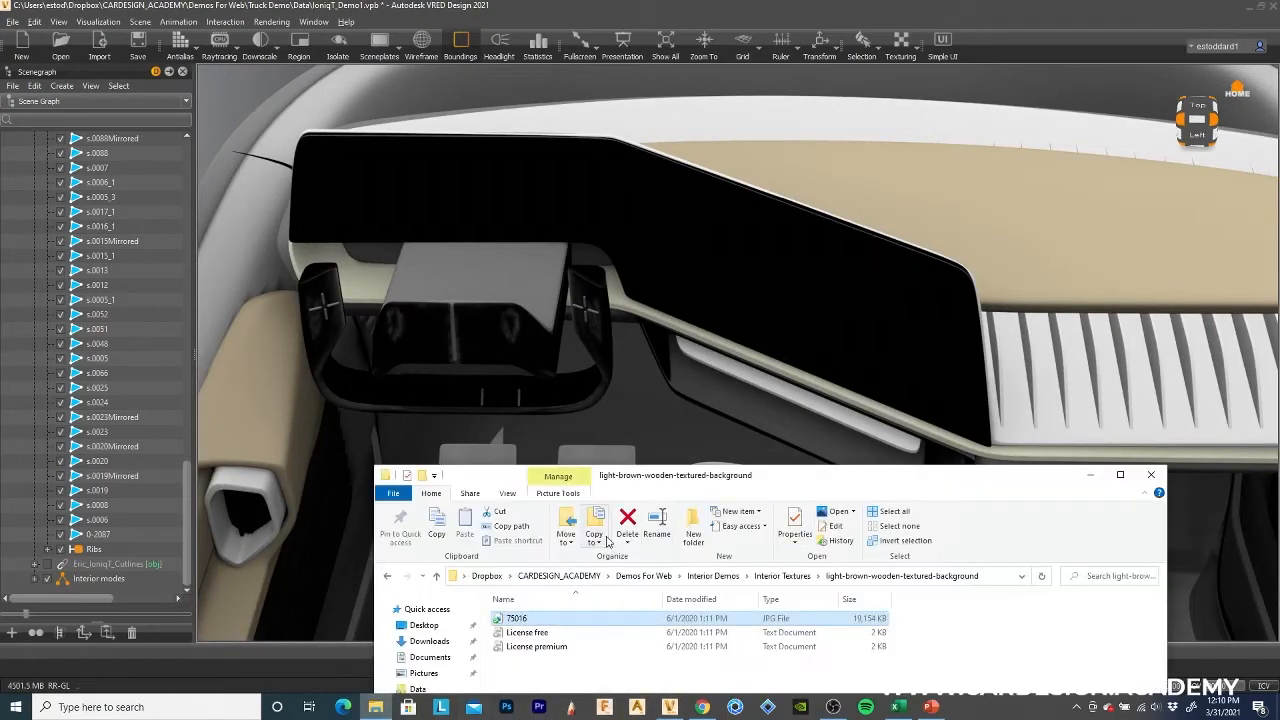
click(782, 576)
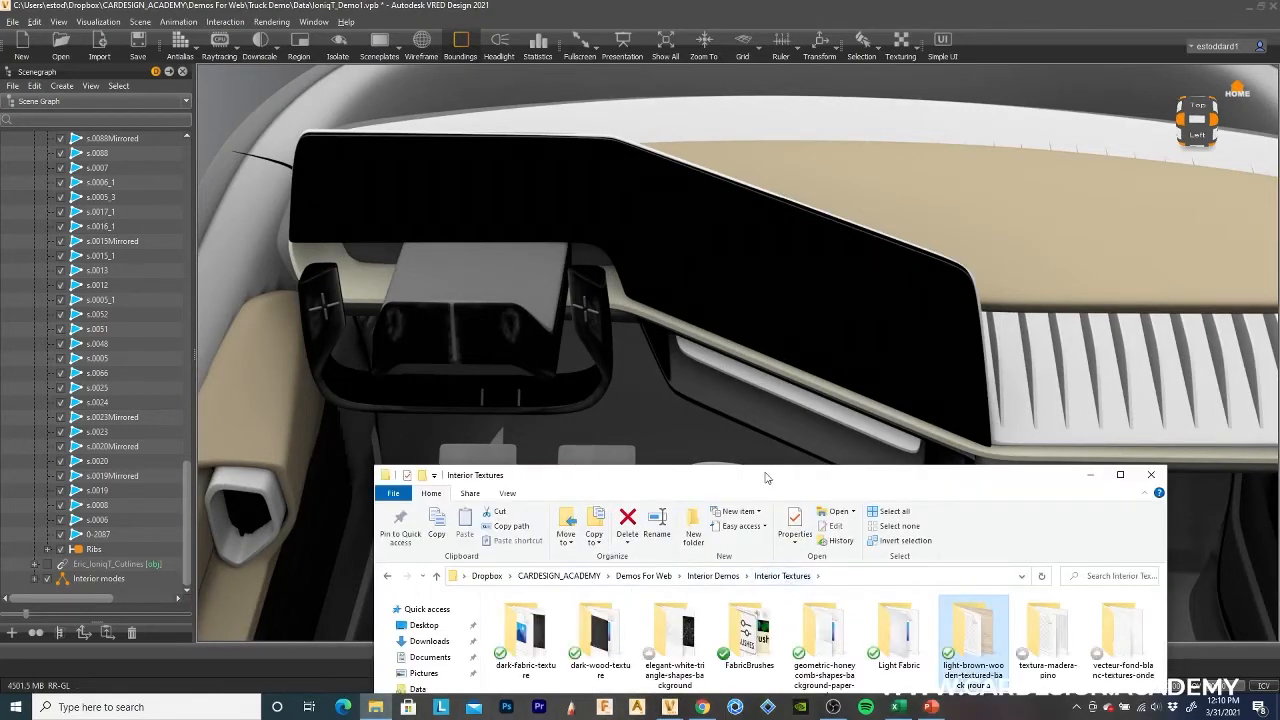
drag(770, 487, 691, 212)
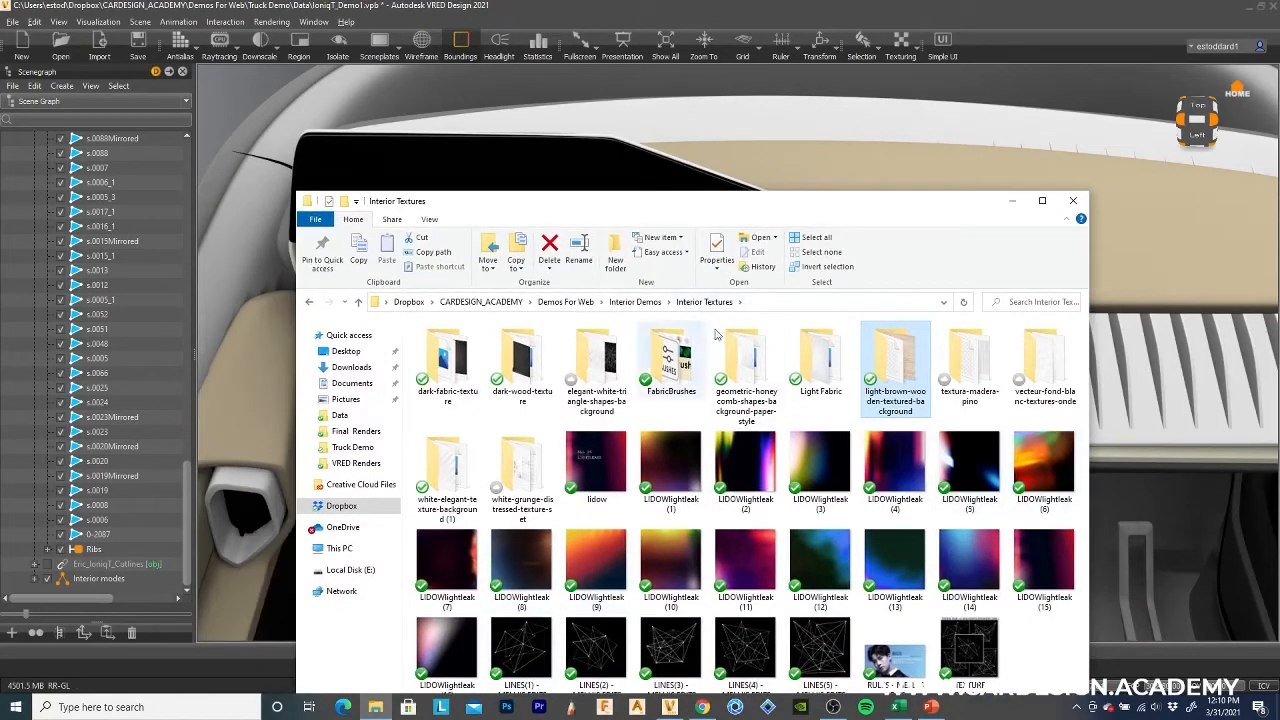
click(635, 301)
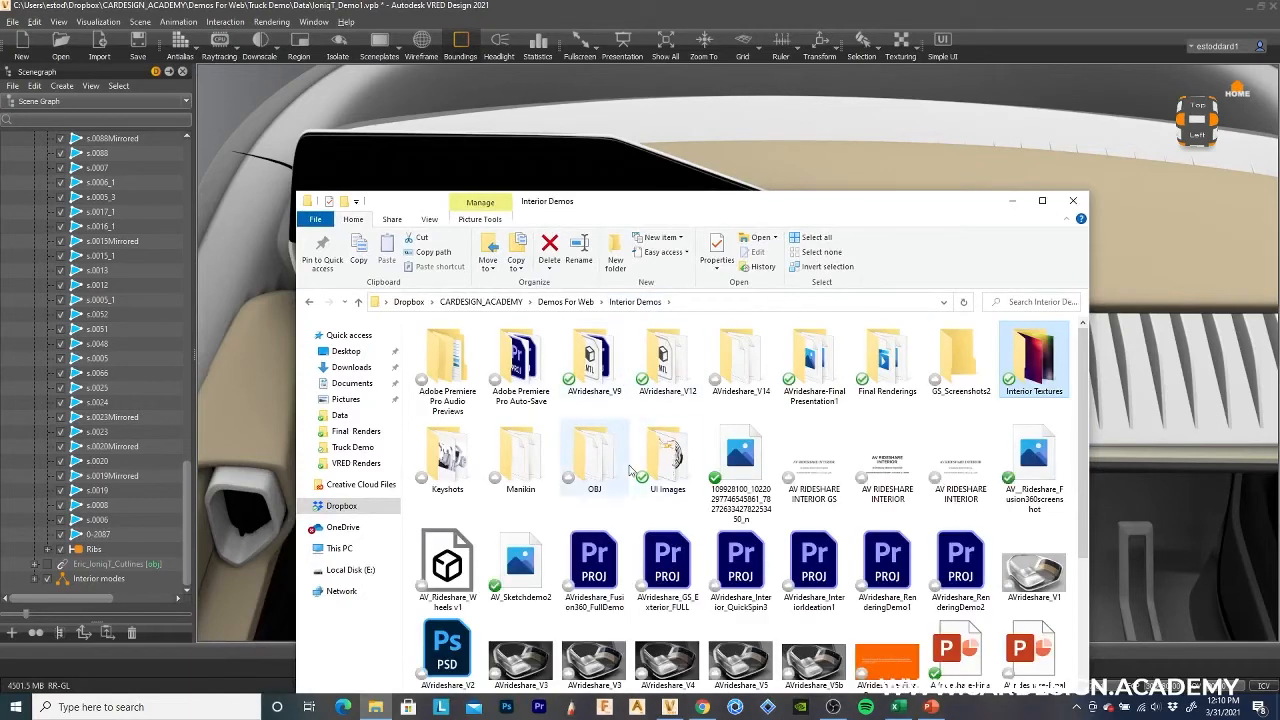
double_click(665, 455)
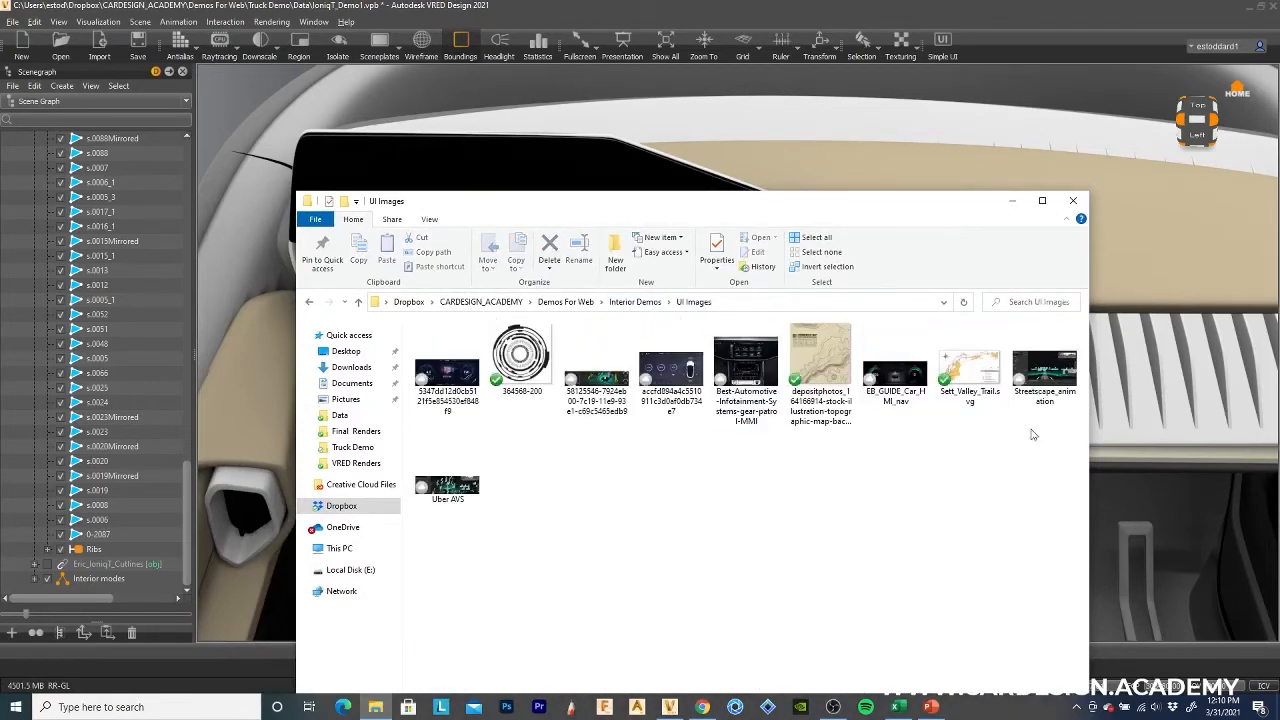
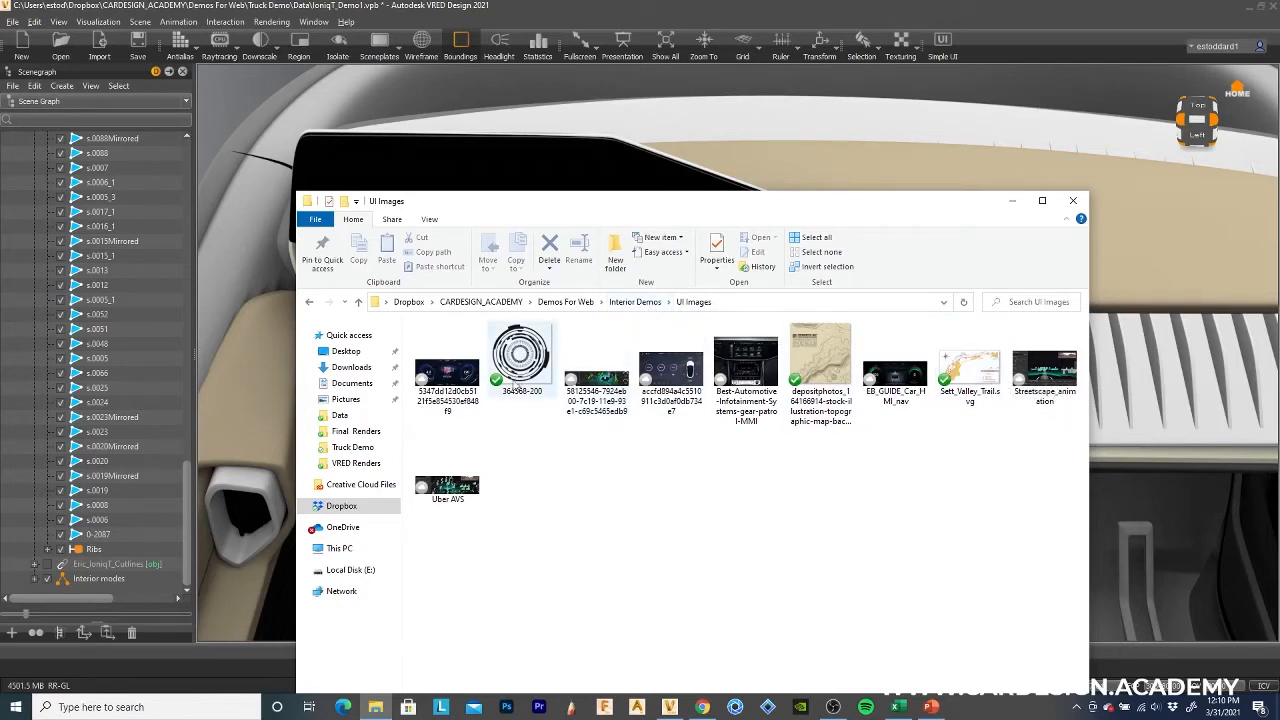
Place the instrument cluster image 5347dd12d0cb5121f5e854530ef848f9 on the VRED dashboard screen behind the steering wheel as a decal, editing the object only.
click(472, 383)
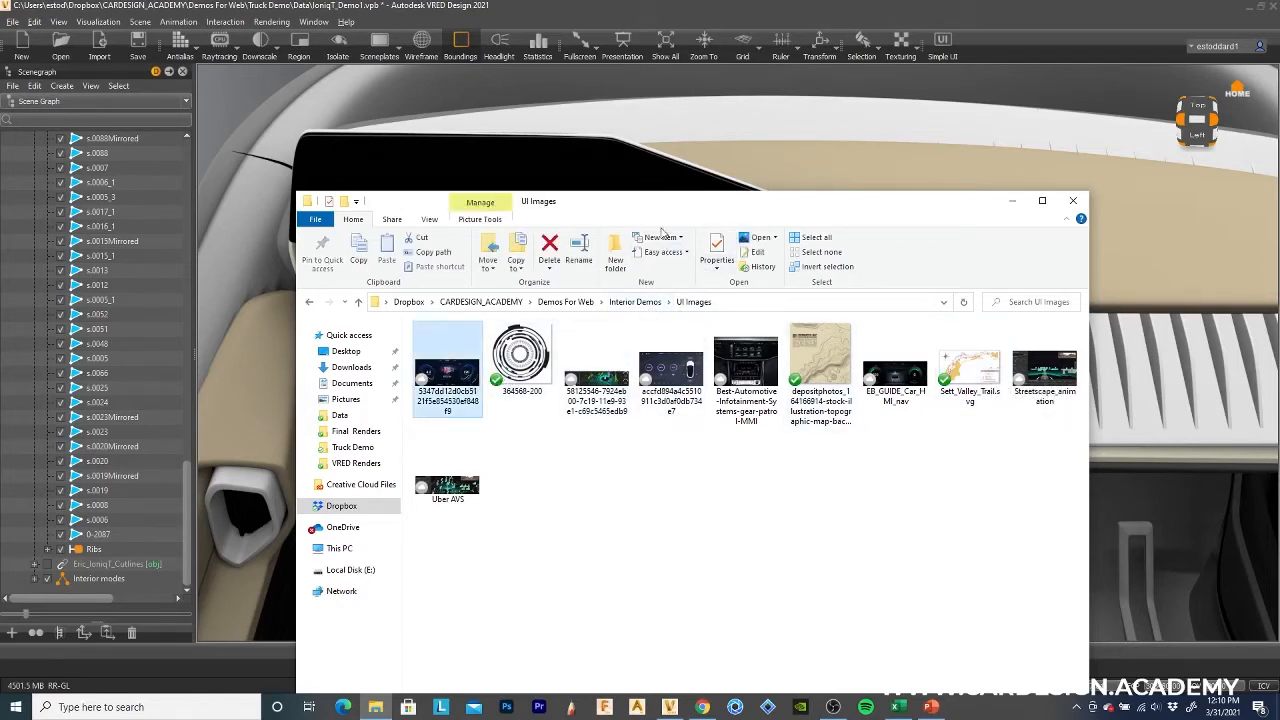
drag(664, 213, 734, 407)
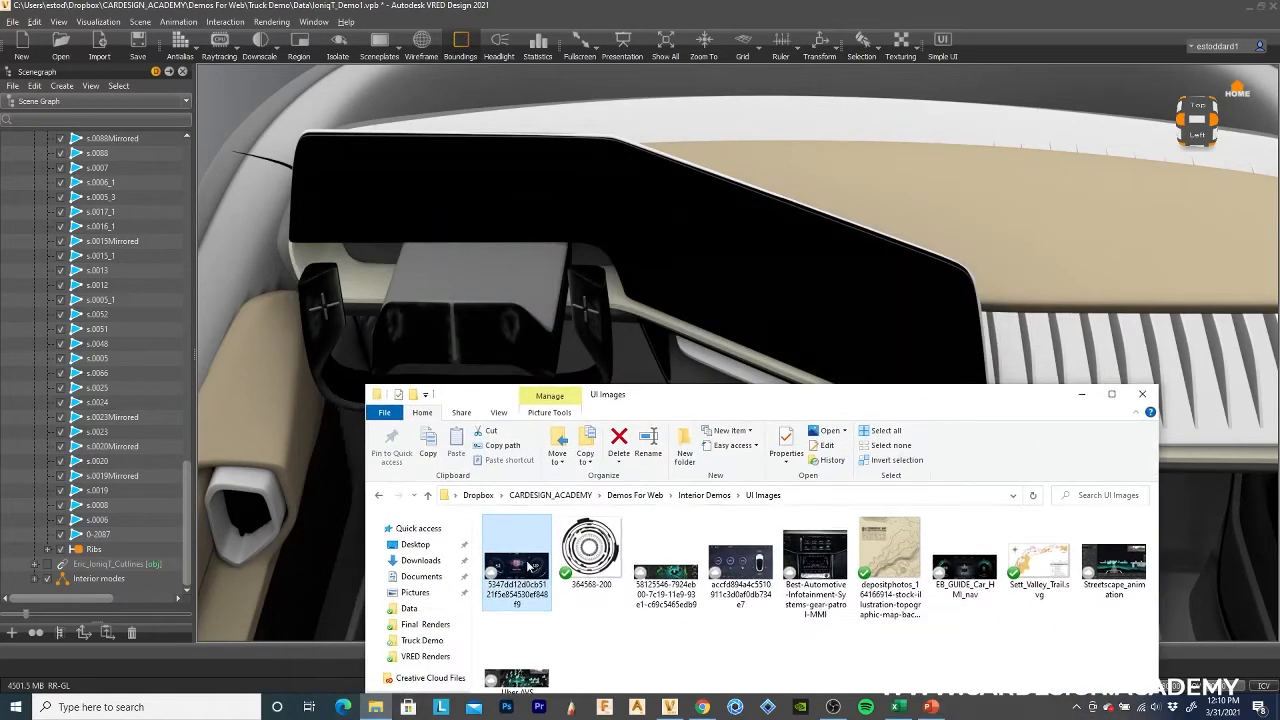
drag(522, 568, 454, 202)
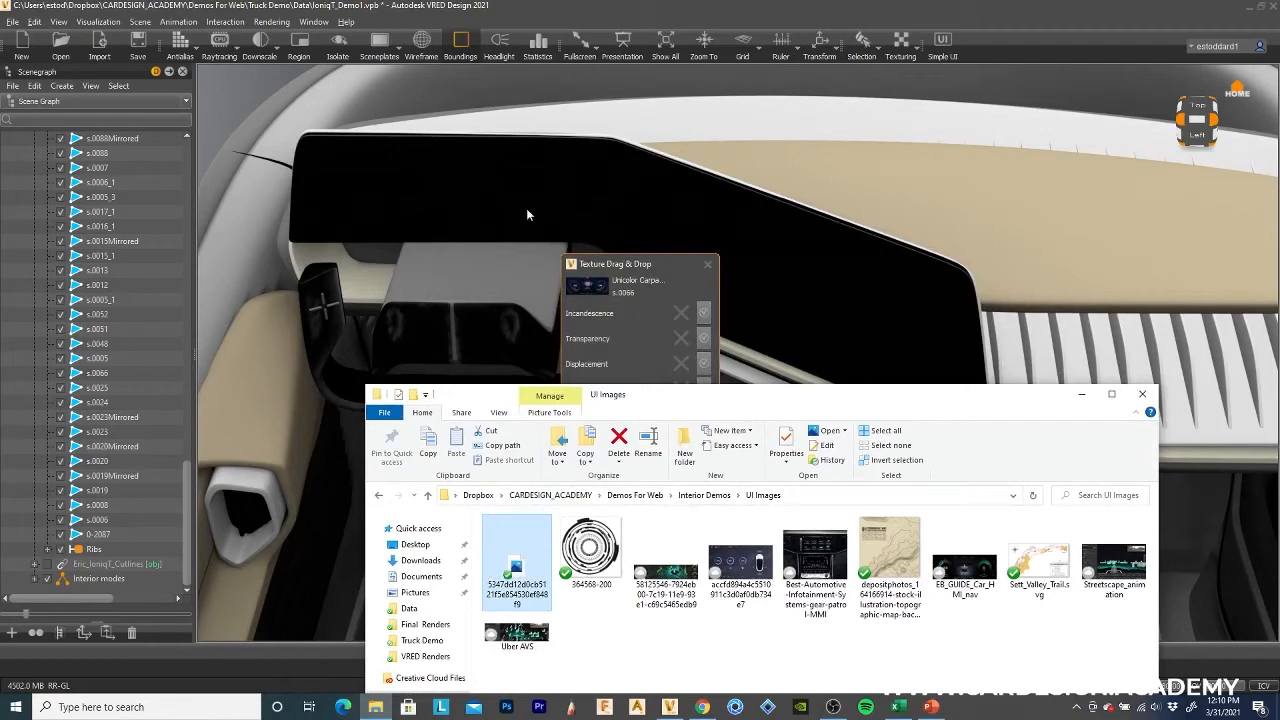
drag(740, 407, 733, 526)
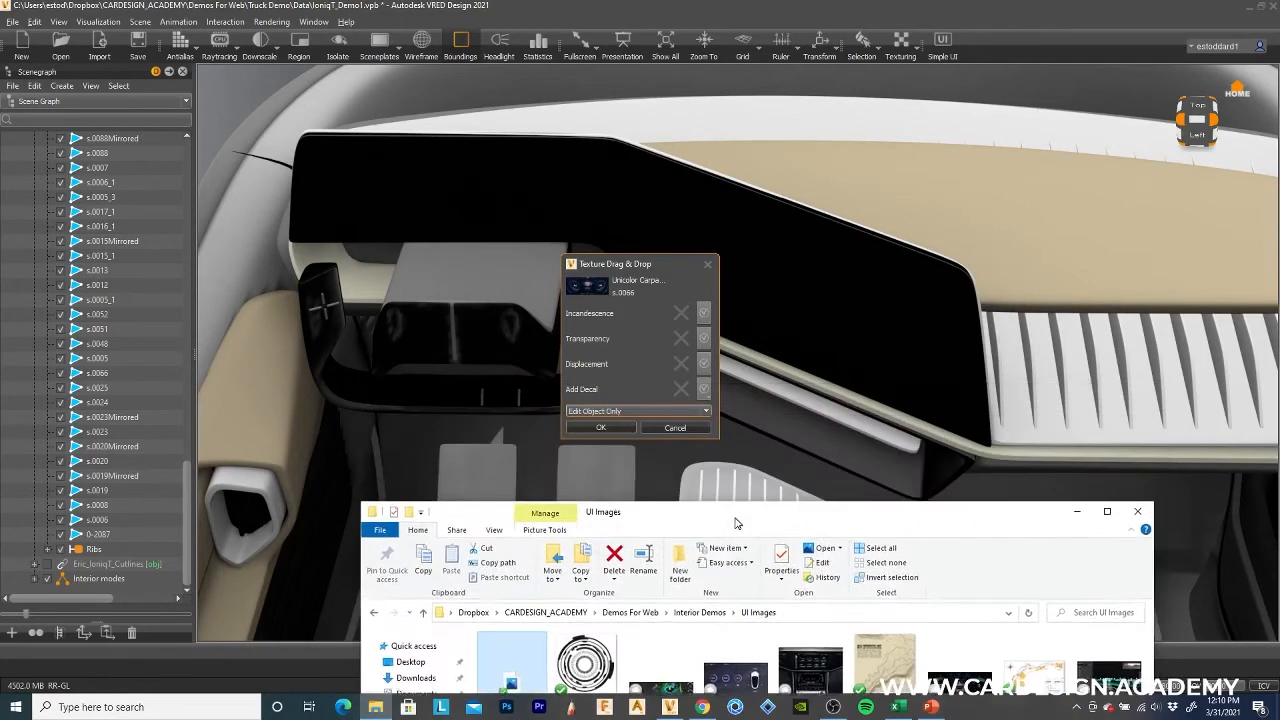
click(704, 390)
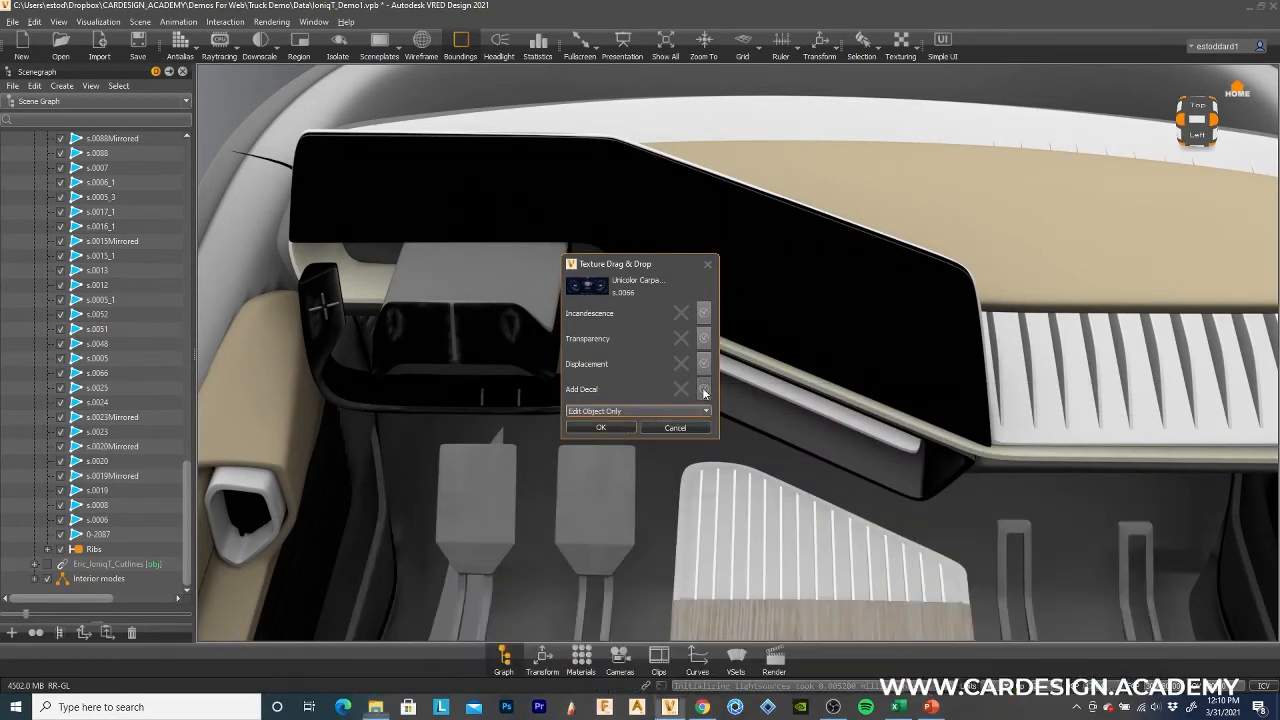
click(601, 428)
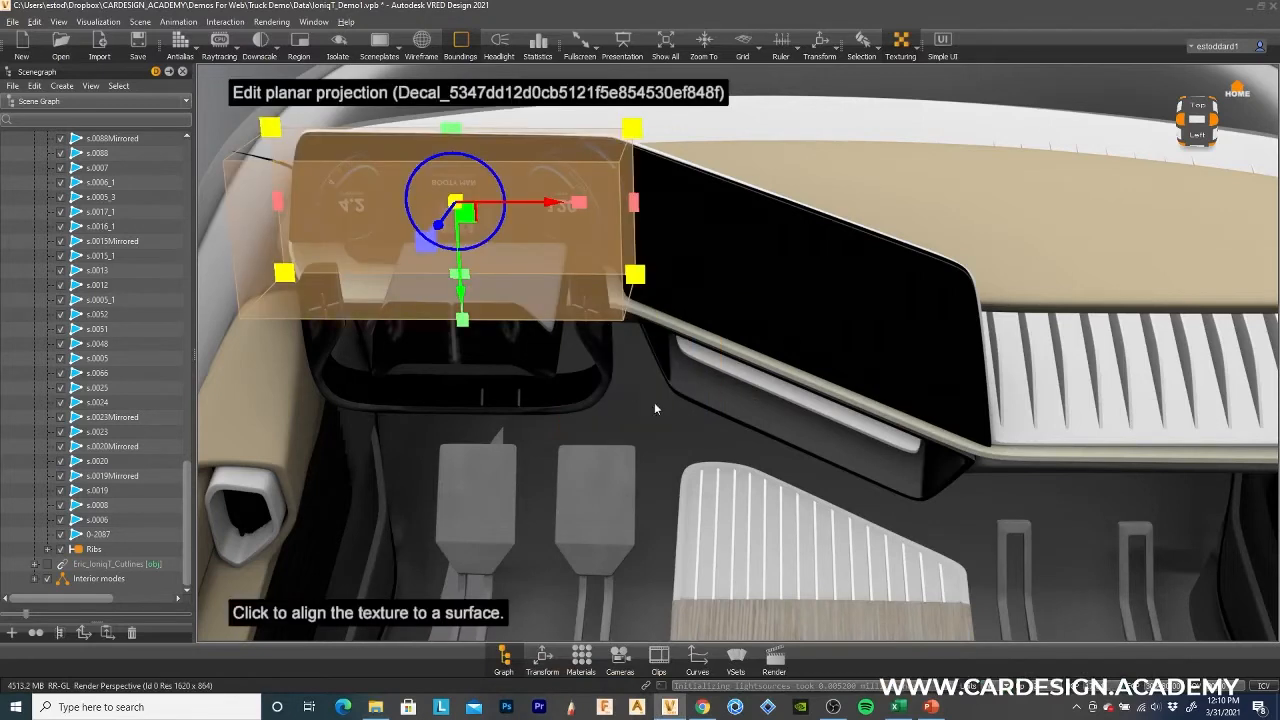
Rotate the instrument cluster decal a half turn, shift it slightly to fit the driver's screen, and finish editing the projection.
drag(486, 164, 211, 499)
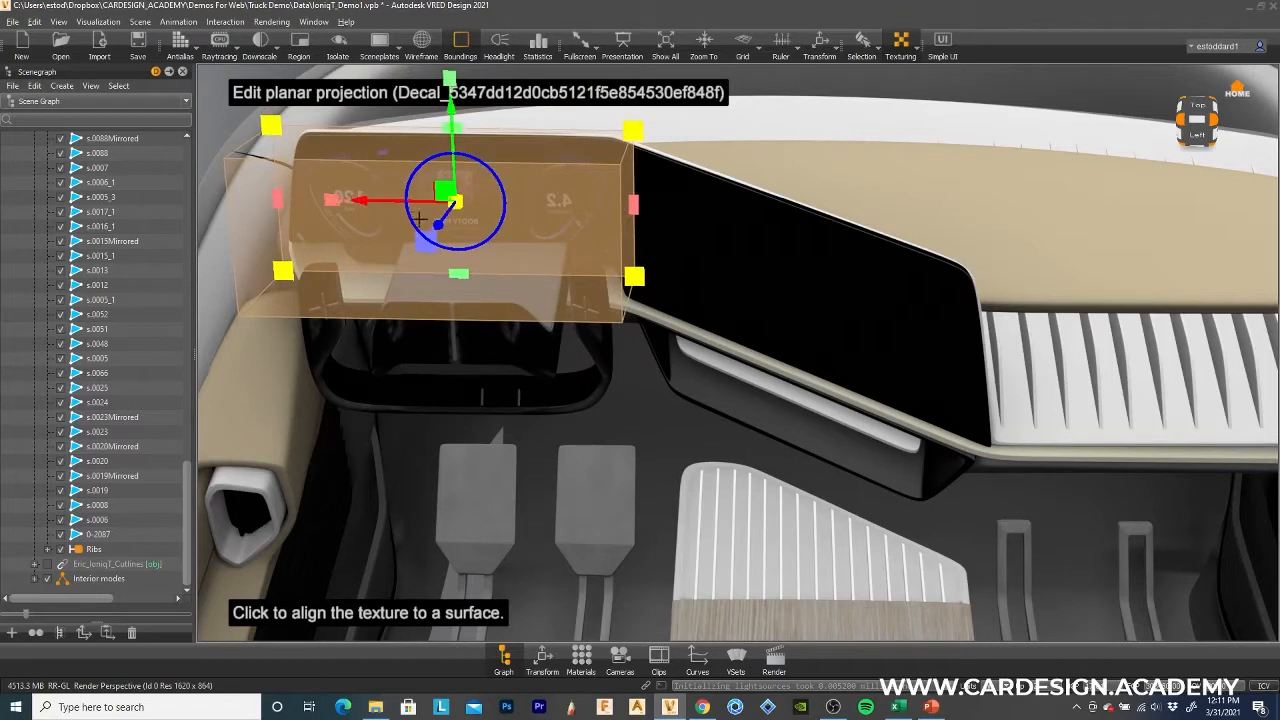
drag(354, 204, 367, 204)
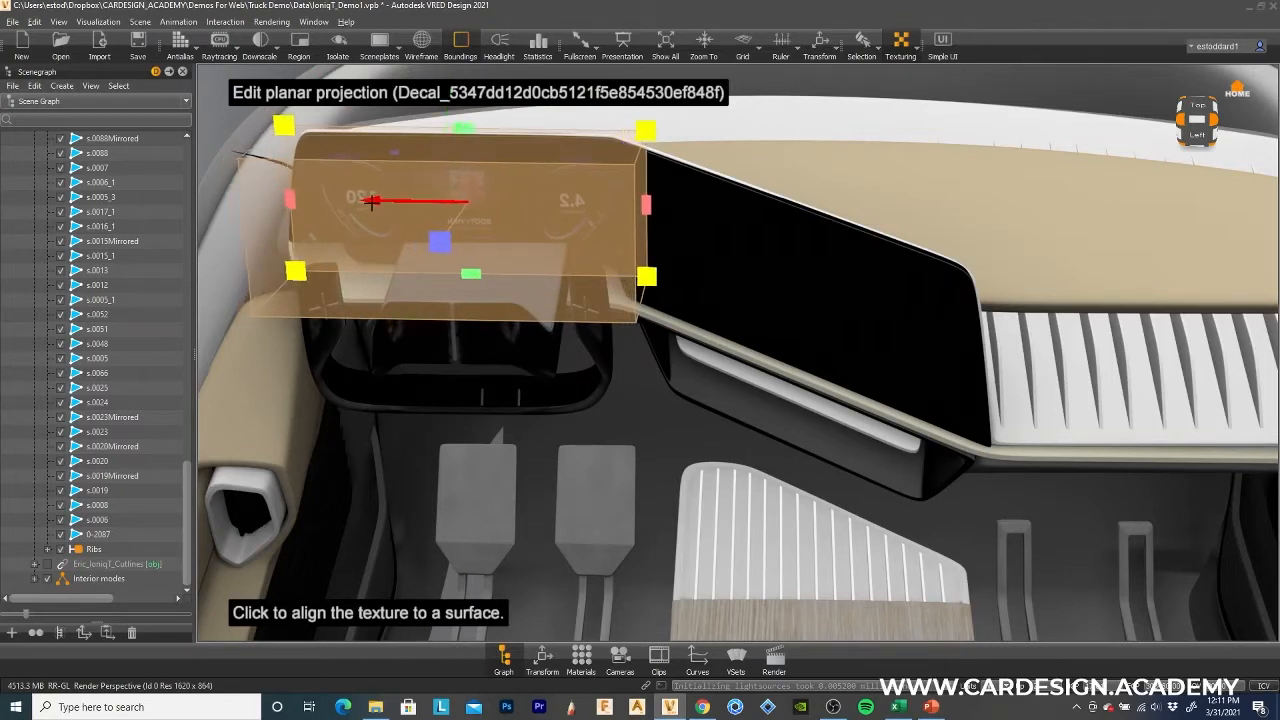
drag(465, 113, 465, 107)
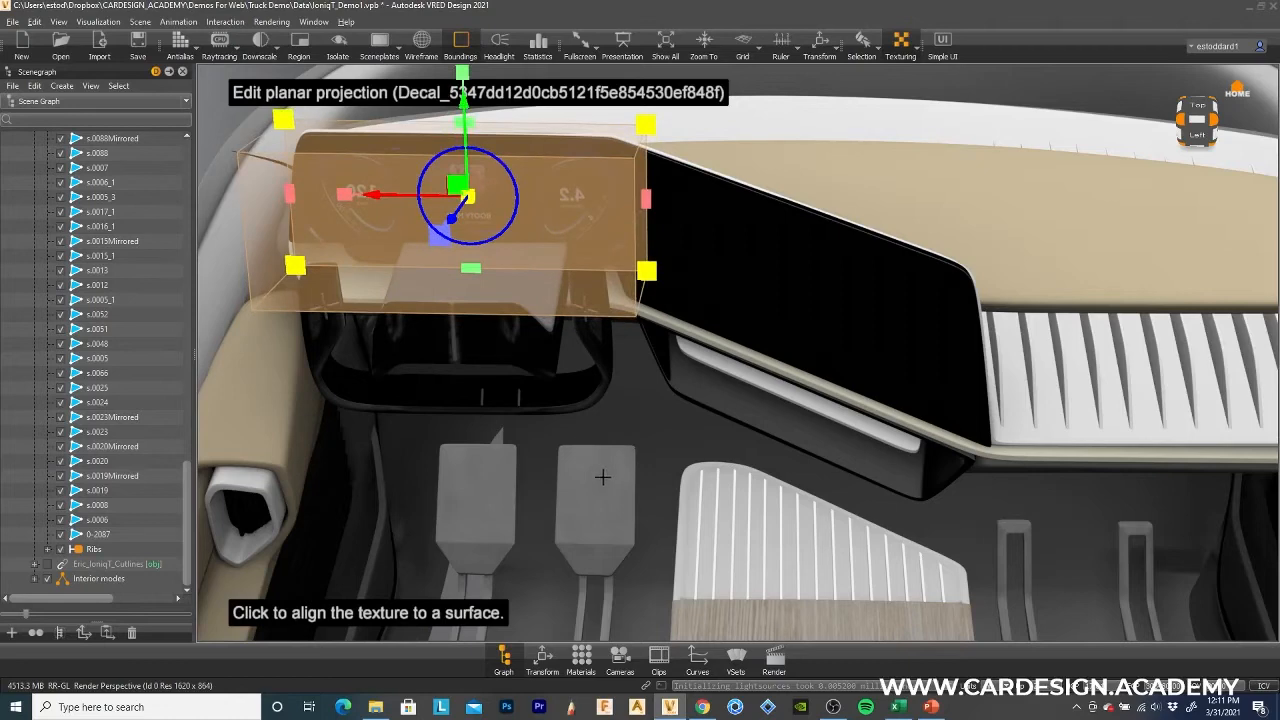
click(899, 43)
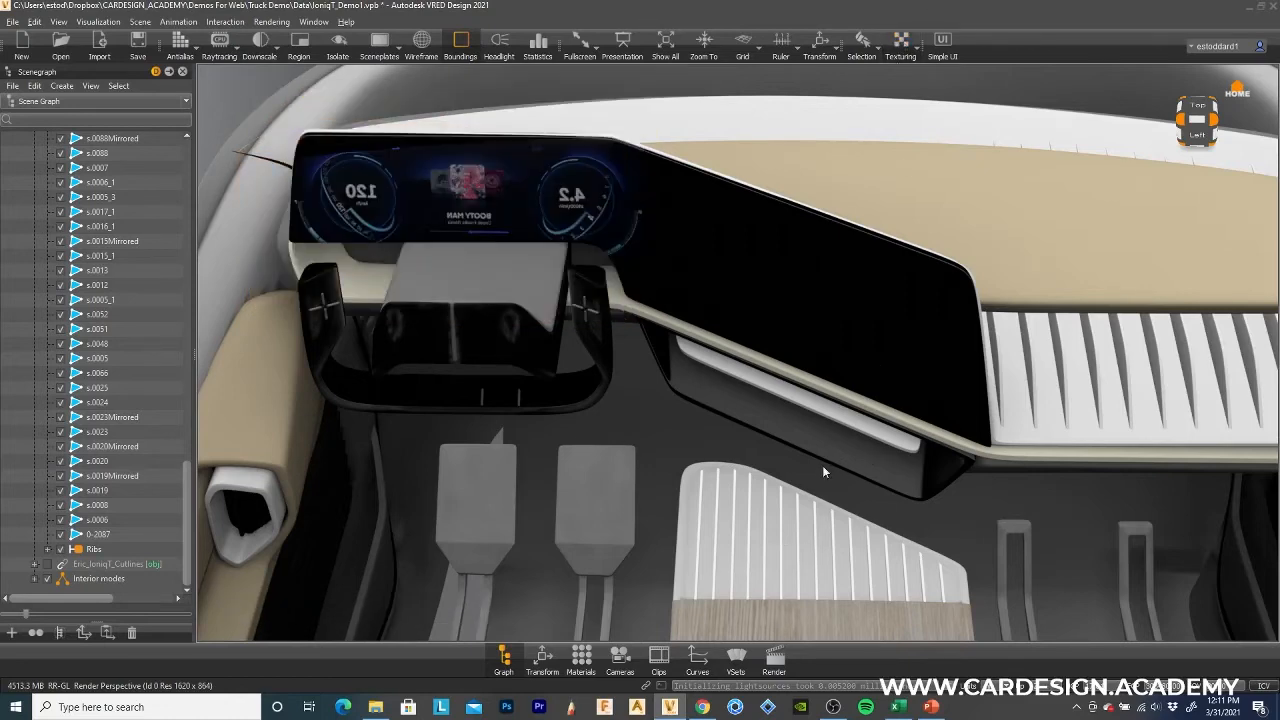
Inspect the decaled dashboard screen, wood table and seats from several angles, and look through the available materials.
drag(822, 472, 414, 450)
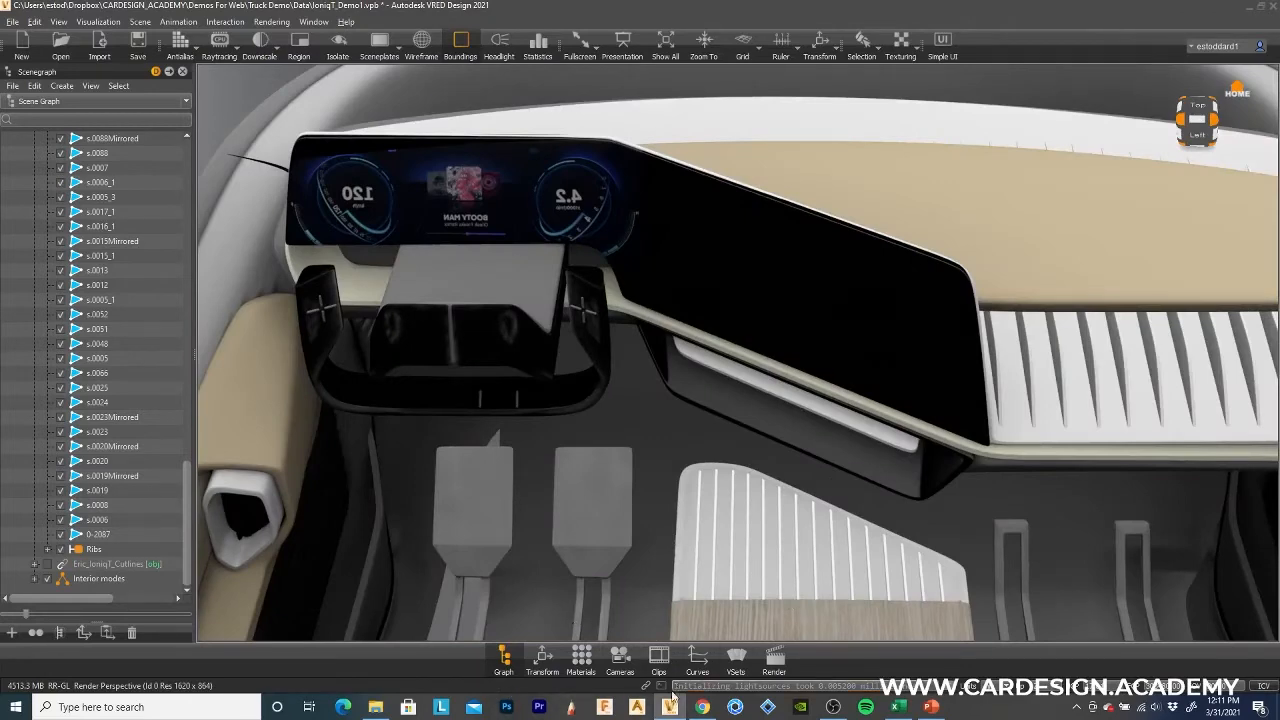
right_drag(760, 467, 832, 497)
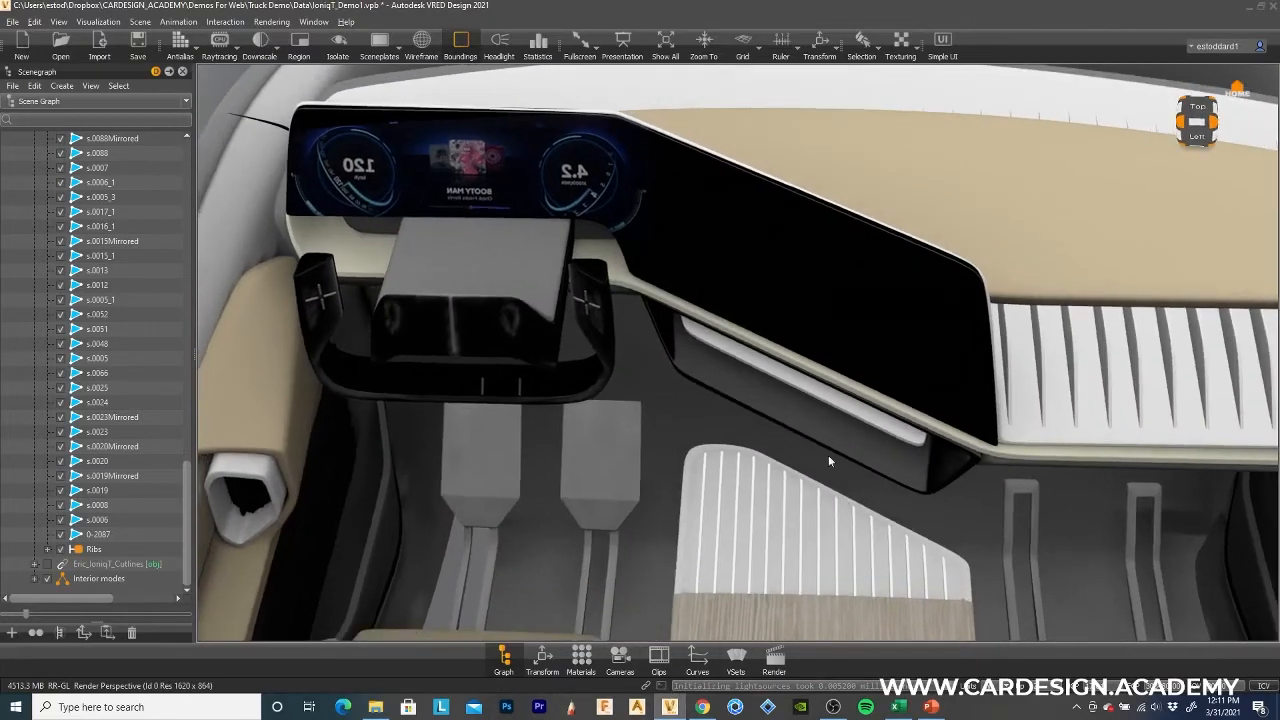
right_drag(784, 362, 862, 501)
drag(862, 501, 784, 418)
drag(894, 524, 793, 500)
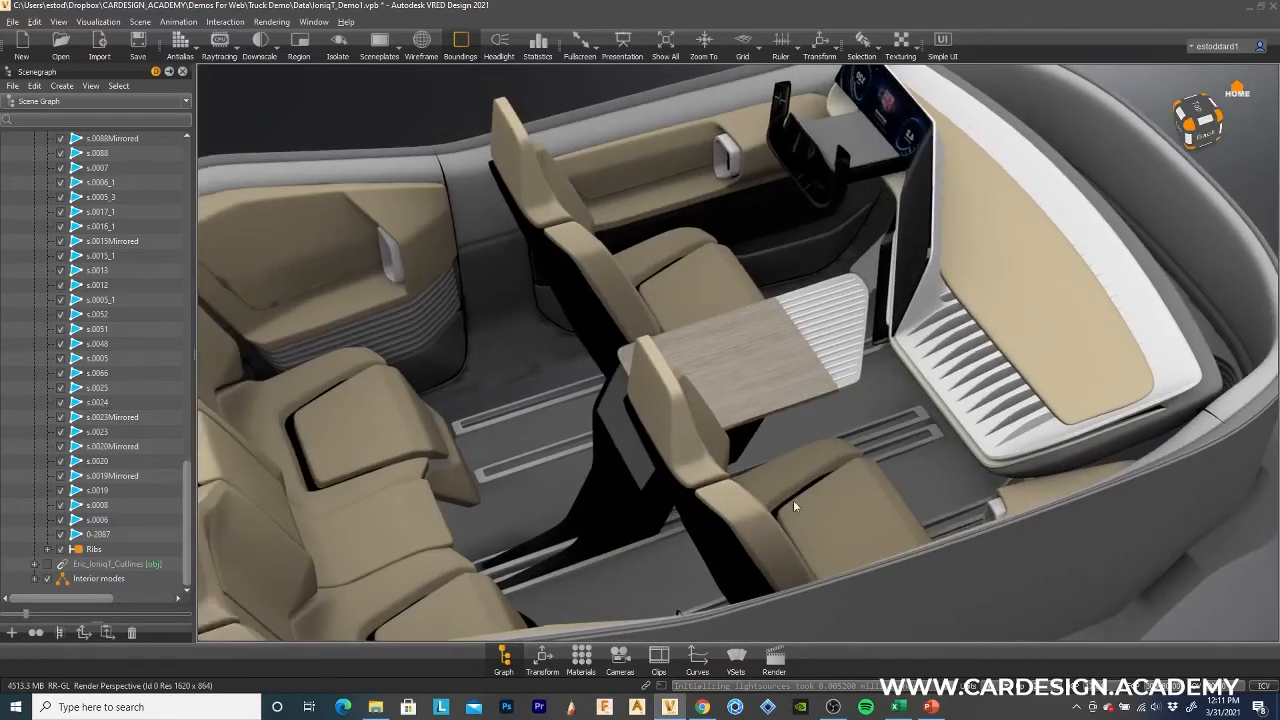
click(588, 662)
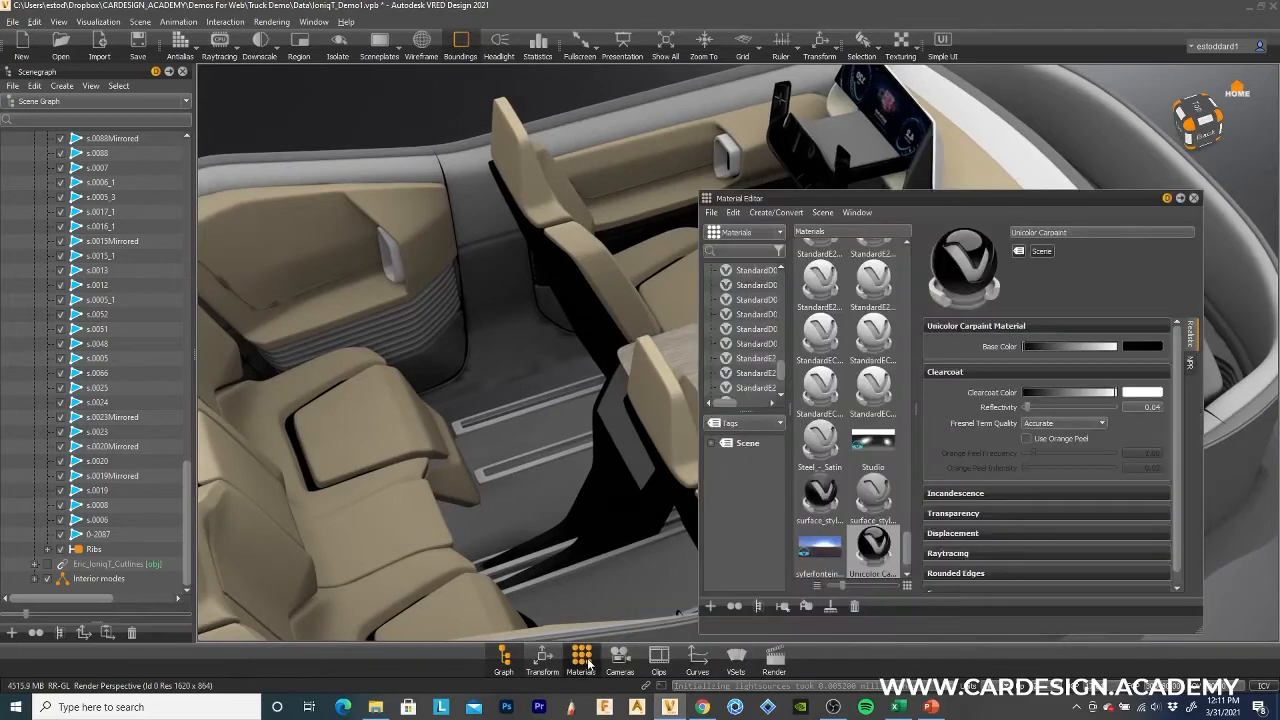
scroll(888, 422, up, 3)
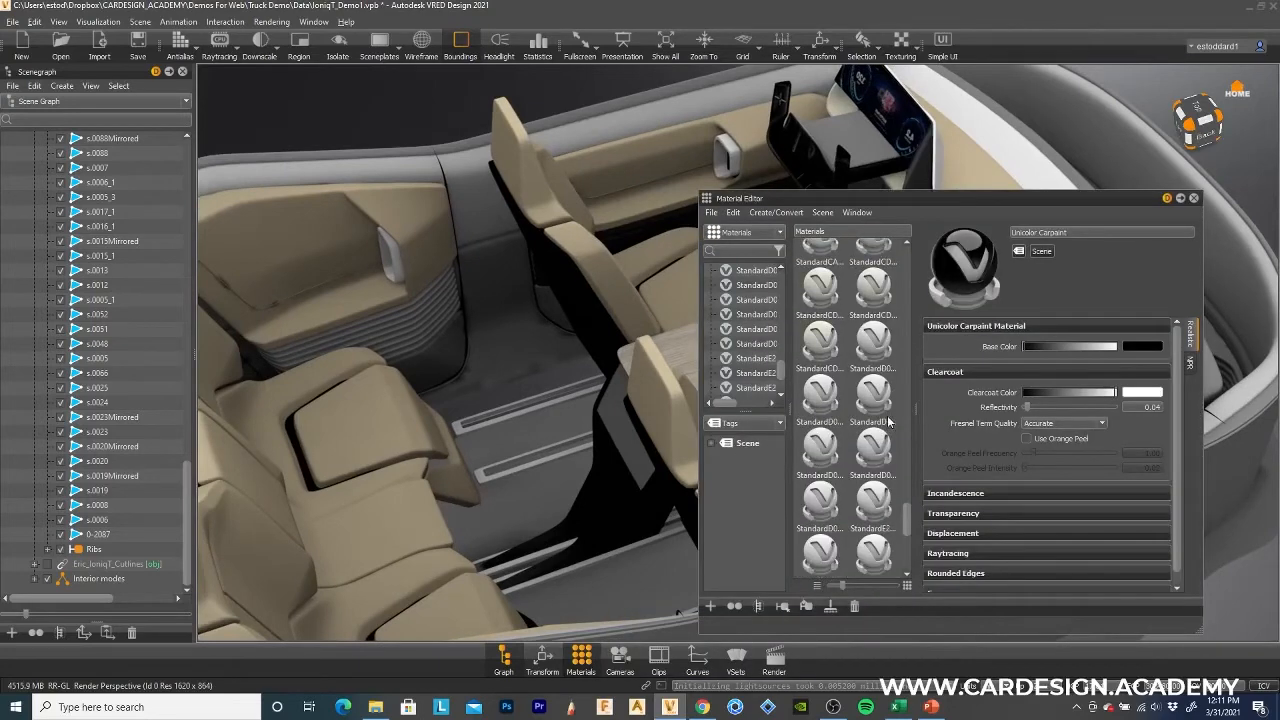
drag(458, 379, 397, 388)
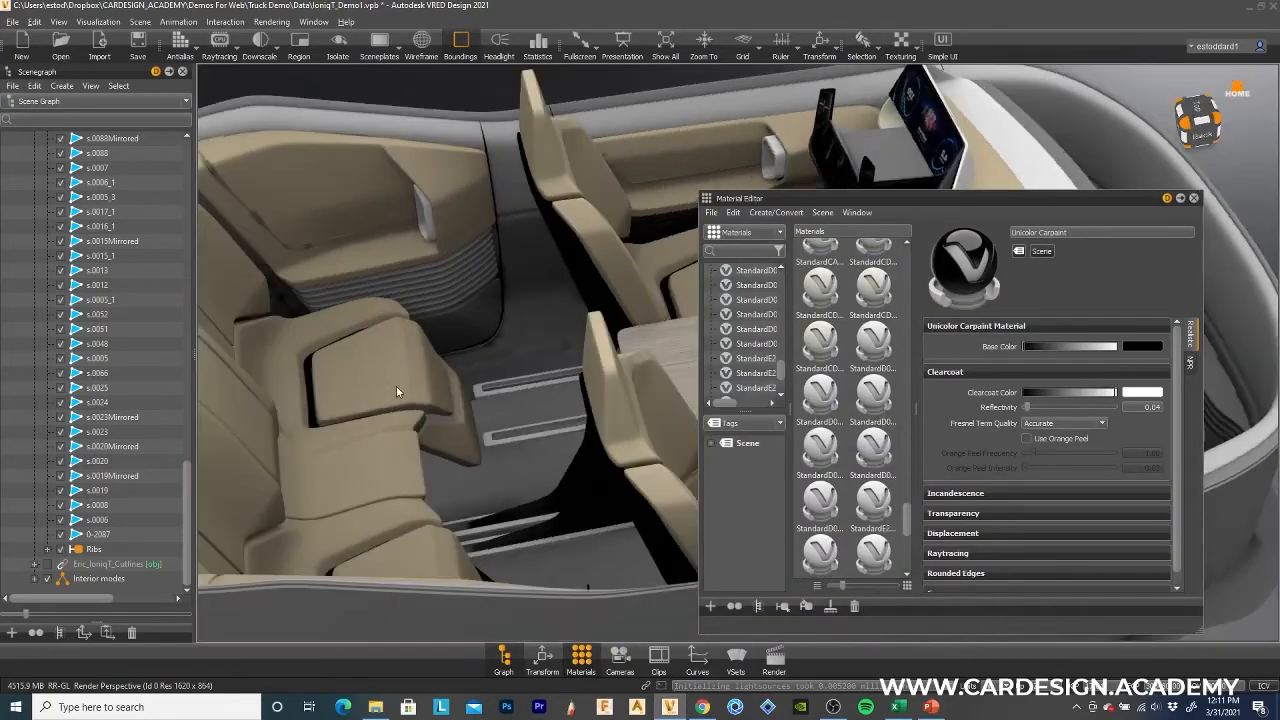
click(1194, 198)
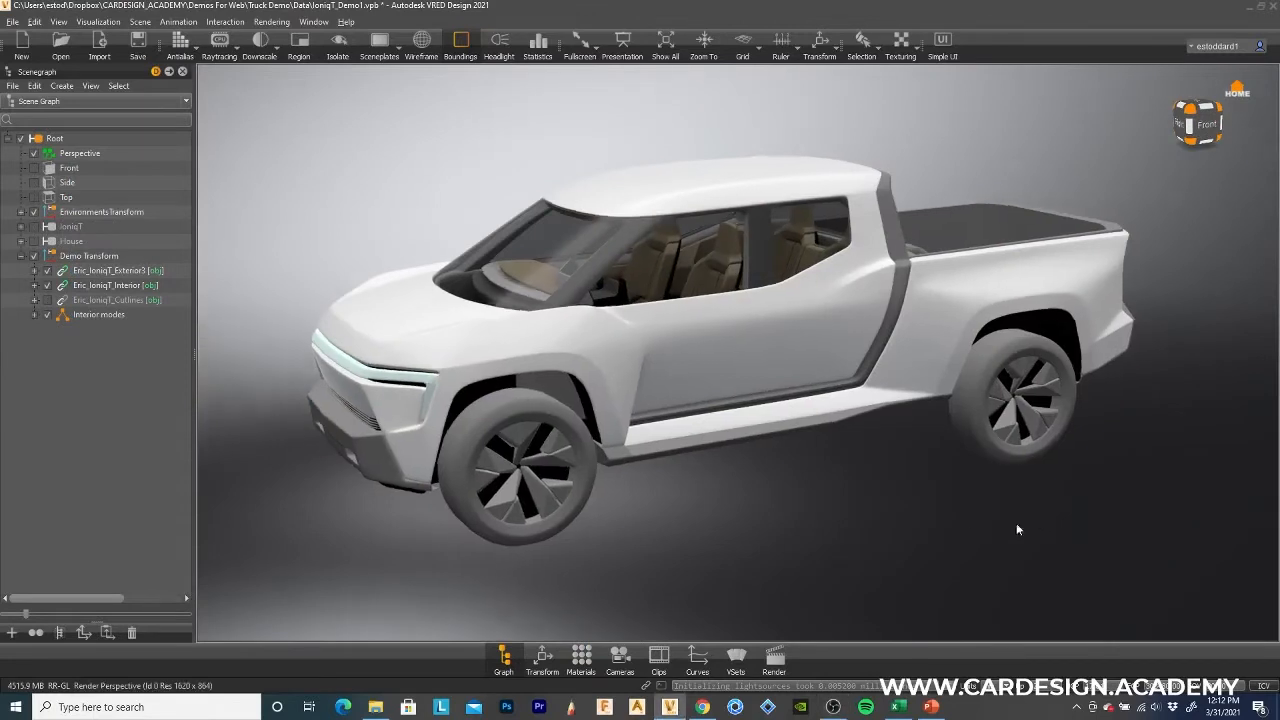
Create a large plane with a resolution of 10 by 10 as a ground surface beneath the truck.
drag(1018, 529, 831, 549)
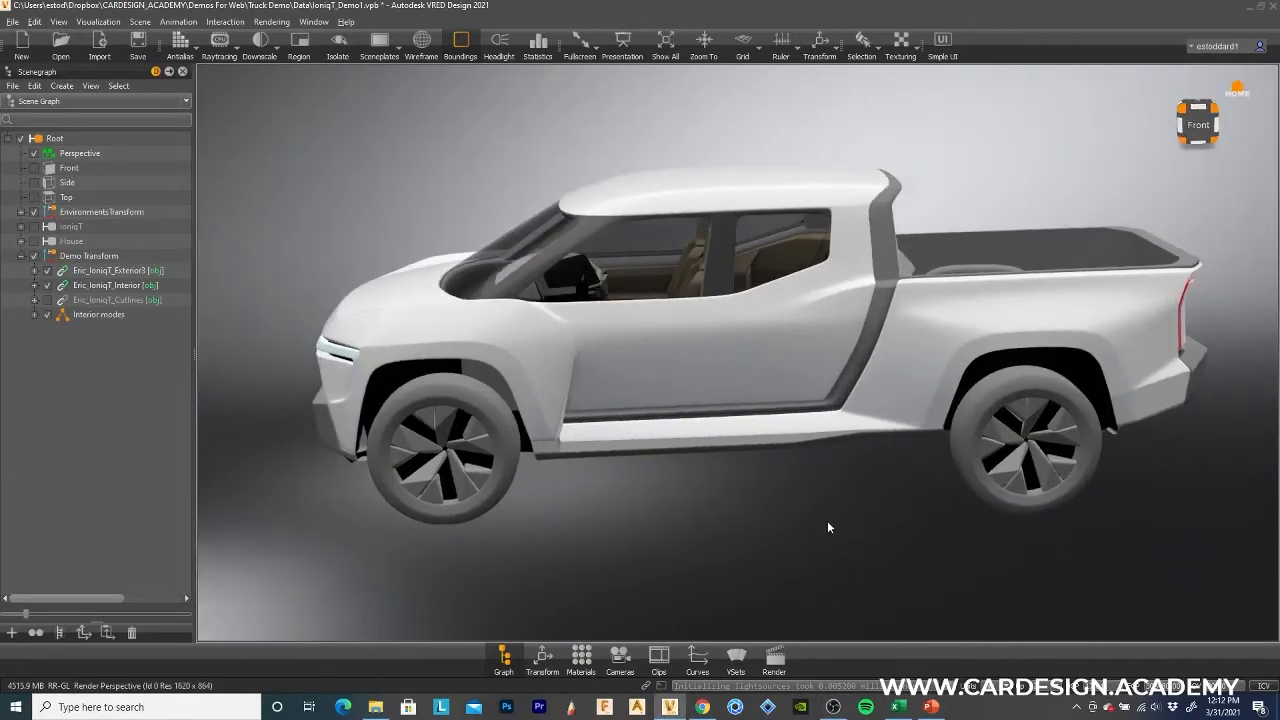
scroll(827, 520, down, 3)
scroll(827, 526, up, 2)
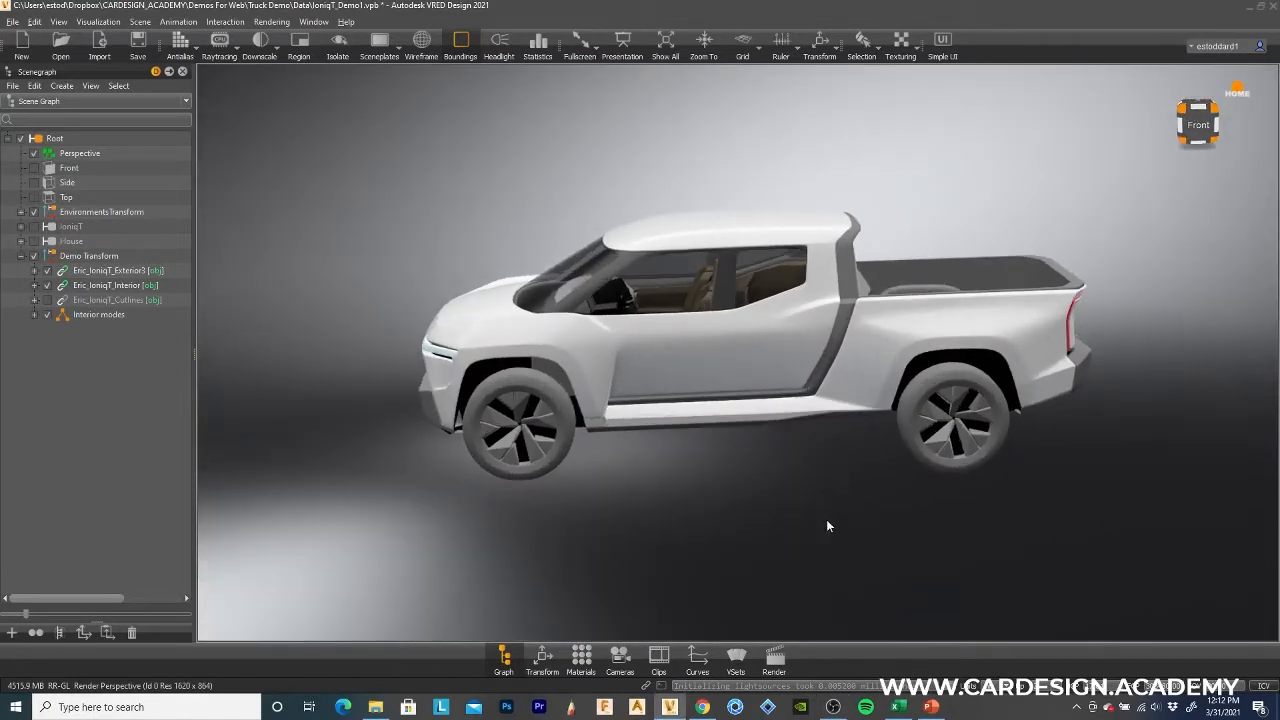
drag(723, 513, 866, 540)
scroll(787, 521, up, 3)
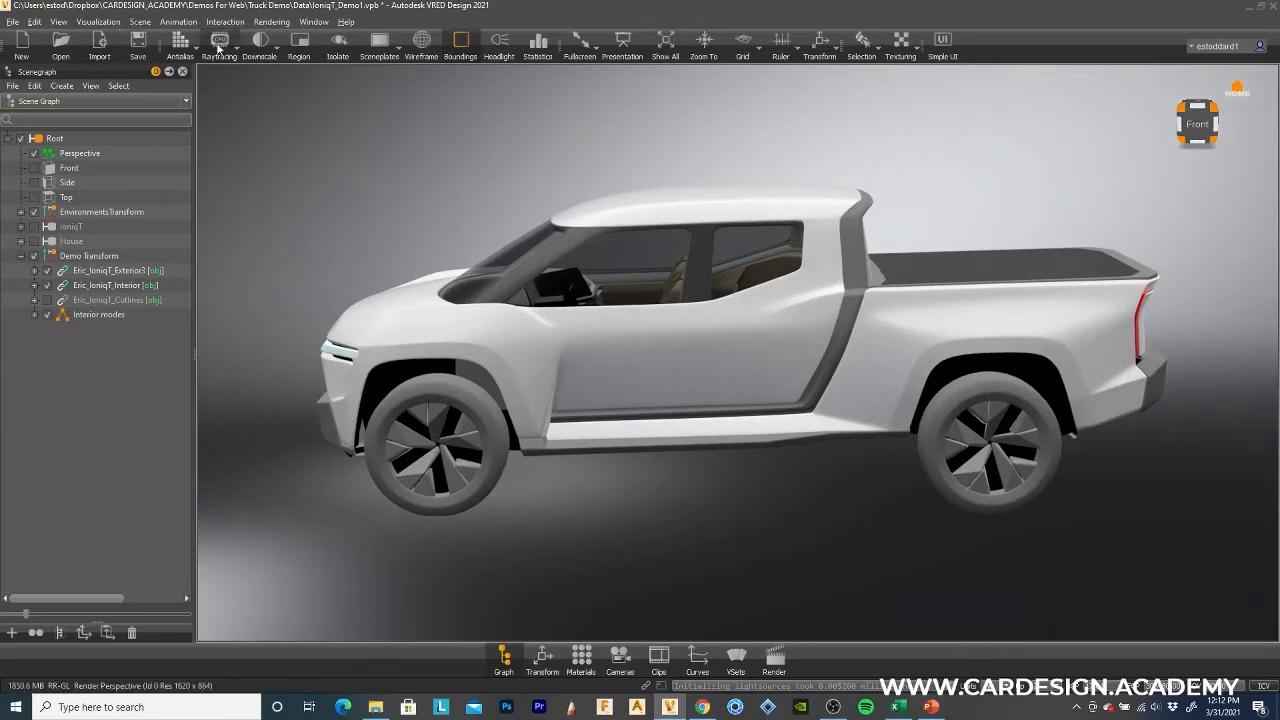
right_click(96, 354)
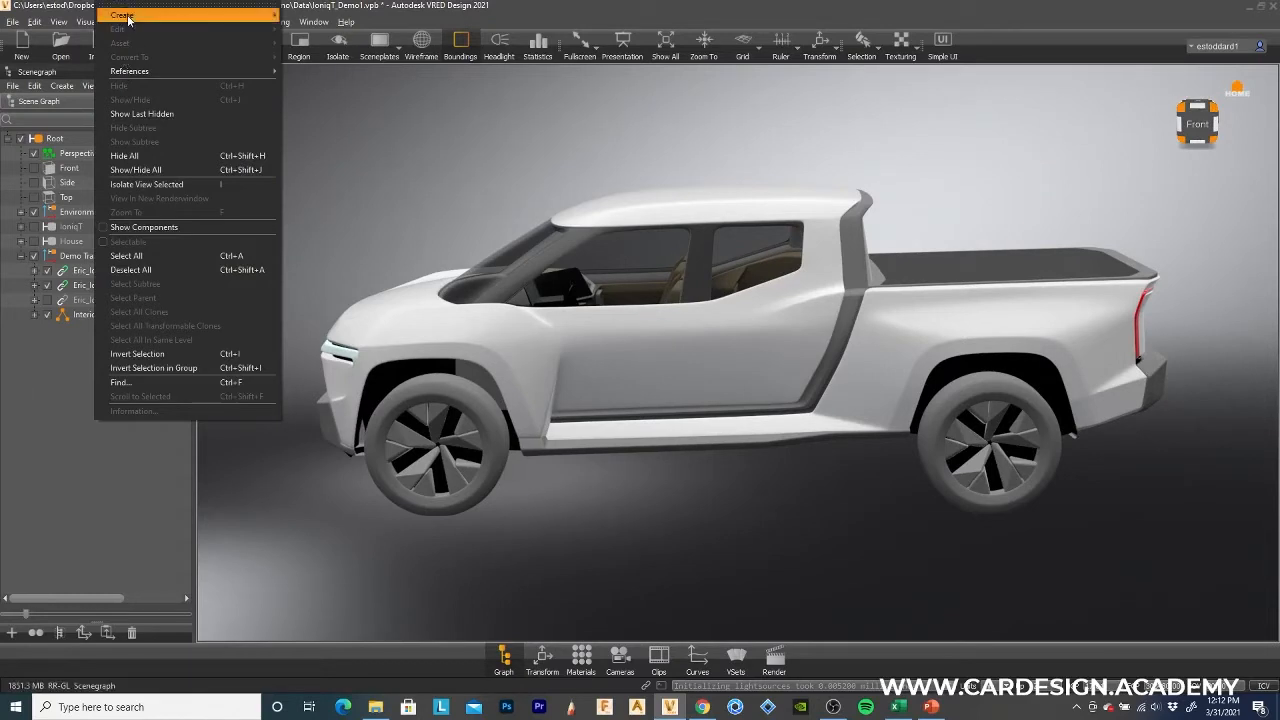
mouse_move(150, 15)
mouse_move(345, 16)
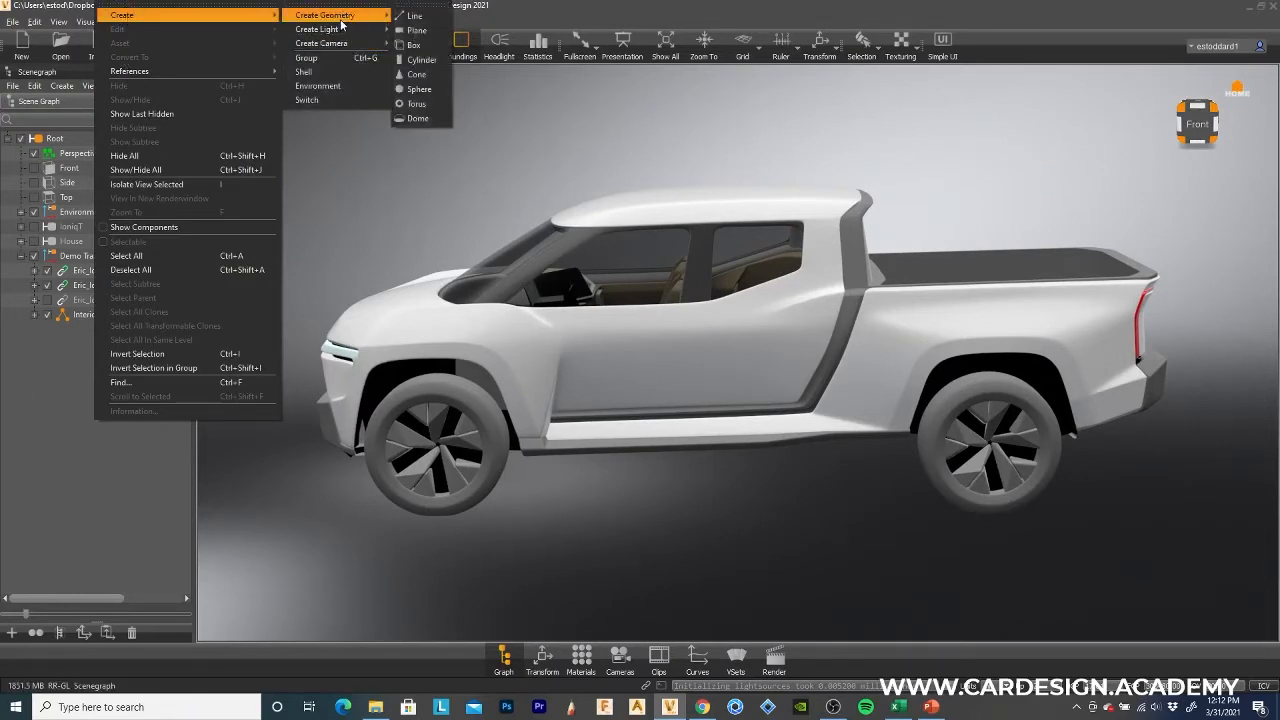
click(415, 31)
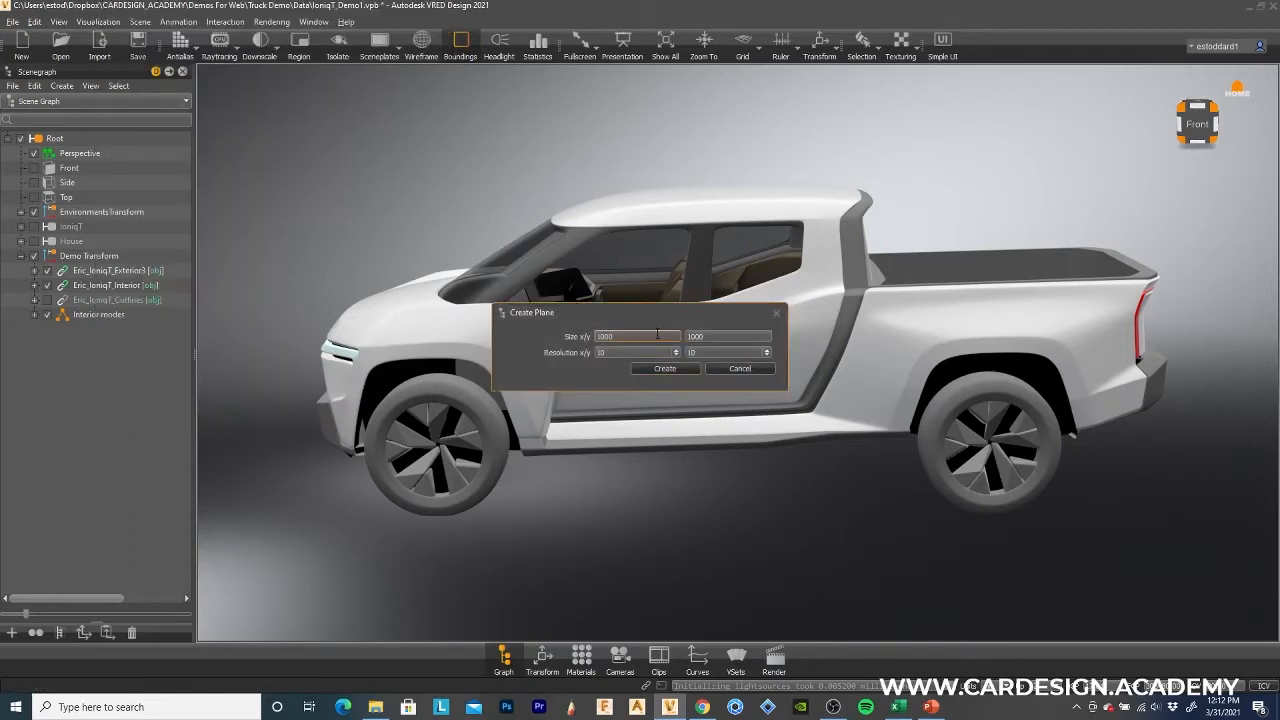
text(0)
click(665, 368)
scroll(705, 490, down, 5)
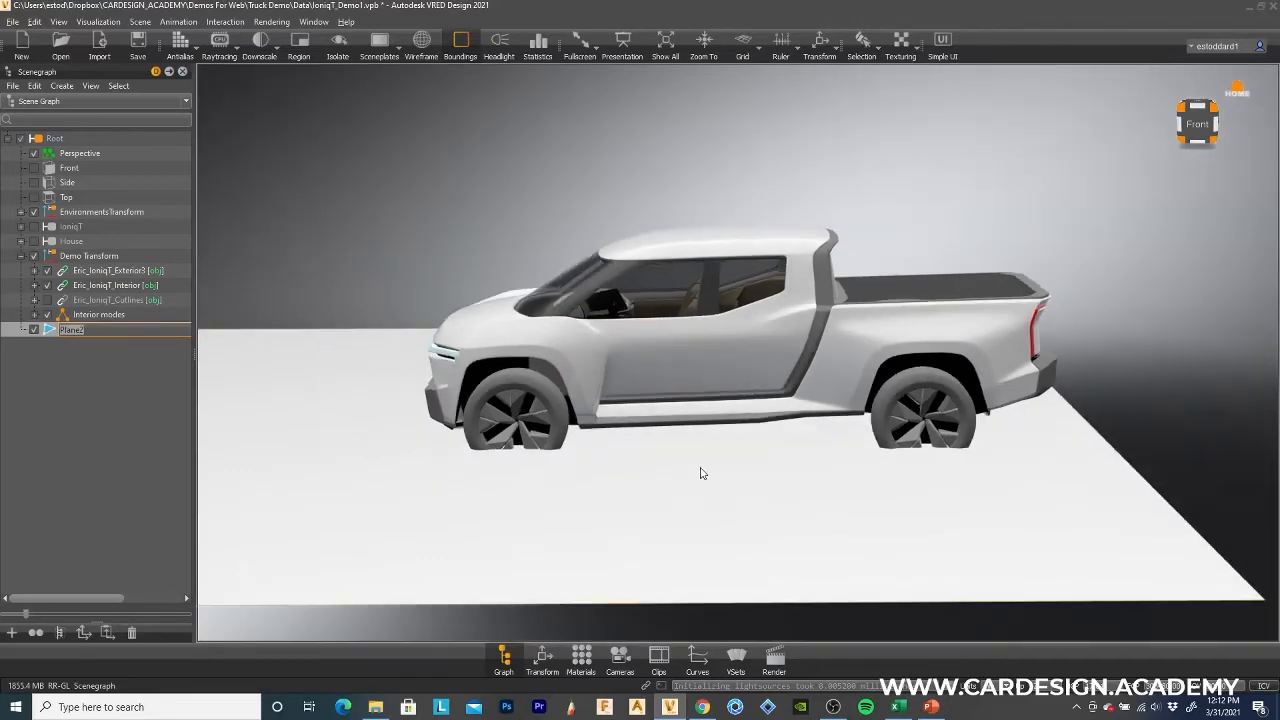
scroll(700, 471, down, 1)
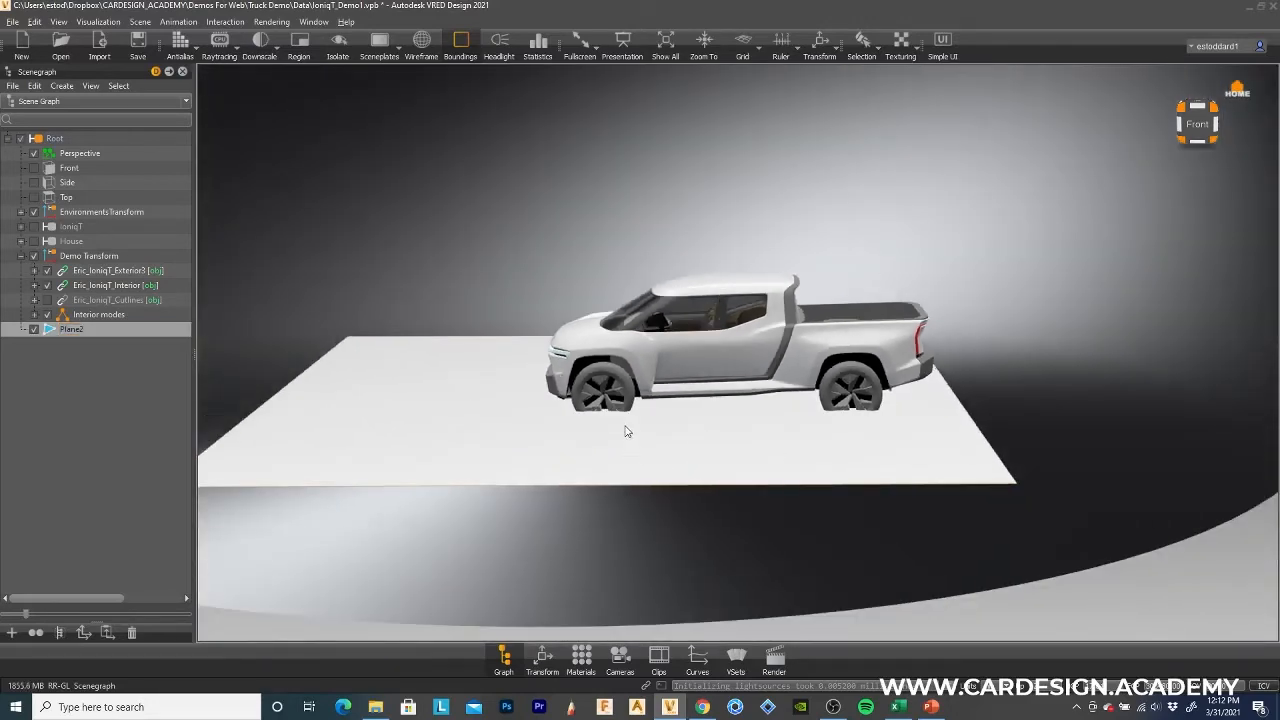
Move the ground plane along its length to centre it under the truck, lower it to the bottom of the tires, and deselect it.
drag(623, 423, 627, 396)
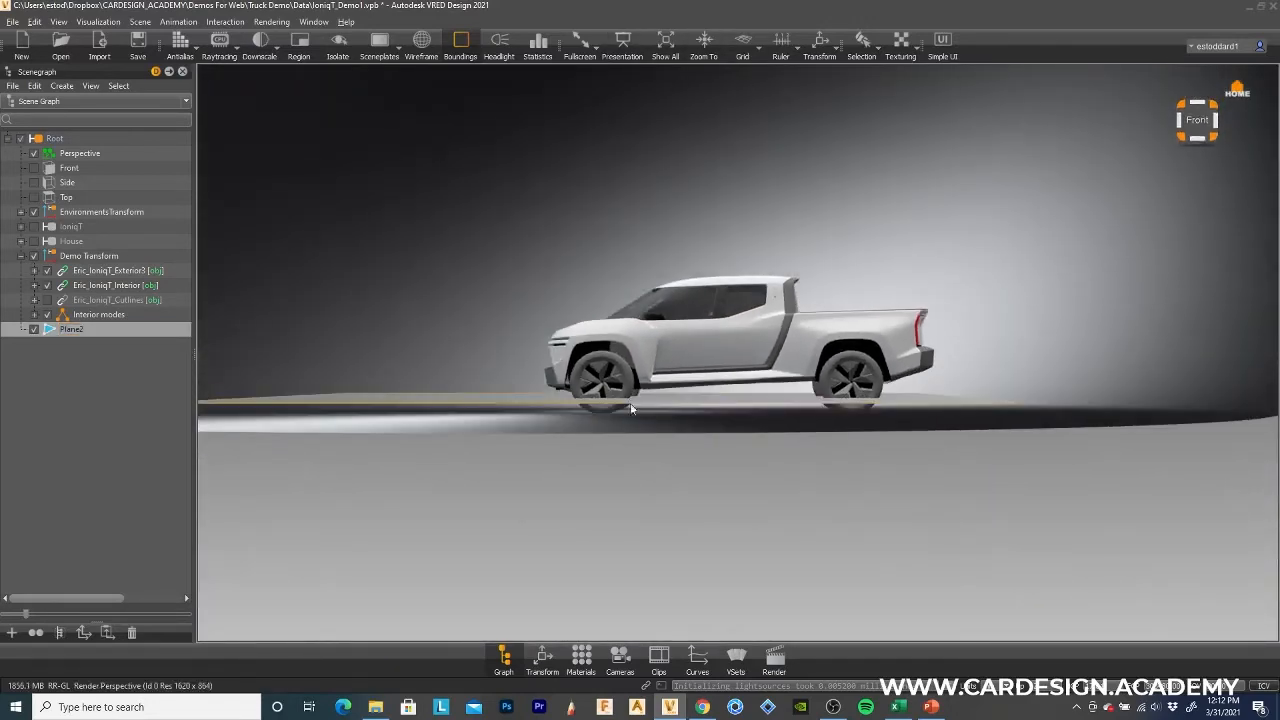
click(819, 44)
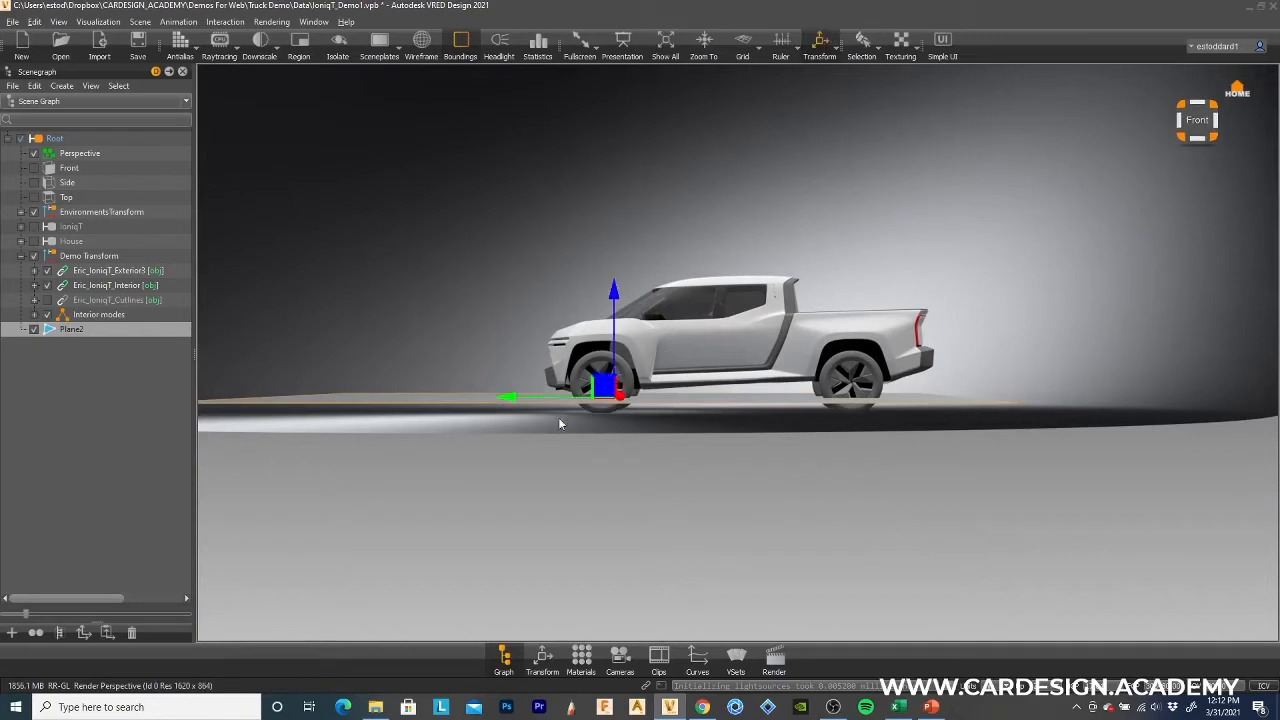
drag(522, 397, 658, 377)
mouse_move(741, 288)
mouse_down()
mouse_move(741, 313)
mouse_move(741, 292)
mouse_up()
drag(625, 500, 920, 543)
scroll(926, 538, up, 3)
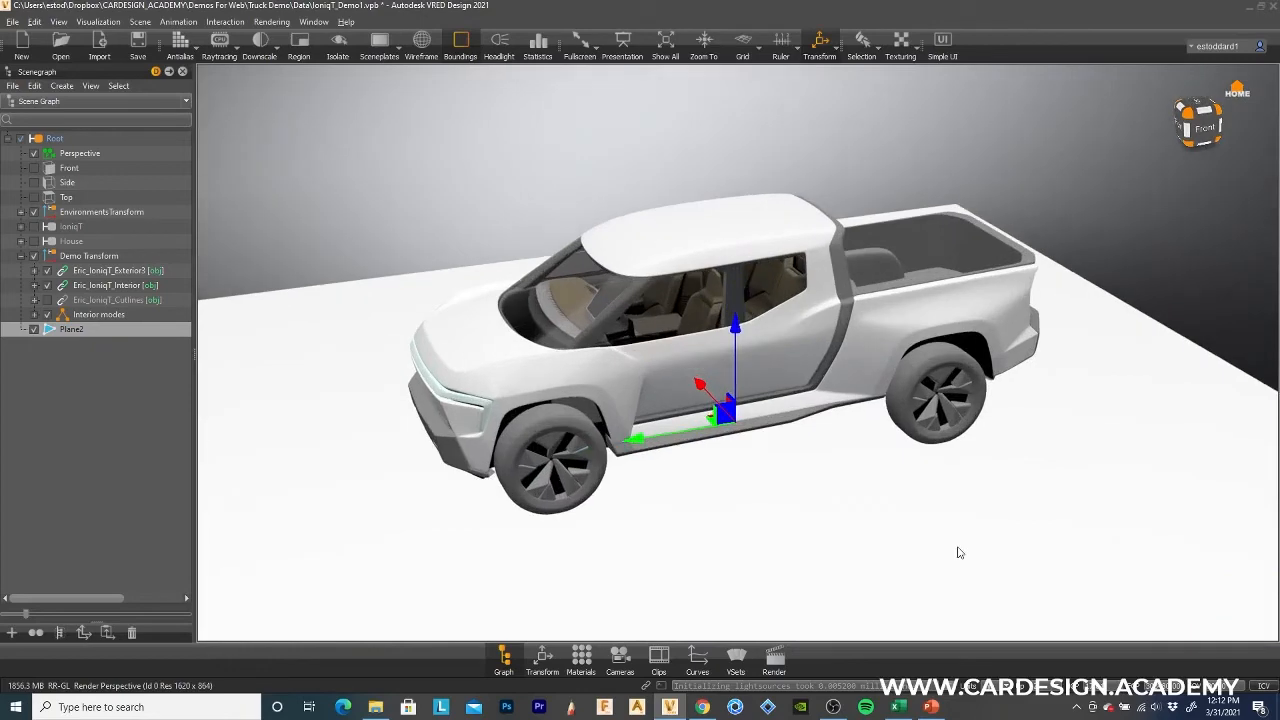
middle_drag(774, 577, 804, 527)
scroll(738, 519, up, 1)
drag(812, 504, 846, 472)
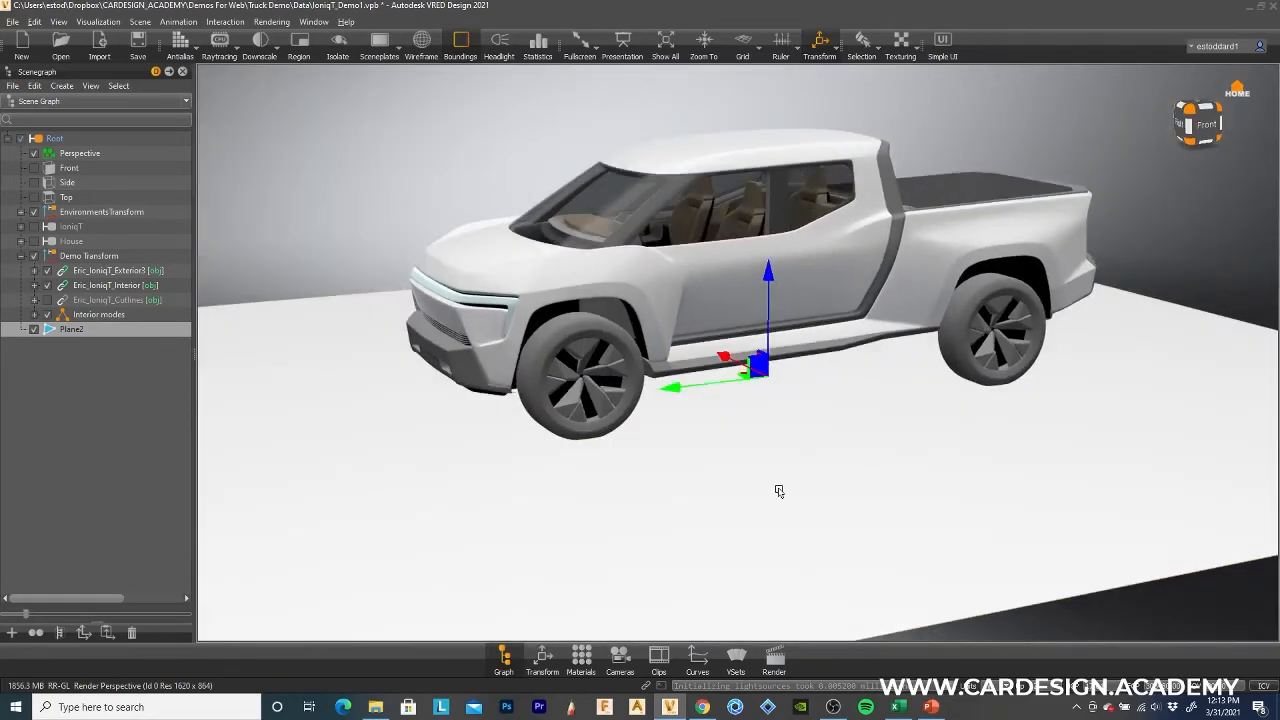
key(shift+d)
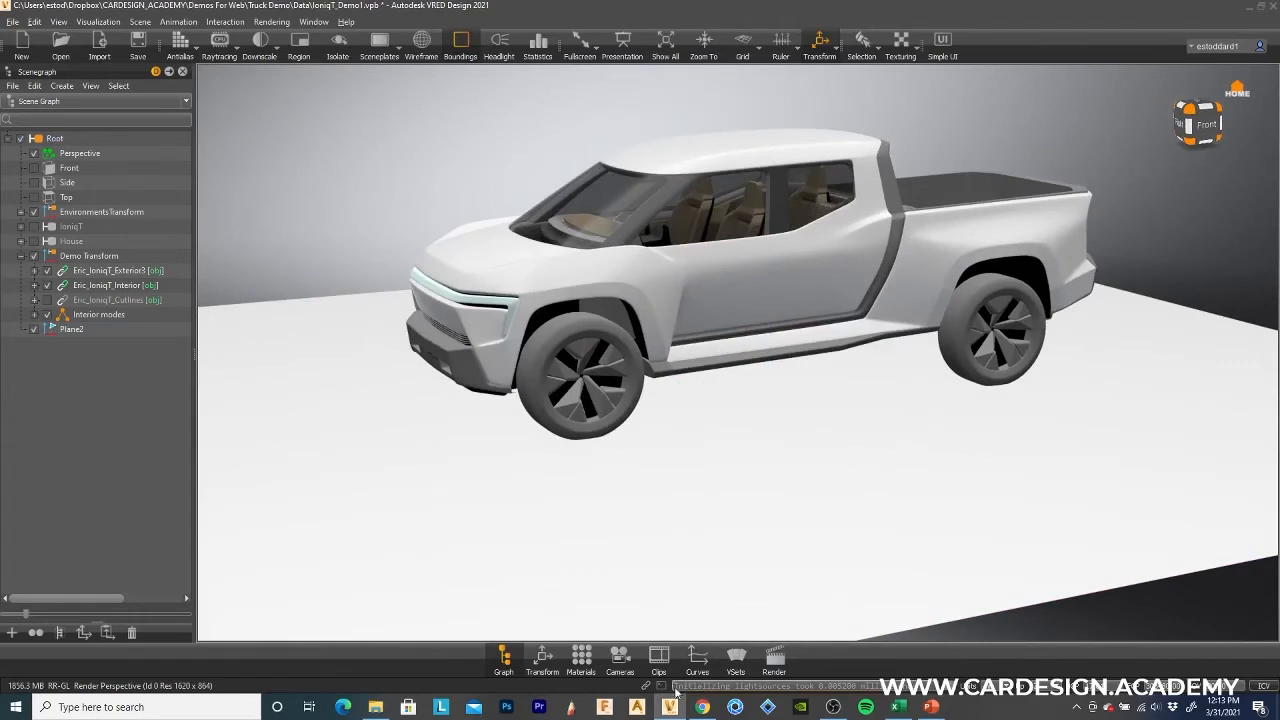
Create a new Shadow material, apply it to the ground plane beneath the truck, and close the material editor.
click(581, 658)
right_click(897, 477)
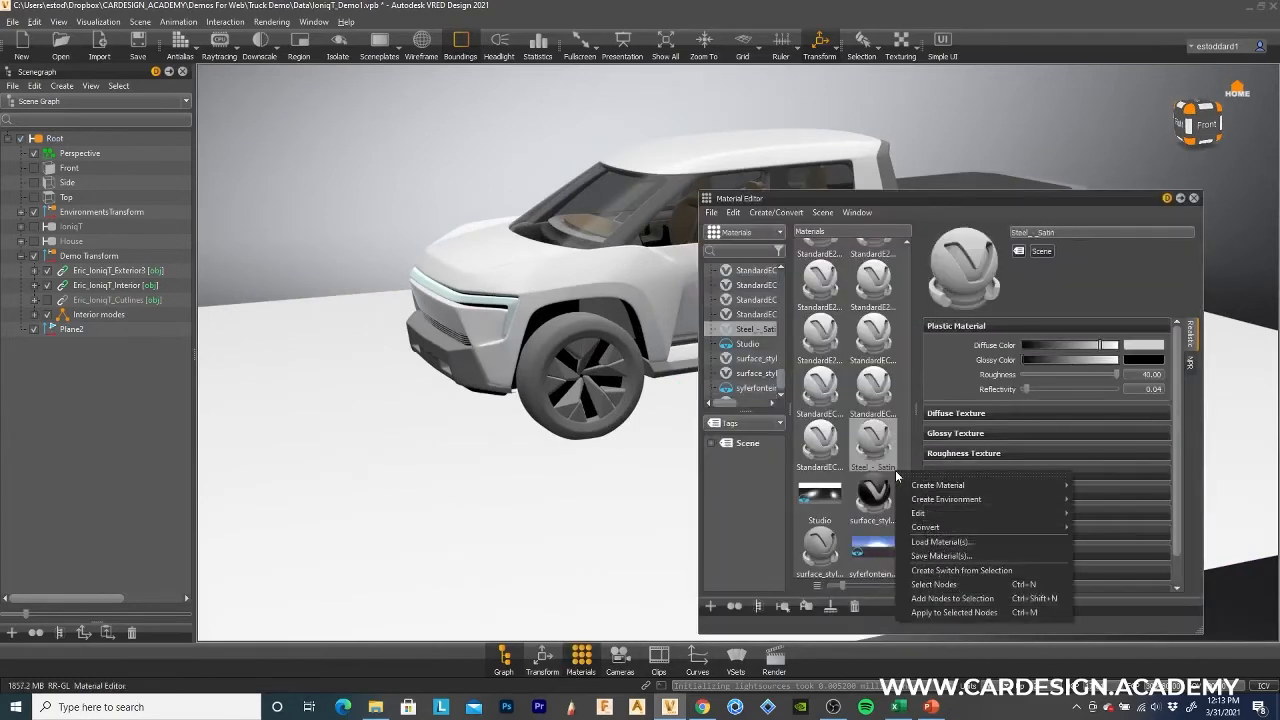
mouse_move(949, 486)
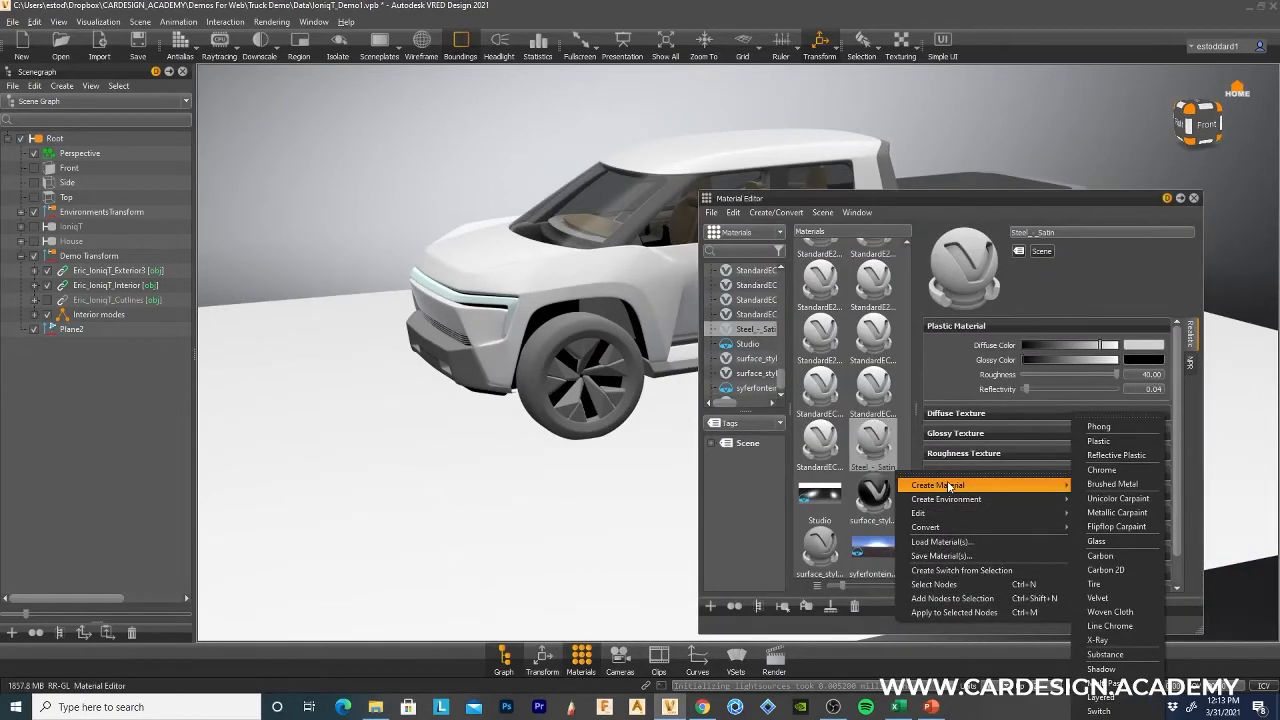
click(1105, 669)
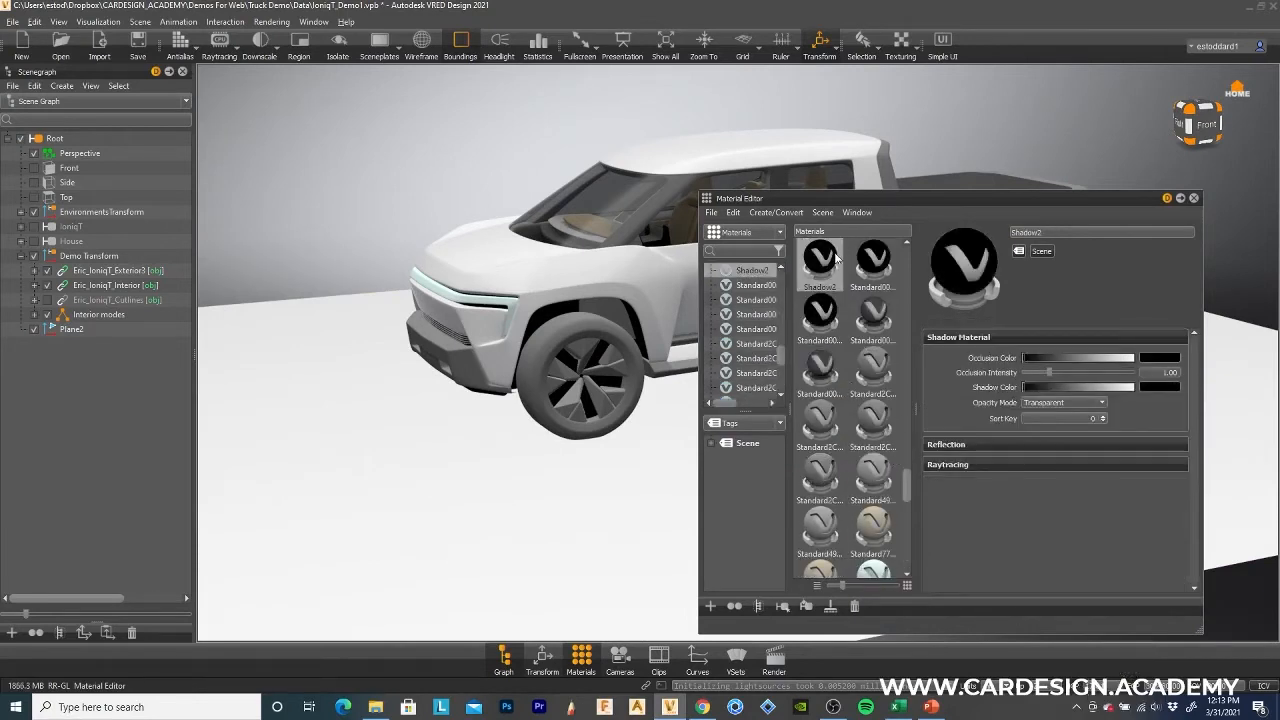
drag(836, 258, 577, 493)
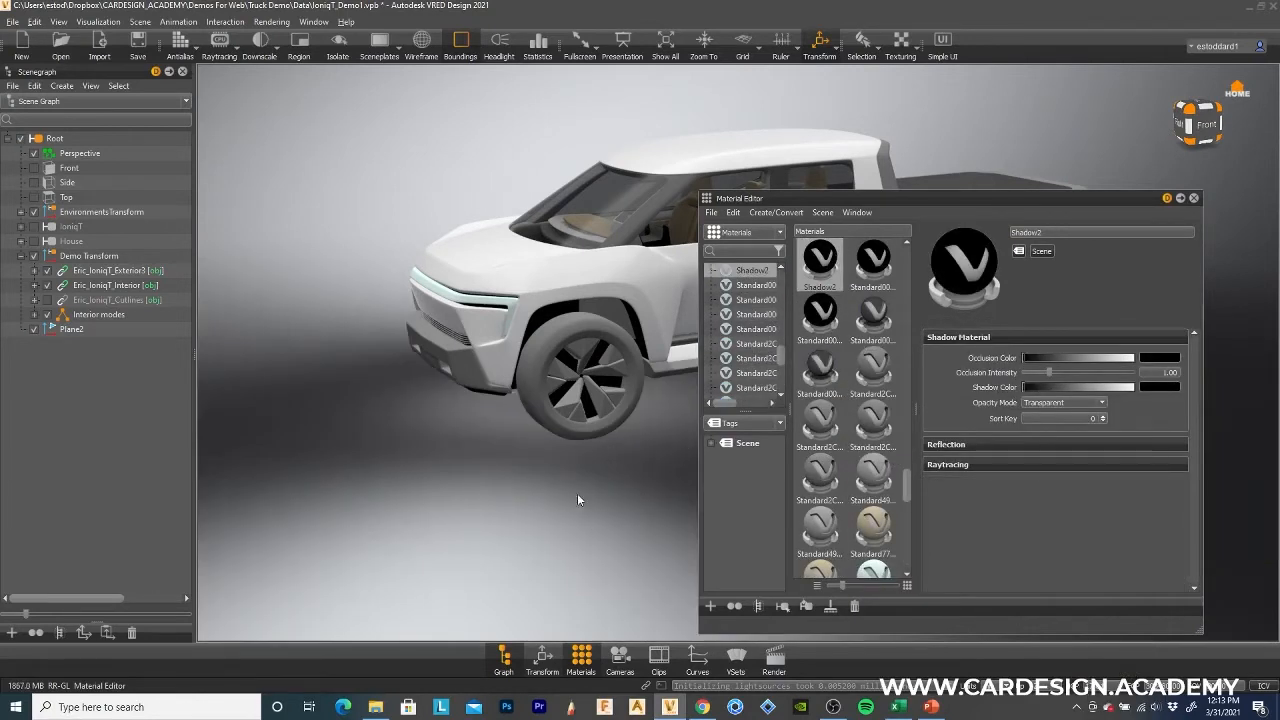
click(1194, 199)
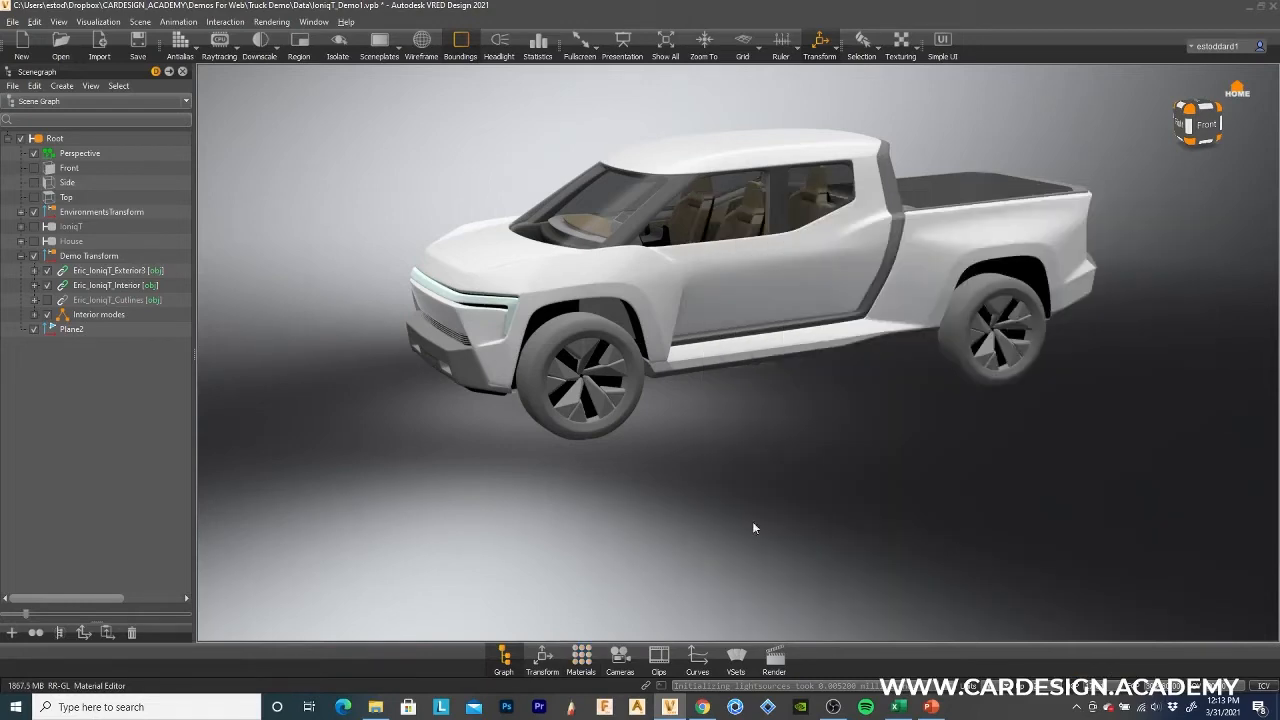
Set up a light and shadow bake for the ground plane, with direct illumination set to Light and Shadows and subdivision enabled.
click(728, 432)
drag(805, 467, 690, 457)
scroll(668, 502, up, 2)
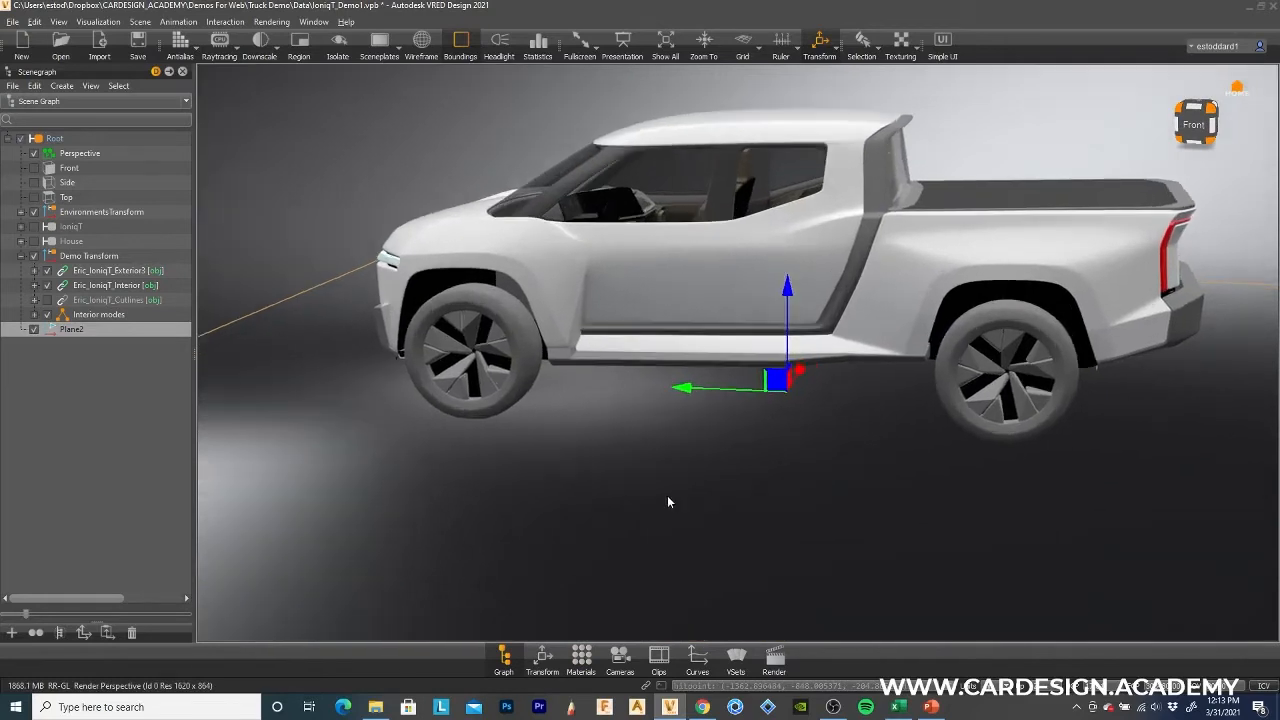
click(139, 21)
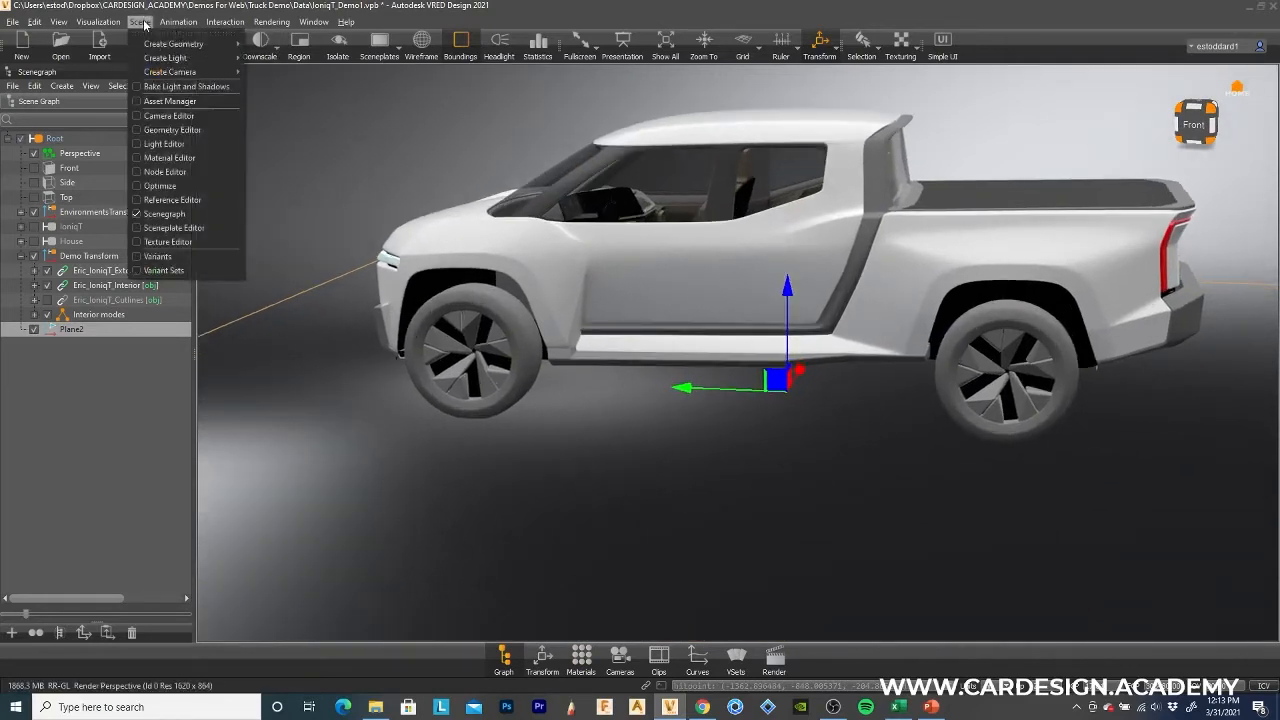
click(165, 86)
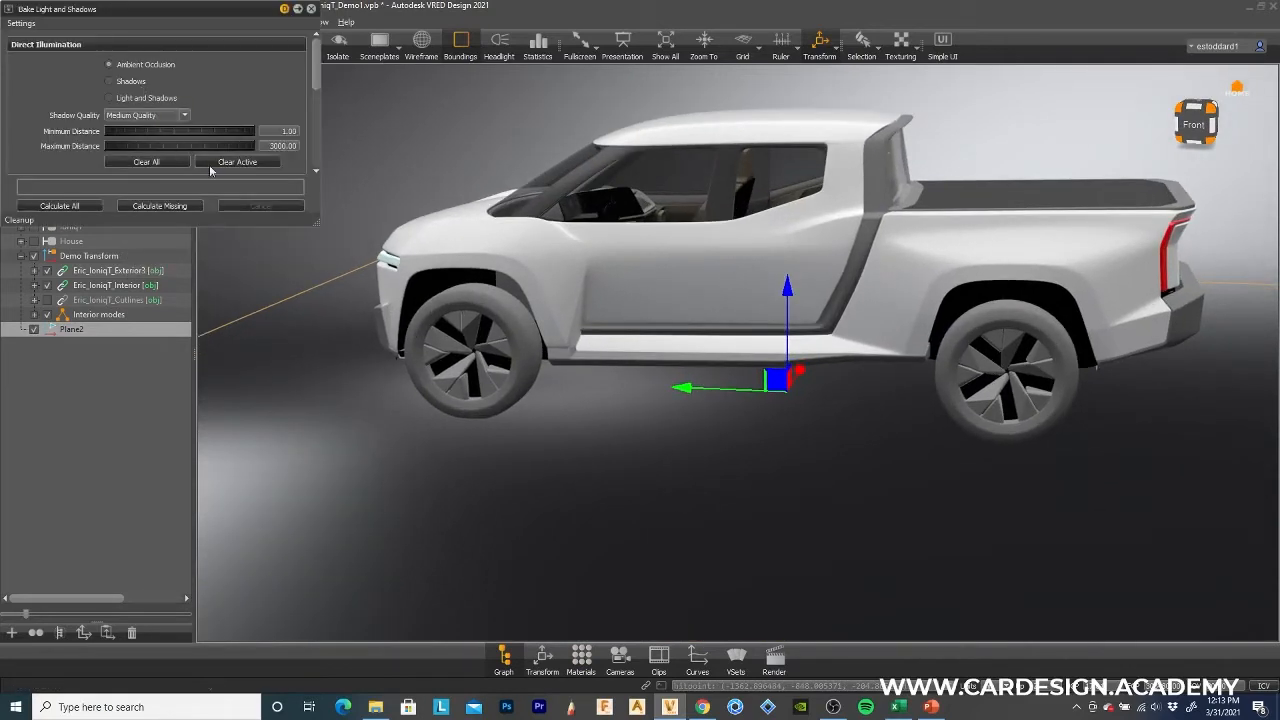
click(108, 99)
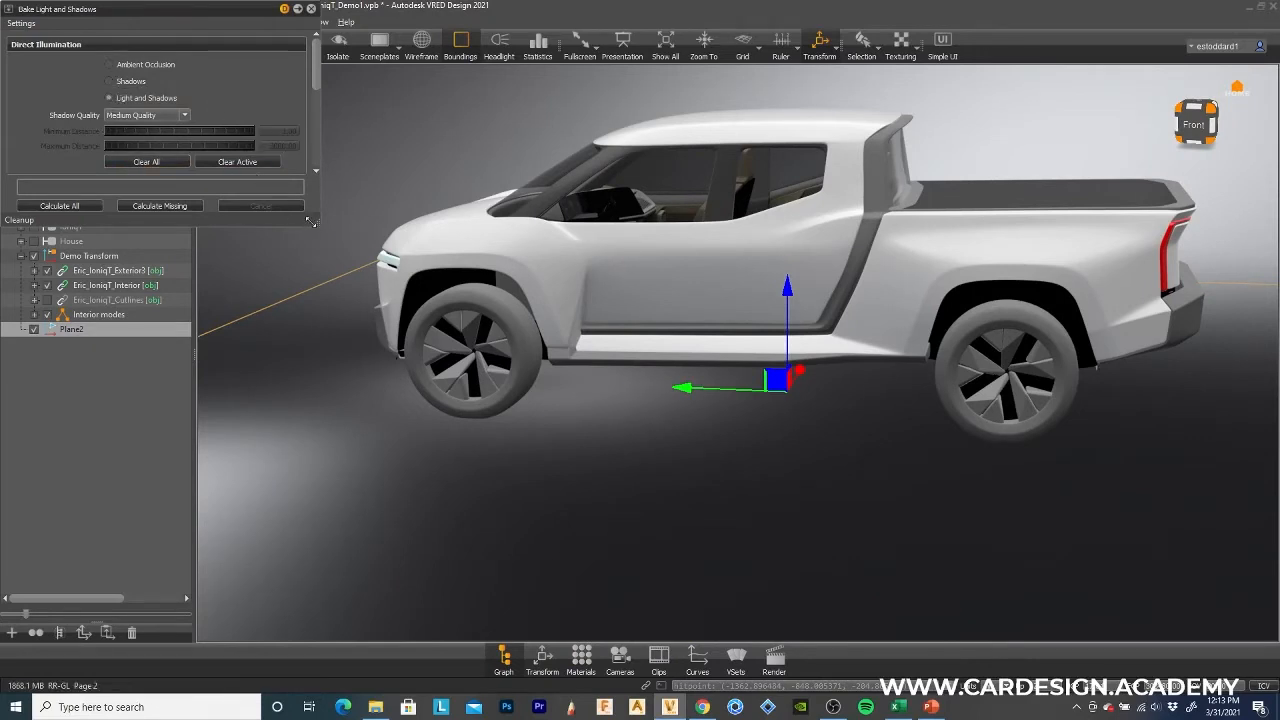
drag(311, 221, 333, 459)
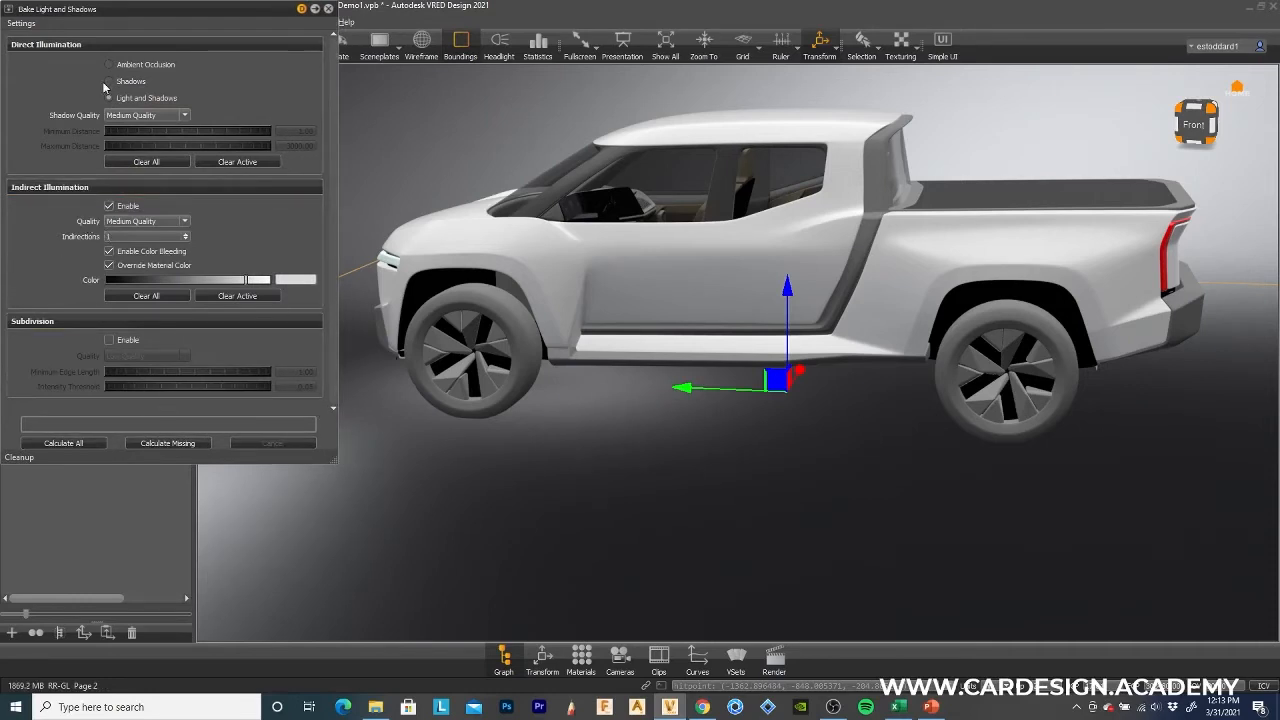
click(110, 341)
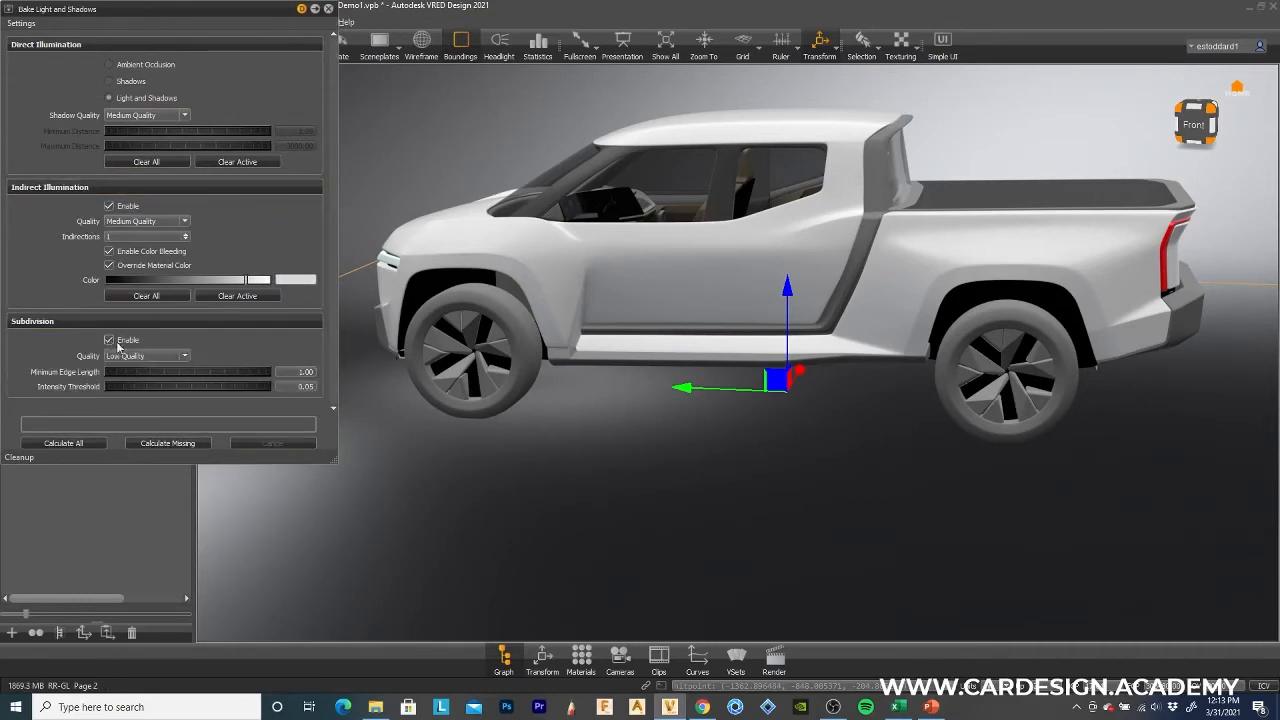
Calculate the missing light and shadows bake with High Quality shadows and Medium Quality subdivision.
click(183, 356)
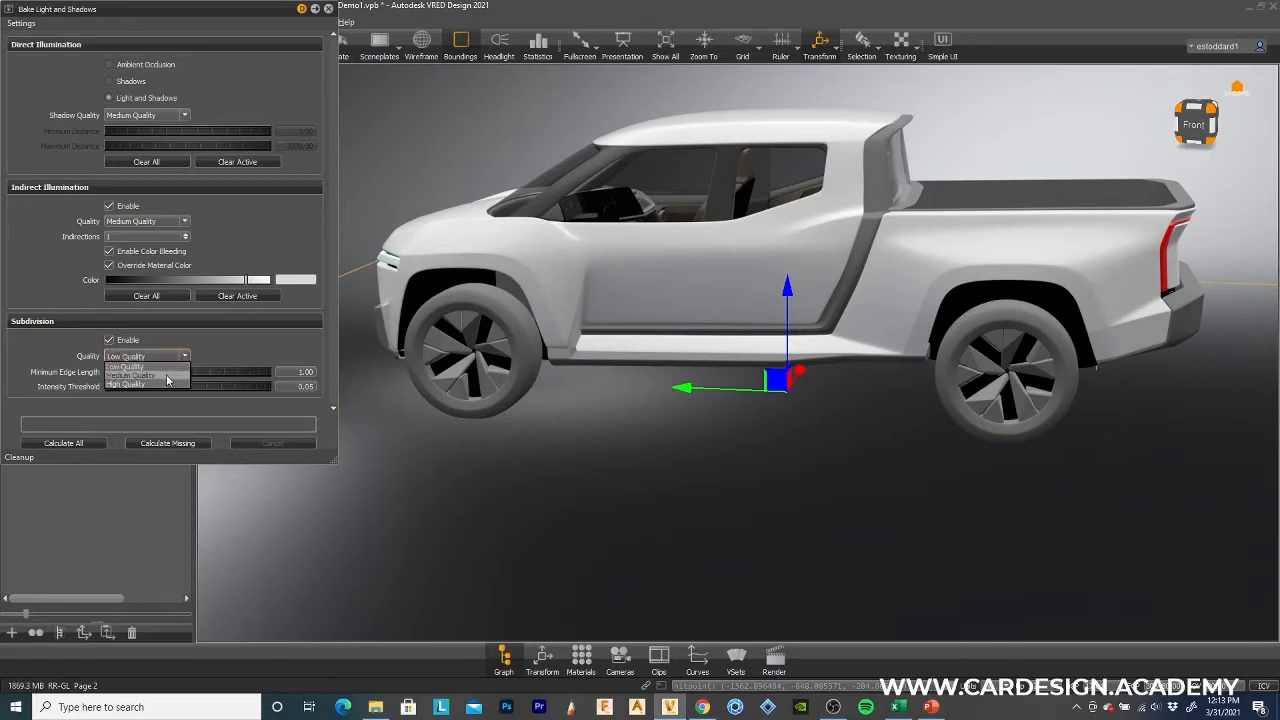
click(168, 376)
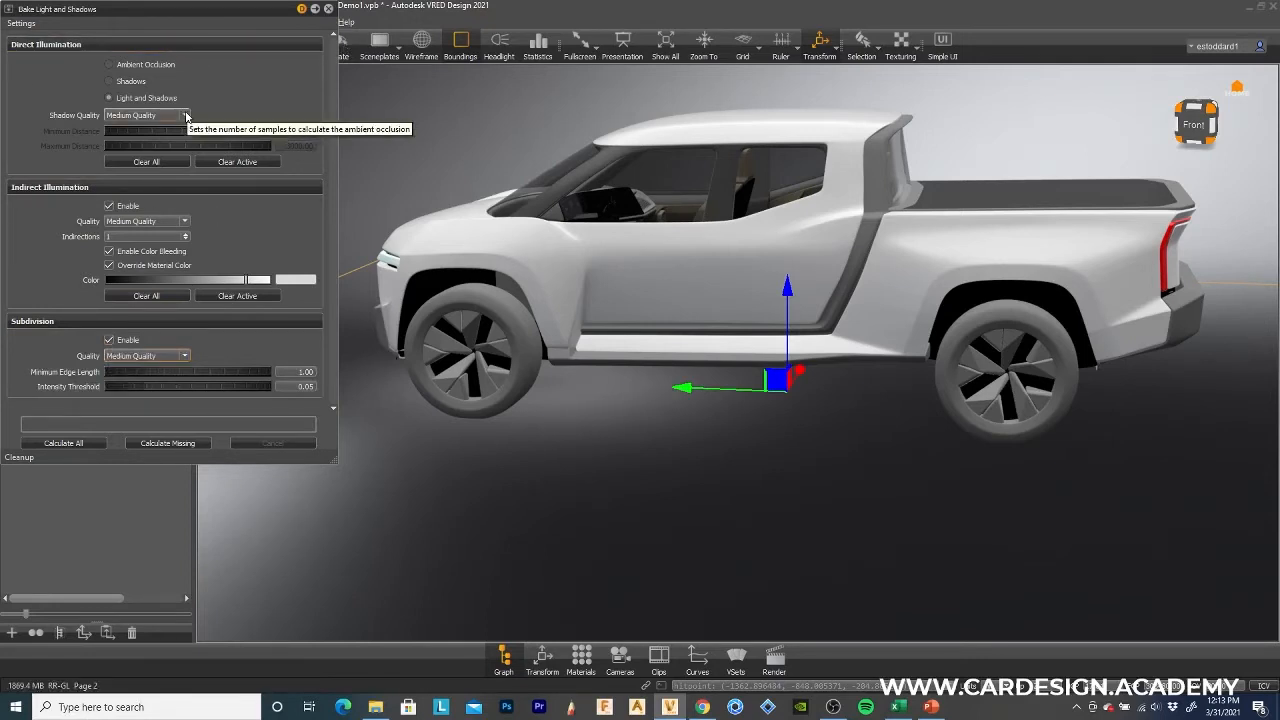
click(185, 116)
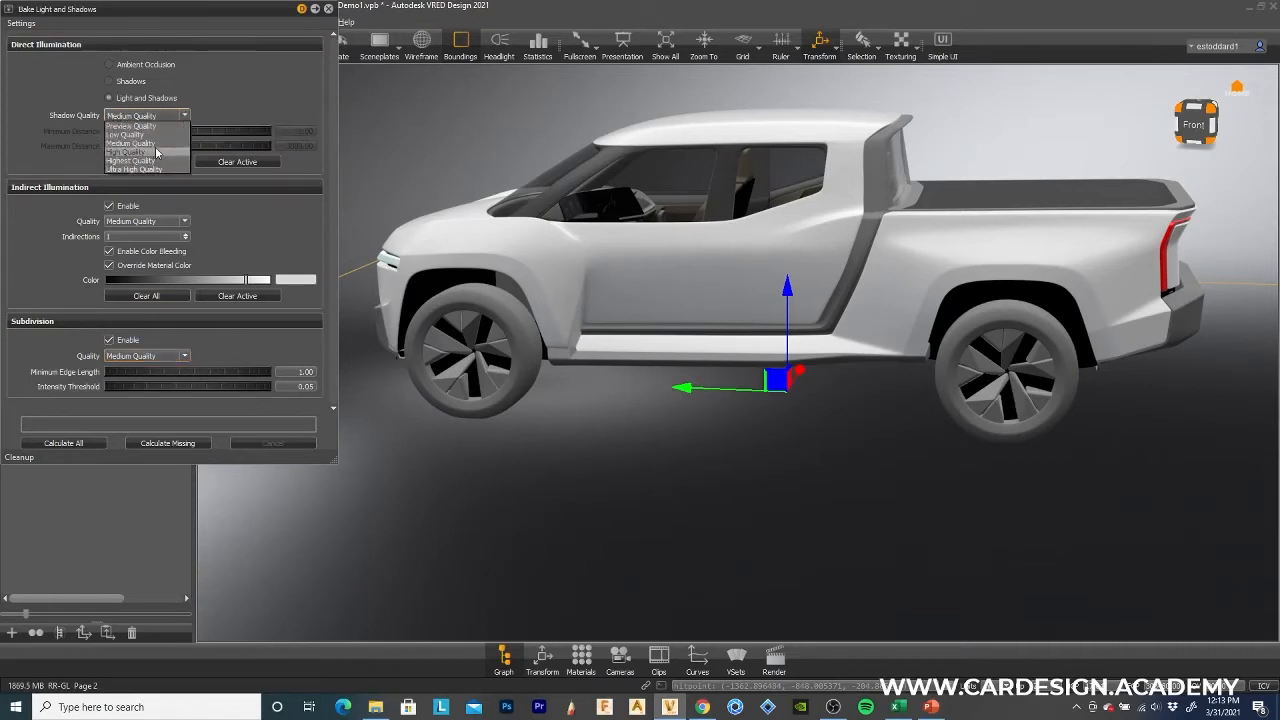
click(156, 152)
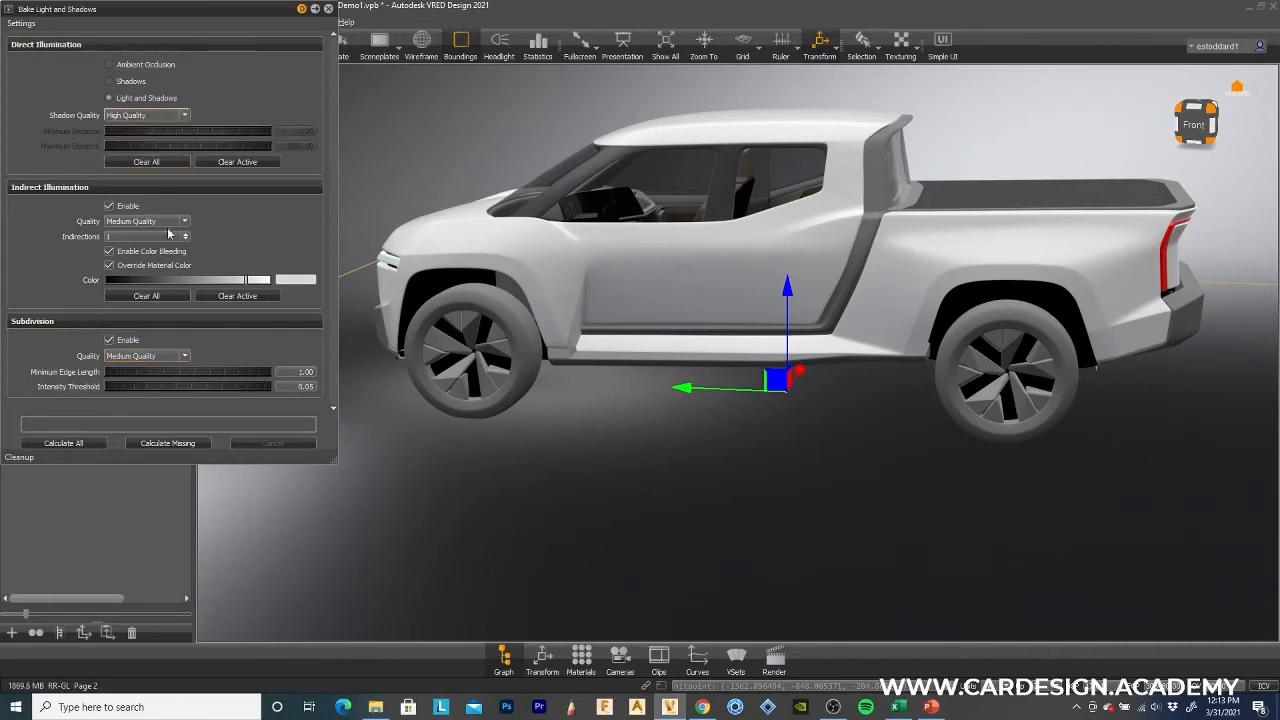
click(167, 443)
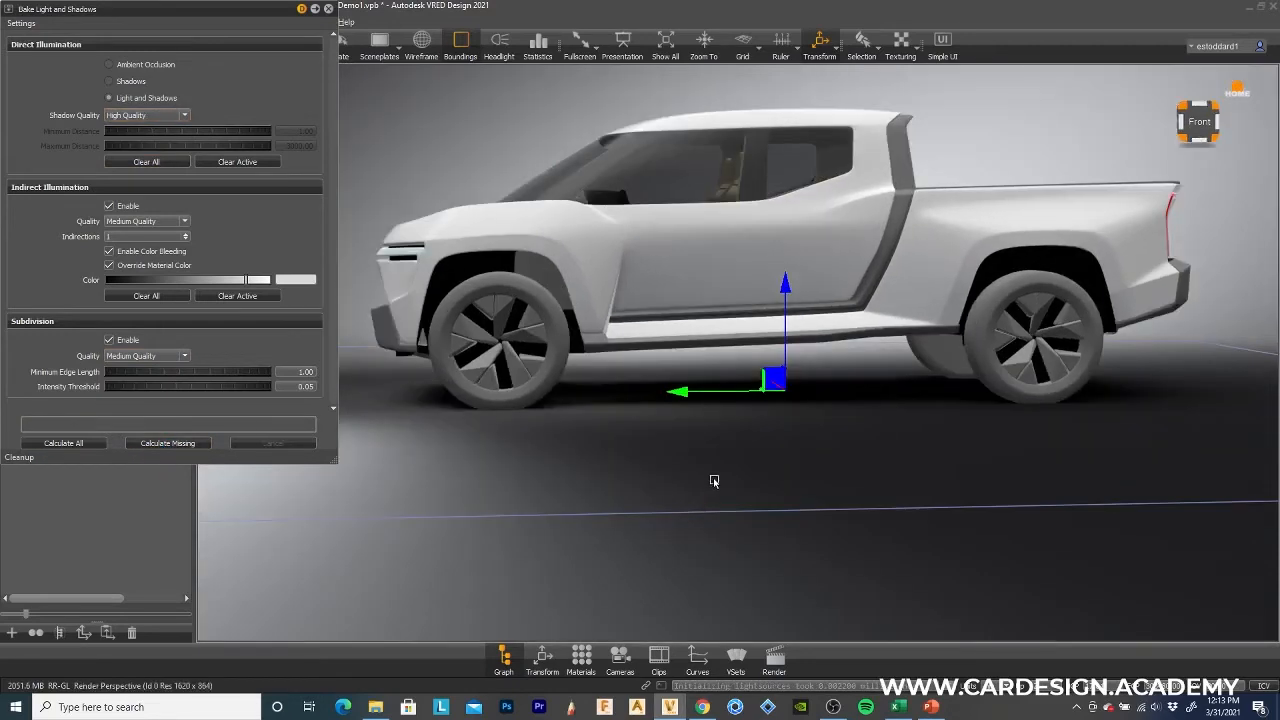
Select the Eric_IoniqT_Exterior3 node, set its direct illumination bake to Ambient Occlusion and turn off subdivision.
shift+click(708, 474)
drag(558, 482, 762, 503)
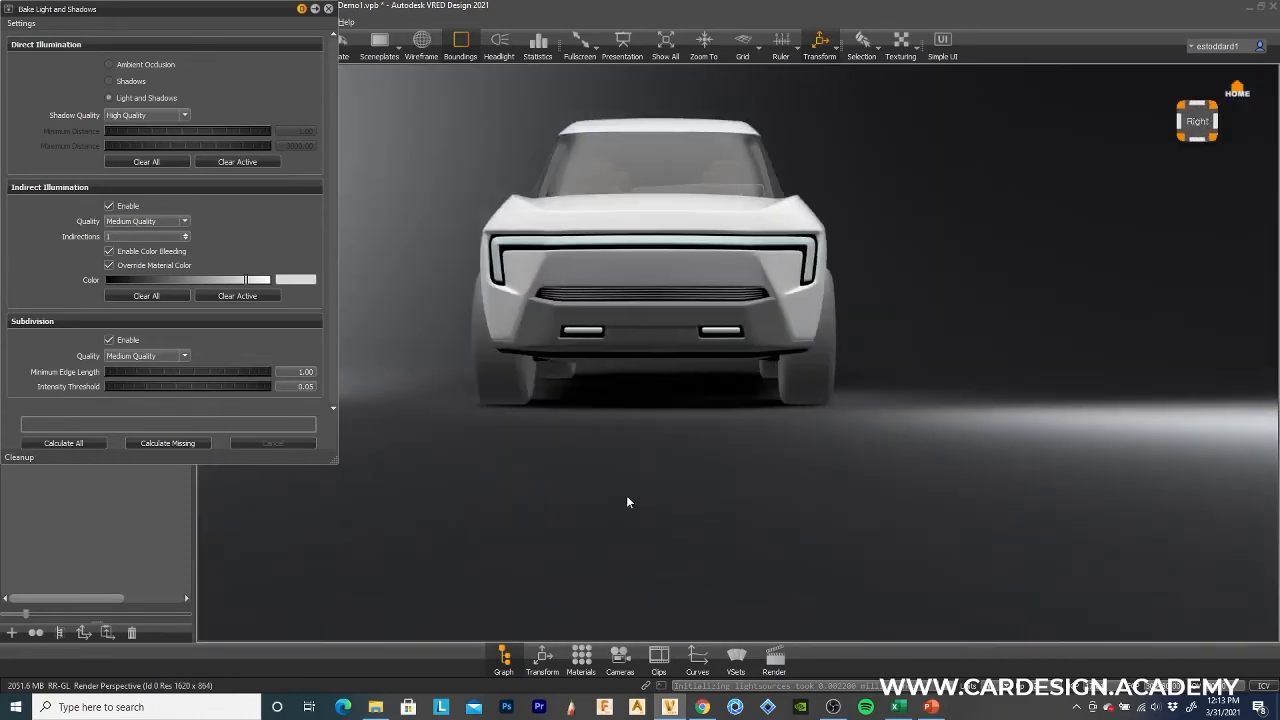
drag(629, 503, 674, 505)
drag(762, 457, 746, 496)
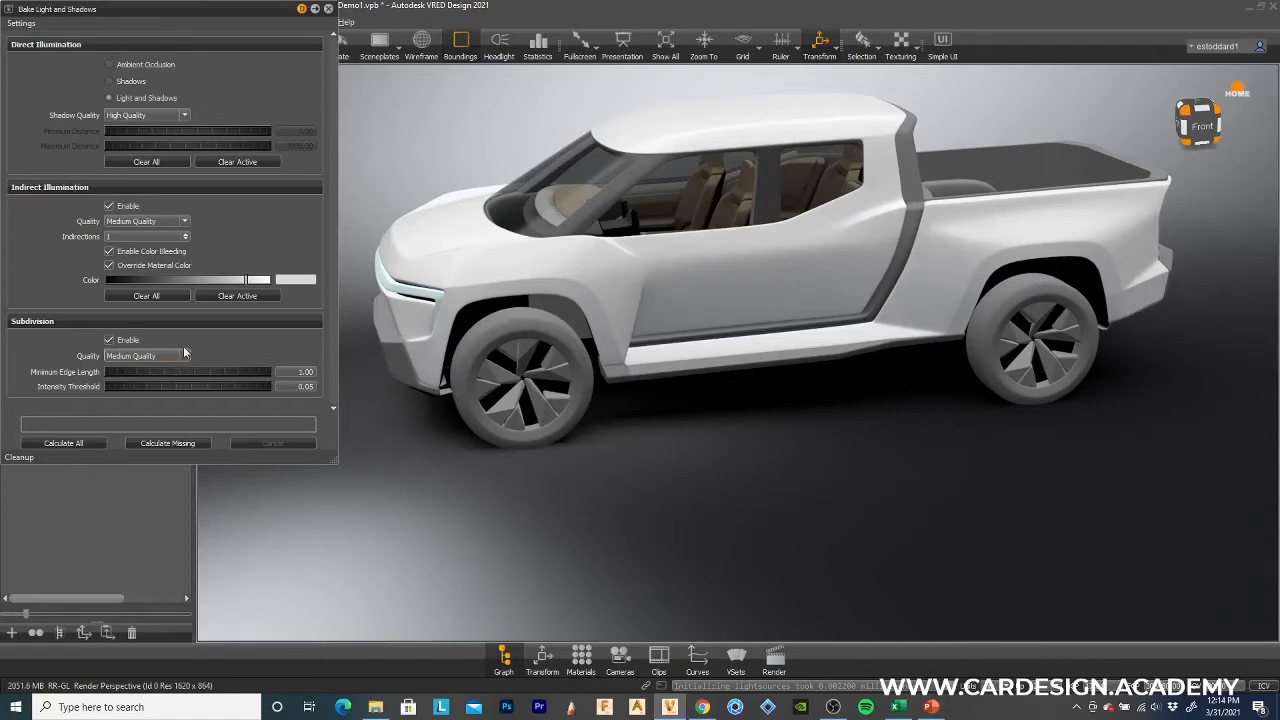
drag(270, 15, 478, 75)
click(115, 271)
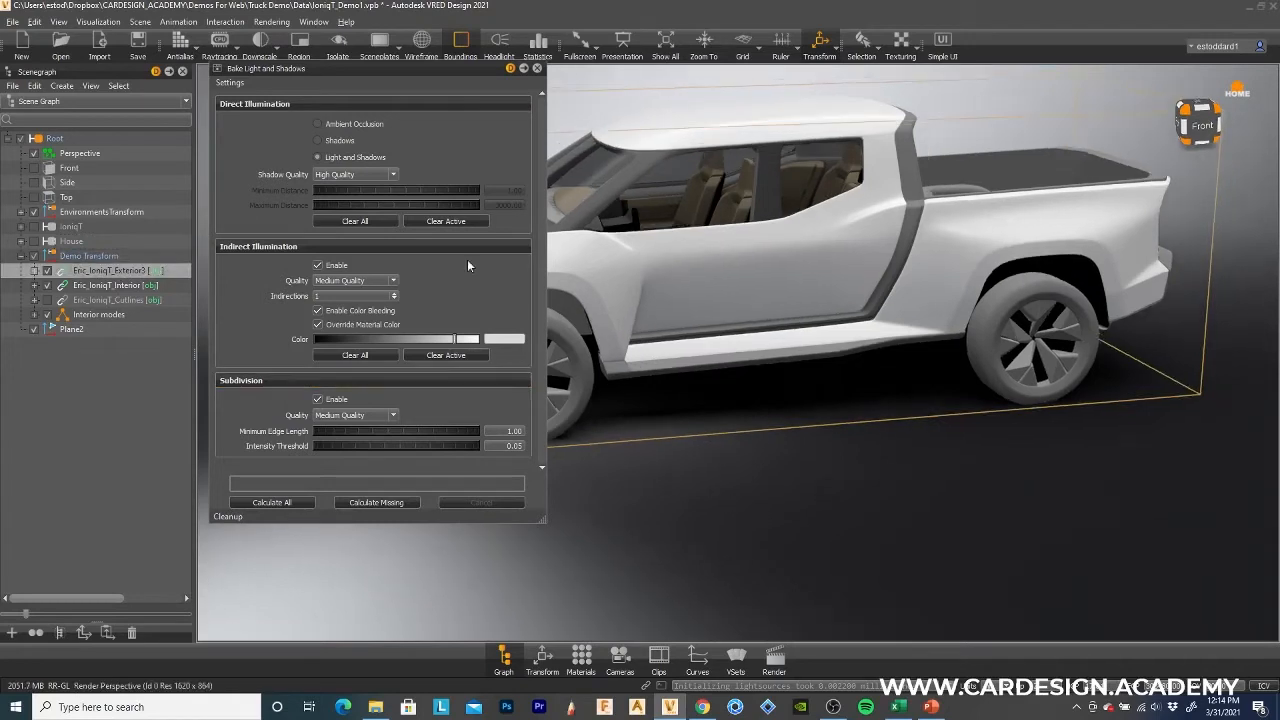
click(318, 399)
click(318, 140)
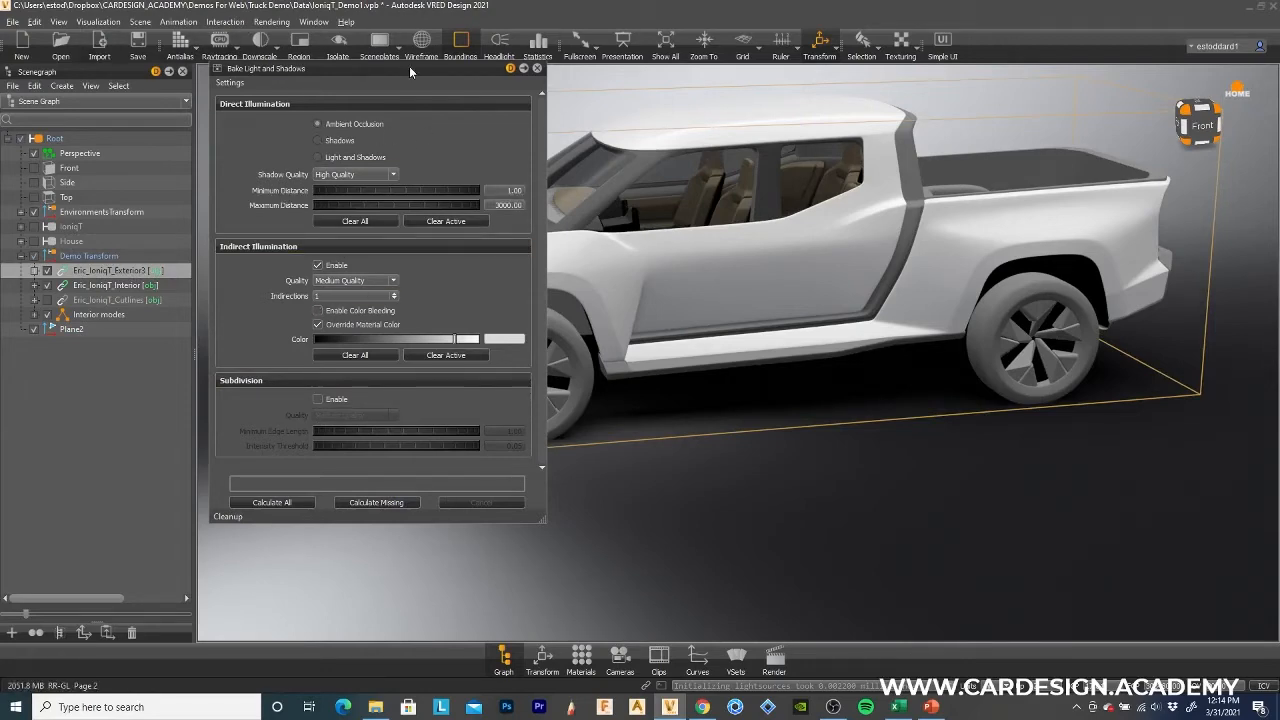
drag(407, 70, 235, 205)
double_click(114, 10)
click(110, 28)
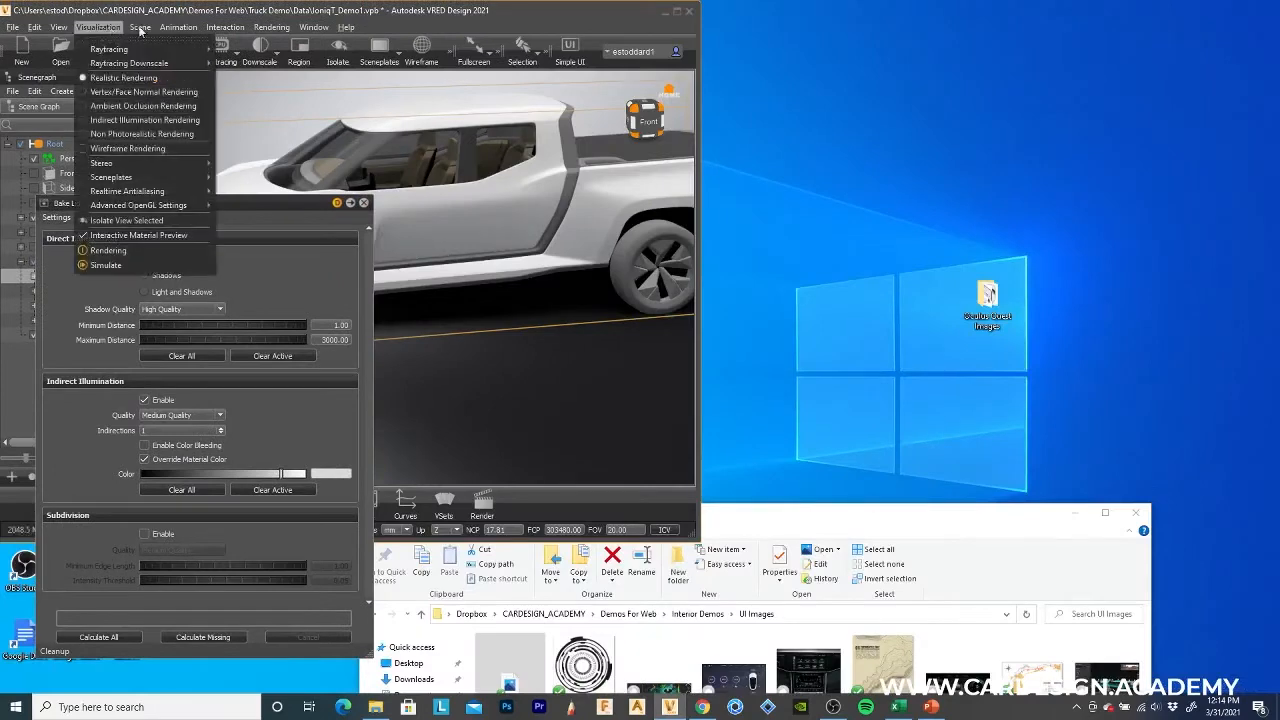
click(672, 11)
click(676, 11)
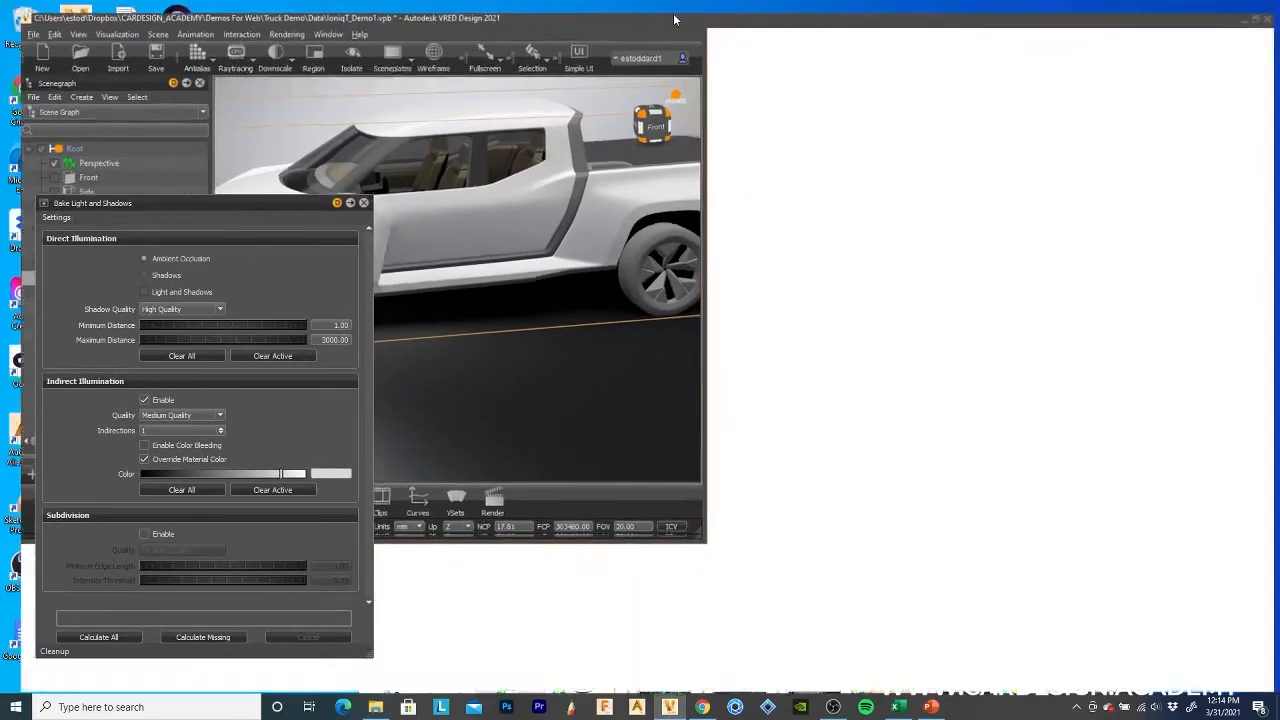
Display the truck in Vertex/Face Normal Rendering and close the Bake Light and Shadows dialog.
click(98, 21)
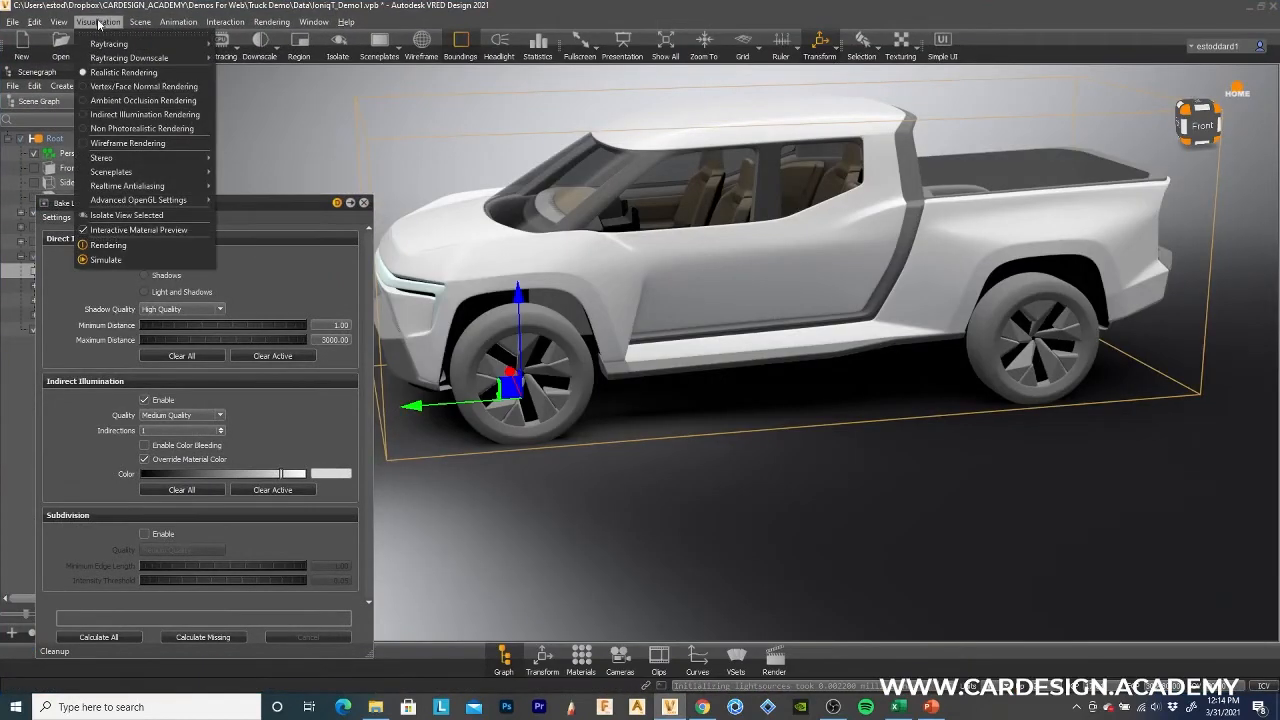
click(82, 88)
scroll(697, 352, up, 2)
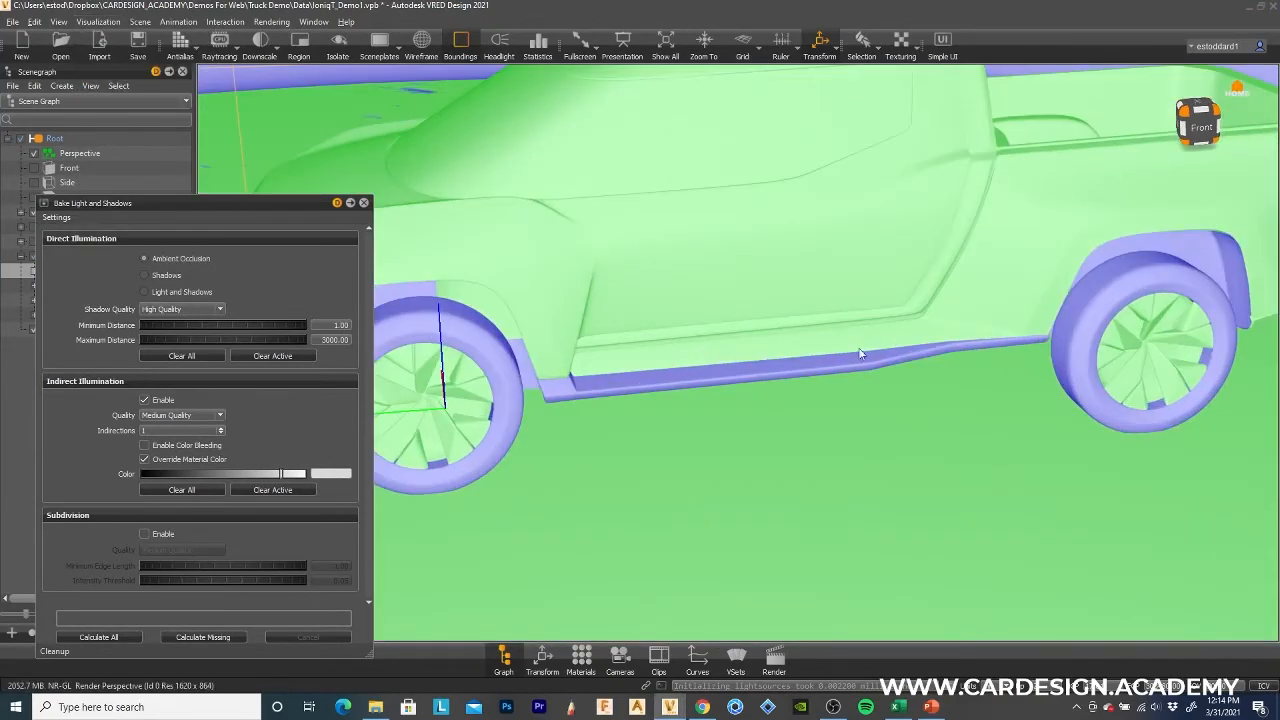
middle_drag(962, 300, 940, 416)
scroll(903, 440, down, 1)
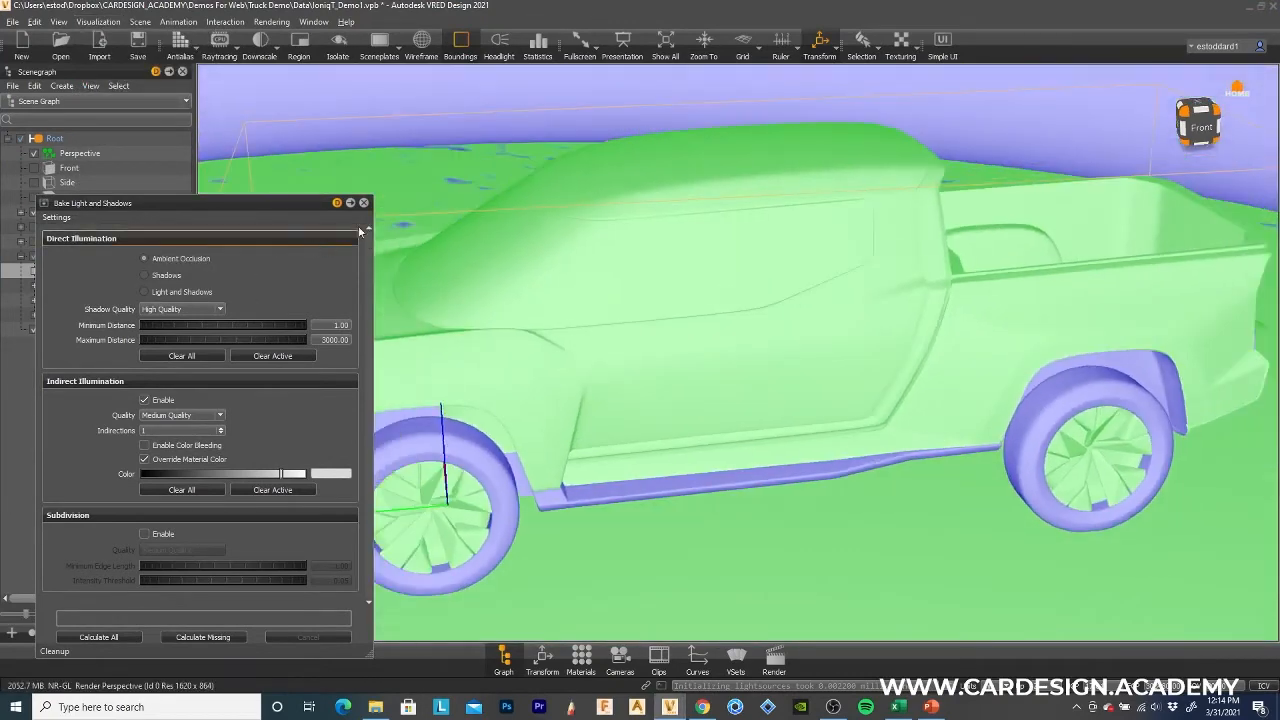
click(363, 203)
drag(704, 508, 659, 466)
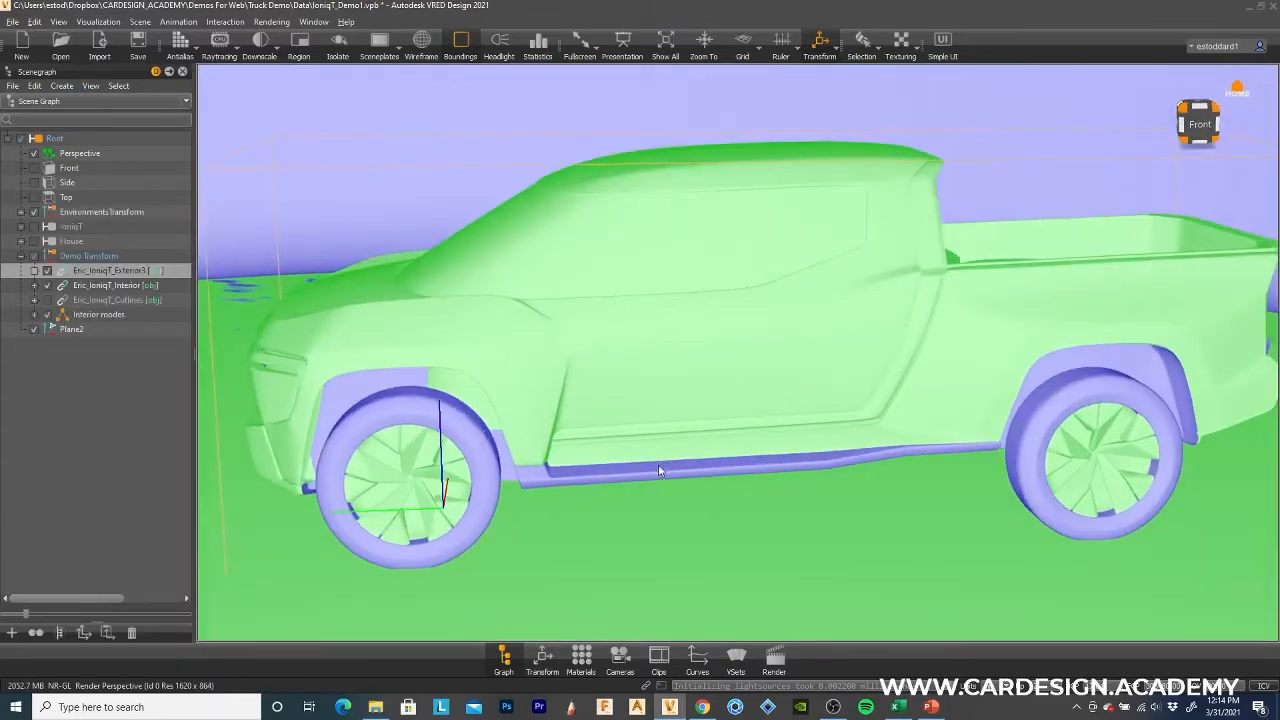
Flip the reversed normals on the driver's side tires, wheel arch trims and side sill.
click(395, 415)
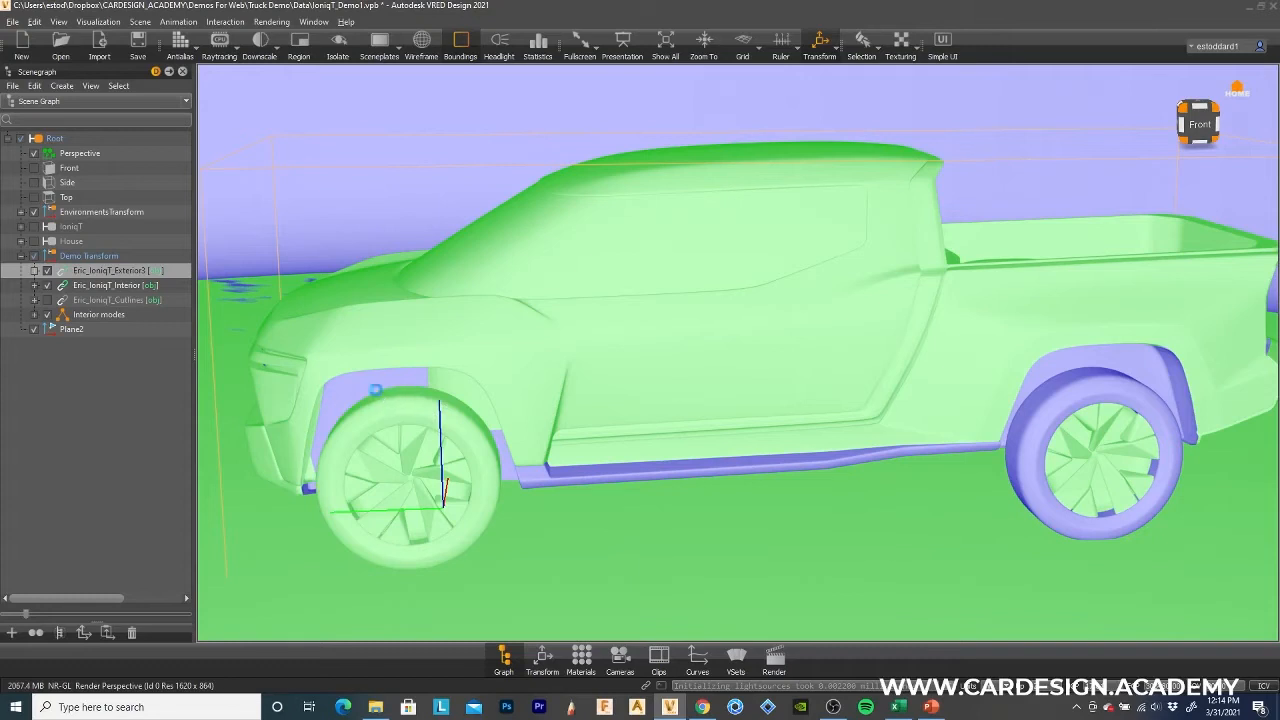
click(376, 392)
click(539, 484)
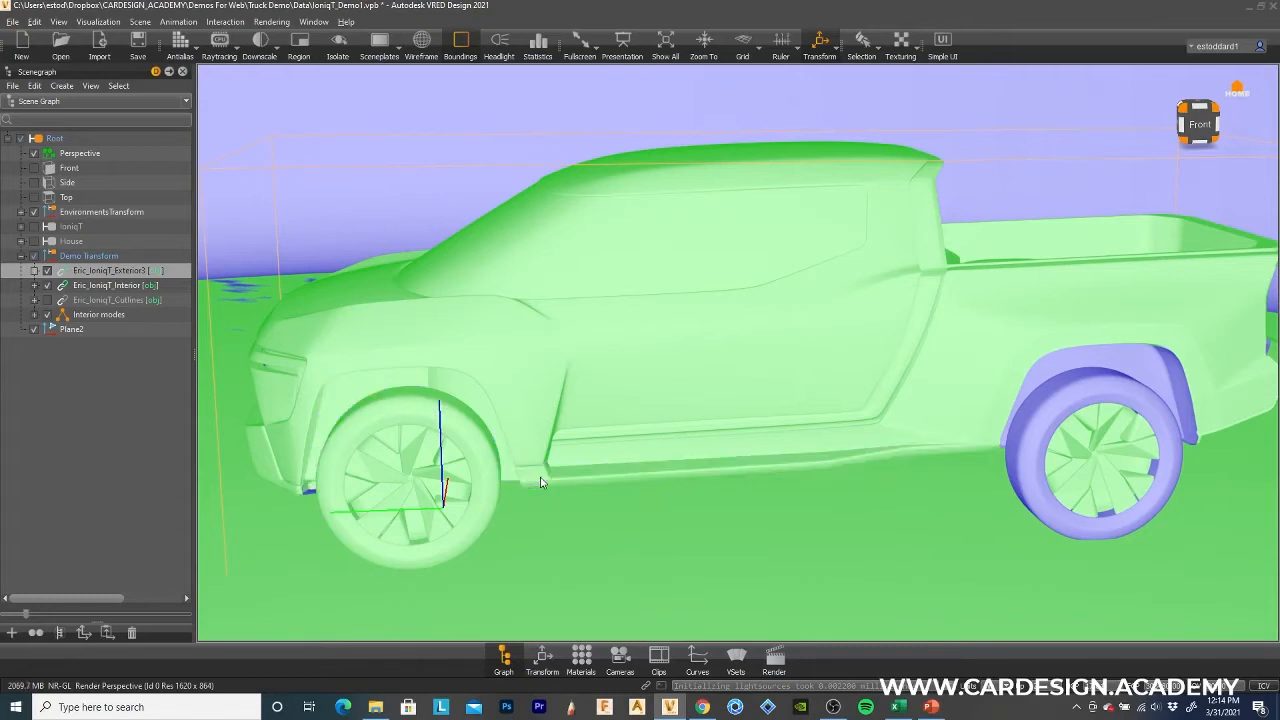
click(1137, 373)
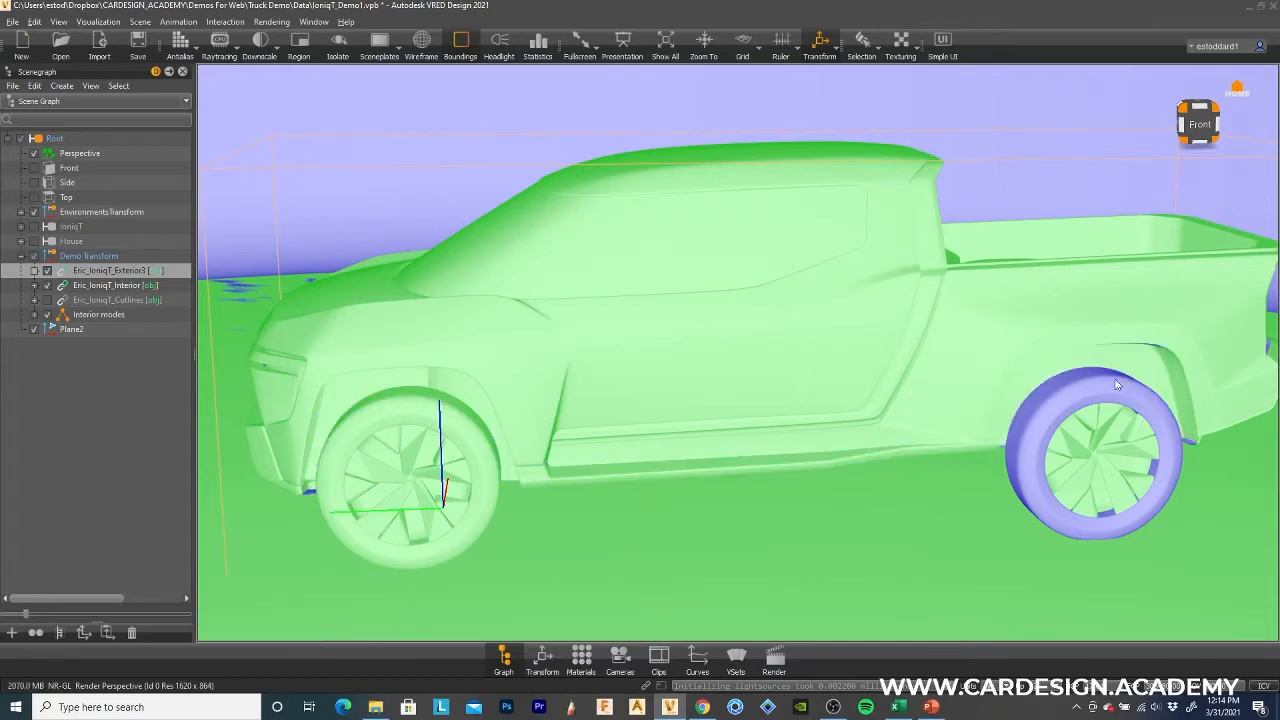
click(1109, 392)
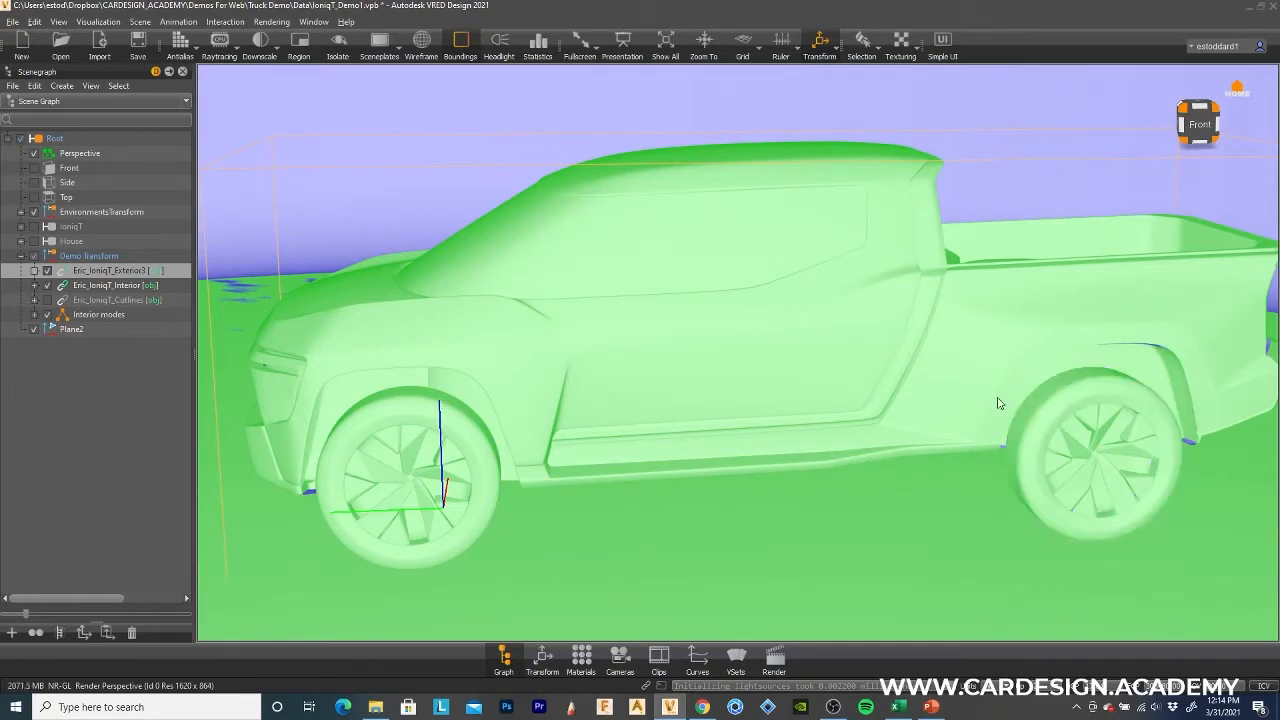
Flip the reversed normals on the rear window and on the passenger side's sill, tires and rear wheel arch.
drag(226, 352, 550, 388)
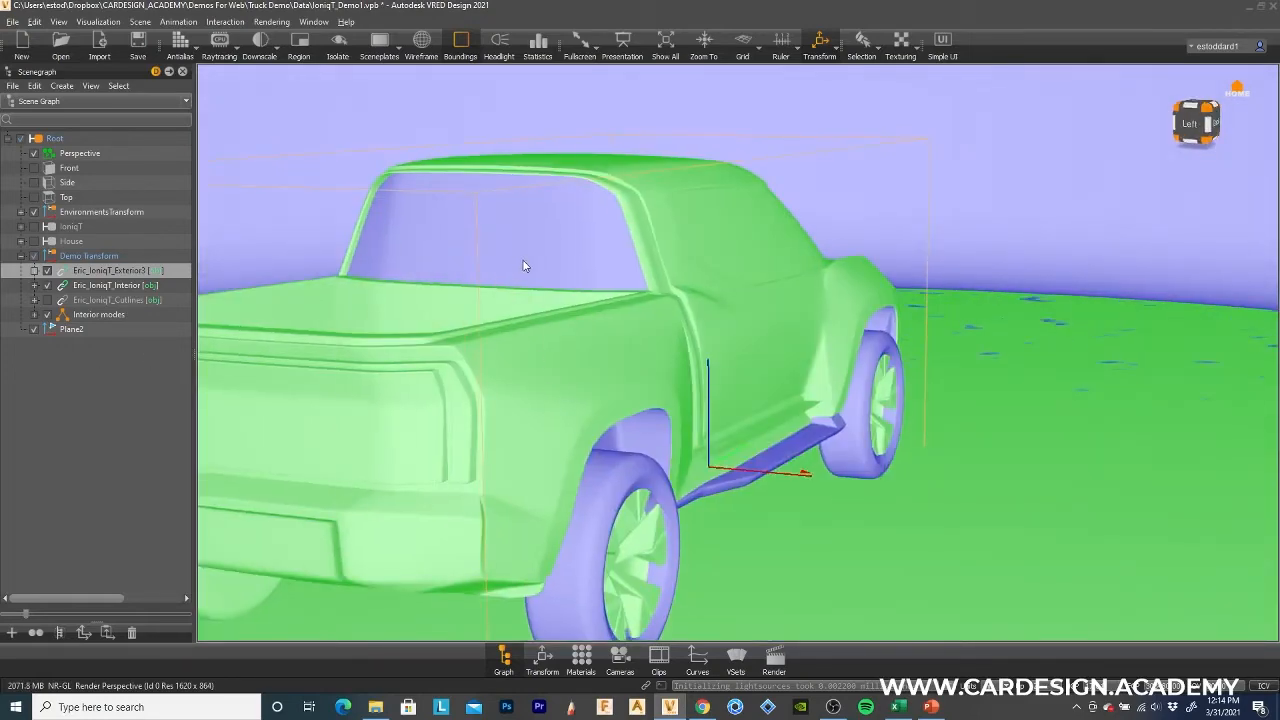
click(547, 252)
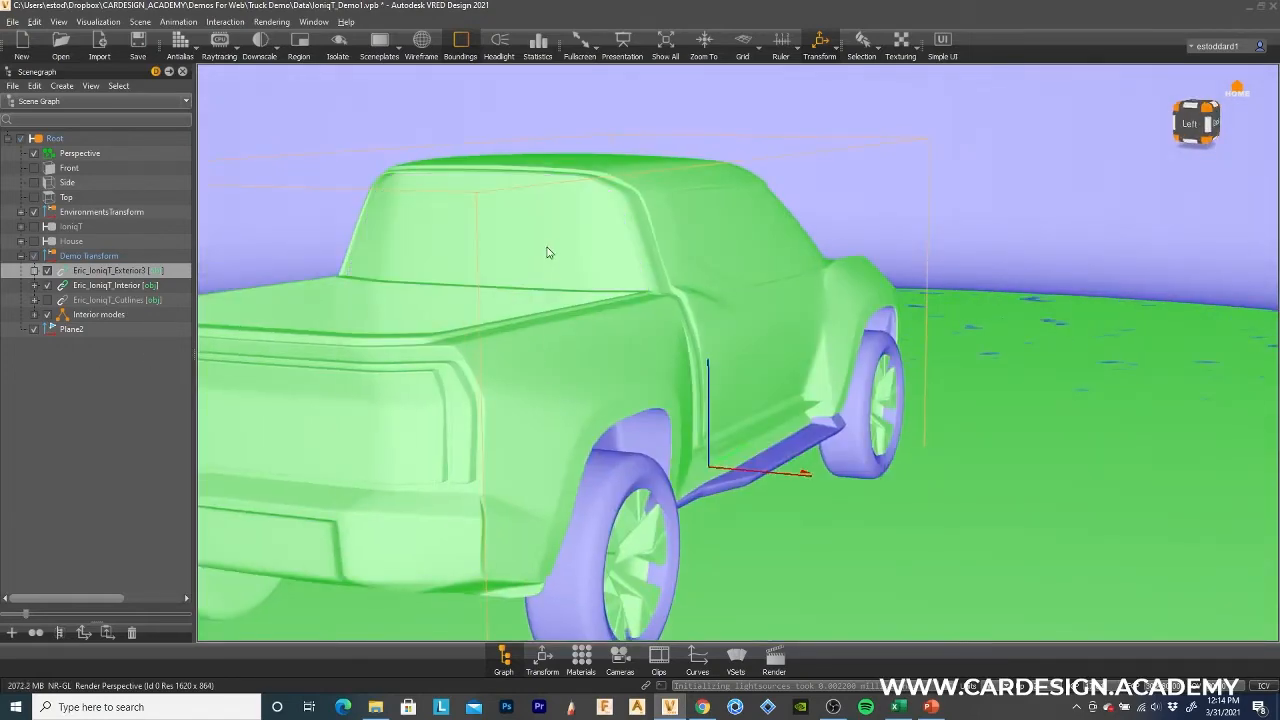
click(768, 462)
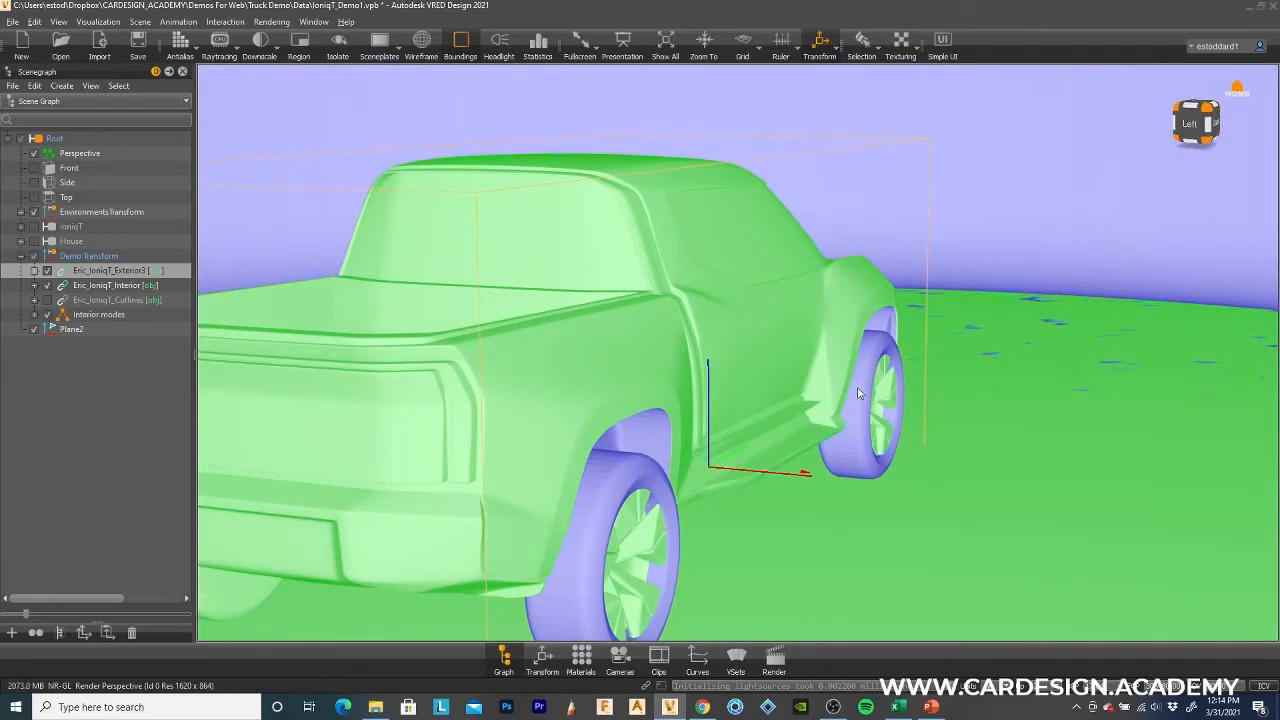
click(874, 342)
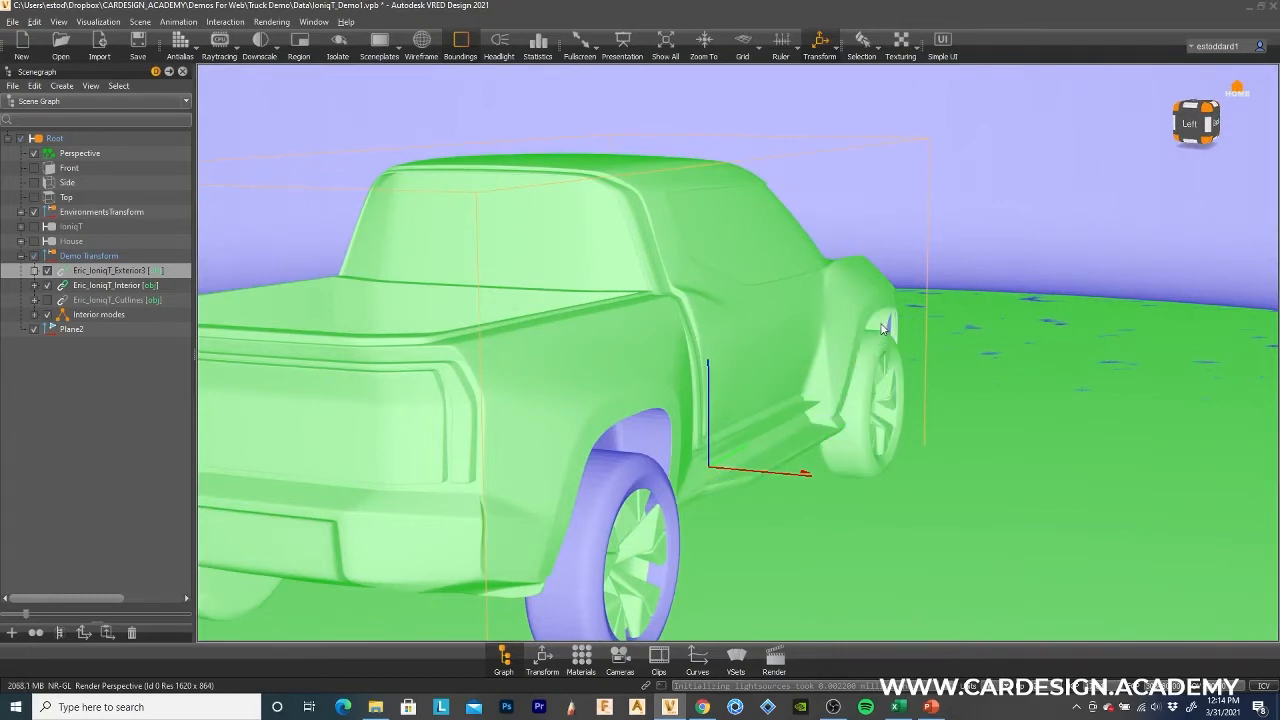
click(630, 436)
click(621, 465)
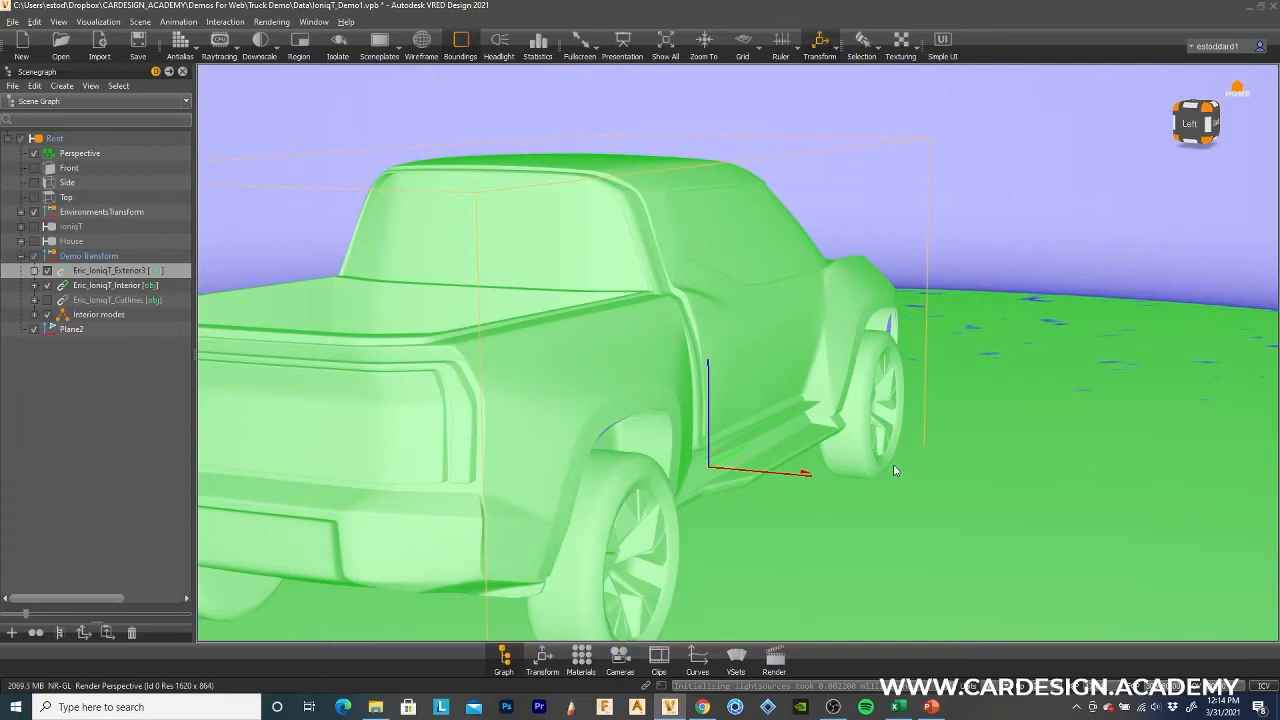
Return the viewport to Realistic Rendering.
drag(893, 464, 386, 460)
click(110, 22)
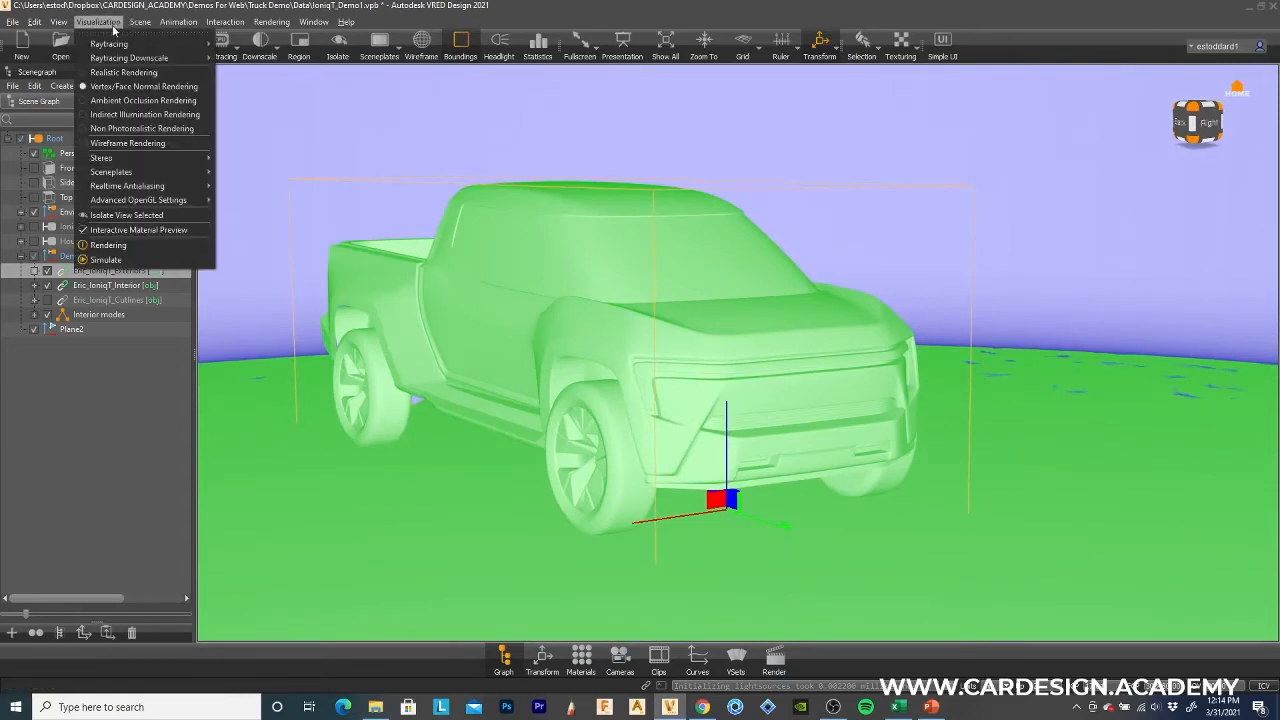
click(115, 84)
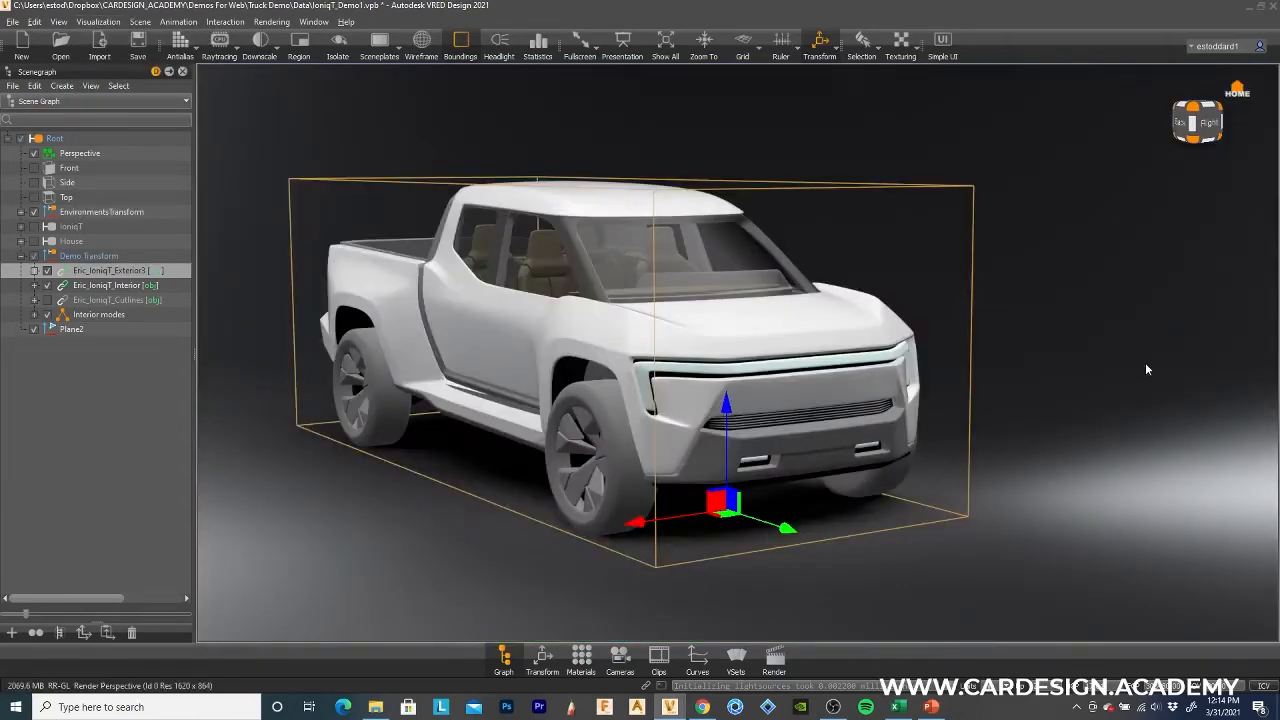
Reopen Bake Light and Shadows and calculate the missing ambient occlusion for the Eric_IoniqT_Exterior3 node.
drag(1145, 362, 611, 585)
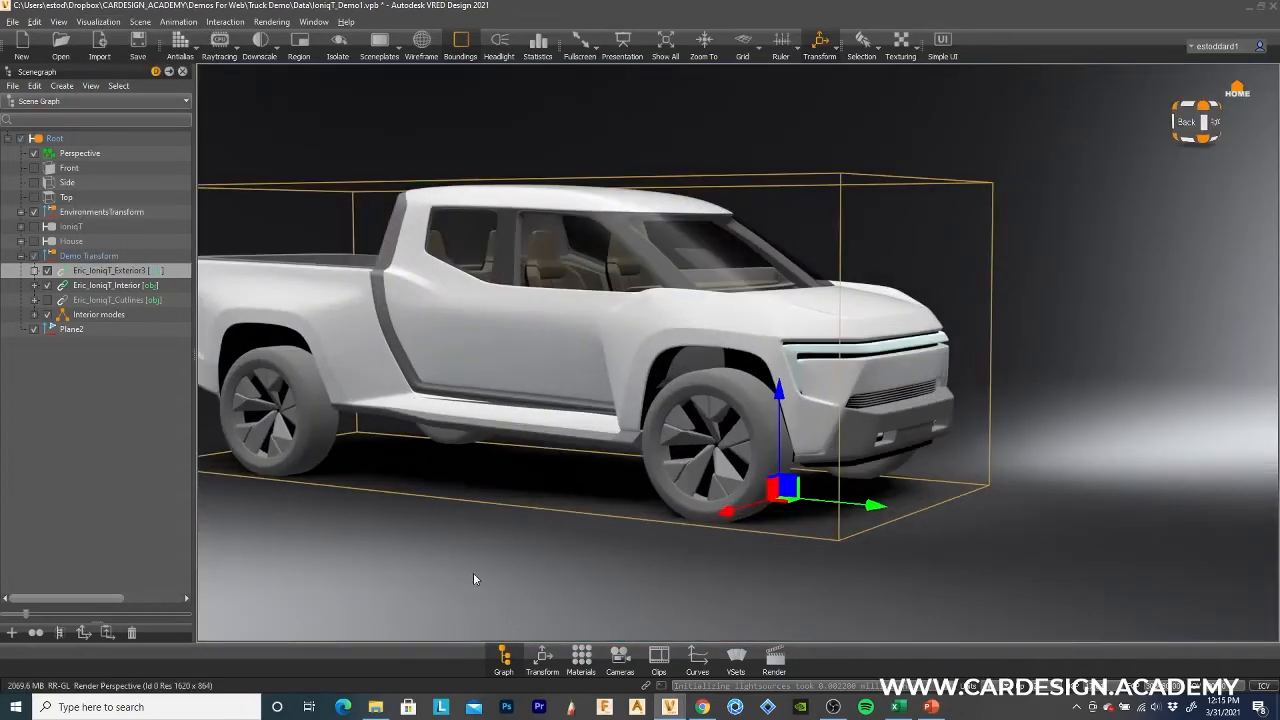
middle_drag(474, 573, 593, 583)
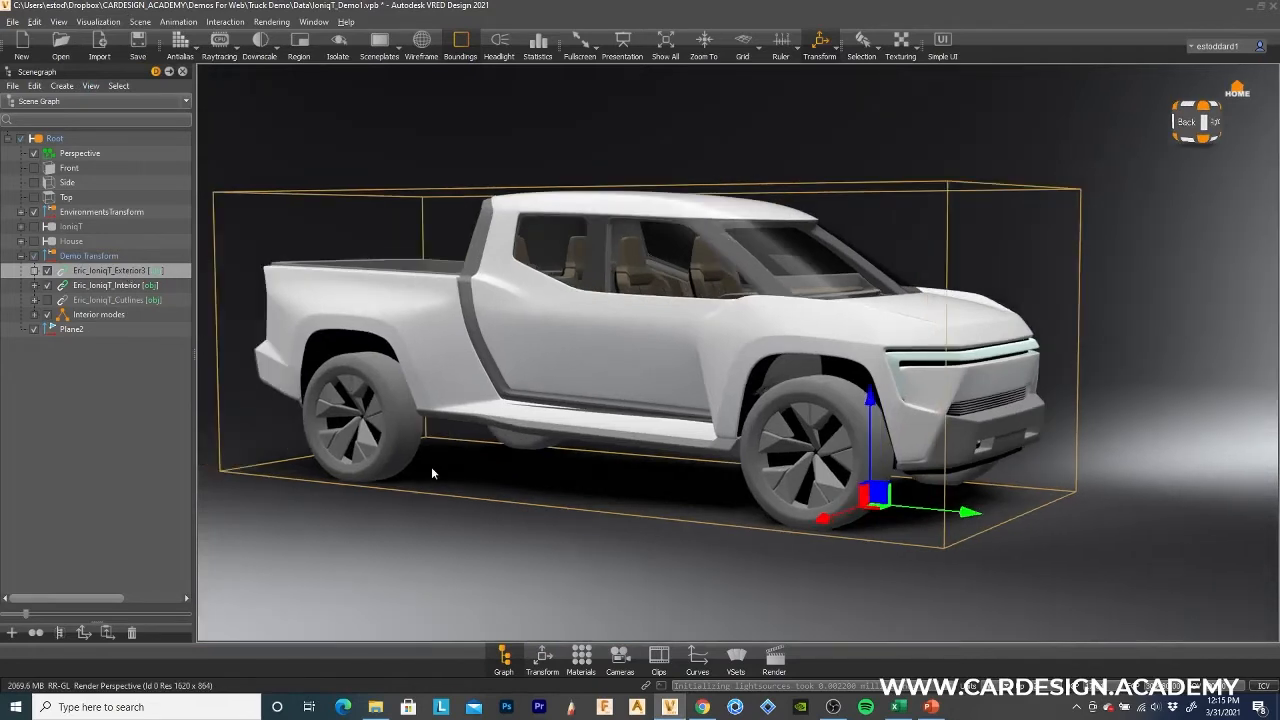
click(140, 22)
click(148, 88)
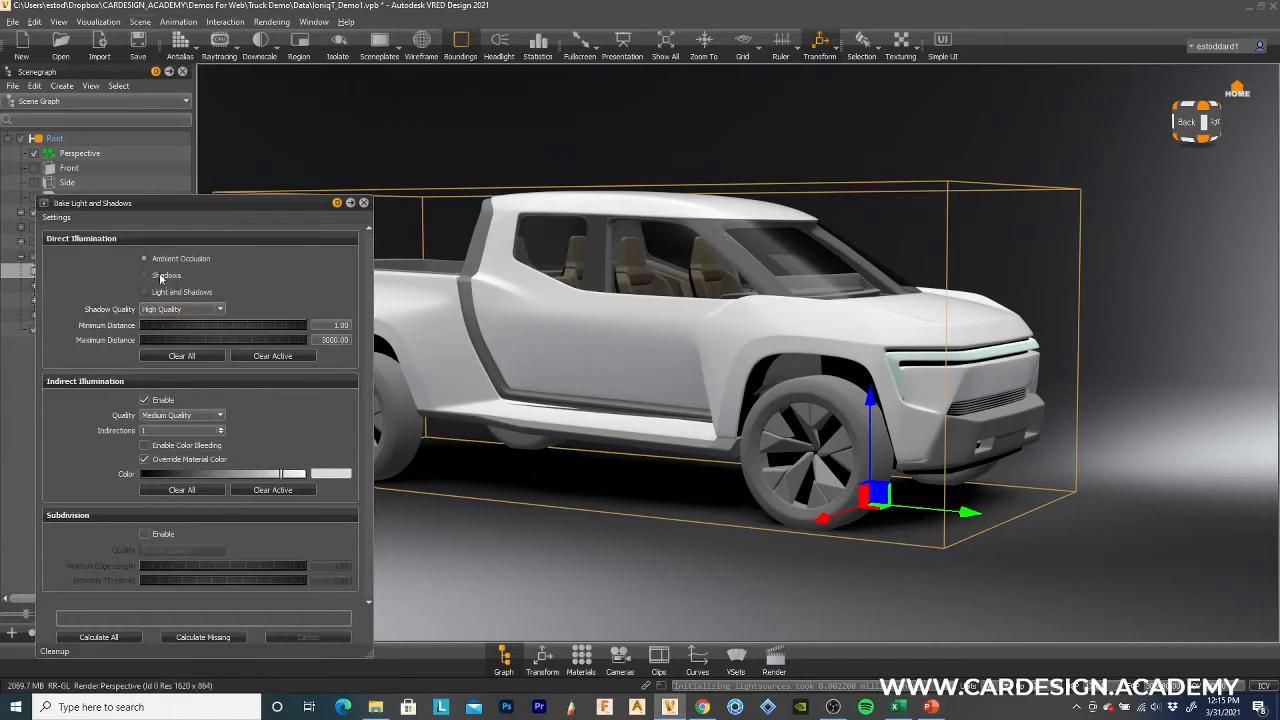
click(212, 641)
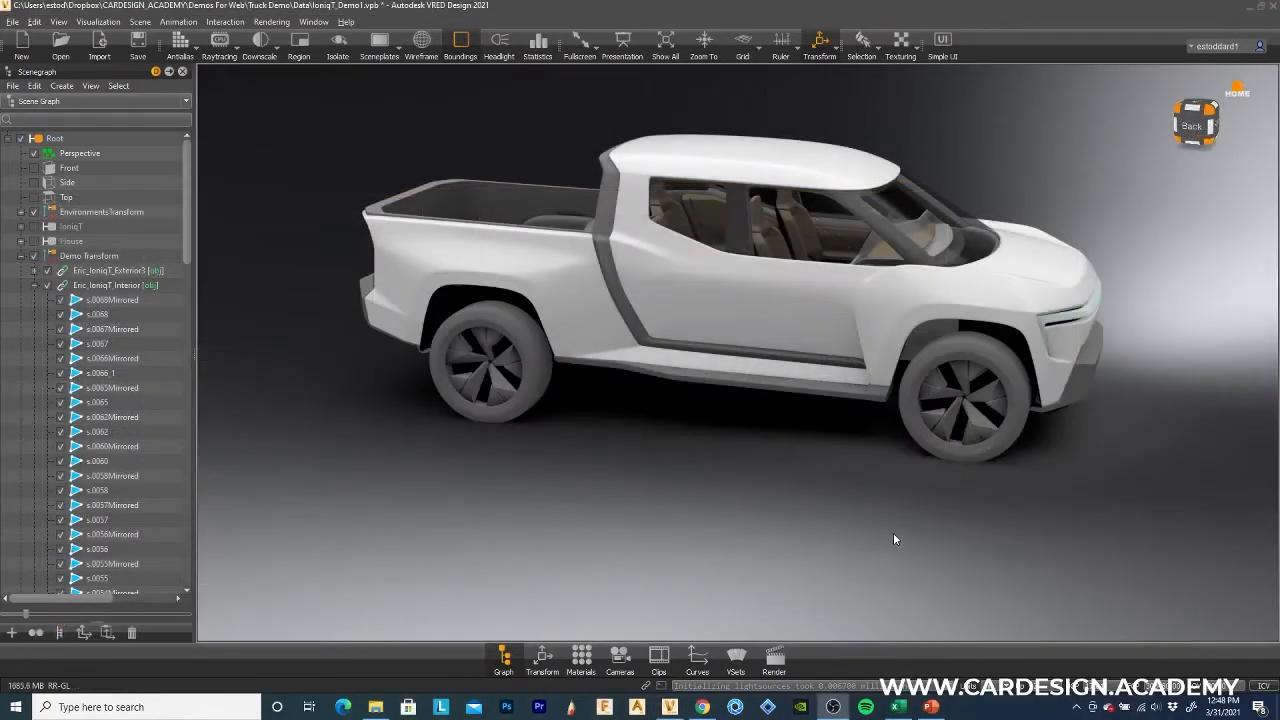
Open the Material Editor and find the metallic carpaint materials in the material list.
drag(784, 531, 770, 509)
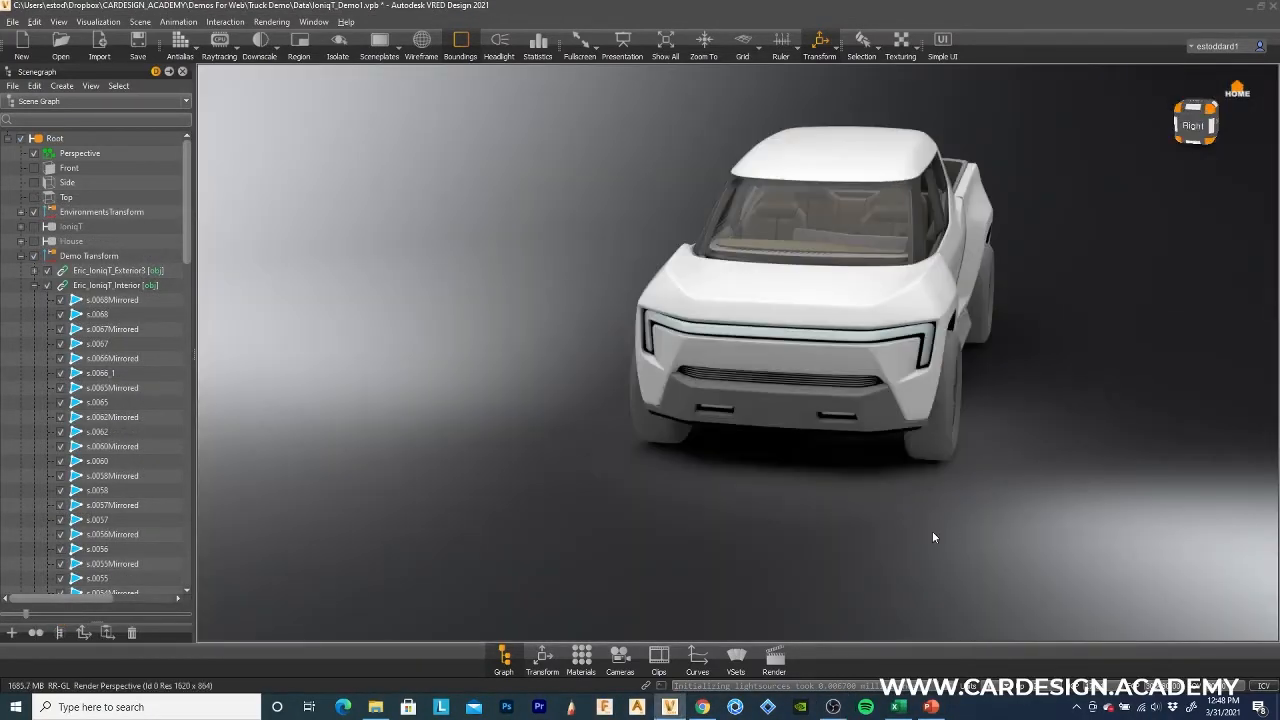
drag(932, 532, 643, 627)
drag(556, 523, 651, 618)
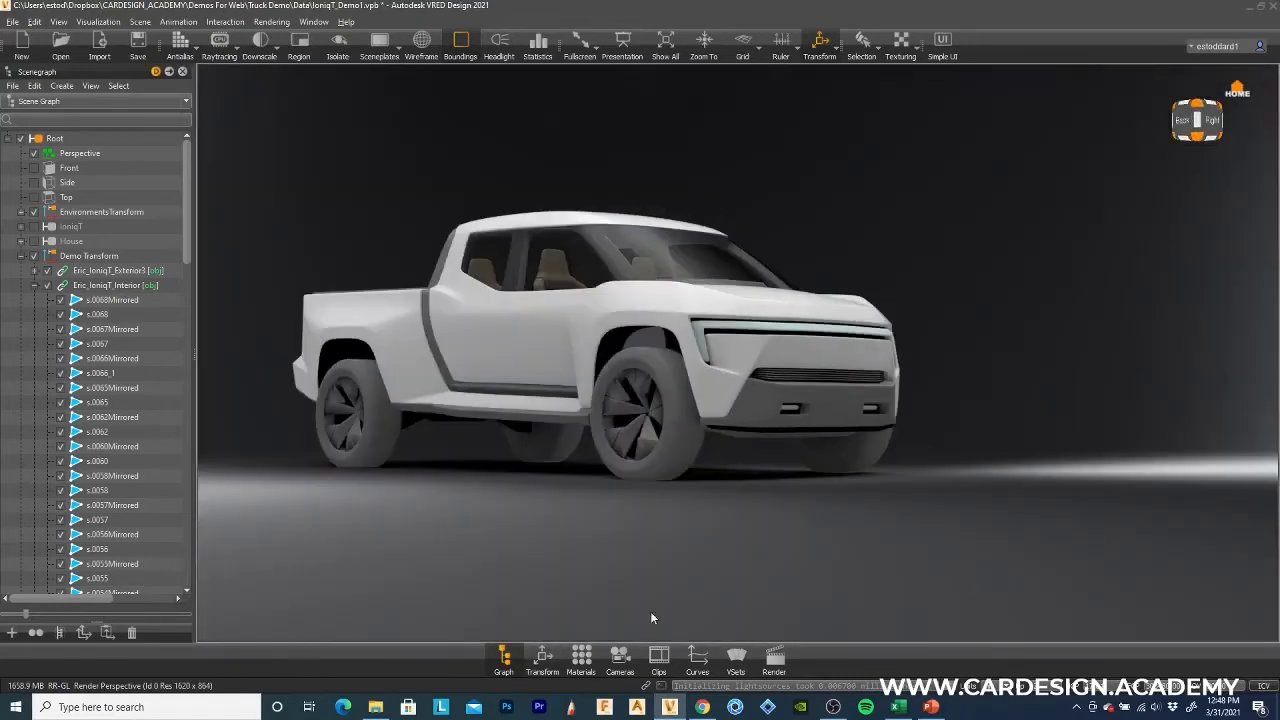
click(581, 658)
drag(542, 523, 769, 546)
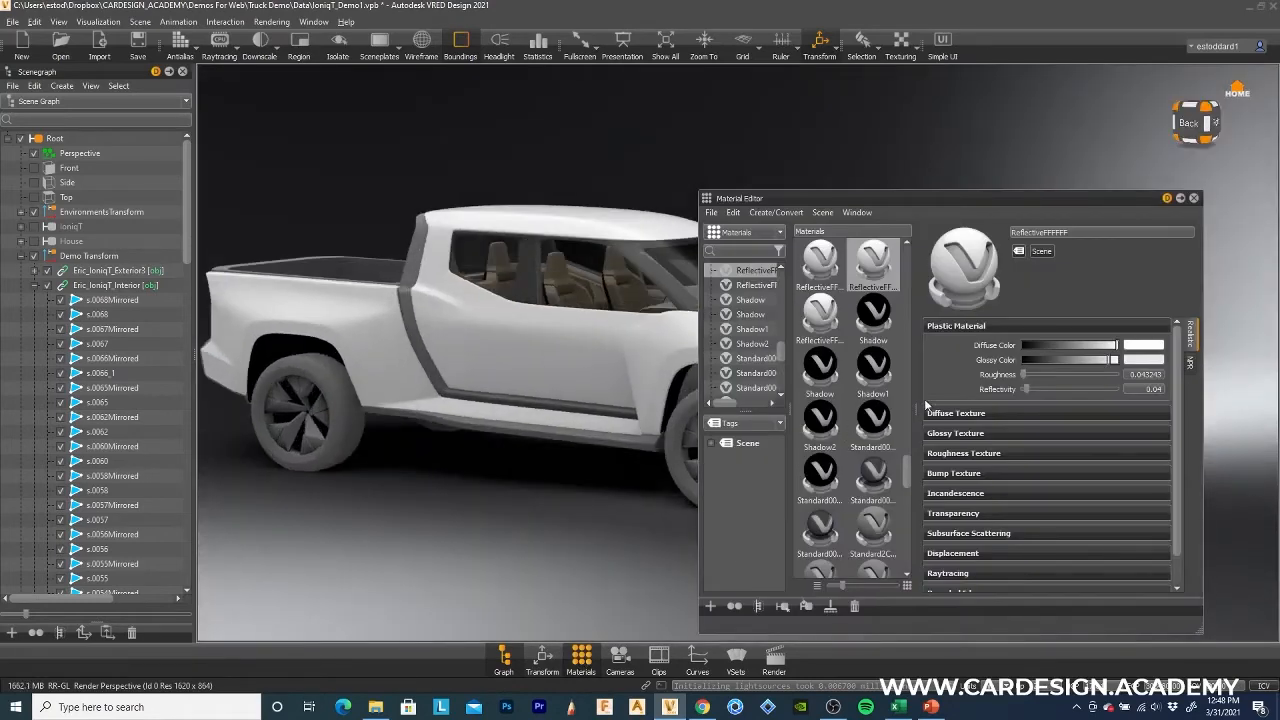
scroll(926, 404, down, 2)
scroll(878, 435, down, 3)
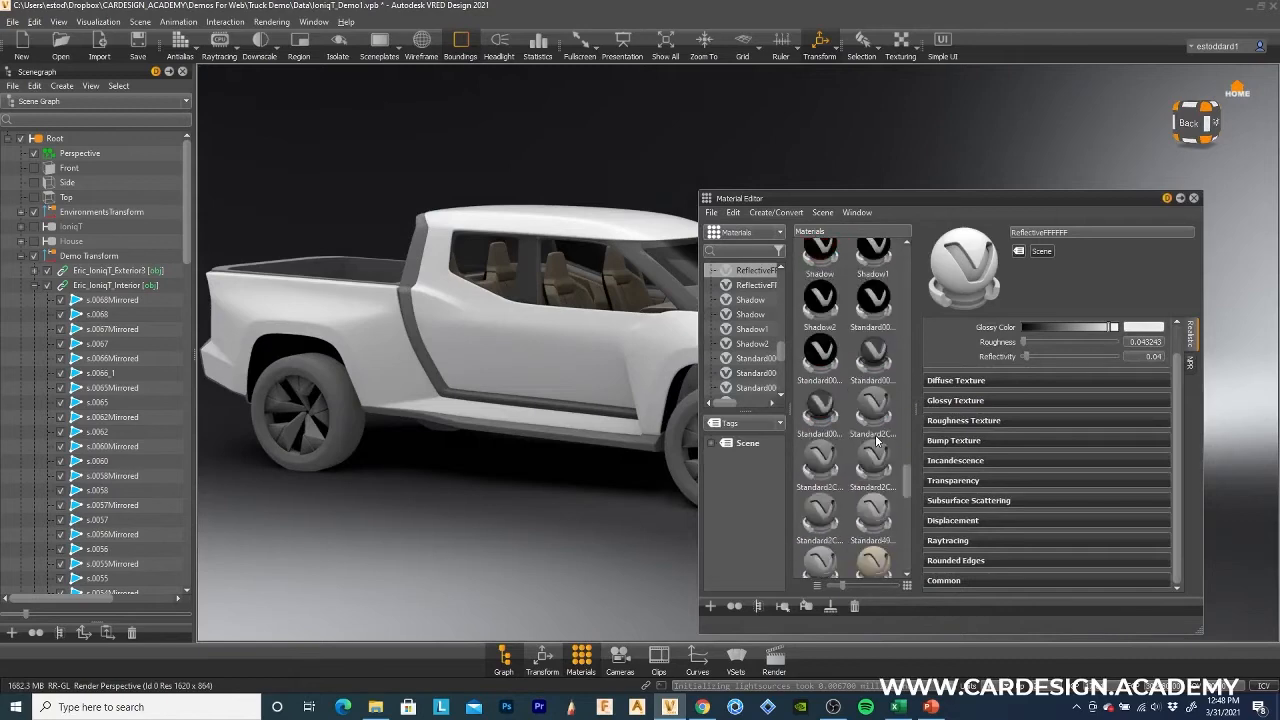
scroll(876, 440, up, 3)
scroll(853, 459, up, 2)
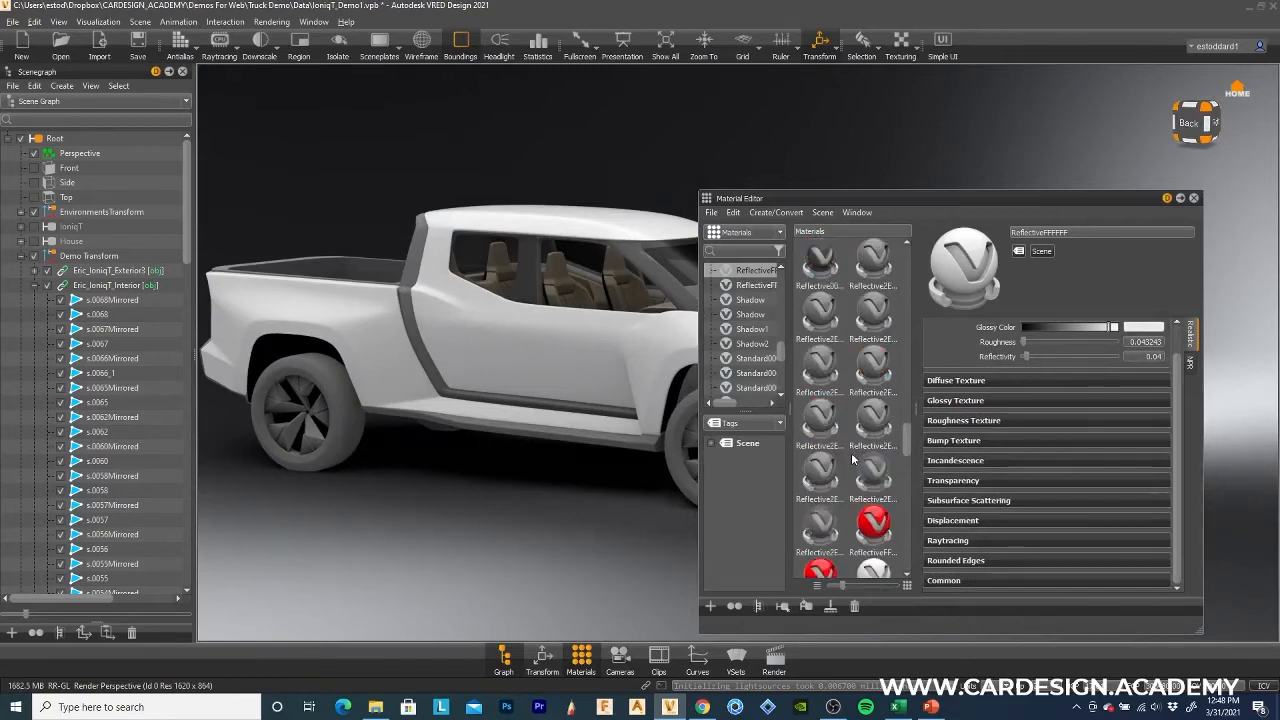
scroll(853, 459, up, 3)
scroll(866, 430, up, 5)
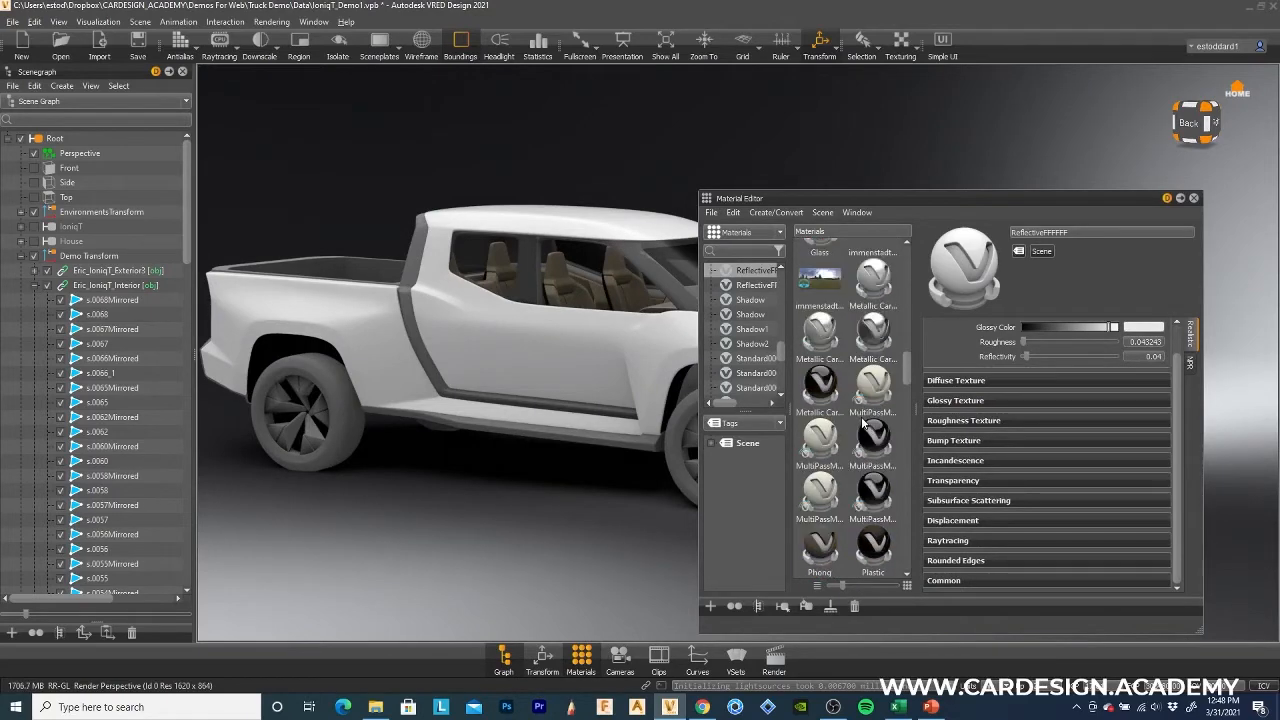
Try Metallic Carpaint1 on the truck body and replace it with the darker Metallic Carpaint2.
drag(826, 322, 661, 353)
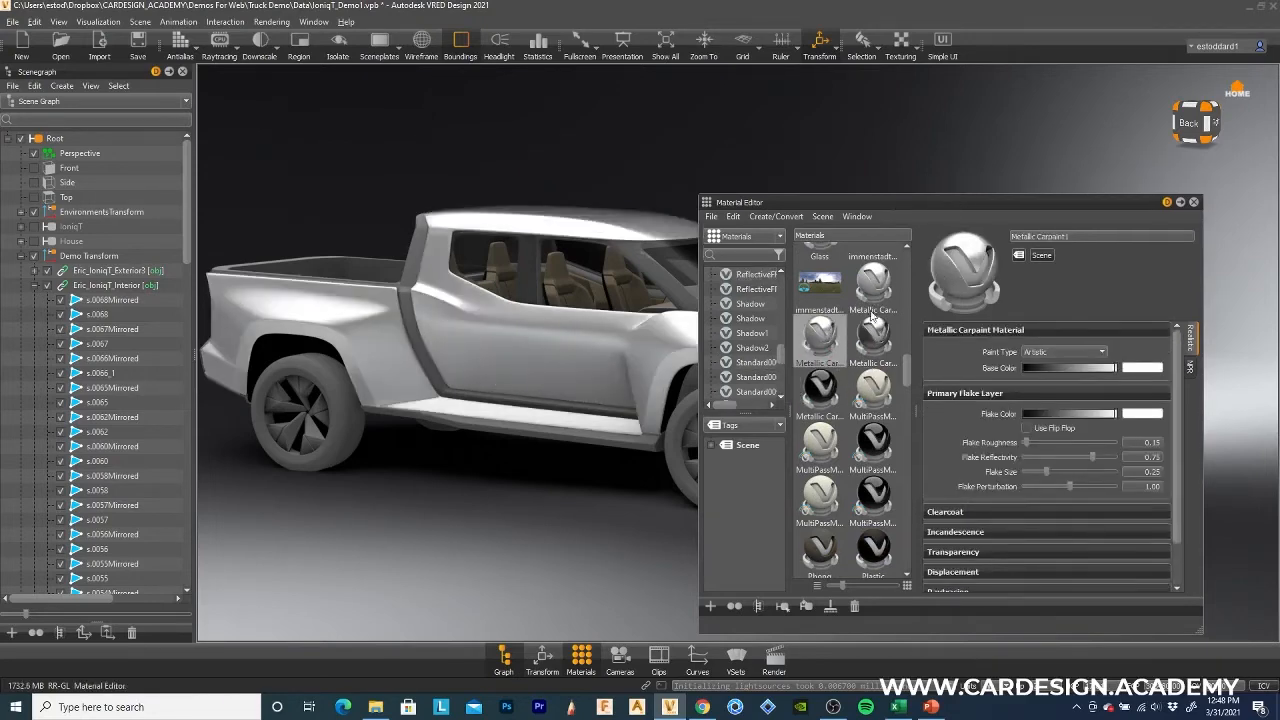
drag(874, 328, 544, 353)
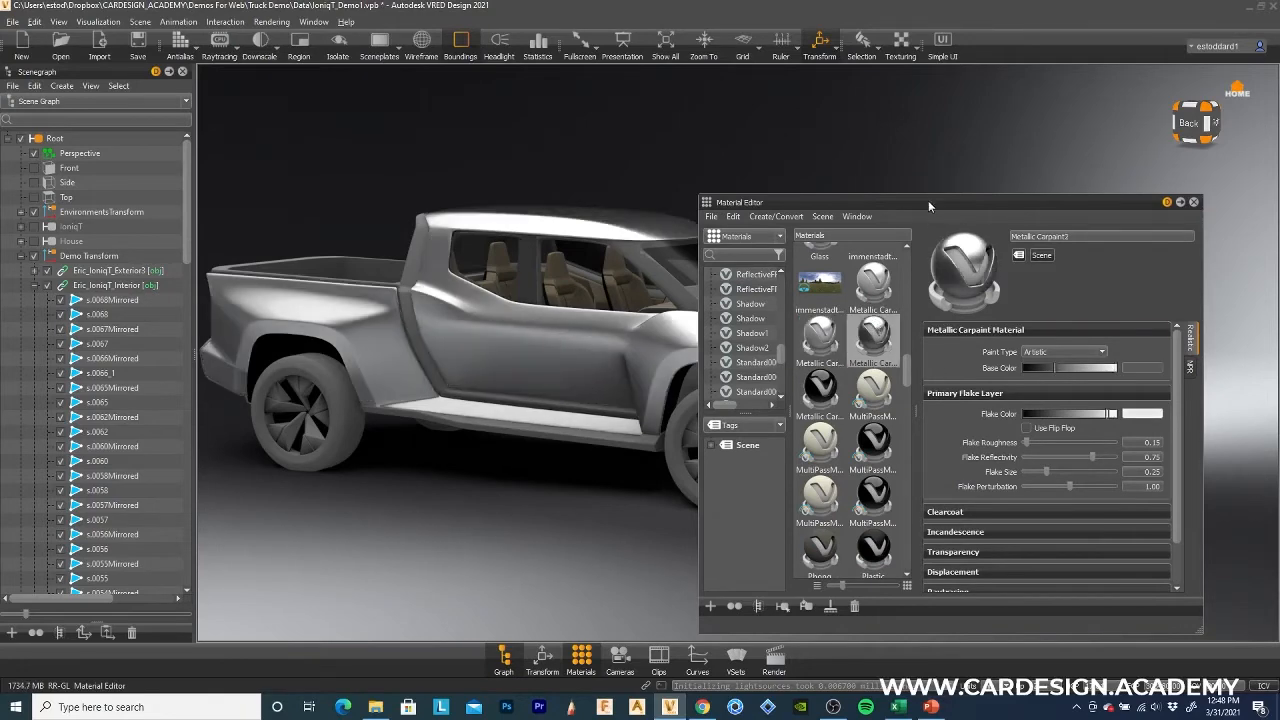
drag(928, 205, 798, 439)
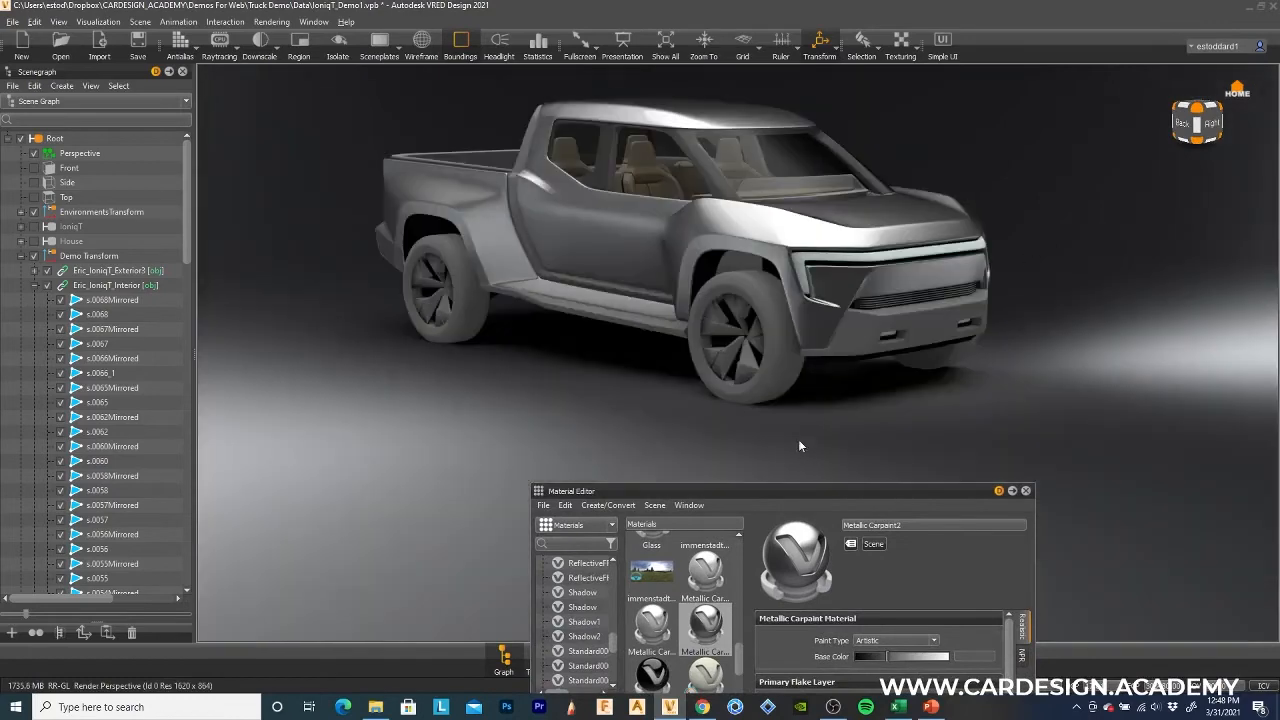
Apply the black Plastic material to the passenger side tires and lighten its glossy color.
drag(790, 493, 833, 322)
scroll(705, 627, down, 5)
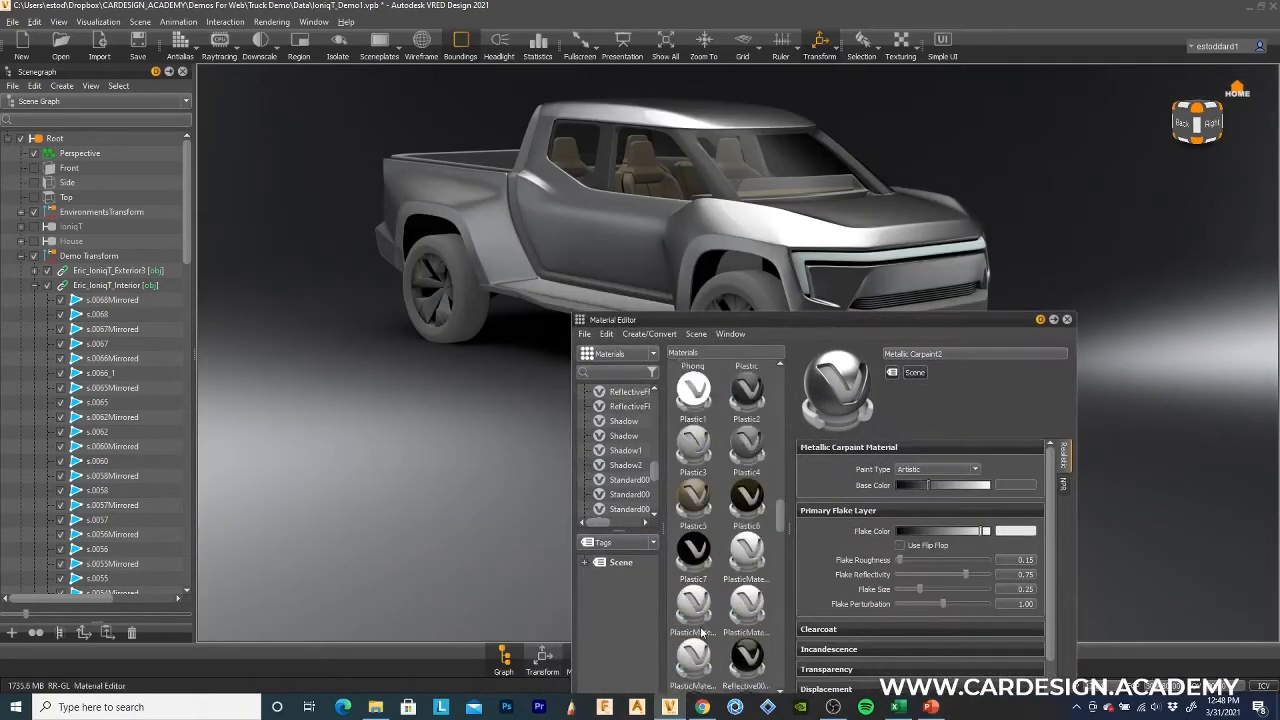
click(750, 500)
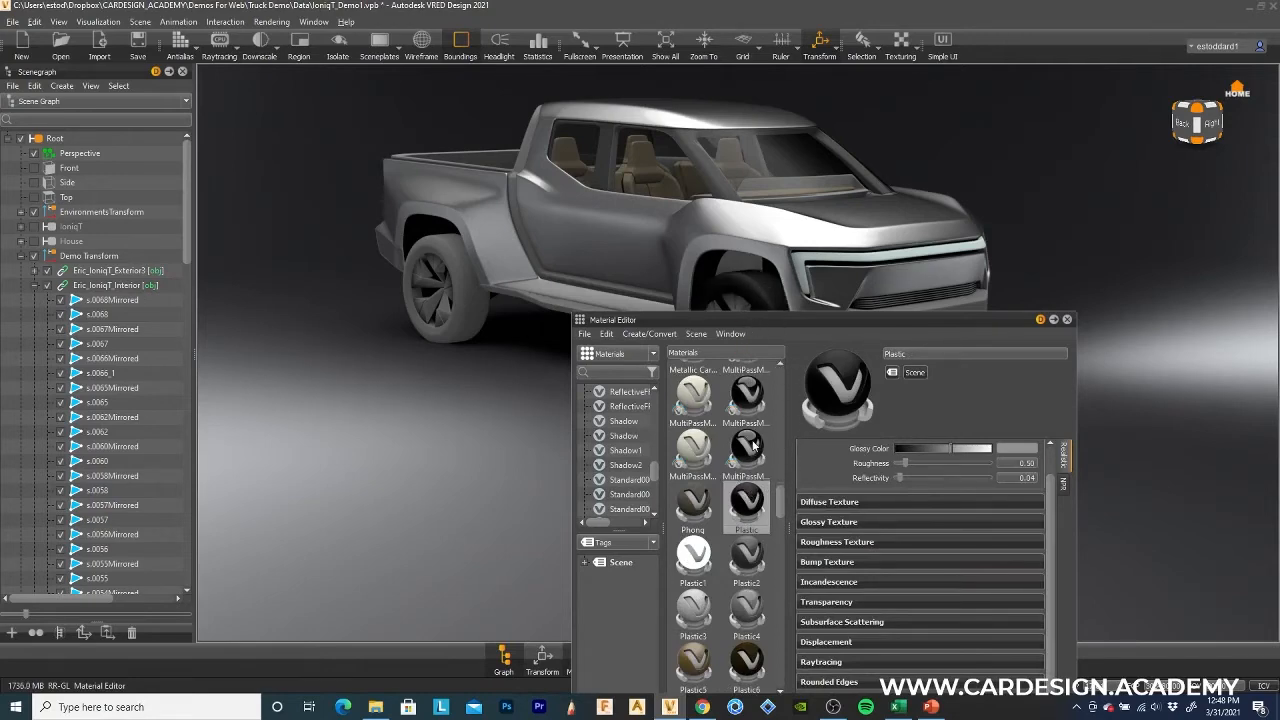
drag(752, 319, 632, 452)
drag(712, 385, 864, 278)
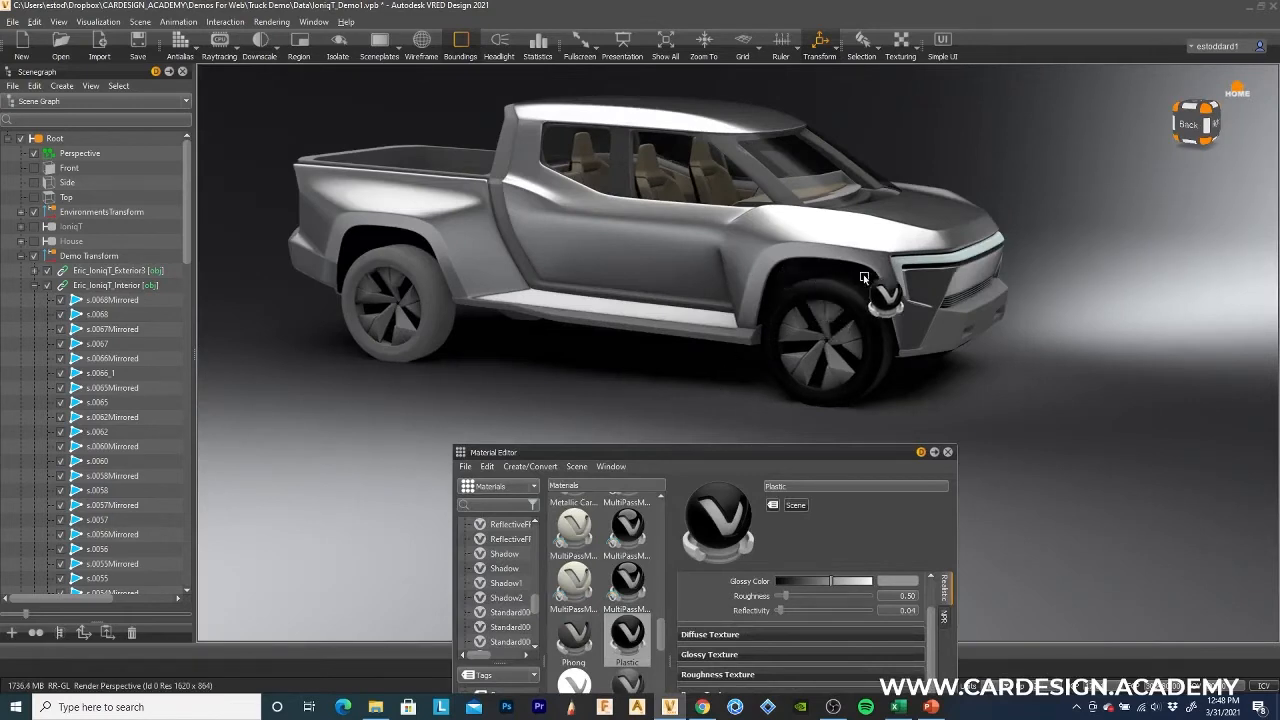
drag(776, 326, 445, 322)
drag(474, 364, 718, 548)
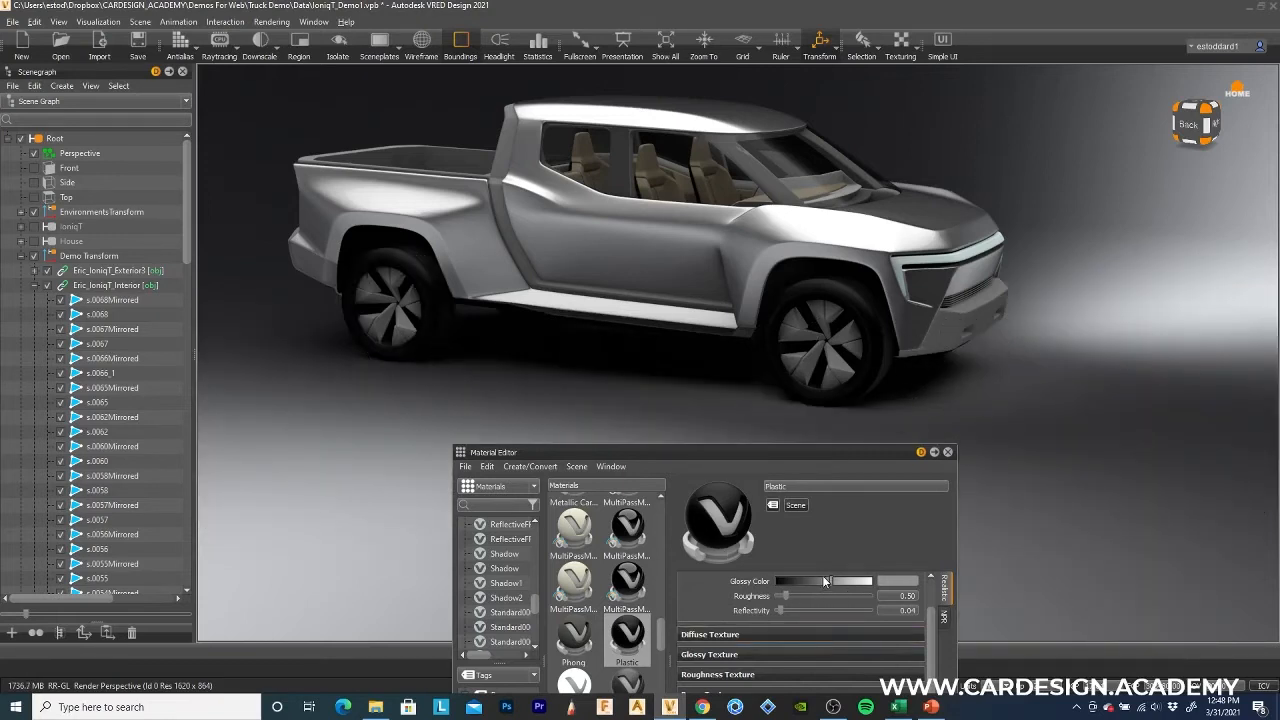
drag(835, 583, 852, 583)
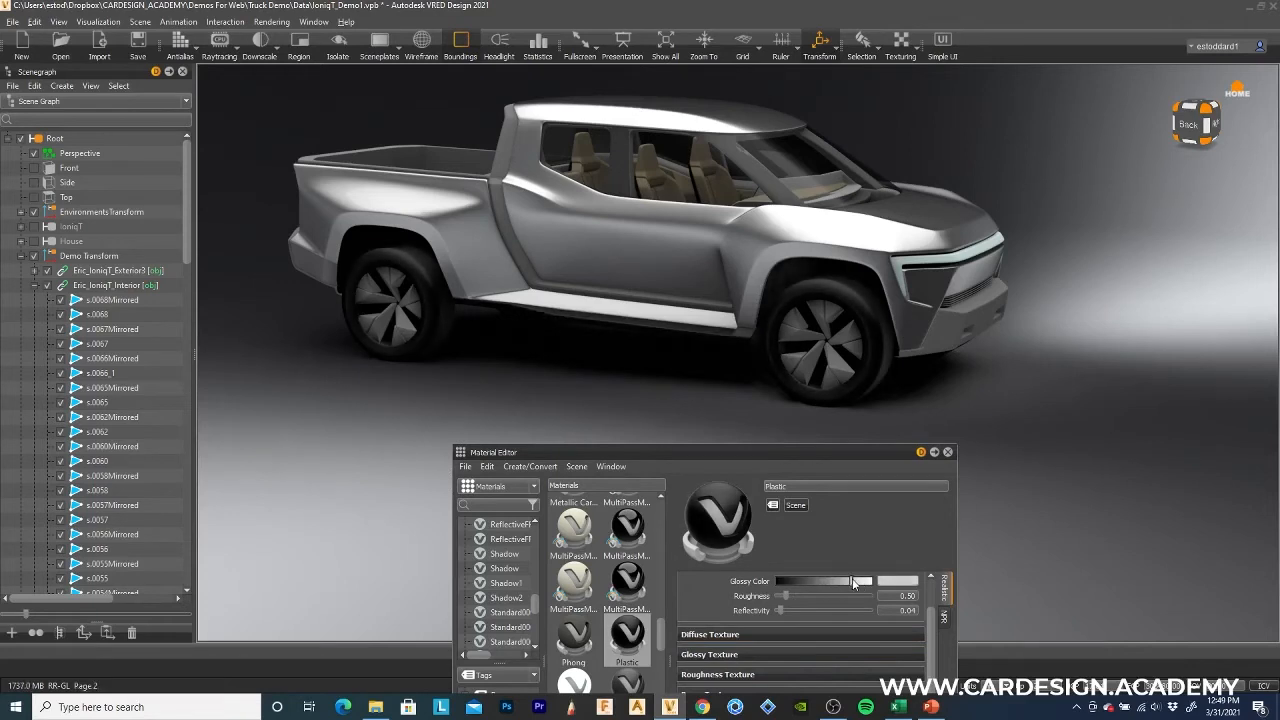
Apply the black Plastic material to the driver's side tires, lower front bumper, cab trim strips, truck bed and rear bumper.
drag(944, 329, 632, 371)
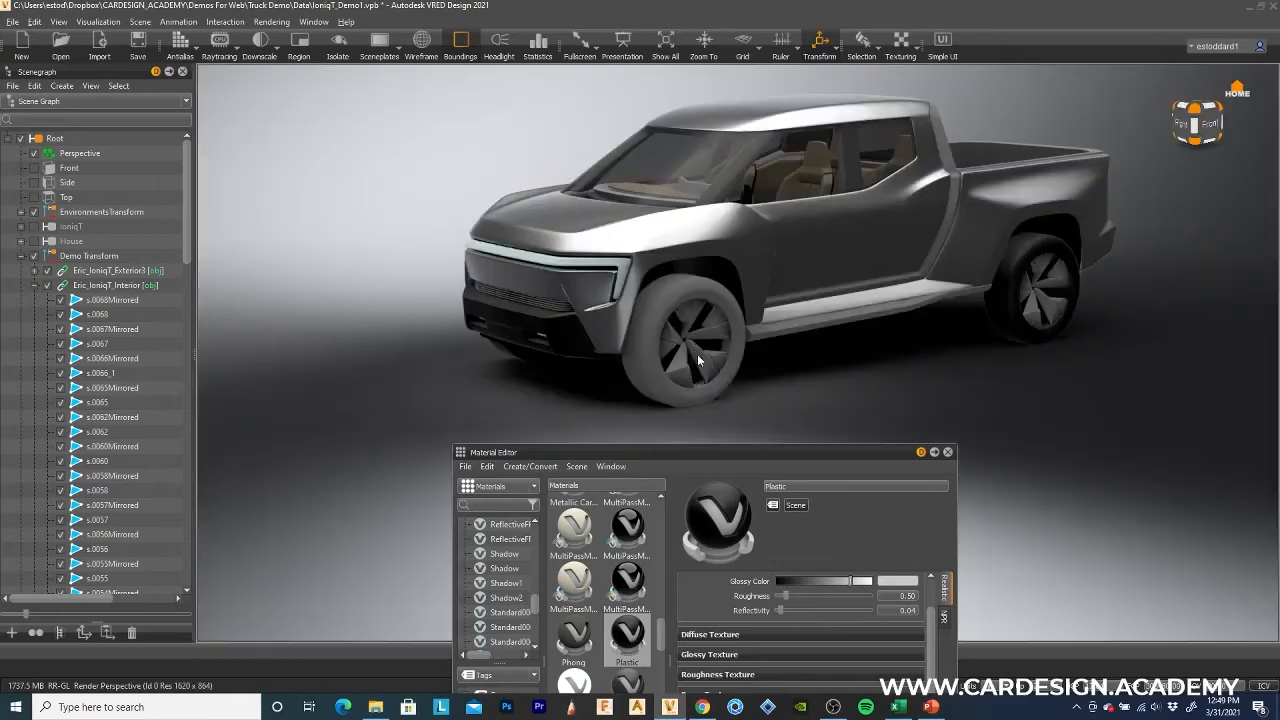
drag(697, 354, 999, 290)
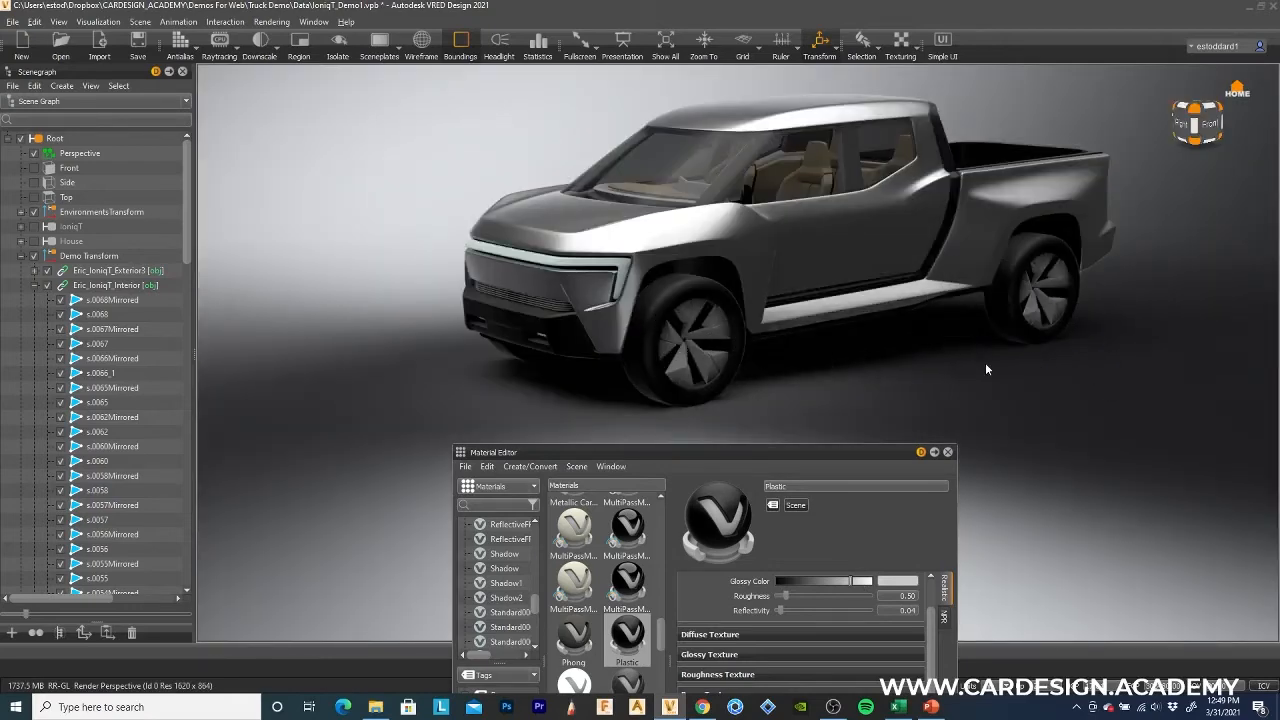
drag(985, 365, 737, 374)
drag(874, 376, 962, 340)
drag(893, 419, 836, 358)
drag(1180, 375, 816, 380)
drag(587, 368, 606, 372)
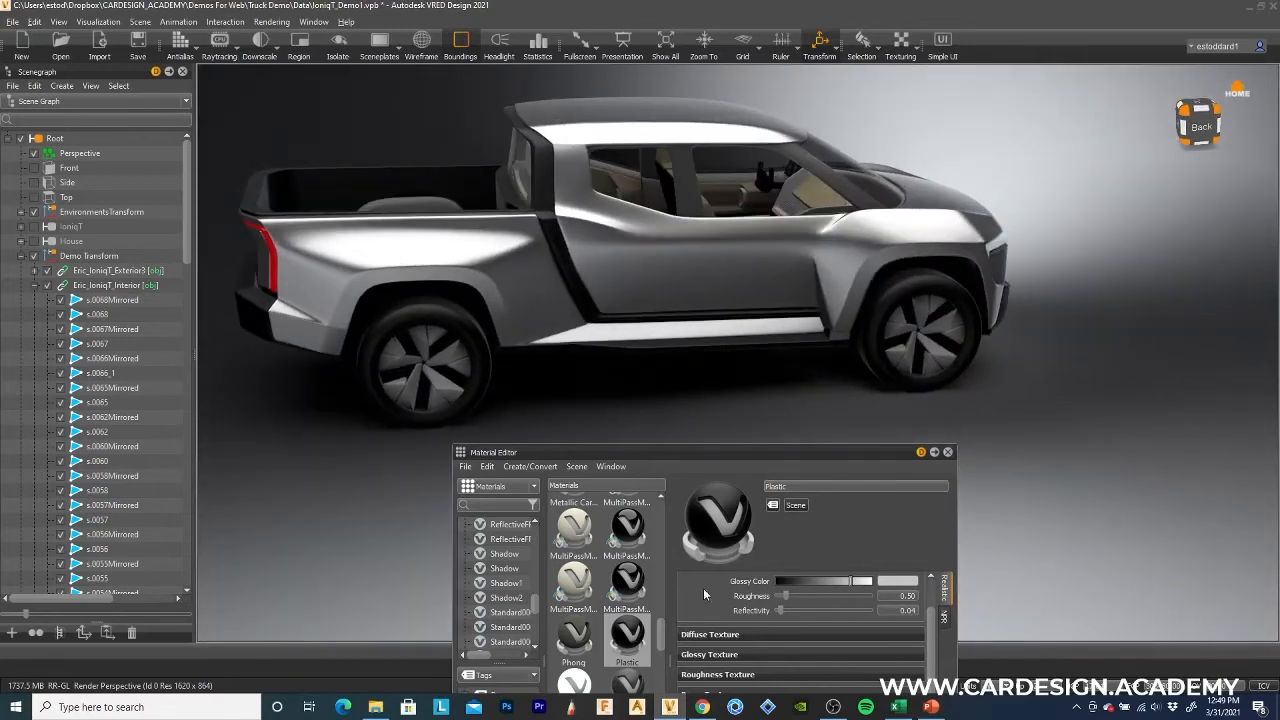
Apply the black Metallic Carpaint3 material to the wheel spokes on both sides of the truck.
scroll(657, 582, up, 2)
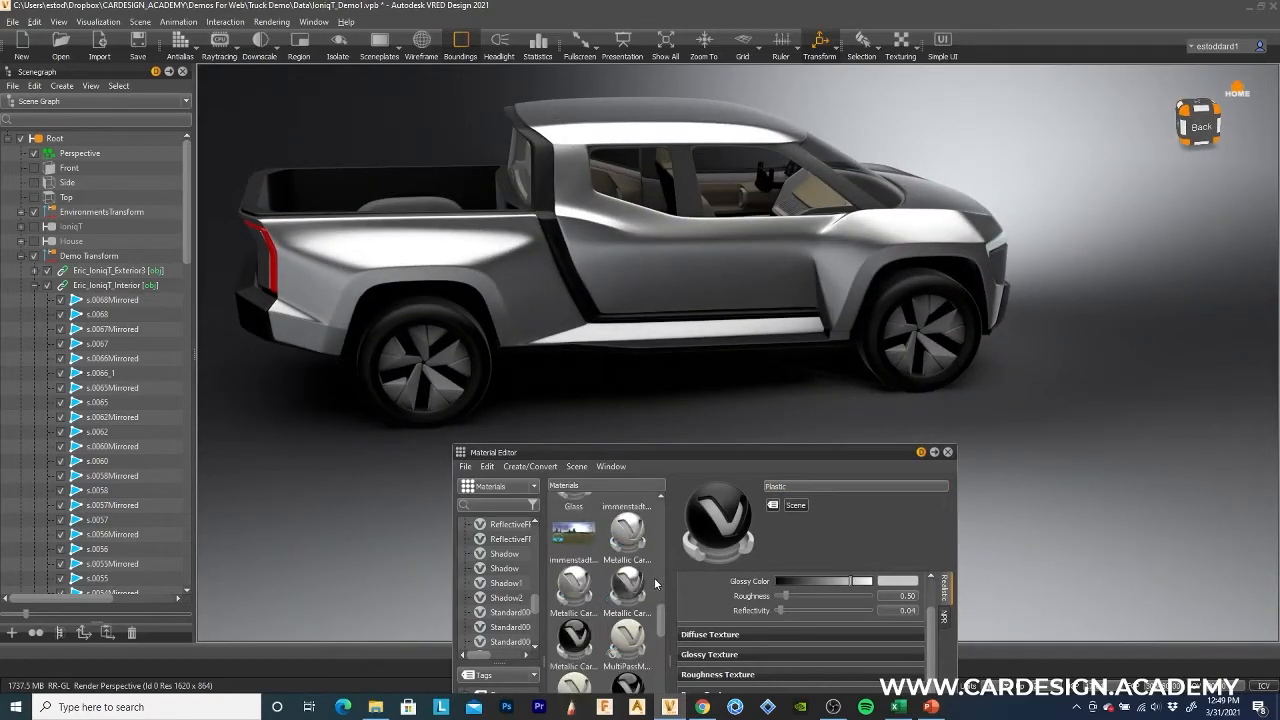
drag(630, 572, 463, 374)
drag(574, 636, 450, 364)
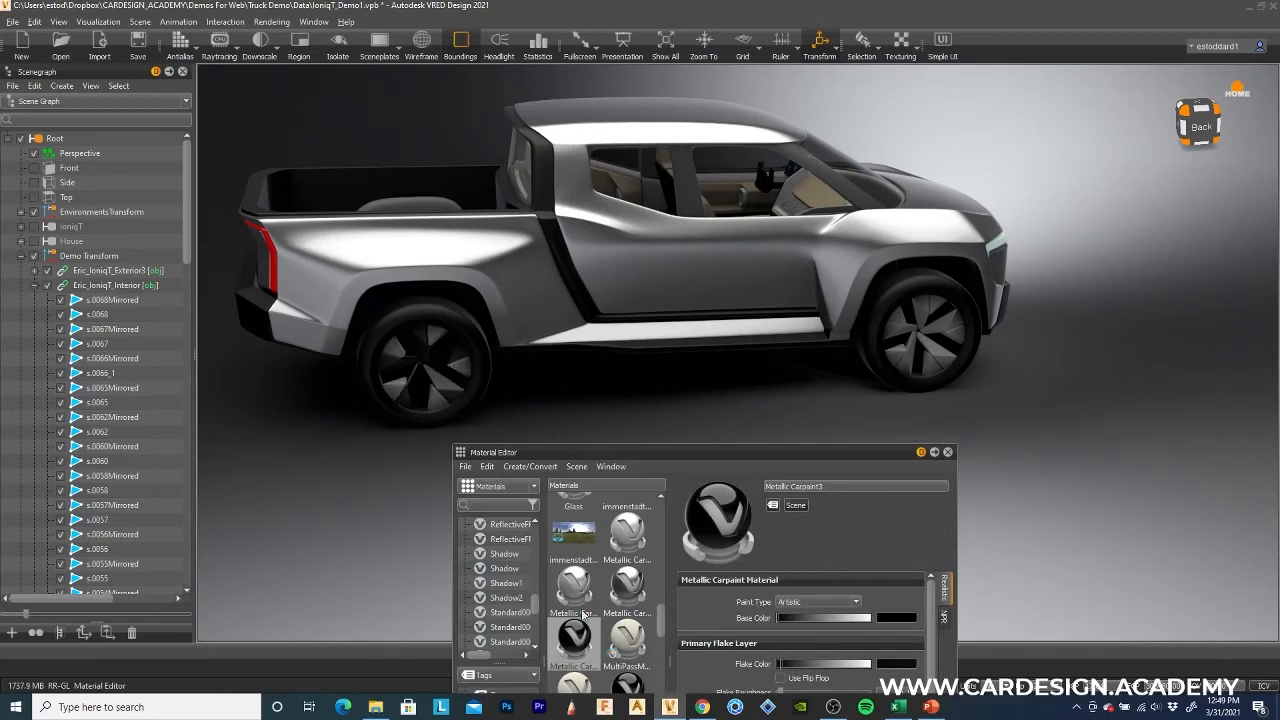
drag(578, 624, 907, 348)
drag(687, 387, 470, 376)
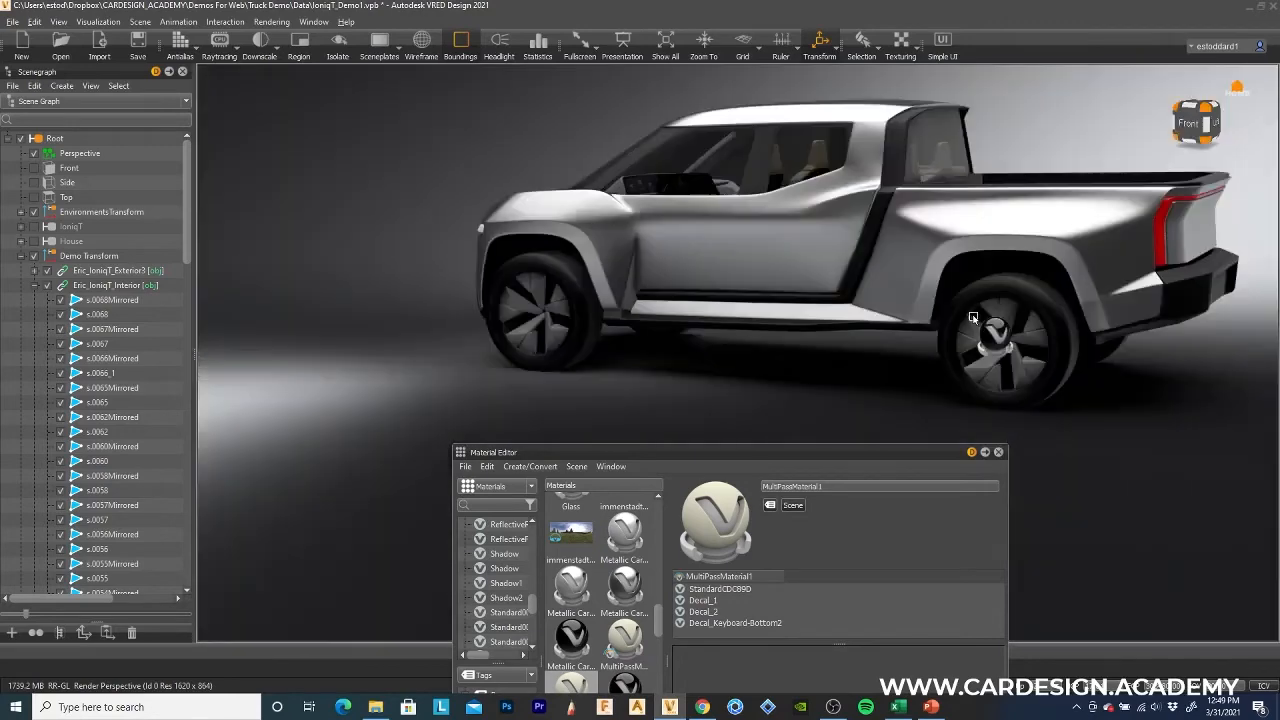
drag(973, 317, 560, 314)
drag(751, 338, 1074, 361)
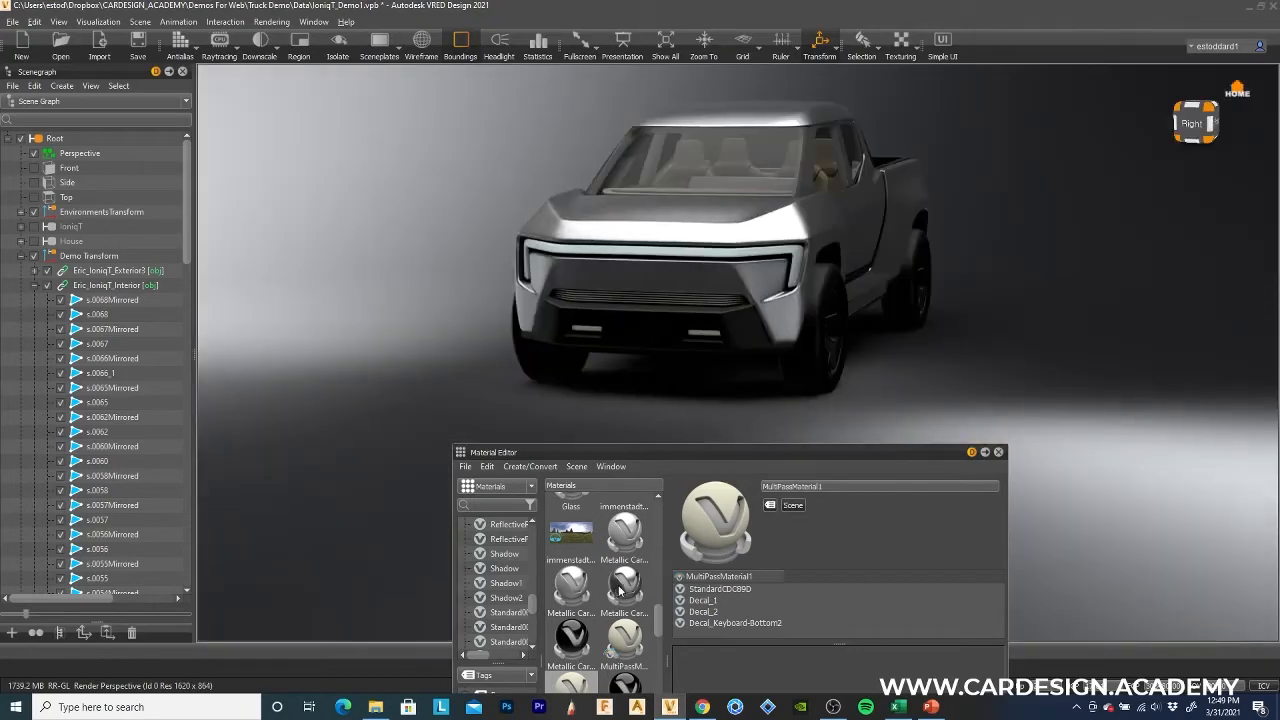
Apply the glowing Plastic1 material to the front headlight strip and expand its Incandescence settings.
scroll(619, 590, down, 5)
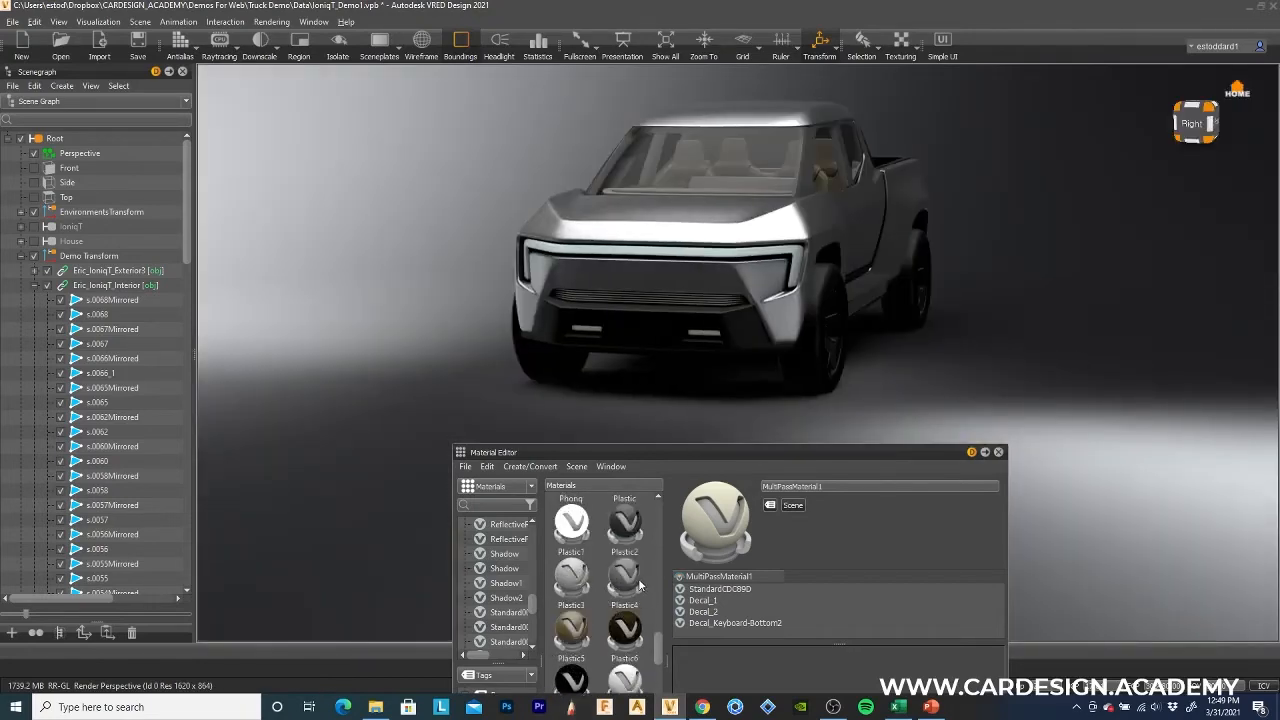
drag(575, 520, 738, 263)
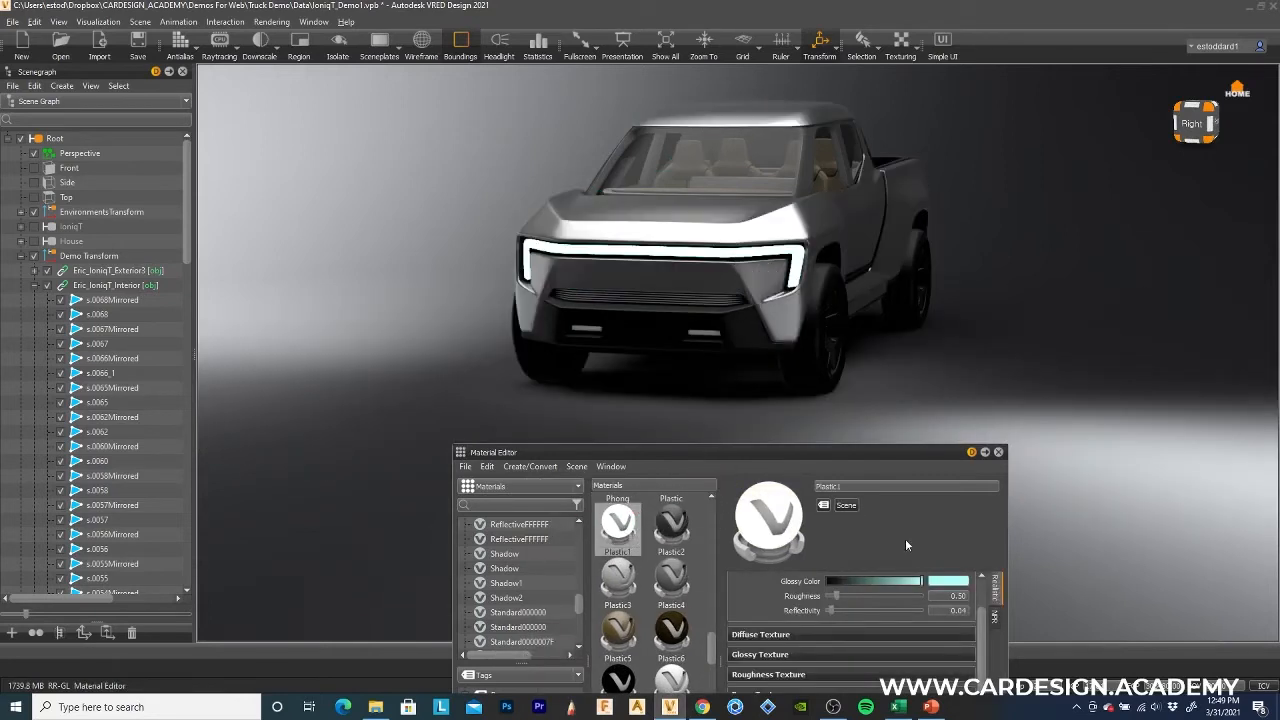
drag(893, 449, 934, 346)
scroll(1010, 535, up, 2)
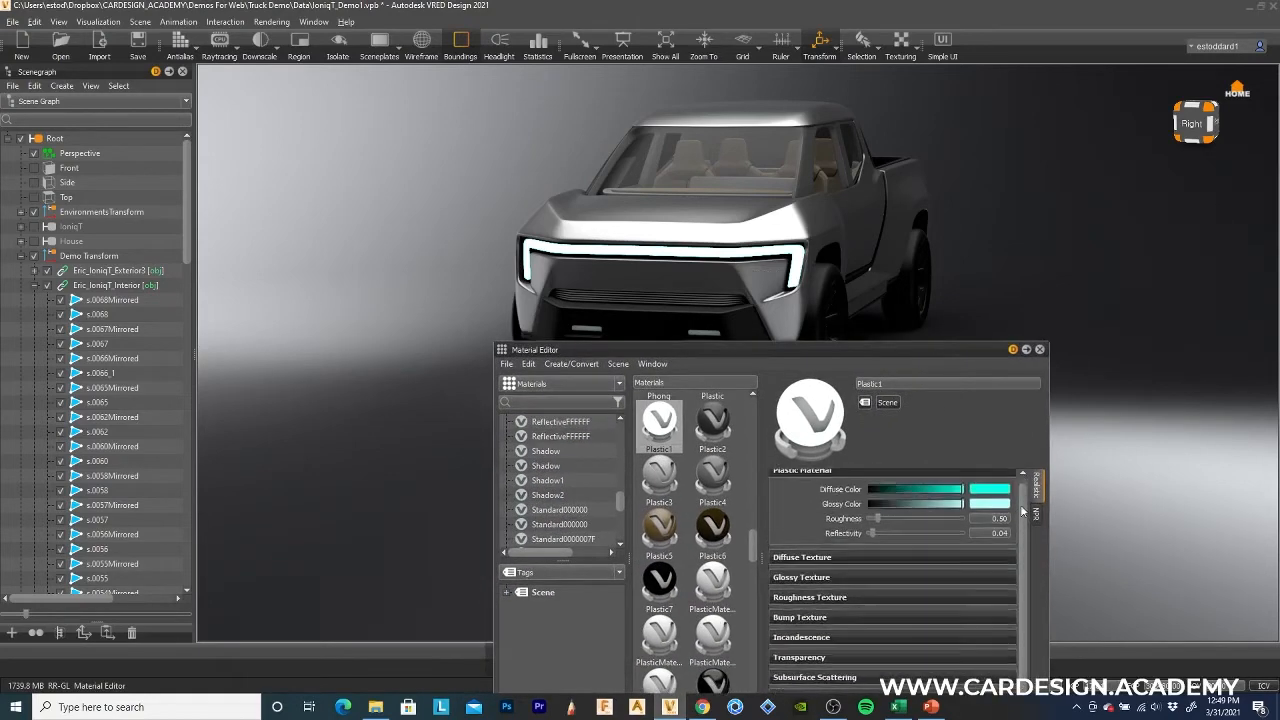
click(812, 645)
scroll(897, 657, down, 1)
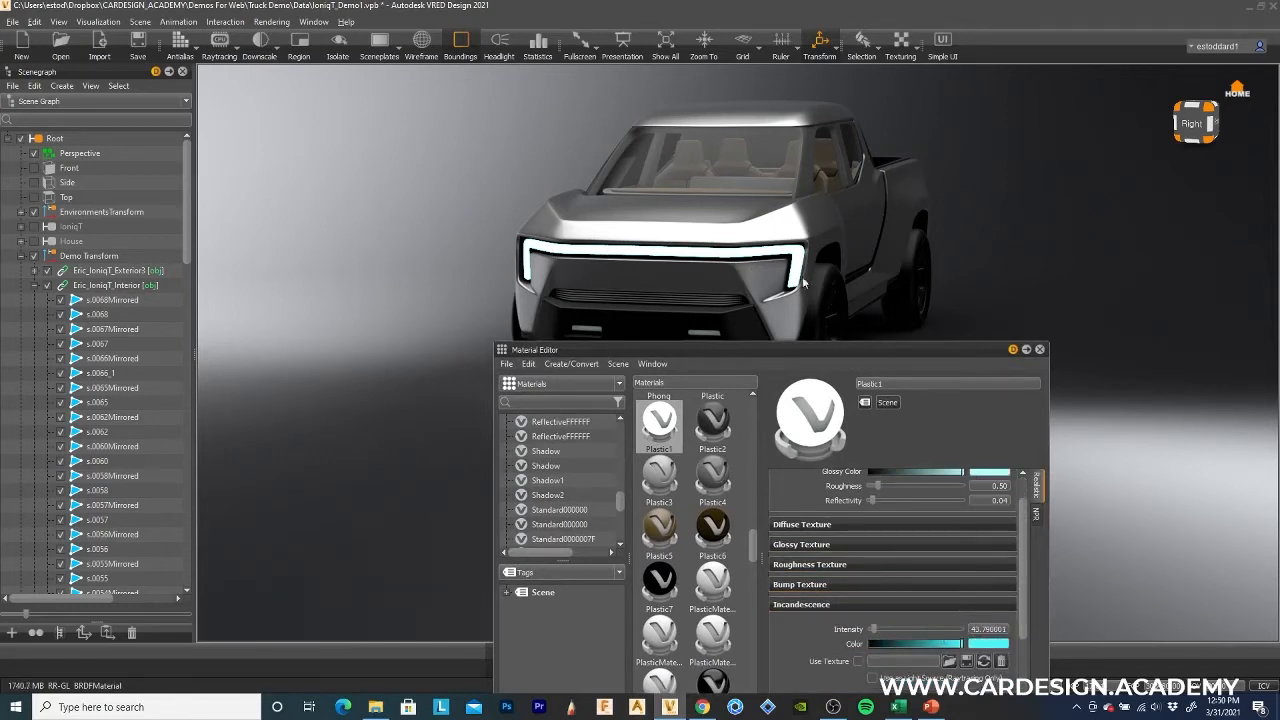
Close the Material Editor and apply the glowing Plastic1 material to both fog lights in the front bumper.
click(1040, 350)
drag(593, 388, 828, 383)
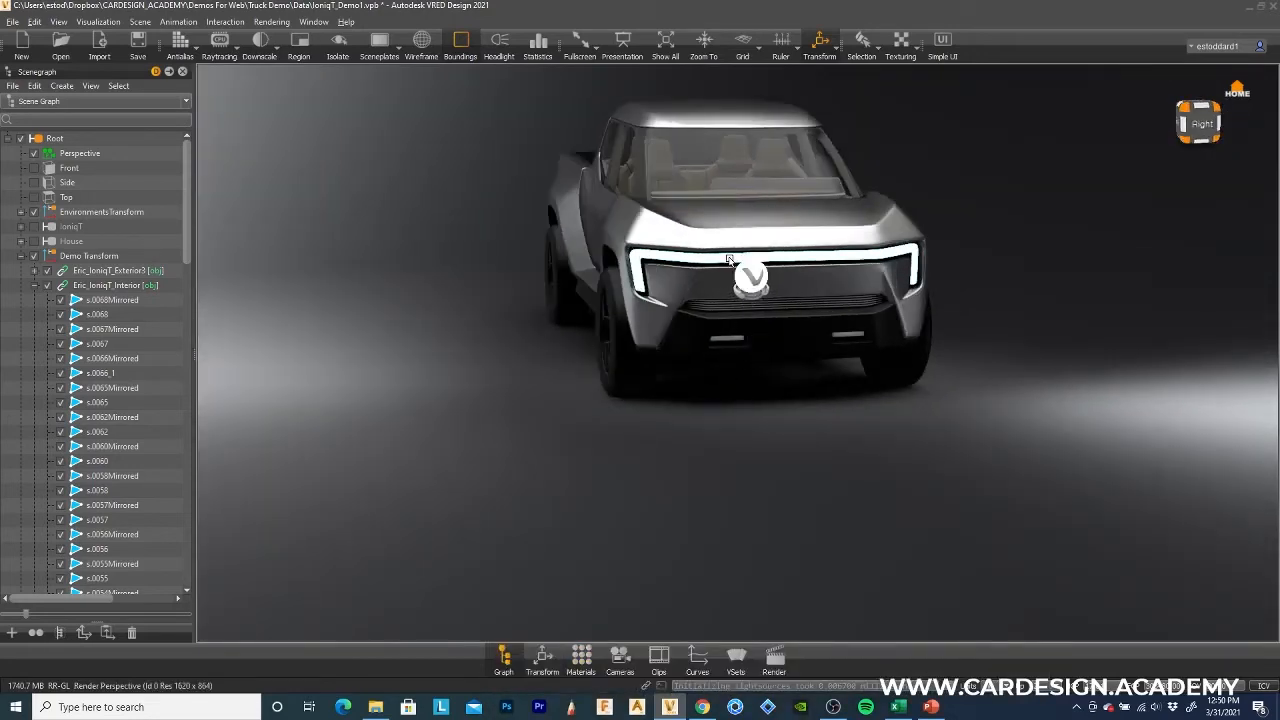
click(724, 338)
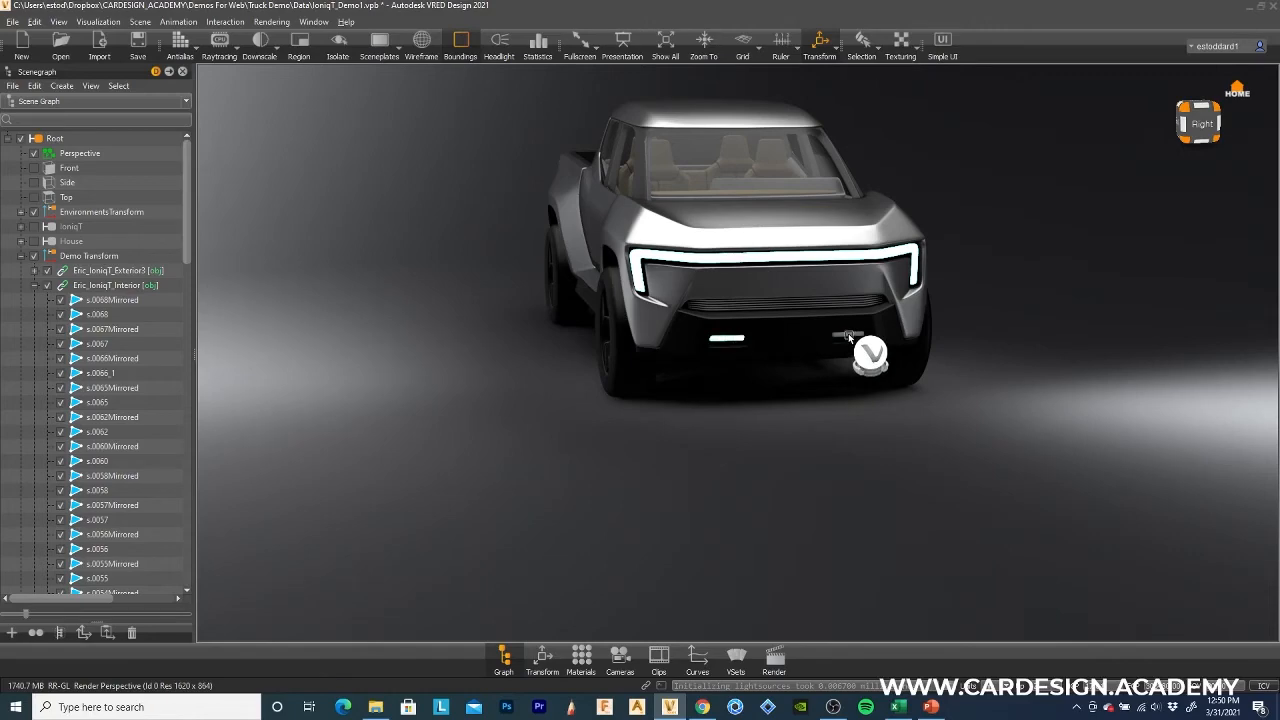
click(850, 334)
Reopen the Material Editor and apply the Glass material to the truck's windows.
drag(526, 457, 866, 439)
middle_drag(750, 440, 719, 505)
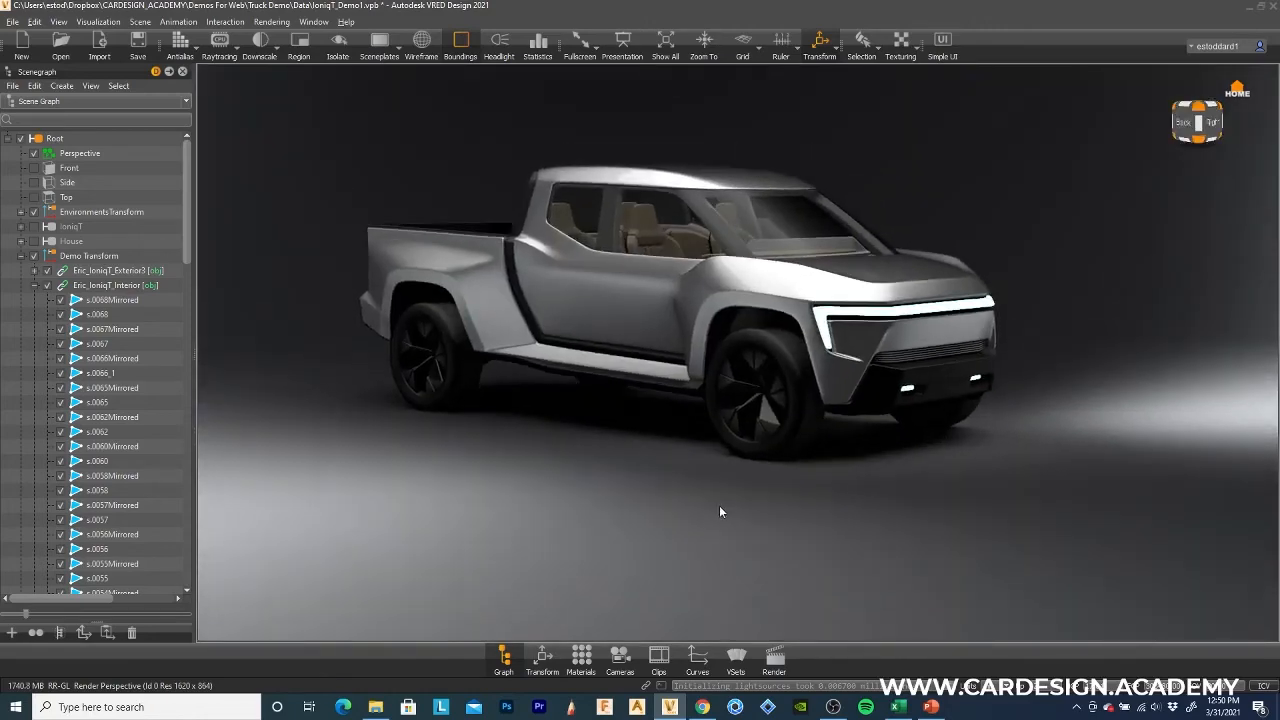
scroll(719, 505, up, 1)
click(581, 660)
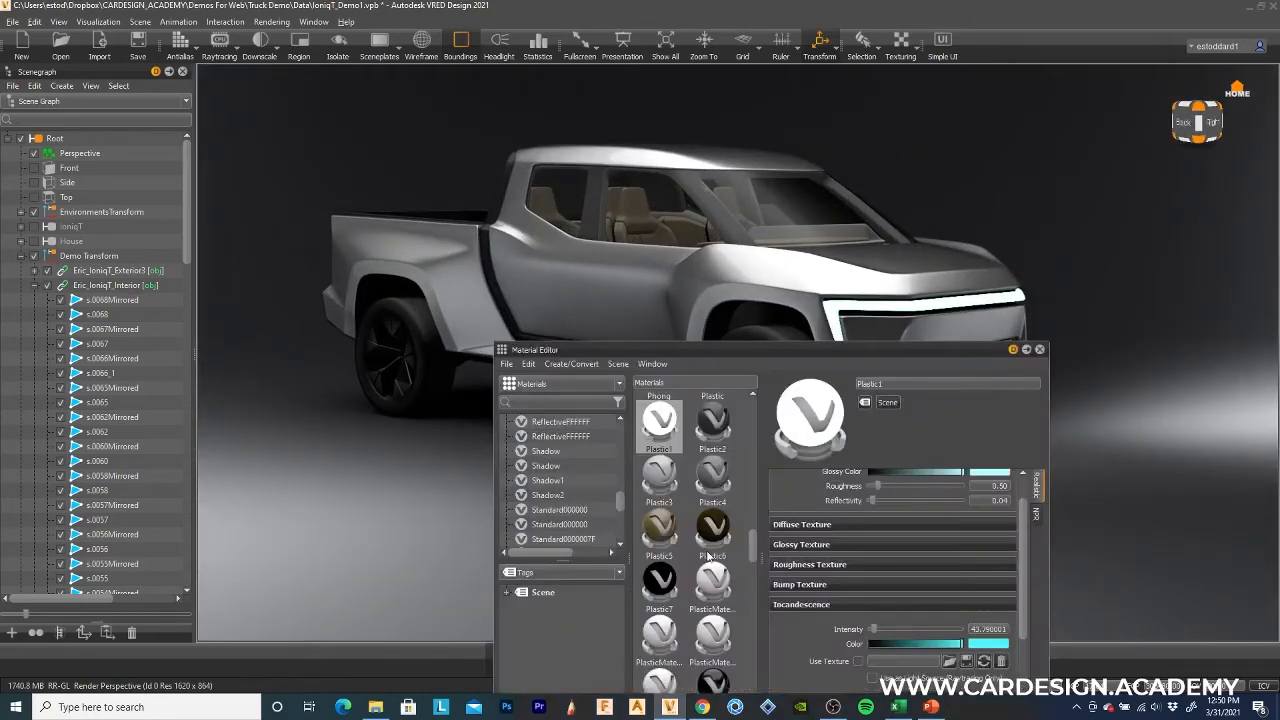
scroll(708, 555, up, 5)
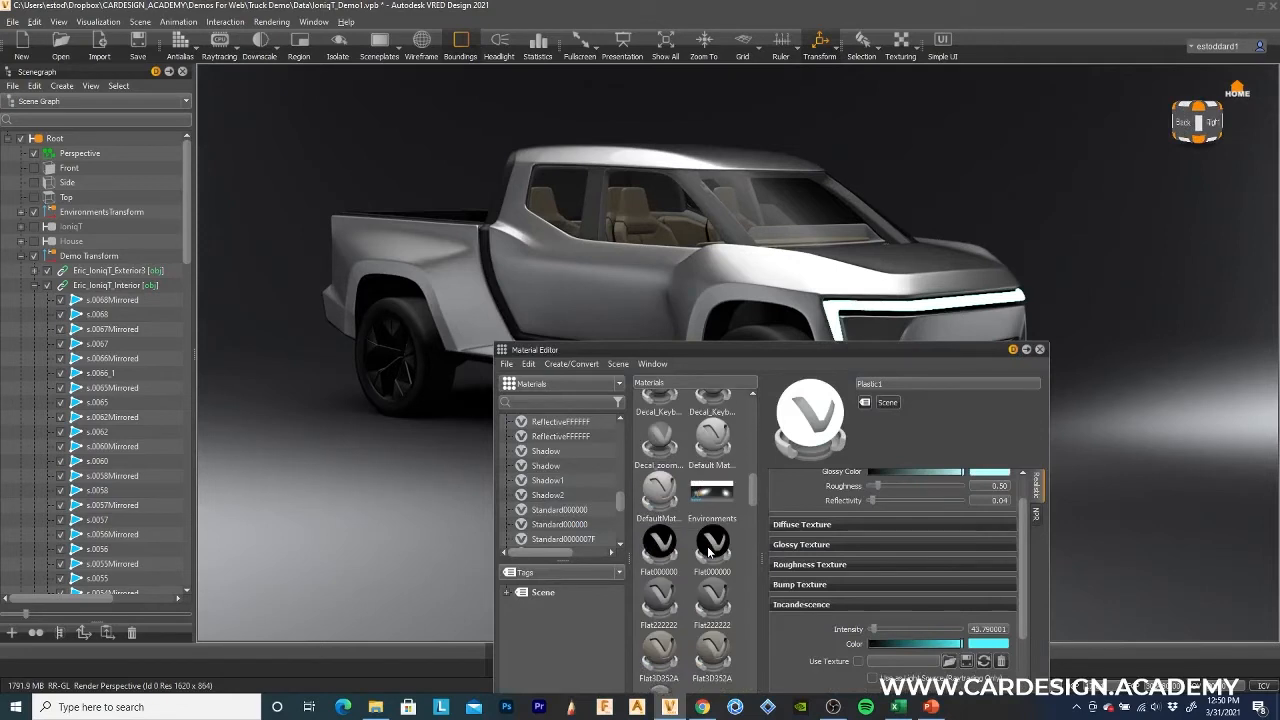
scroll(708, 550, down, 3)
drag(660, 537, 752, 204)
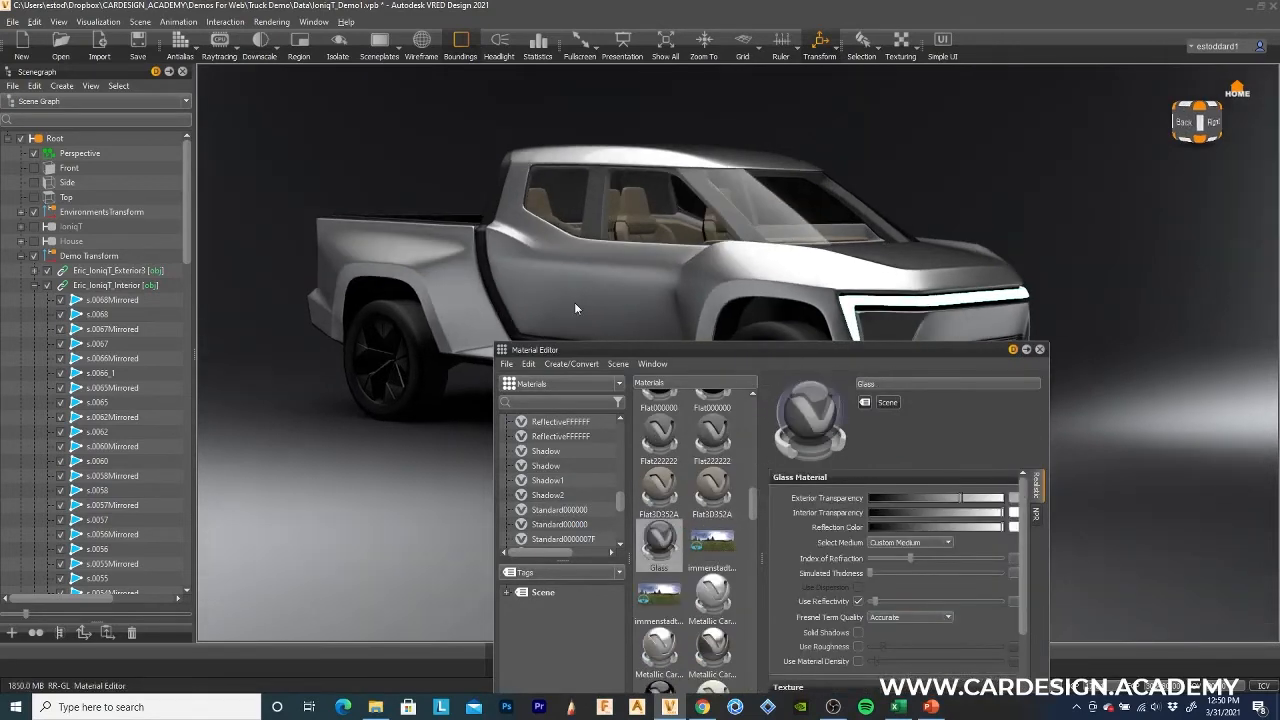
drag(574, 303, 396, 328)
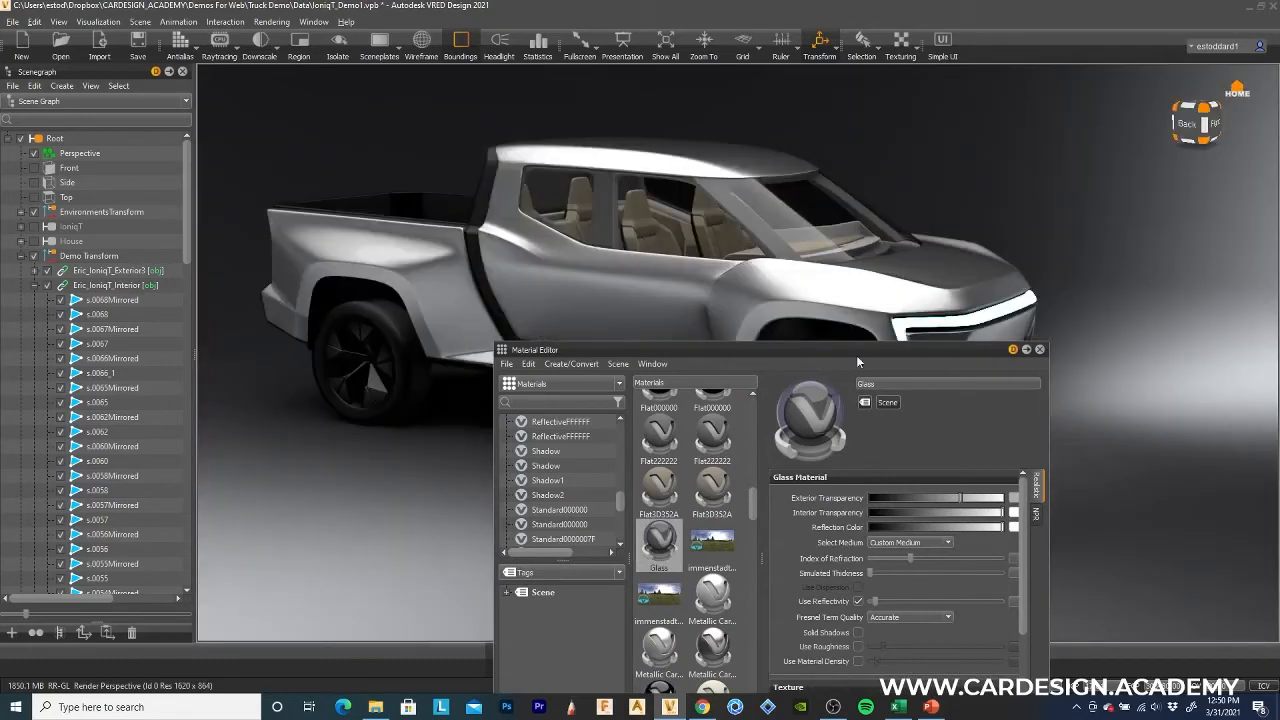
Collapse the Eric_IoniqT_Interior node and make the Eric_IoniqT_Cutlines node visible.
drag(802, 359, 905, 507)
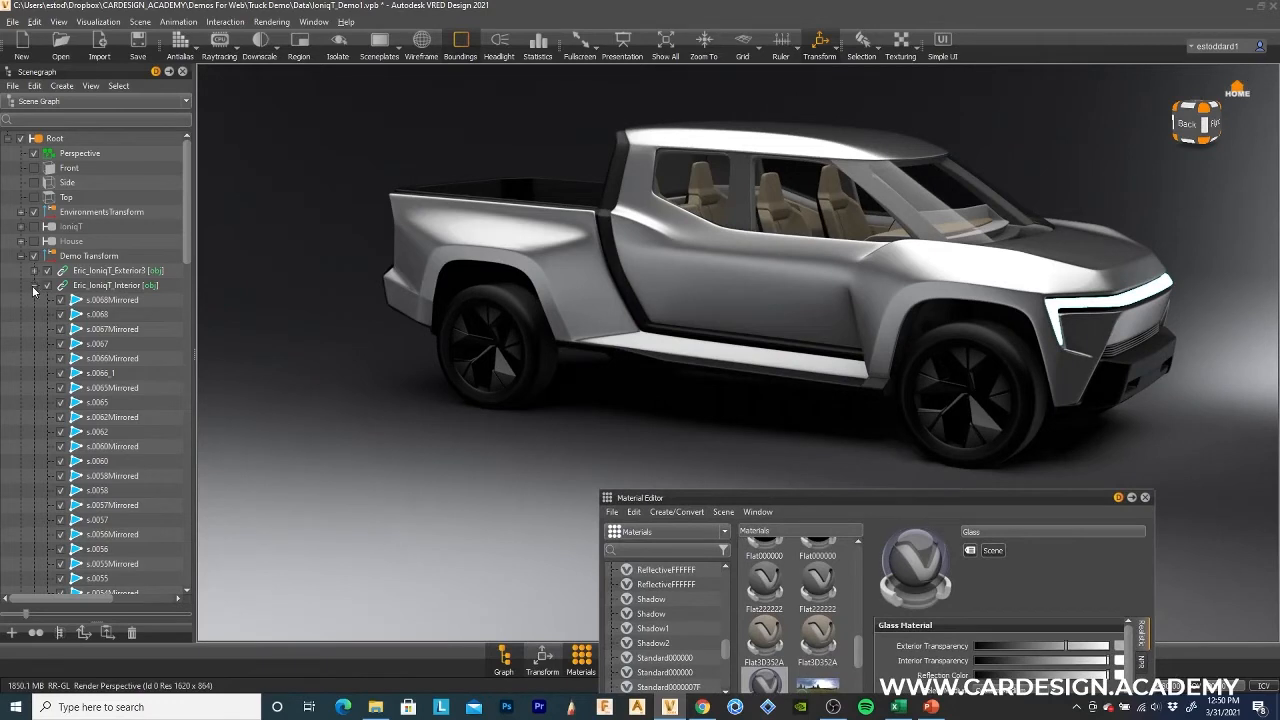
click(34, 286)
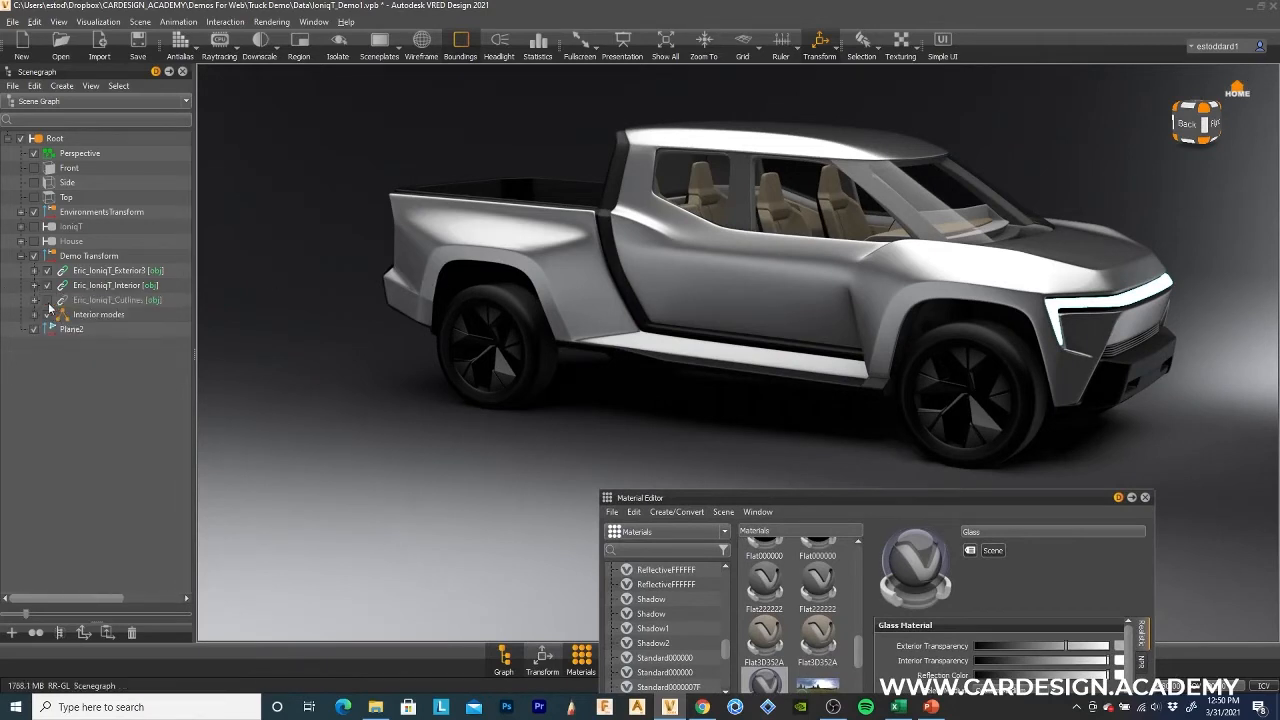
click(47, 301)
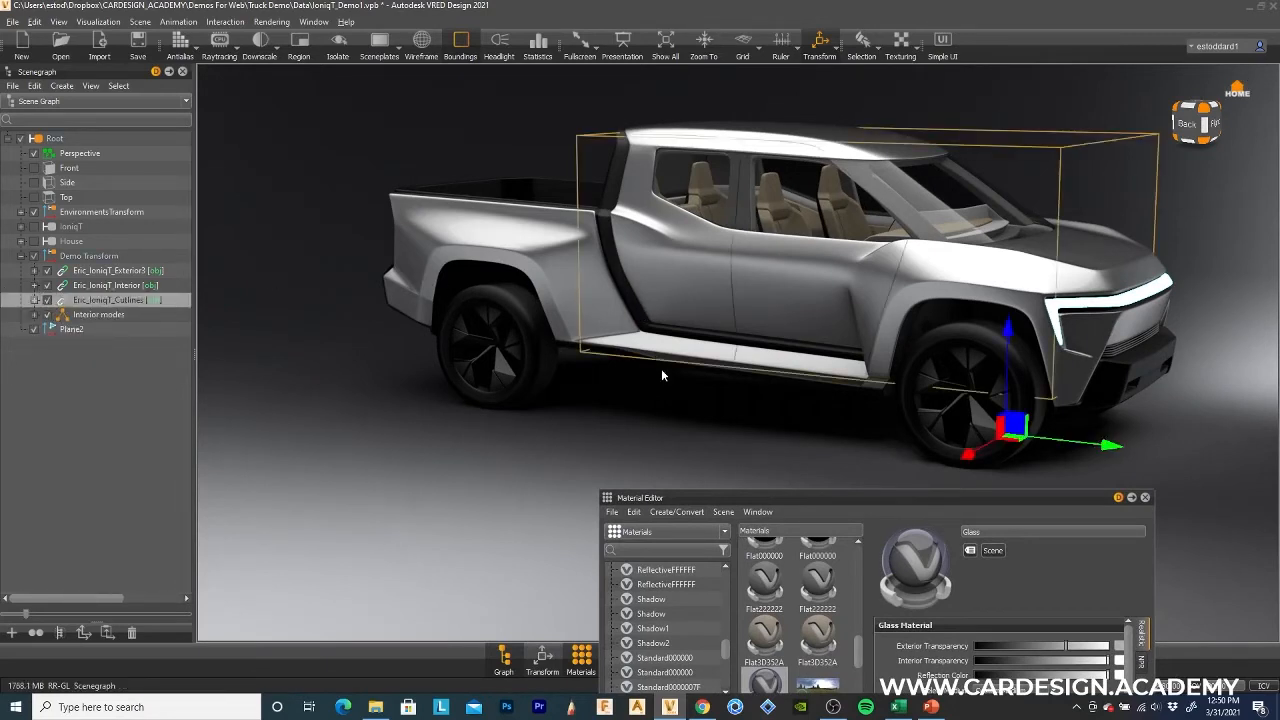
Deselect the cutlines node and examine the cut lines along the truck's doors and rocker panel.
drag(589, 410, 831, 392)
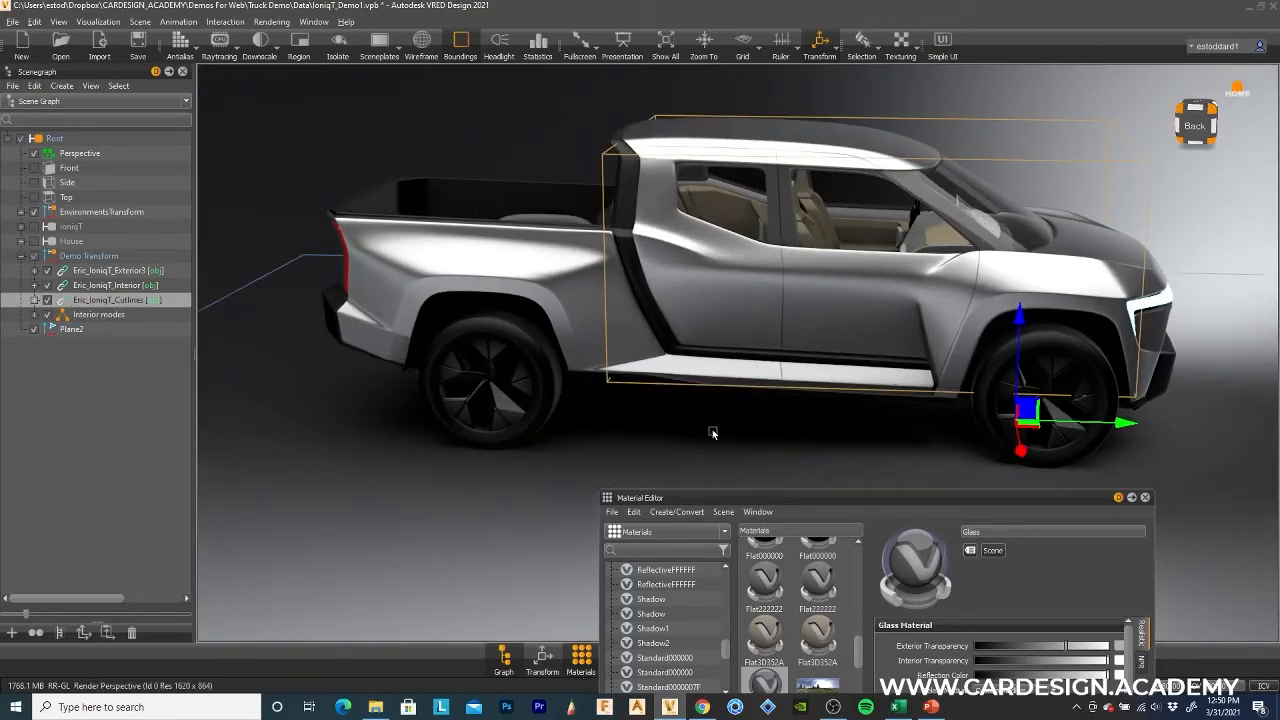
click(822, 404)
scroll(821, 406, up, 5)
scroll(866, 270, up, 3)
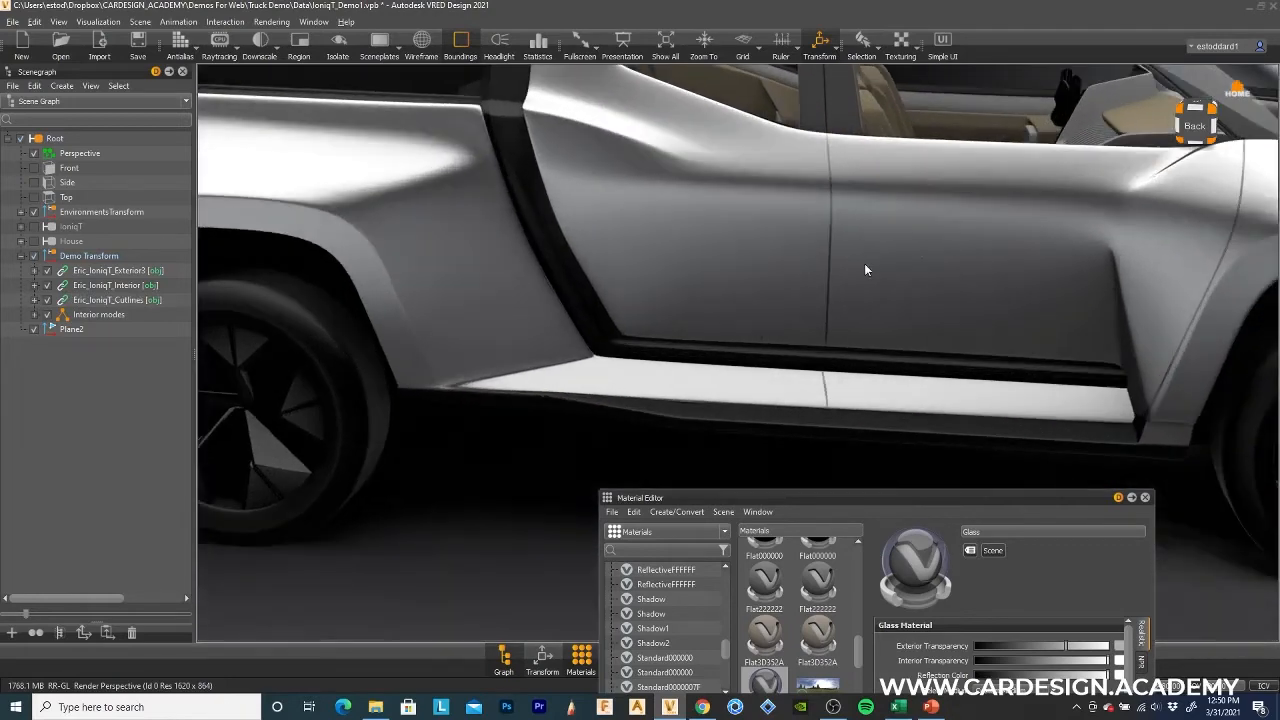
drag(946, 251, 765, 390)
drag(650, 290, 710, 393)
drag(809, 180, 791, 259)
Examine the roof and upper door frame cut lines up close above the side windows.
scroll(760, 270, up, 3)
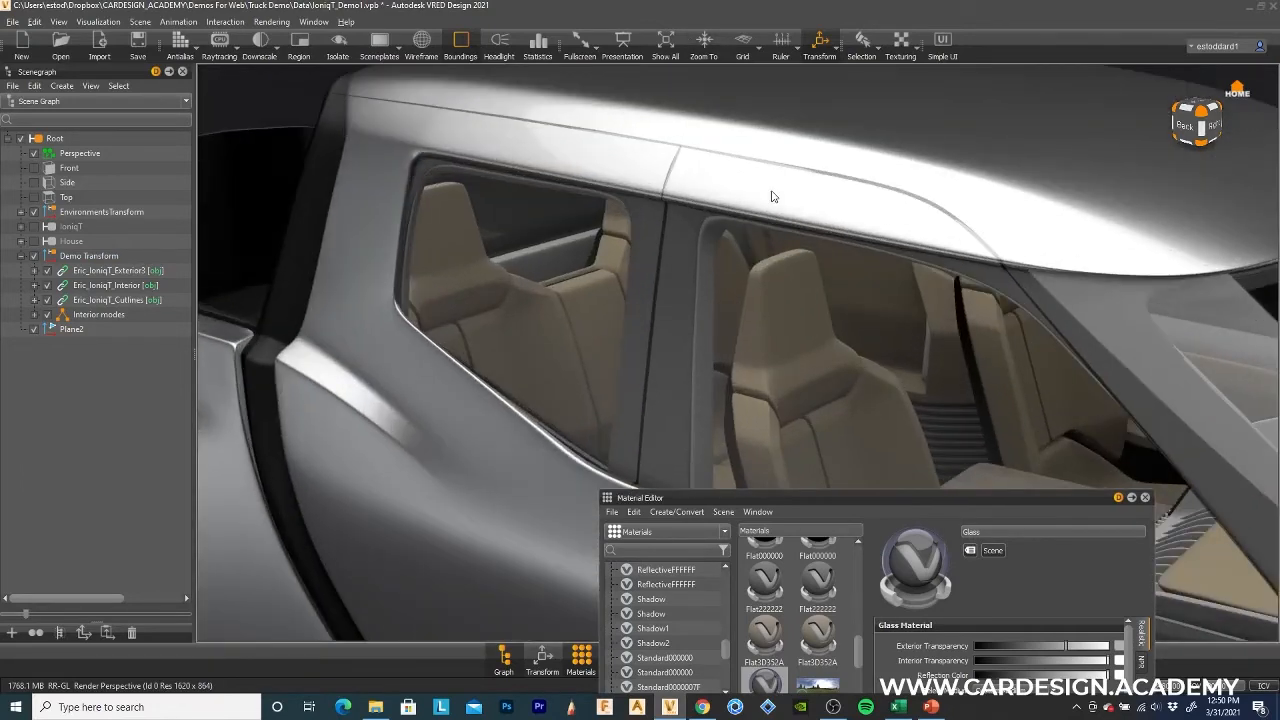
scroll(770, 187, up, 3)
scroll(760, 200, up, 5)
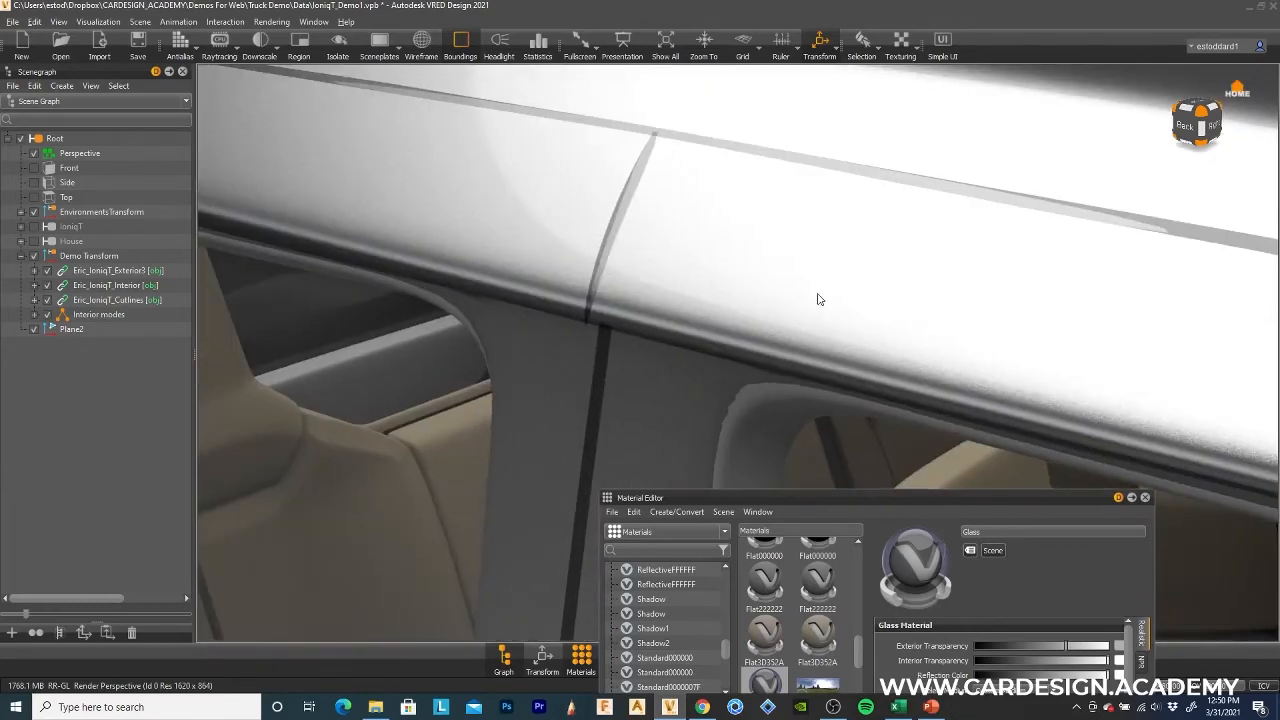
drag(818, 294, 802, 292)
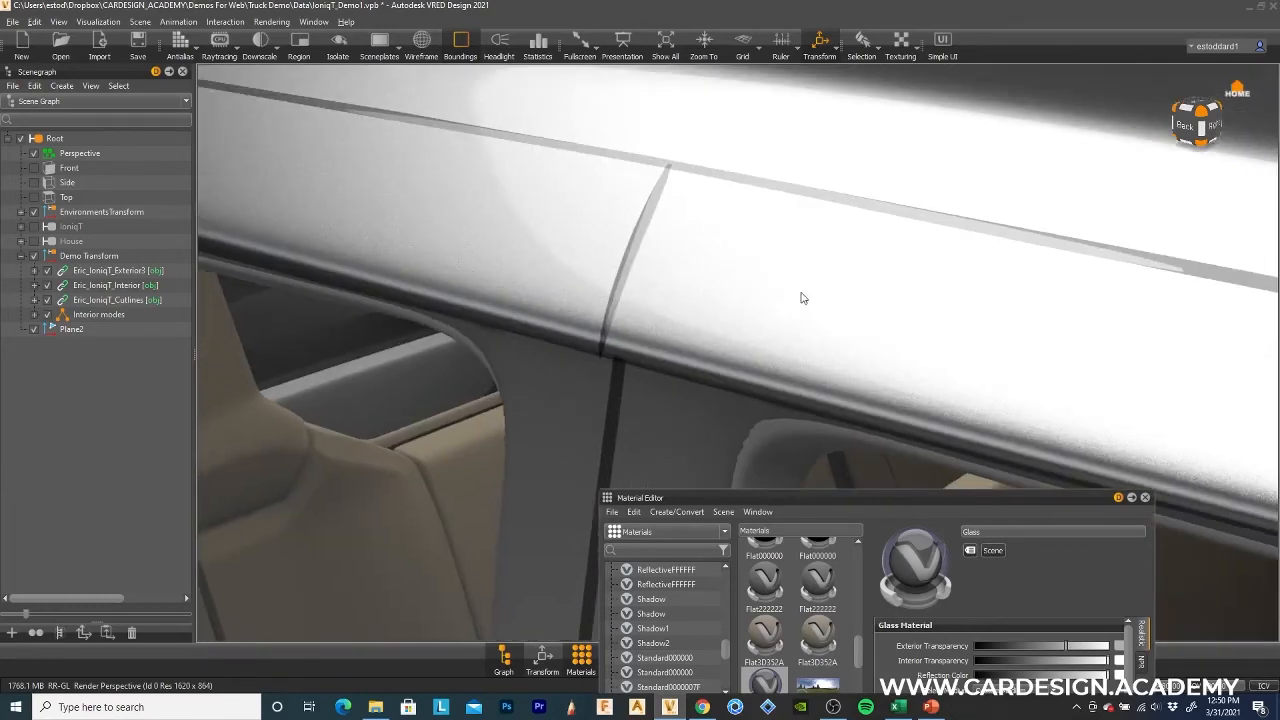
scroll(697, 234, up, 2)
middle_drag(676, 190, 779, 338)
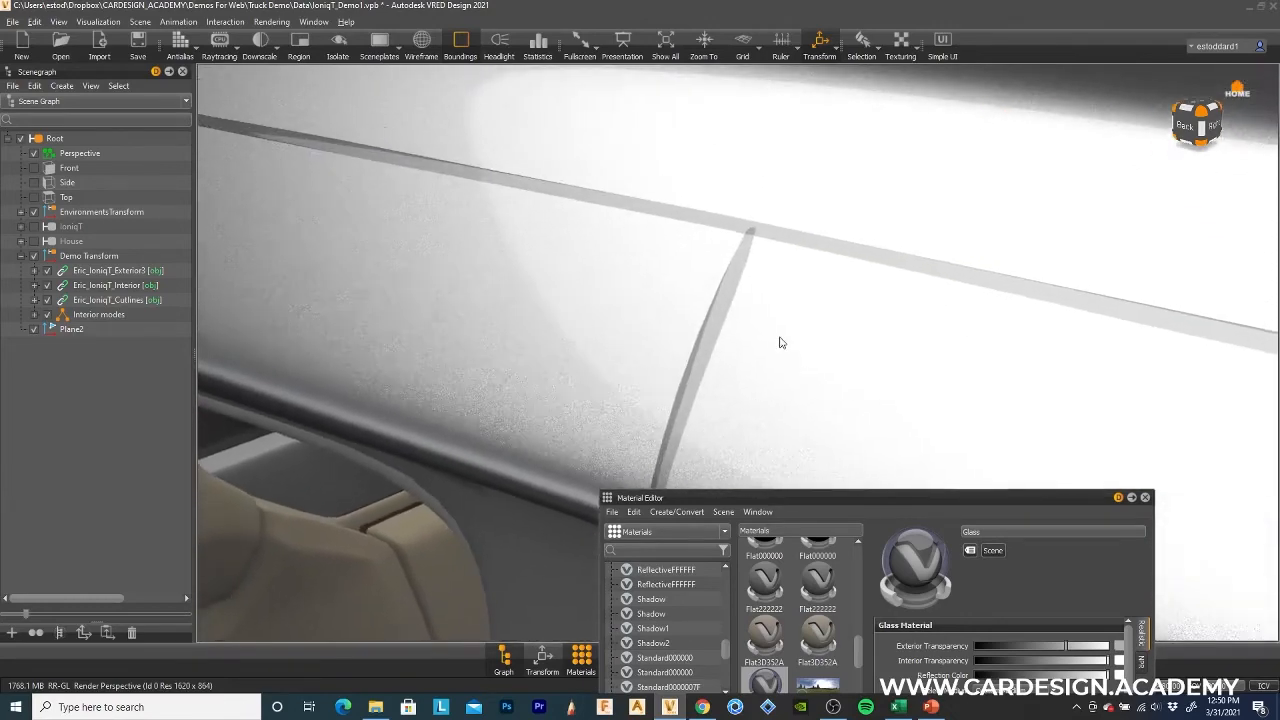
mouse_move(779, 338)
mouse_down()
mouse_move(829, 269)
mouse_move(943, 249)
mouse_move(967, 60)
mouse_move(691, 98)
mouse_move(874, 177)
mouse_move(820, 166)
mouse_move(829, 206)
mouse_move(813, 368)
mouse_move(797, 331)
mouse_up()
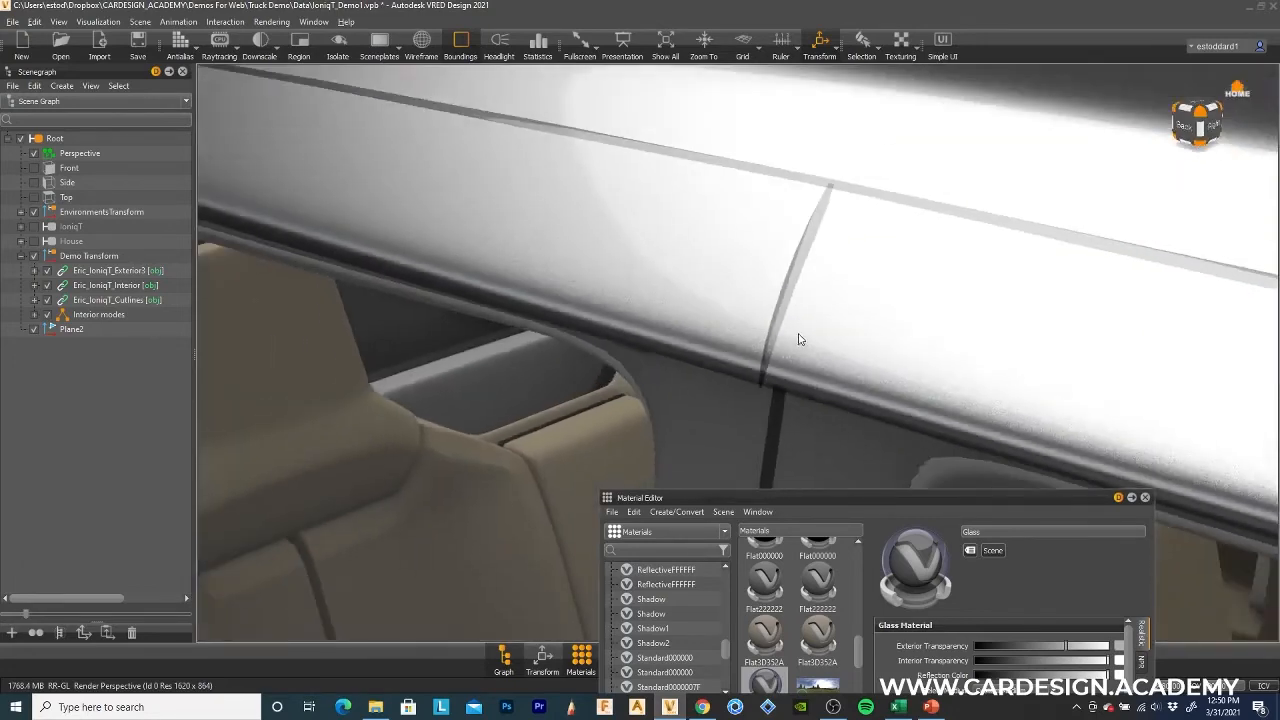
scroll(791, 329, down, 8)
scroll(795, 290, up, 5)
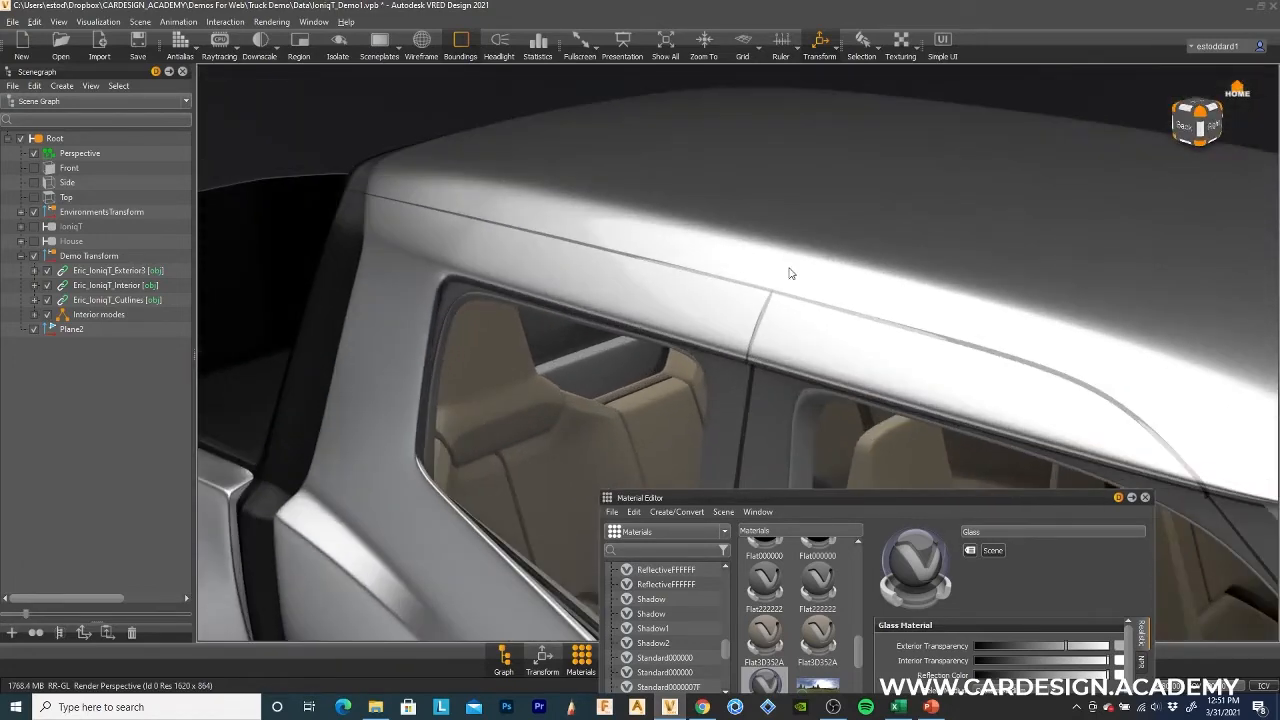
scroll(855, 370, down, 4)
middle_drag(820, 328, 711, 240)
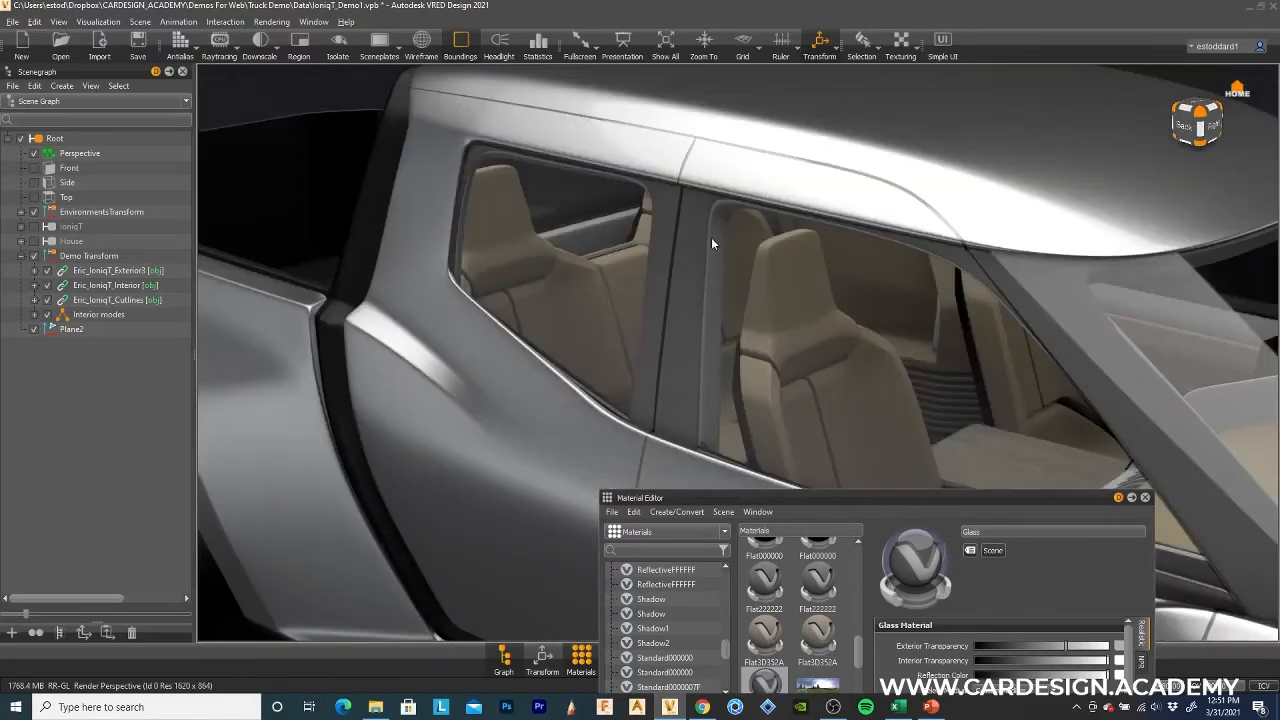
Review the whole truck exterior from the front, side and rear, moving the Material Editor out of the way.
scroll(711, 240, down, 2)
drag(988, 498, 700, 470)
scroll(763, 346, down, 3)
middle_drag(784, 326, 730, 266)
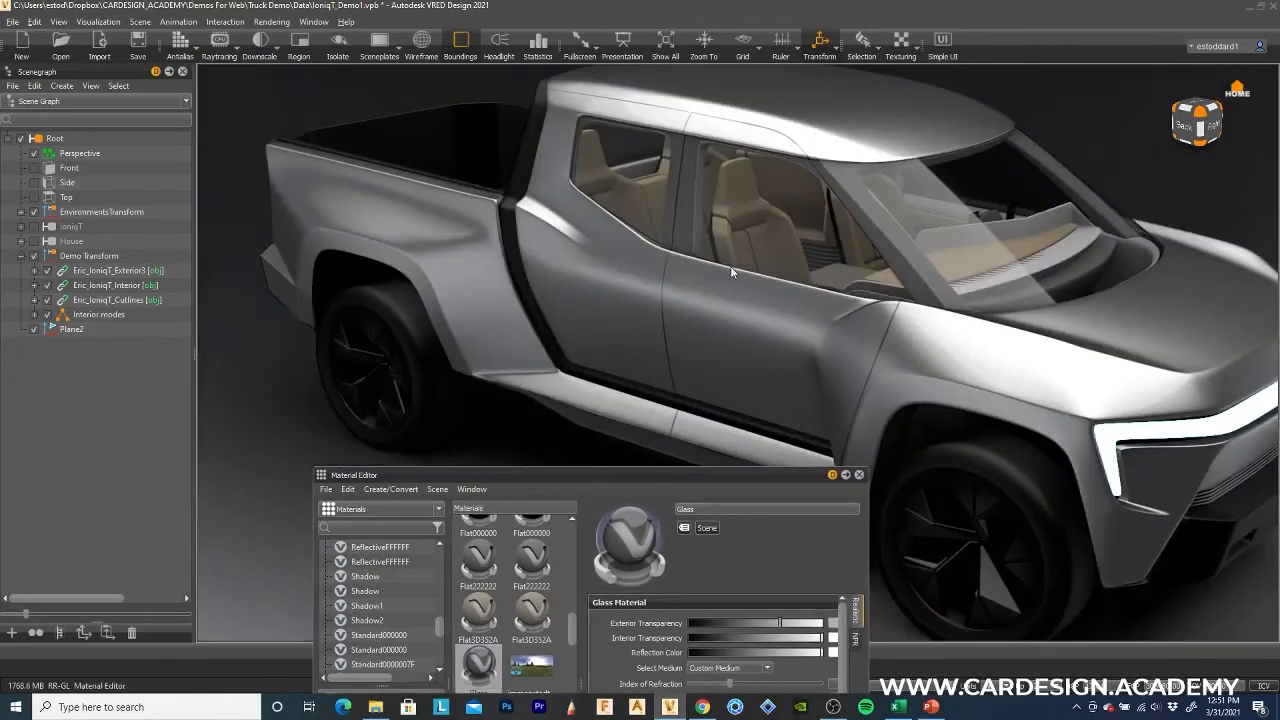
scroll(730, 266, down, 1)
drag(681, 288, 739, 393)
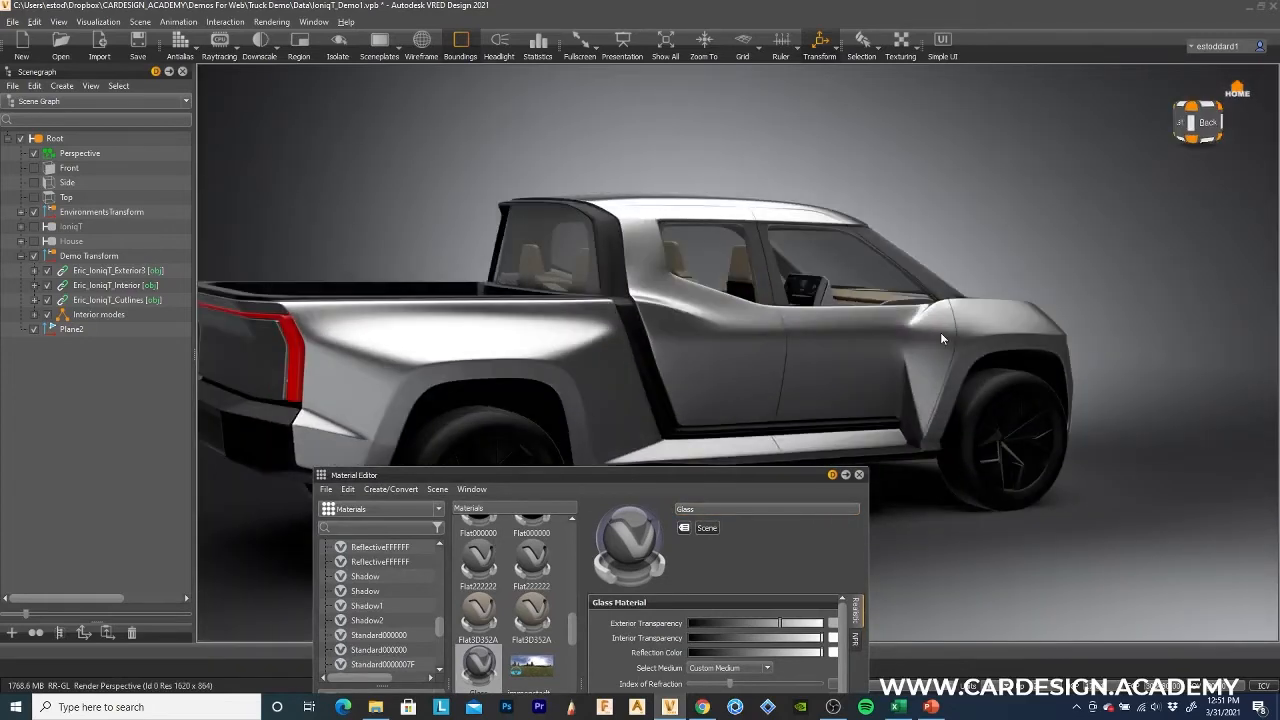
drag(940, 332, 609, 300)
drag(508, 297, 1219, 406)
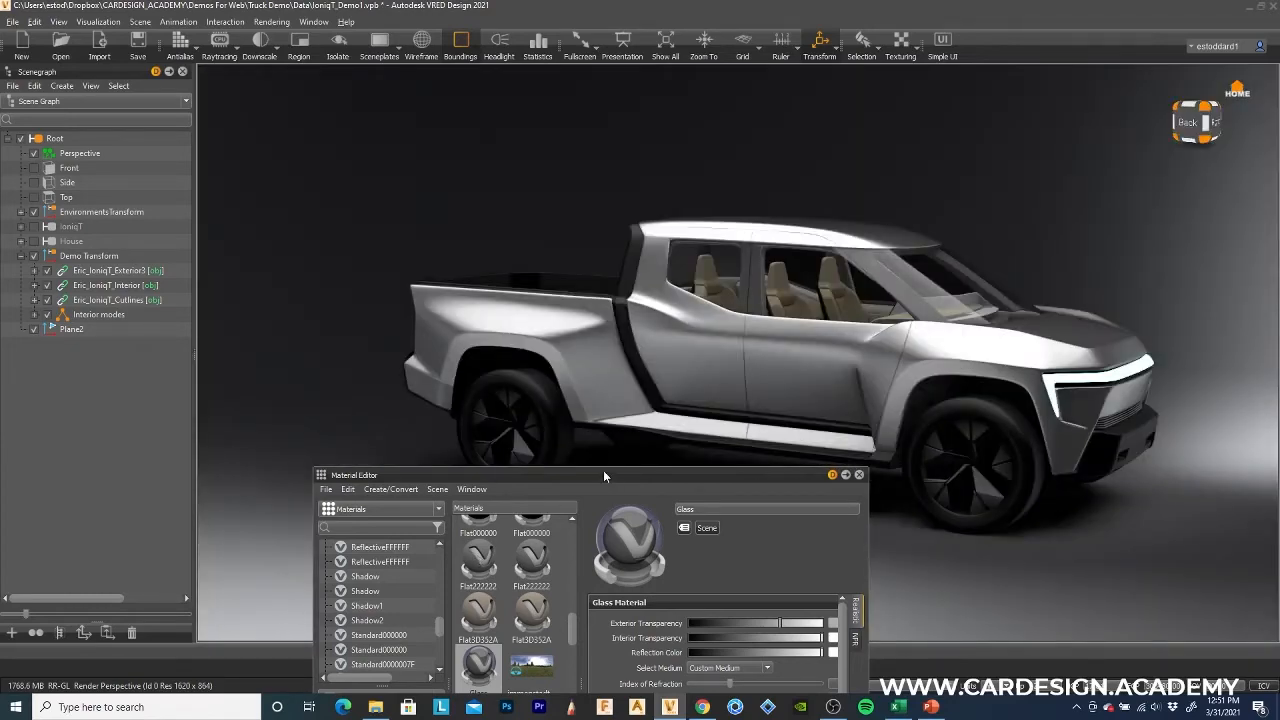
drag(603, 470, 622, 378)
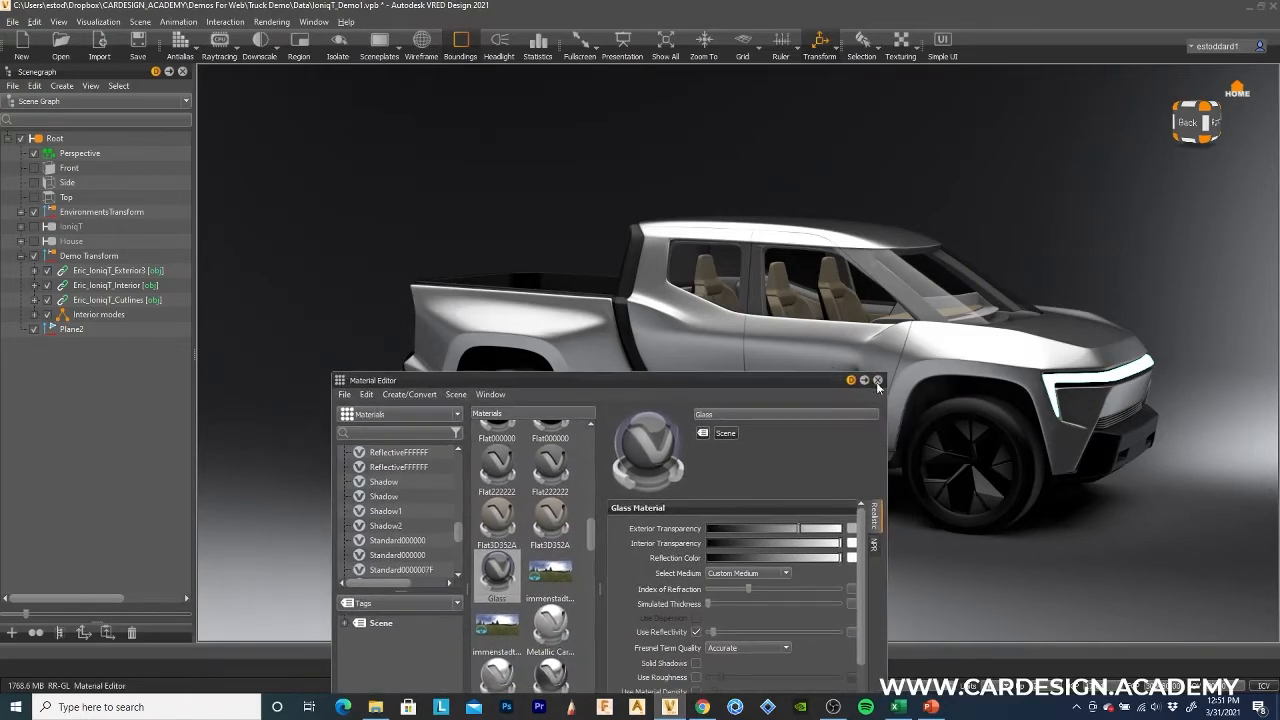
drag(761, 289, 803, 358)
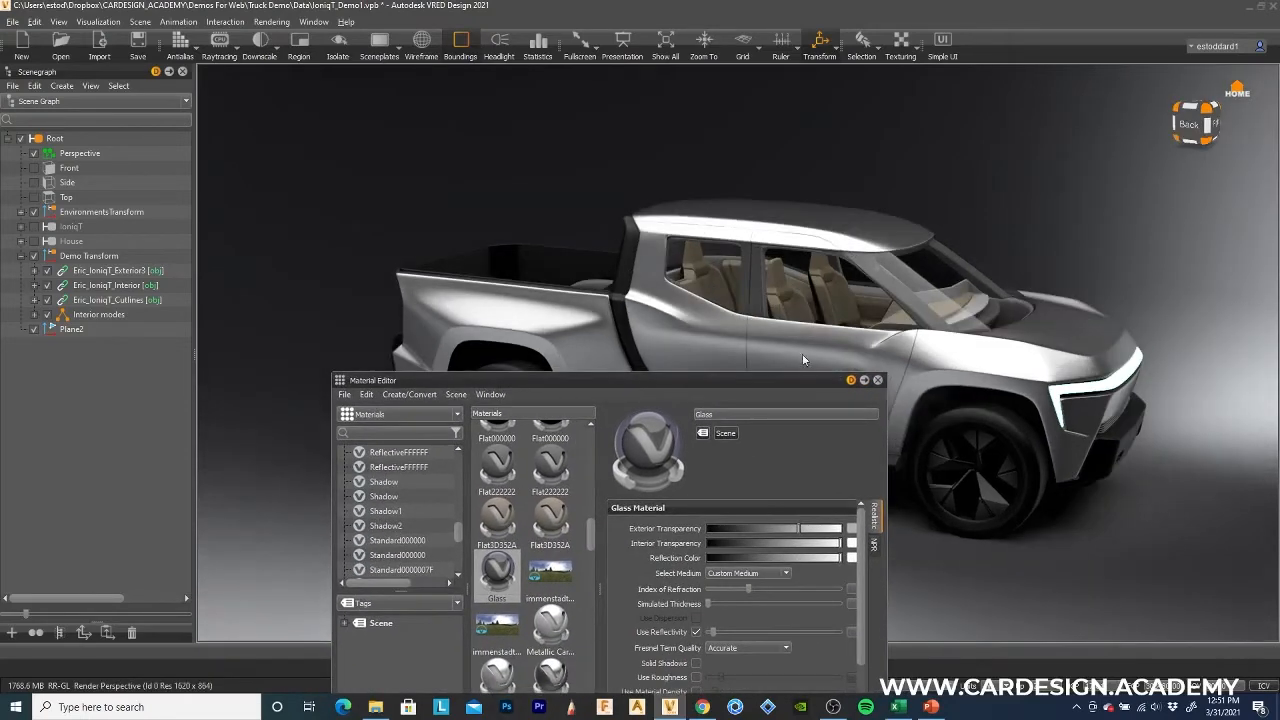
Hide the Eric_IoniqT_Exterior3 and Eric_IoniqT_Cutlines nodes to isolate the truck's interior.
click(46, 271)
drag(516, 238, 490, 300)
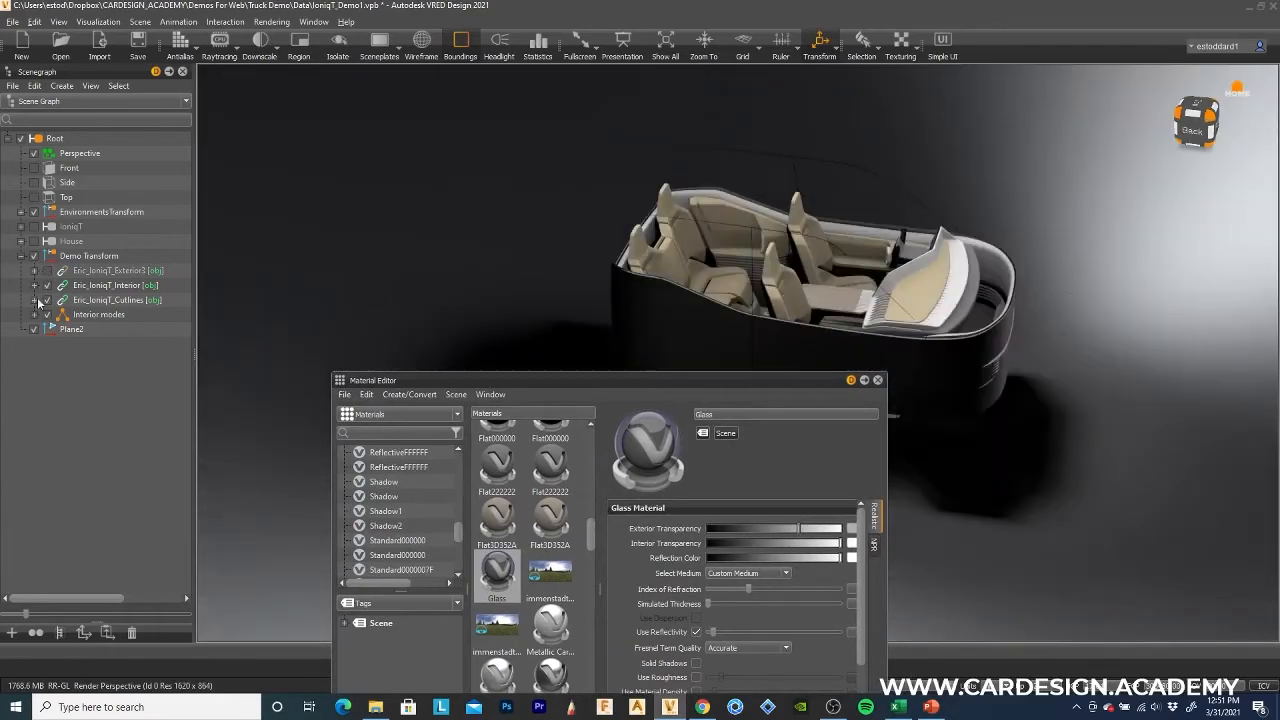
click(47, 300)
drag(769, 254, 852, 244)
scroll(852, 237, up, 3)
alt+middle_drag(848, 189, 849, 244)
scroll(849, 244, down, 2)
alt+middle_drag(855, 160, 858, 255)
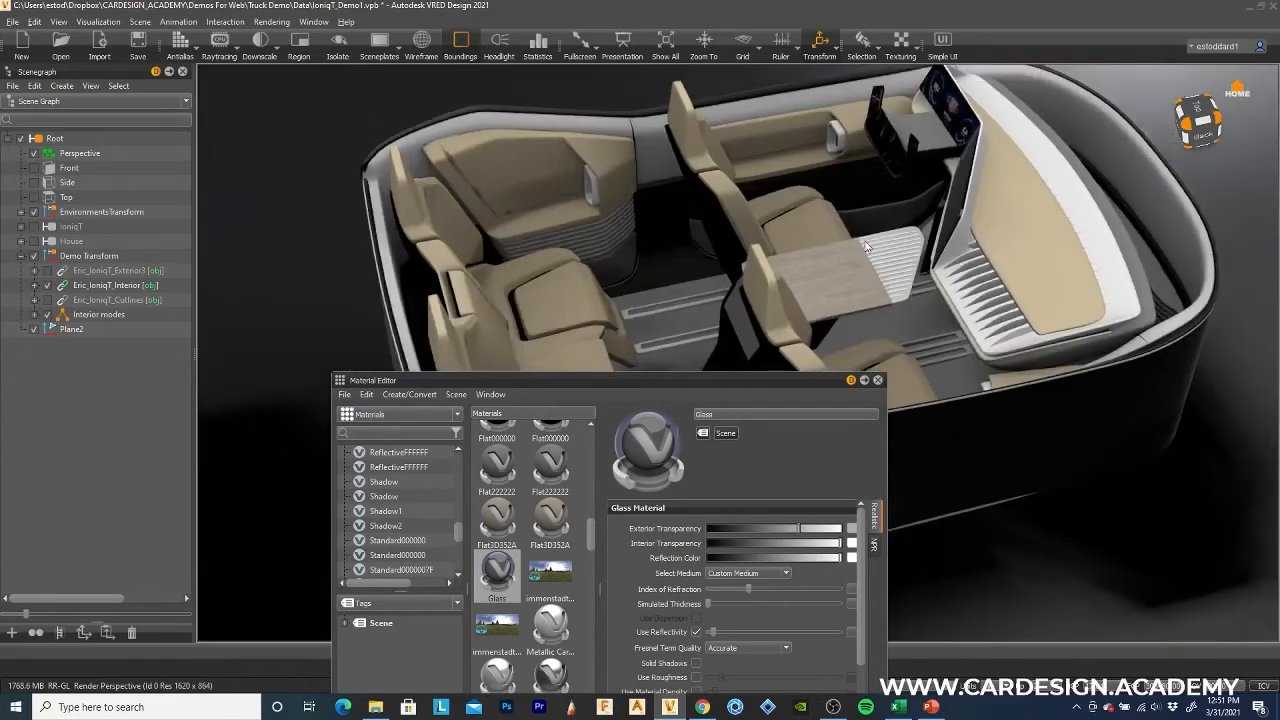
scroll(858, 255, up, 3)
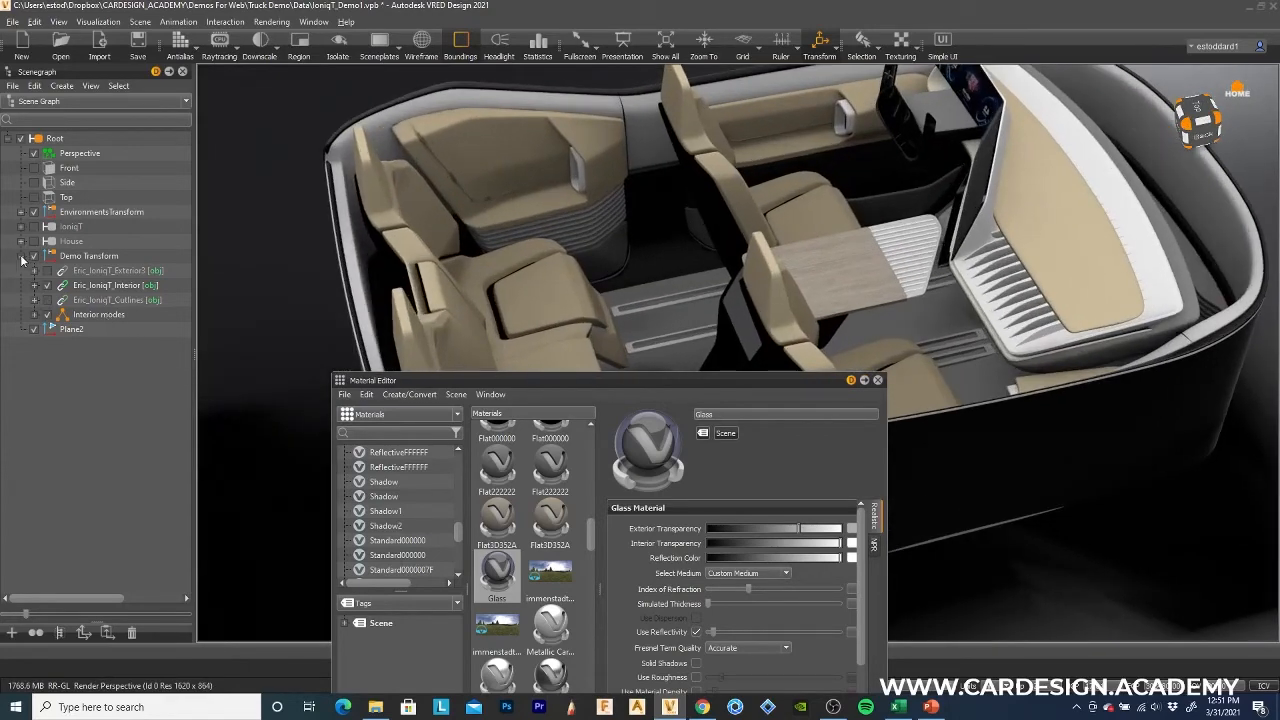
Apply the brown Plastic5 material to the seats, door panels and dashboard pad.
drag(573, 234, 550, 295)
scroll(532, 615, up, 4)
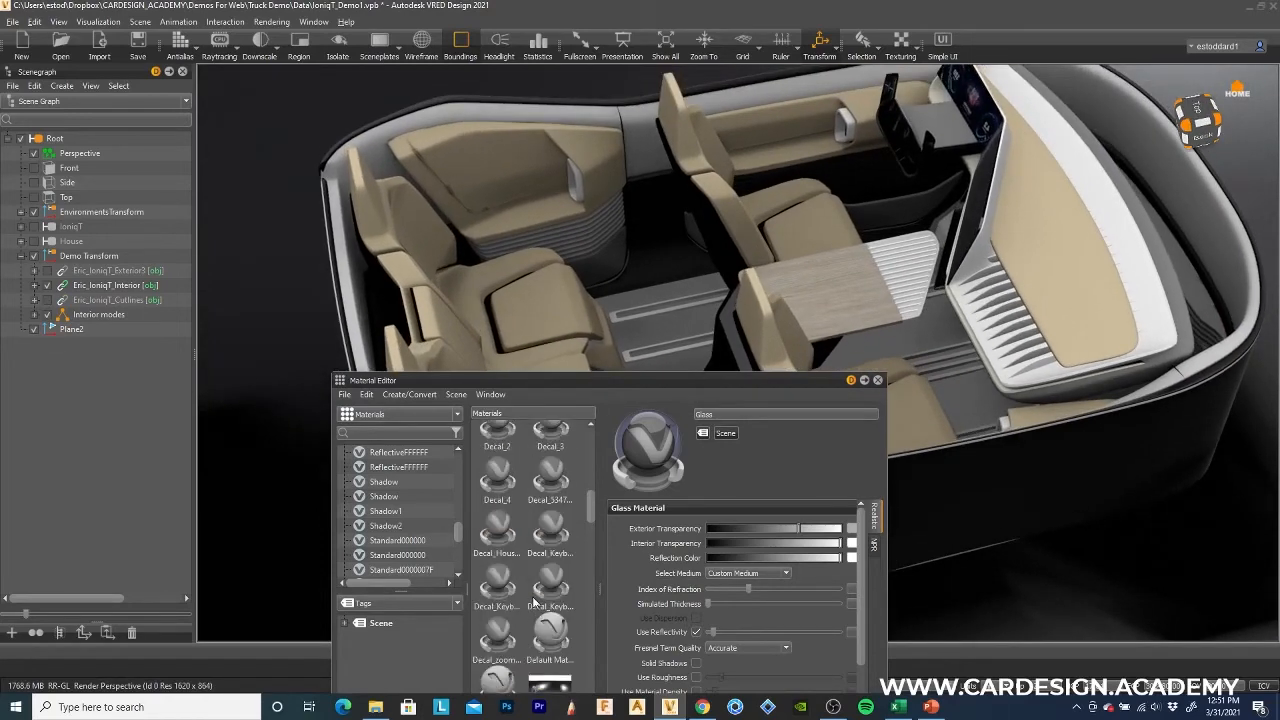
scroll(535, 602, up, 3)
drag(594, 453, 585, 580)
drag(497, 478, 444, 255)
drag(596, 335, 972, 548)
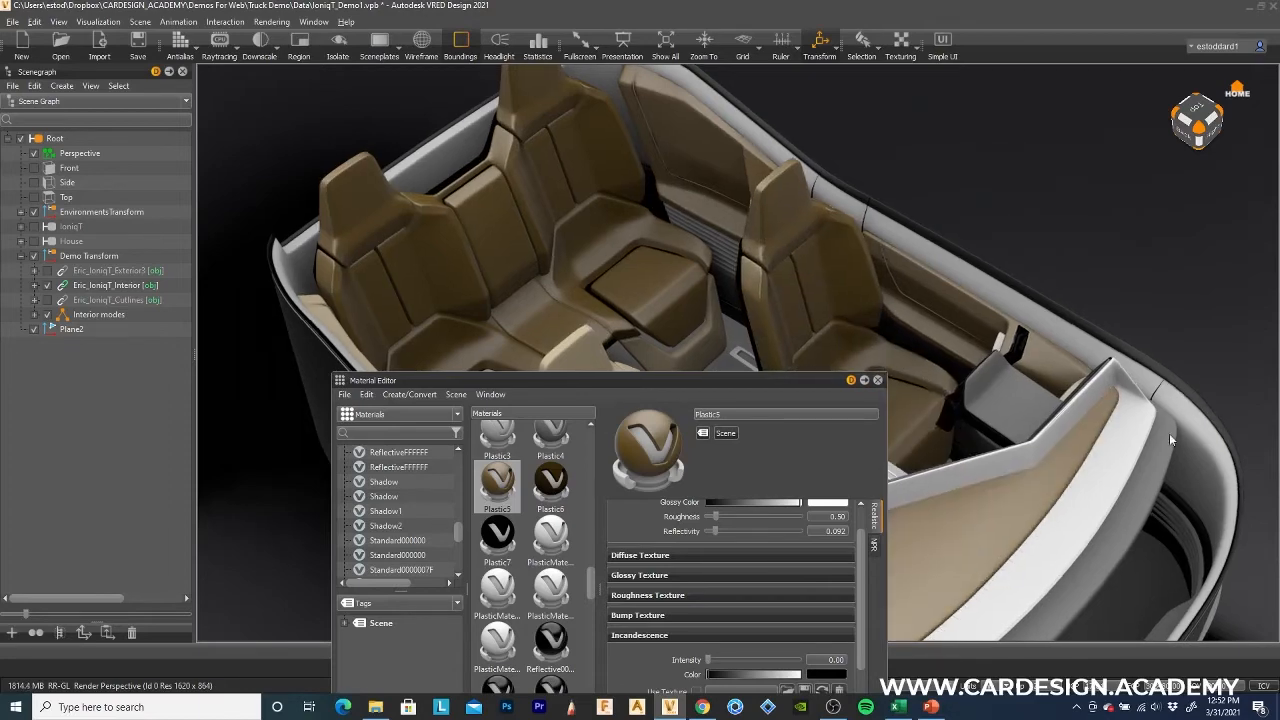
drag(1169, 433, 914, 290)
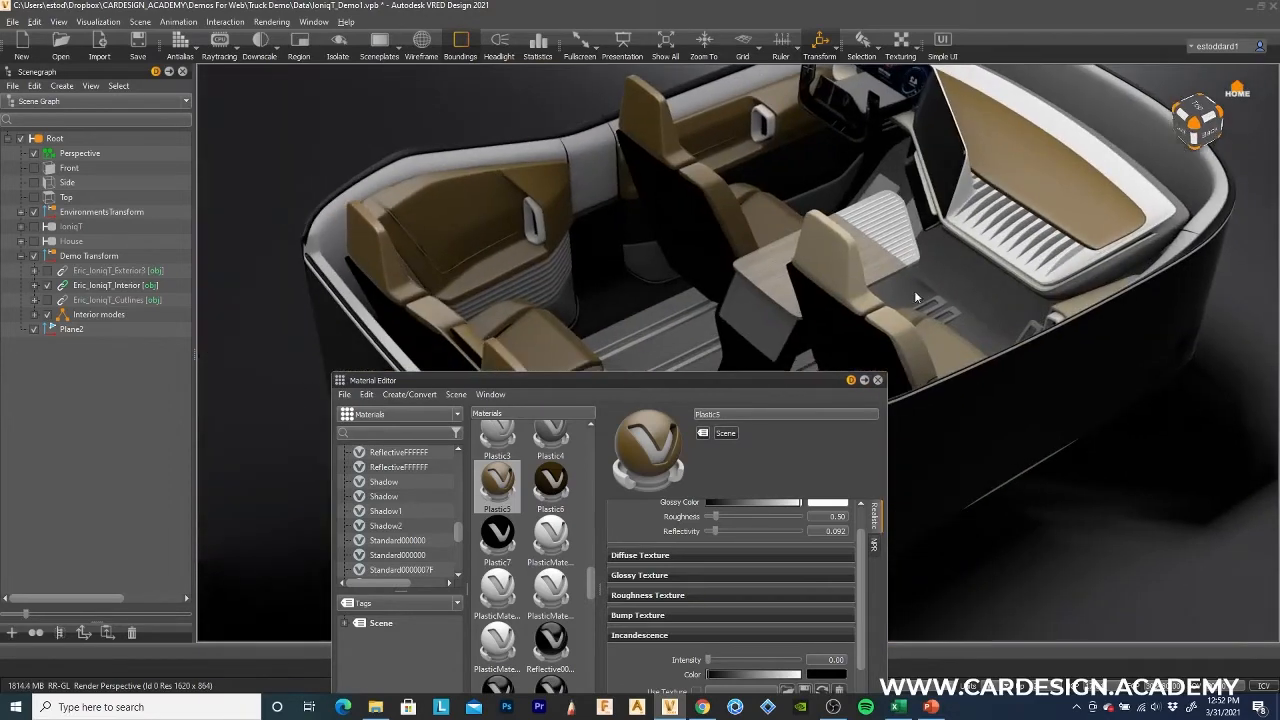
Apply the black Plastic7 material to the cabin floor.
click(498, 535)
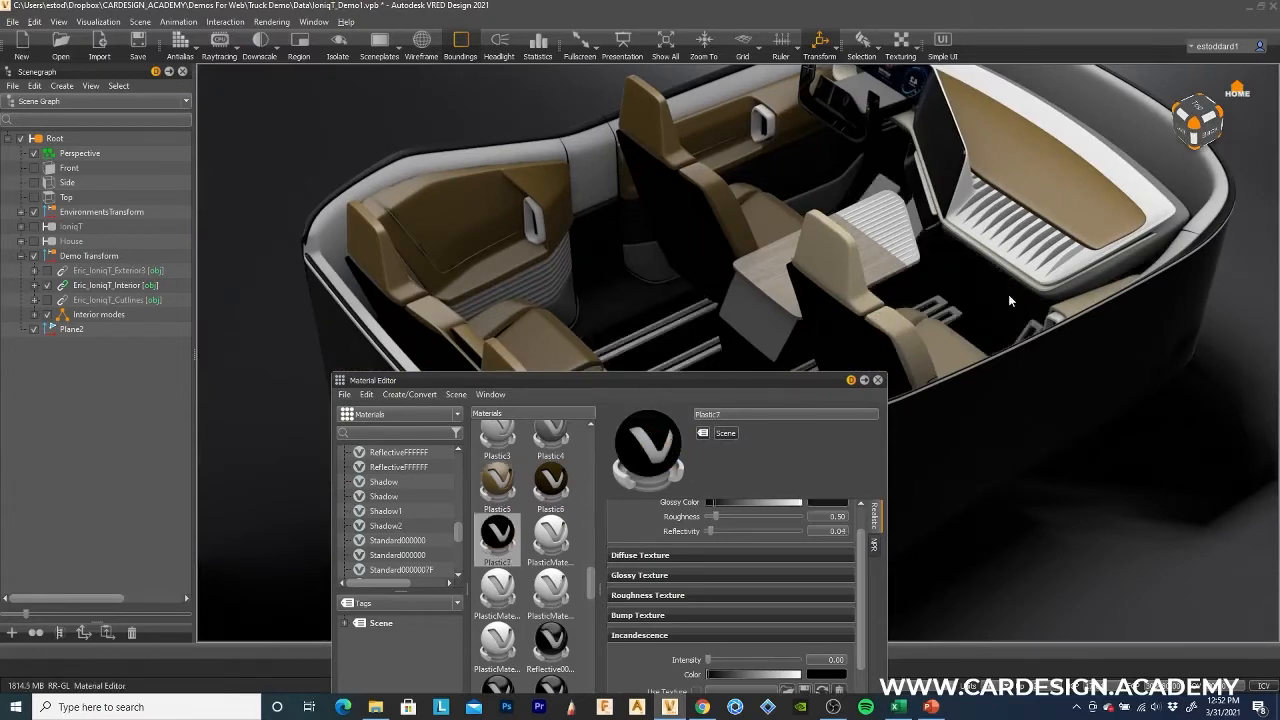
drag(1008, 294, 1005, 470)
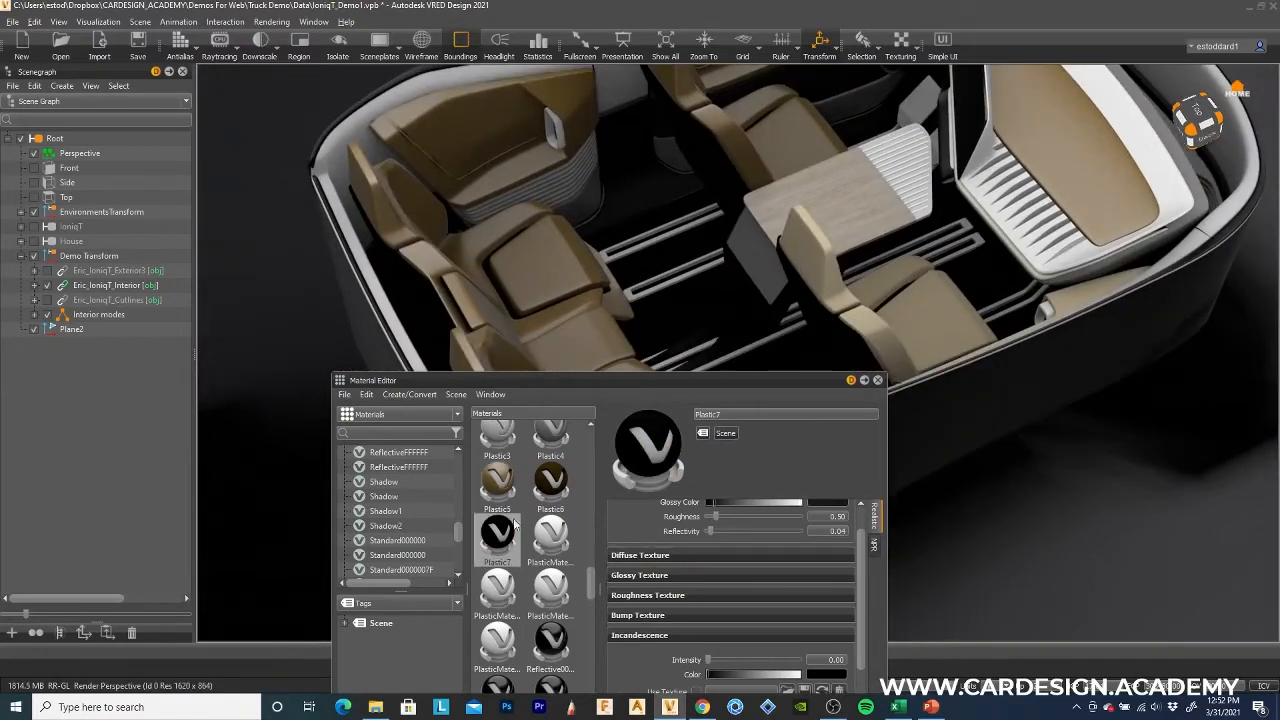
Find the Plastic material in the material list and apply it to the dark cabin floor surfaces.
scroll(498, 520, up, 5)
scroll(498, 520, down, 3)
scroll(561, 595, down, 3)
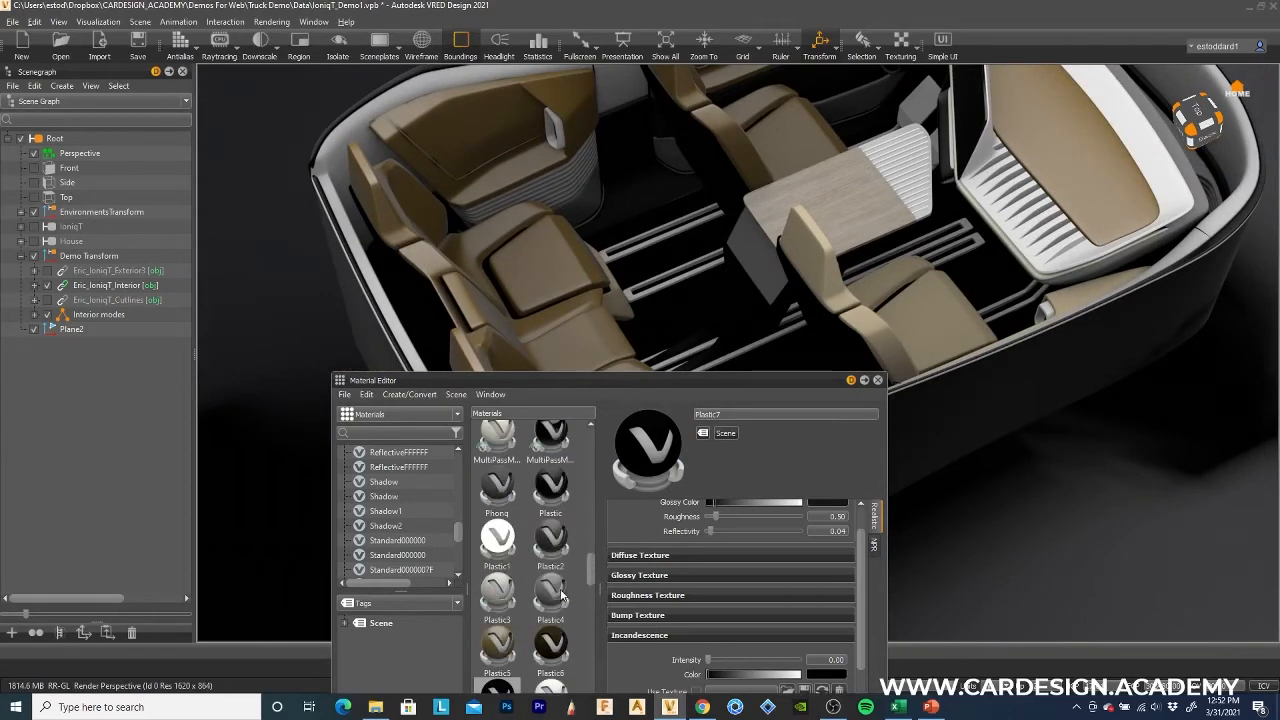
drag(550, 484, 655, 290)
drag(709, 193, 799, 185)
middle_drag(799, 185, 766, 288)
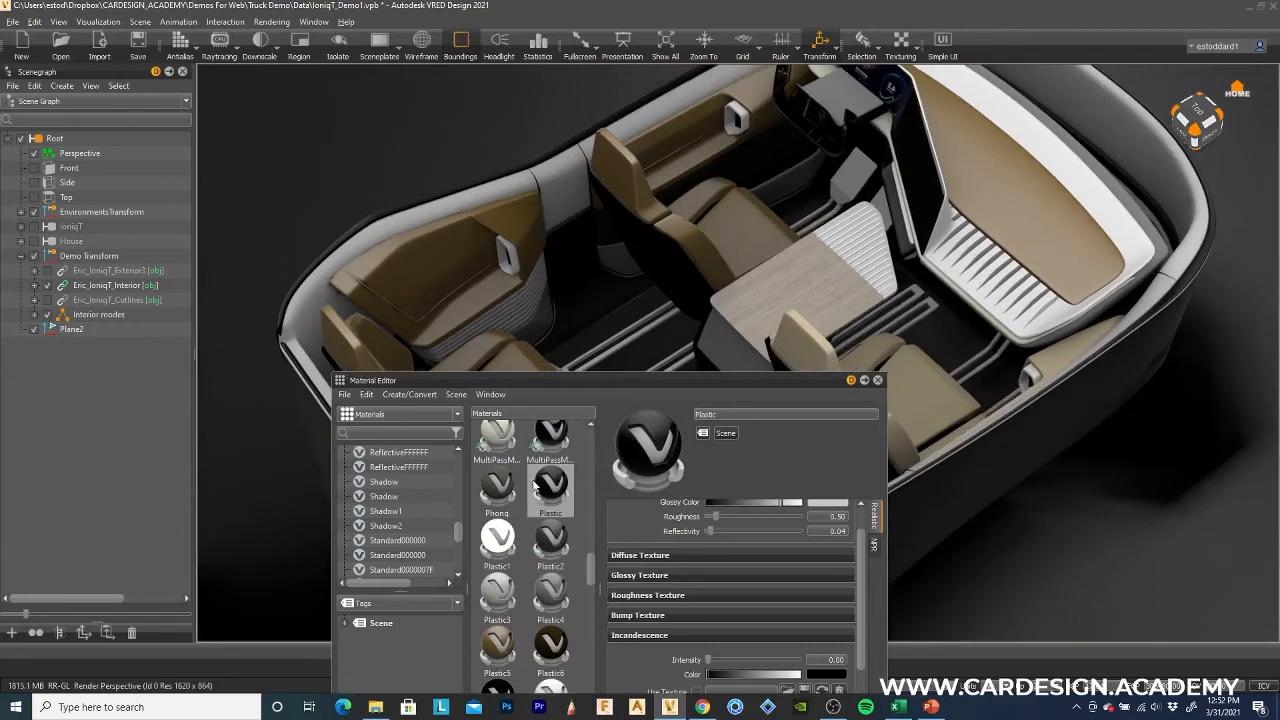
Apply the dark grey Plastic2 material to the cabin's floor and lower side surfaces.
drag(548, 540, 577, 278)
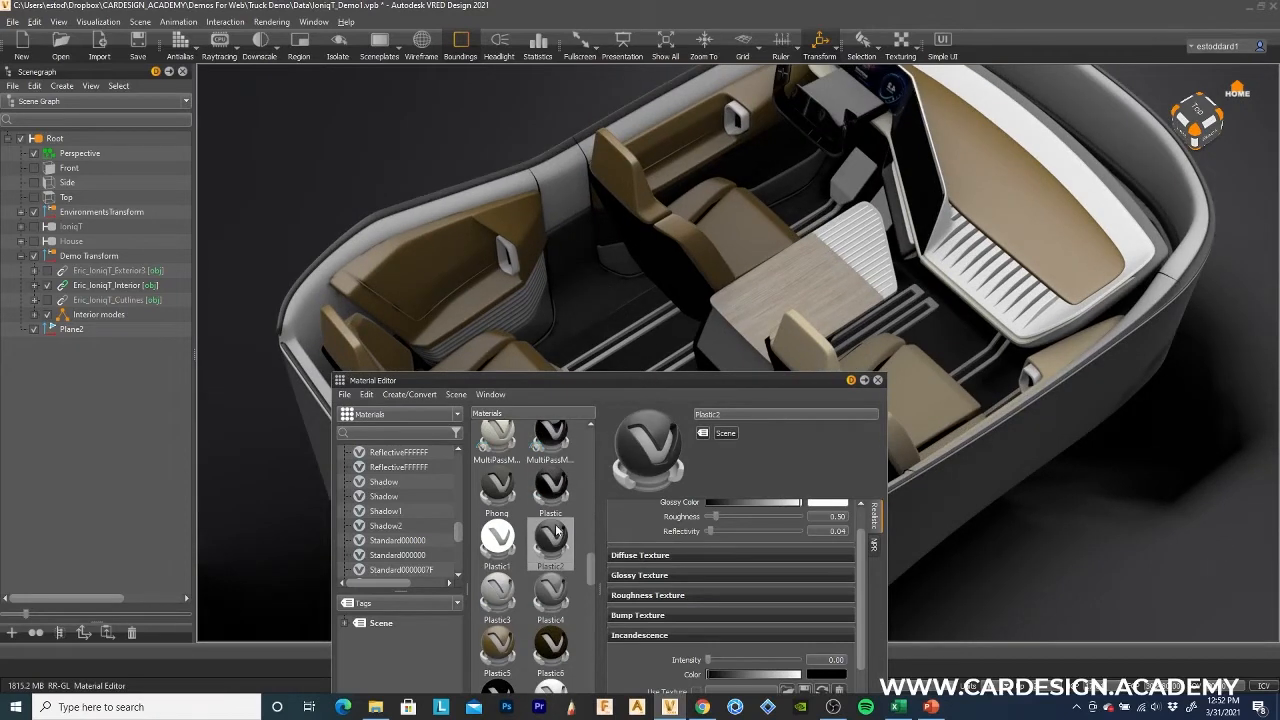
drag(557, 531, 618, 262)
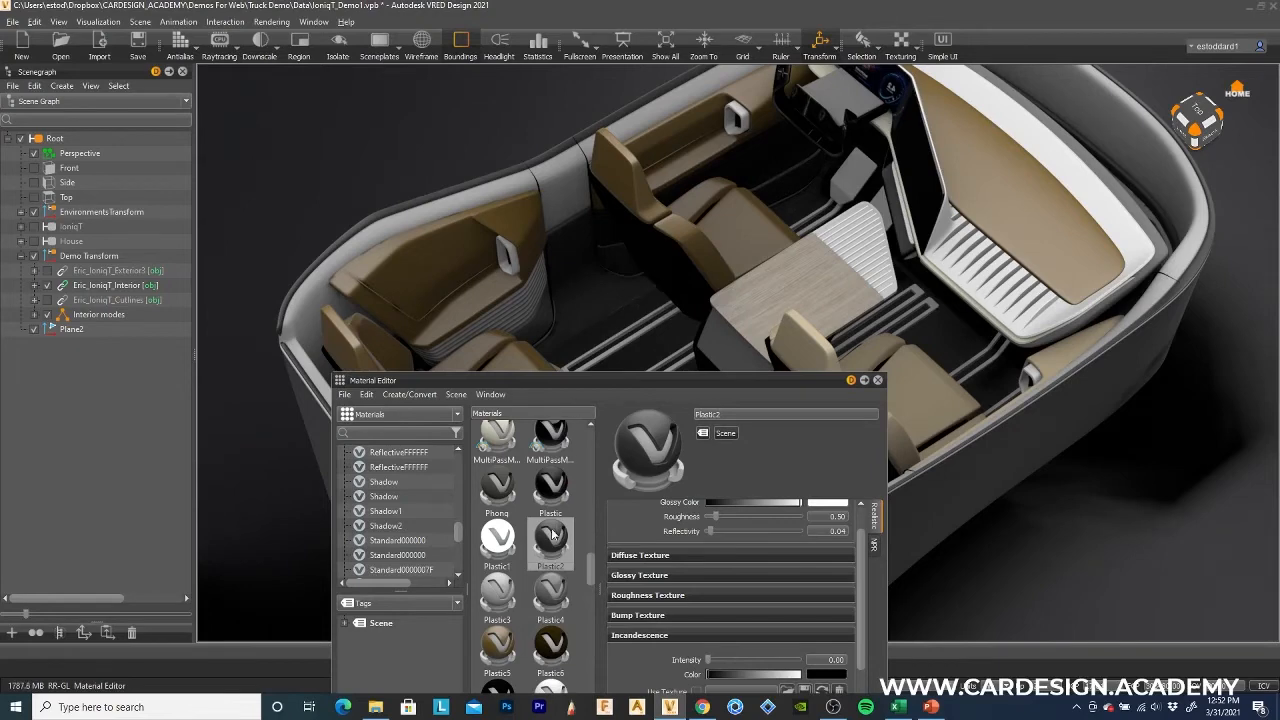
drag(553, 535, 755, 278)
drag(940, 262, 930, 400)
Apply the Brushed Metal1 material to the ribbed trim at the centre table.
scroll(570, 524, up, 10)
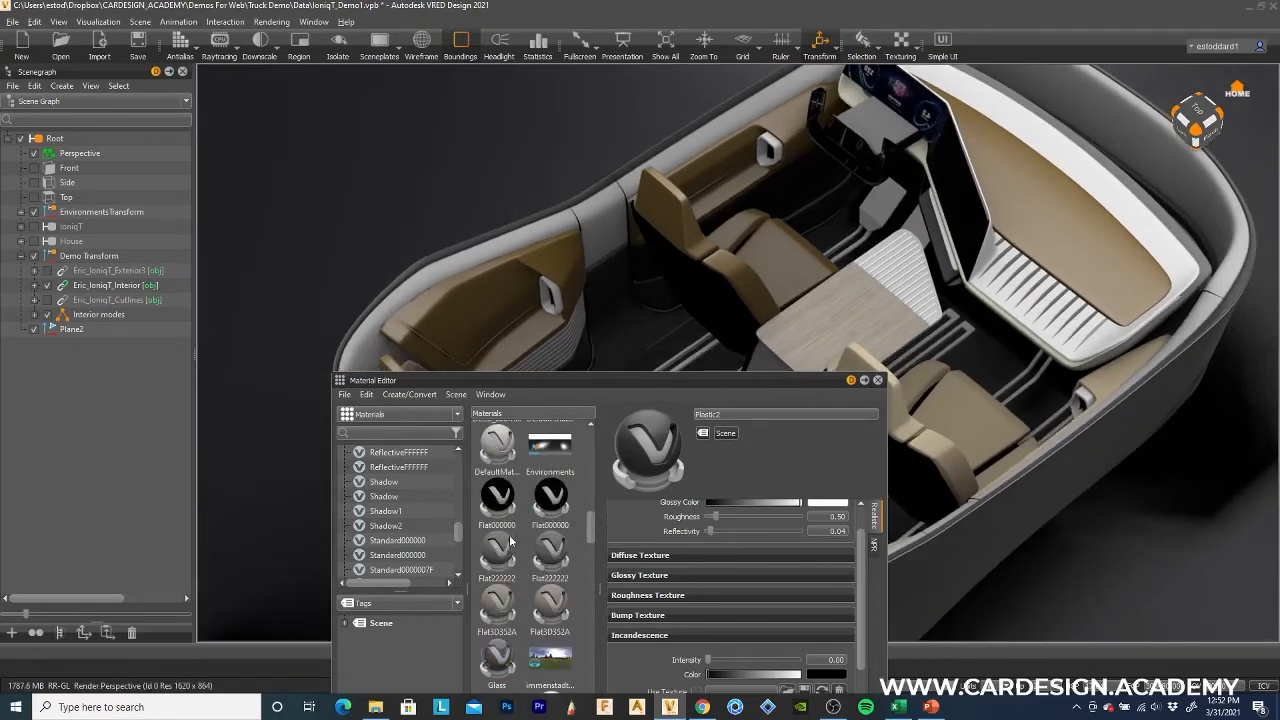
mouse_move(553, 435)
mouse_down()
mouse_move(915, 272)
mouse_move(903, 230)
mouse_move(927, 236)
mouse_move(929, 222)
mouse_up()
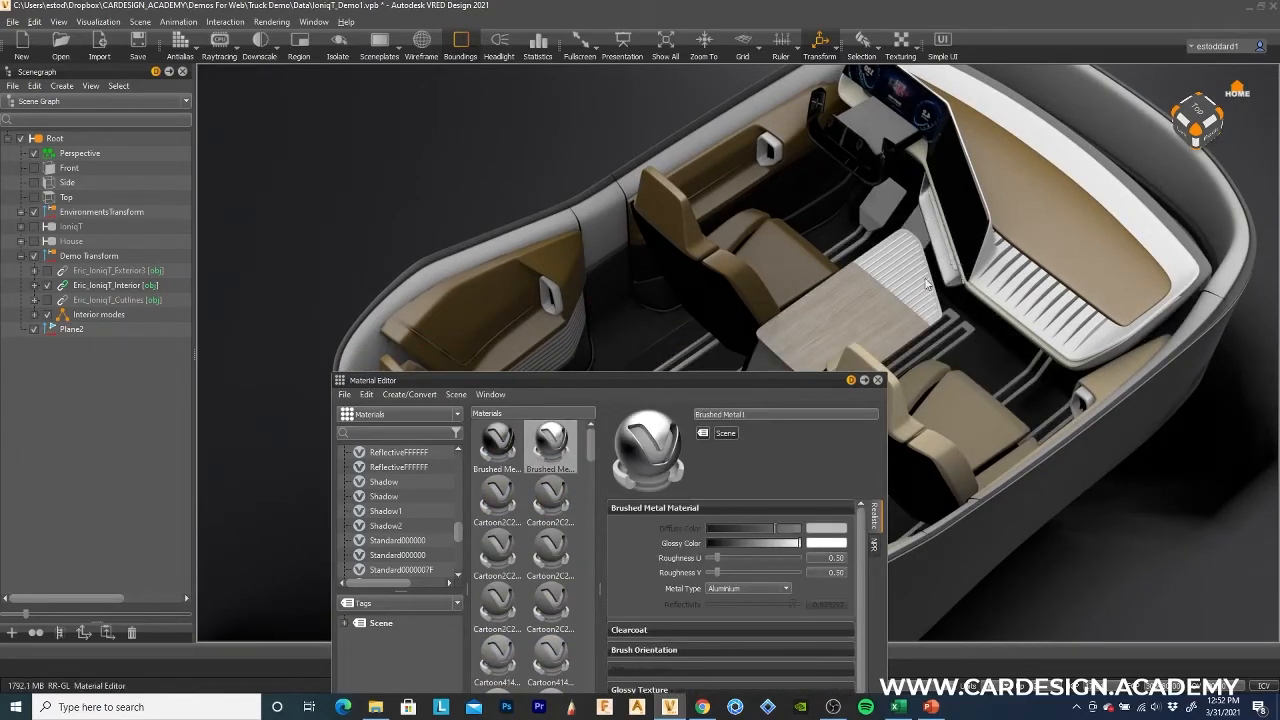
drag(927, 285, 884, 224)
right_drag(905, 220, 920, 184)
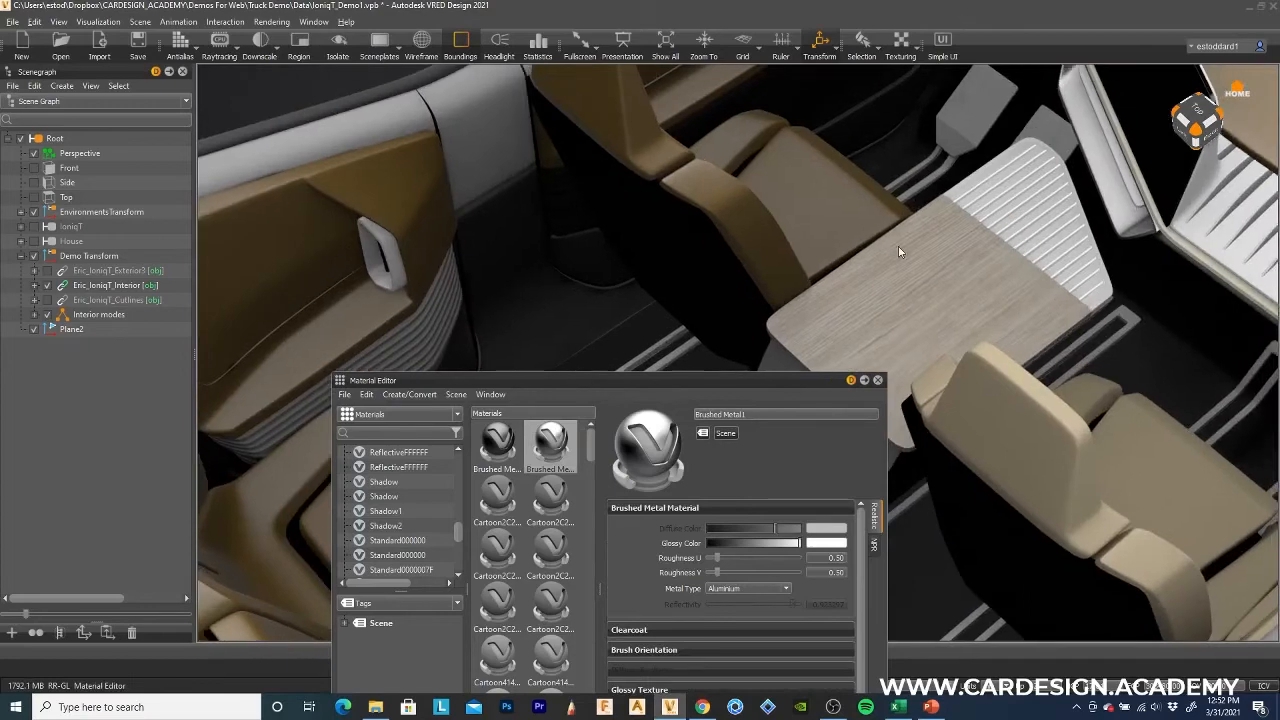
middle_drag(898, 246, 955, 299)
right_drag(955, 299, 956, 289)
Close the Material Editor to clear the view of the centre table and dashboard.
drag(1045, 342, 889, 378)
drag(760, 381, 607, 423)
mouse_move(398, 490)
mouse_down()
mouse_move(622, 342)
mouse_move(602, 372)
mouse_up()
scroll(664, 290, down, 3)
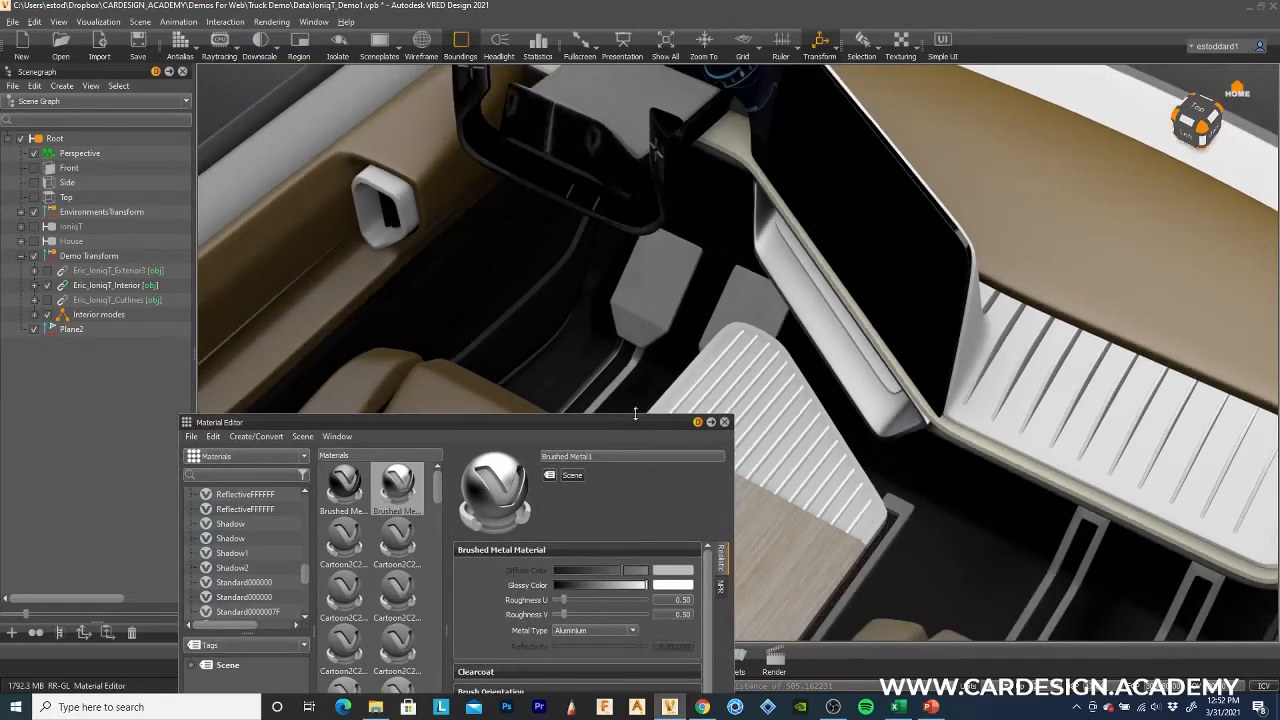
click(724, 422)
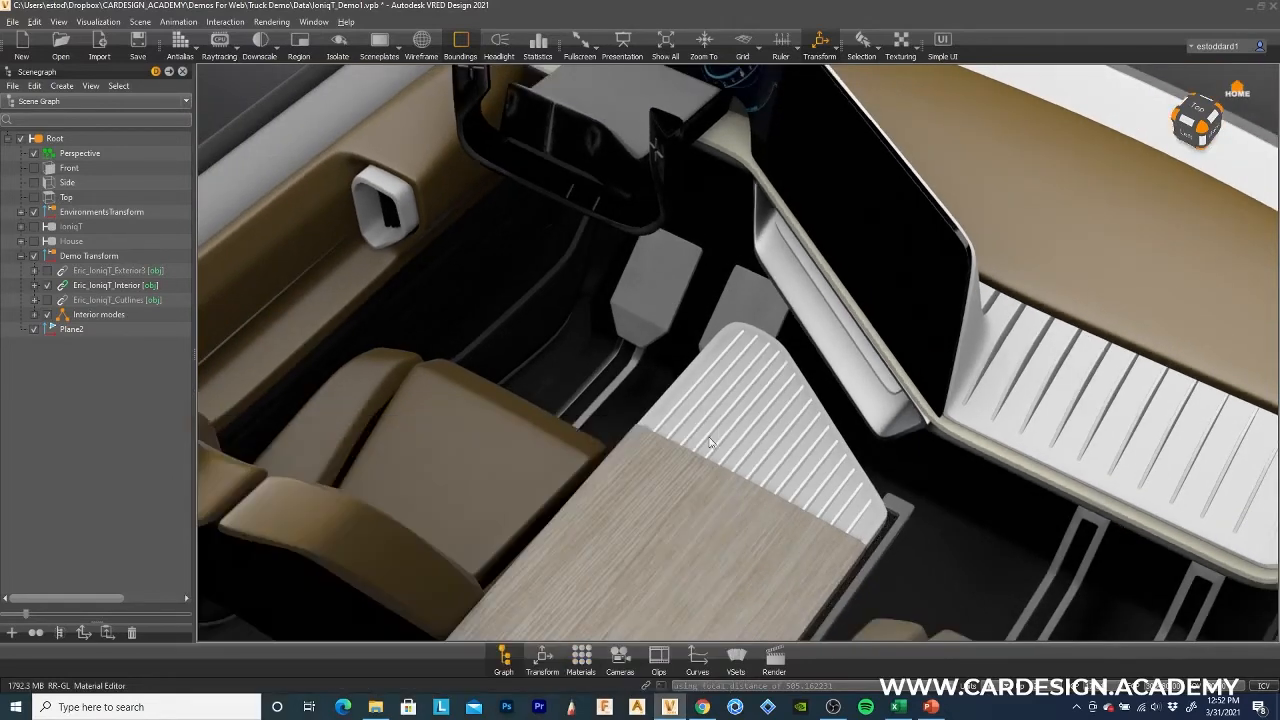
Examine the assigned interior materials on the dashboard, displays, centre table and driver's seat.
drag(620, 380, 897, 554)
scroll(729, 497, down, 2)
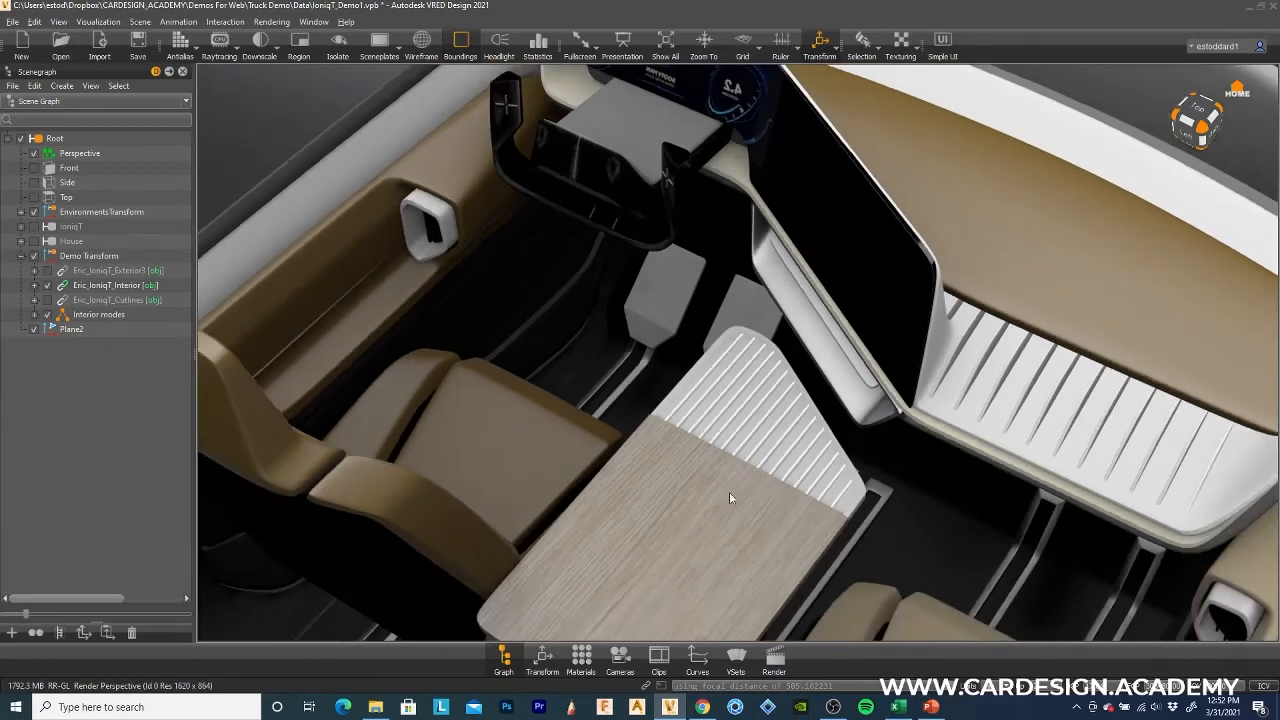
drag(616, 450, 777, 480)
middle_drag(664, 480, 746, 405)
drag(1279, 430, 1119, 448)
drag(1140, 450, 1120, 350)
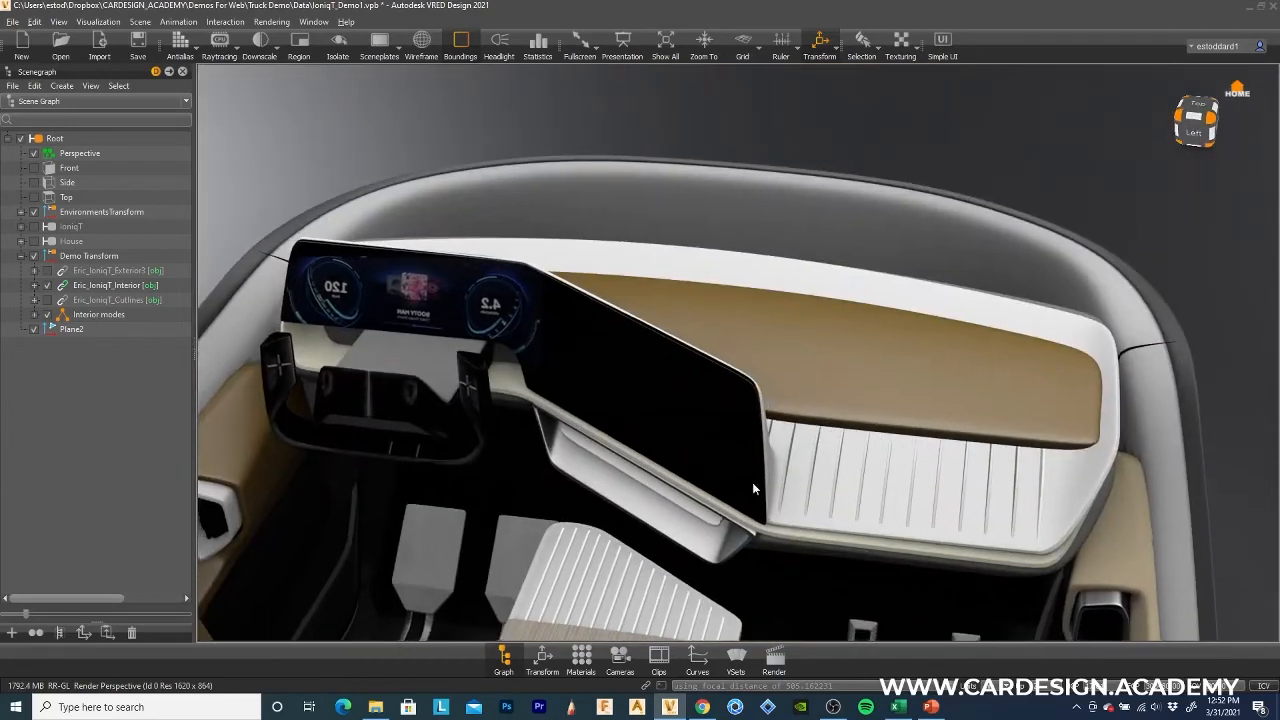
middle_drag(752, 482, 1130, 357)
drag(1279, 384, 686, 360)
scroll(760, 390, down, 1)
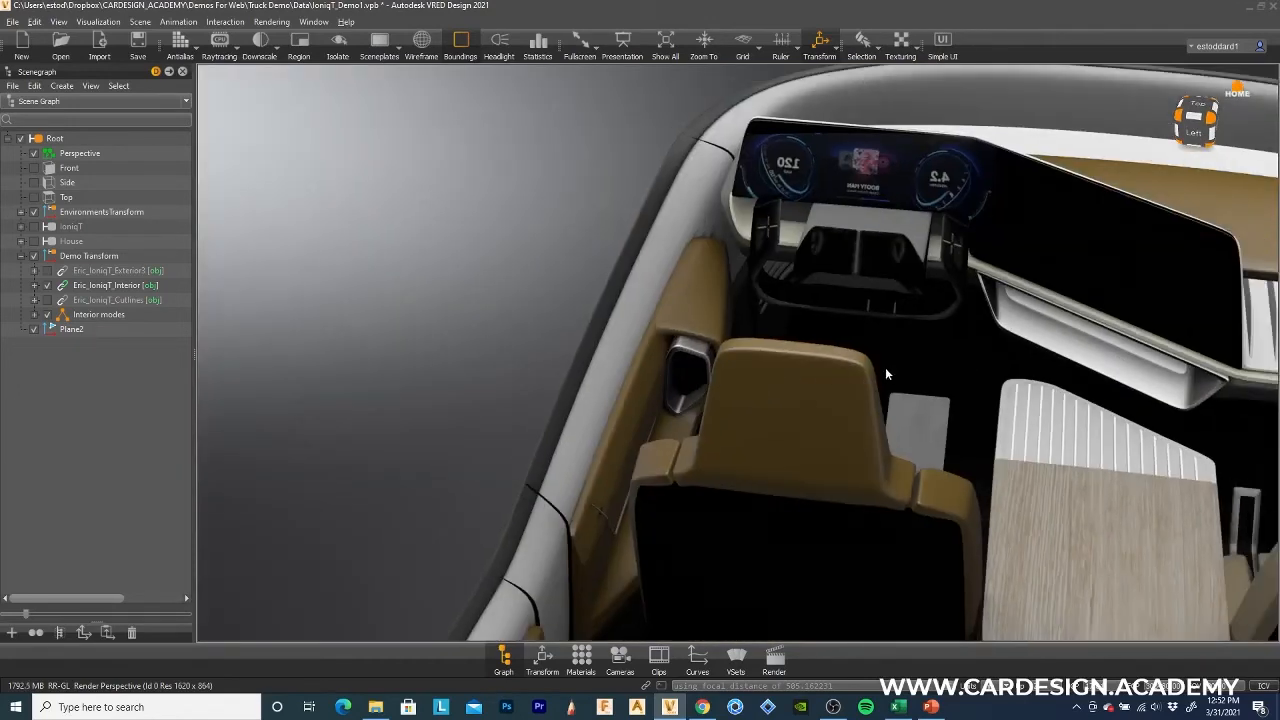
alt+drag(993, 421, 944, 413)
alt+middle_drag(944, 413, 819, 370)
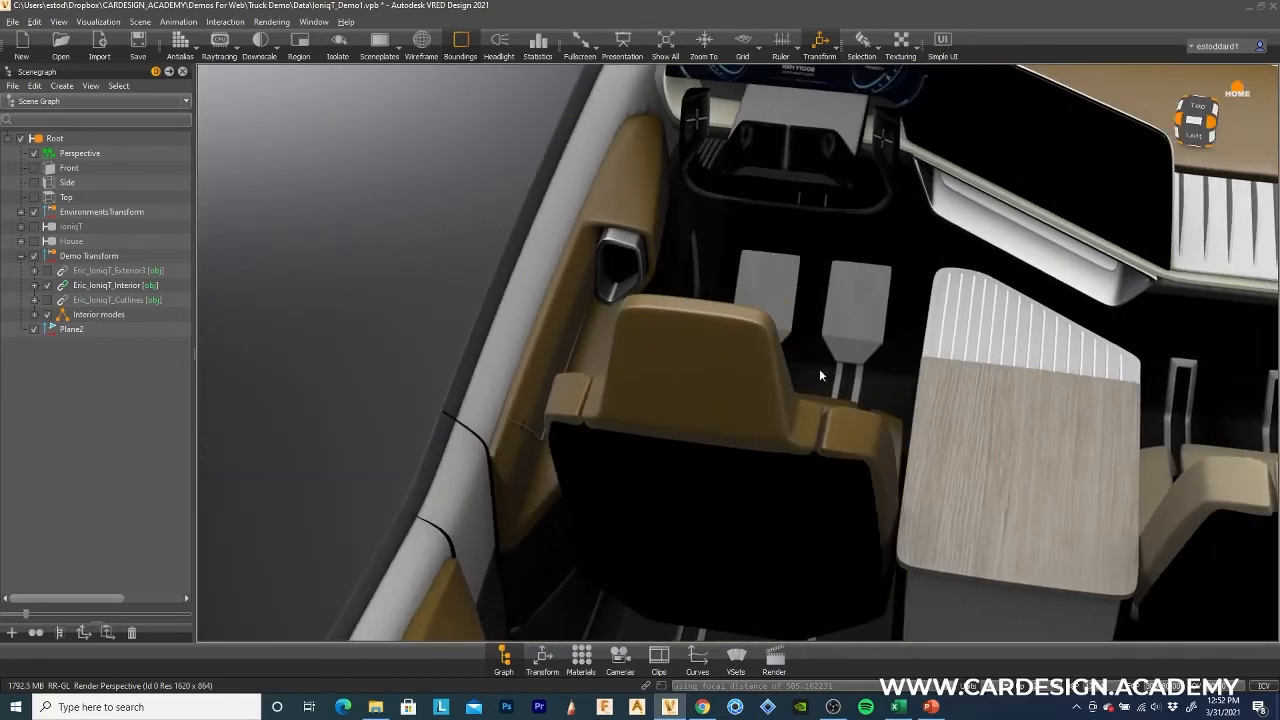
Examine the assigned interior materials on the front and rear seats, door panels, floor rails and centre table.
drag(819, 370, 818, 267)
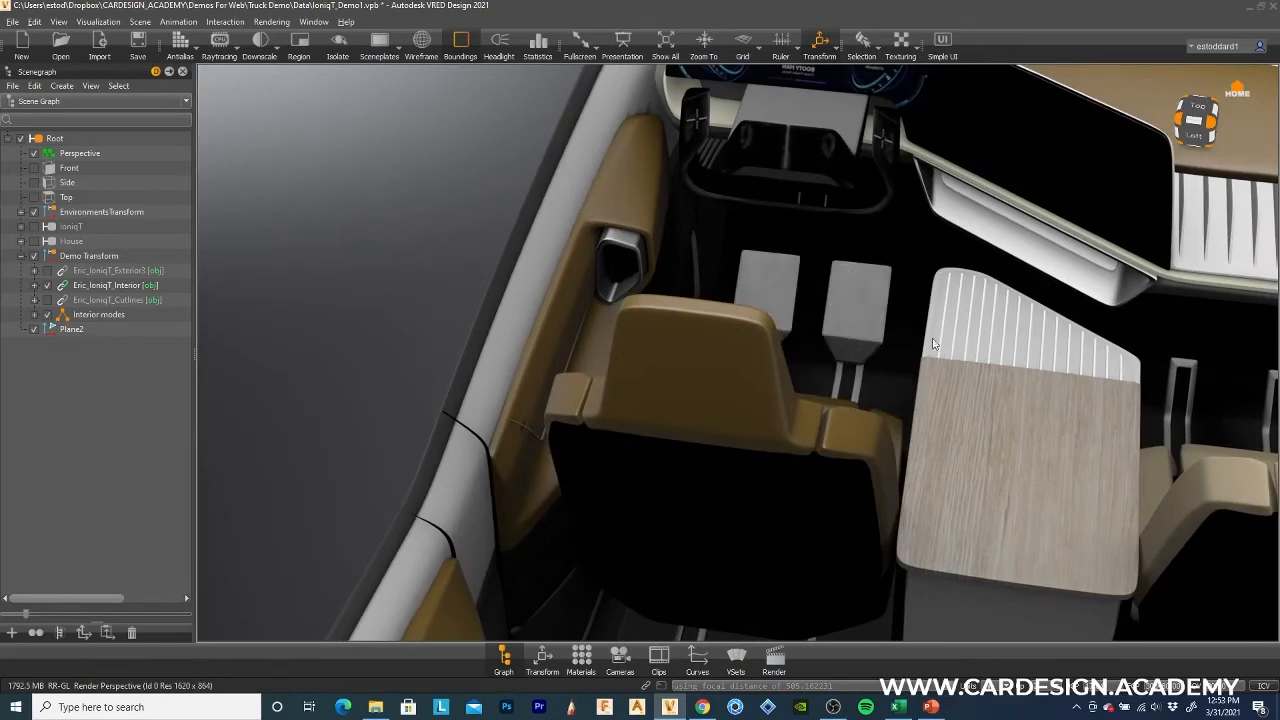
scroll(931, 352, down, 1)
alt+drag(1008, 446, 629, 491)
right_drag(888, 468, 878, 443)
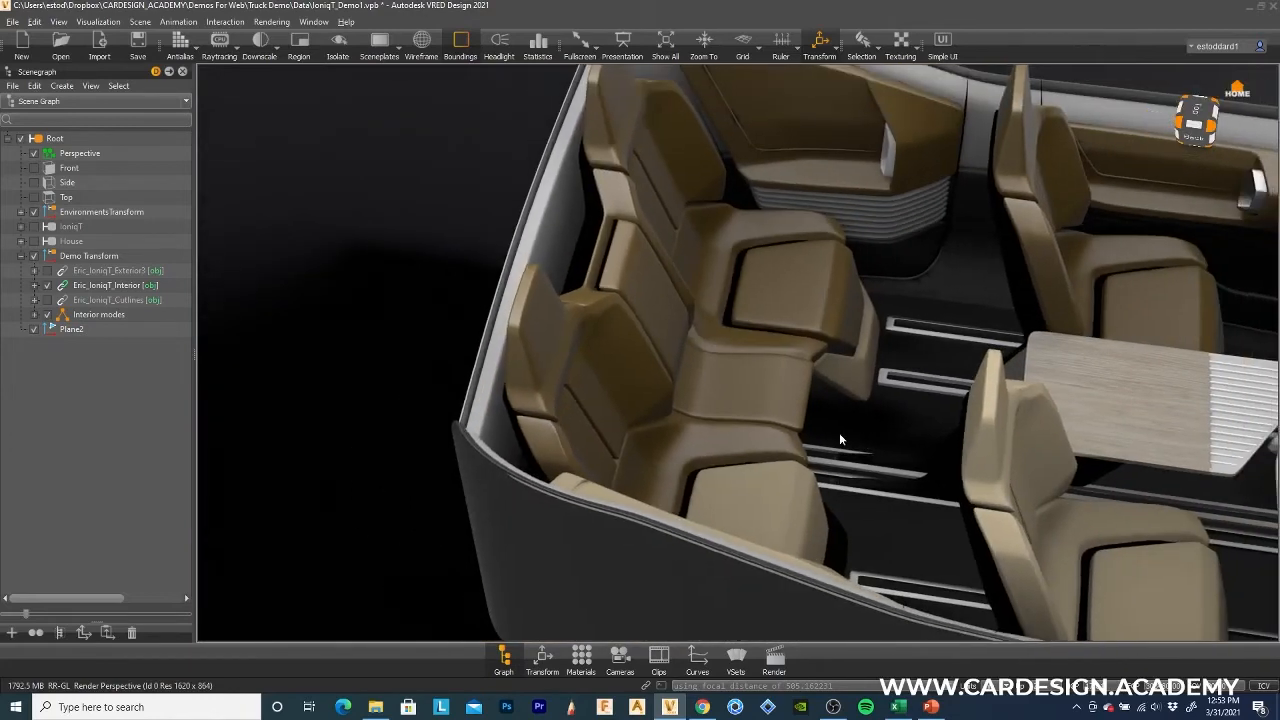
middle_drag(839, 433, 634, 526)
scroll(646, 451, down, 2)
scroll(654, 441, up, 8)
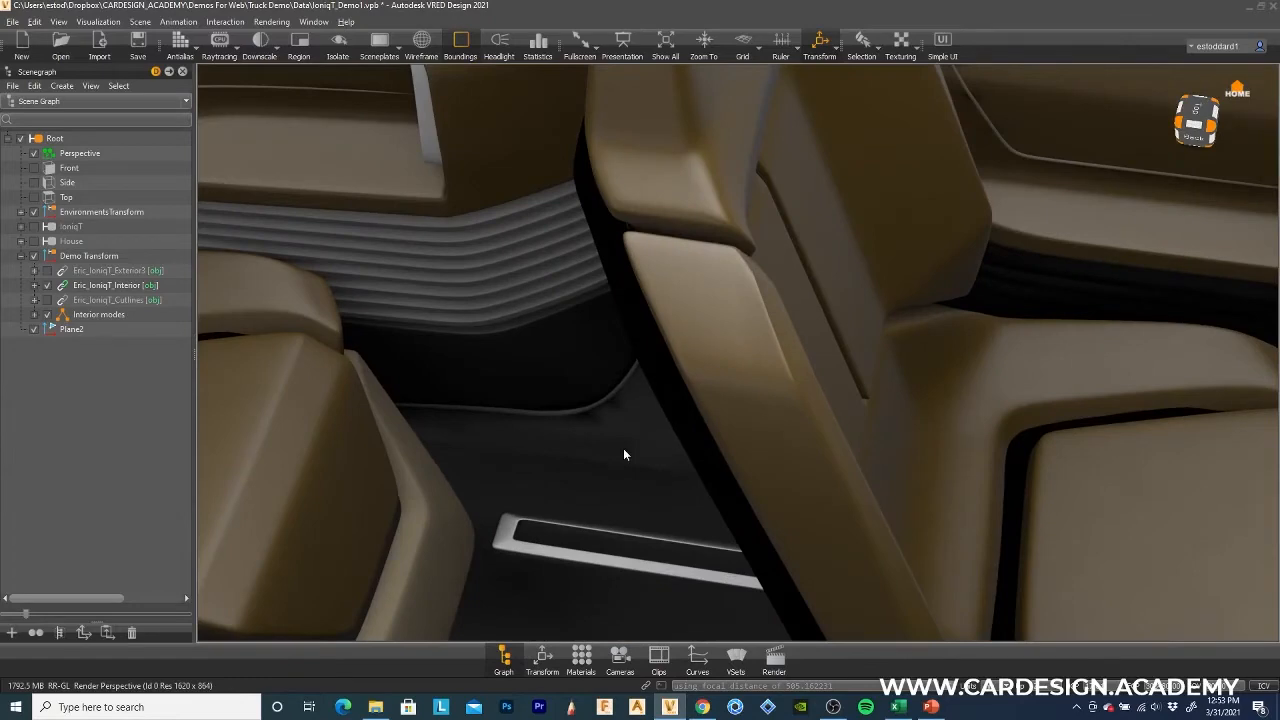
drag(623, 448, 736, 452)
middle_drag(736, 452, 692, 452)
scroll(703, 456, down, 2)
drag(708, 480, 1167, 500)
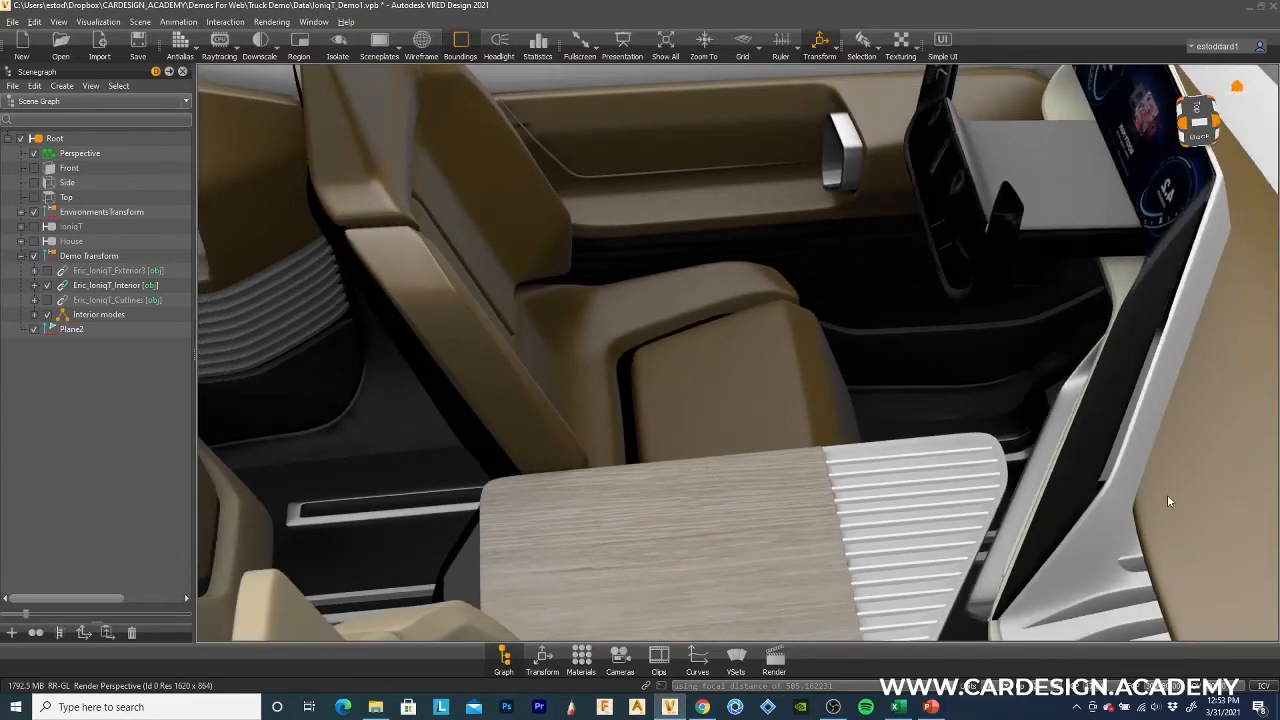
scroll(894, 440, down, 2)
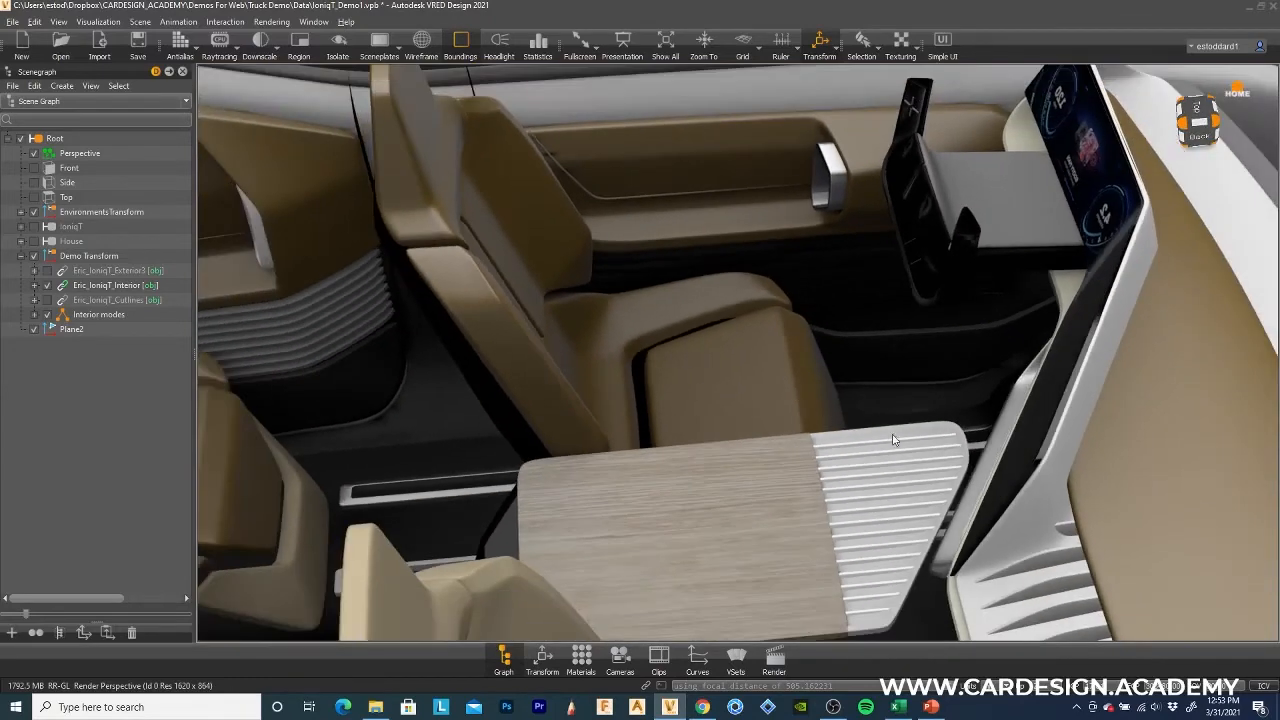
drag(1097, 494, 1040, 500)
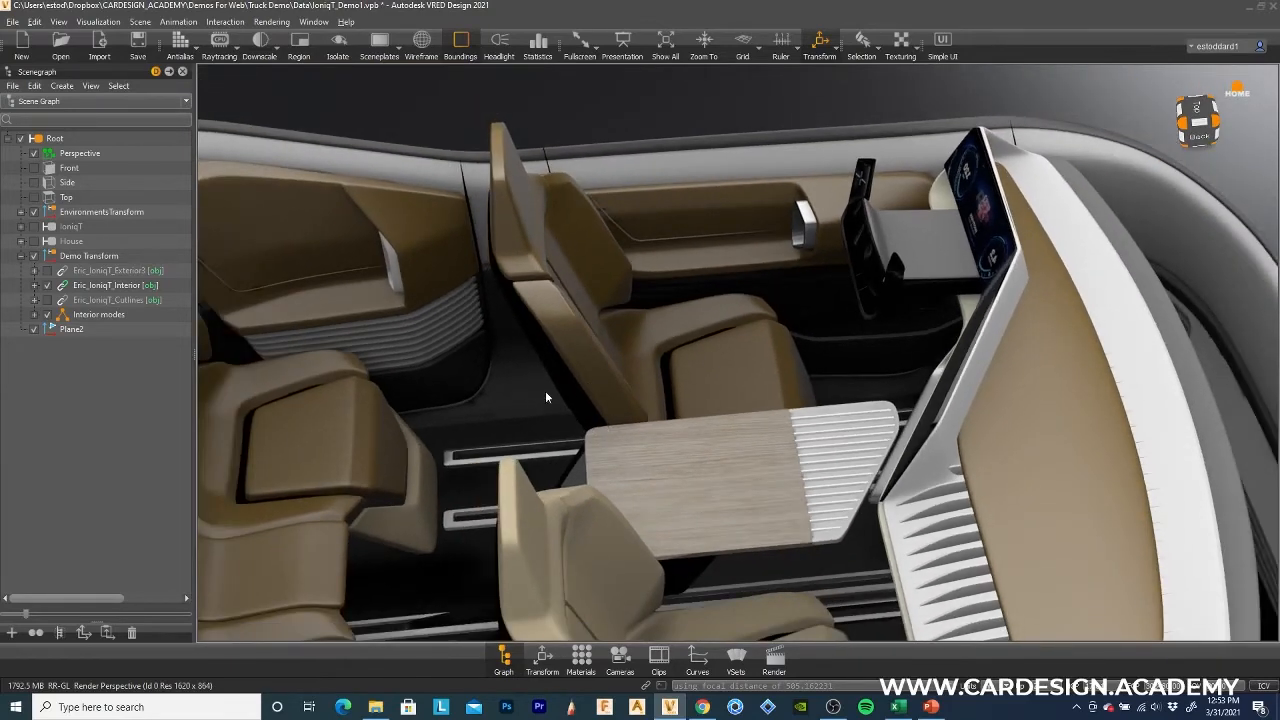
middle_drag(546, 392, 604, 317)
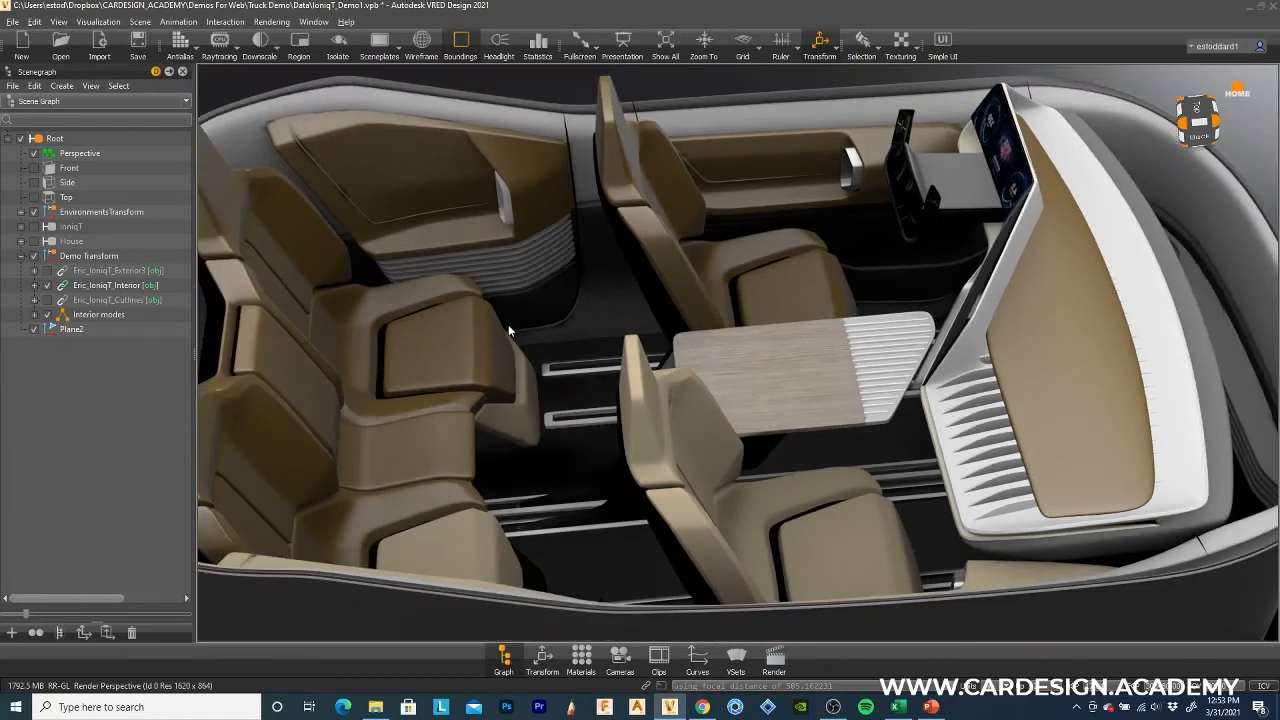
middle_drag(540, 327, 566, 382)
right_drag(566, 382, 601, 381)
mouse_move(601, 381)
middle_down()
mouse_move(537, 343)
mouse_move(585, 366)
middle_up()
drag(640, 372, 666, 414)
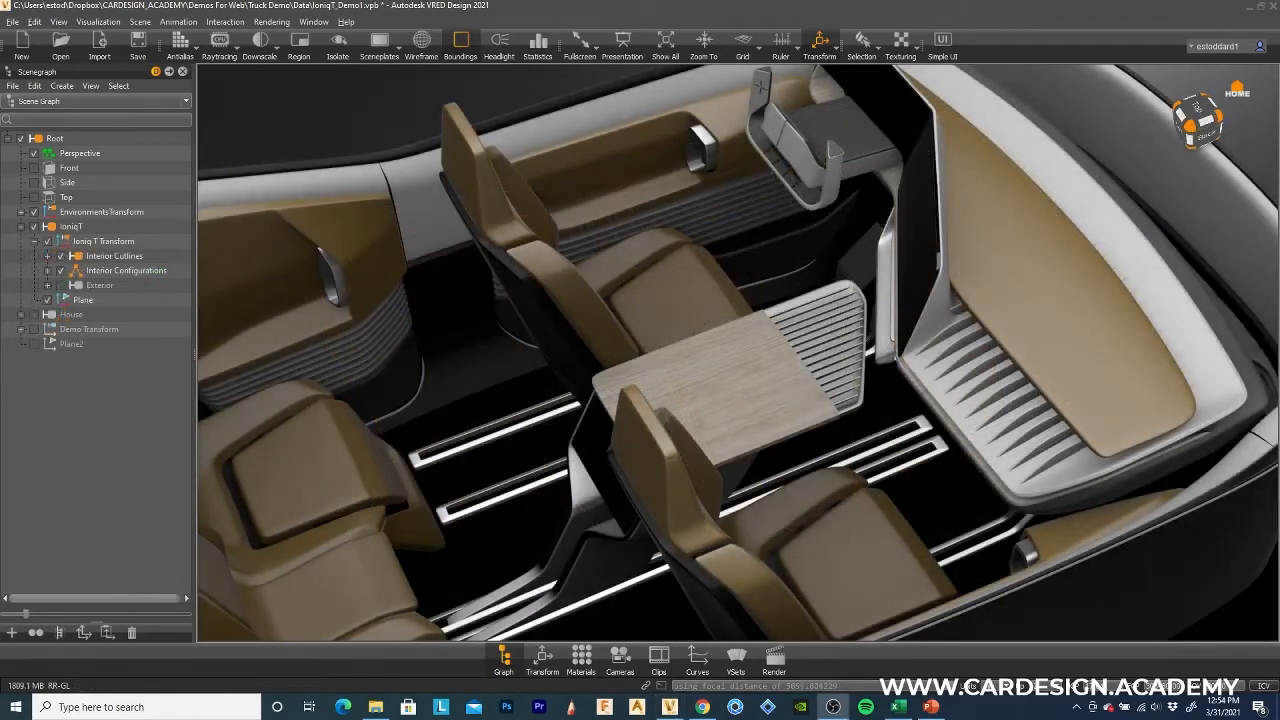
Examine the finished IoniqT driving interior around the centre table, seats, steering controls and ribbed dashboard trim.
alt+drag(726, 406, 676, 420)
alt+right_drag(676, 420, 702, 386)
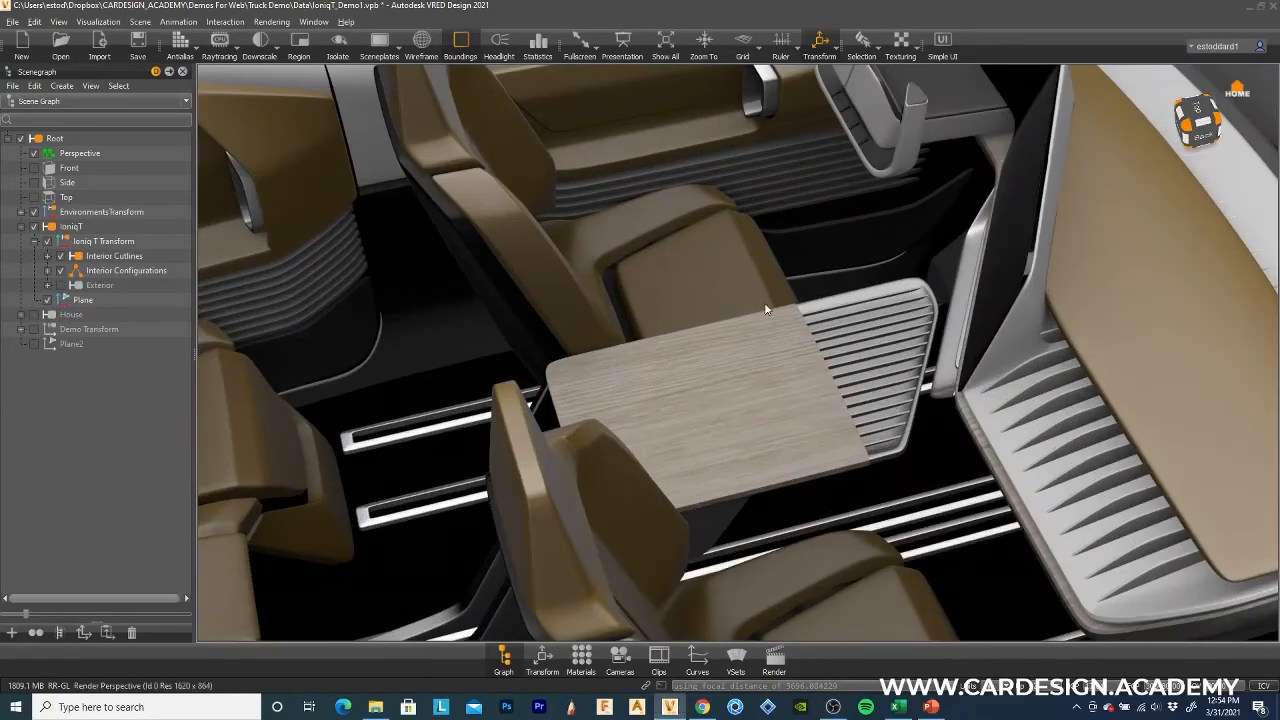
alt+middle_drag(766, 304, 852, 364)
alt+right_drag(852, 364, 738, 430)
alt+drag(746, 429, 902, 424)
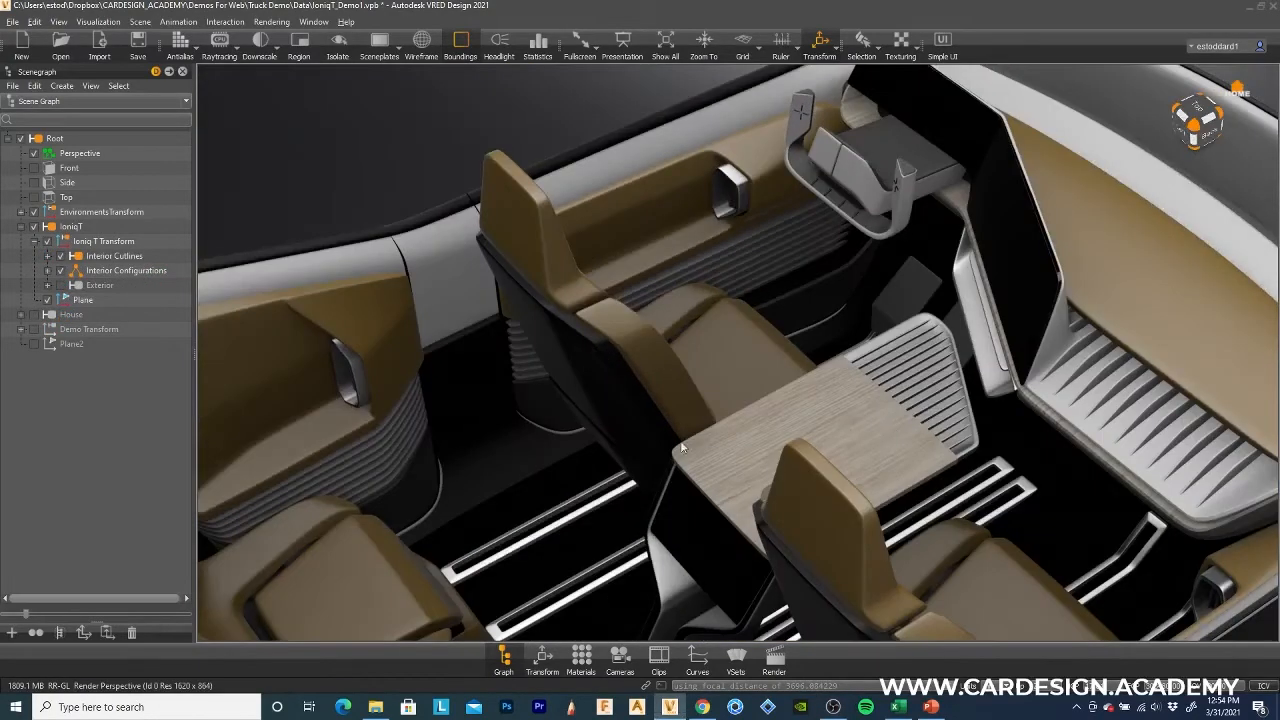
alt+drag(543, 439, 728, 404)
alt+middle_drag(728, 404, 705, 414)
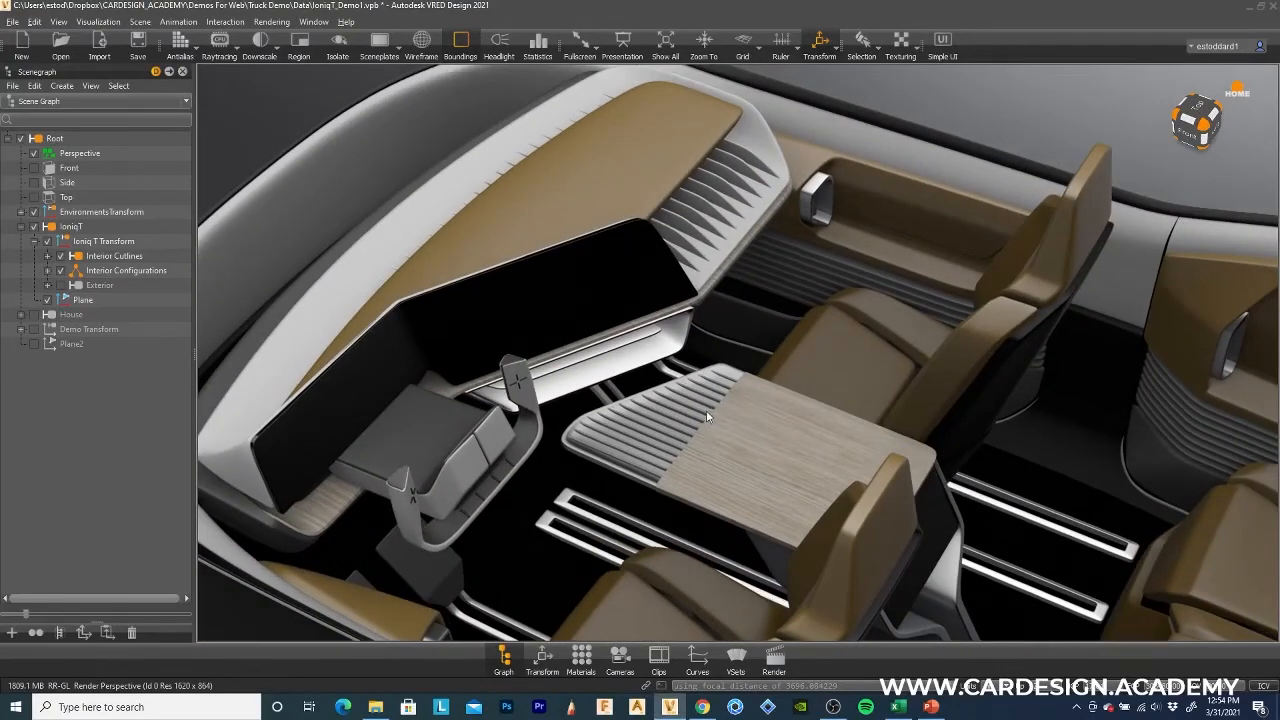
scroll(705, 415, down, 2)
scroll(713, 411, up, 5)
alt+drag(738, 400, 708, 515)
middle_drag(800, 491, 670, 422)
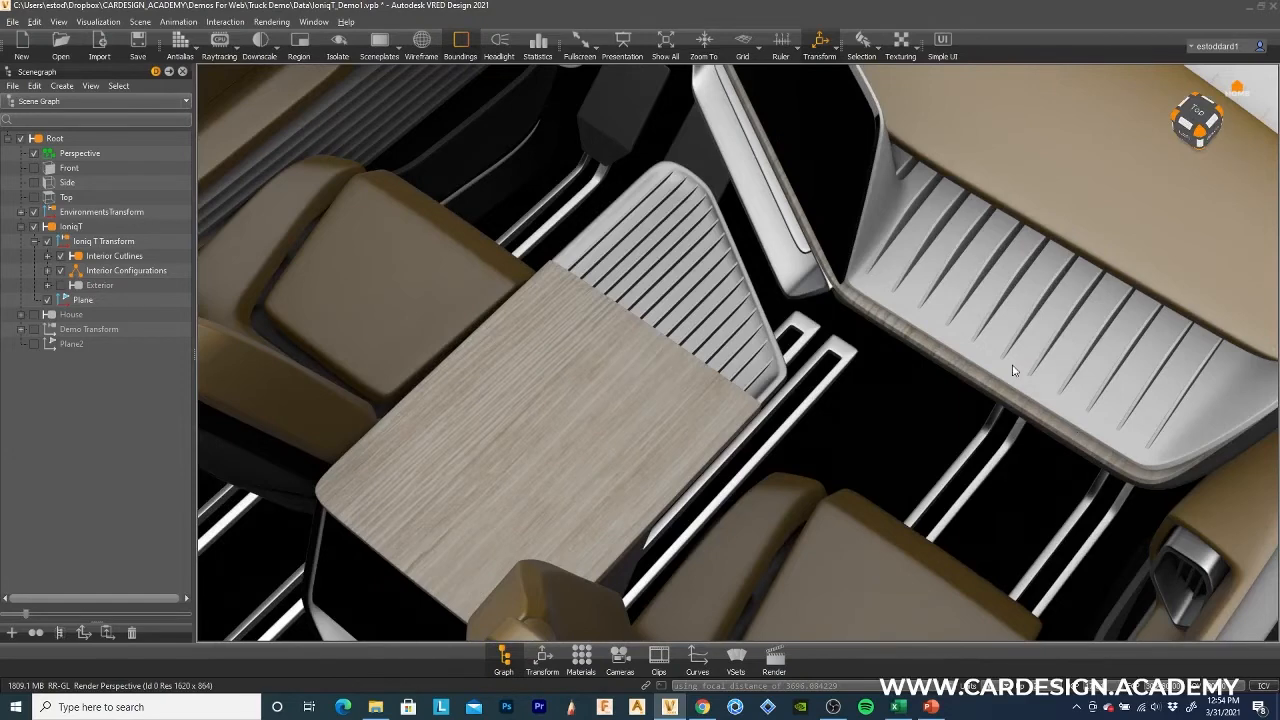
drag(1013, 370, 1116, 344)
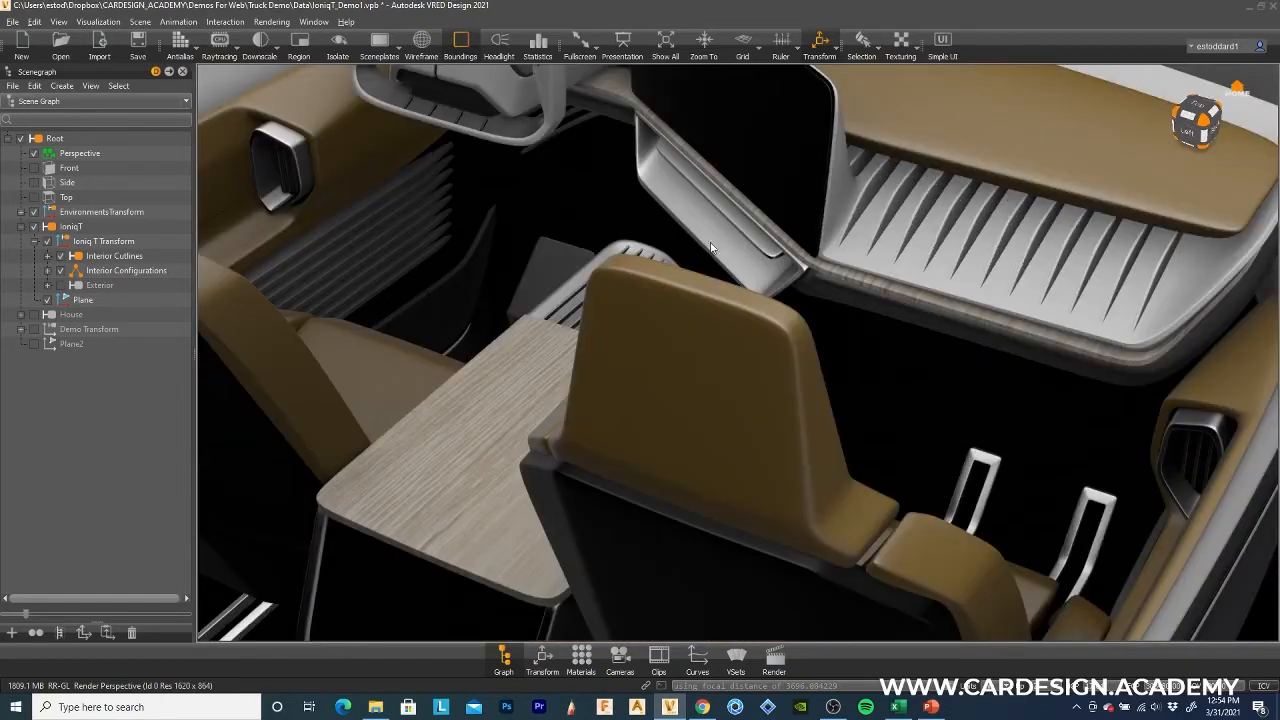
Switch the IoniqT interior configuration to the Office variant and clear the selection.
click(48, 270)
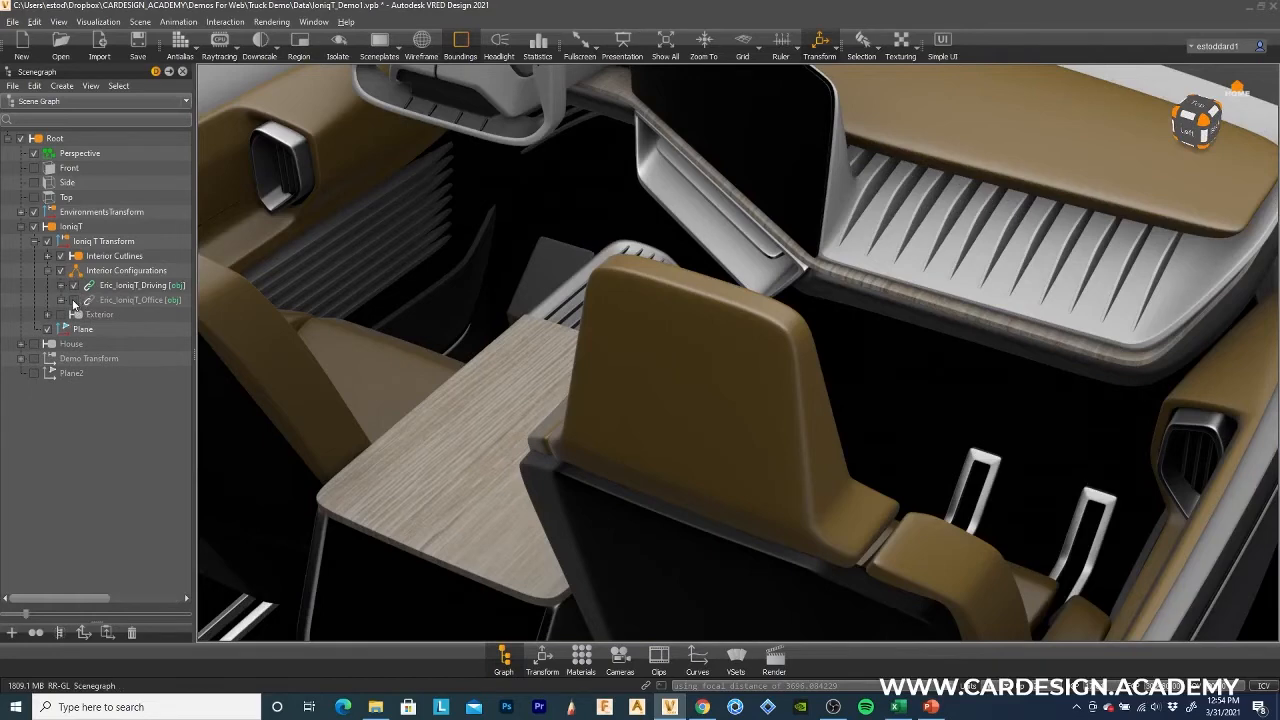
click(74, 301)
click(72, 301)
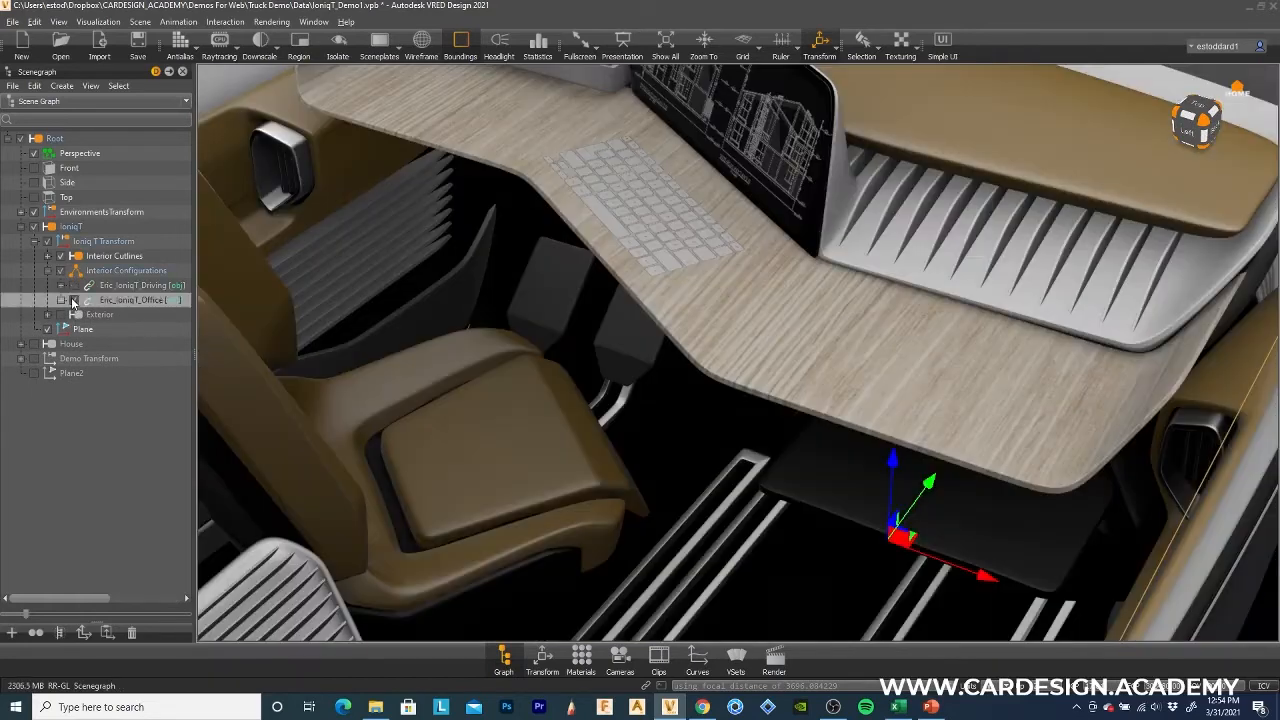
drag(473, 351, 589, 426)
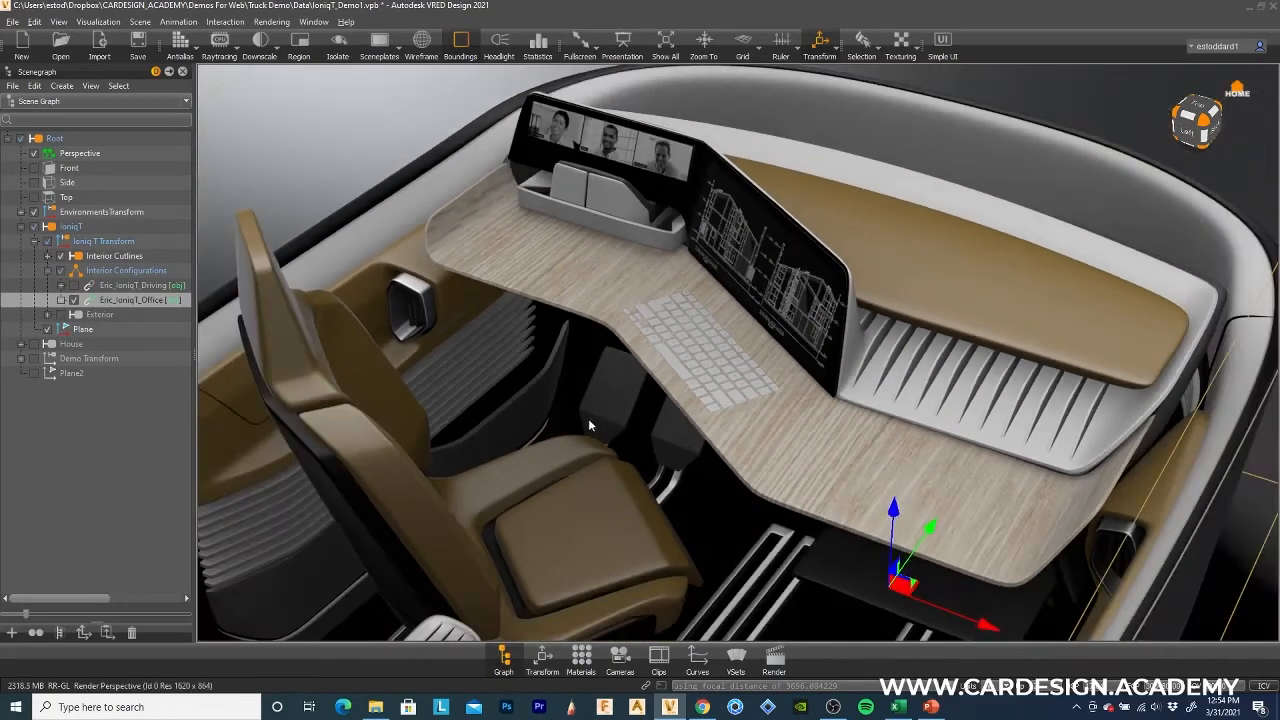
drag(685, 438, 713, 391)
click(730, 440)
Examine the office variant's wood desk, its built-in keyboard and the folded steering controls up close.
right_drag(713, 391, 749, 338)
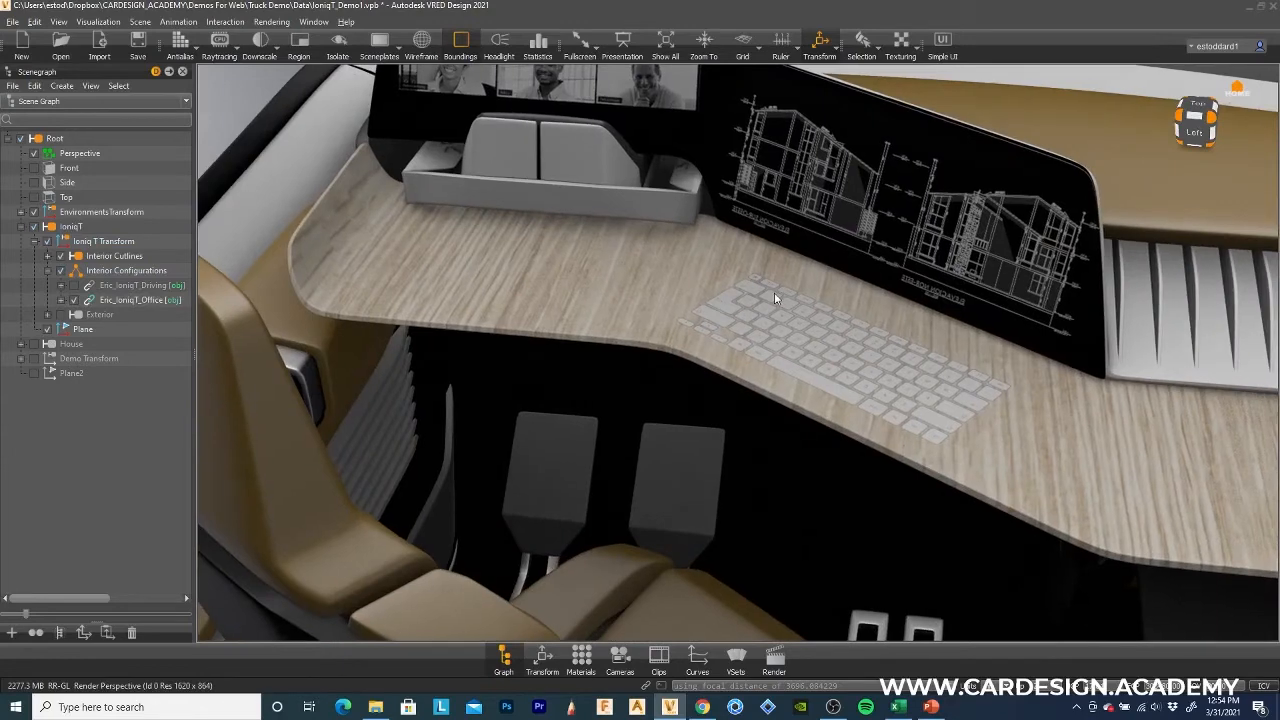
middle_drag(774, 292, 752, 390)
drag(764, 395, 665, 459)
middle_drag(635, 465, 765, 412)
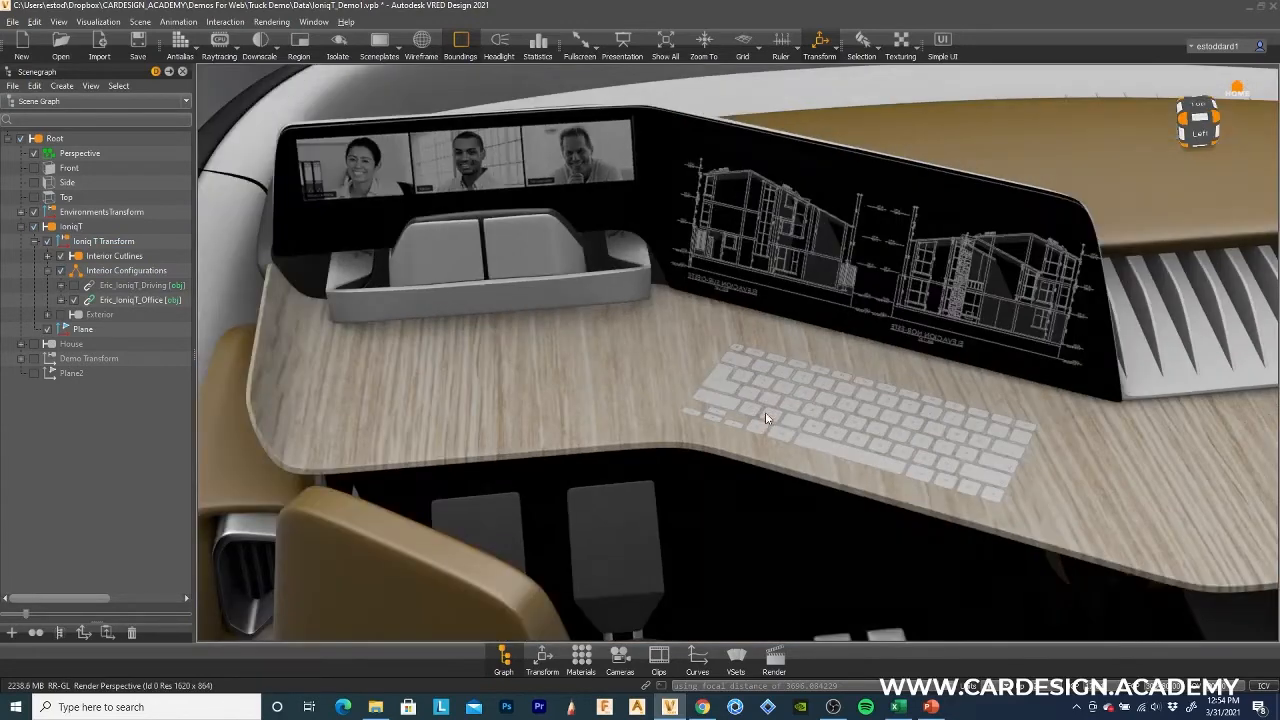
drag(782, 438, 772, 476)
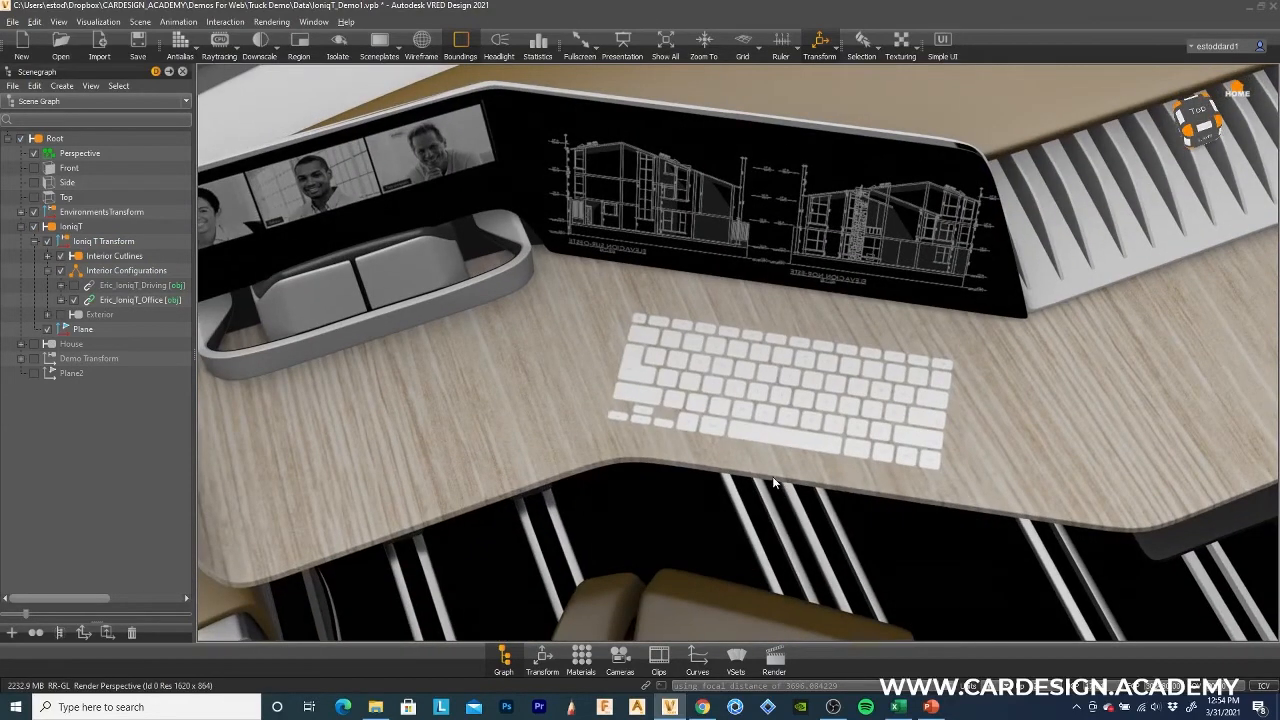
scroll(767, 476, up, 2)
scroll(767, 479, down, 2)
drag(692, 412, 825, 427)
middle_drag(825, 427, 752, 453)
drag(885, 503, 837, 490)
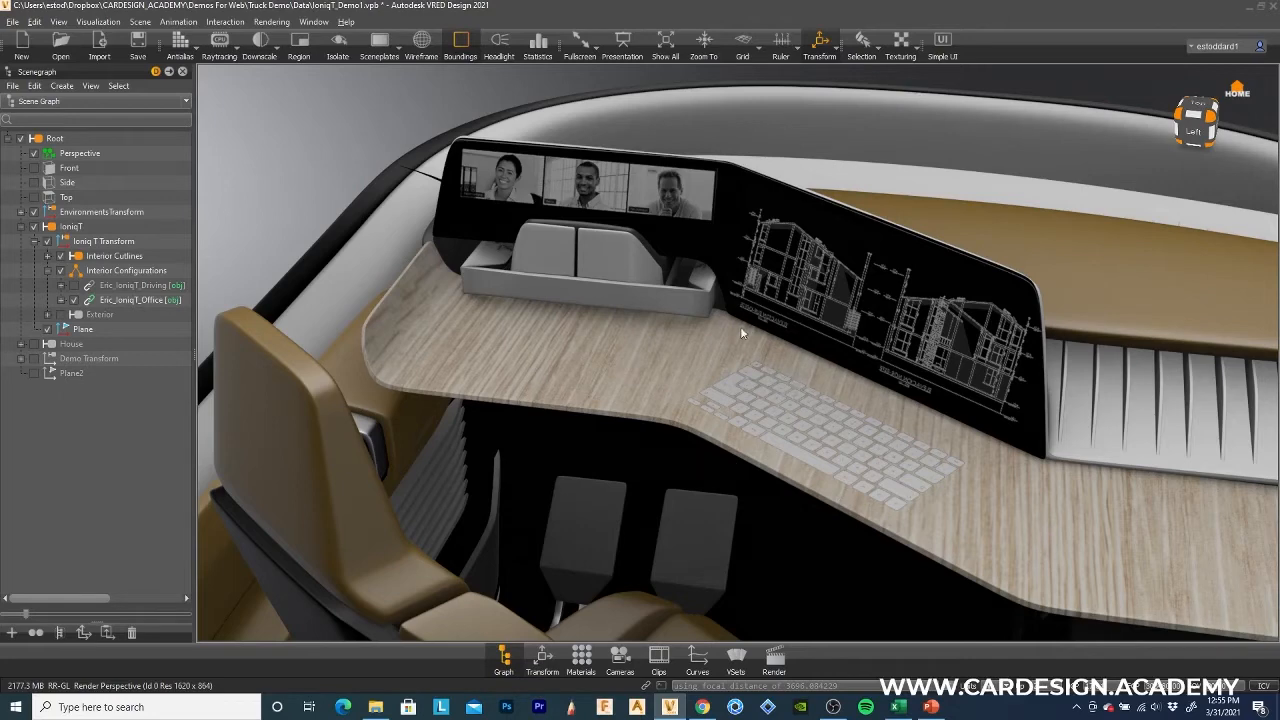
Examine the video-call and architectural drawing displays behind the office desk.
scroll(734, 377, down, 2)
scroll(733, 377, up, 4)
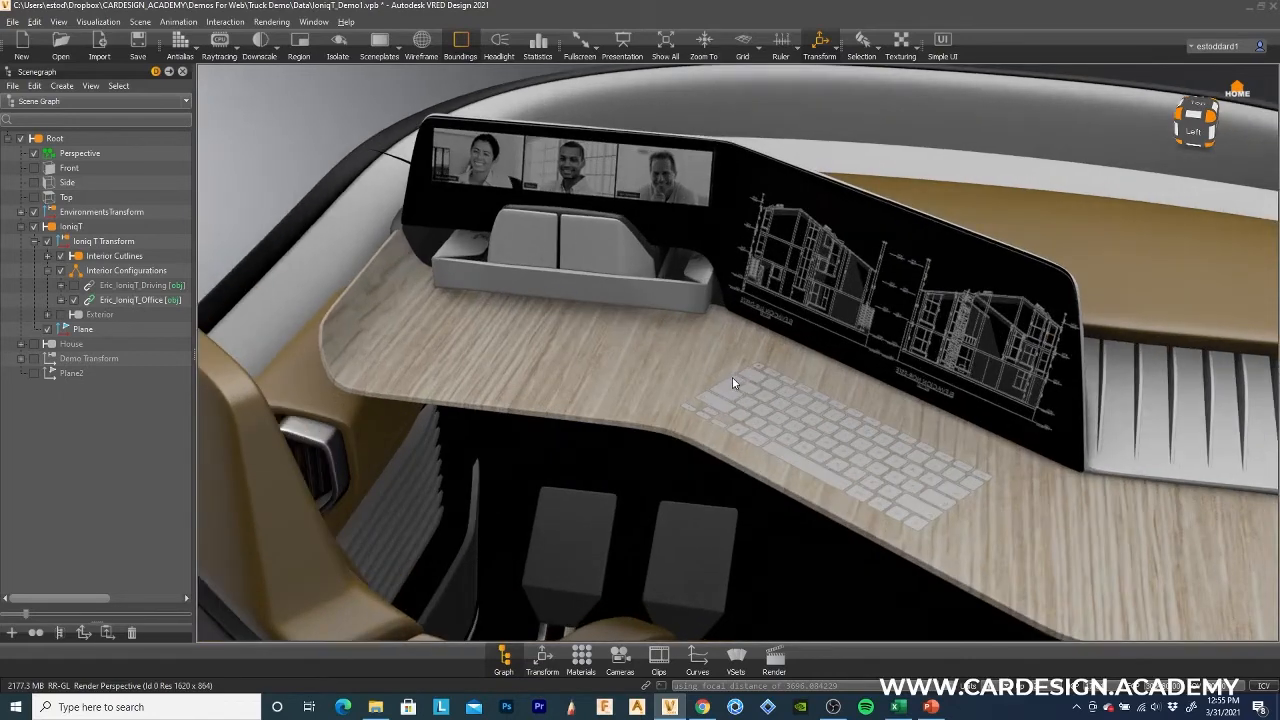
alt+drag(737, 366, 918, 366)
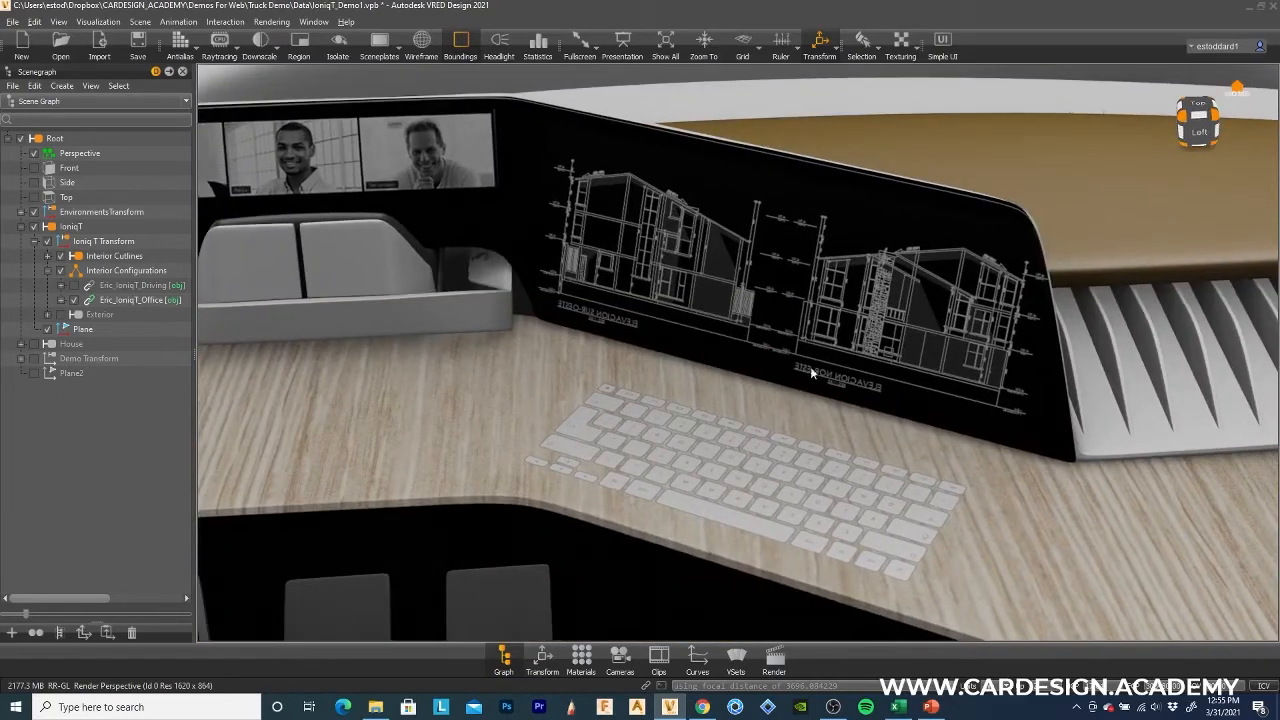
scroll(816, 398, down, 2)
drag(818, 406, 886, 423)
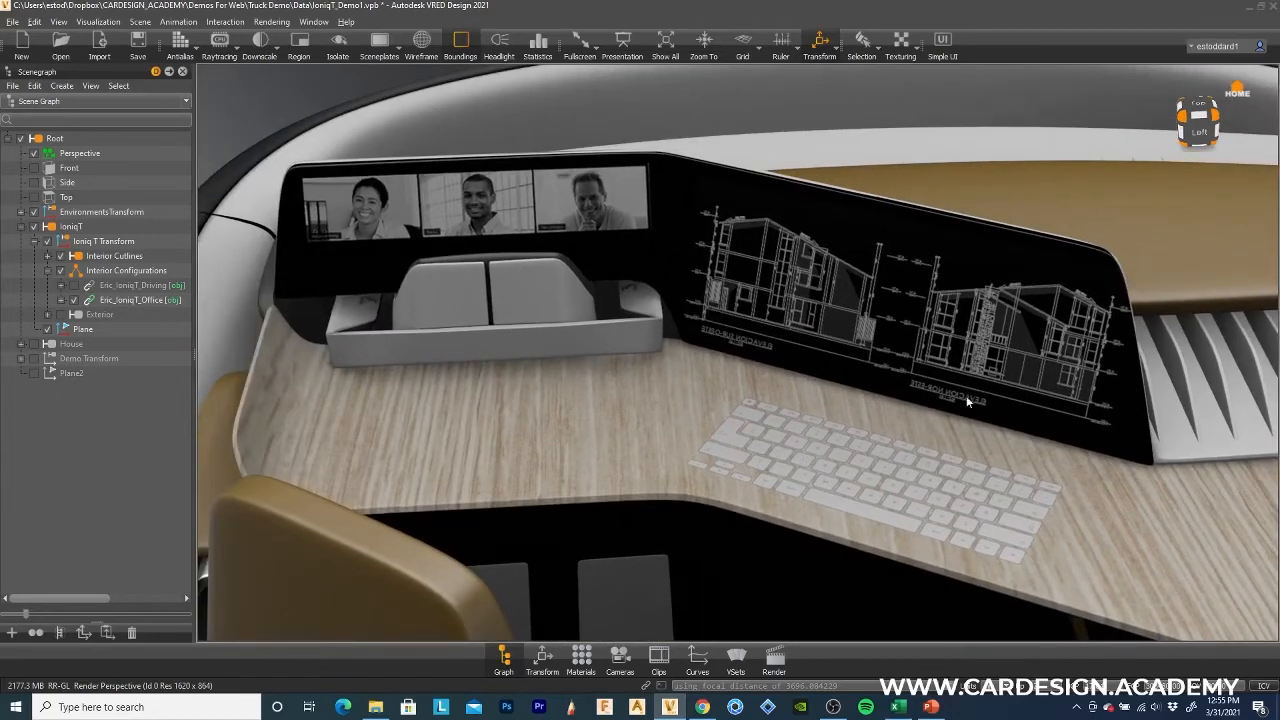
drag(962, 427, 962, 412)
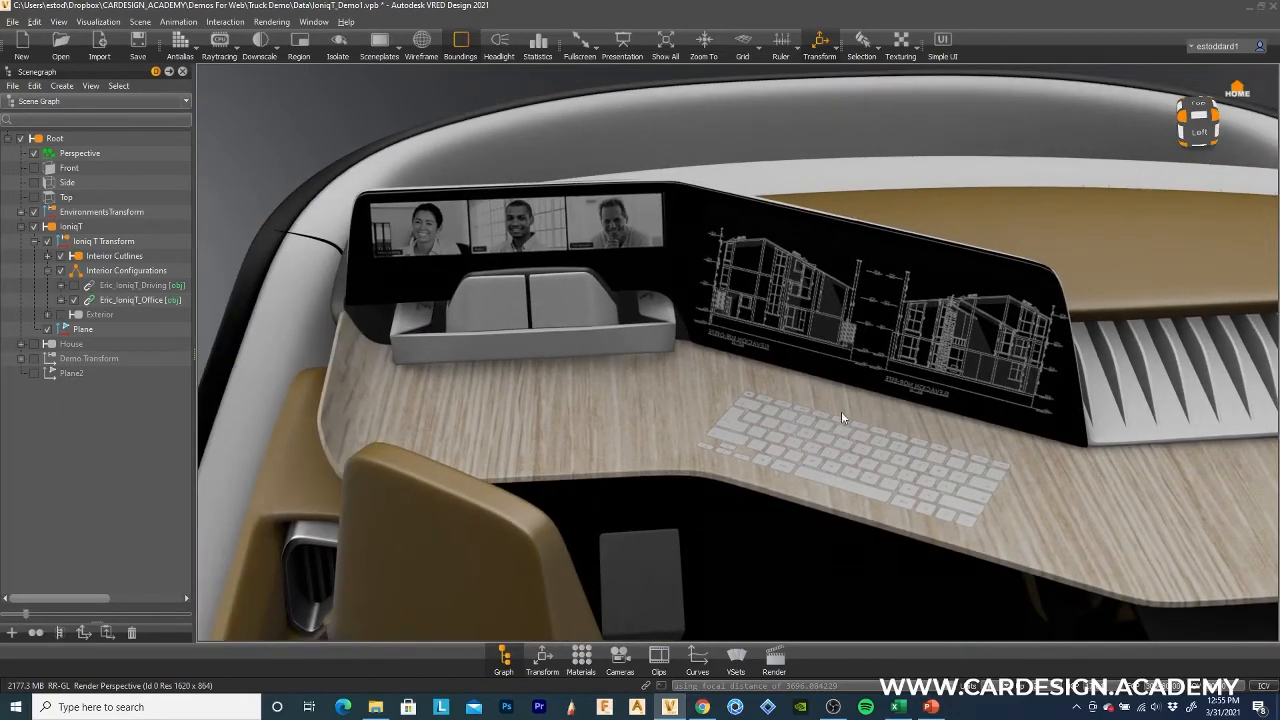
drag(841, 411, 519, 140)
drag(680, 228, 470, 185)
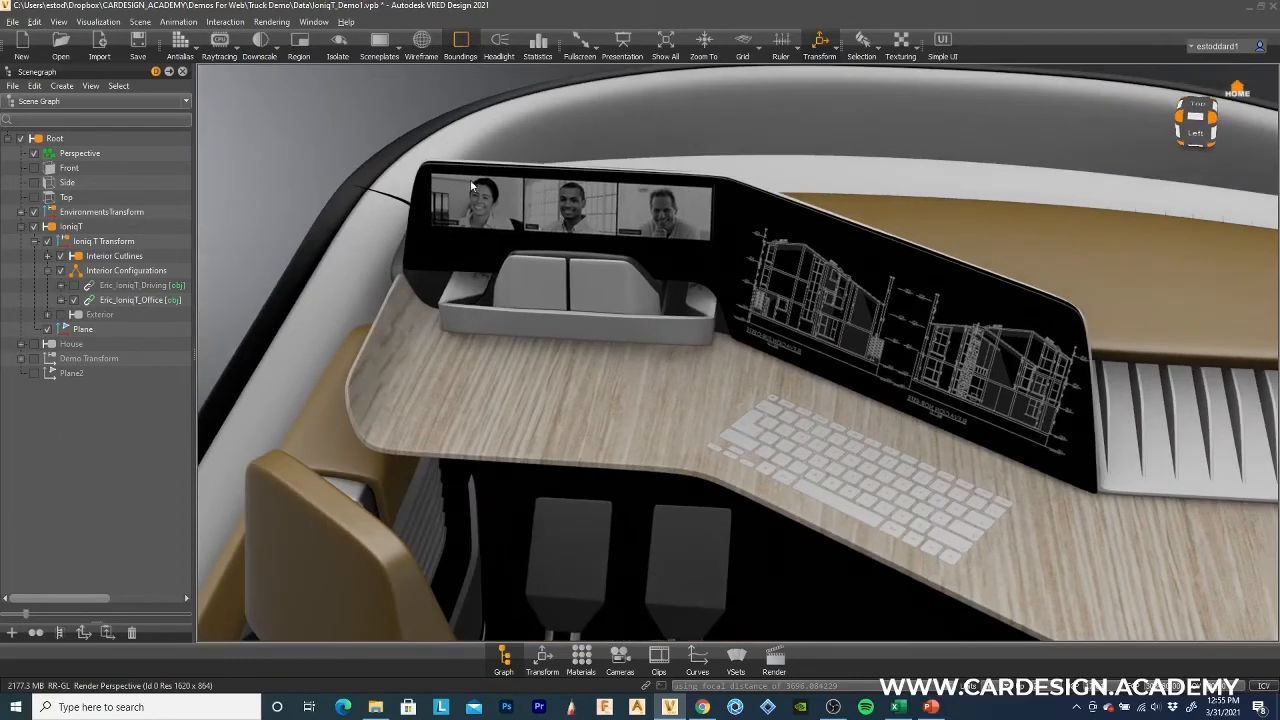
middle_drag(575, 283, 621, 376)
scroll(620, 371, up, 2)
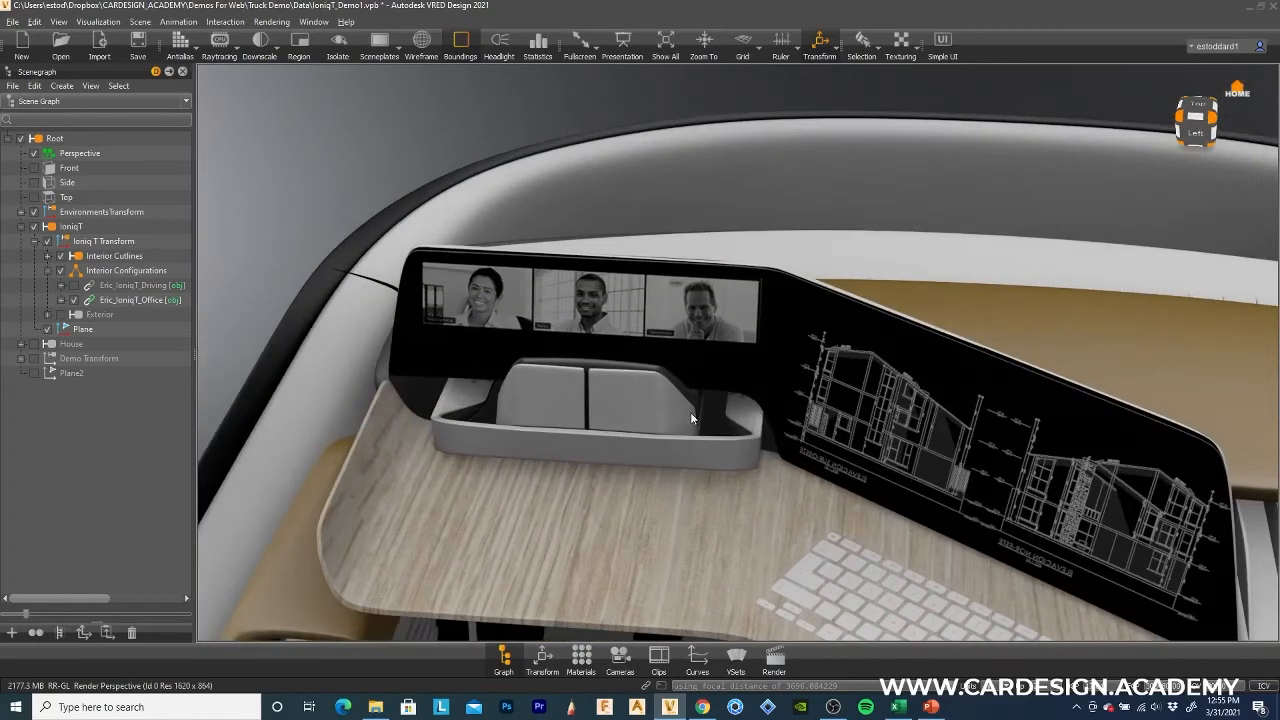
middle_drag(691, 414, 616, 367)
drag(860, 494, 834, 506)
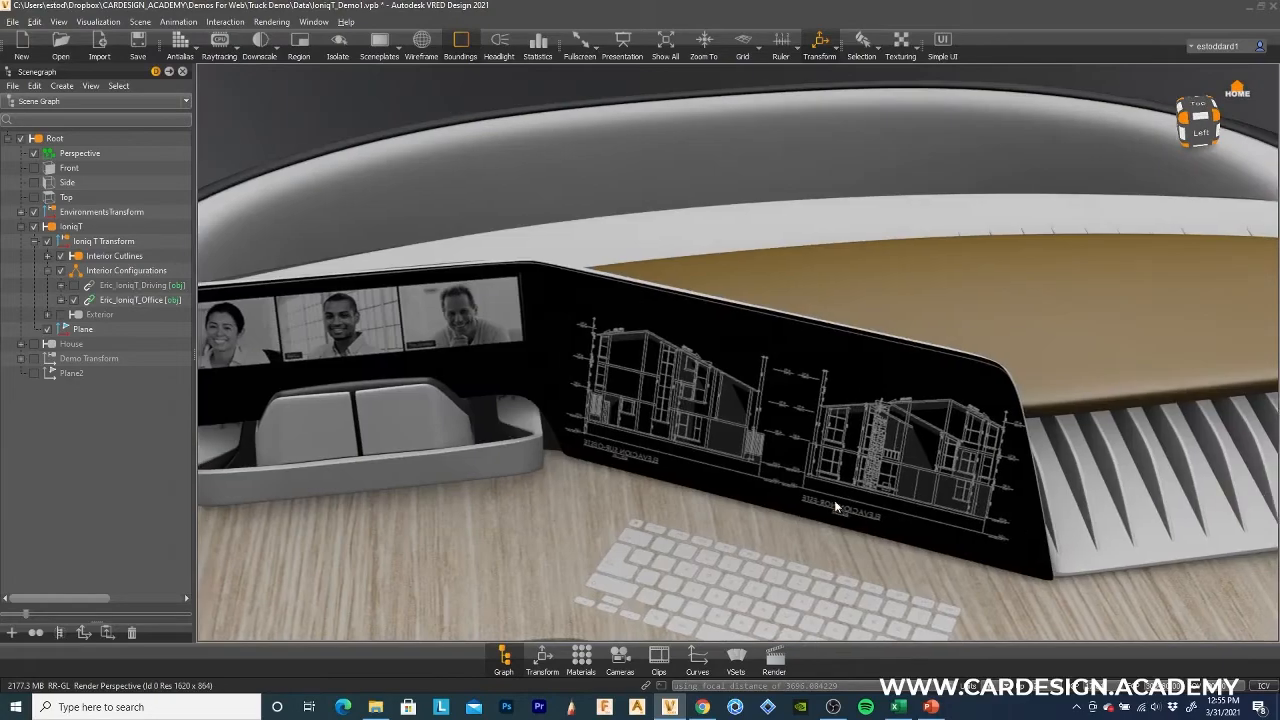
middle_drag(714, 372, 772, 202)
scroll(804, 415, down, 3)
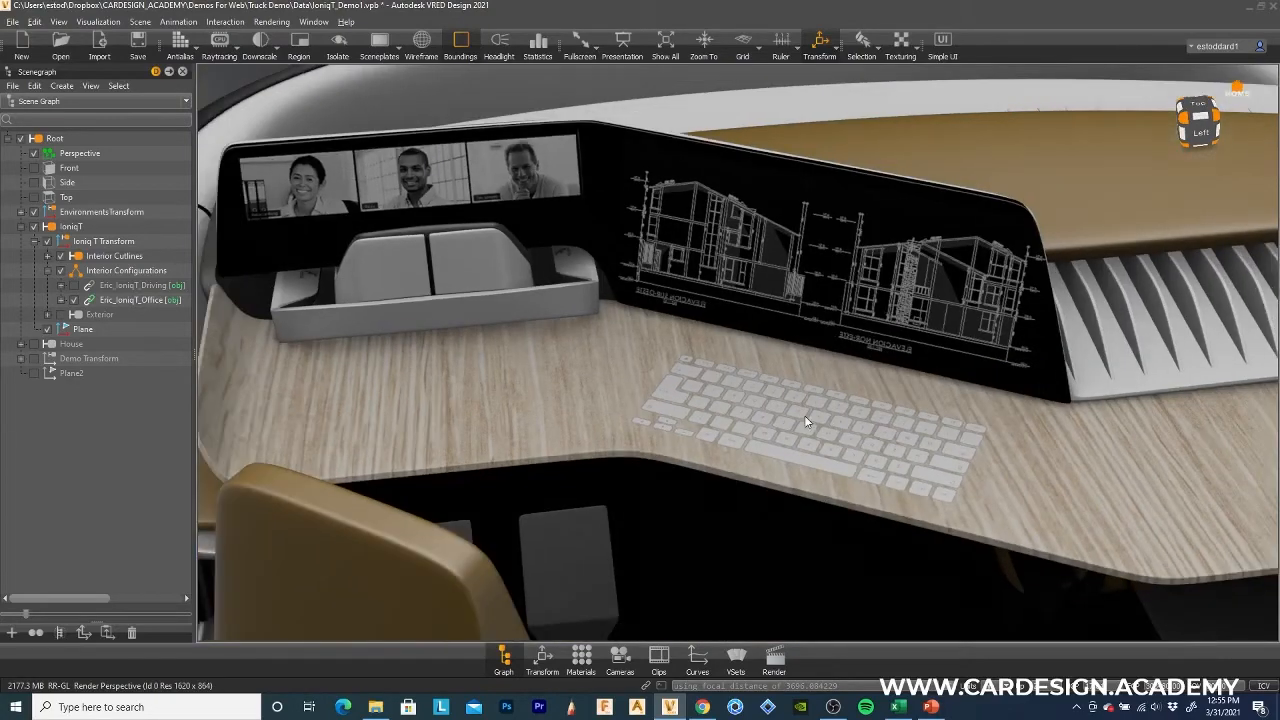
Examine the complete office cabin layout, including the front seats, rear bench, moved table and desk.
drag(919, 428, 773, 514)
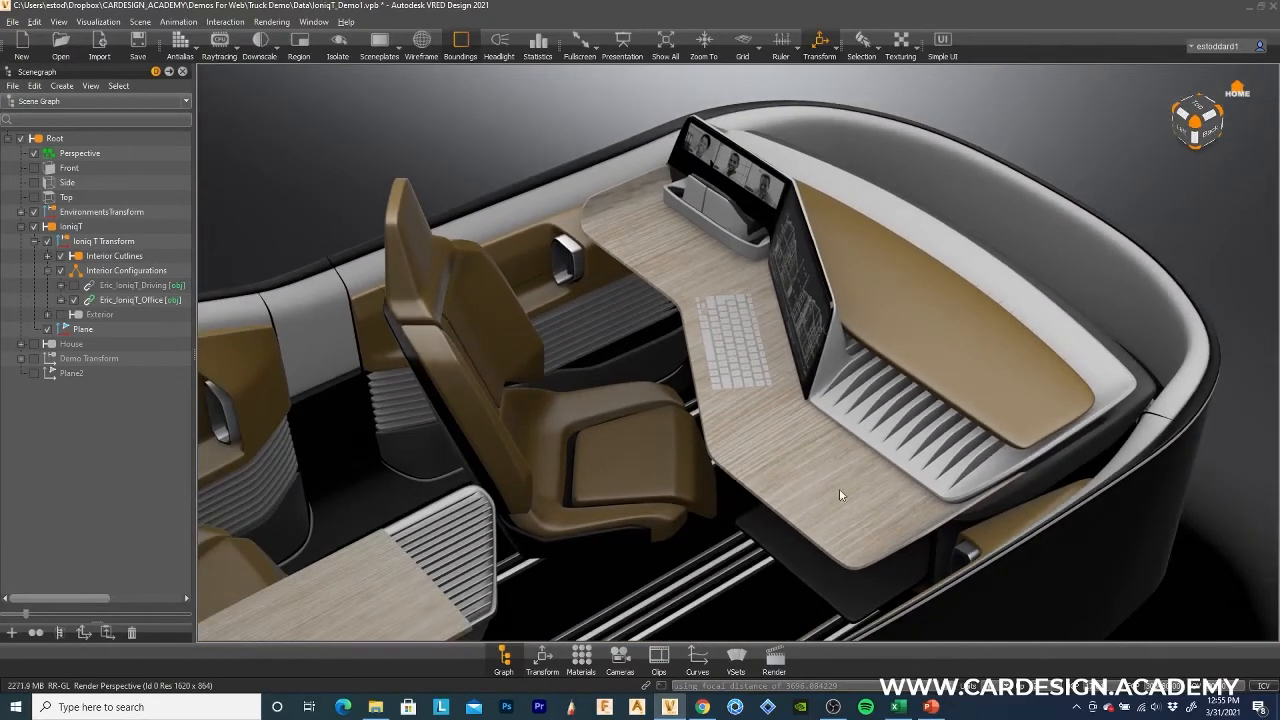
drag(839, 488, 786, 392)
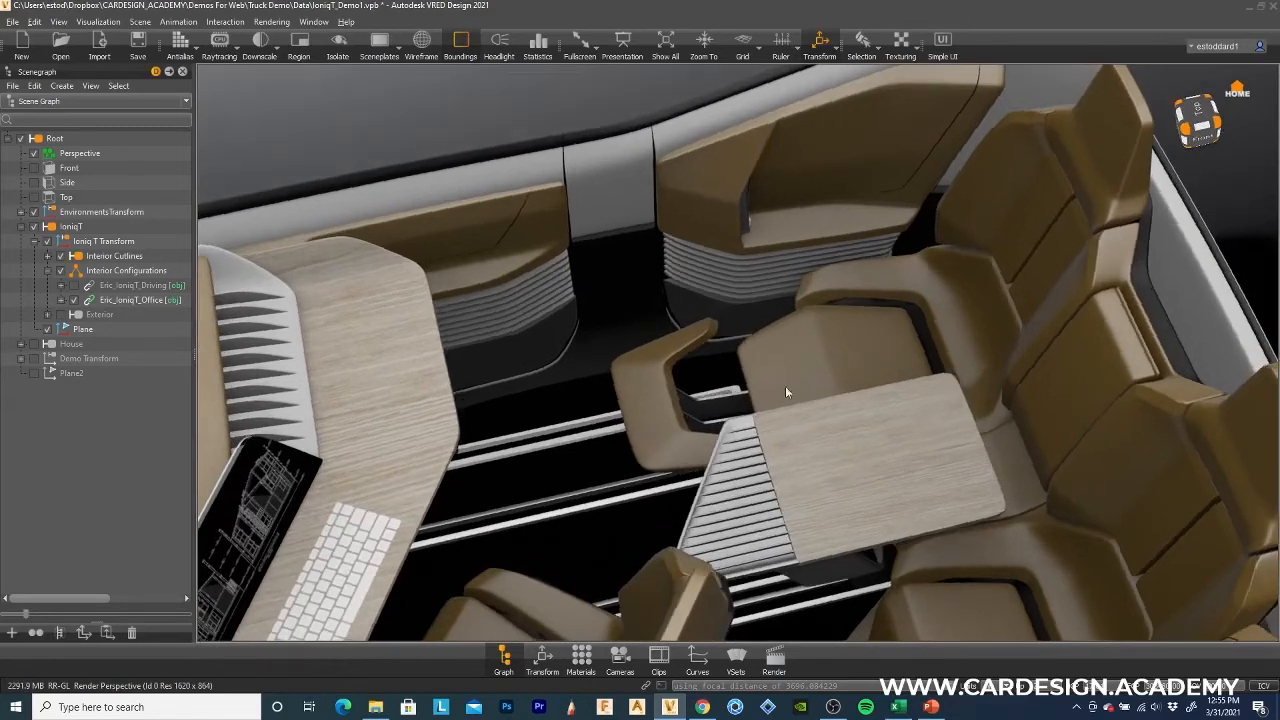
drag(920, 393, 875, 373)
drag(809, 398, 780, 451)
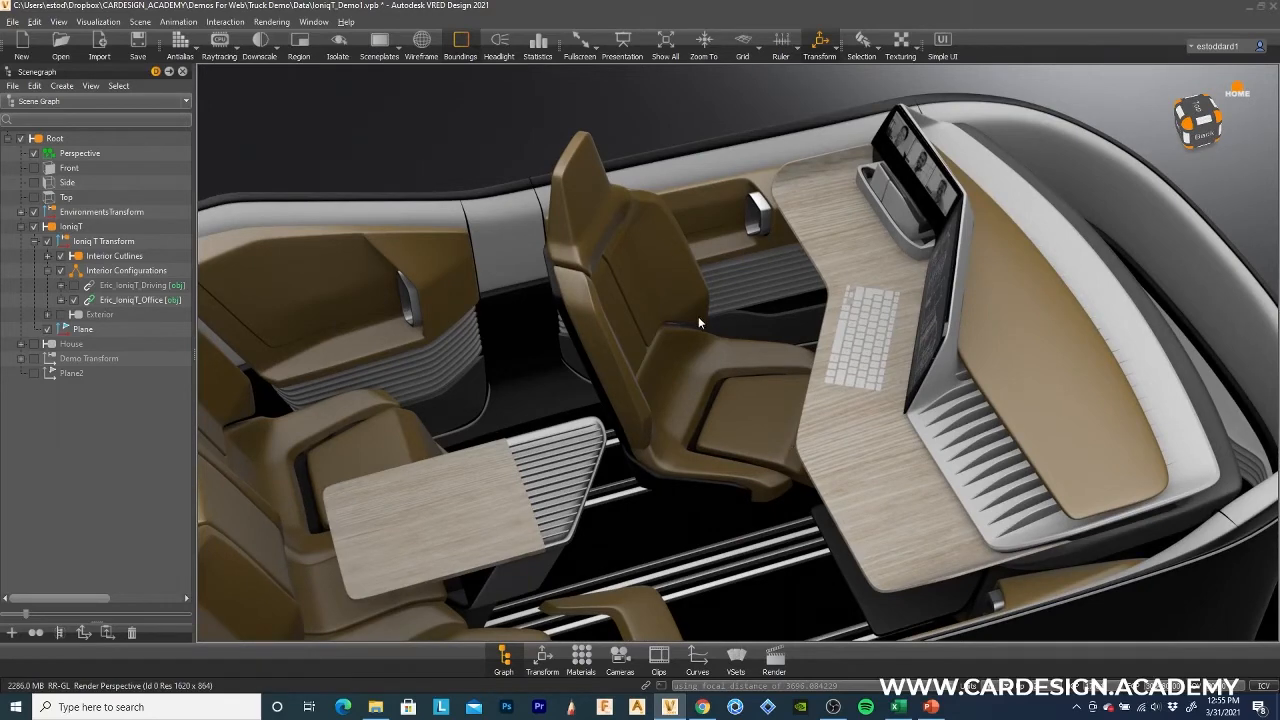
drag(698, 316, 733, 386)
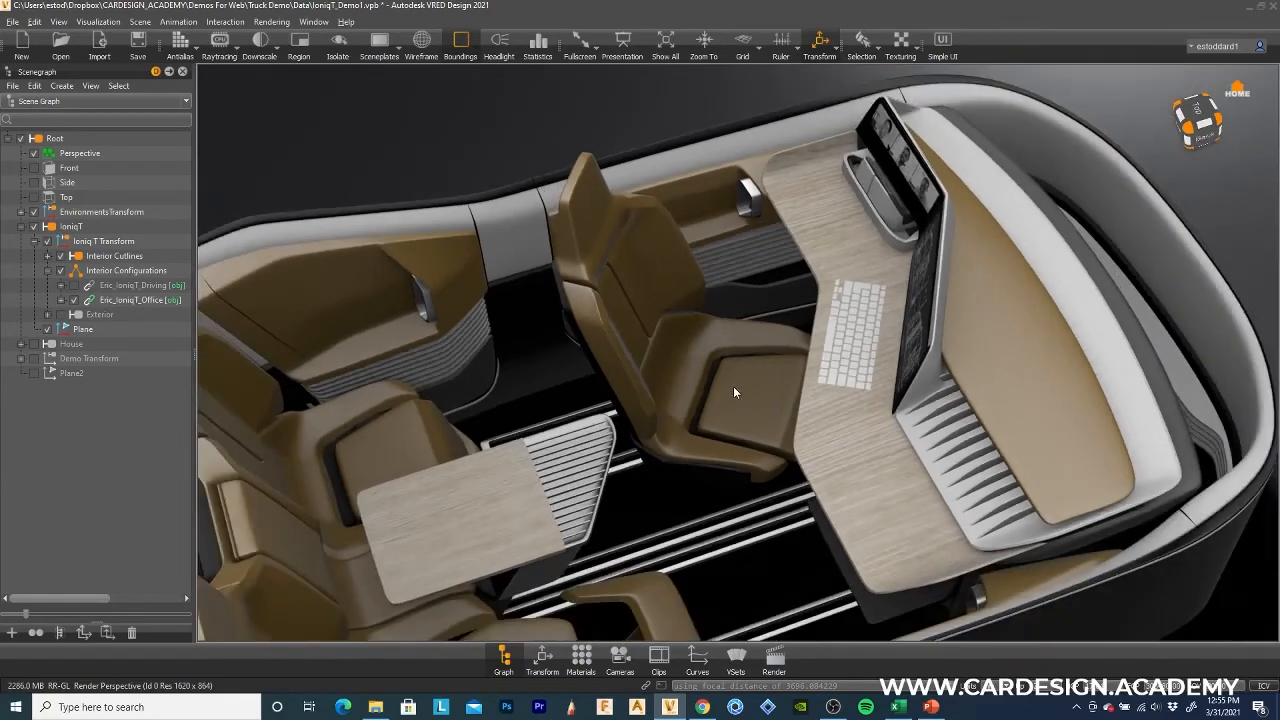
scroll(829, 457, down, 5)
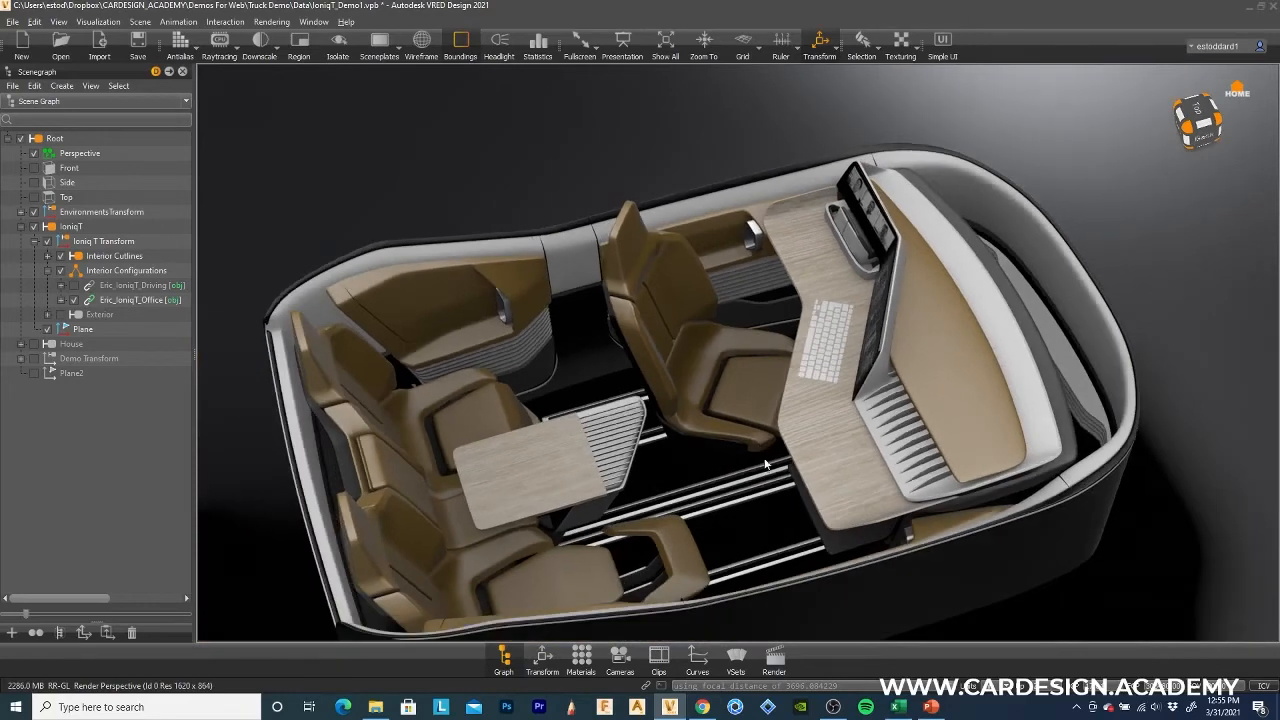
Switch the IoniqT interior configuration to the Driving variant and show the Exterior group.
click(73, 285)
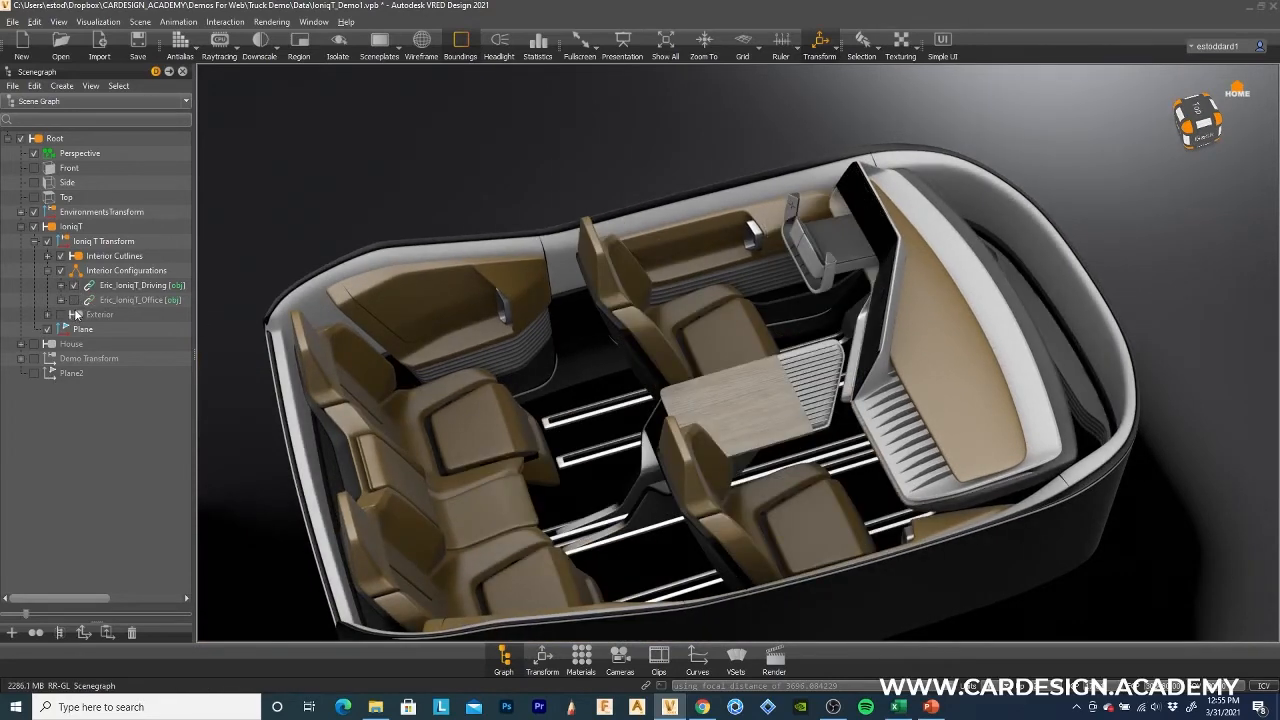
click(61, 315)
scroll(700, 430, down, 5)
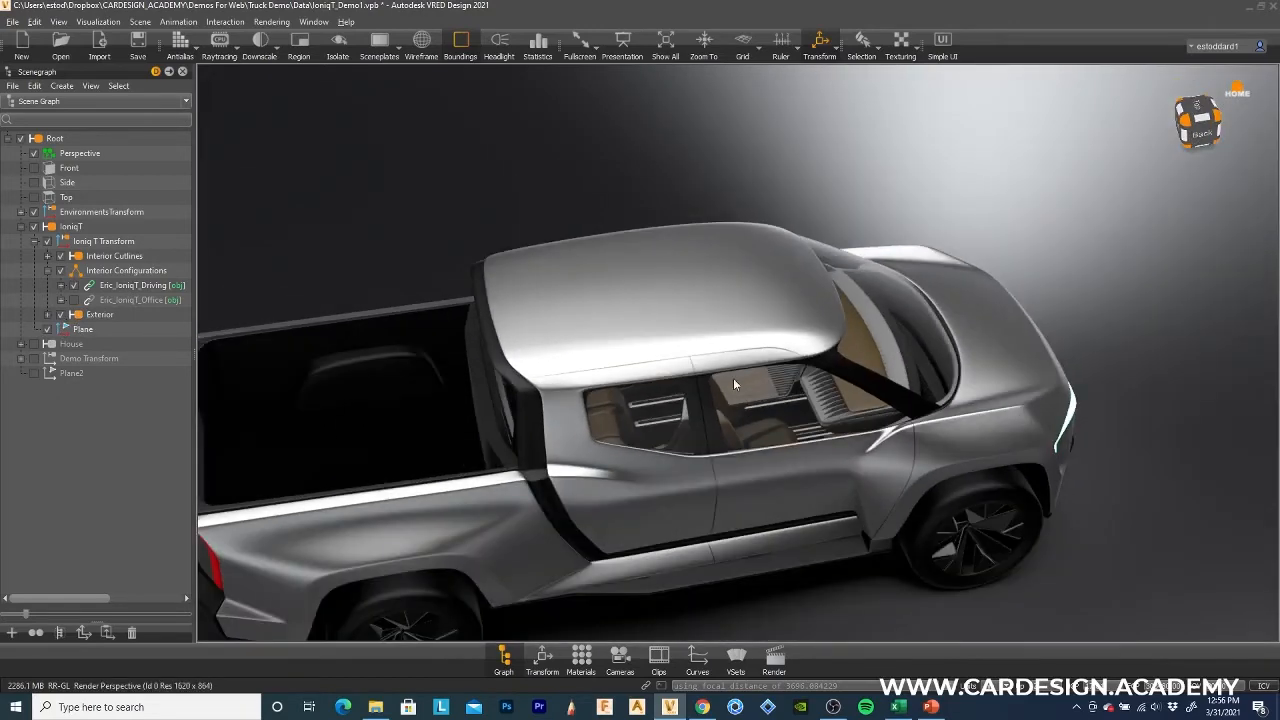
Expand the EnvironmentsTransform and Environments nodes in the scenegraph to list the available environments.
drag(733, 378, 759, 360)
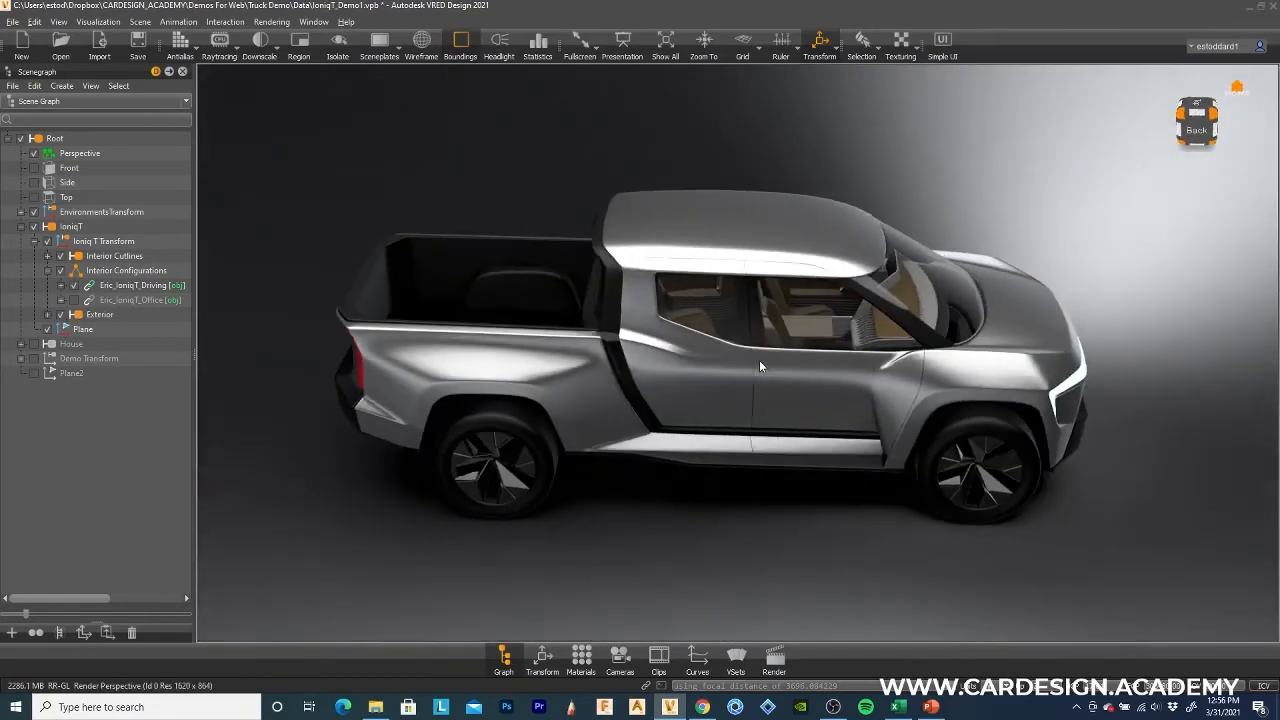
middle_drag(735, 356, 755, 395)
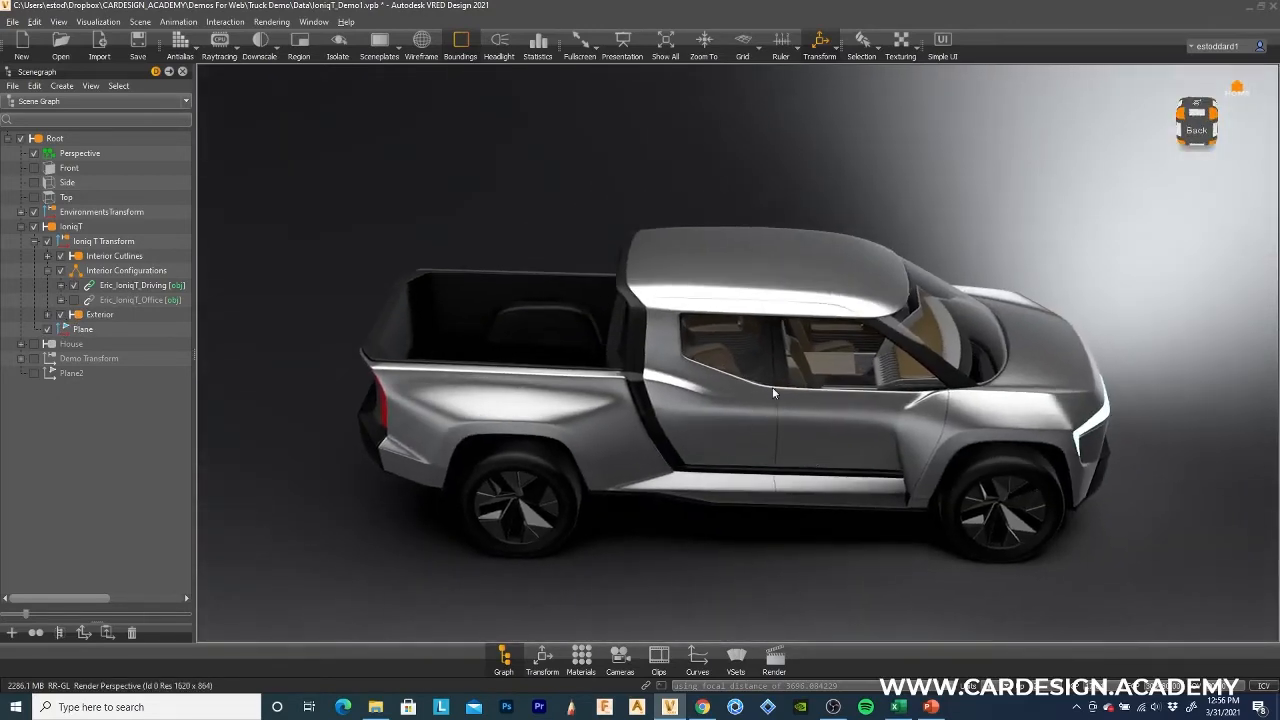
drag(772, 387, 682, 333)
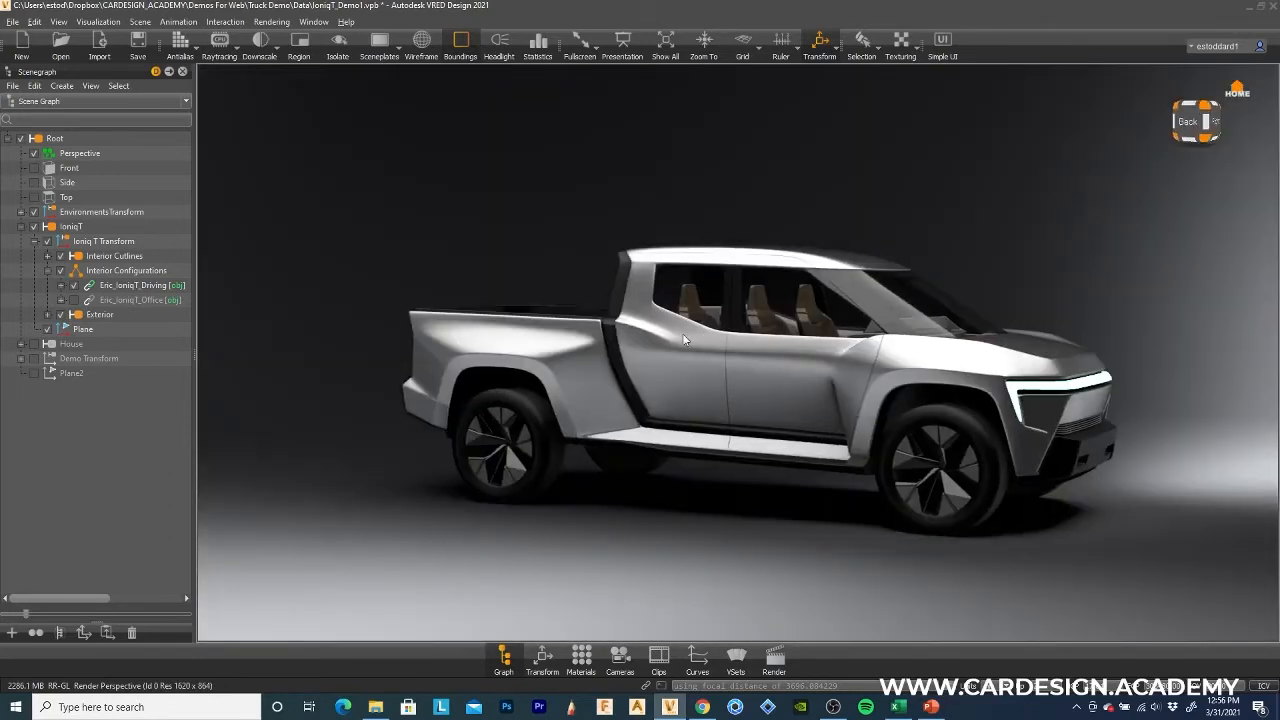
middle_drag(682, 333, 663, 342)
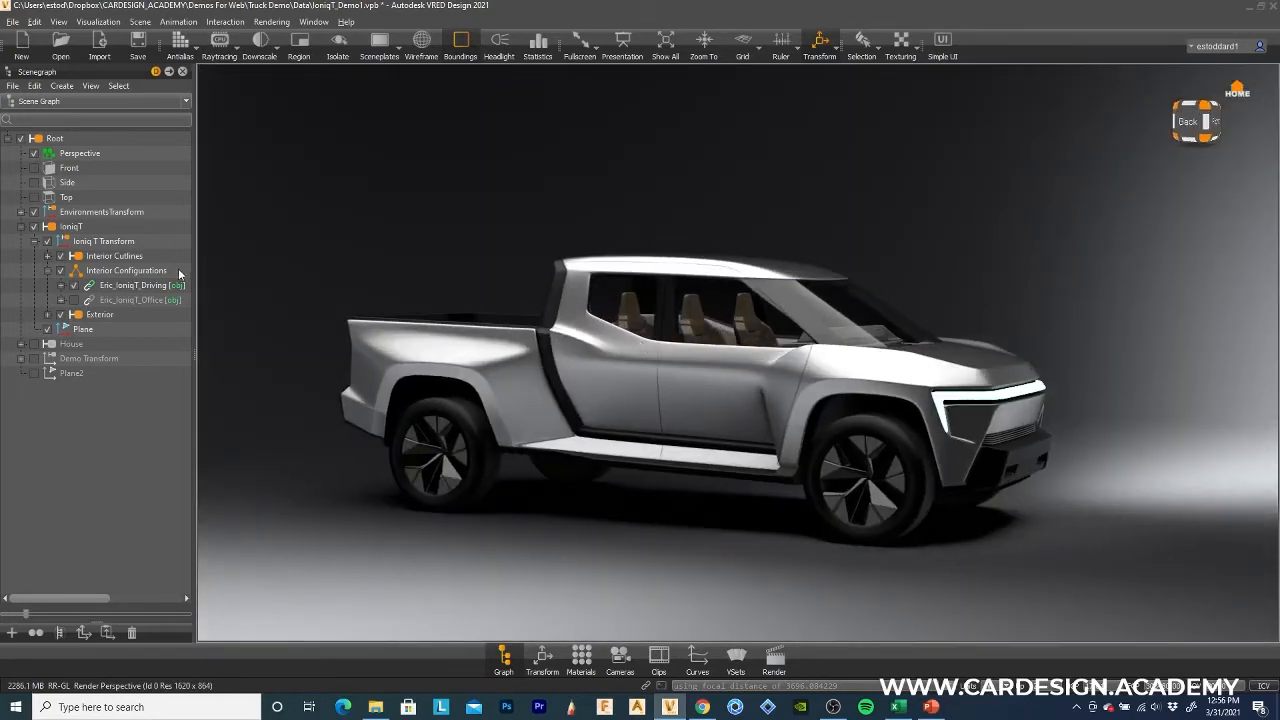
click(21, 213)
click(31, 228)
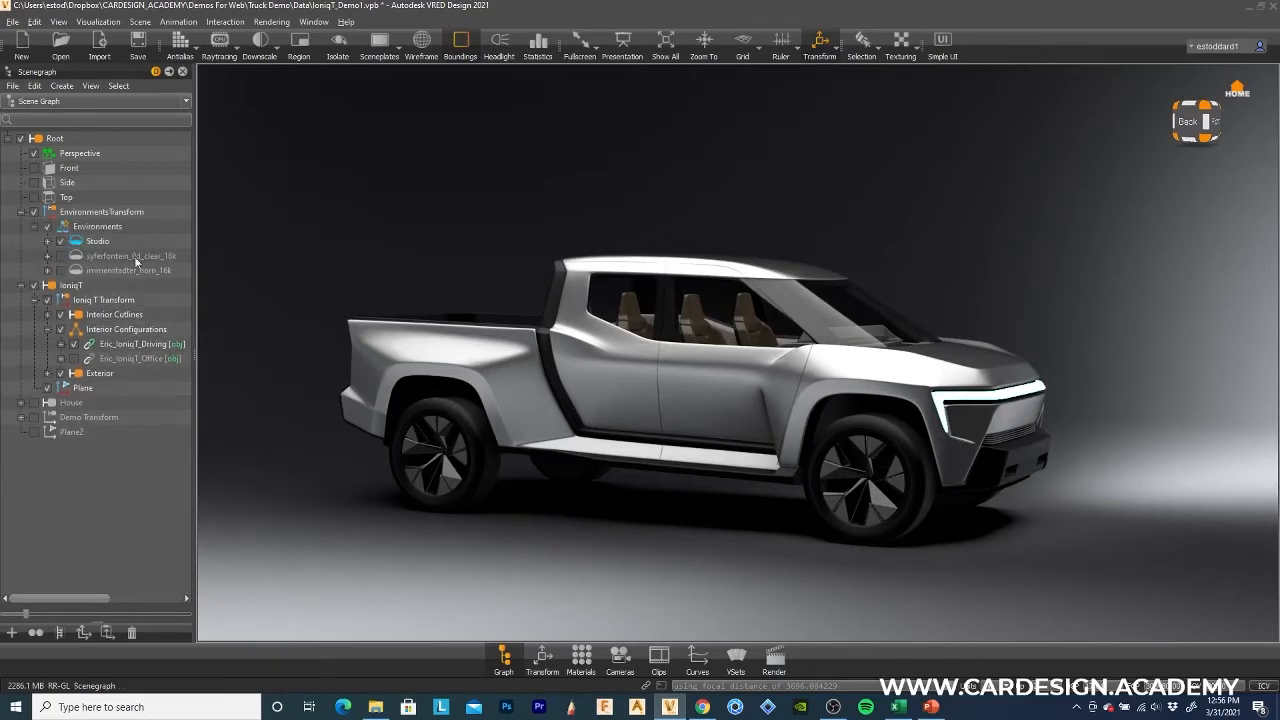
Browse the HDR images in the Dropbox HDRI folder for a new environment under the Environments node.
right_click(116, 235)
mouse_move(120, 237)
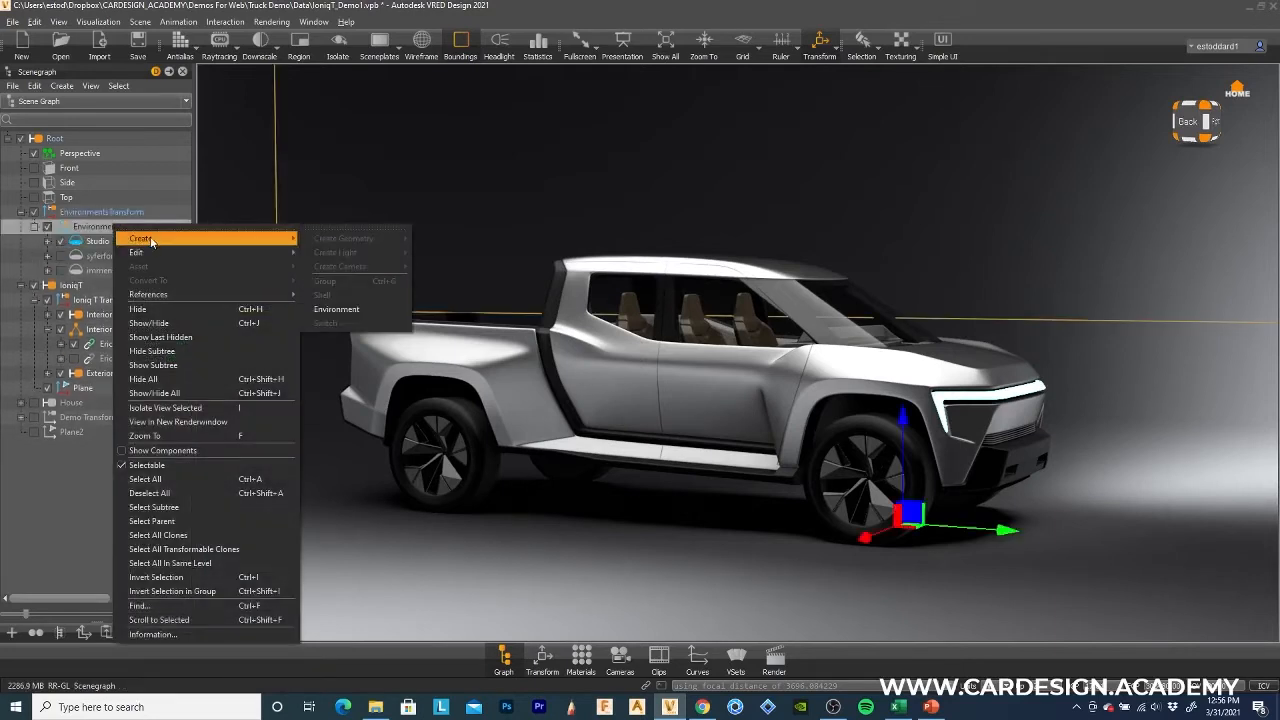
click(353, 309)
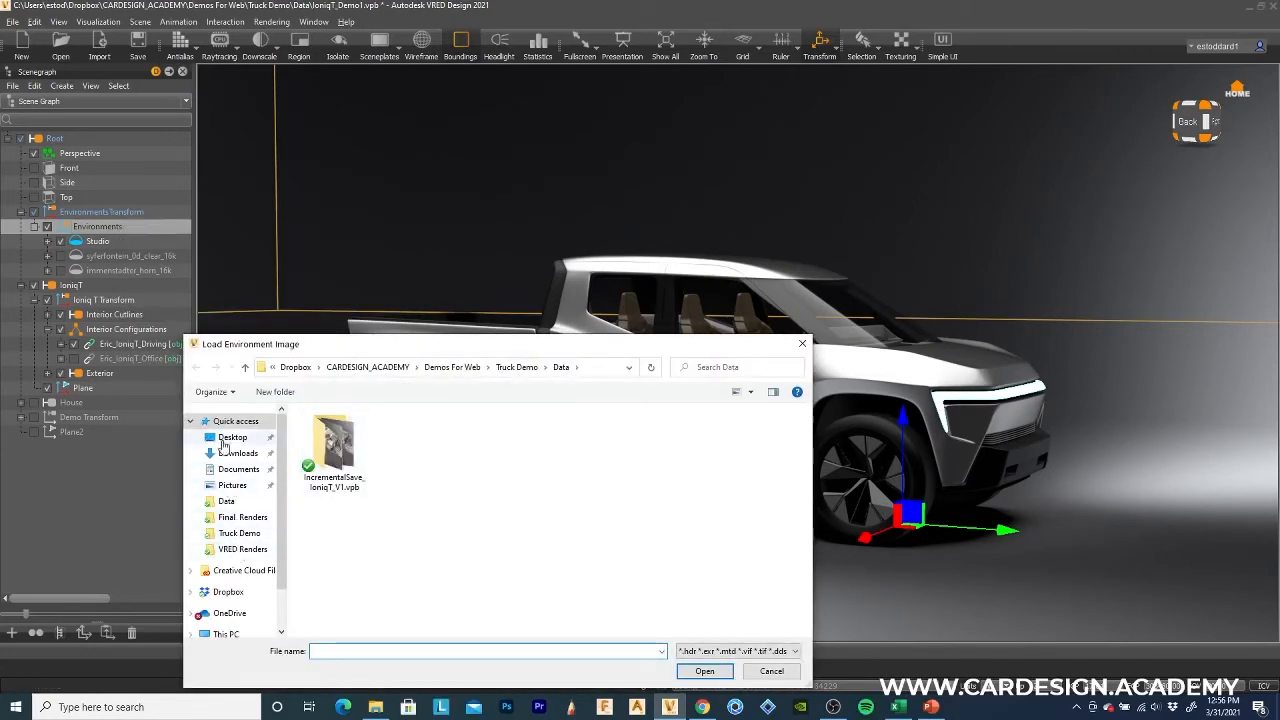
click(224, 438)
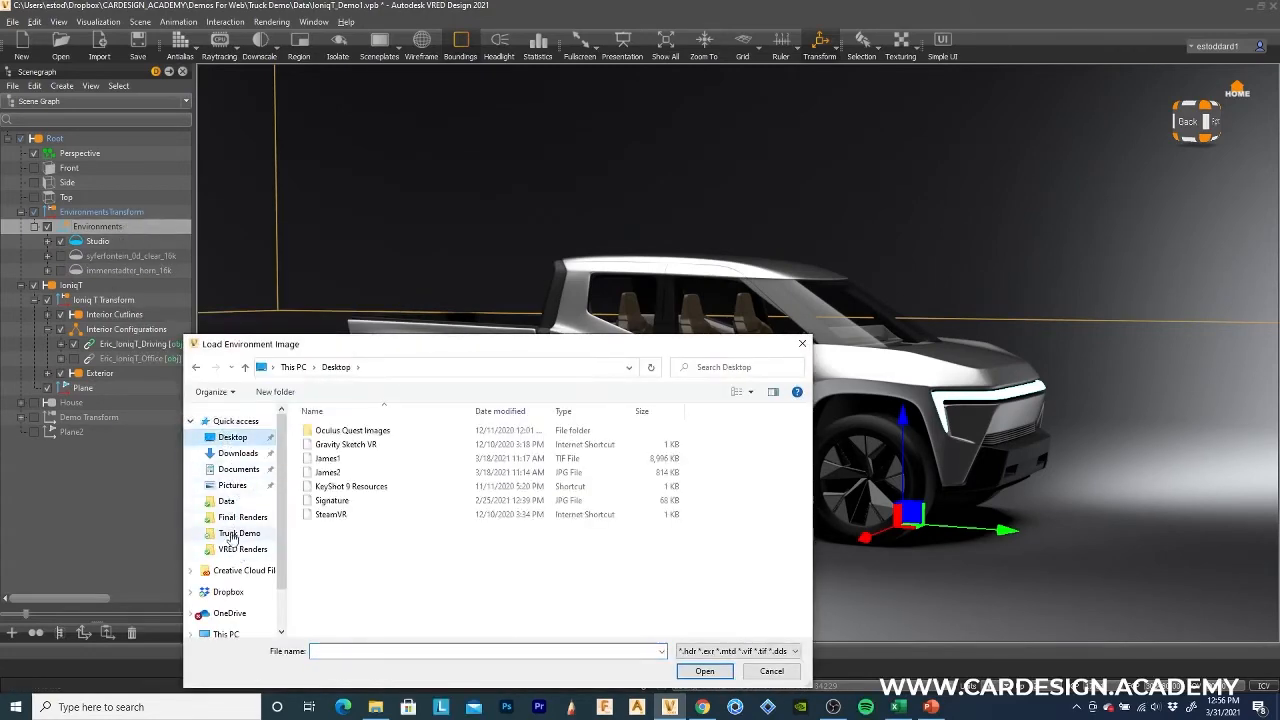
click(227, 593)
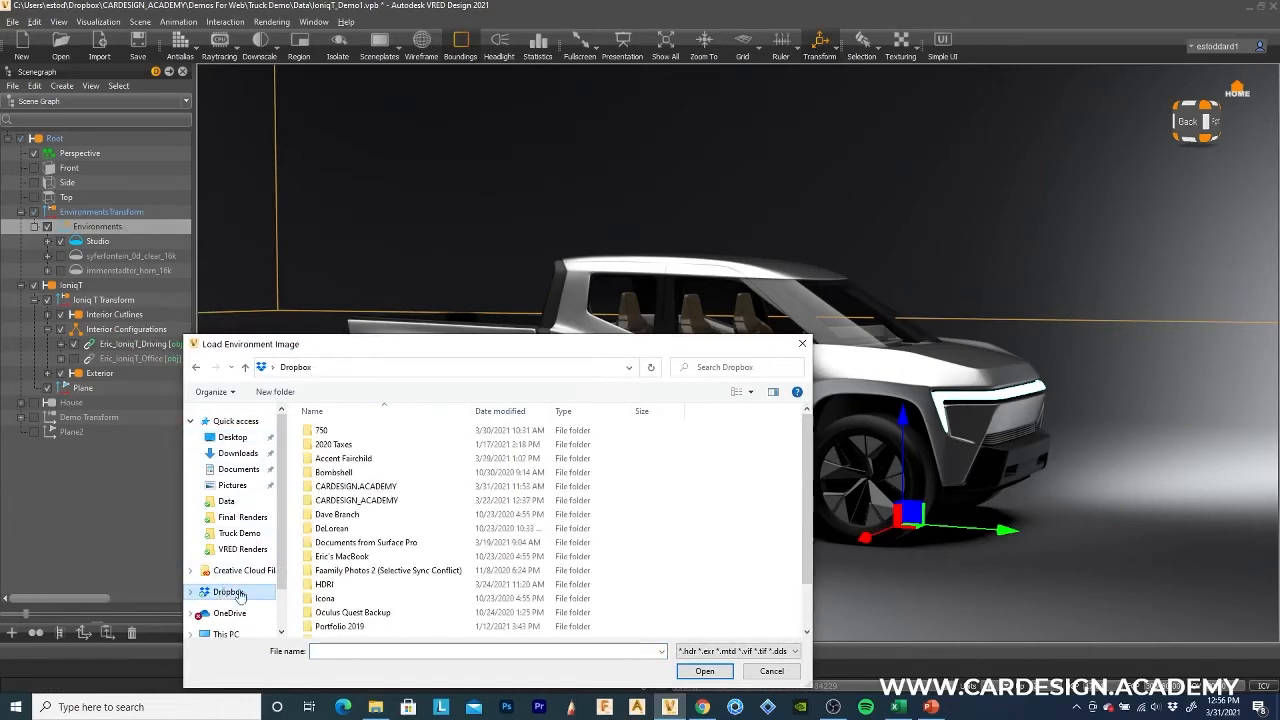
double_click(323, 588)
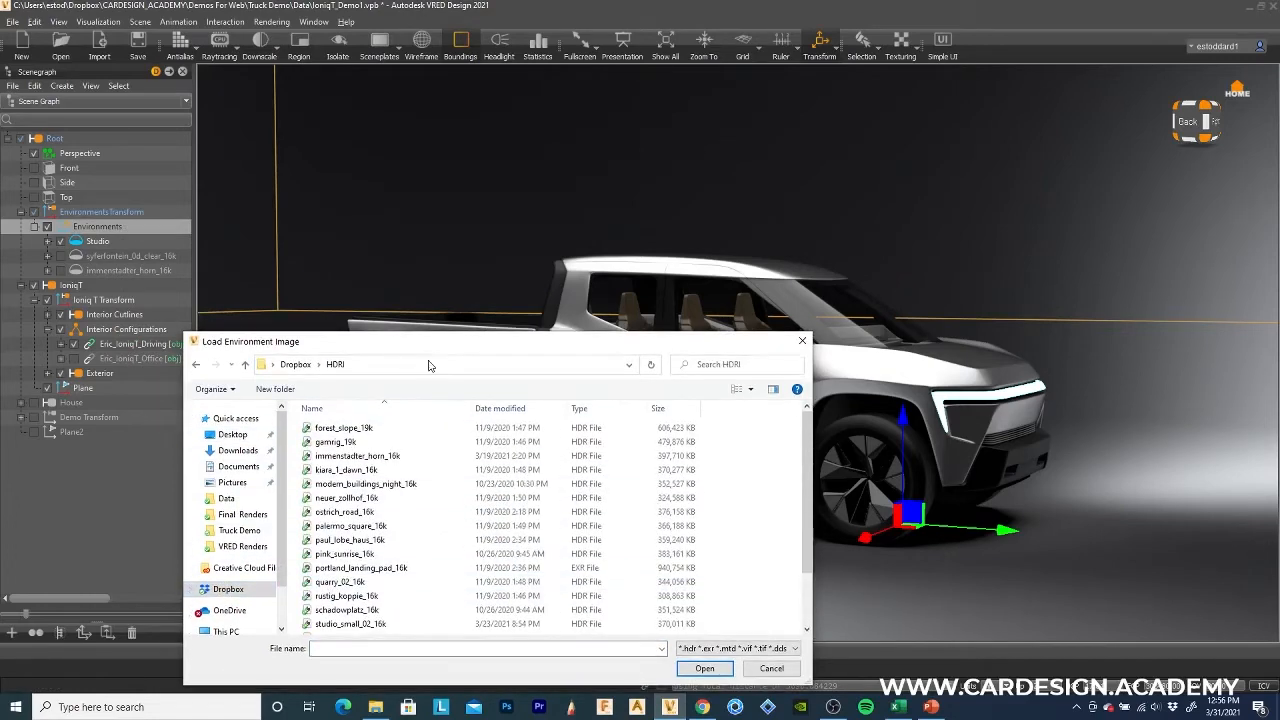
drag(432, 345, 500, 223)
scroll(472, 345, down, 5)
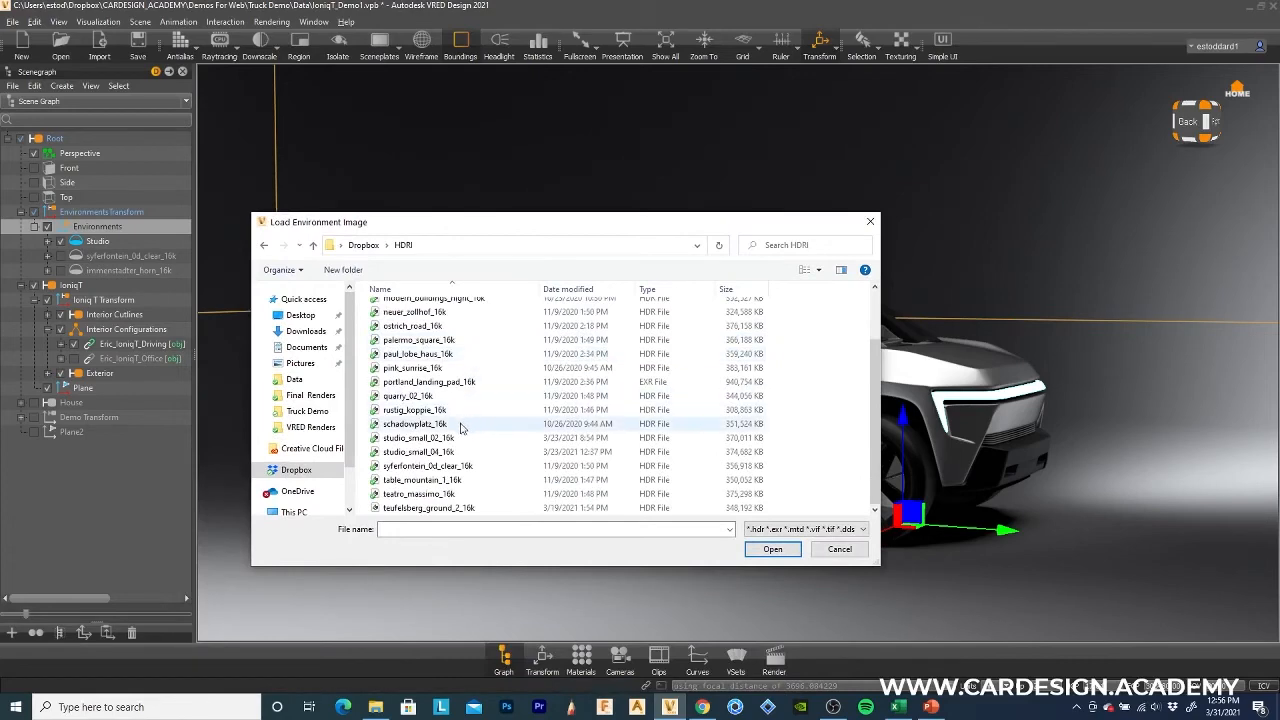
scroll(458, 400, up, 5)
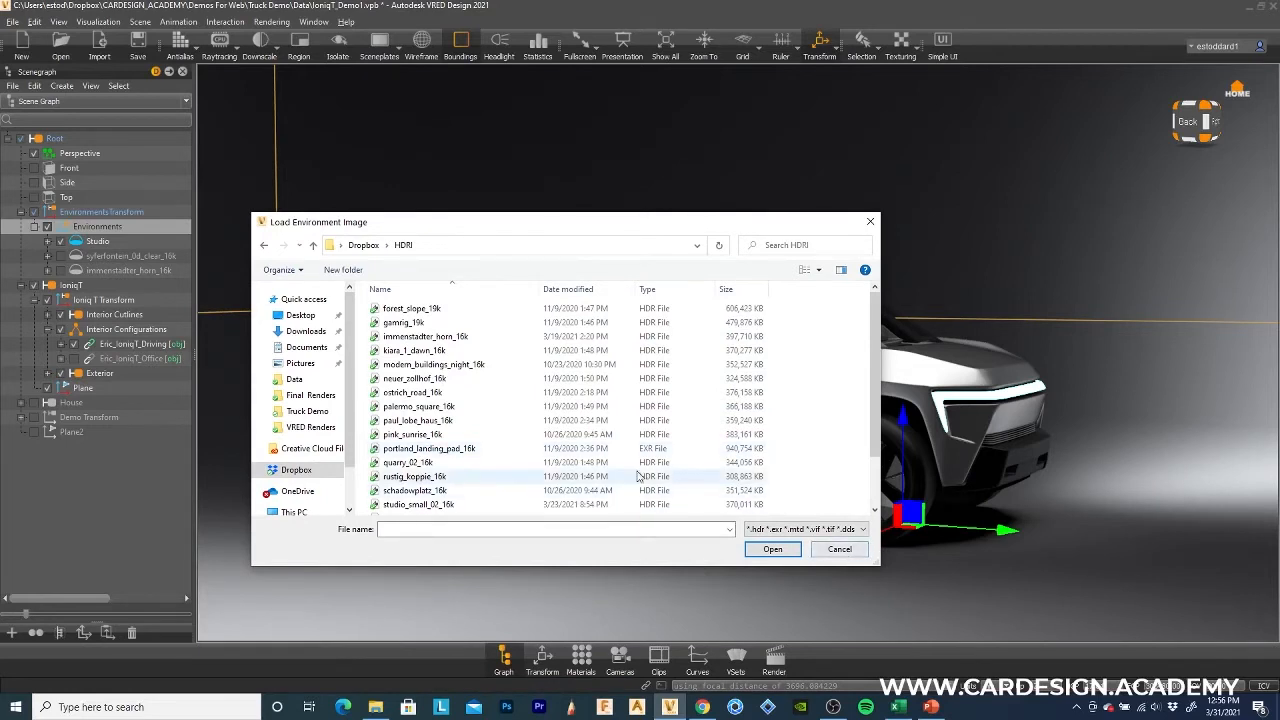
click(848, 550)
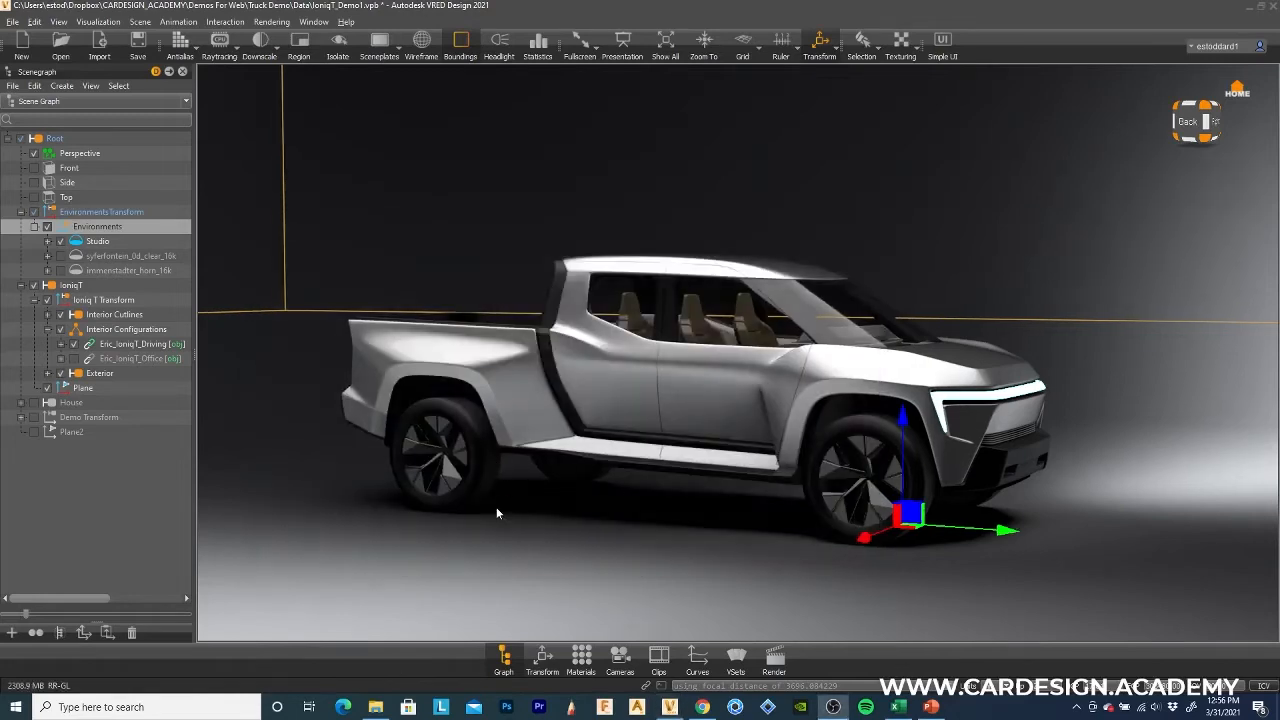
Switch the scene environment from Studio to syferfontein_0d_clear_16k and review the truck's side in it.
click(505, 519)
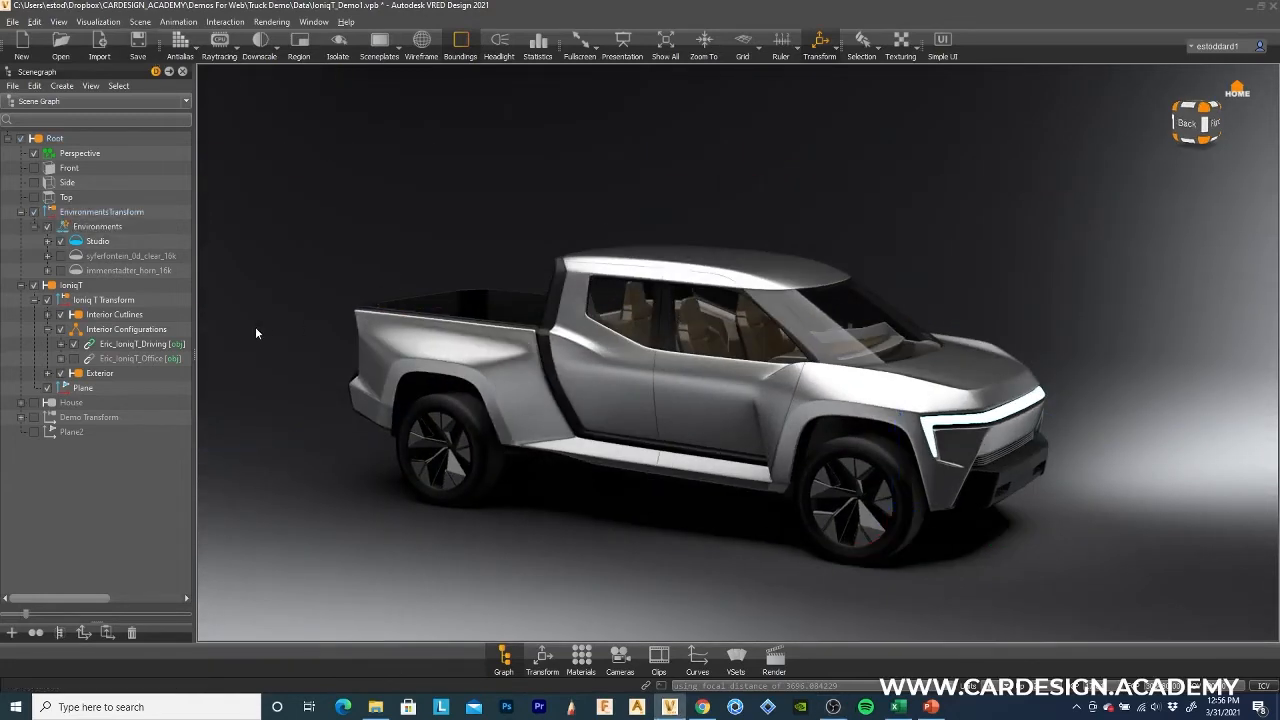
scroll(337, 499, up, 3)
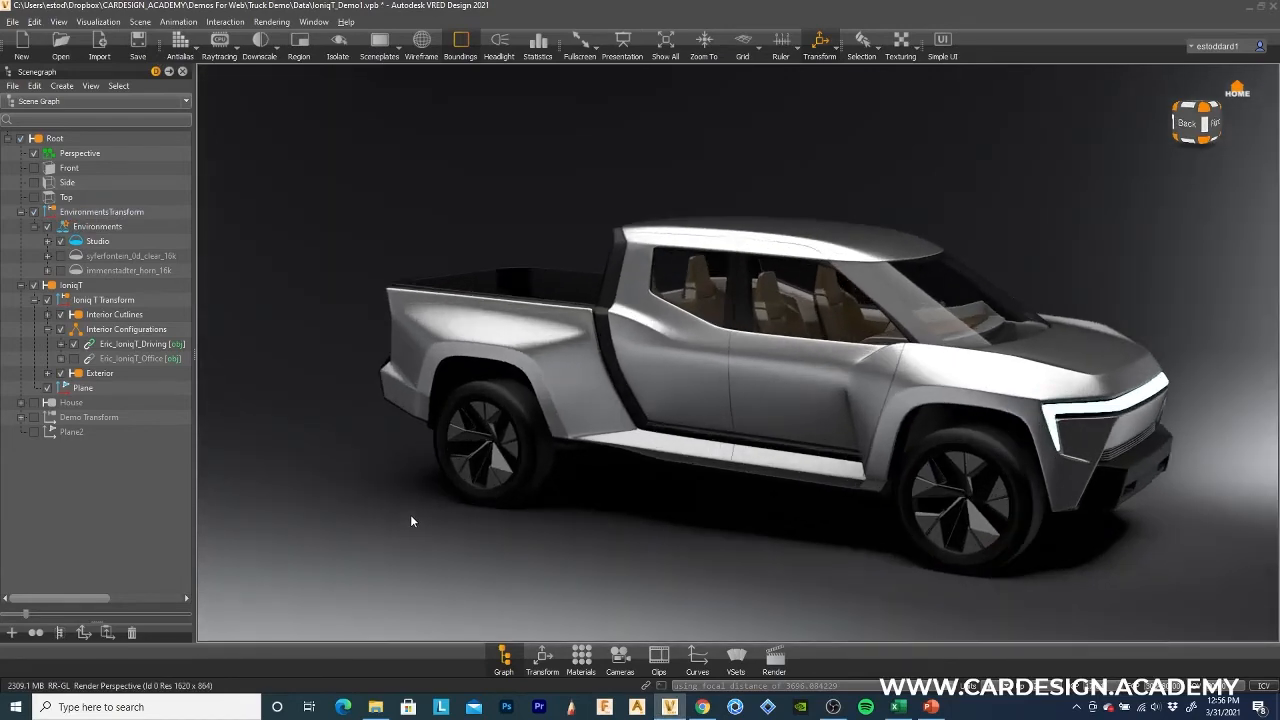
scroll(400, 519, up, 2)
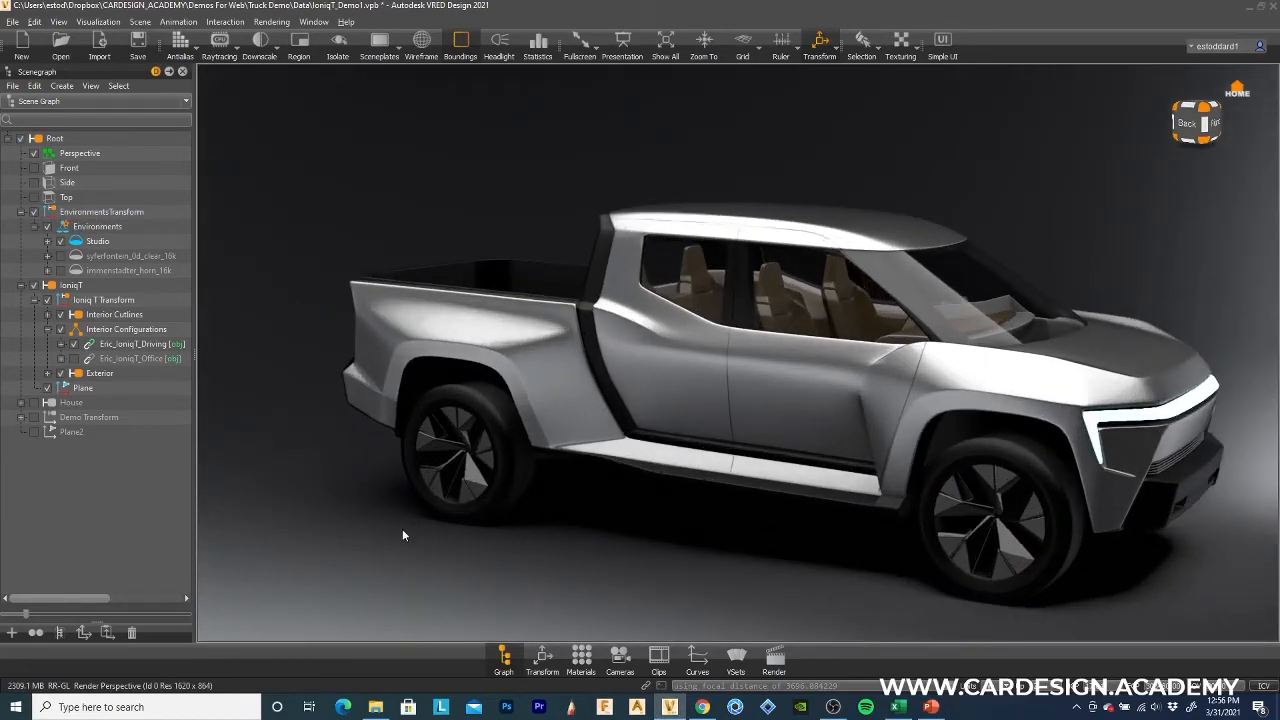
drag(452, 543, 621, 539)
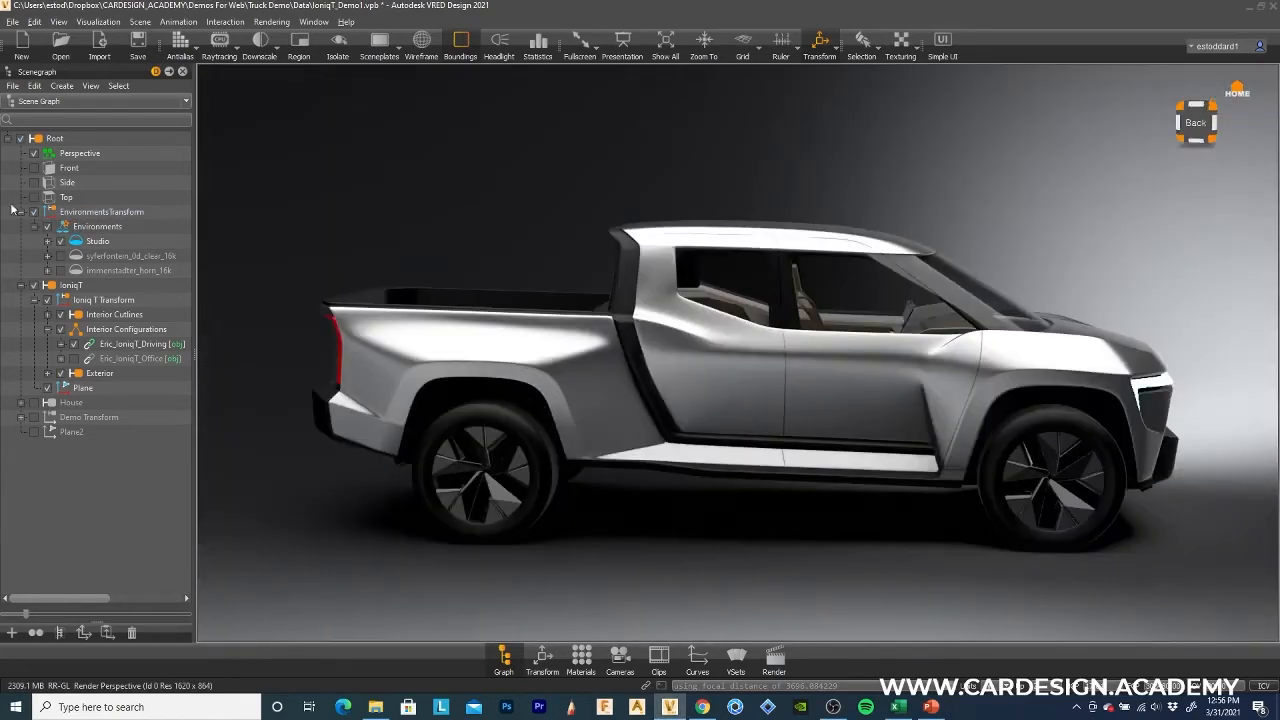
click(59, 255)
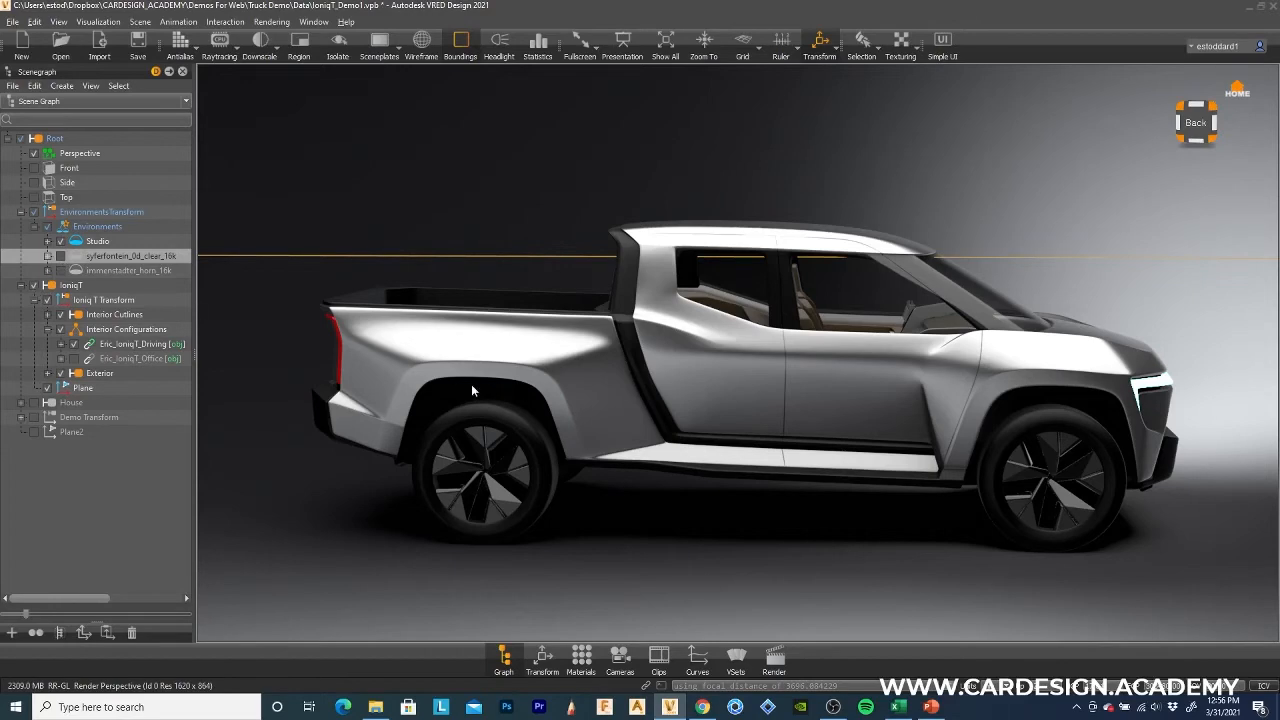
click(59, 257)
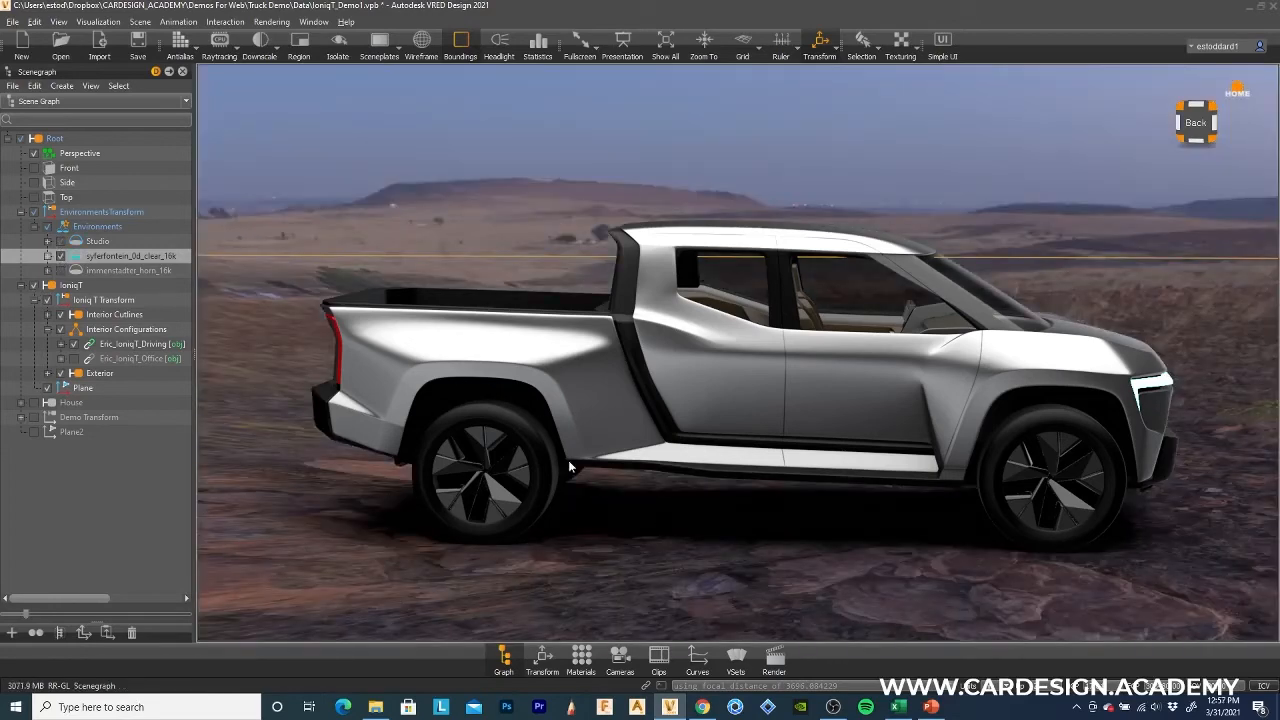
scroll(581, 484, down, 5)
scroll(646, 487, up, 3)
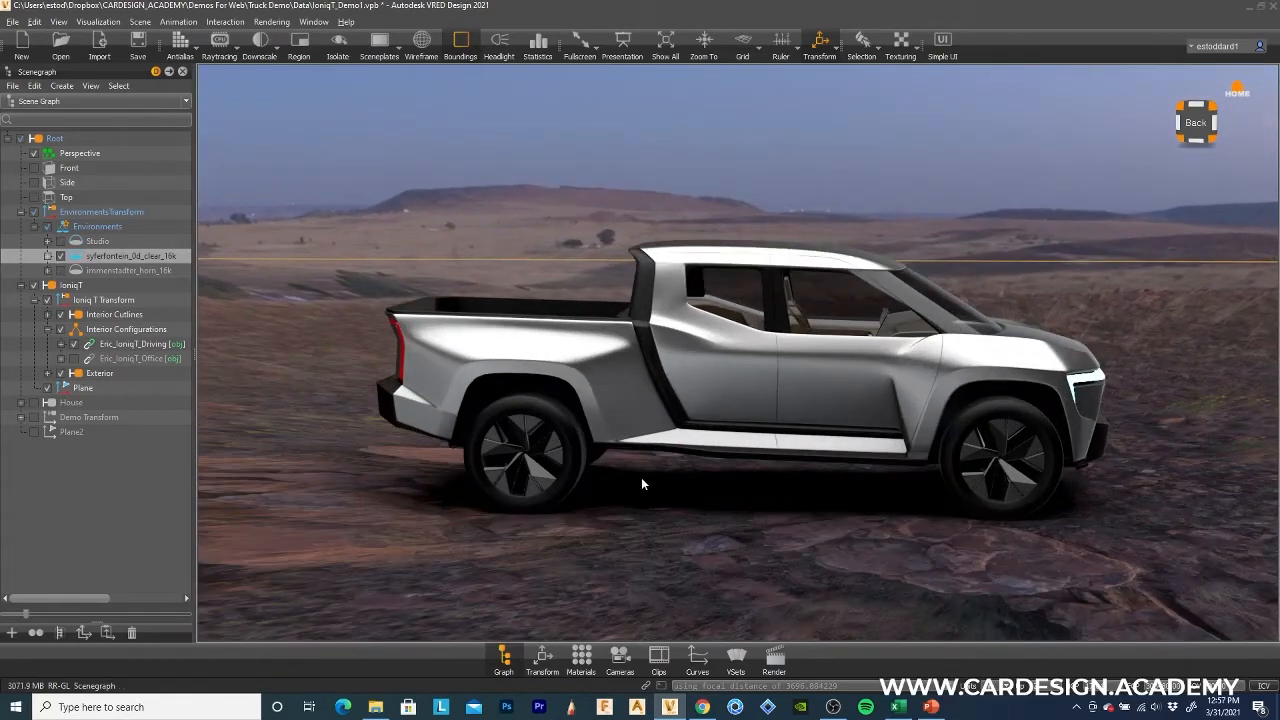
alt+drag(763, 503, 307, 555)
drag(1086, 553, 1008, 549)
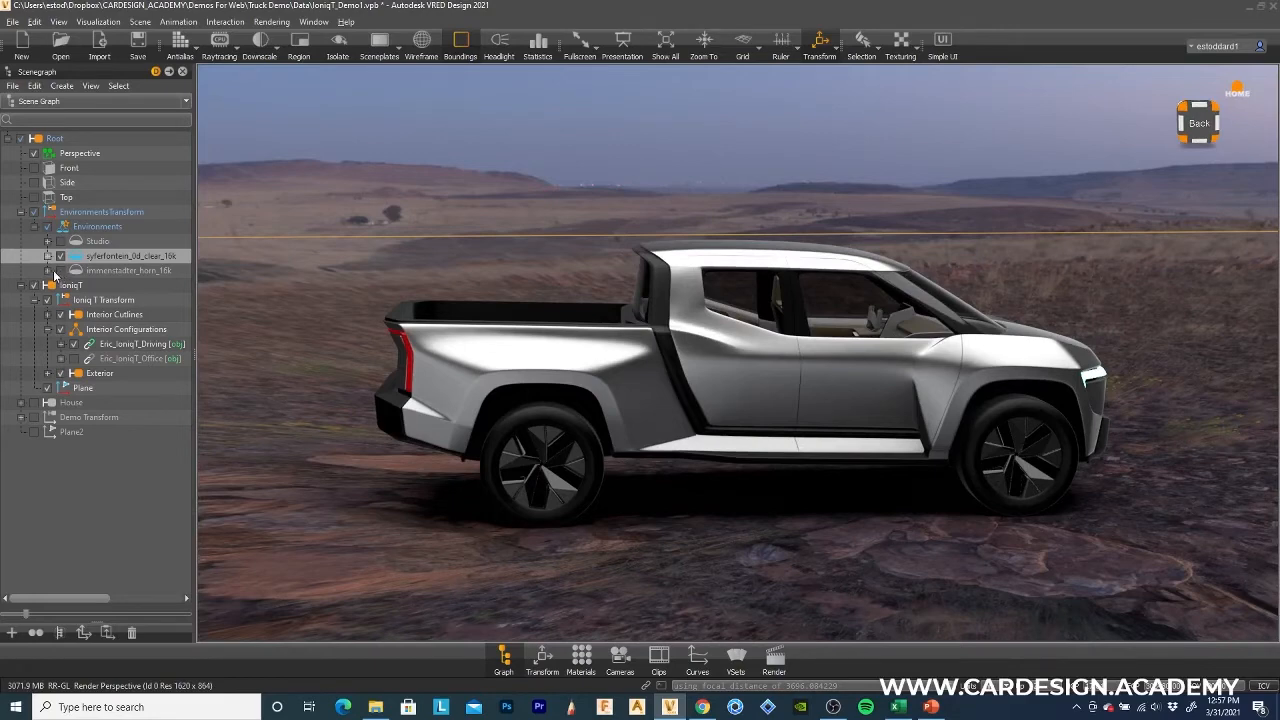
Activate the immenstadter_horn_16k mountain meadow environment in place of syferfontein_0d_clear_16k and review the truck's rear in it.
click(60, 256)
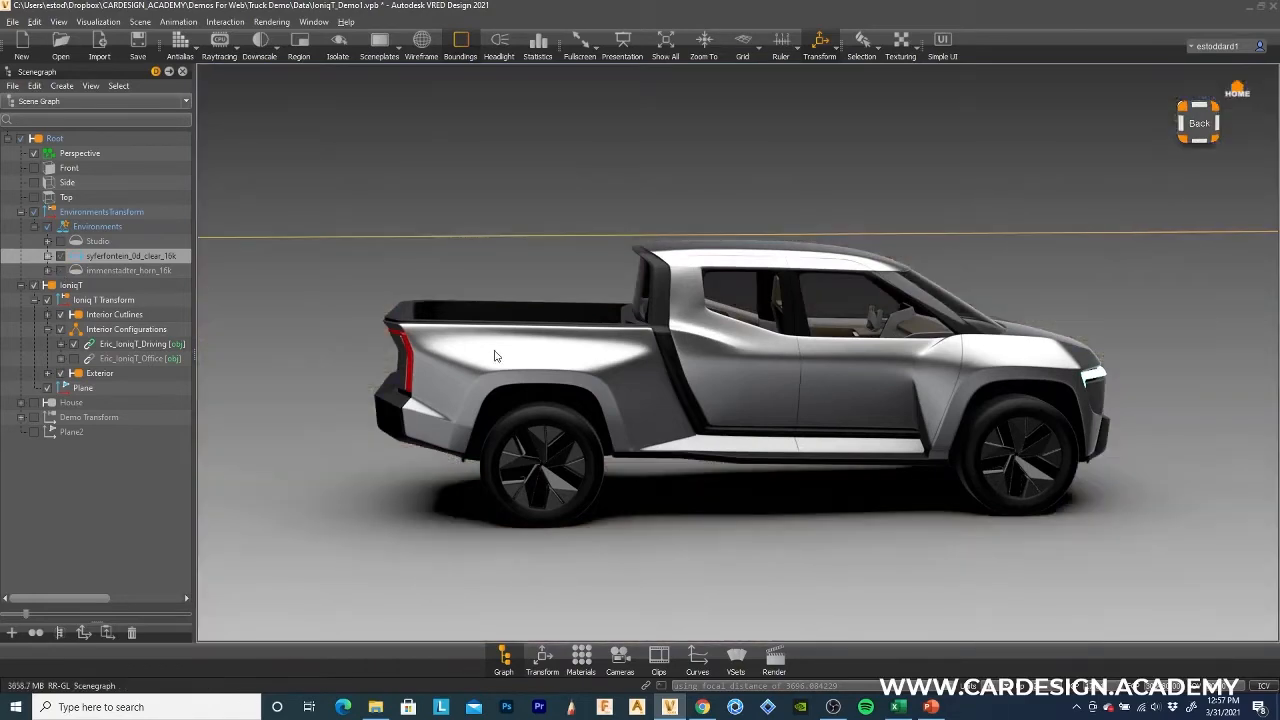
click(60, 271)
drag(583, 298, 992, 452)
mouse_move(750, 512)
mouse_down()
mouse_move(741, 485)
mouse_move(852, 469)
mouse_move(845, 493)
mouse_up()
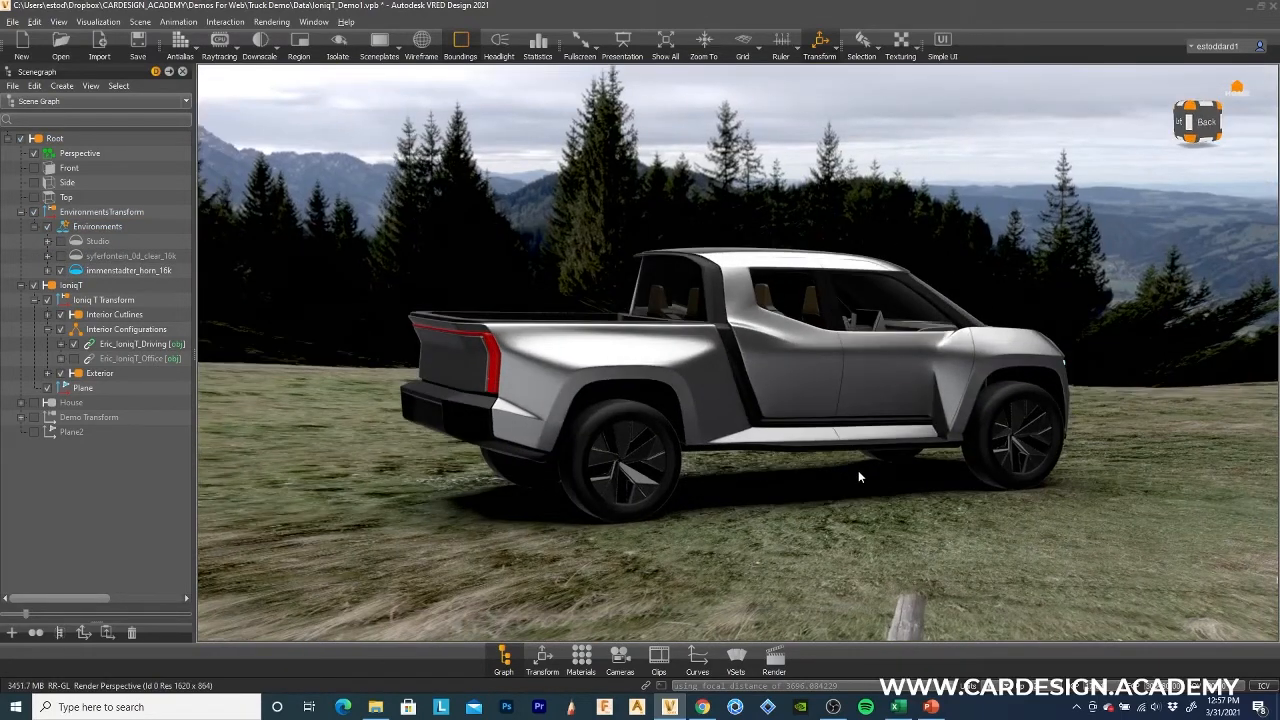
drag(974, 483, 1050, 486)
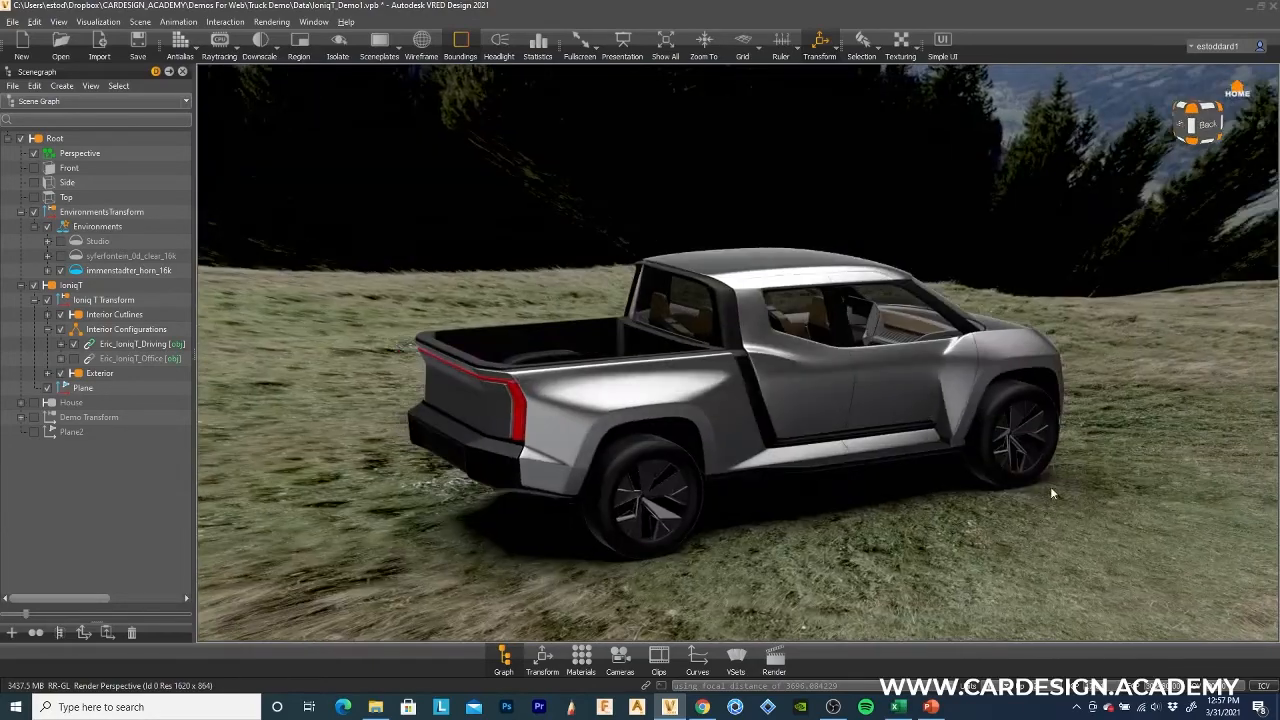
scroll(955, 512, down, 1)
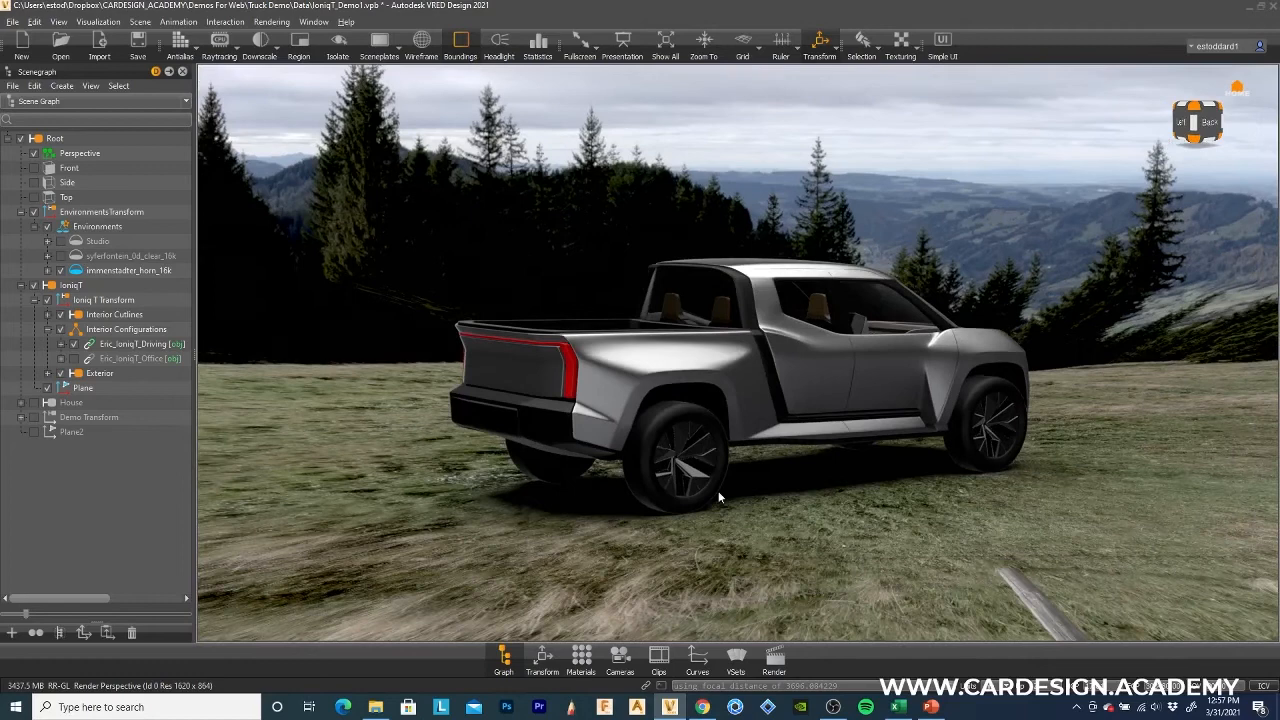
Show the House model and frame the truck's front three-quarter side with the container house behind it.
click(34, 402)
drag(446, 347, 530, 551)
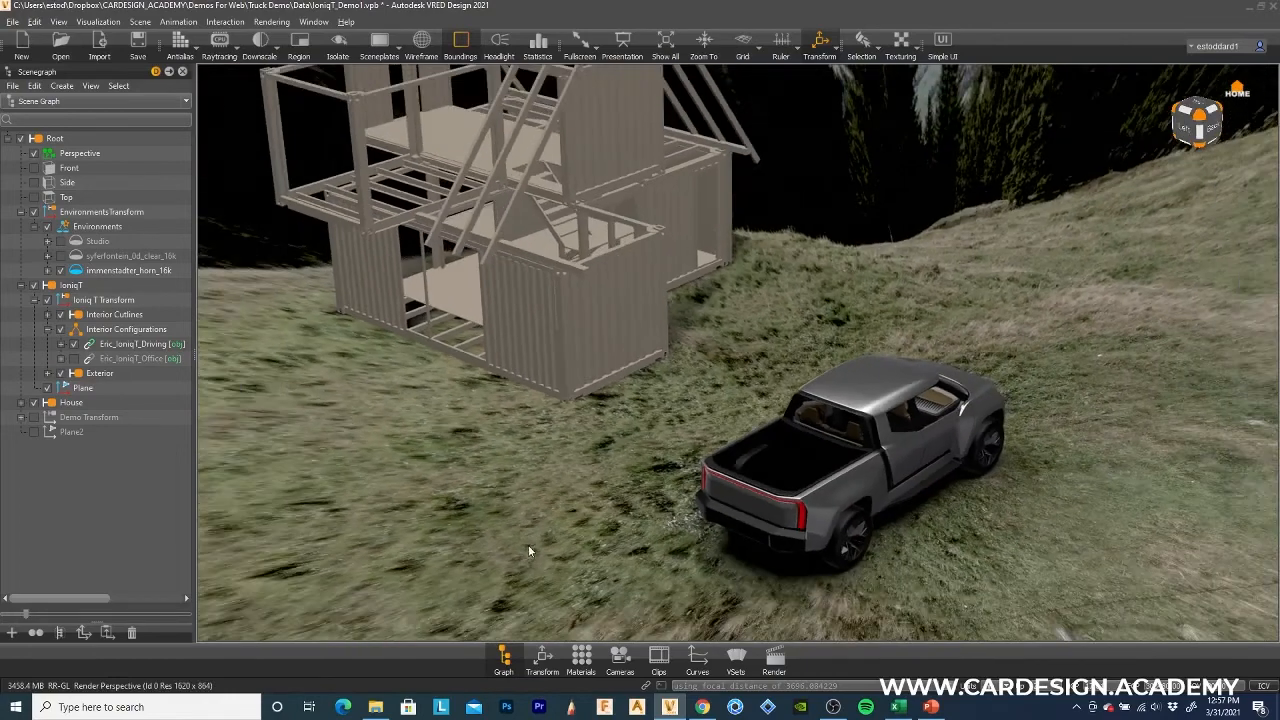
drag(614, 497, 613, 461)
drag(549, 418, 683, 427)
drag(763, 421, 866, 423)
drag(476, 578, 536, 557)
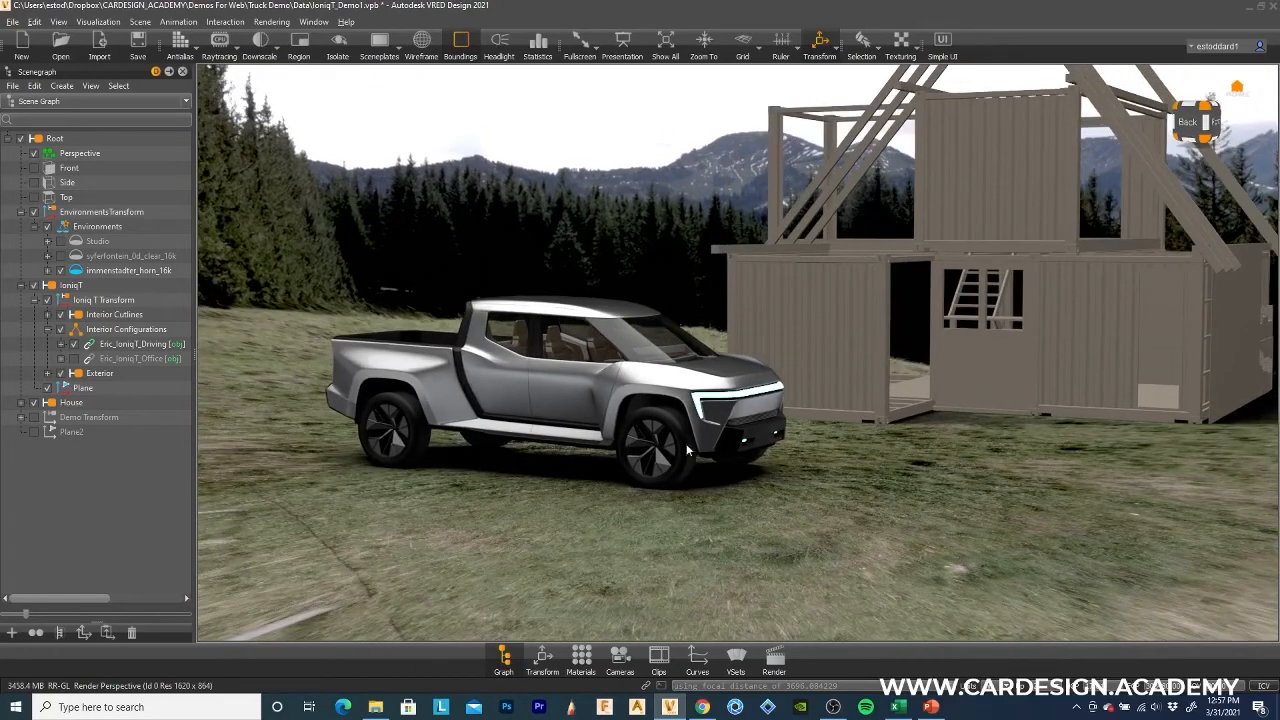
drag(687, 452, 693, 446)
right_drag(484, 402, 600, 498)
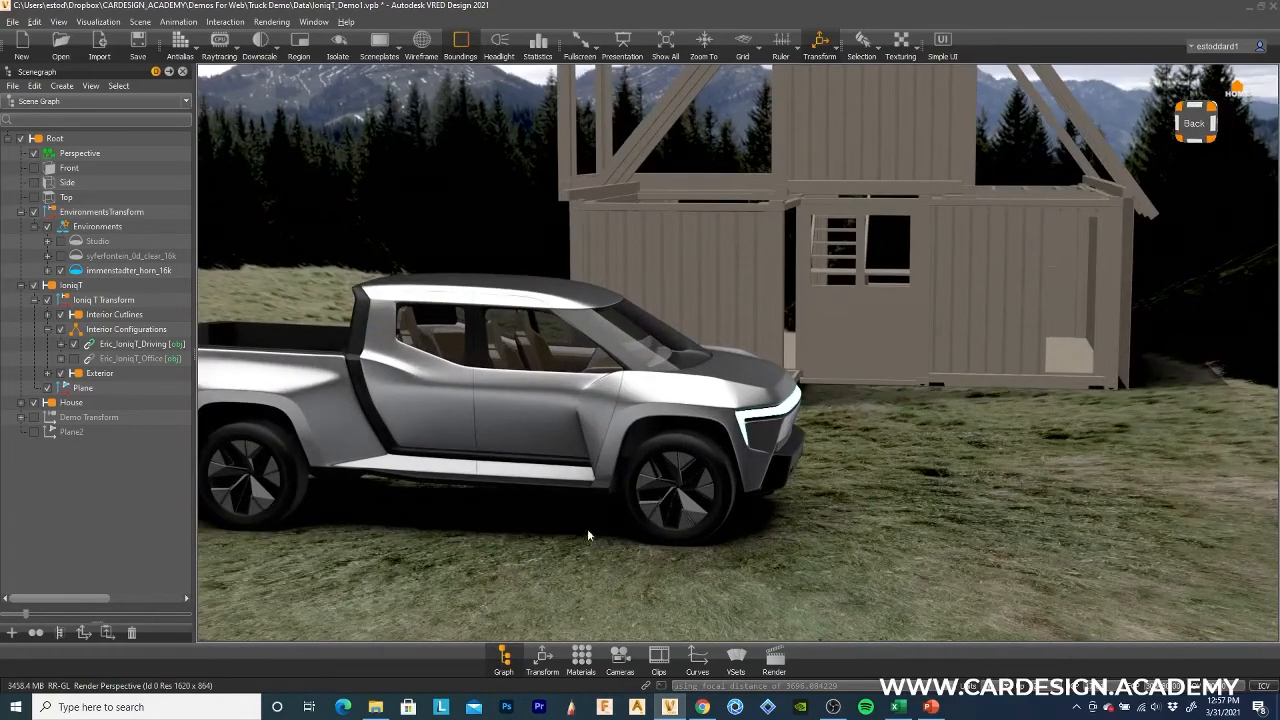
middle_drag(587, 528, 696, 510)
Apply the immenstadter_horn_16k environment material to all materials in the scene, accepting the replacement dialog.
click(582, 662)
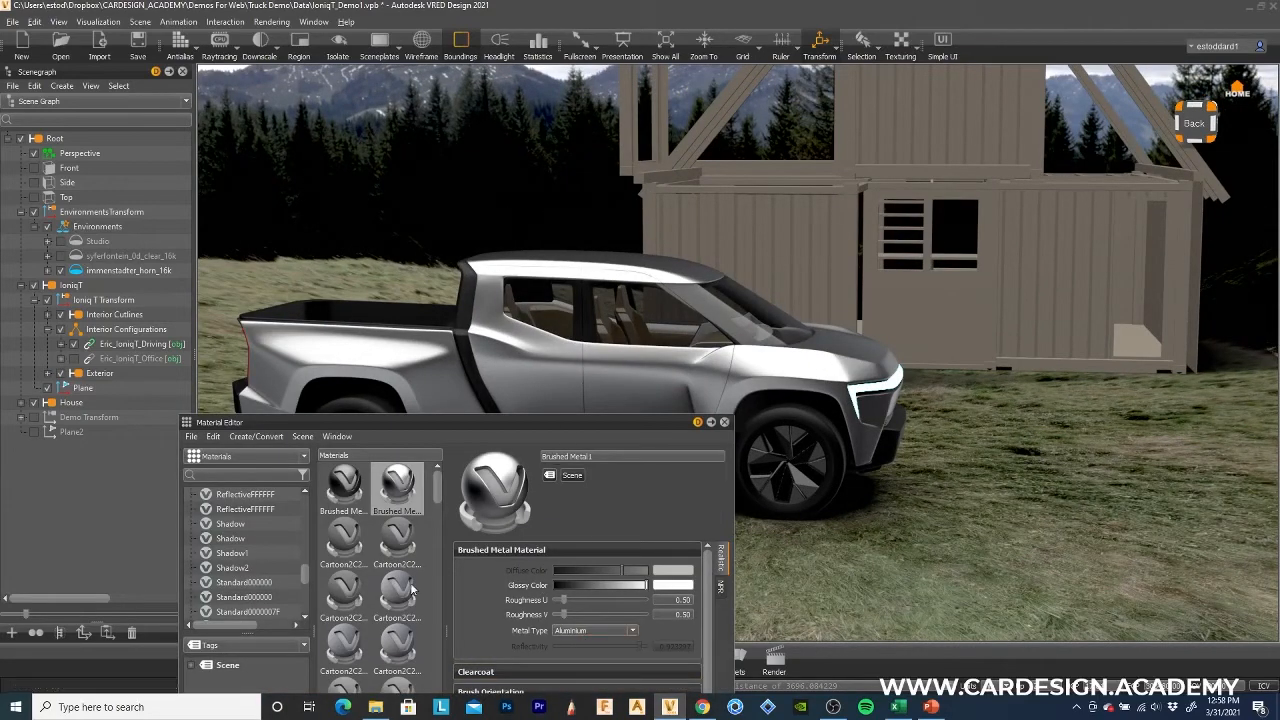
scroll(438, 500, down, 1)
drag(438, 500, 435, 535)
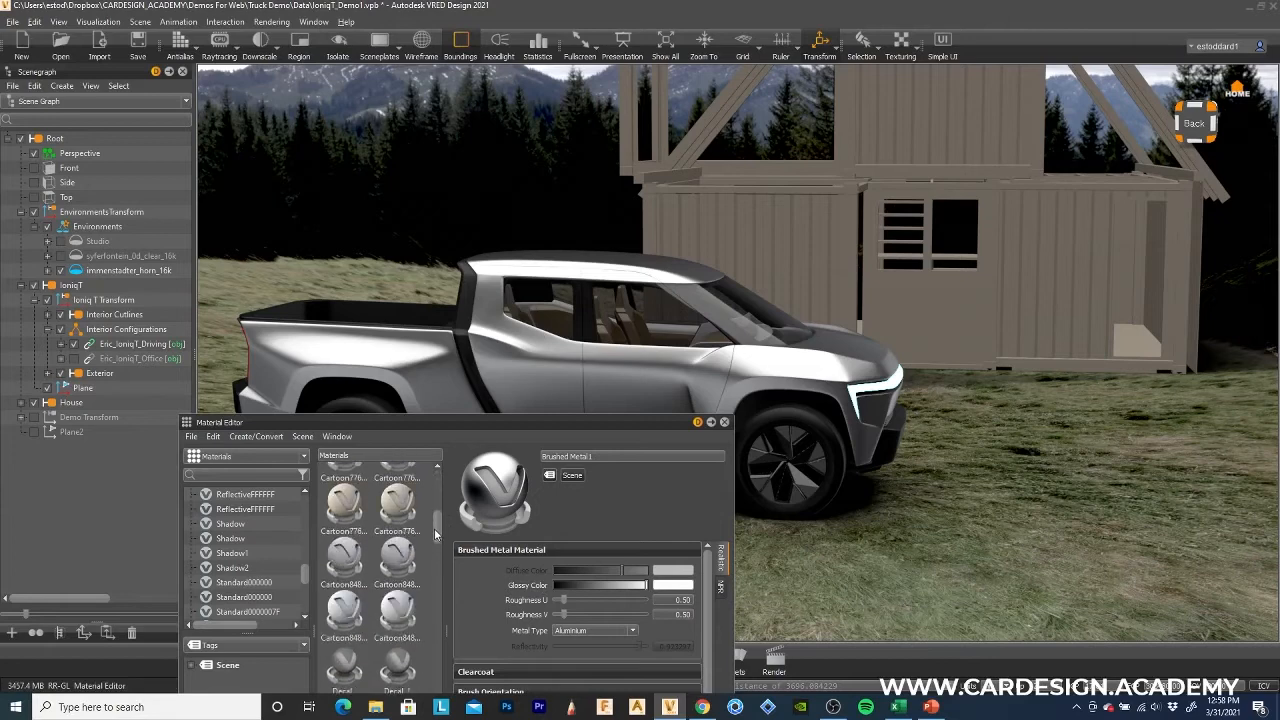
drag(420, 418, 455, 208)
scroll(448, 393, down, 3)
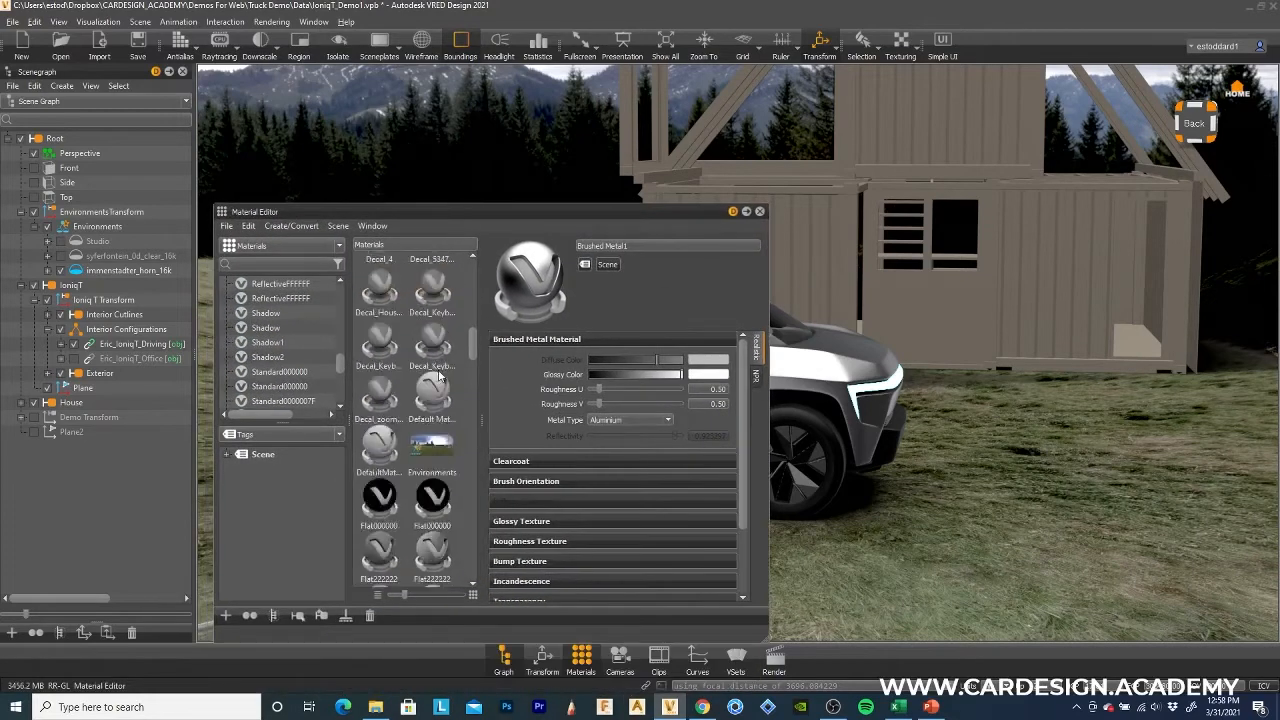
click(426, 337)
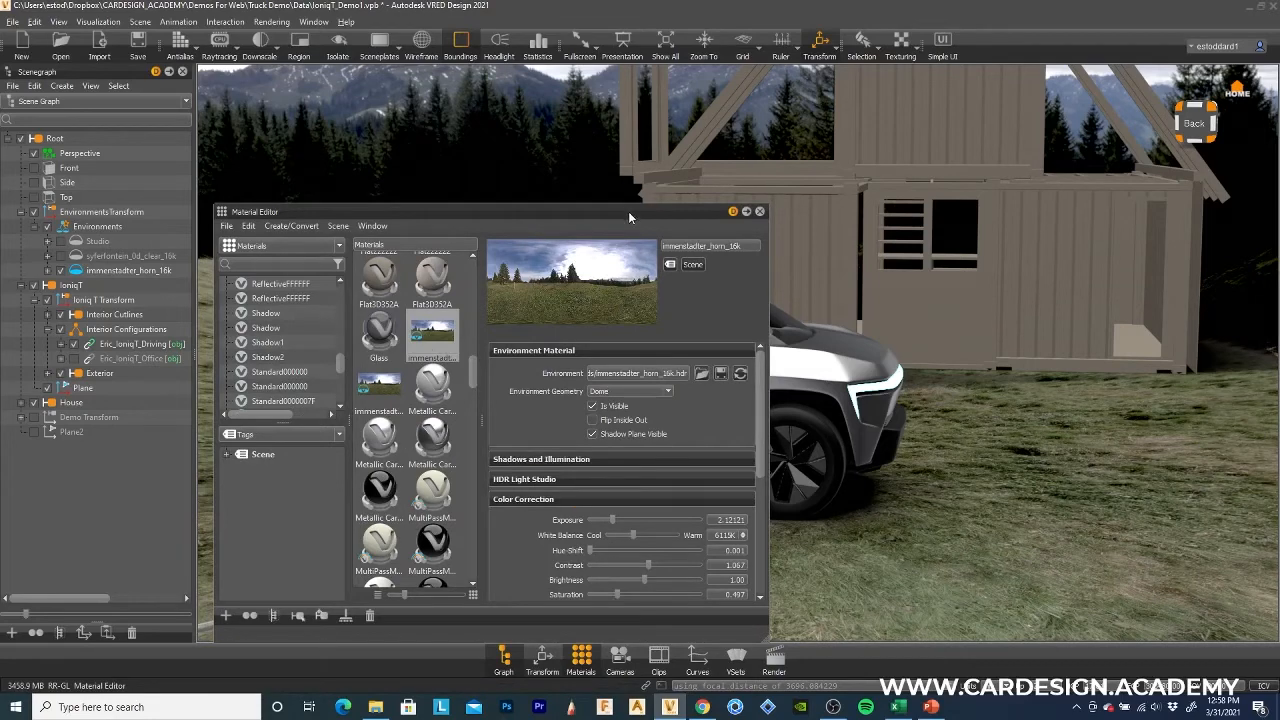
drag(628, 211, 563, 183)
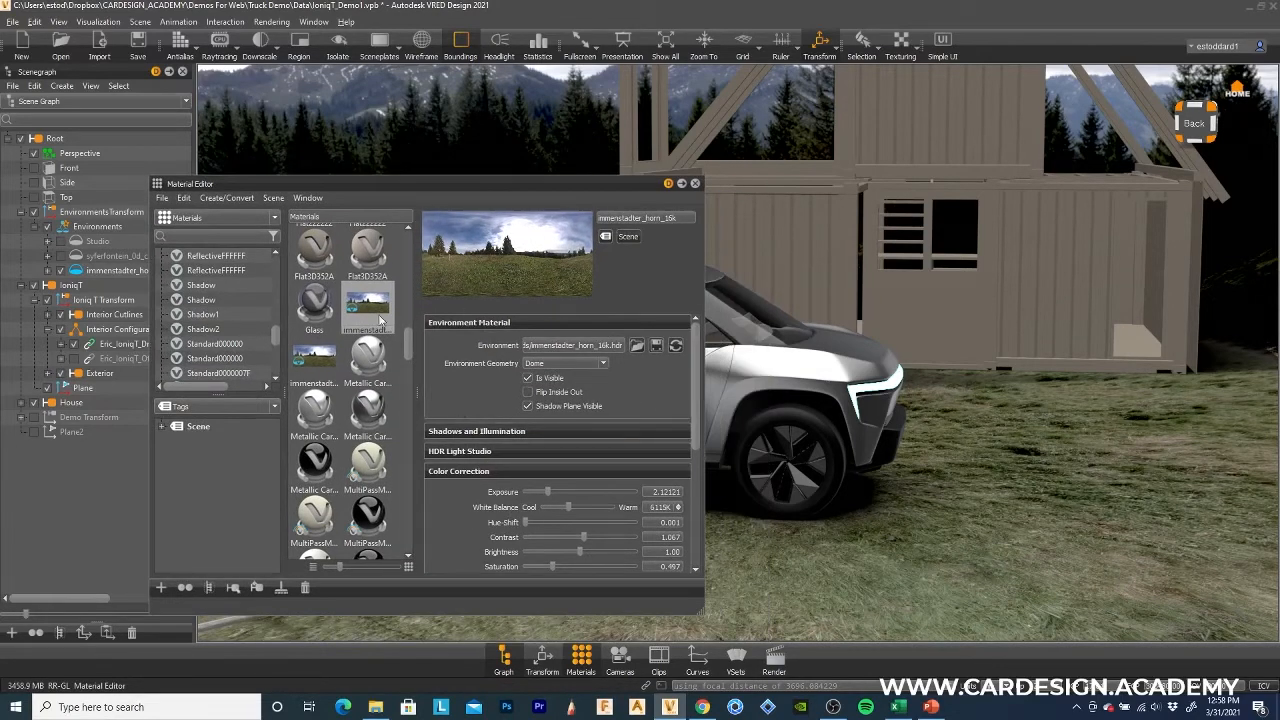
right_click(368, 296)
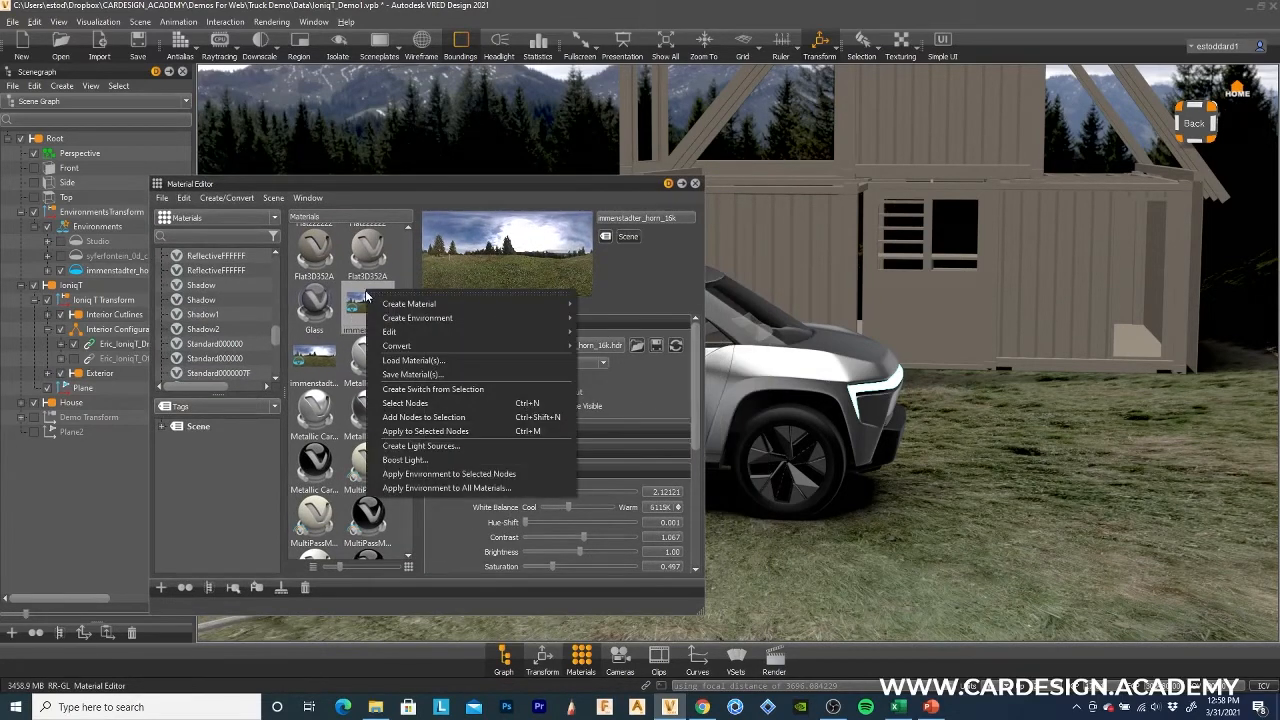
click(428, 488)
click(652, 362)
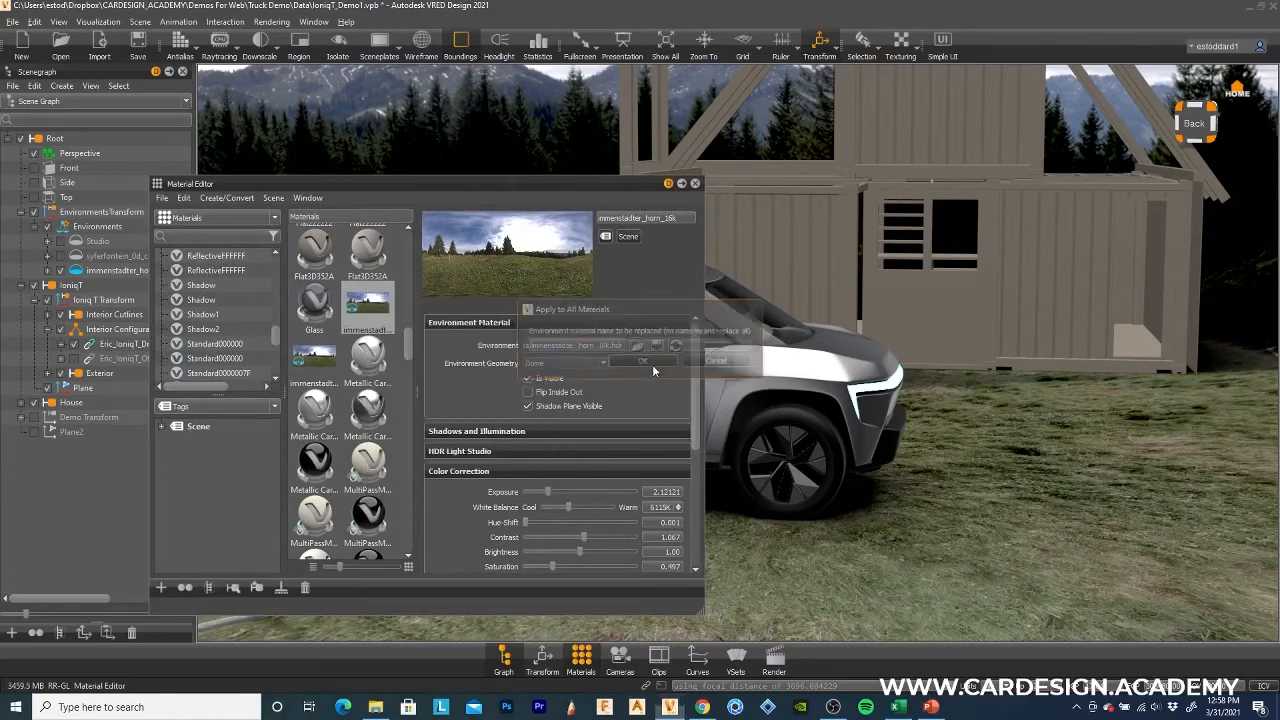
Apply the immenstadter_horn_16k1 sphere environment material to all materials in the scene, accepting the replacement dialog, and frame the truck with the house.
drag(572, 178, 485, 285)
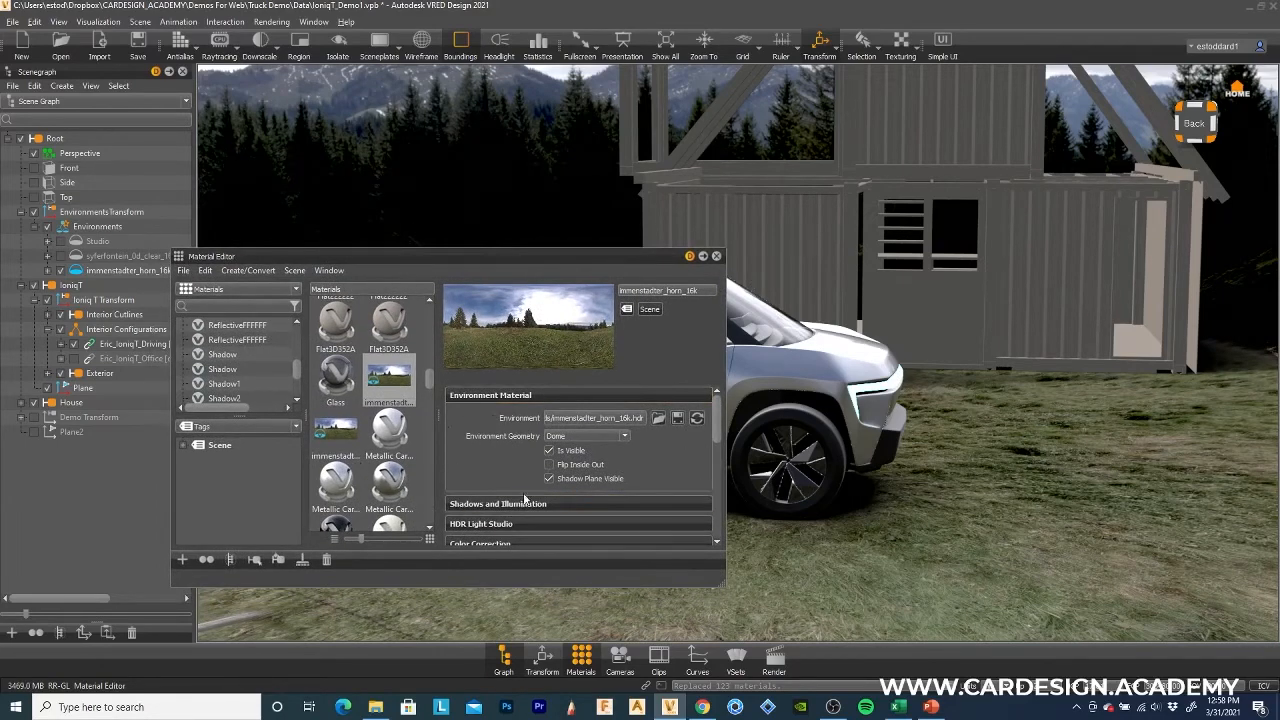
click(327, 441)
right_click(345, 433)
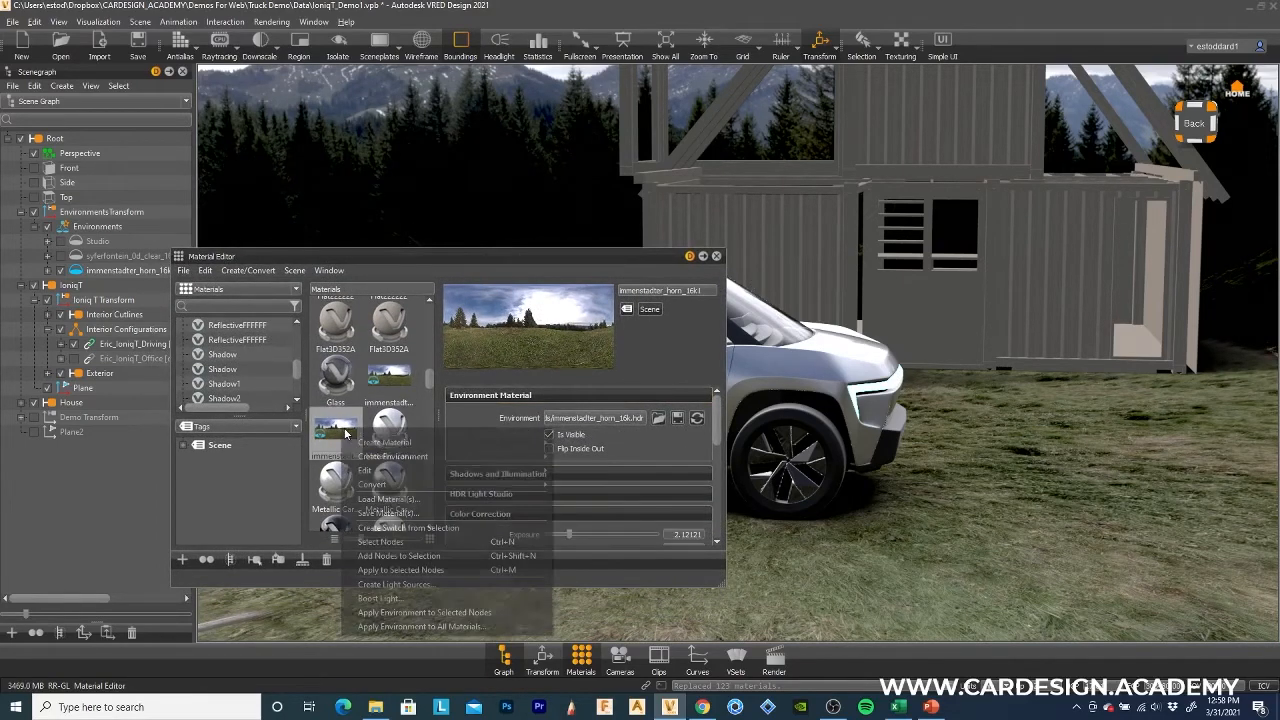
mouse_move(393, 446)
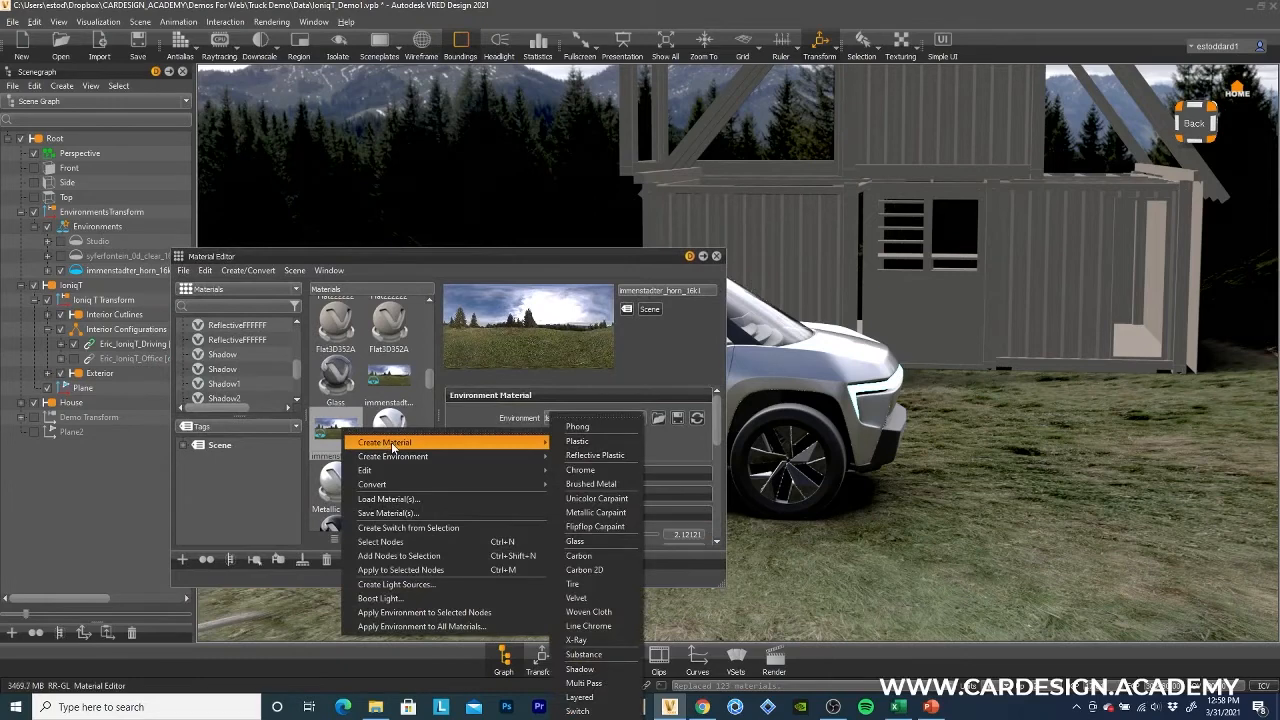
click(418, 626)
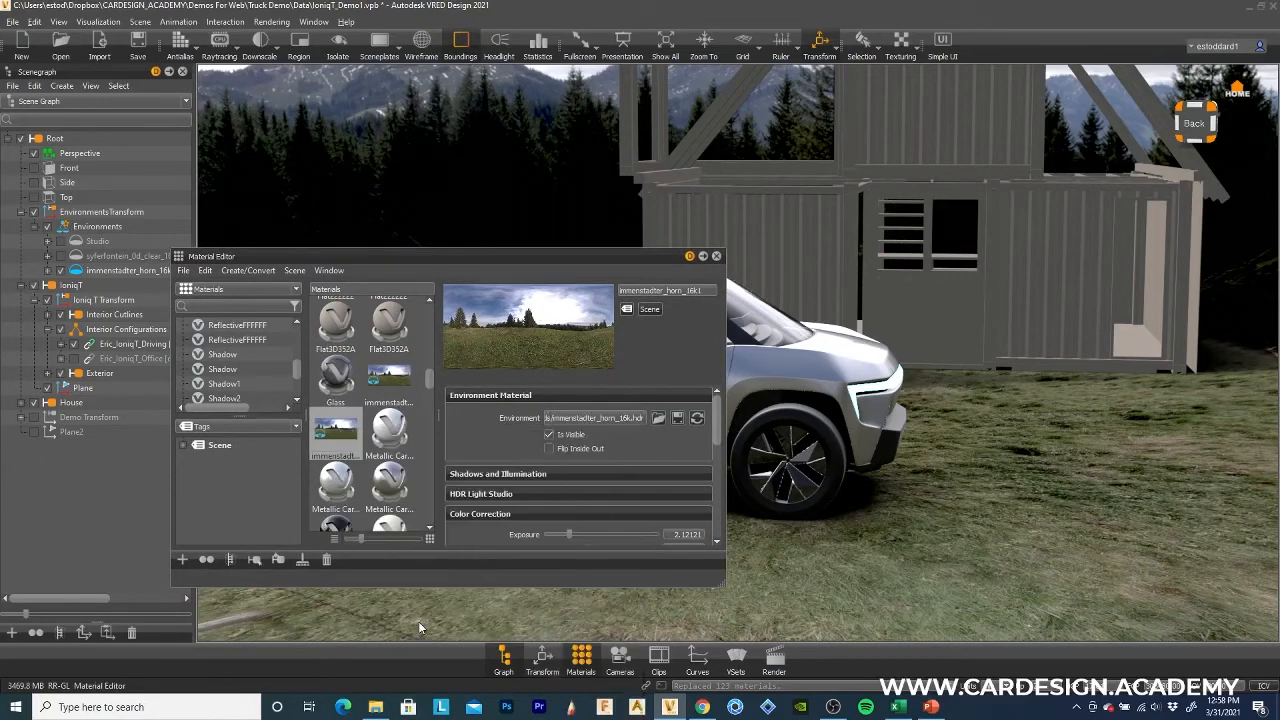
click(637, 361)
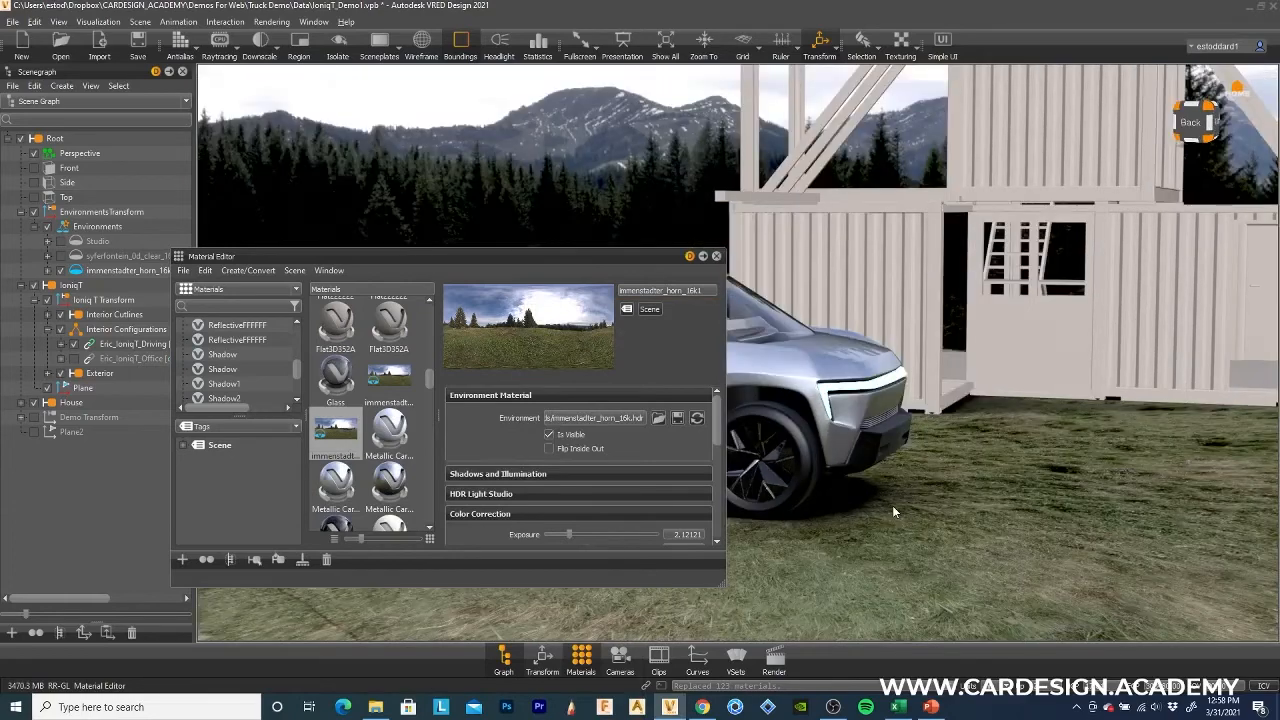
drag(892, 505, 575, 435)
alt+drag(594, 336, 823, 316)
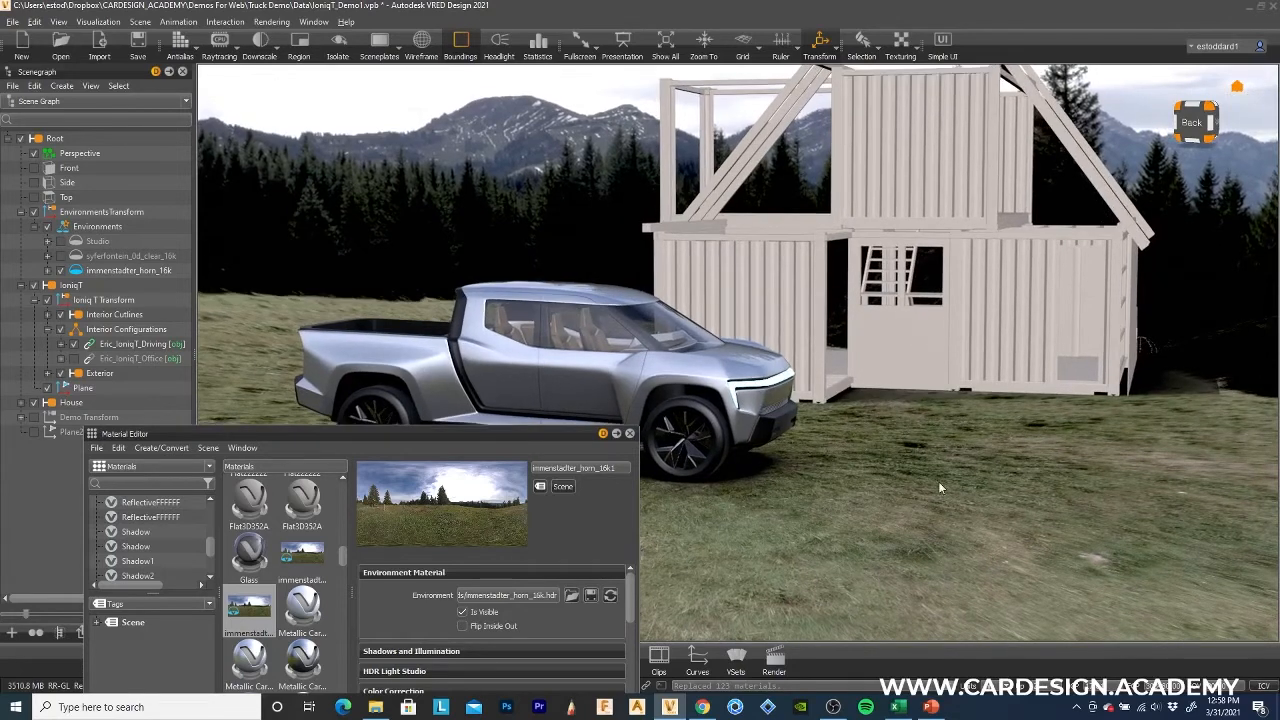
Duplicate the immenstadter_horn_16k environment node in the scenegraph.
drag(563, 443, 600, 513)
click(120, 271)
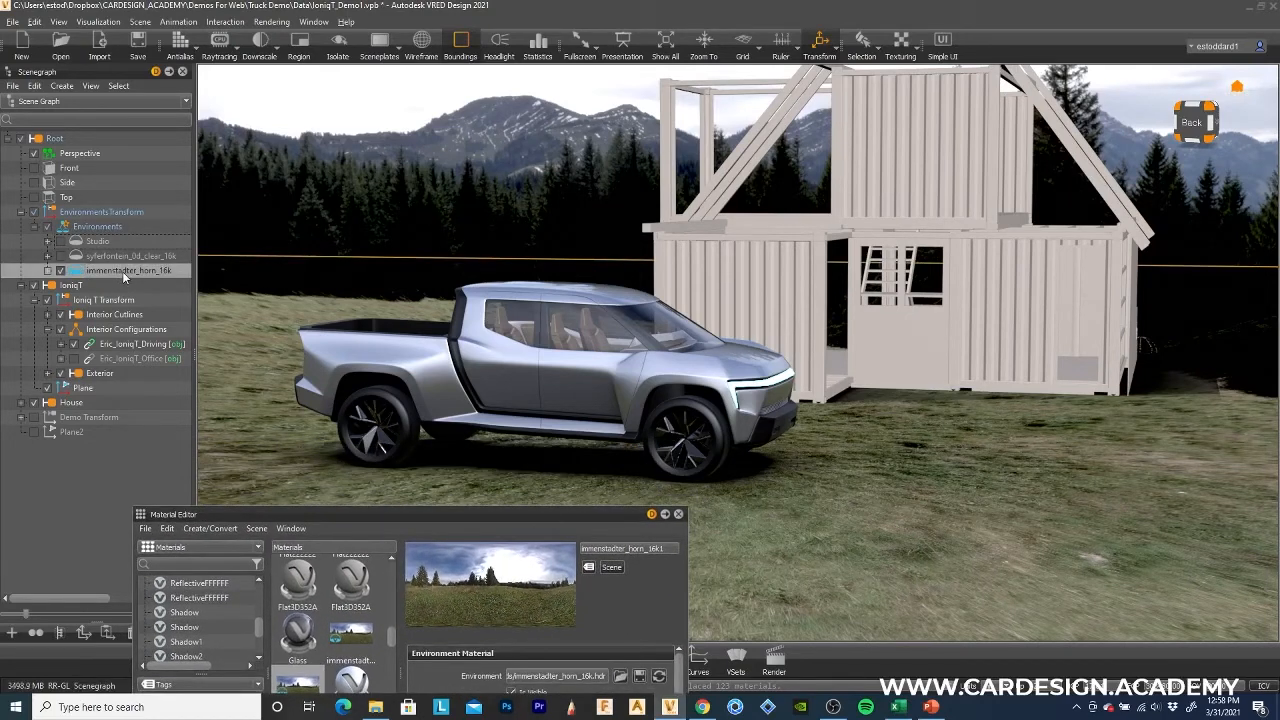
right_click(122, 271)
mouse_move(145, 300)
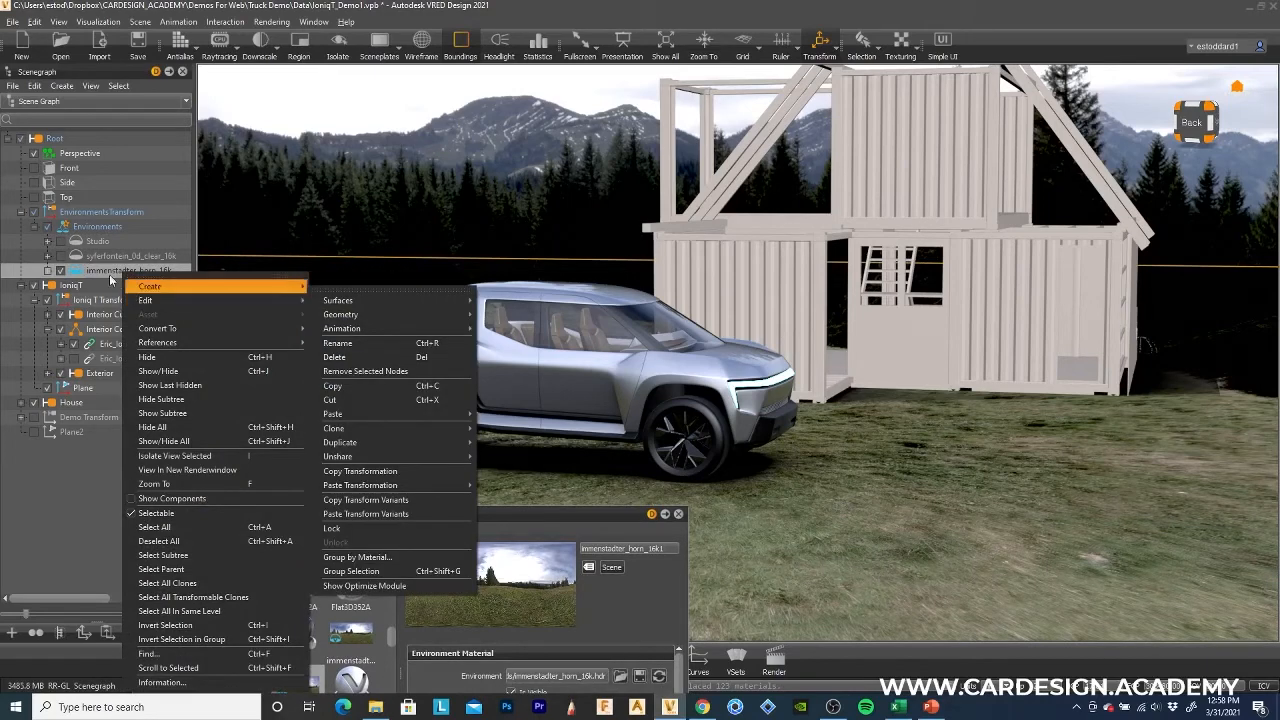
click(107, 271)
right_click(105, 269)
mouse_move(130, 299)
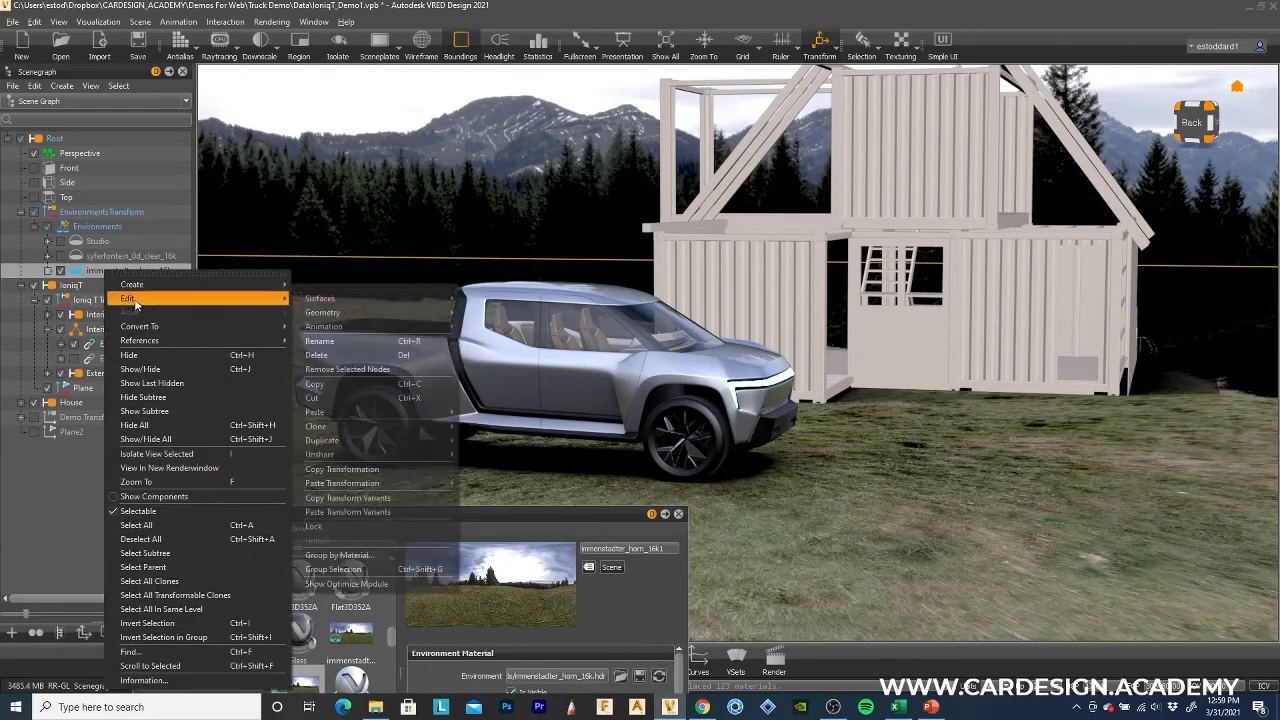
mouse_move(336, 440)
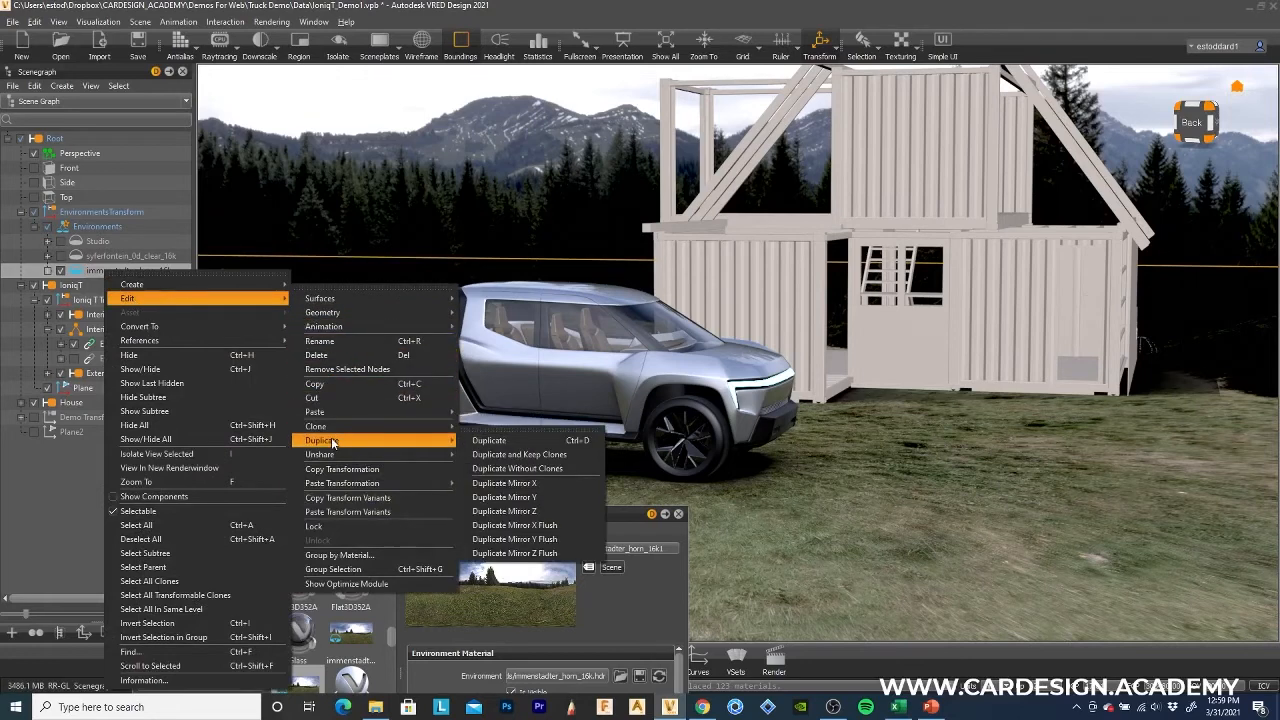
click(512, 442)
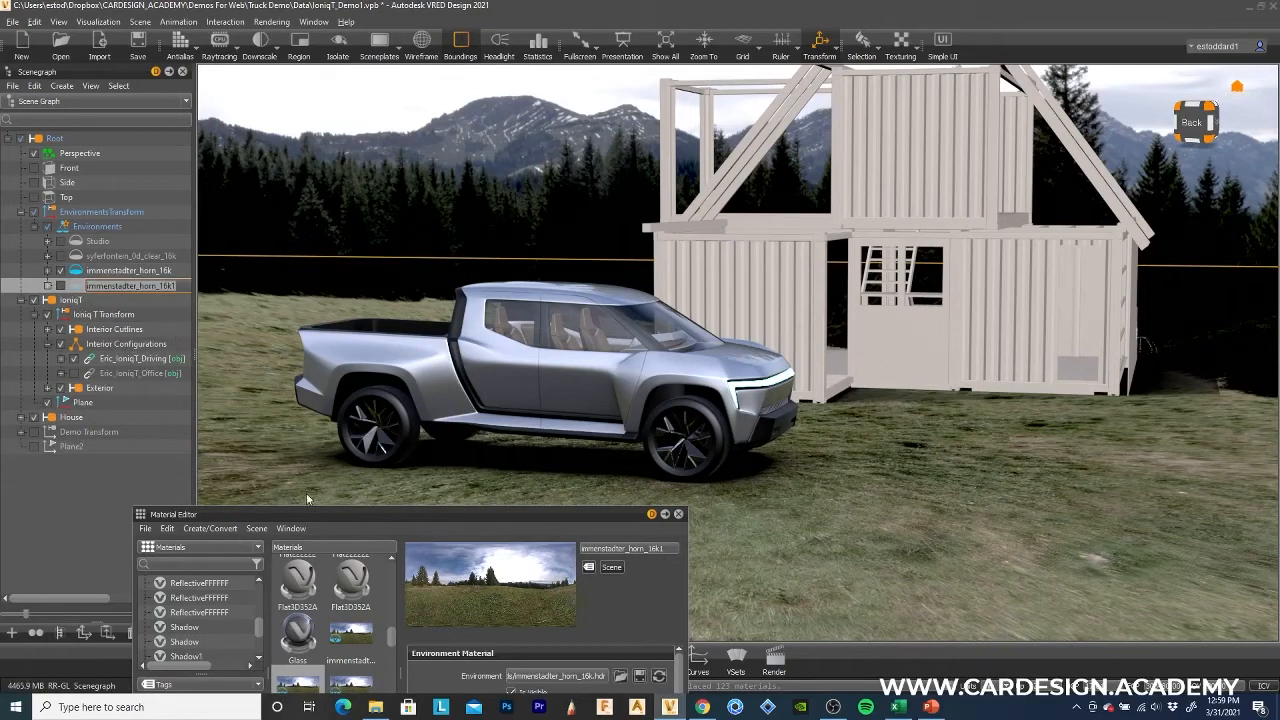
Compare the immenstadter environment materials and apply the immenstadter_horn_16k1 sphere environment to all materials again.
drag(330, 512, 694, 272)
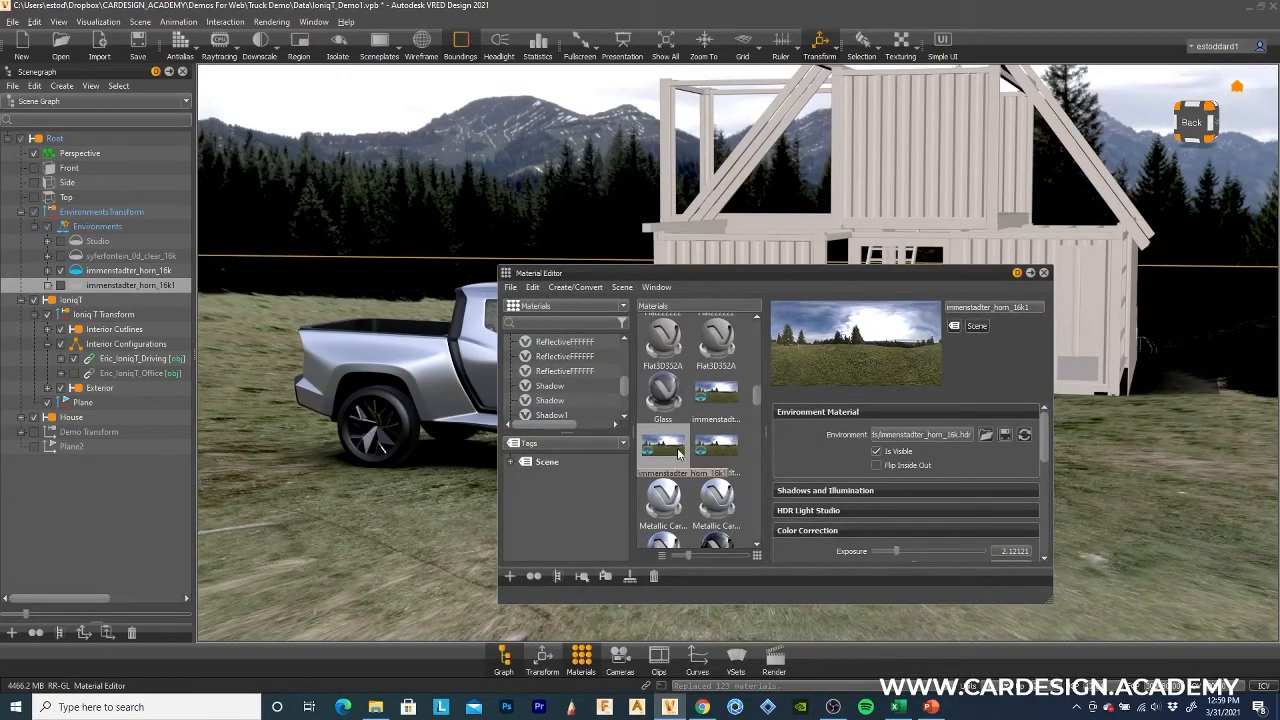
click(716, 447)
click(720, 400)
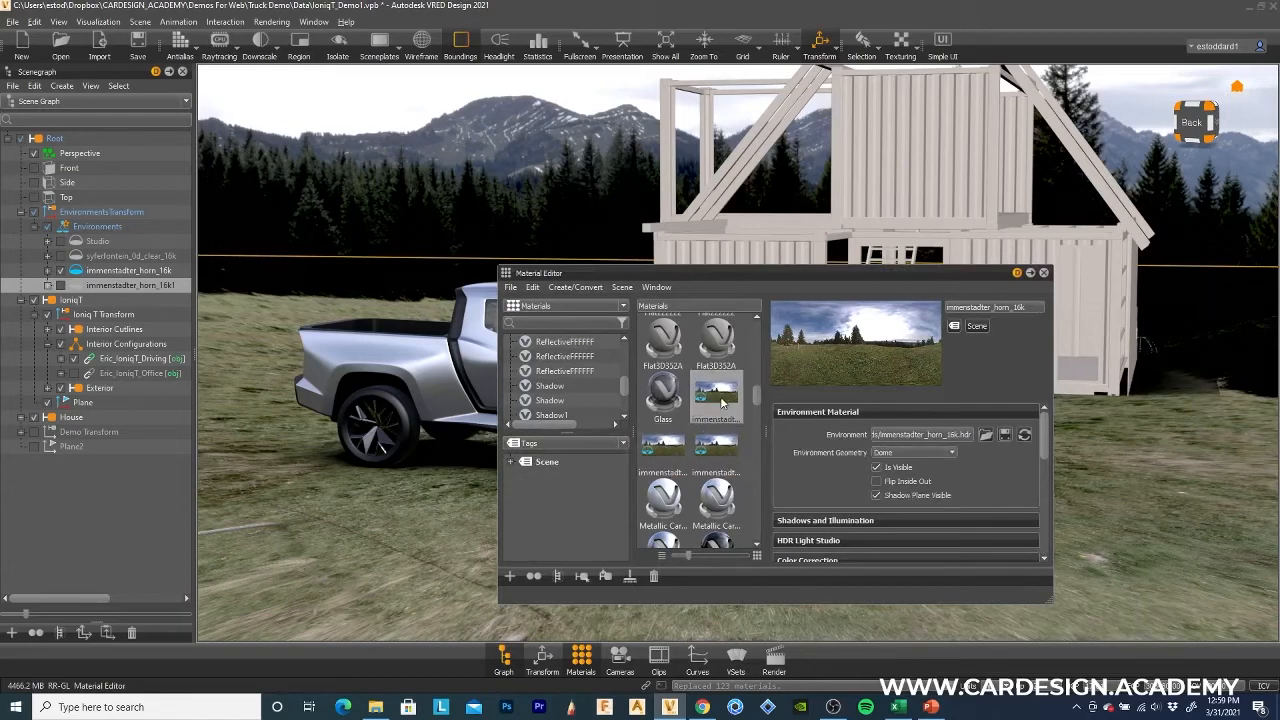
click(664, 446)
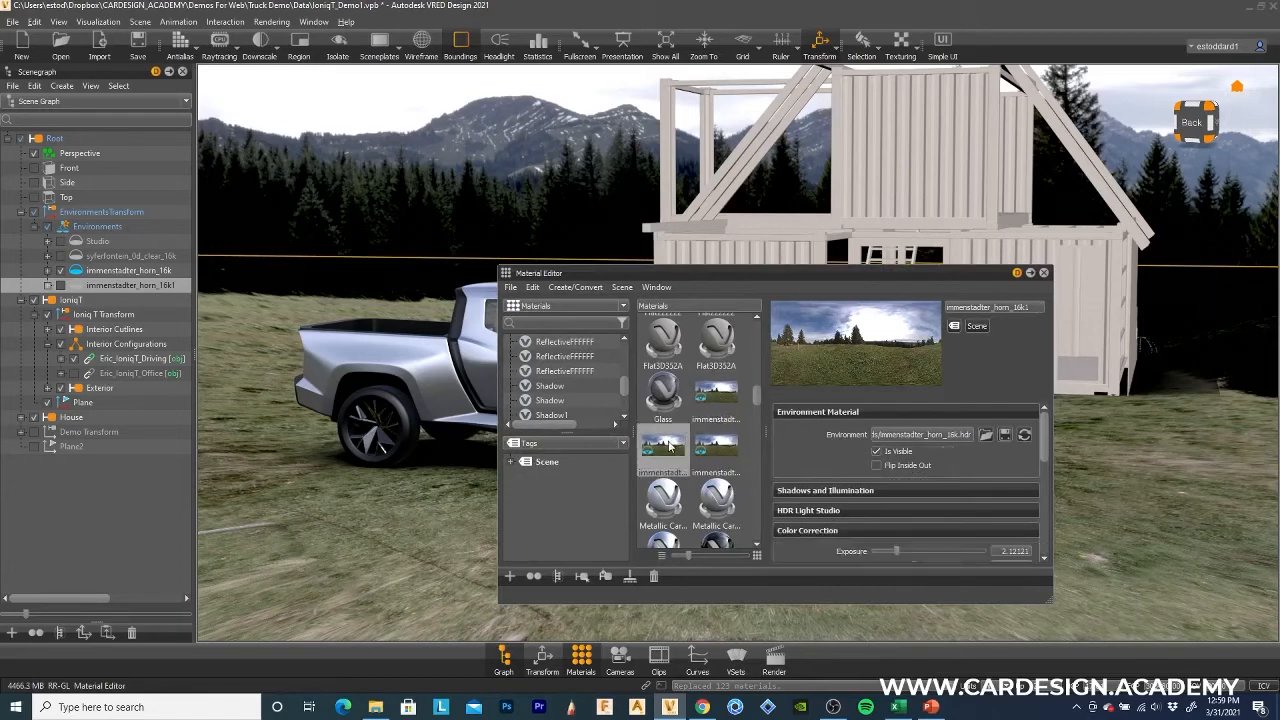
click(718, 447)
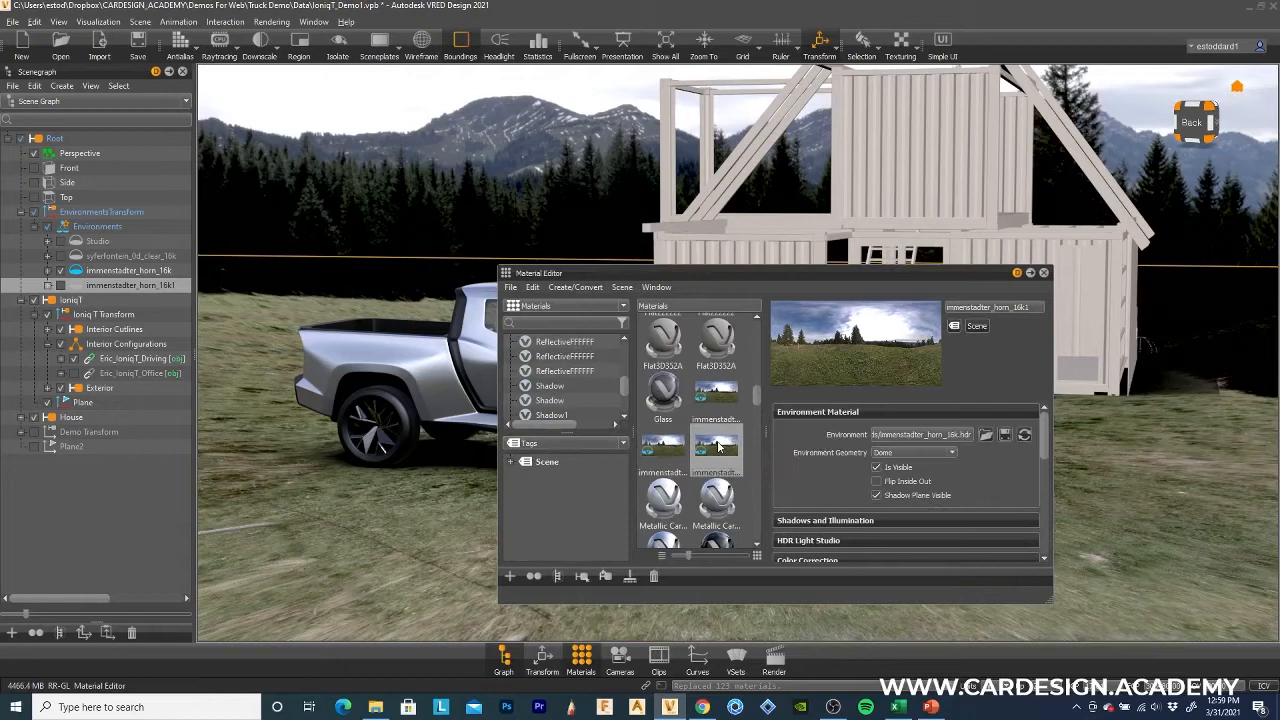
click(659, 450)
right_click(668, 450)
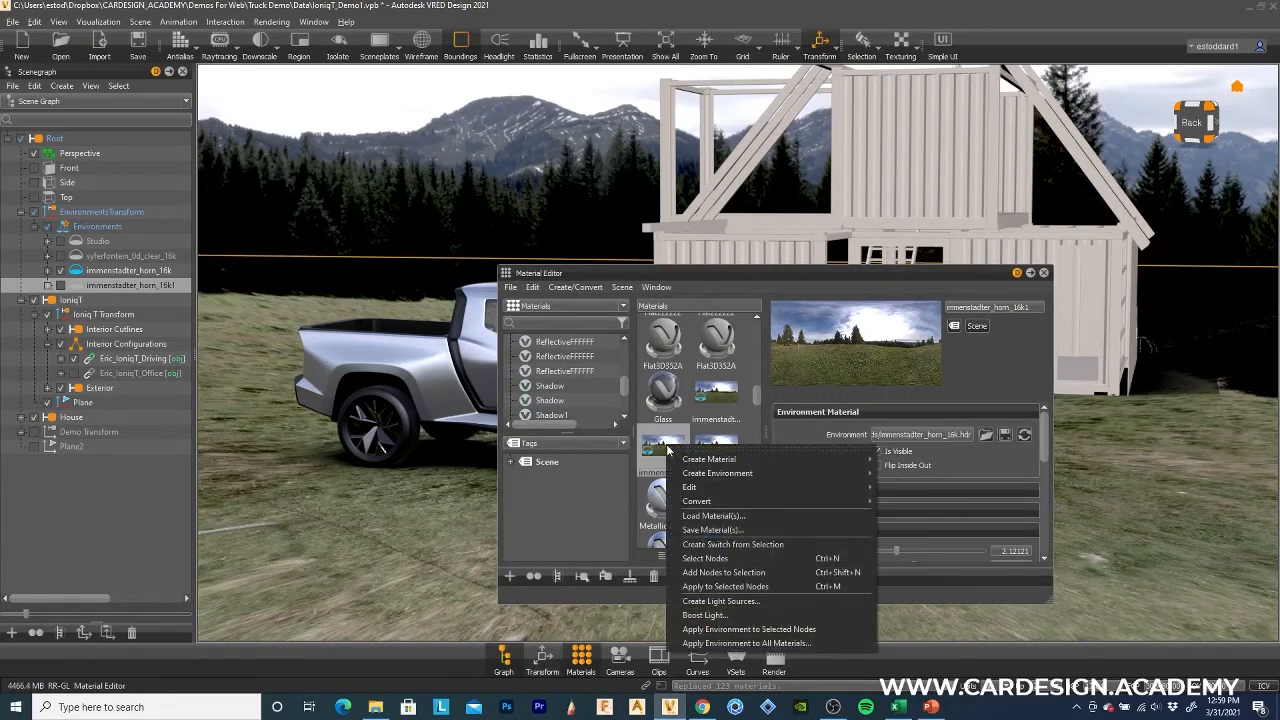
click(741, 645)
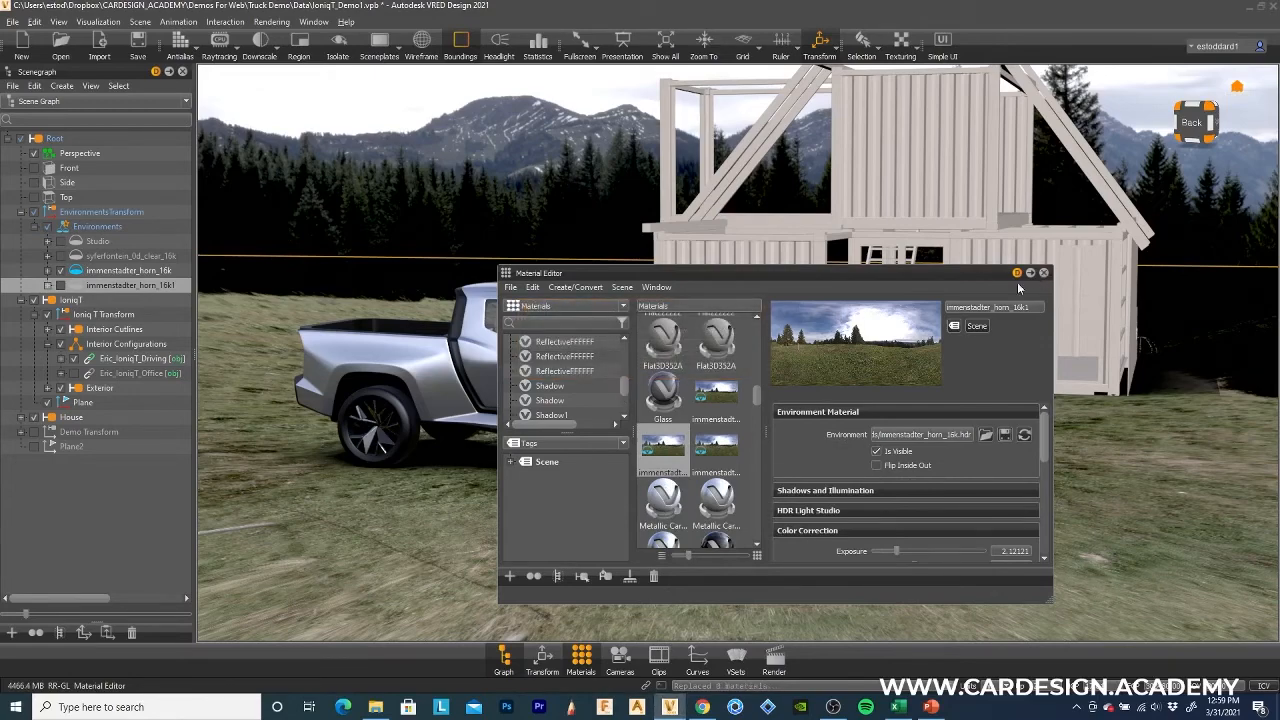
Rotate the immenstadter_horn_16k1 sphere environment about Z to about -46 degrees to shift the reflections on the truck.
drag(900, 272, 400, 270)
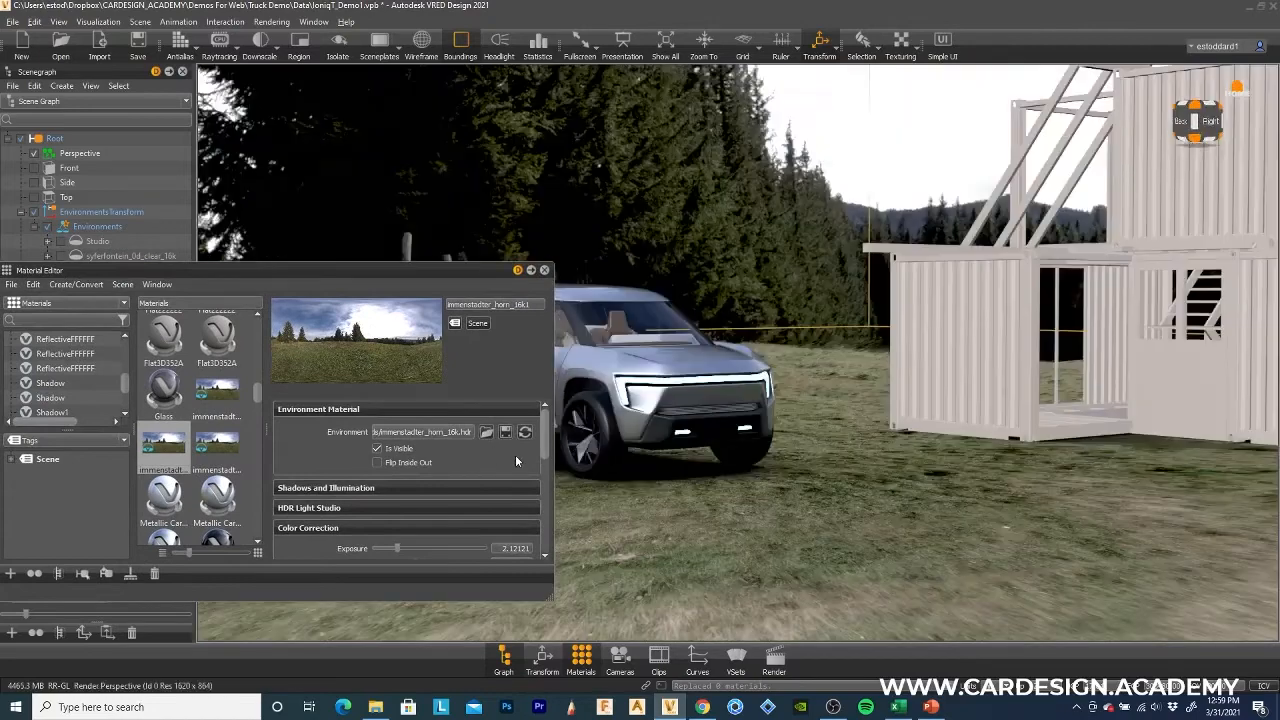
alt+drag(640, 460, 727, 456)
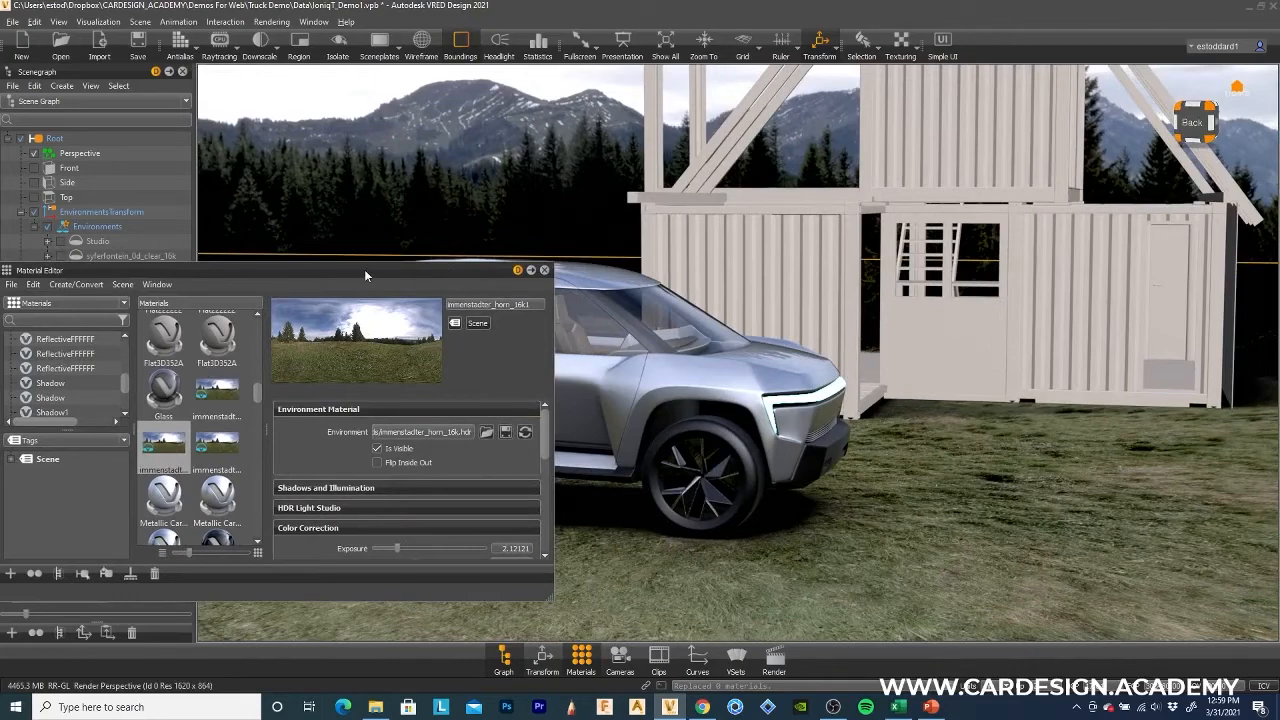
drag(364, 269, 403, 454)
alt+drag(766, 324, 778, 272)
drag(460, 454, 444, 251)
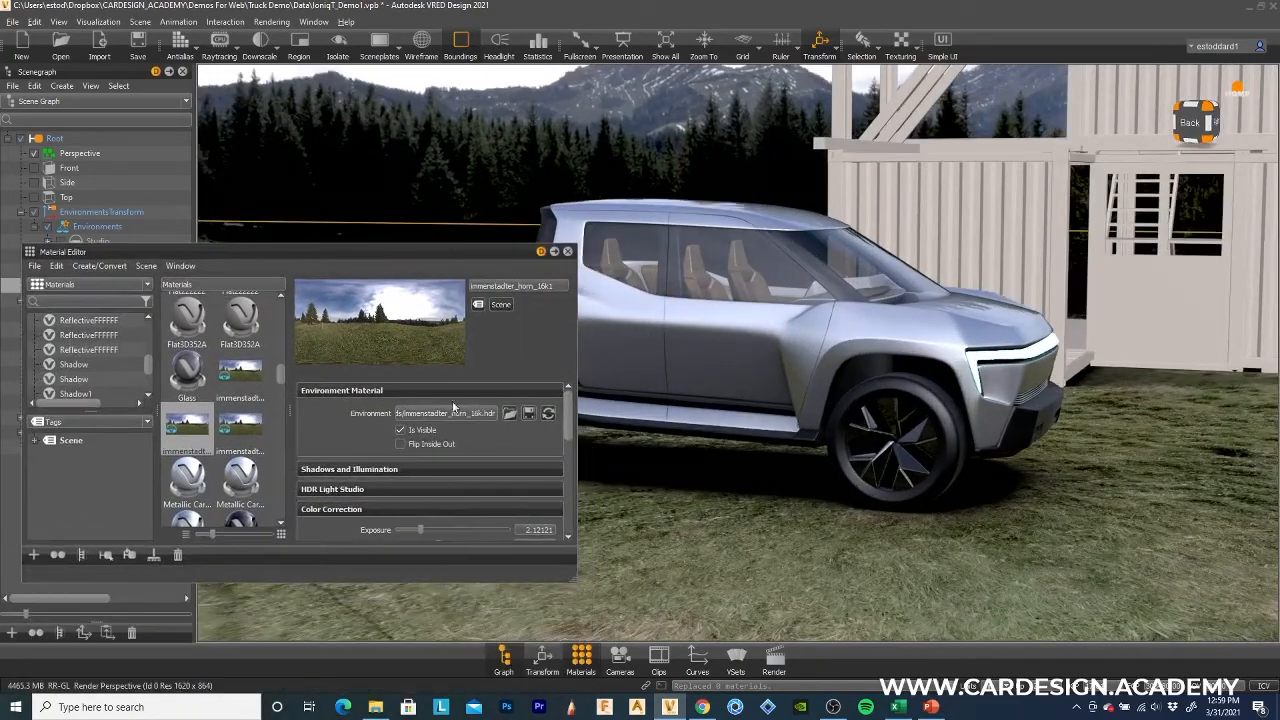
scroll(454, 497, down, 5)
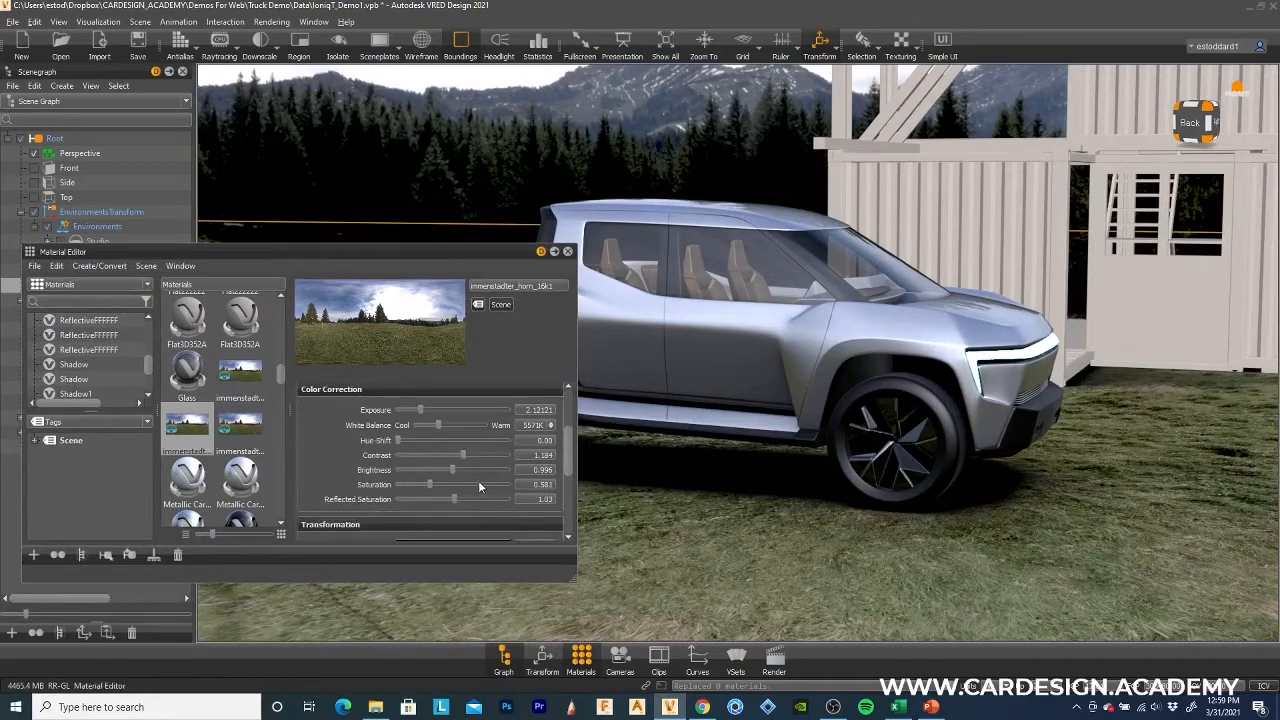
scroll(479, 485, down, 1)
drag(567, 460, 569, 514)
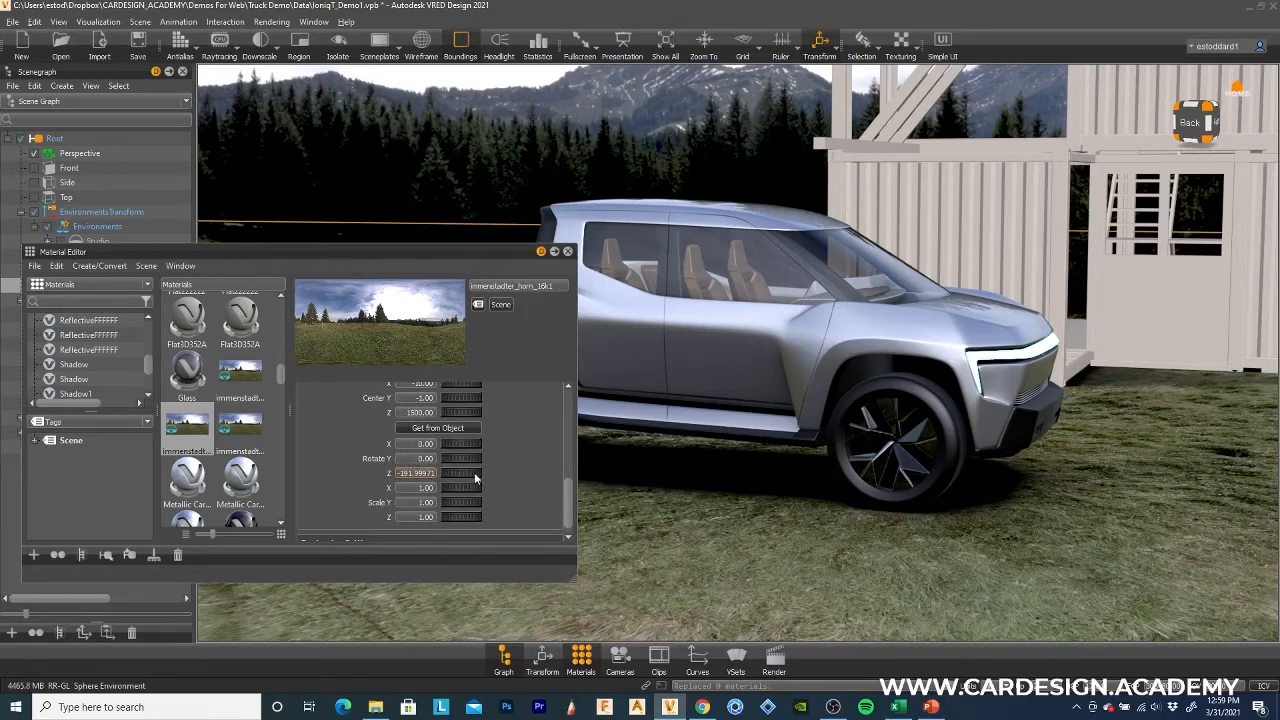
drag(470, 472, 564, 460)
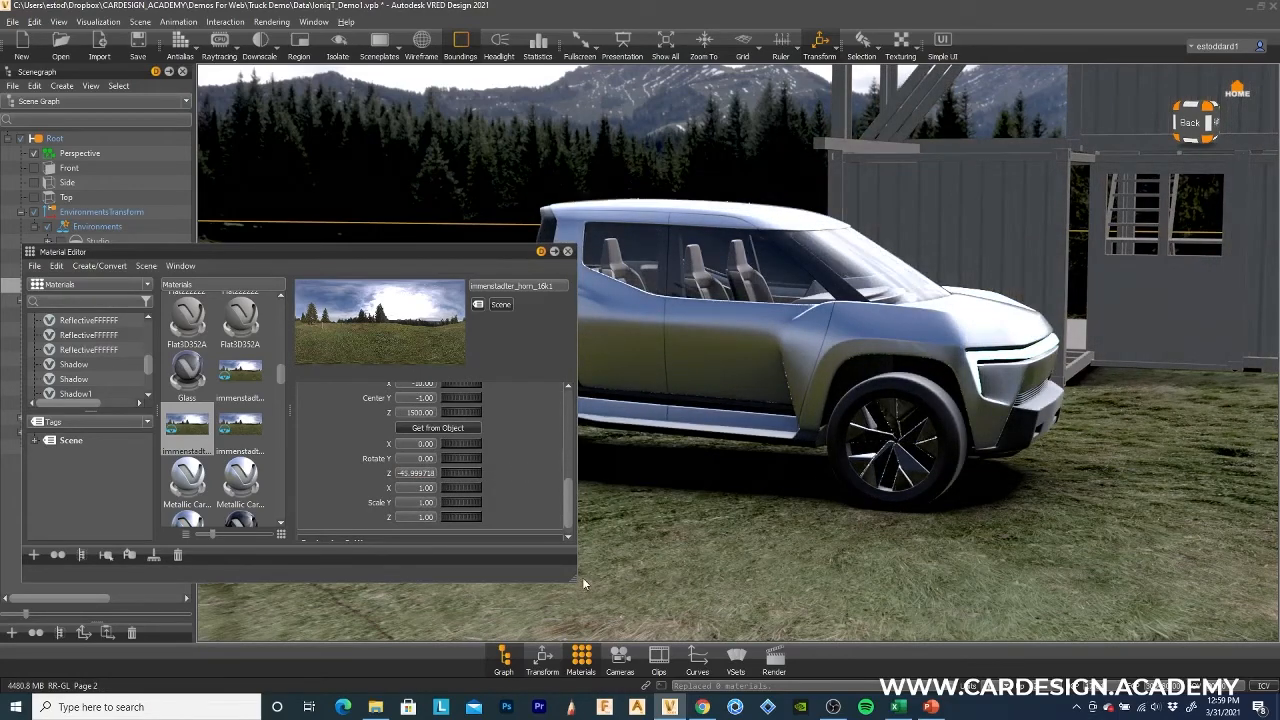
Shrink the Material Editor to uncover the truck and set the sphere environment's Z rotation to about 166 degrees.
drag(573, 581, 524, 507)
drag(282, 250, 287, 378)
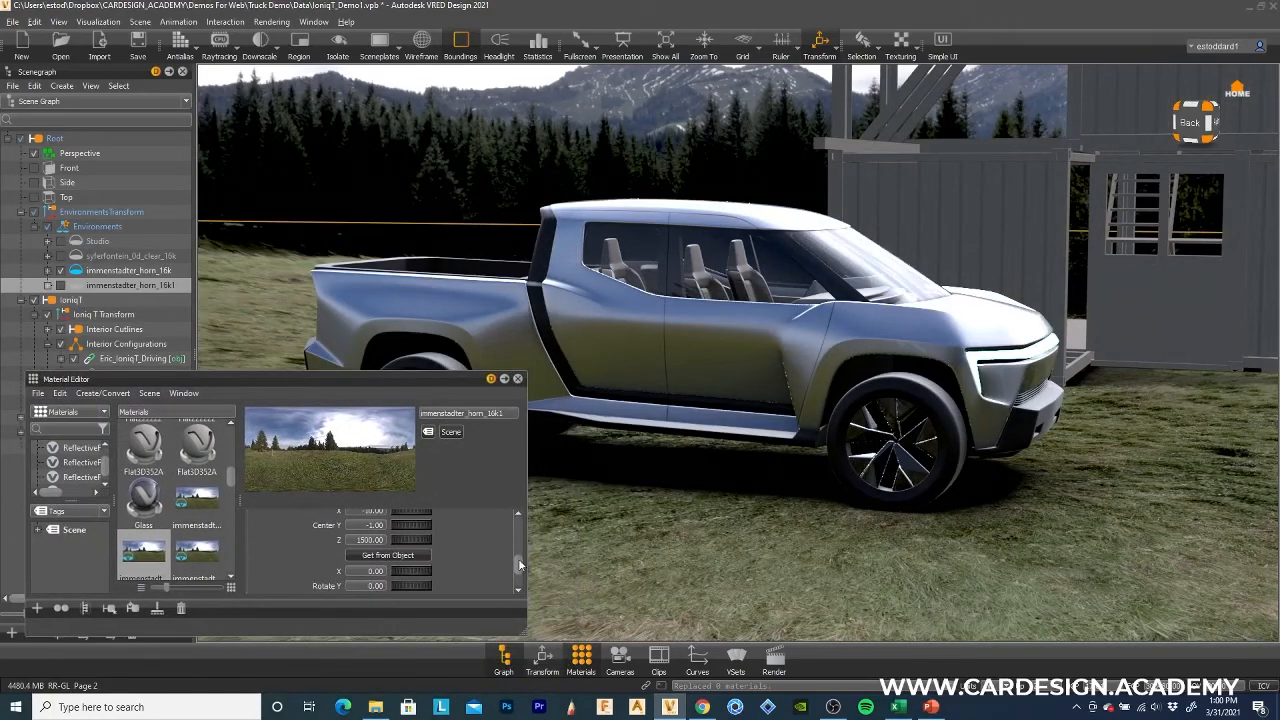
drag(519, 565, 519, 572)
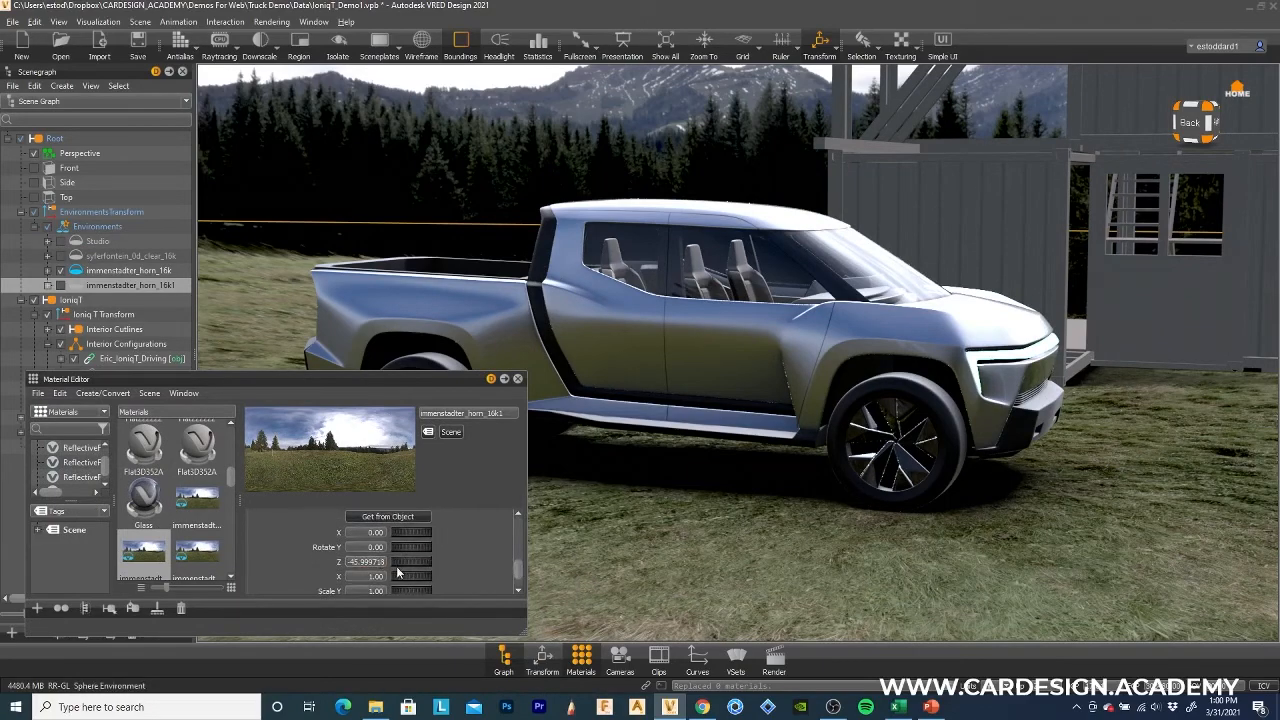
drag(397, 561, 539, 549)
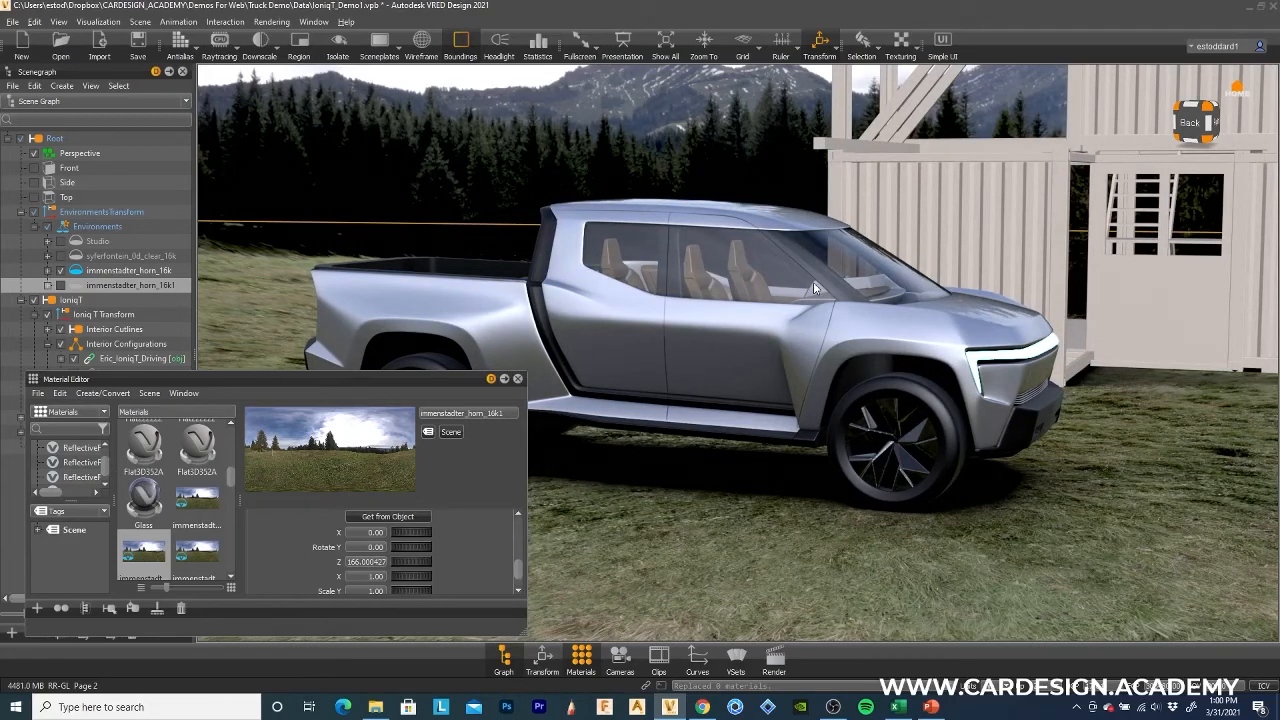
Reframe the truck against the mountains and set the sphere environment's Z rotation to about 112 degrees.
drag(455, 379, 452, 390)
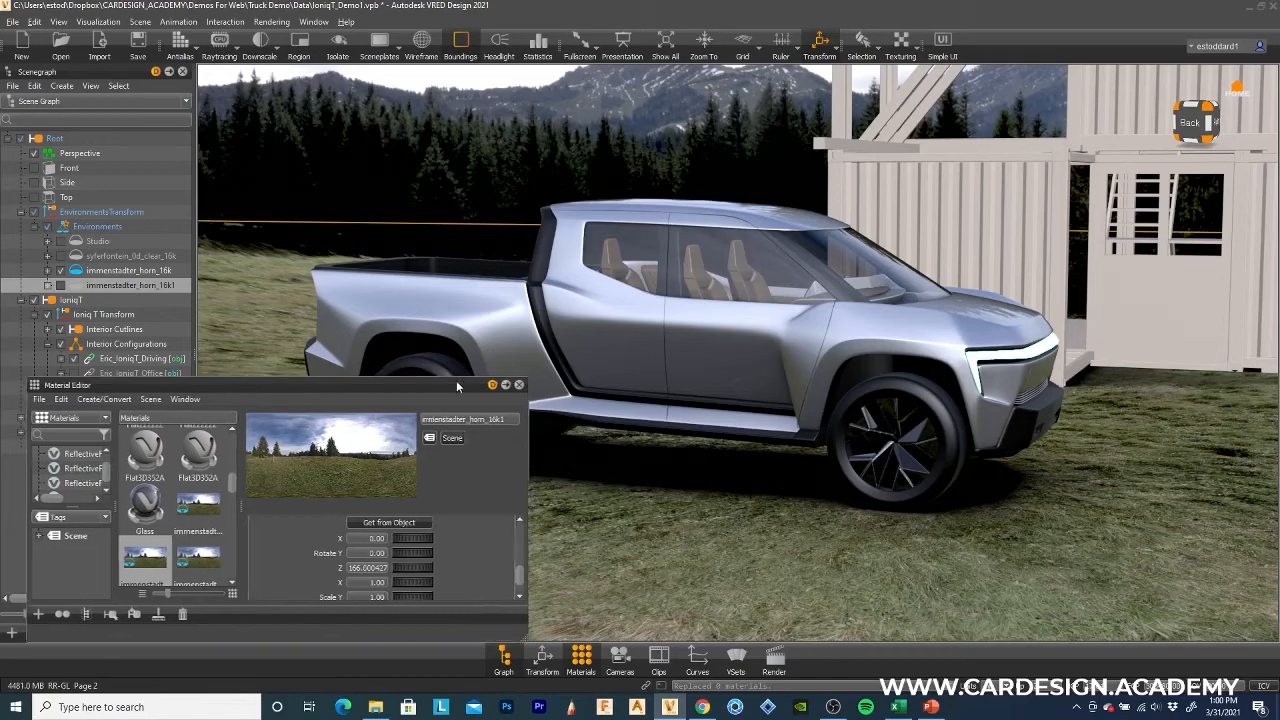
drag(806, 517, 776, 522)
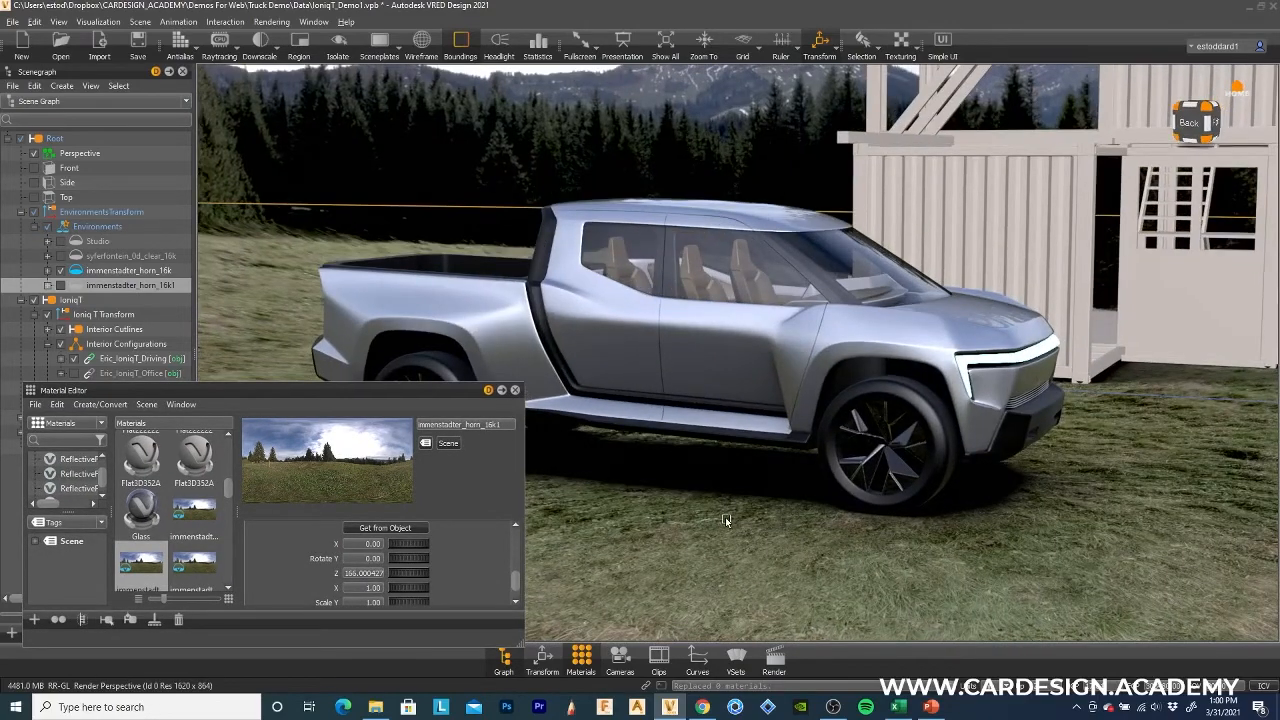
drag(619, 478, 760, 484)
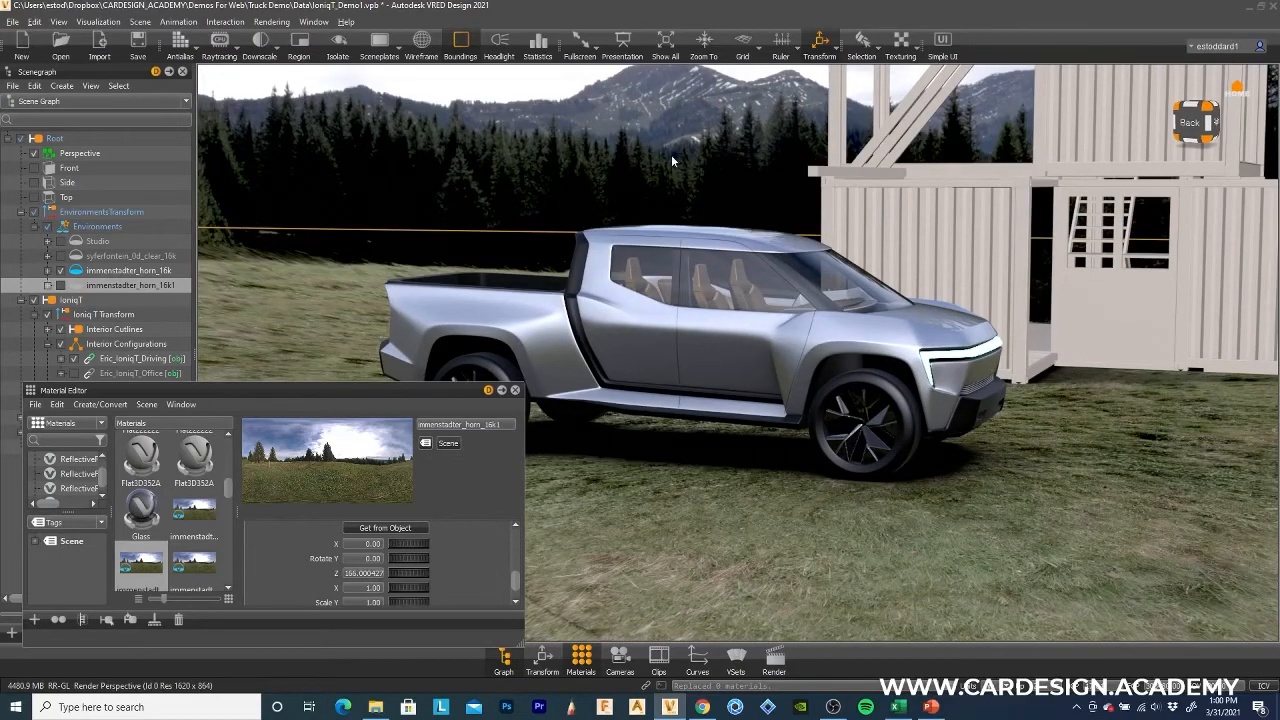
middle_drag(652, 145, 649, 172)
drag(649, 172, 648, 156)
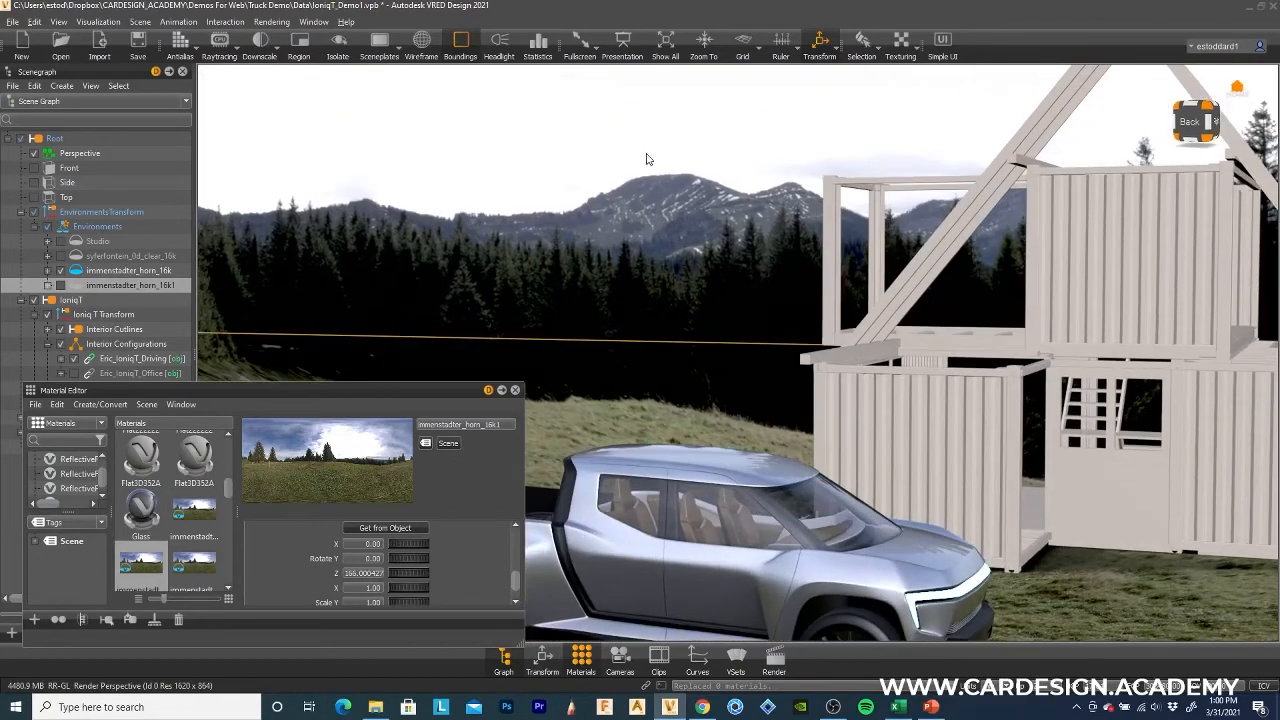
middle_drag(616, 240, 611, 207)
drag(611, 208, 606, 224)
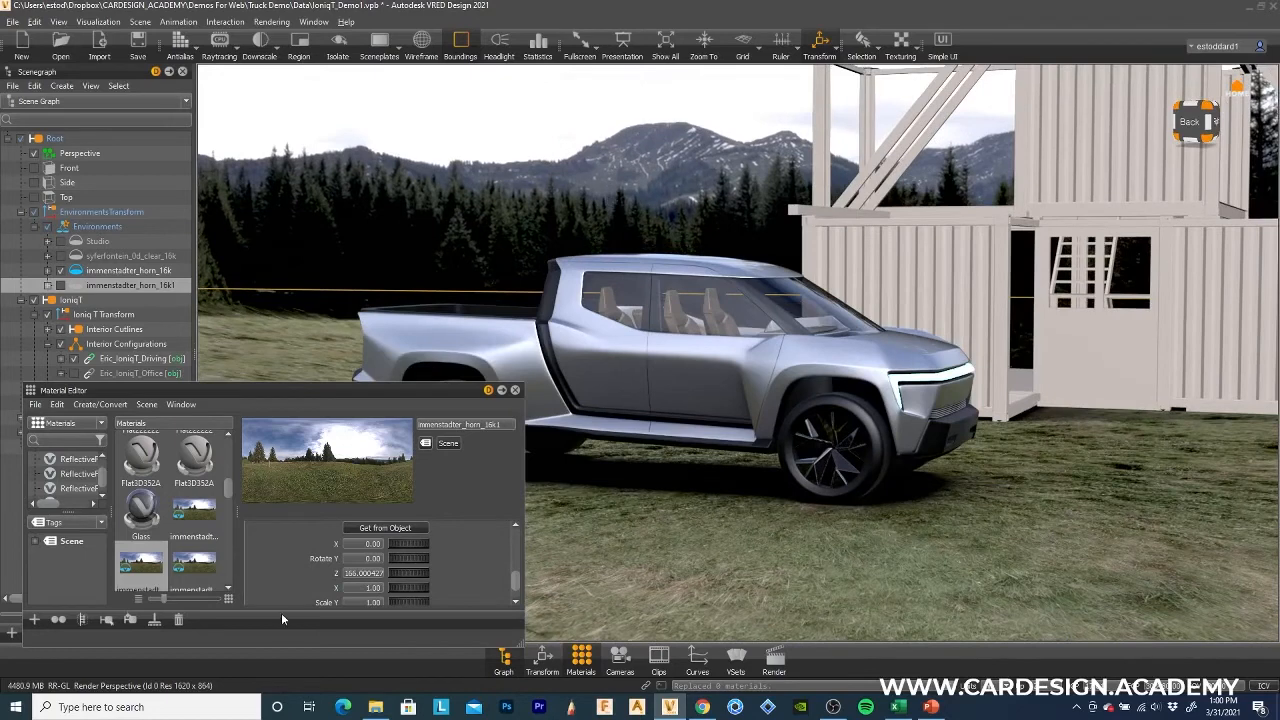
drag(411, 574, 370, 586)
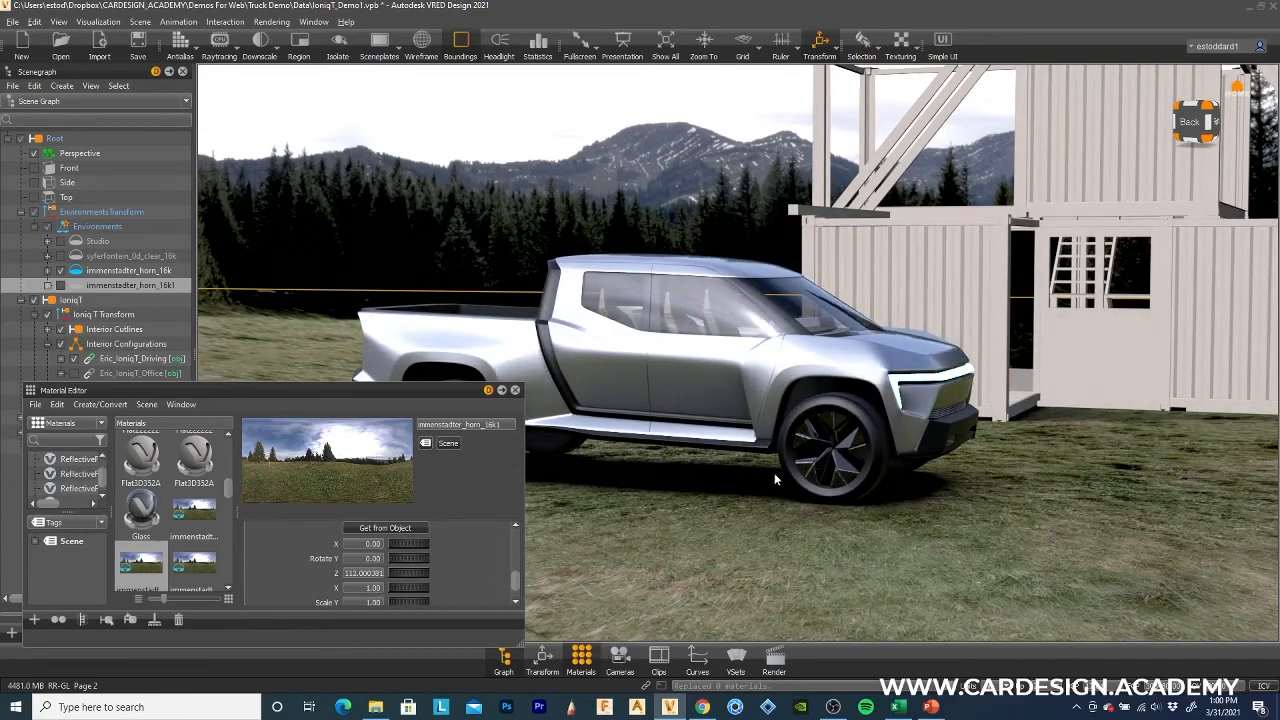
Clear the environment selection and examine the reflections on the truck in a closer front three-quarter view.
drag(409, 384, 328, 527)
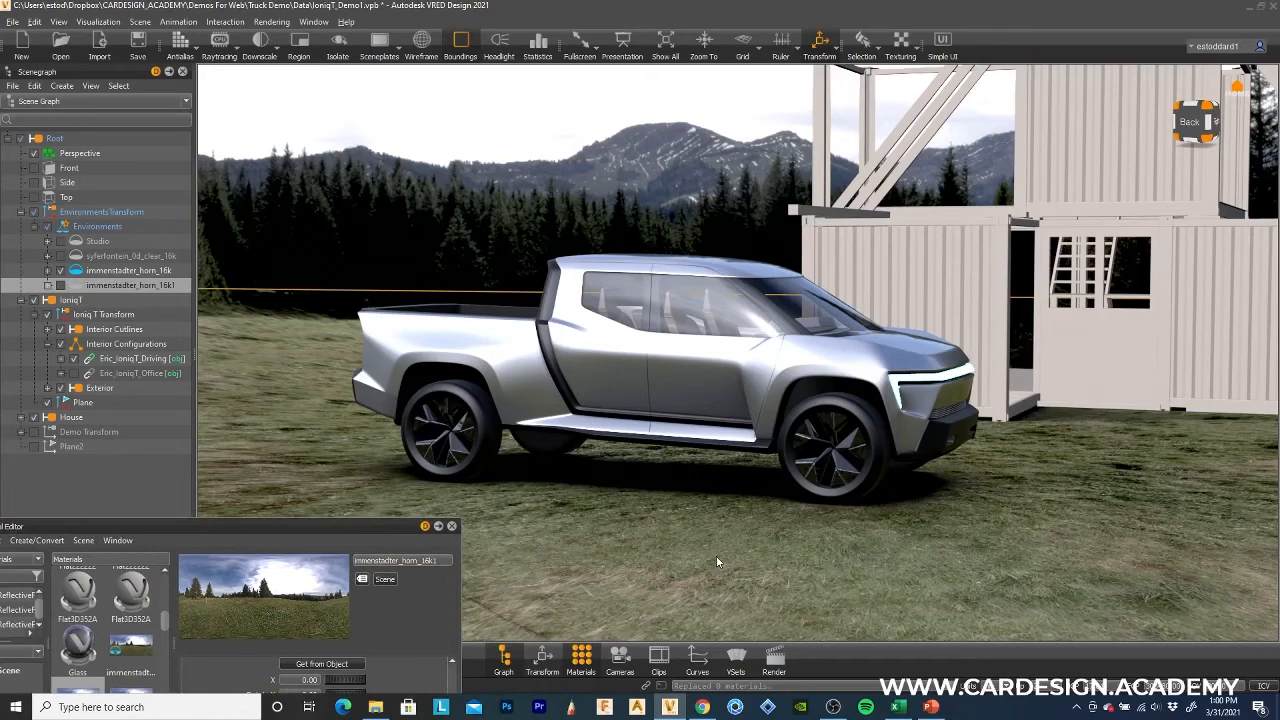
drag(778, 569, 673, 543)
click(674, 542)
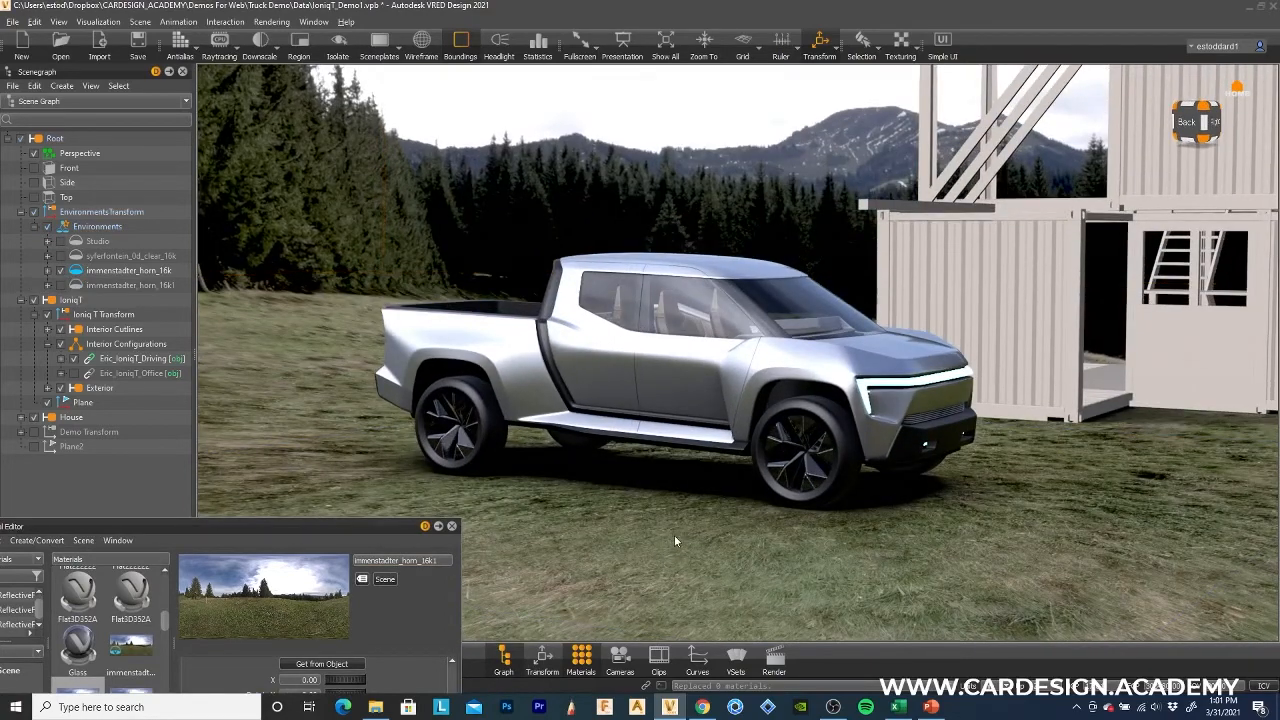
scroll(698, 546, up, 3)
middle_drag(790, 546, 826, 549)
scroll(826, 548, up, 2)
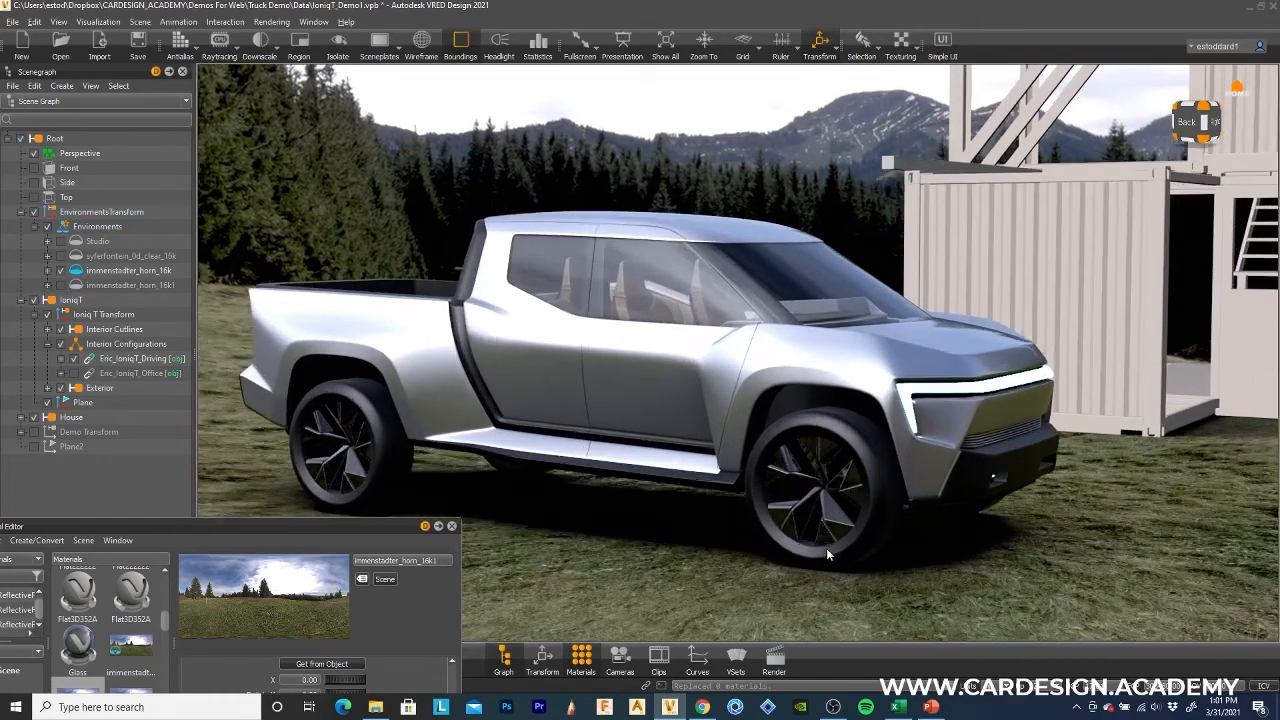
Close the Material Editor, frame the truck in a front three-quarter view, and save it as a camera viewpoint named Front 34.
click(451, 527)
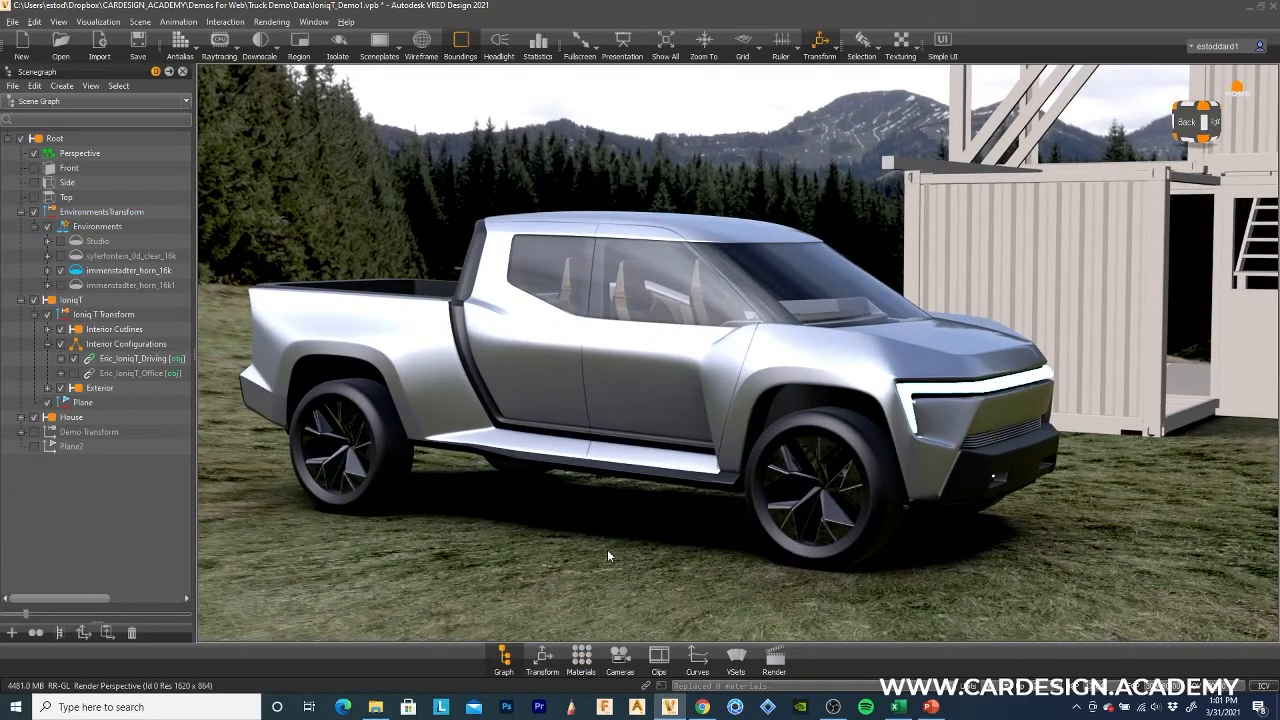
middle_drag(607, 549, 638, 563)
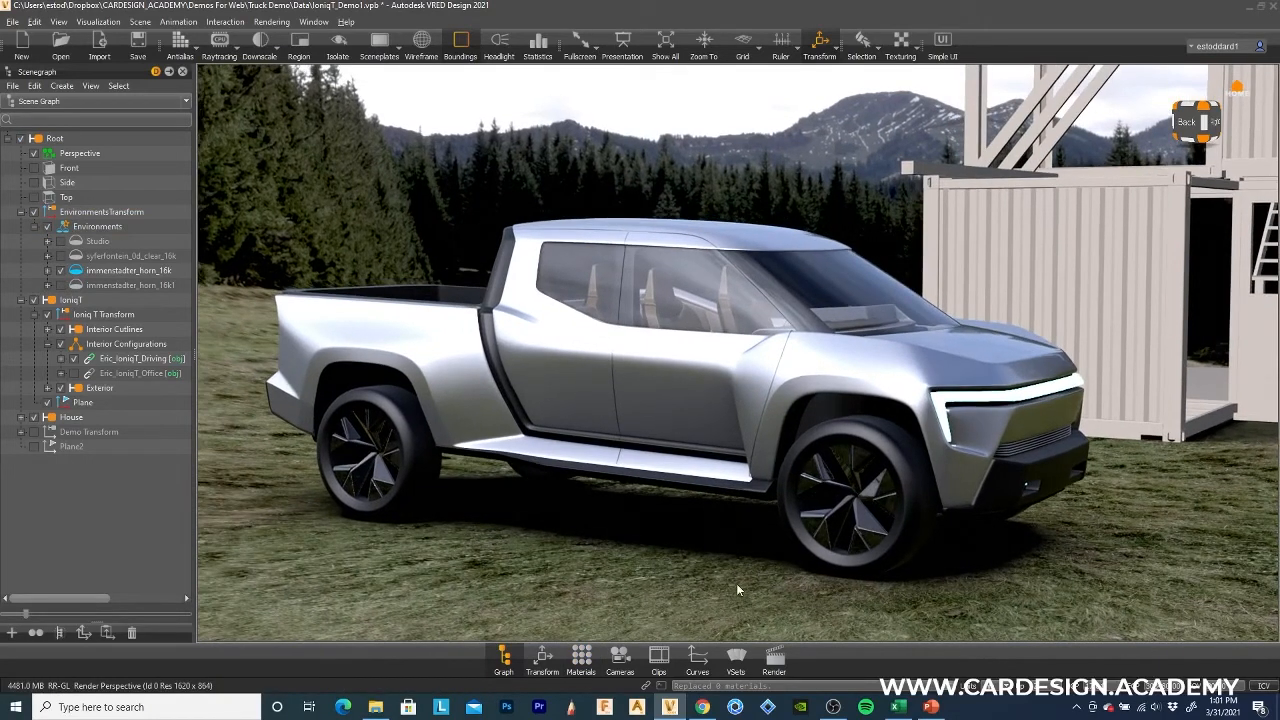
click(622, 668)
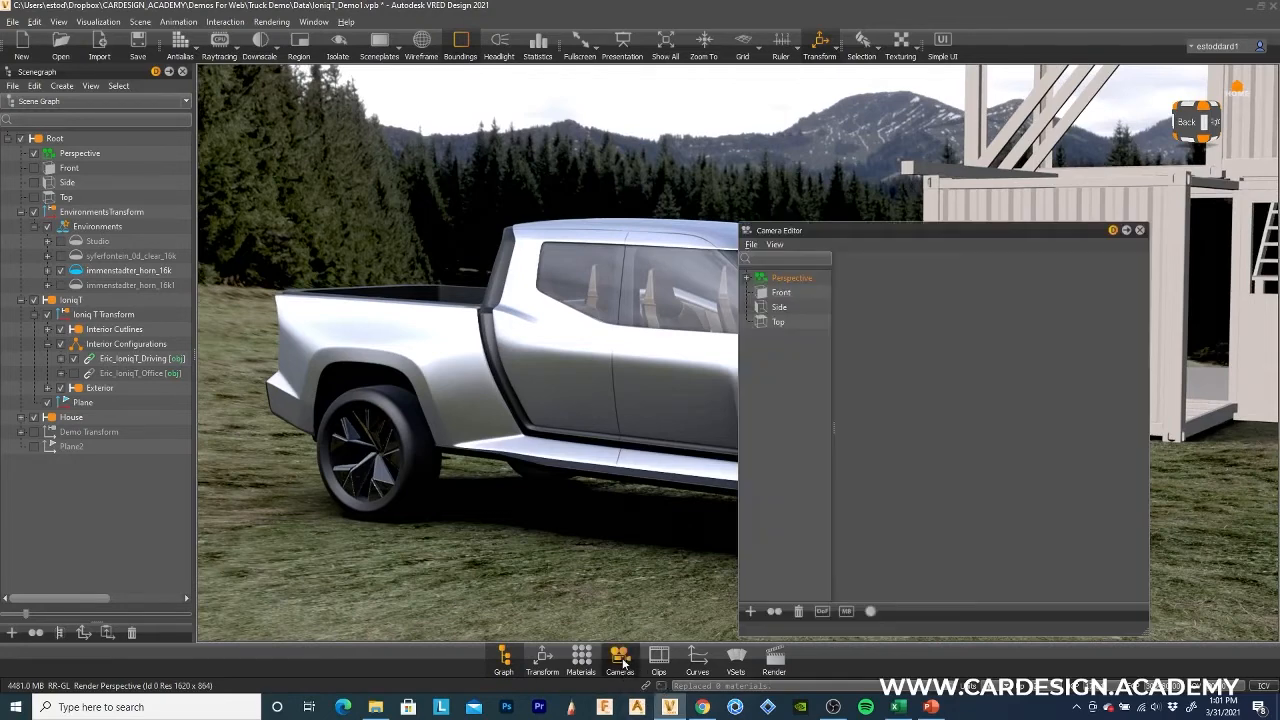
click(750, 611)
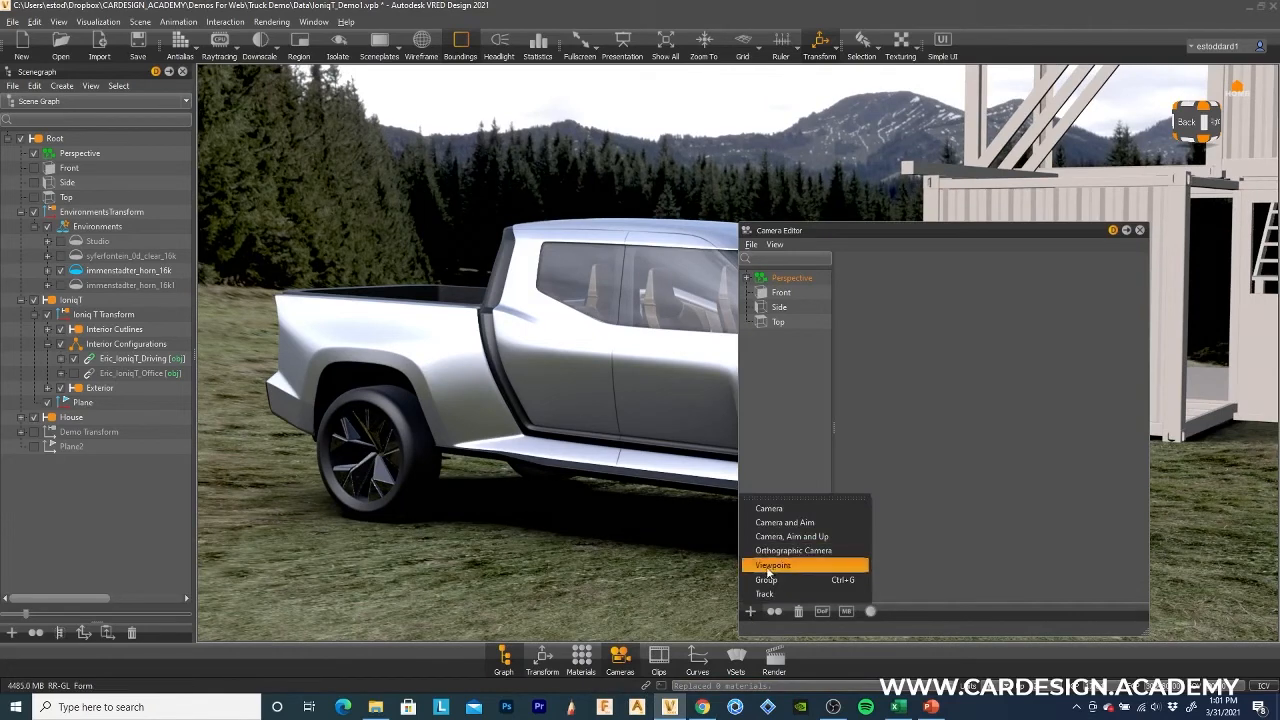
click(767, 567)
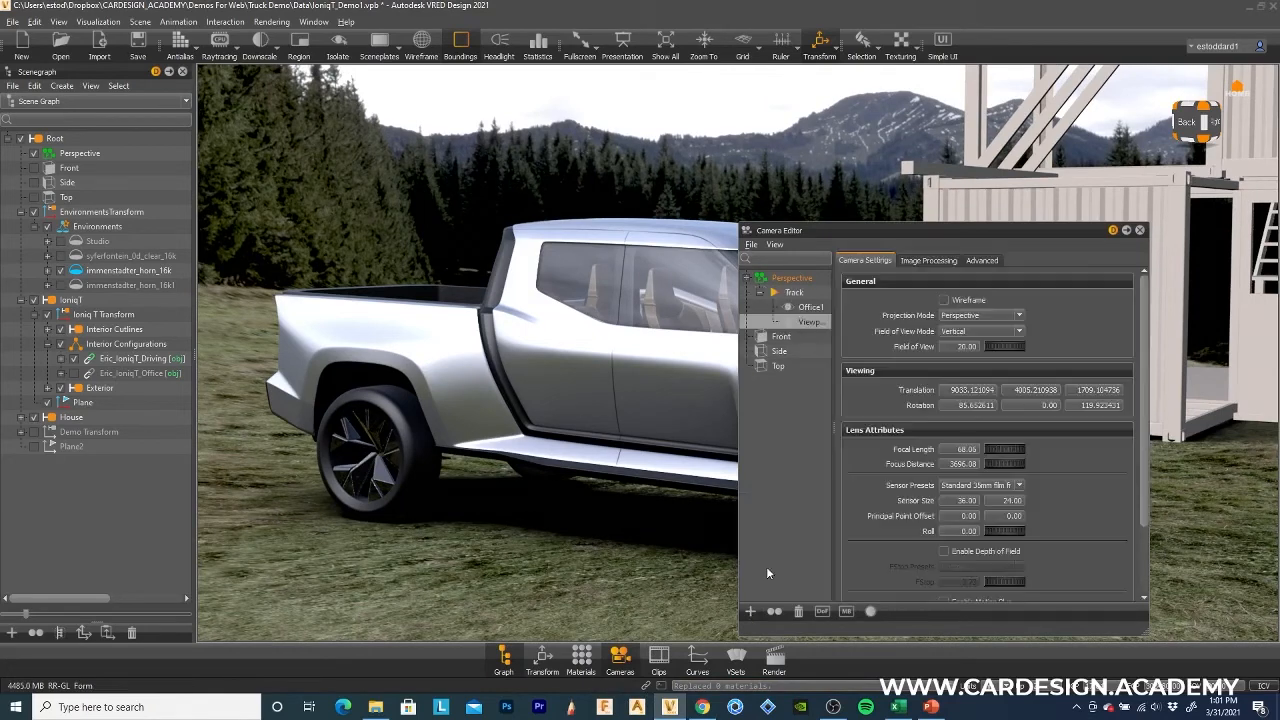
double_click(814, 323)
text(Front 34)
Orbit to the truck's rear and recall the Front 34 viewpoint to test it, keeping the Camera Editor clear of the truck.
drag(941, 228, 589, 458)
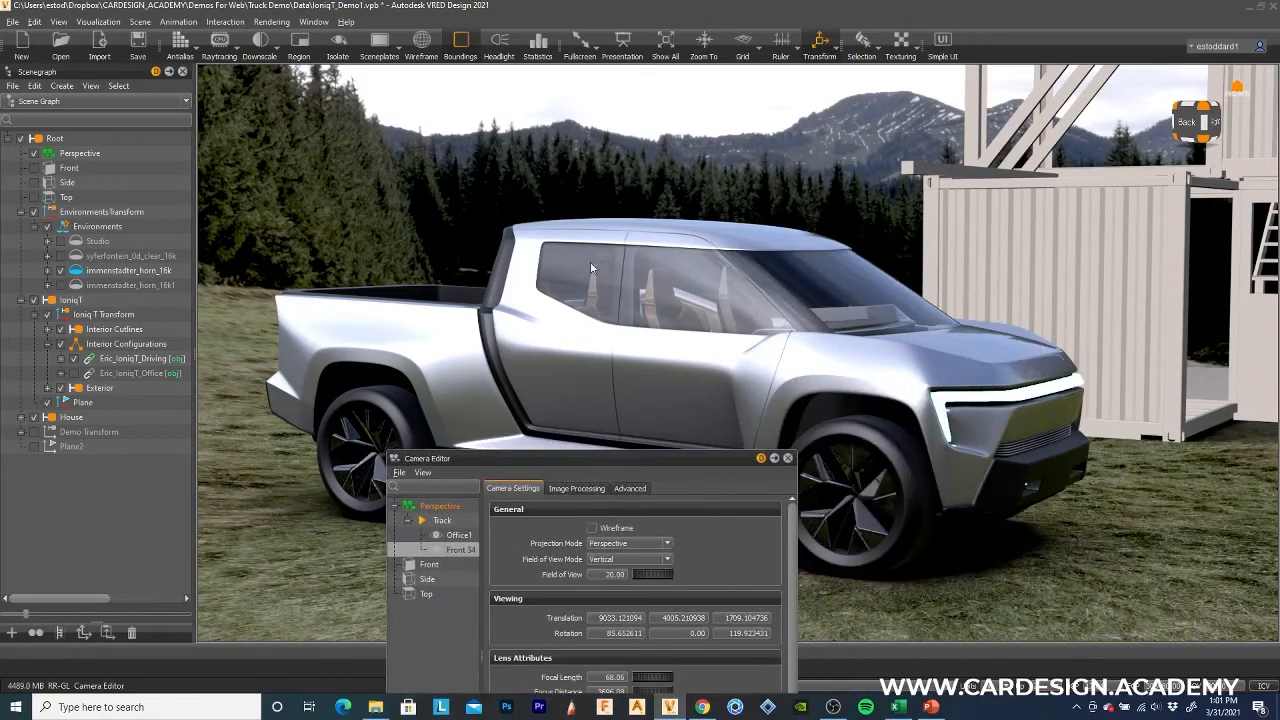
drag(591, 268, 773, 432)
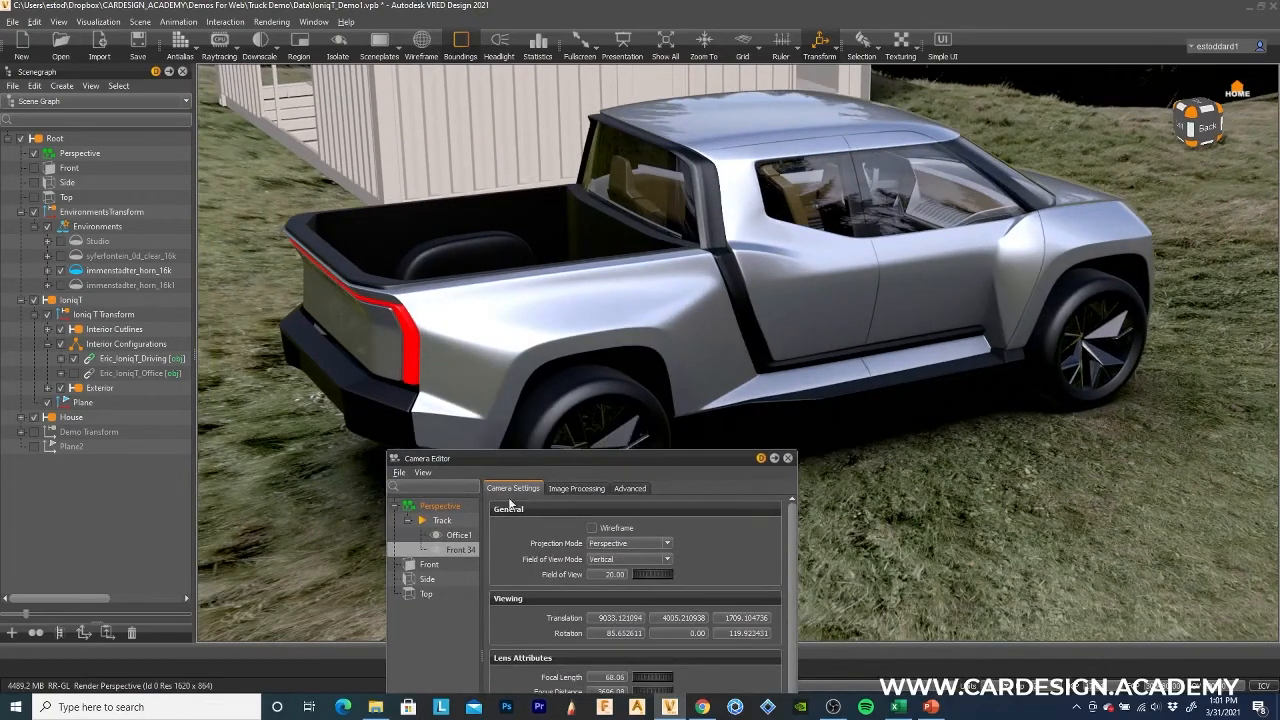
drag(586, 456, 956, 367)
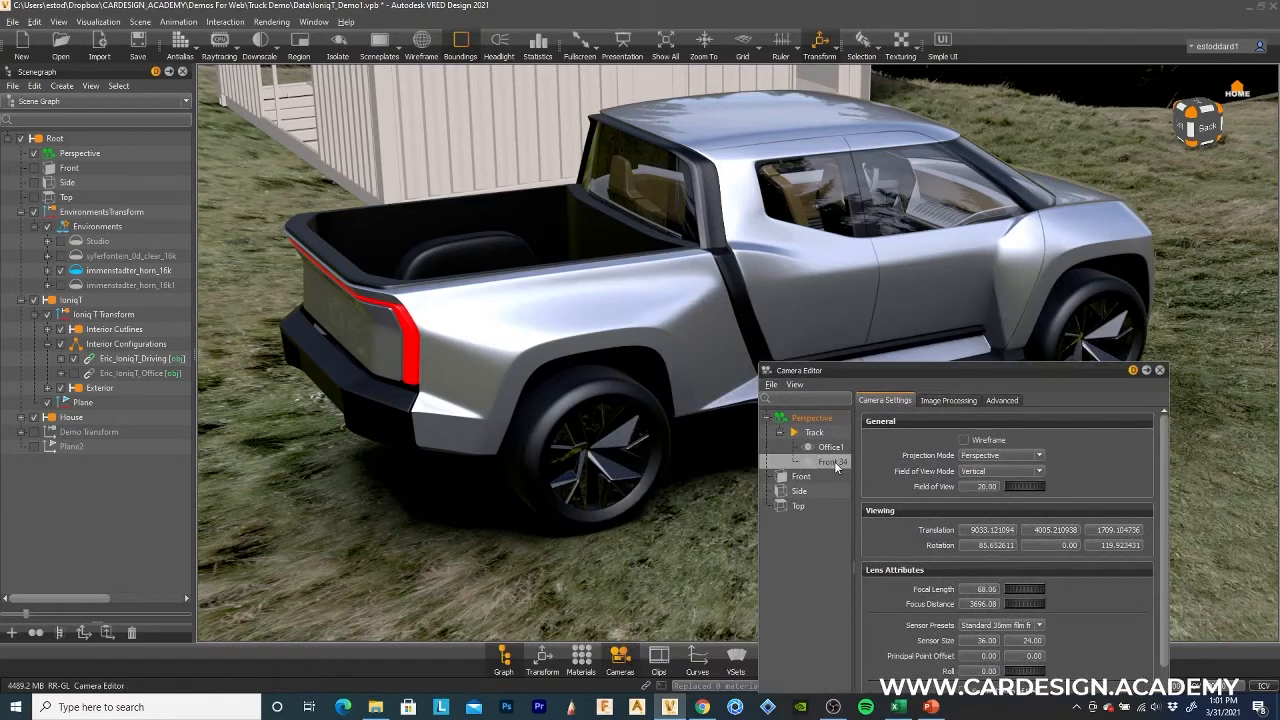
double_click(834, 463)
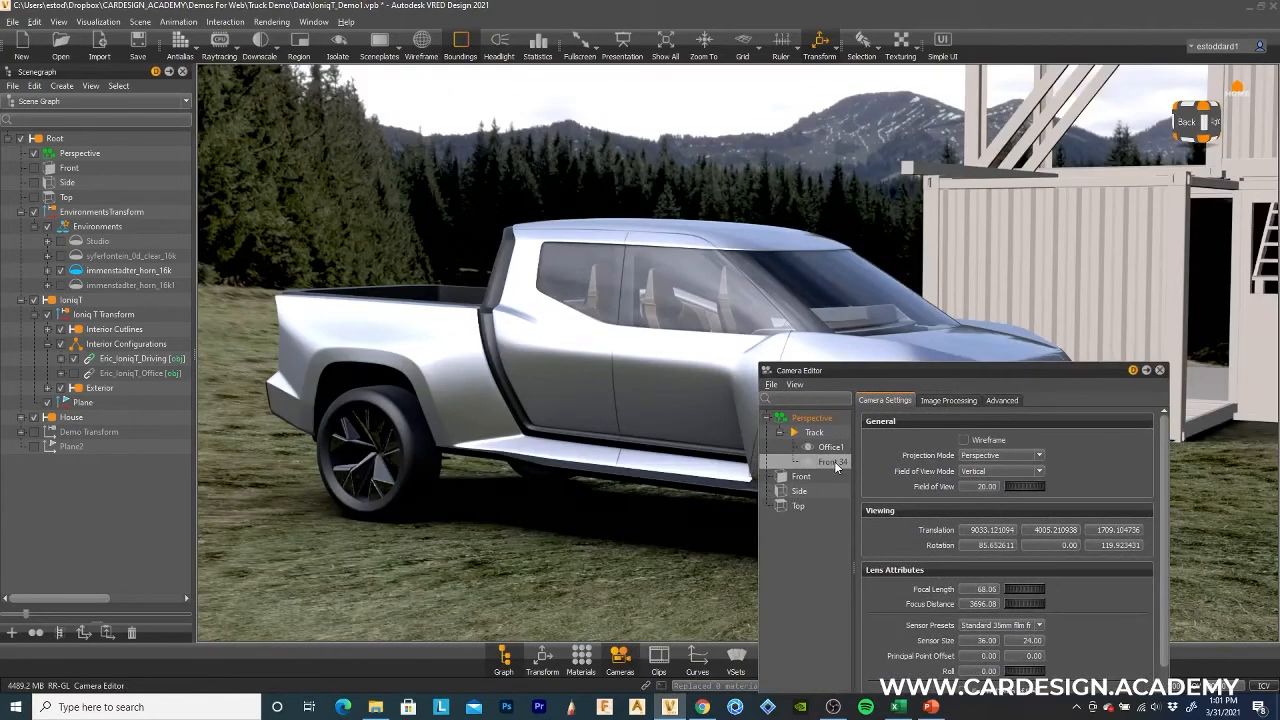
click(1159, 371)
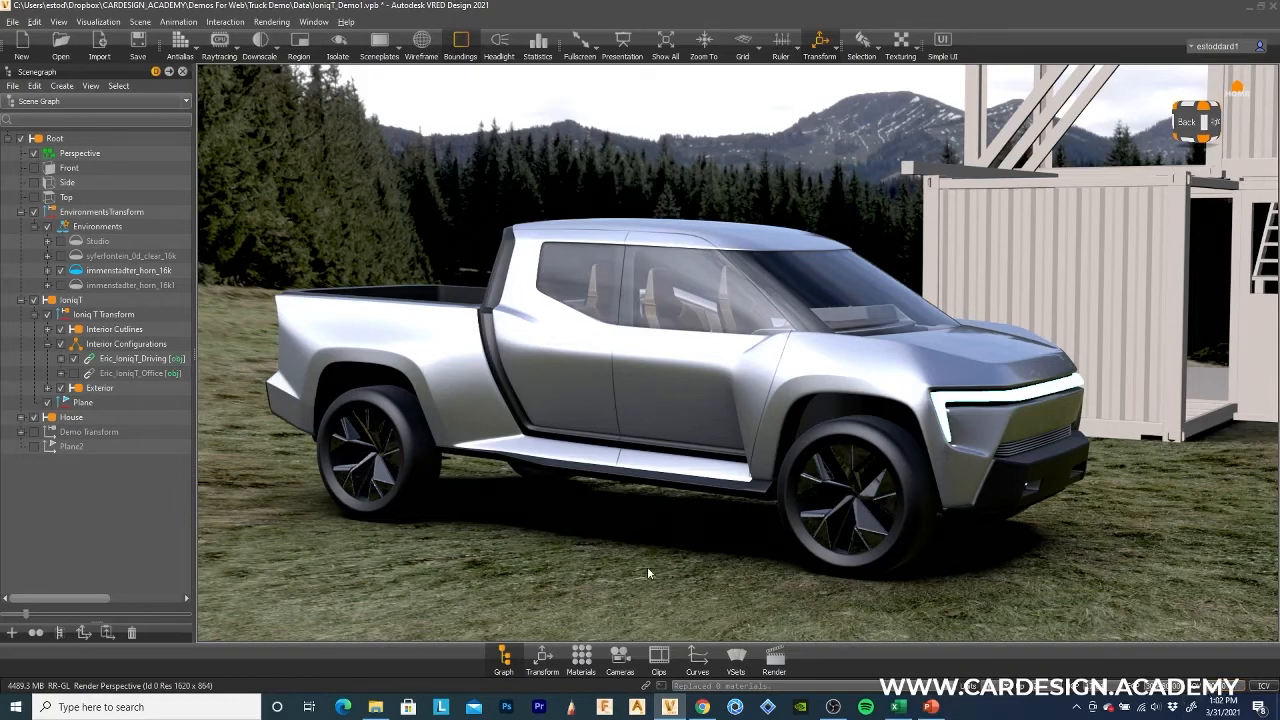
Examine the truck's front end against the trees and house from several low and raised front angles.
drag(647, 573, 432, 551)
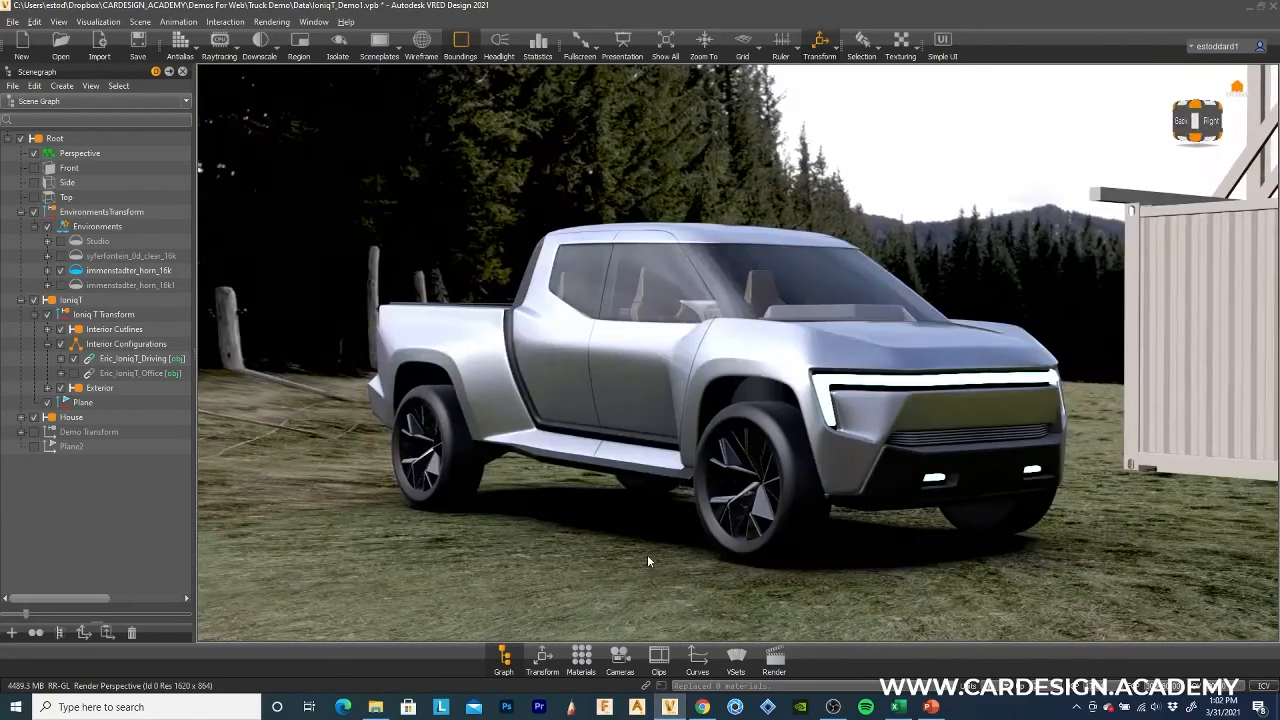
drag(656, 554, 442, 554)
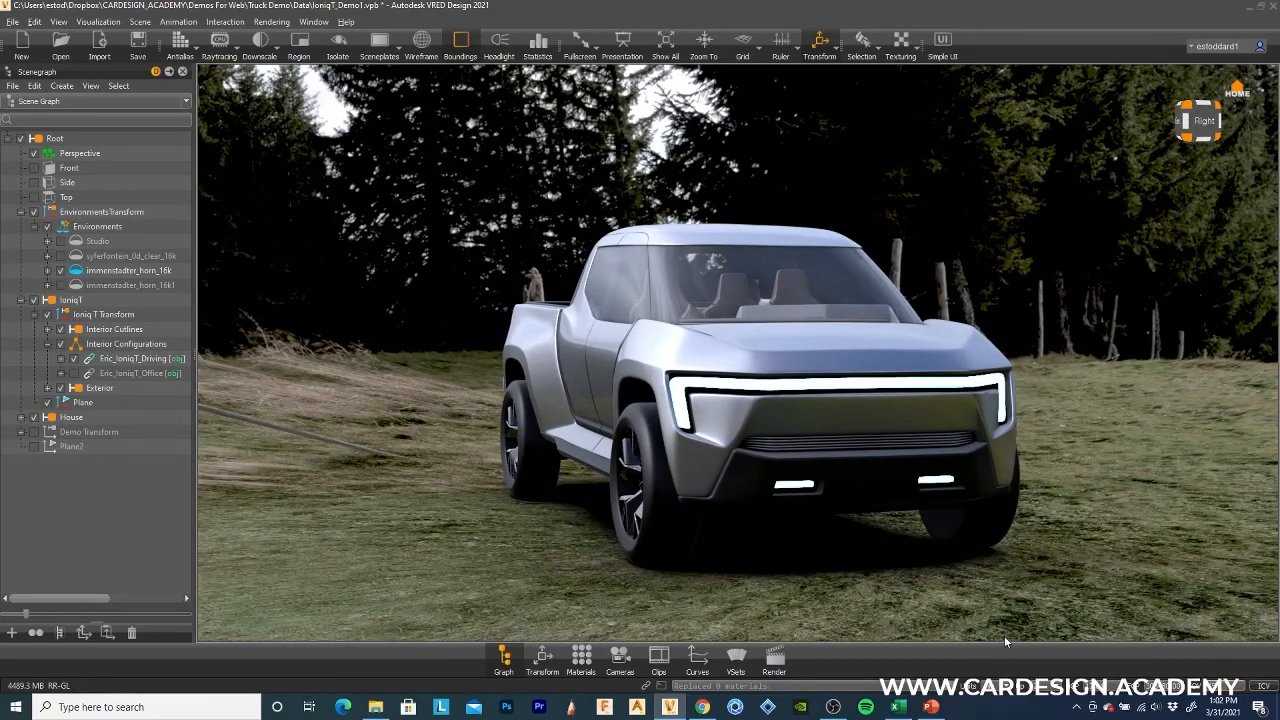
right_drag(1004, 635, 880, 542)
scroll(755, 443, up, 3)
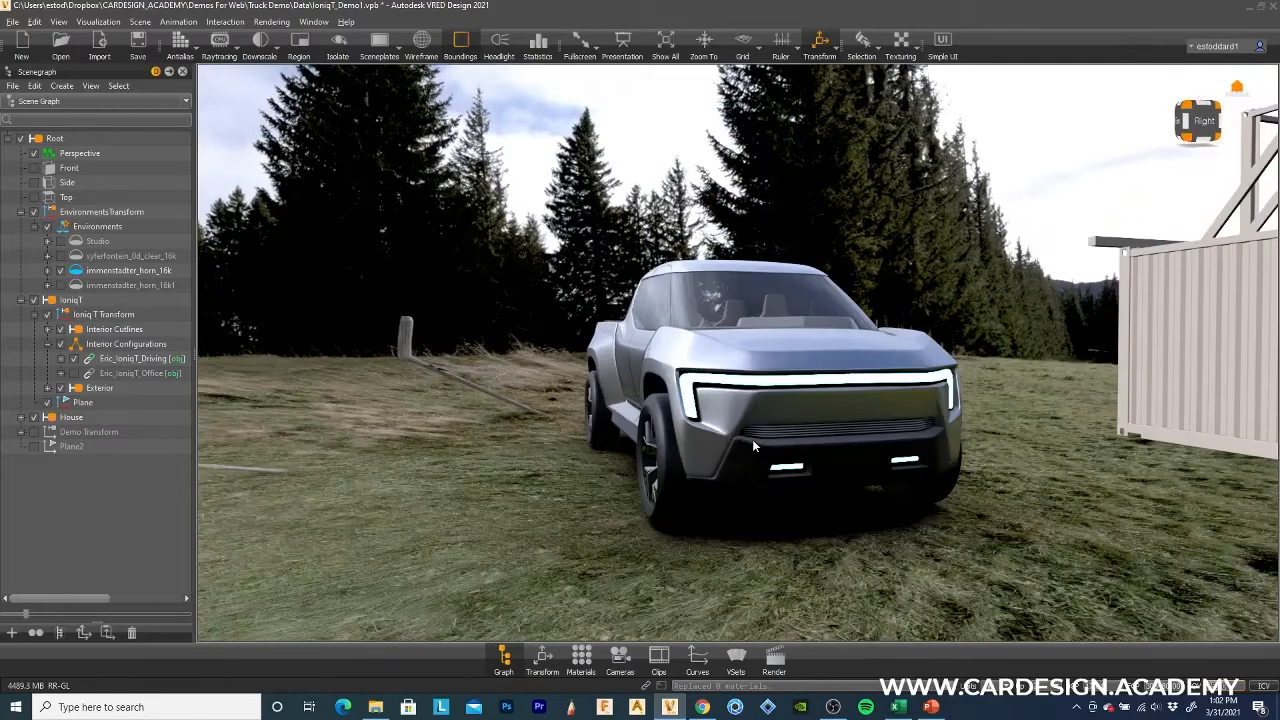
drag(752, 439, 787, 492)
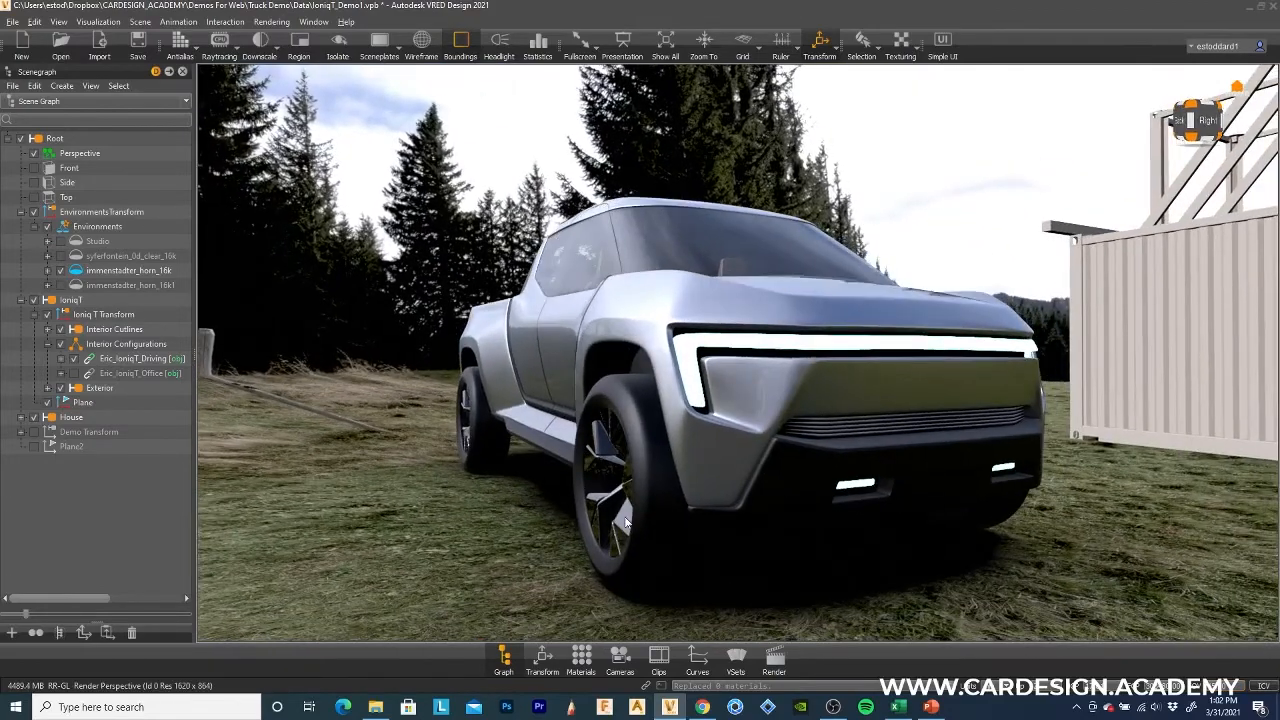
drag(626, 522, 632, 524)
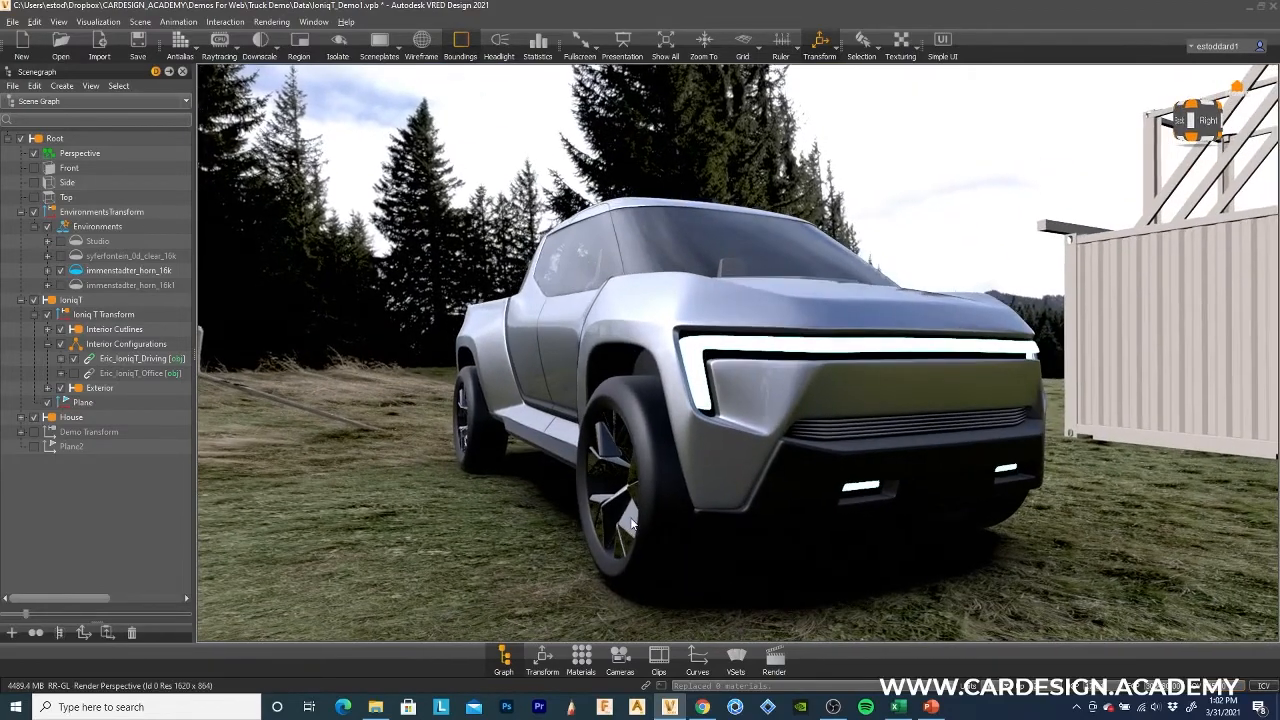
mouse_move(457, 545)
mouse_down()
mouse_move(466, 576)
mouse_move(470, 523)
mouse_up()
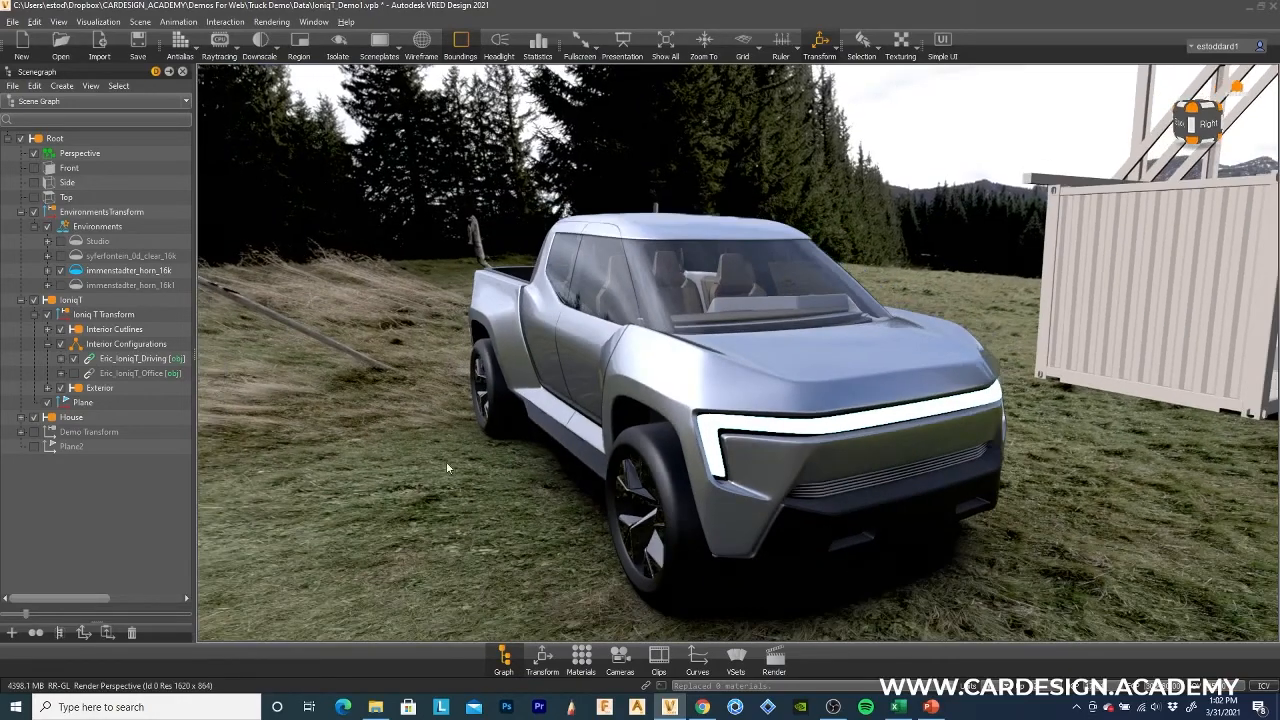
drag(450, 468, 570, 491)
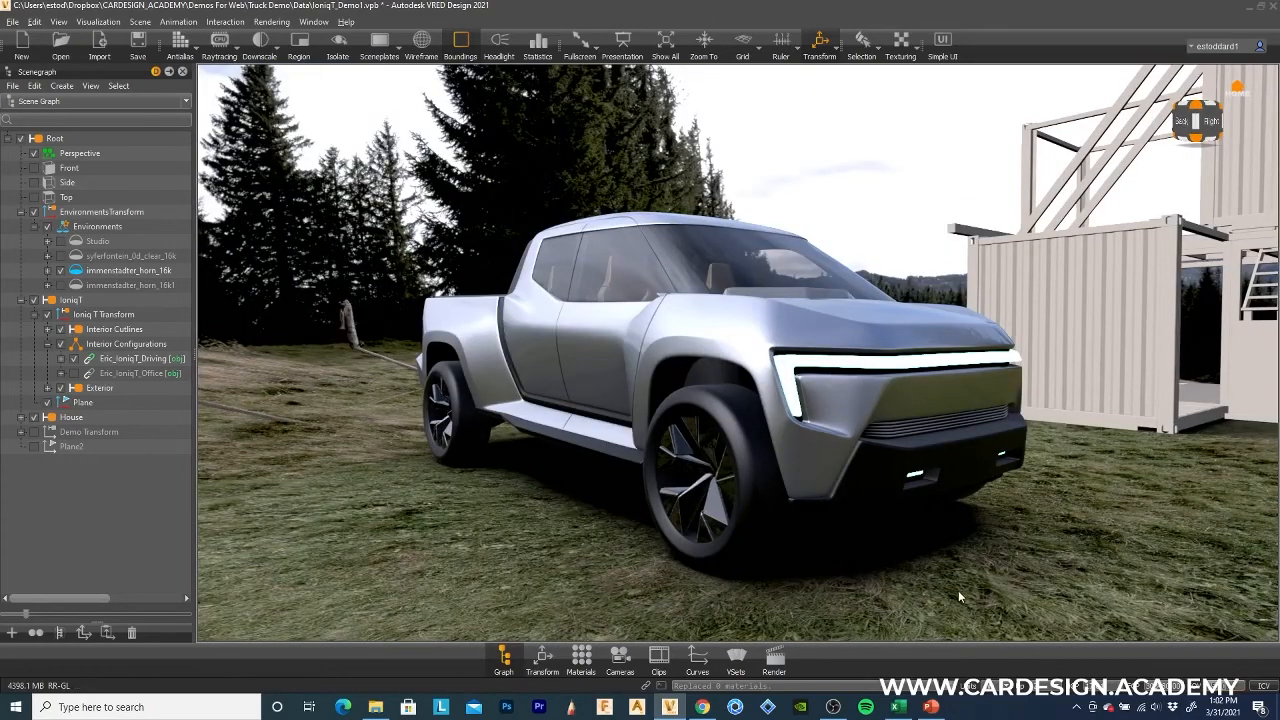
Examine the truck's body reflections and its placement on the grass from close and distant front three-quarter angles.
scroll(703, 416, up, 10)
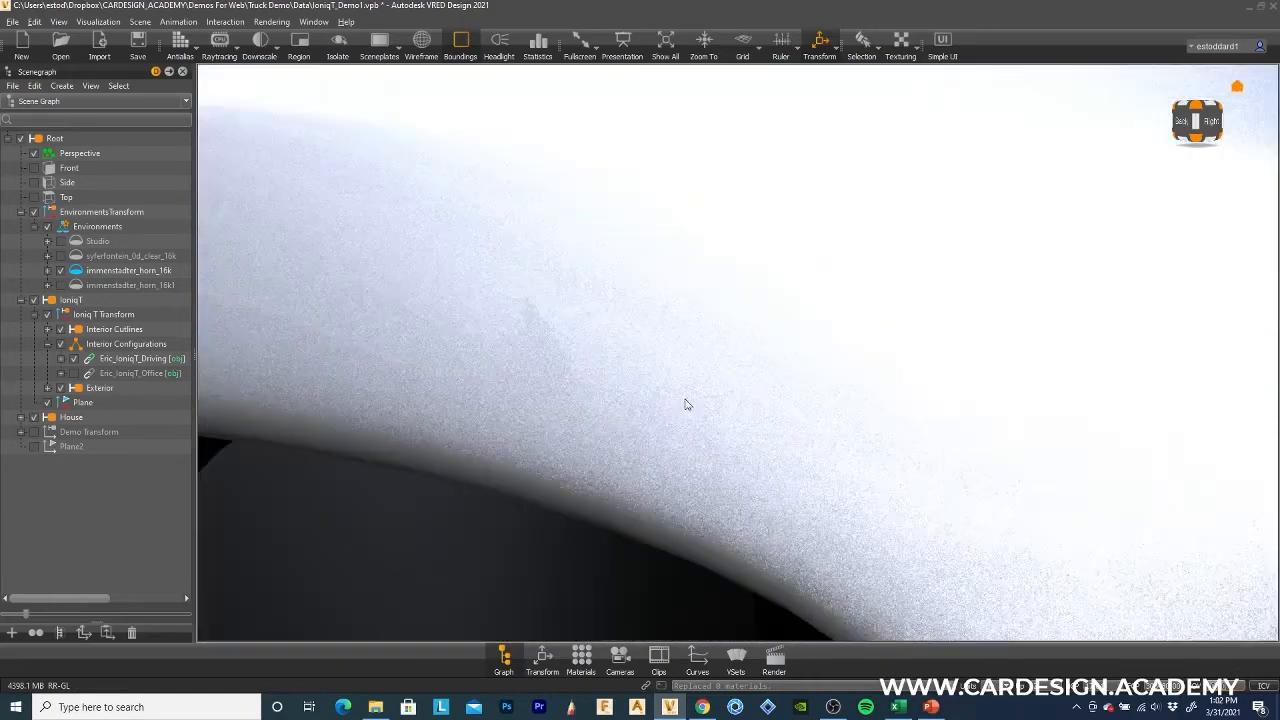
scroll(678, 400, down, 10)
scroll(670, 412, down, 1)
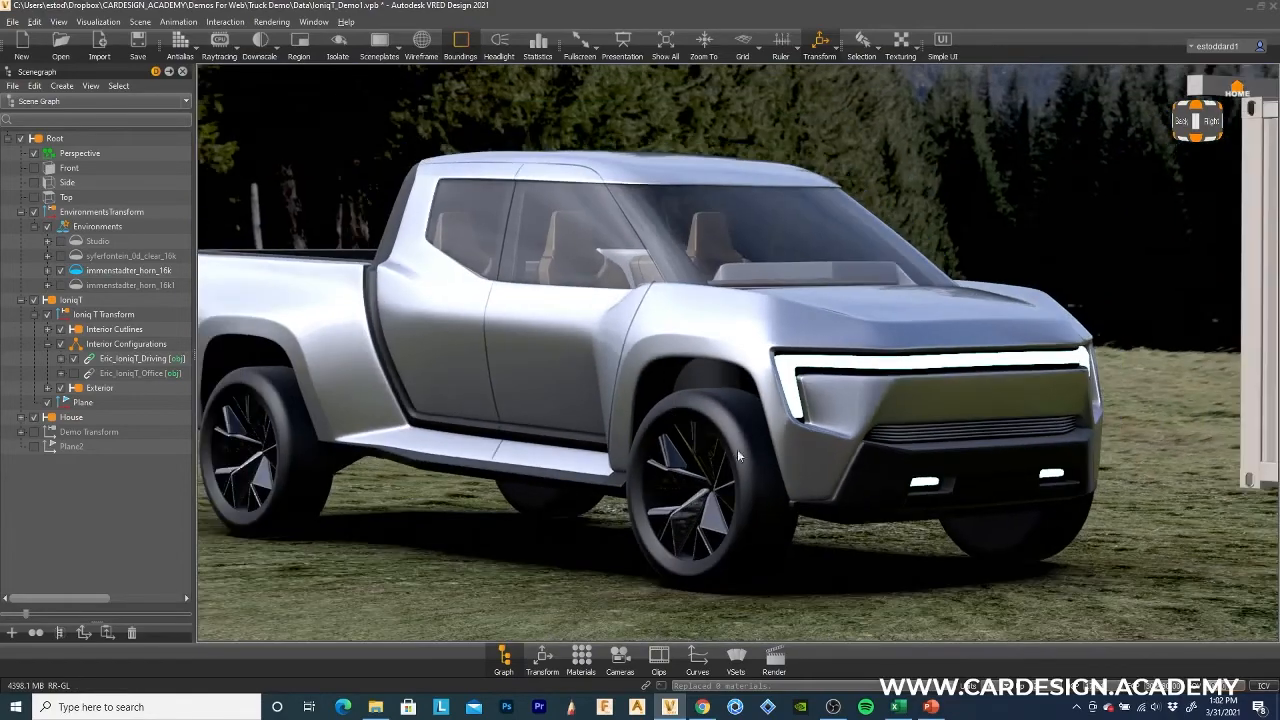
drag(737, 449, 625, 472)
drag(703, 491, 808, 525)
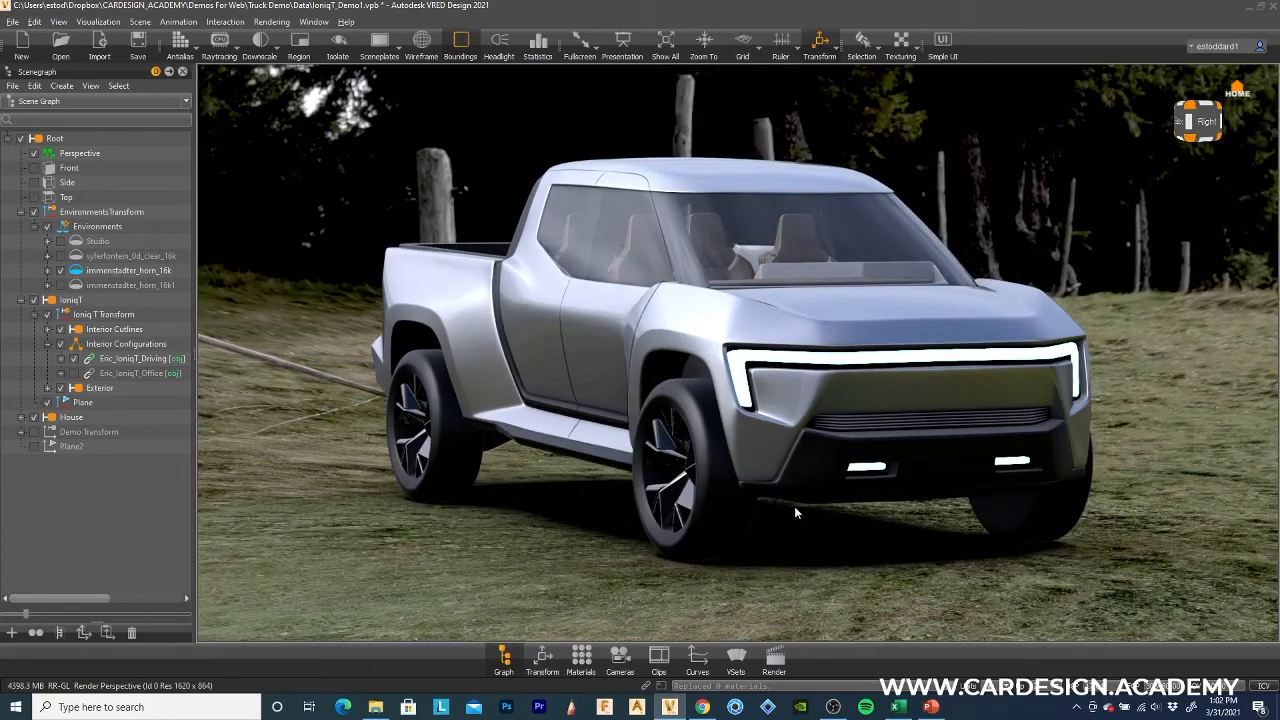
middle_drag(807, 549, 782, 547)
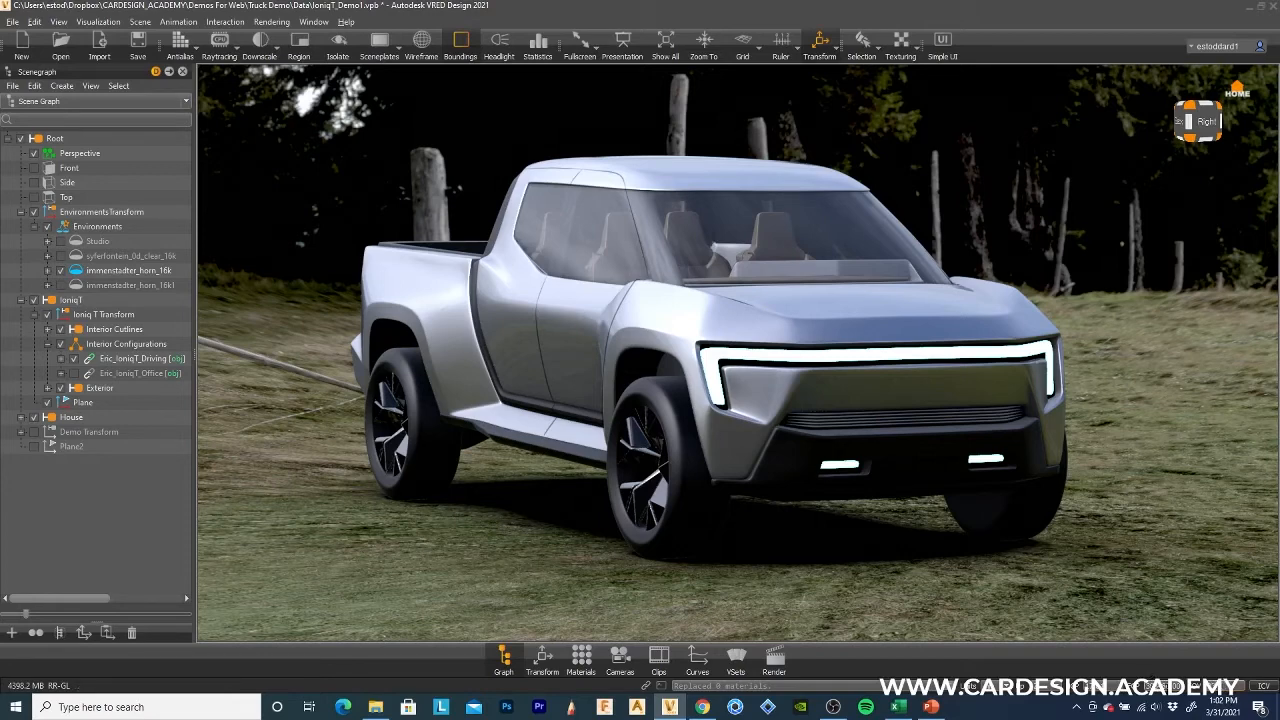
scroll(965, 548, down, 5)
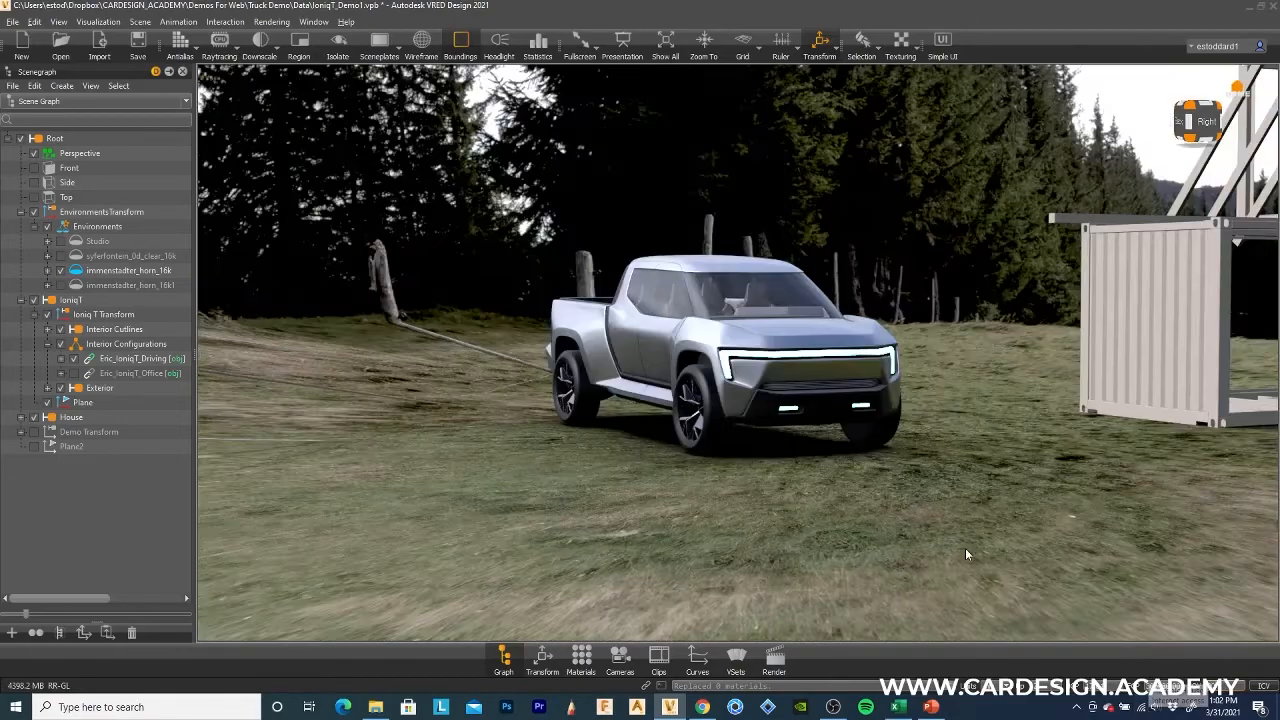
scroll(848, 466, up, 5)
alt+drag(593, 539, 714, 547)
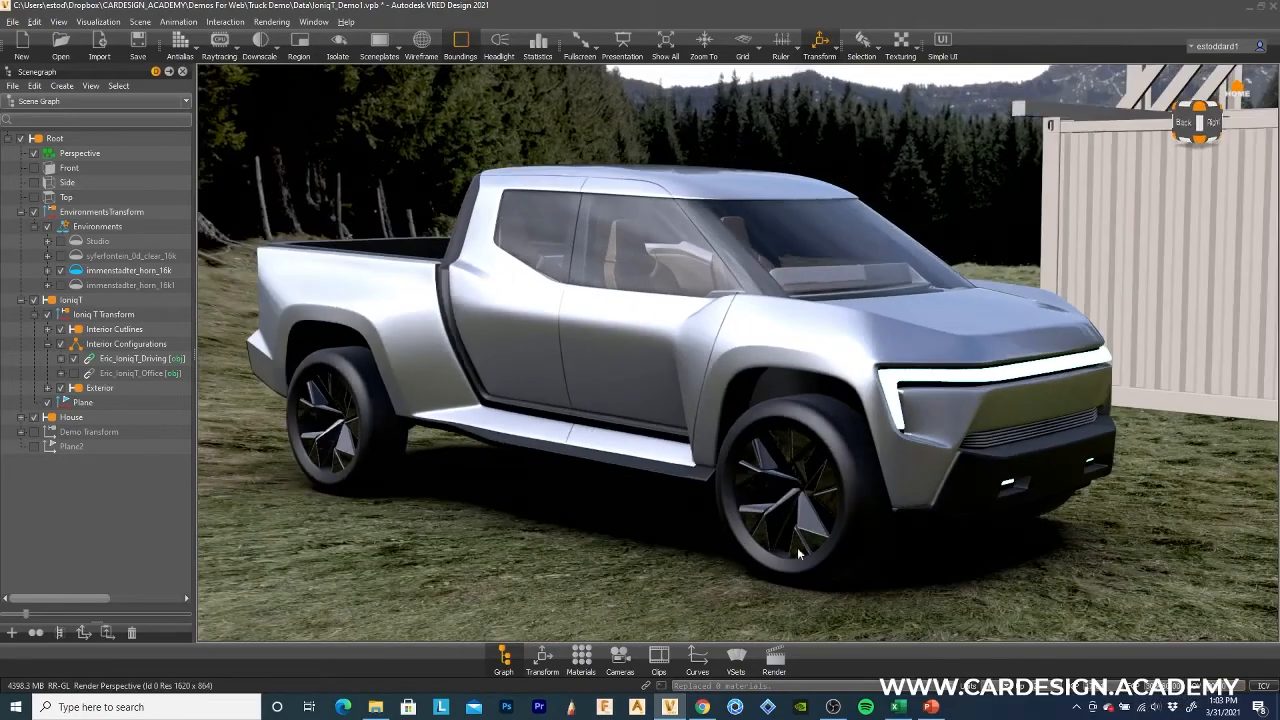
drag(797, 547, 821, 600)
Restore the saved Front 34 viewpoint and close the Camera Editor.
click(620, 657)
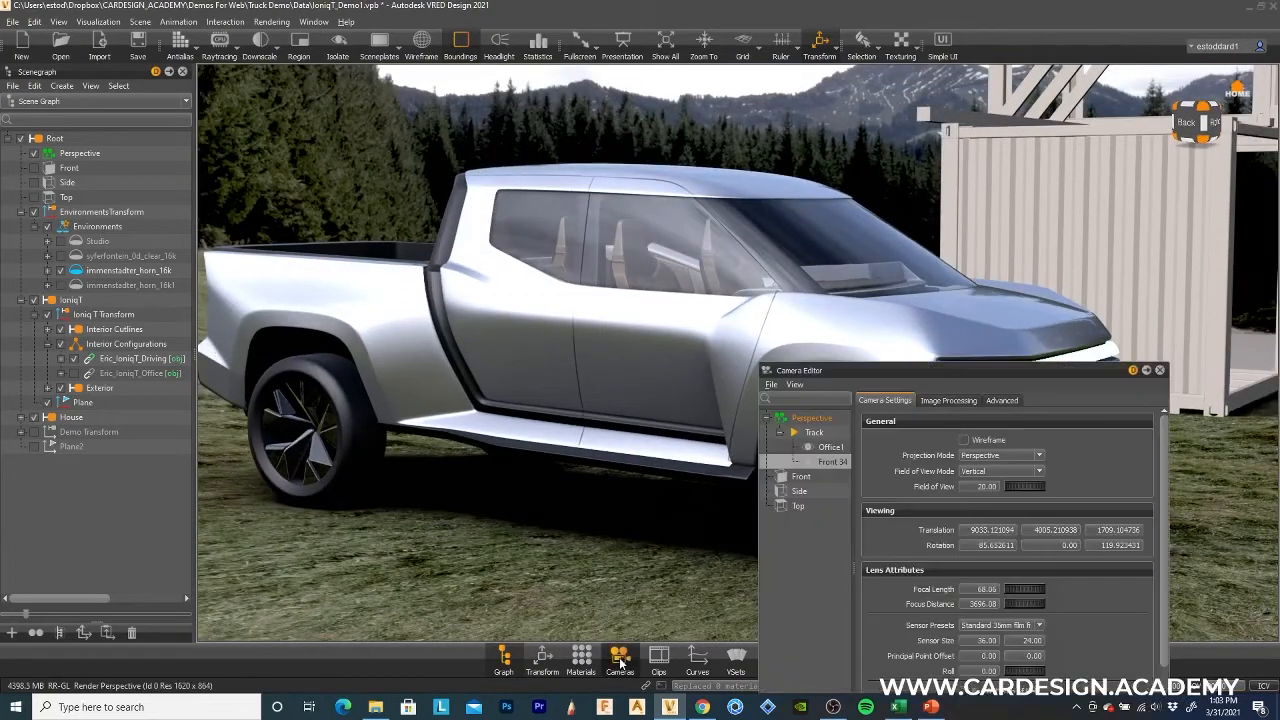
double_click(830, 461)
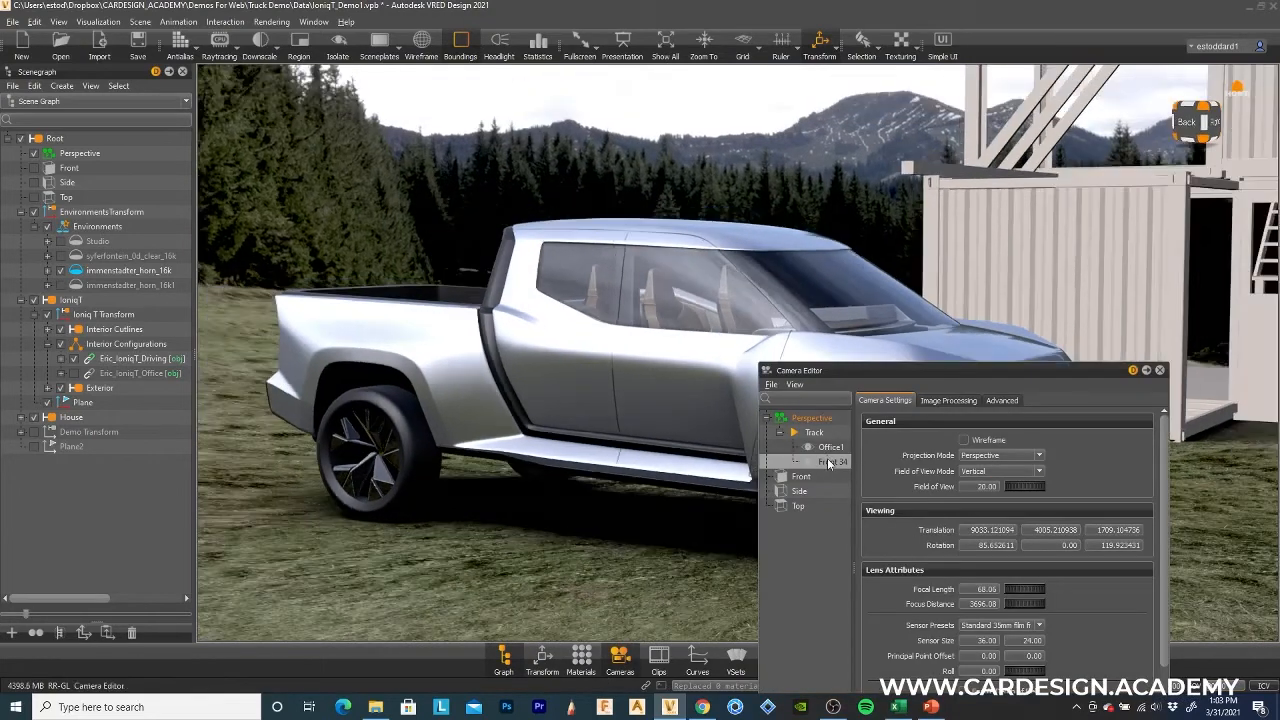
click(1160, 371)
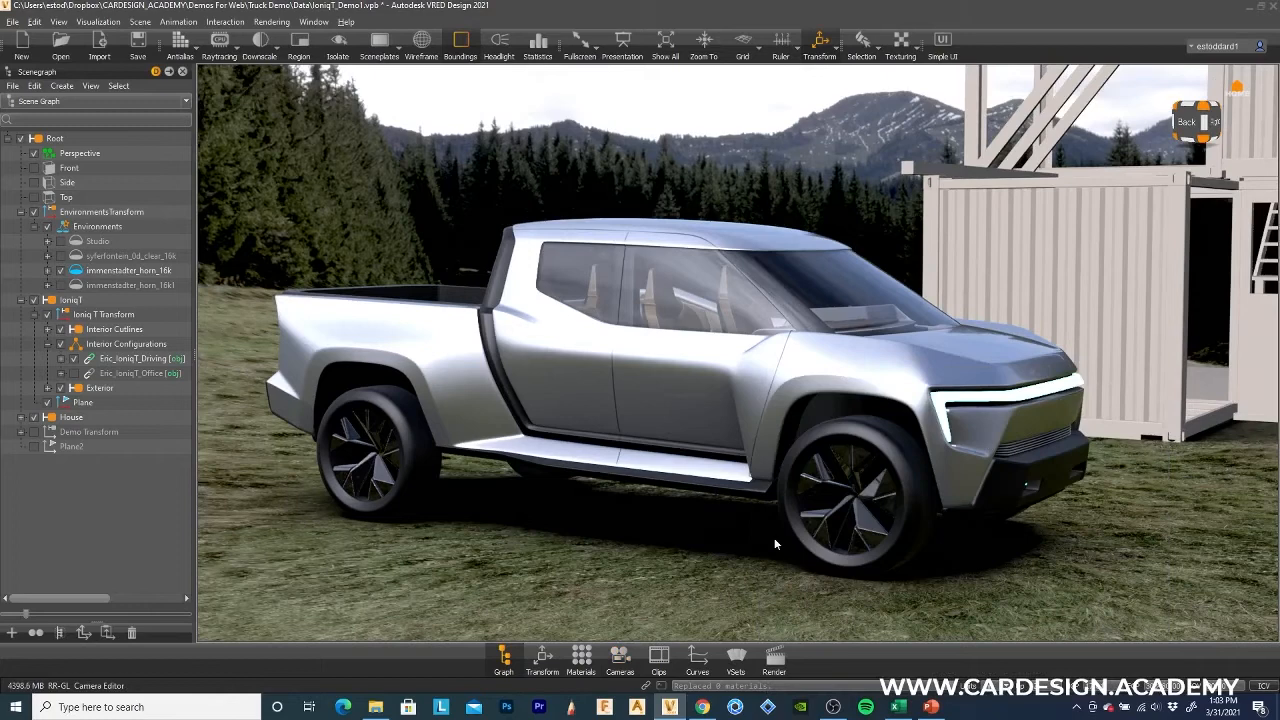
Keep the render image size preset at 4K (4096 x 2160), disable Export Alpha Channel, and close the render settings.
click(774, 658)
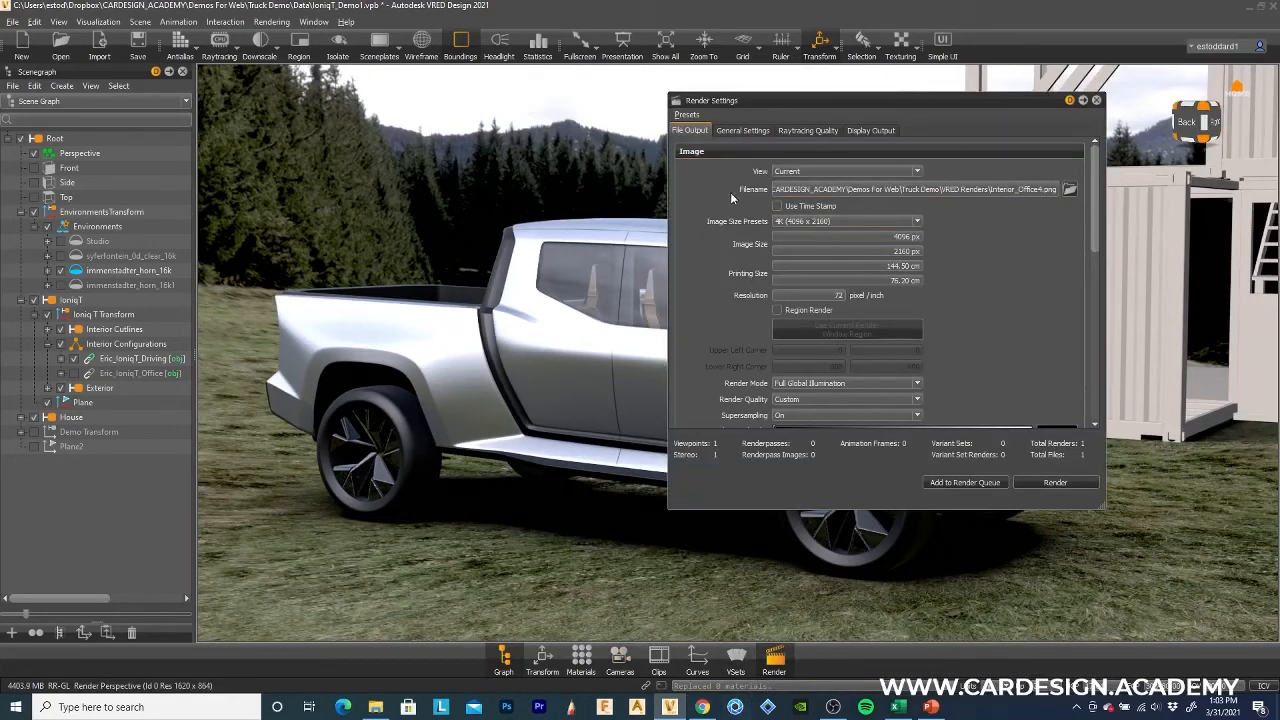
click(807, 221)
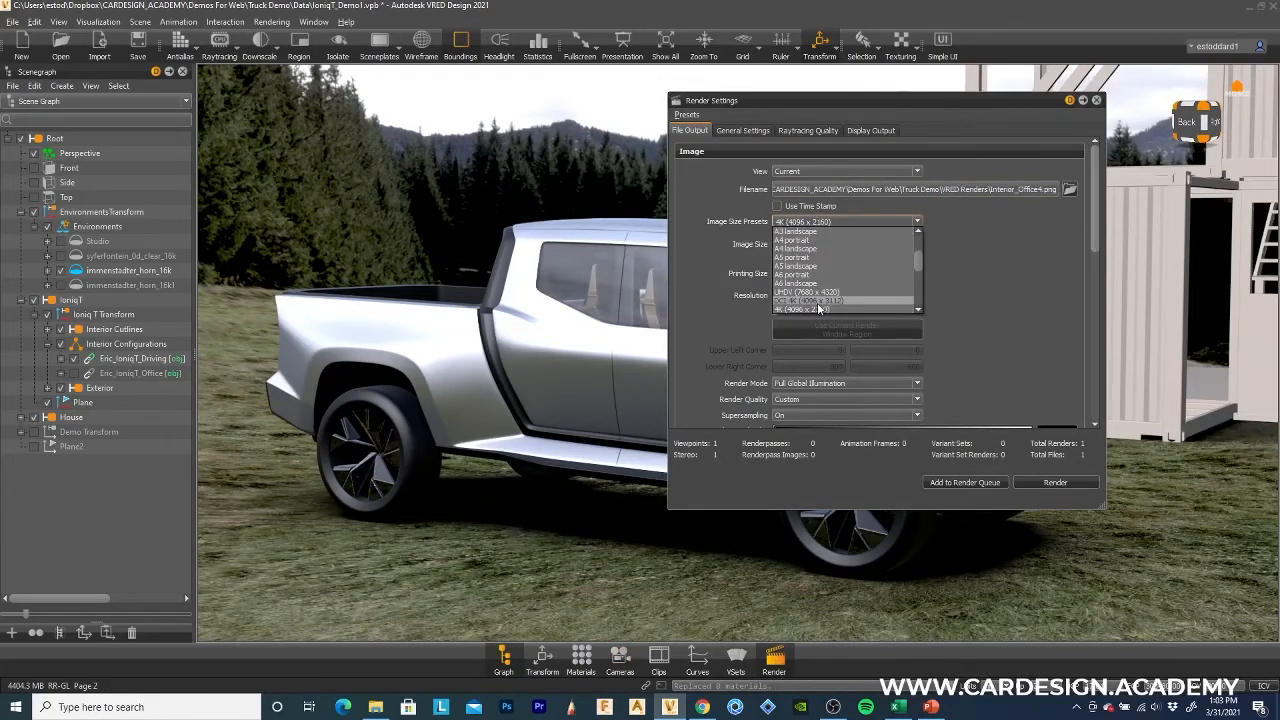
click(1007, 324)
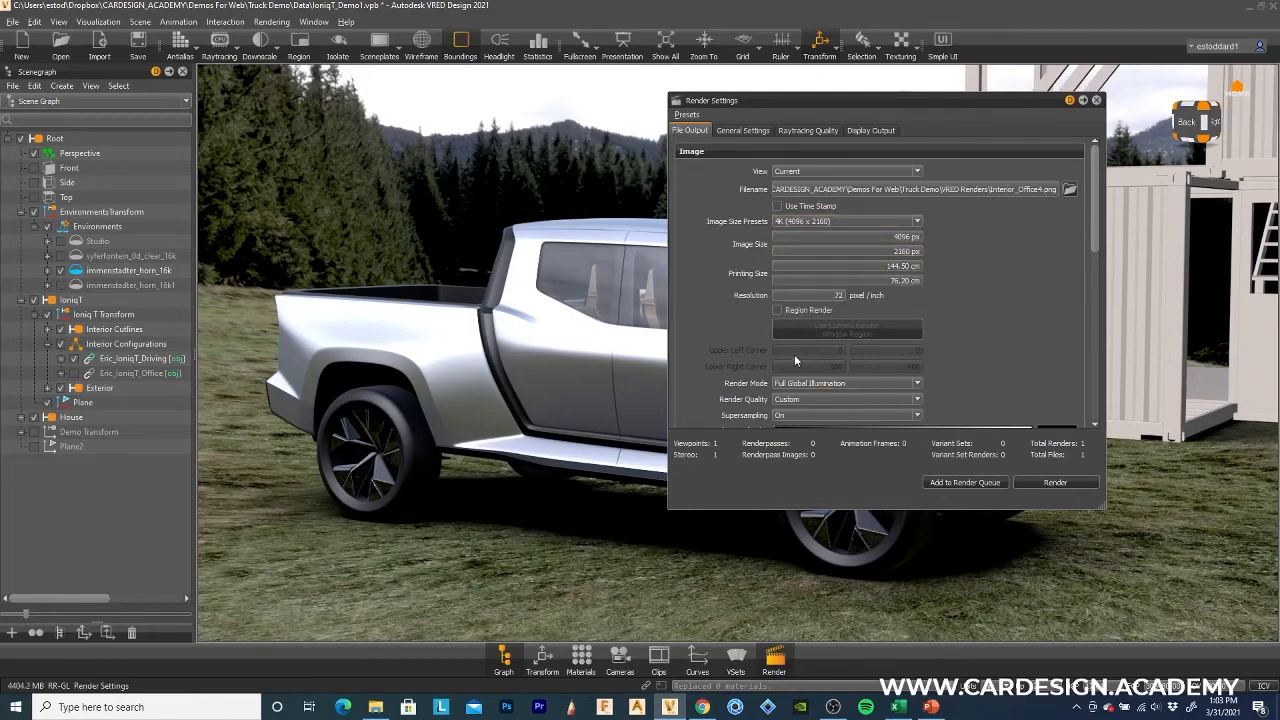
scroll(995, 362, down, 2)
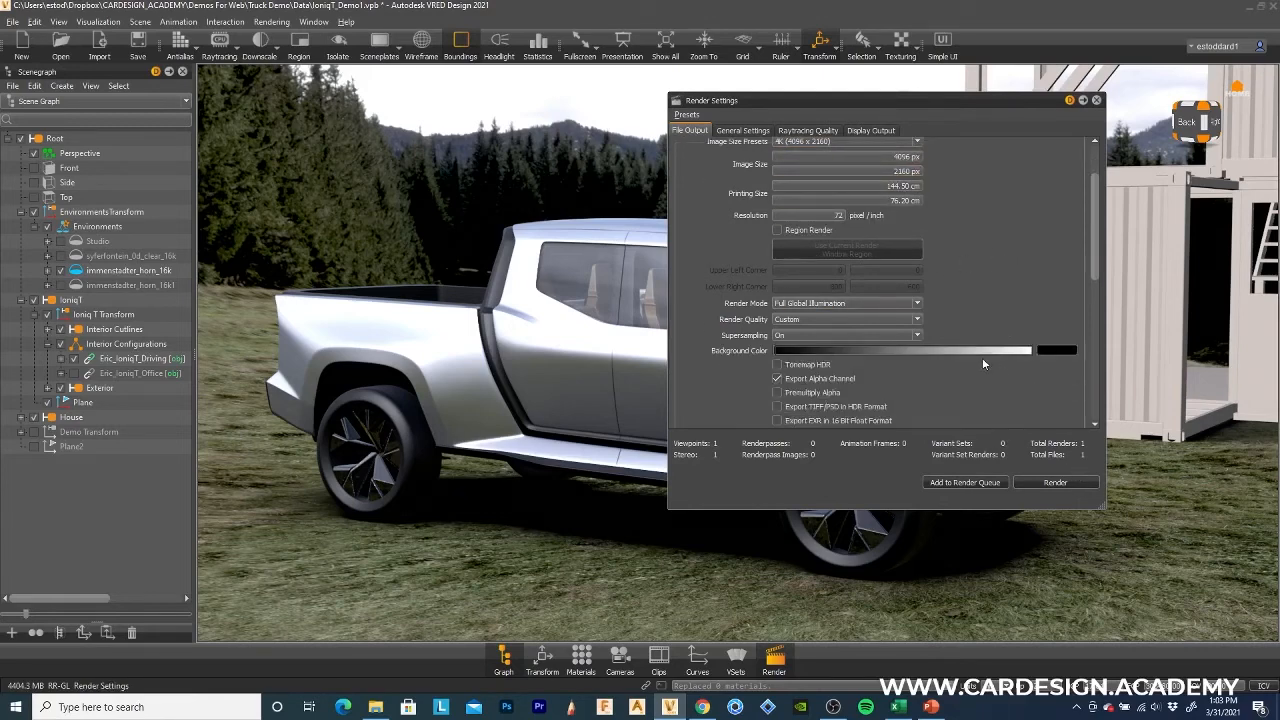
scroll(930, 356, down, 1)
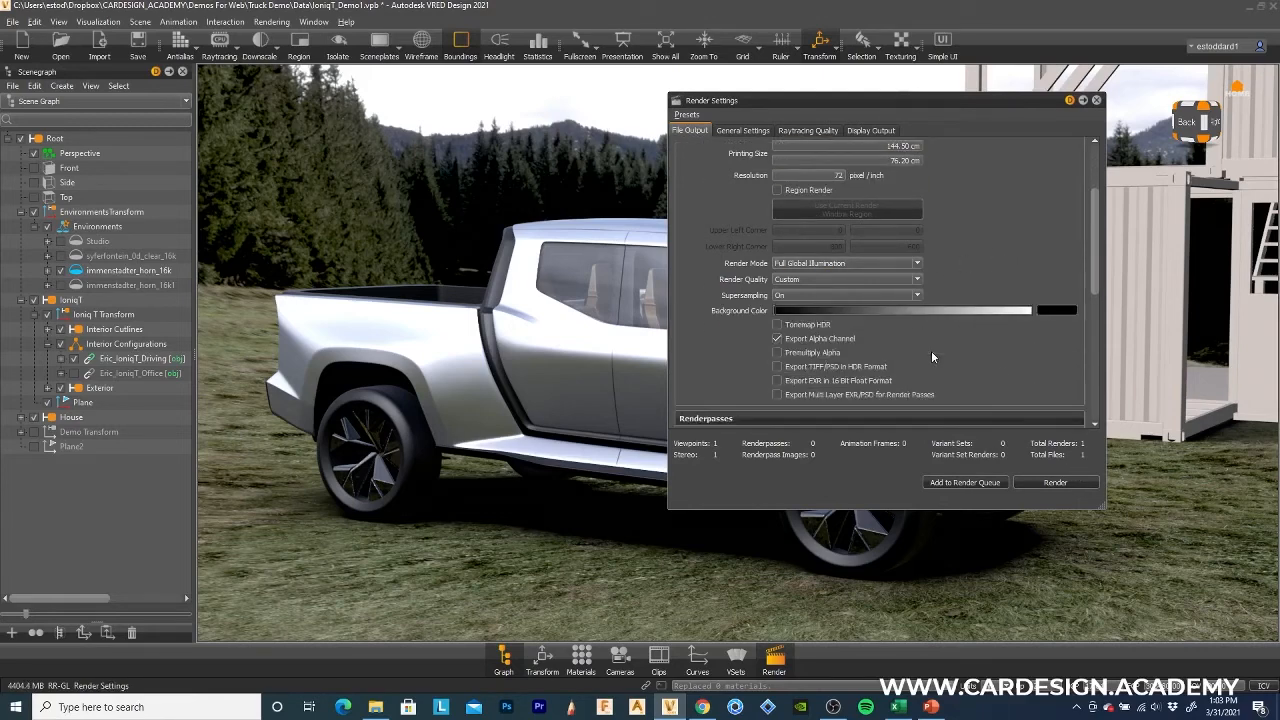
click(777, 339)
drag(850, 108, 778, 303)
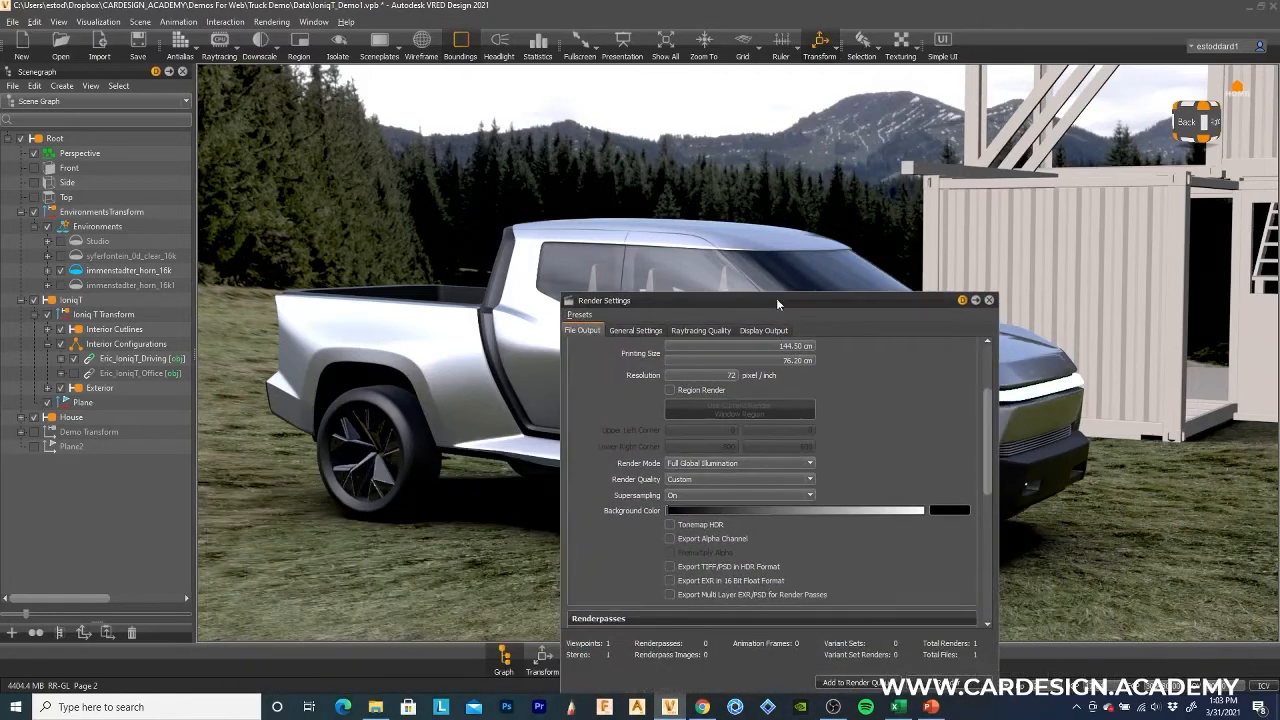
click(987, 300)
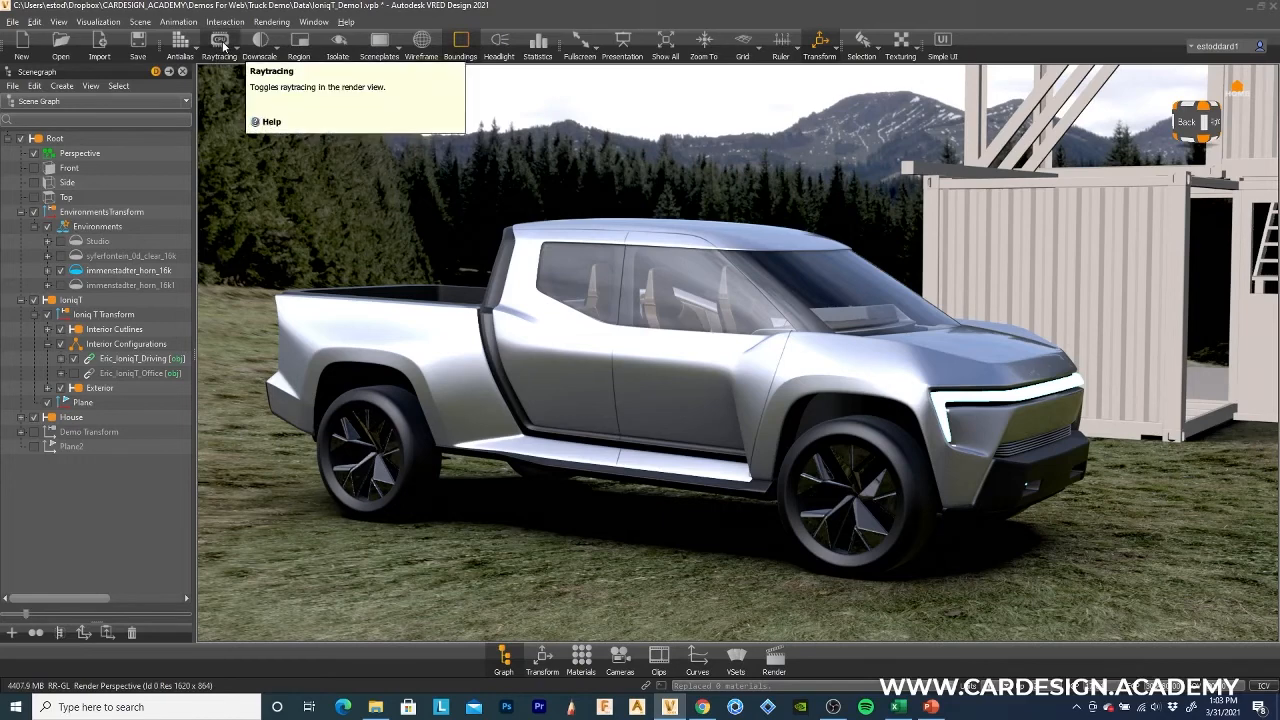
Preview the scene with raytracing, toggle the IoniqT Plane's visibility to check the ground, and turn raytracing off again.
click(222, 44)
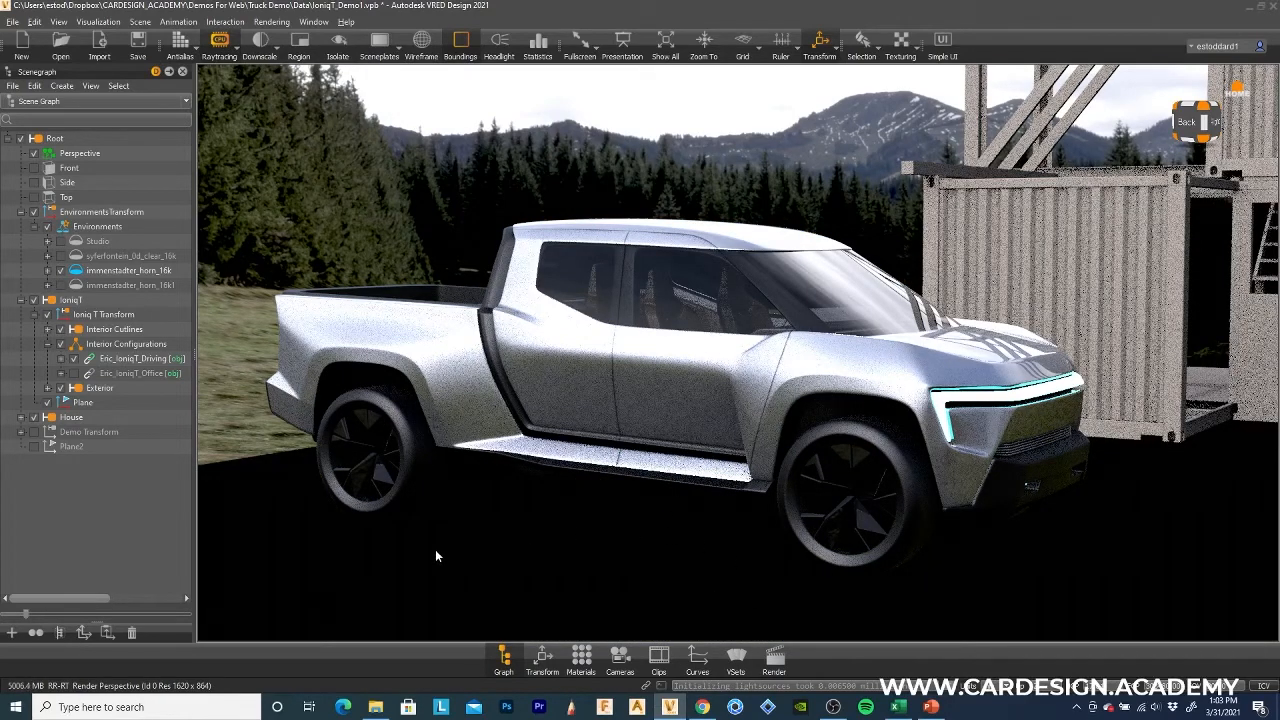
click(46, 403)
click(218, 42)
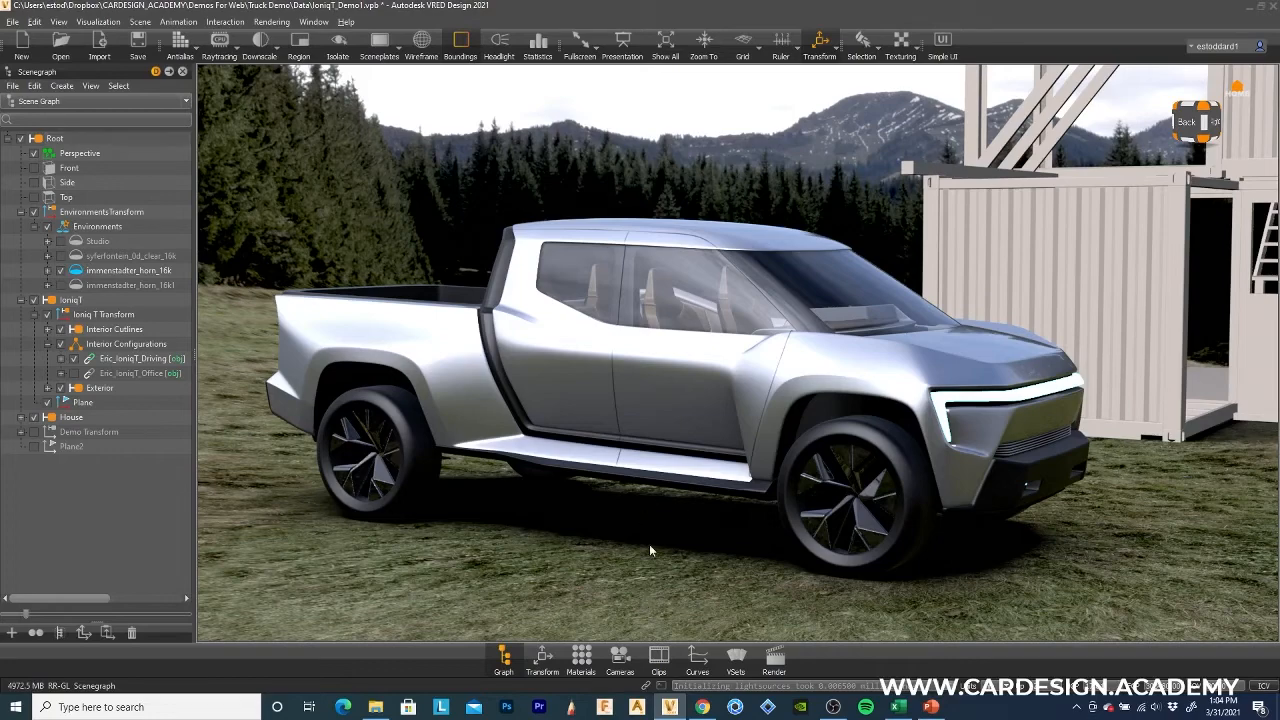
Reframe the truck in a side-on front three-quarter view, render it to a PNG named F347, and close the render settings.
drag(650, 545, 672, 602)
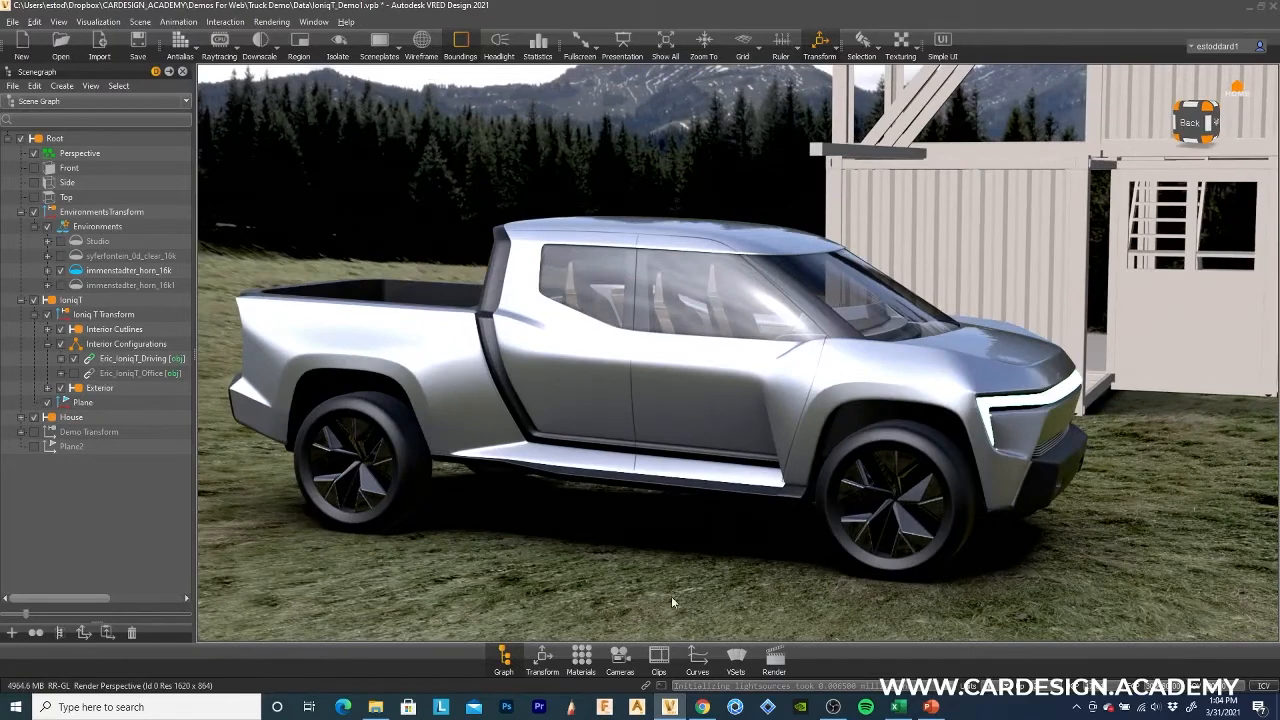
click(776, 660)
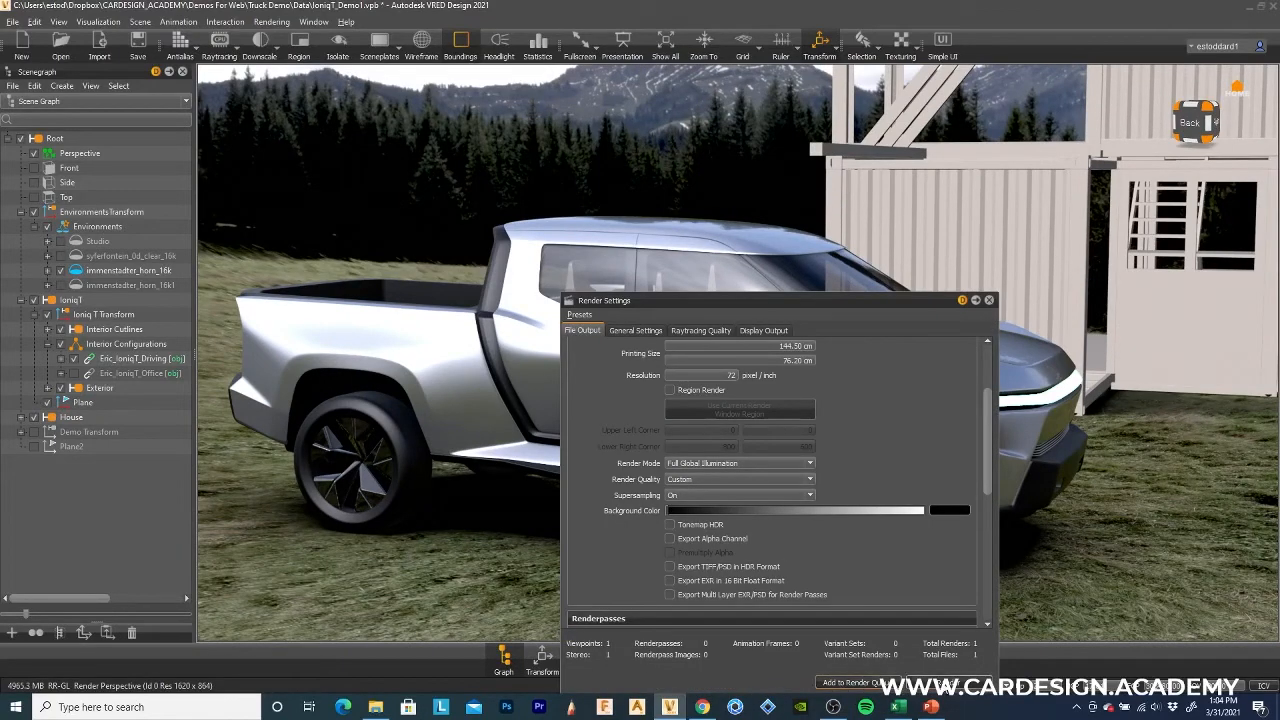
click(946, 682)
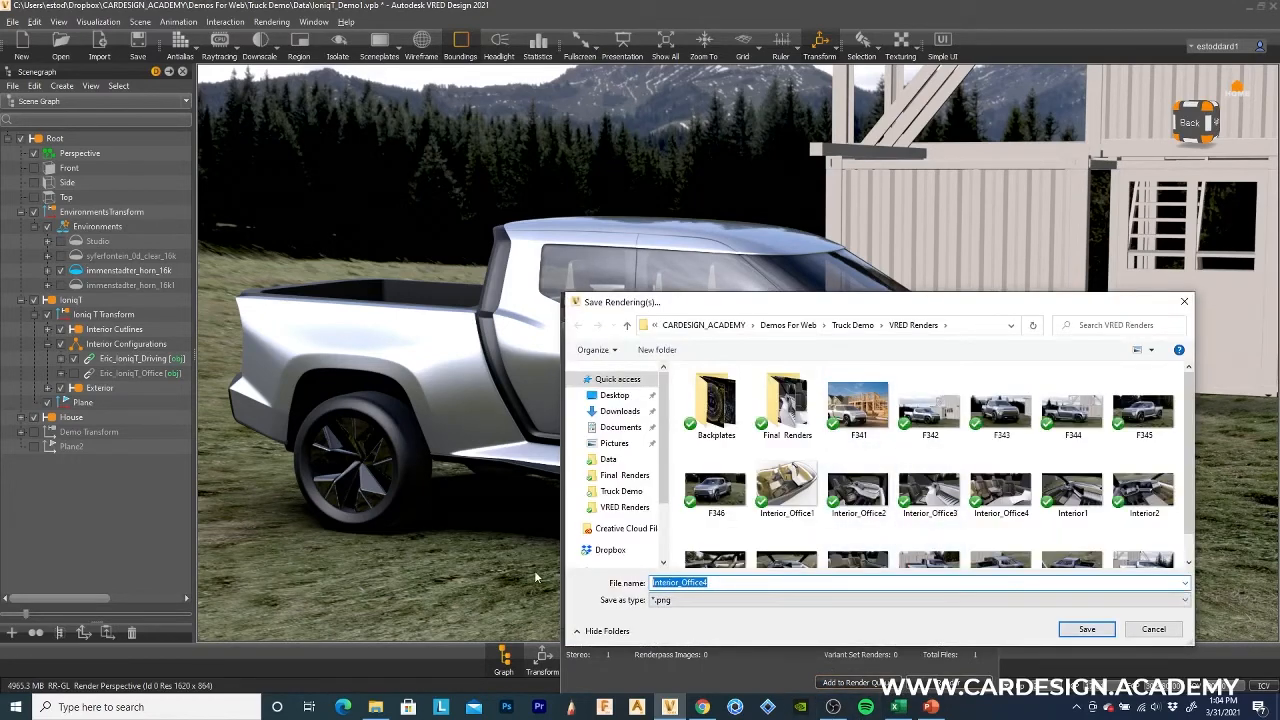
text(F347)
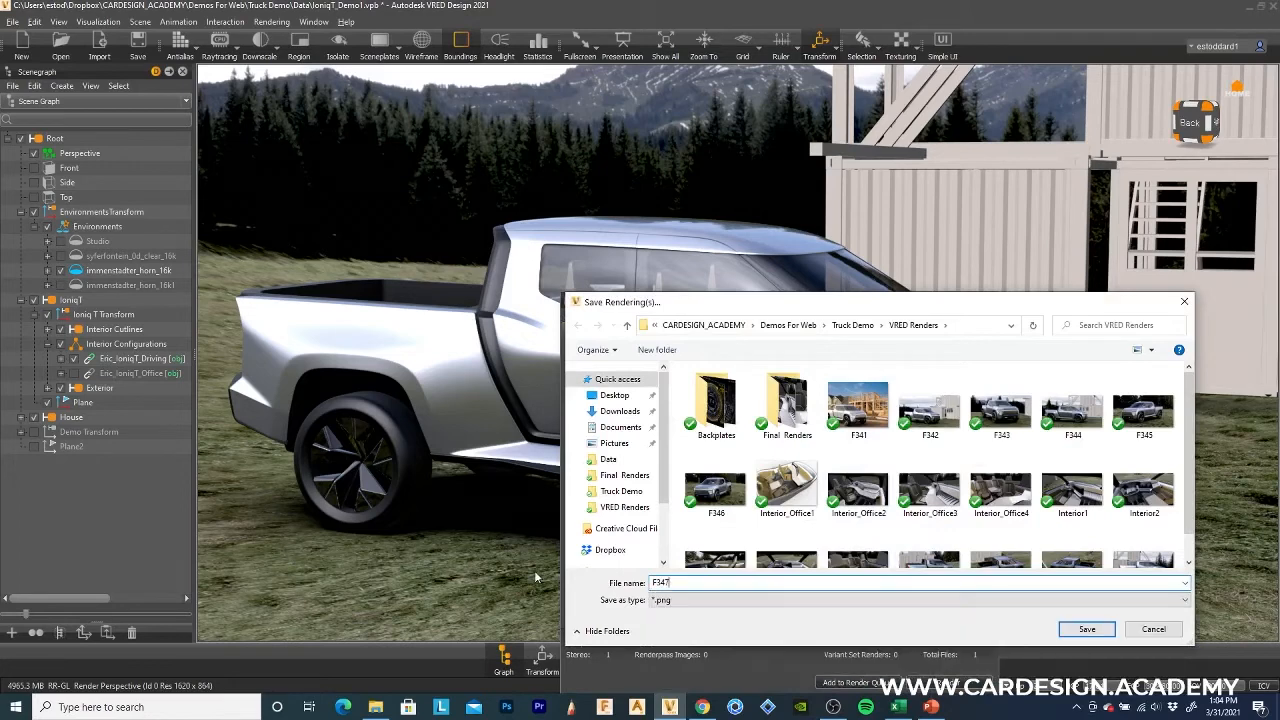
click(1087, 630)
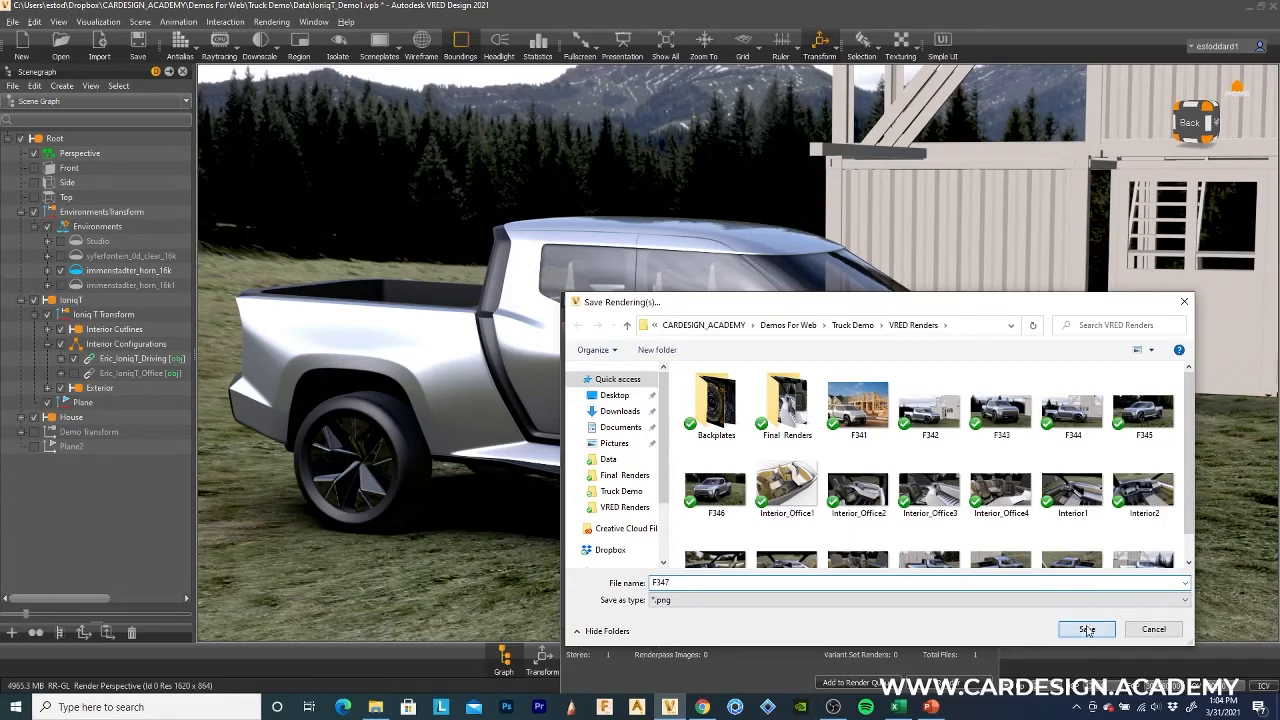
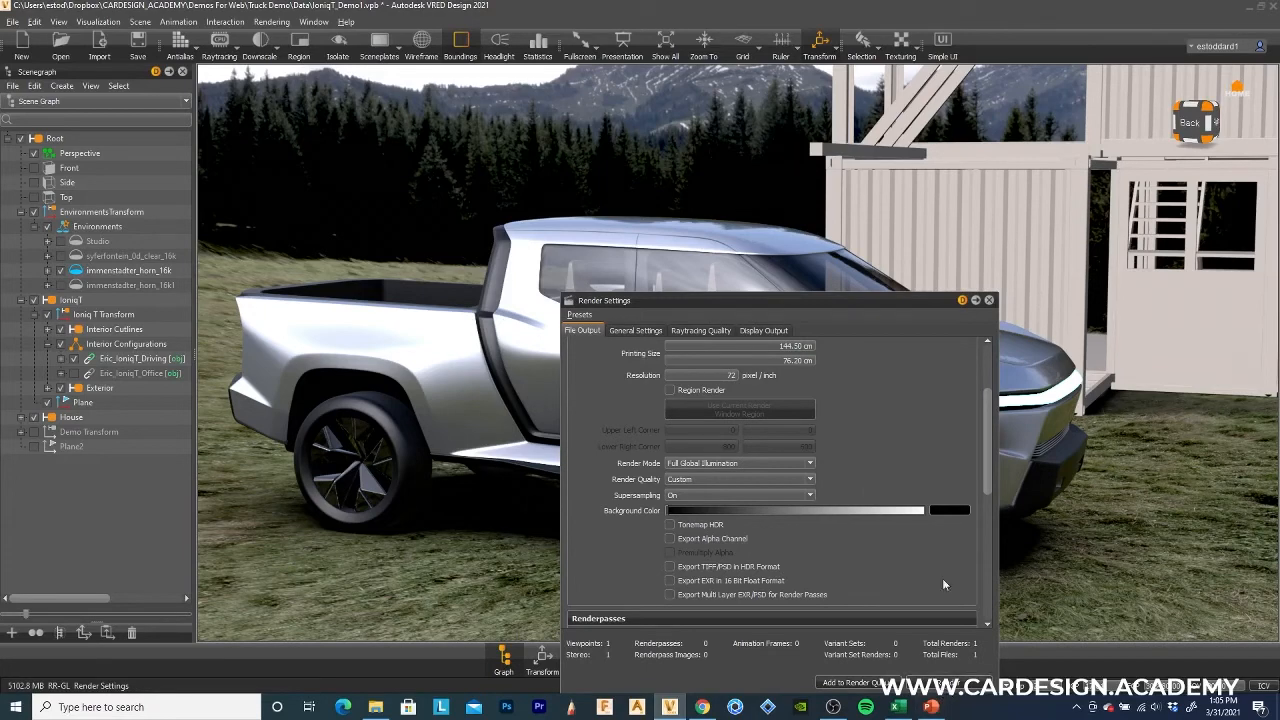
drag(802, 301, 794, 205)
click(961, 205)
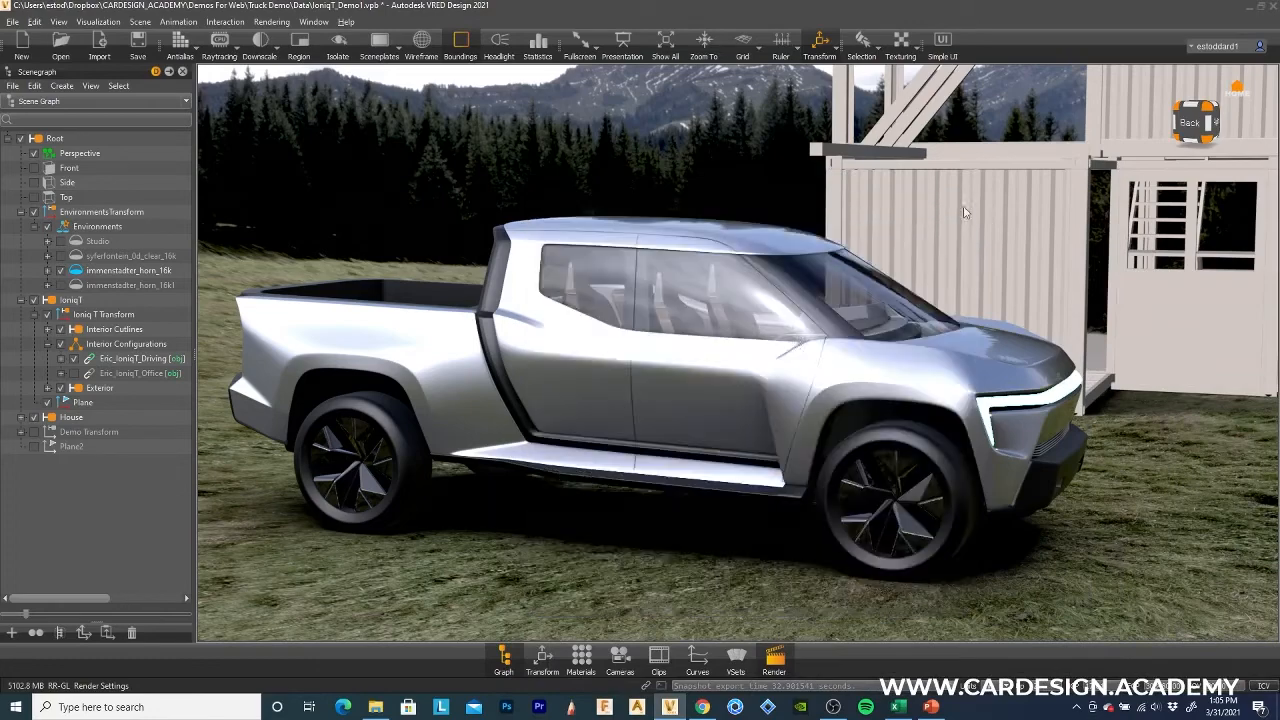
Examine the truck's side and windows, and move the camera inside the cabin to view the dashboard, steering wheel and centre console.
drag(586, 505, 702, 521)
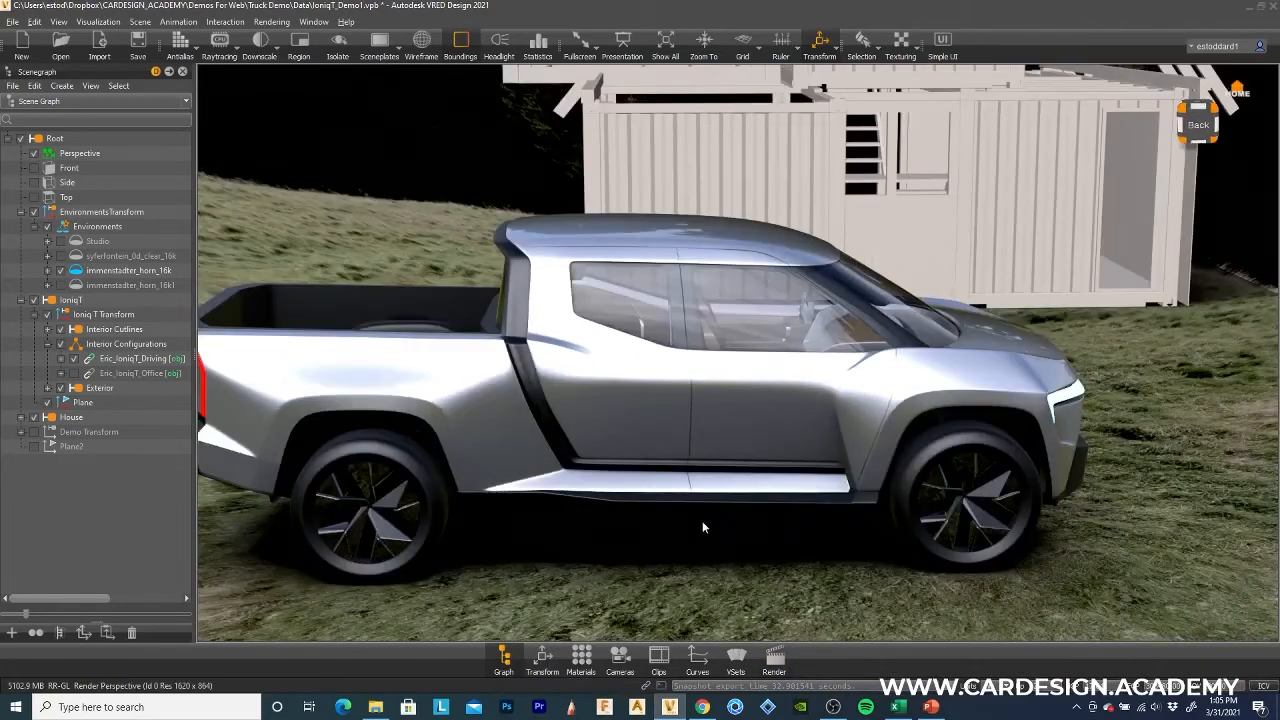
drag(566, 520, 854, 398)
scroll(843, 403, up, 5)
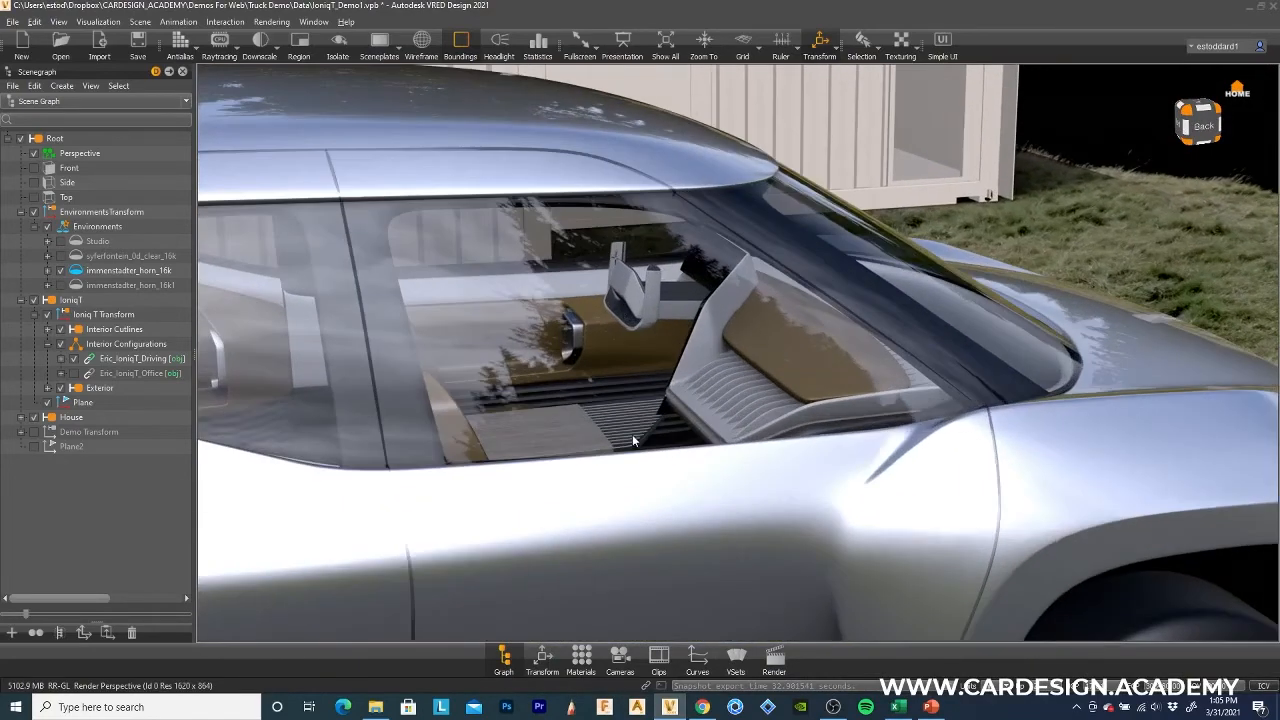
scroll(632, 440, up, 8)
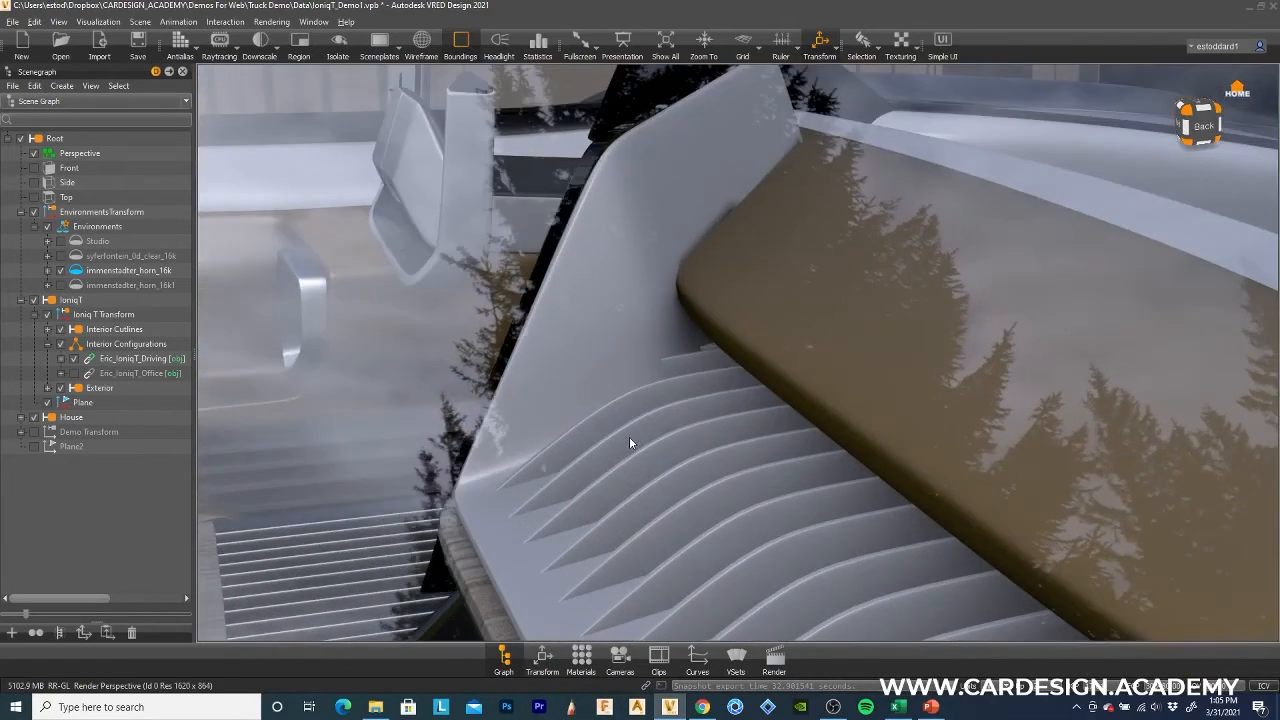
scroll(629, 443, down, 8)
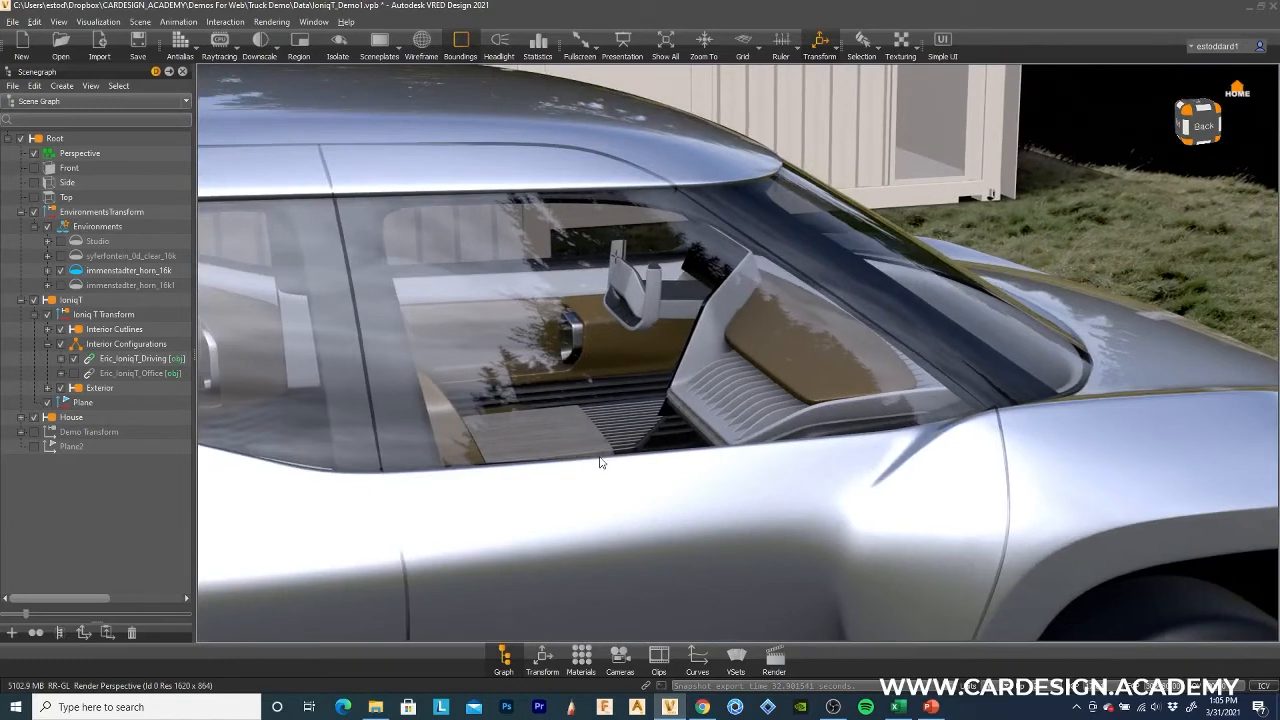
scroll(760, 471, down, 5)
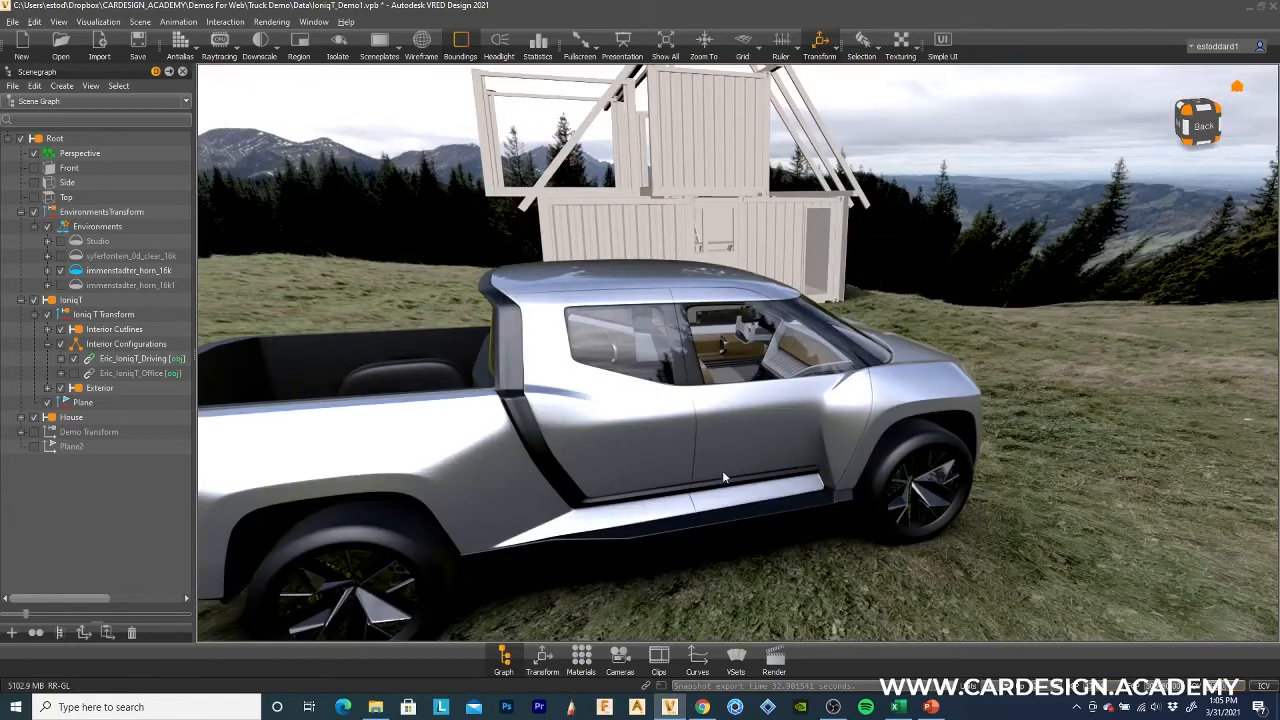
scroll(730, 470, up, 10)
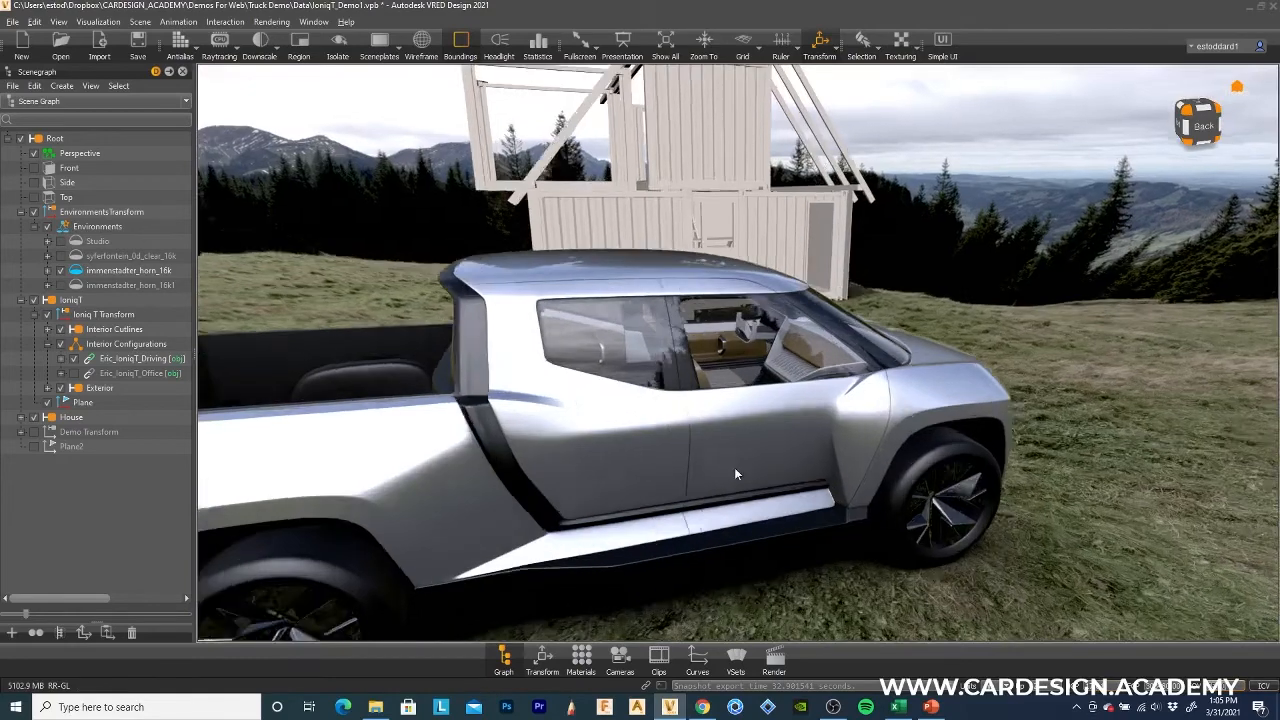
scroll(732, 466, up, 8)
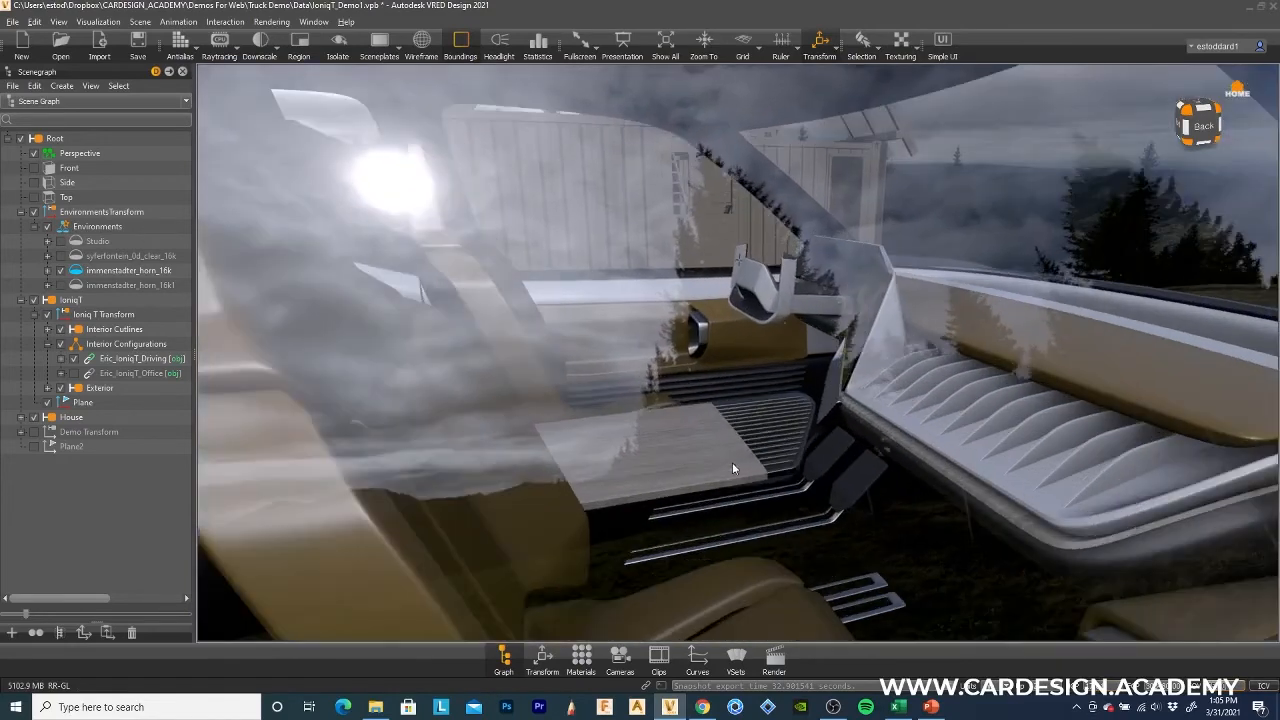
scroll(782, 468, up, 6)
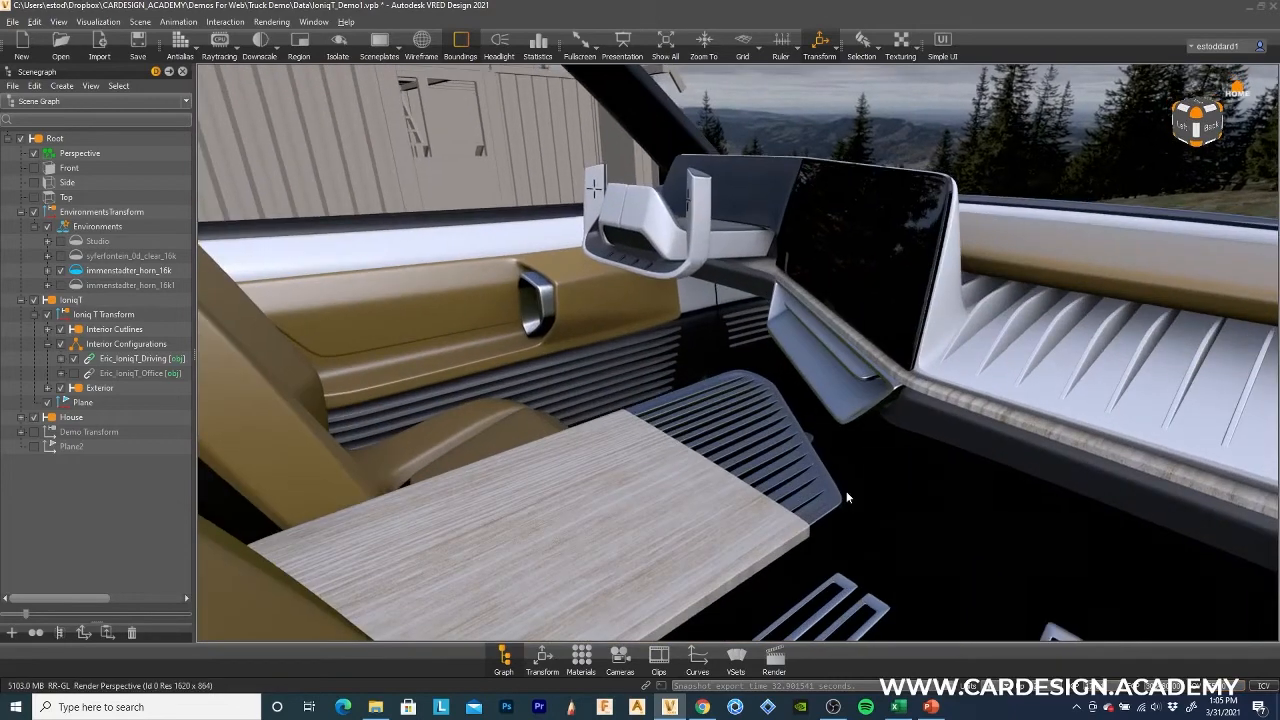
drag(846, 497, 766, 531)
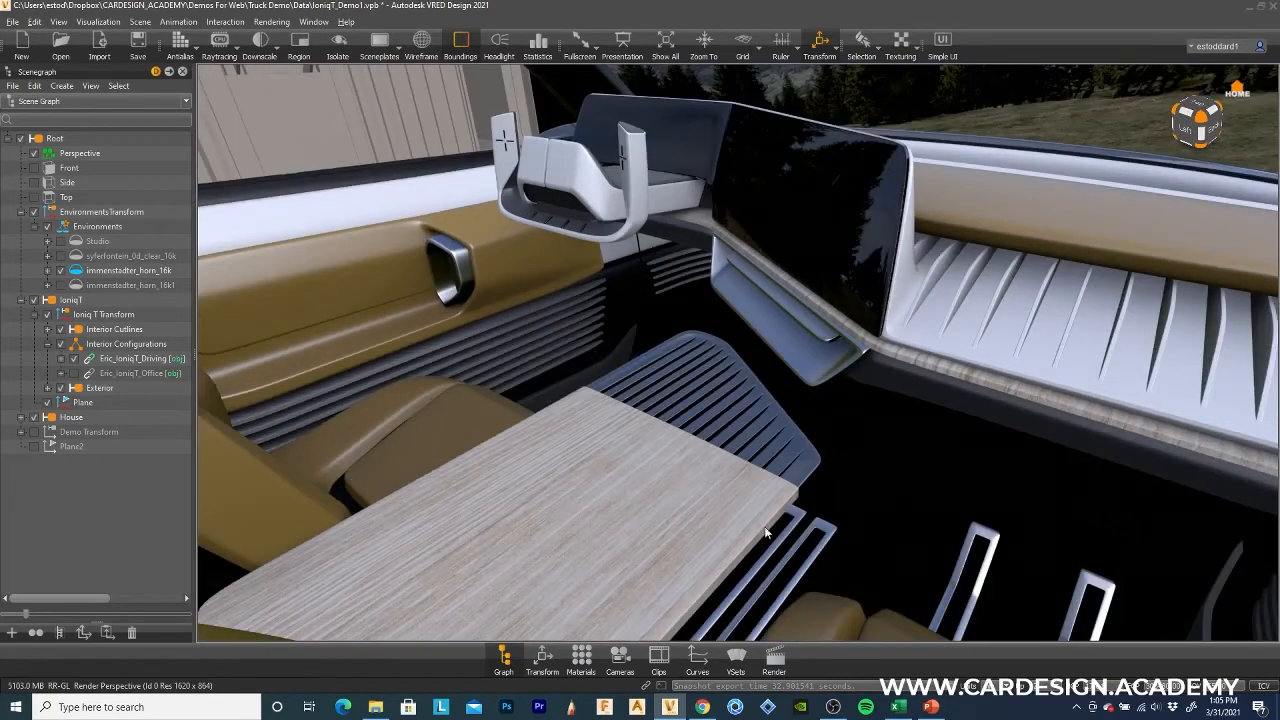
middle_drag(766, 531, 697, 626)
drag(703, 626, 793, 562)
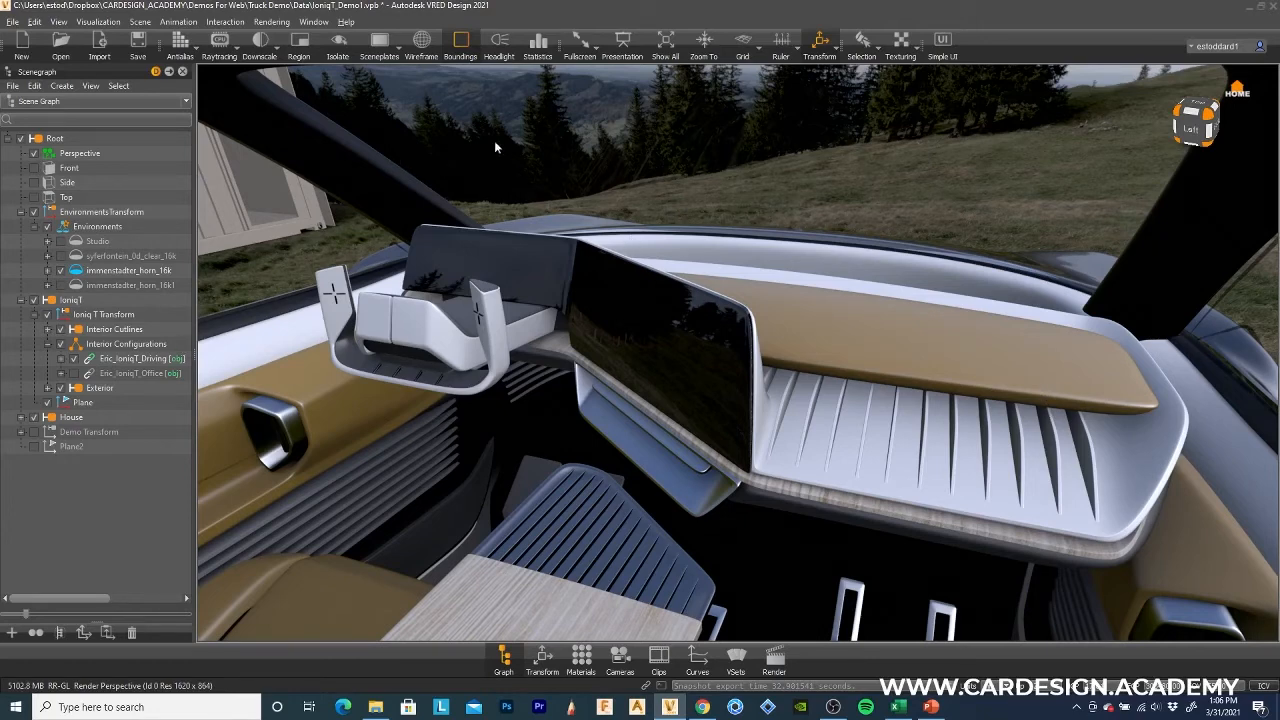
Hide the windshield glass, object 0-7287 in the Exterior group, and clear the selection.
click(834, 181)
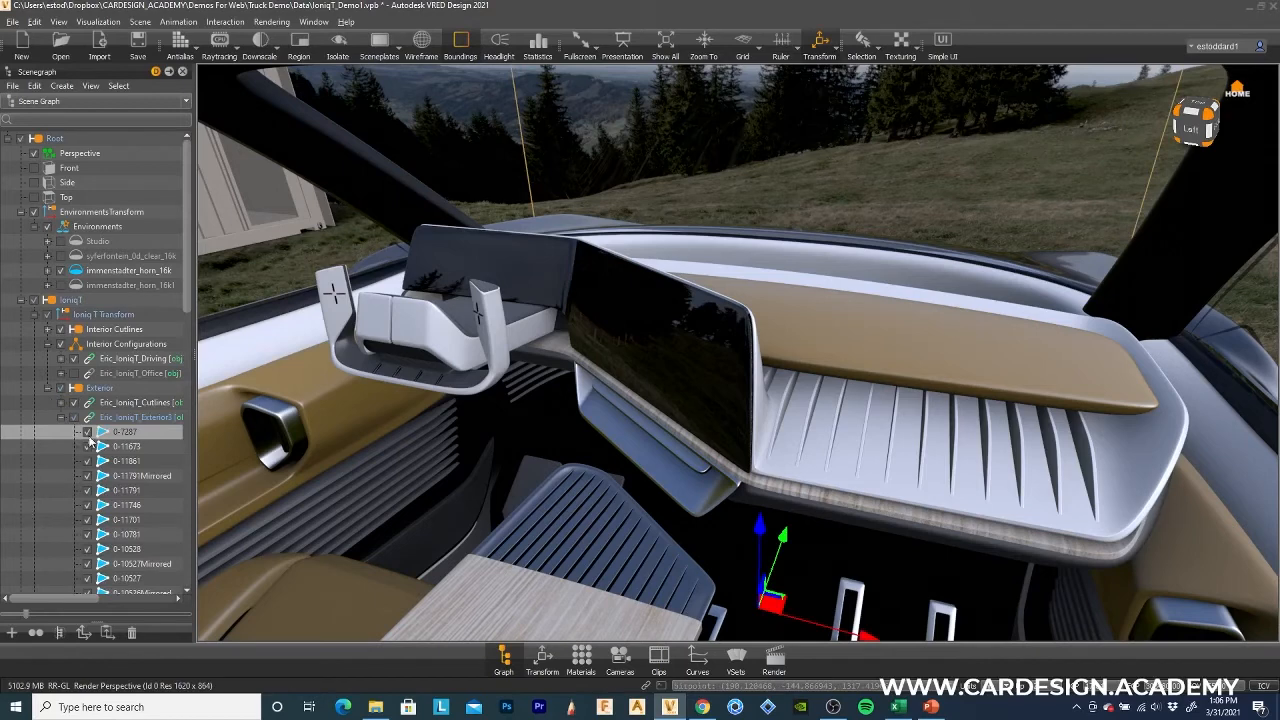
click(87, 432)
click(814, 215)
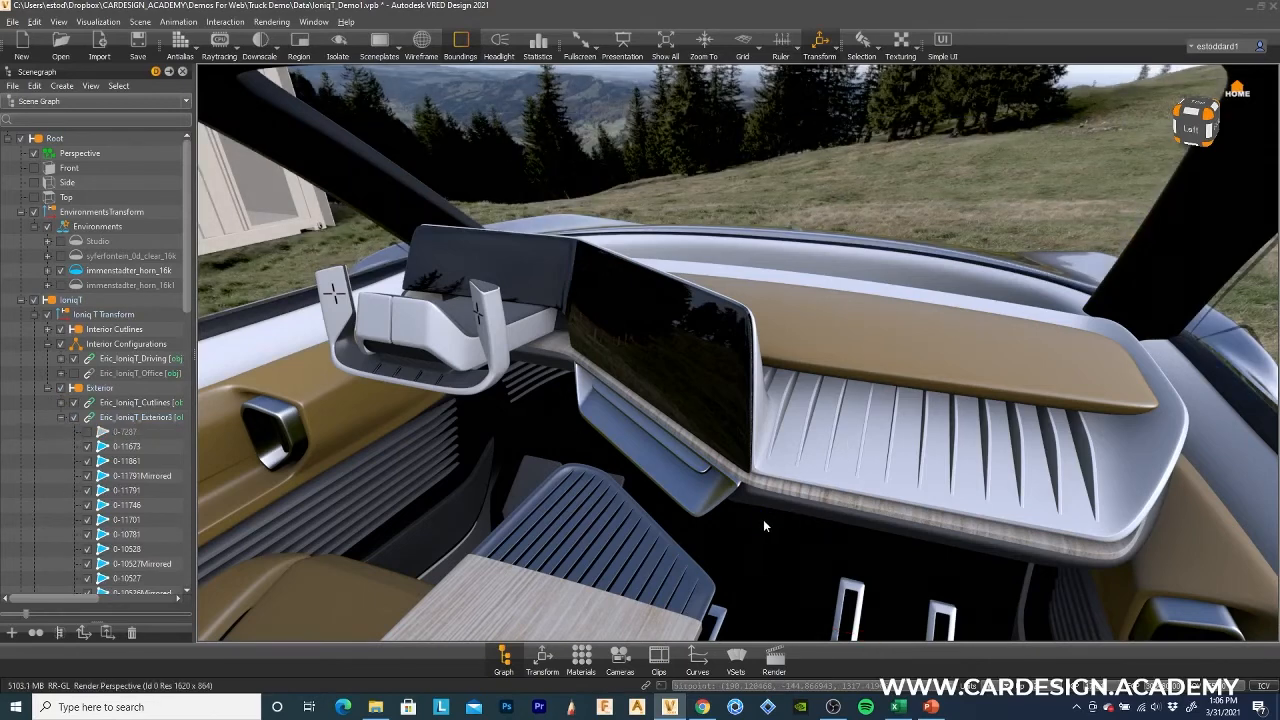
Examine the steering wheel, pedals, seats and centre console from several angles inside the cabin.
drag(763, 521, 682, 516)
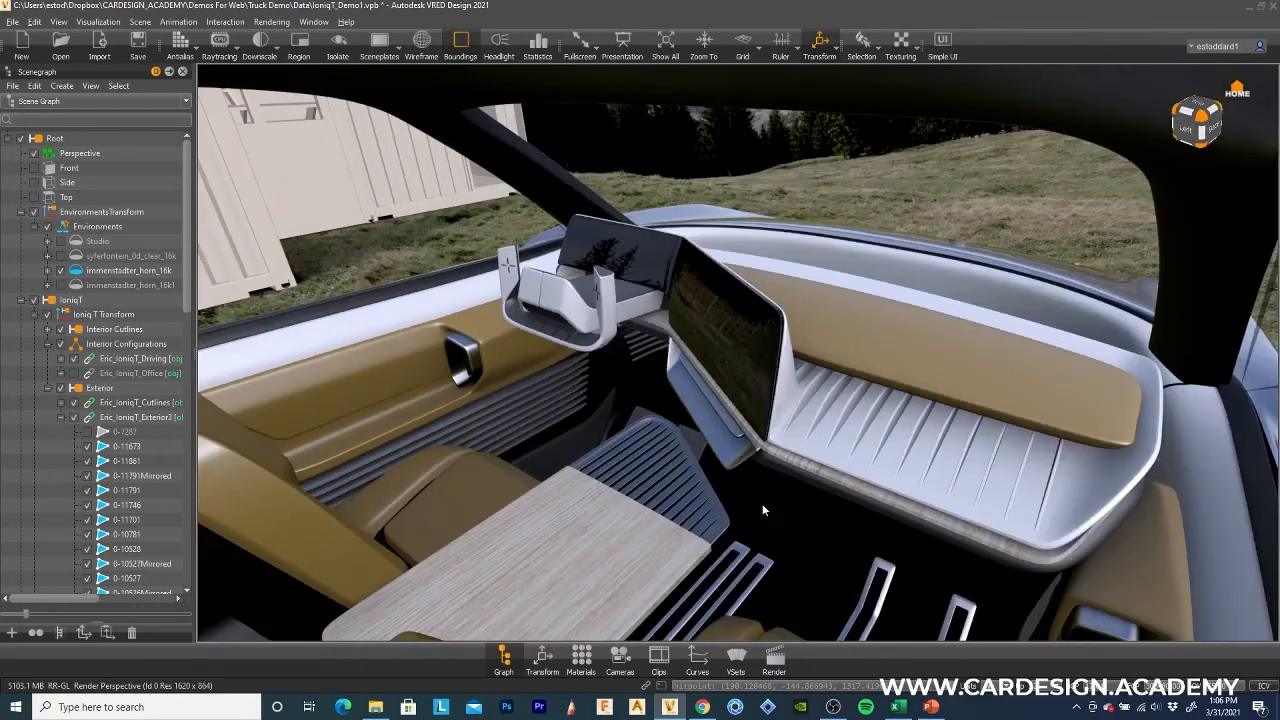
scroll(762, 506, up, 1)
drag(760, 513, 818, 540)
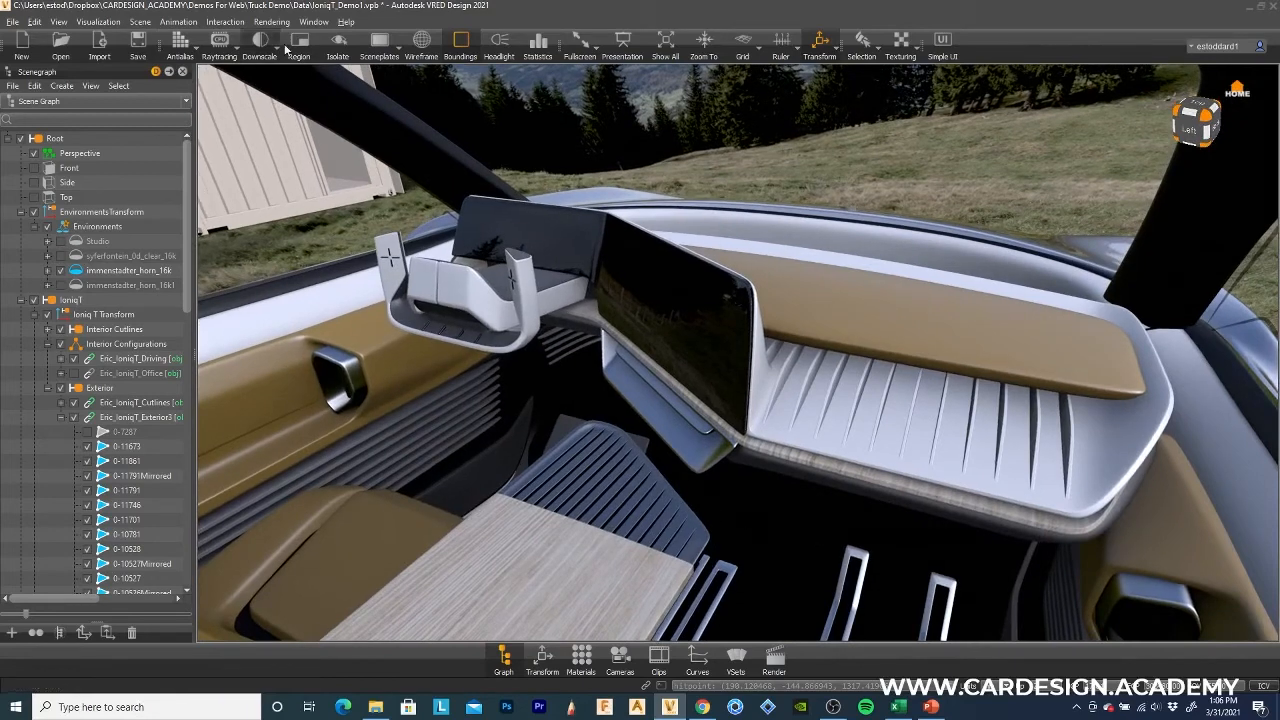
drag(783, 296, 493, 383)
drag(518, 436, 450, 262)
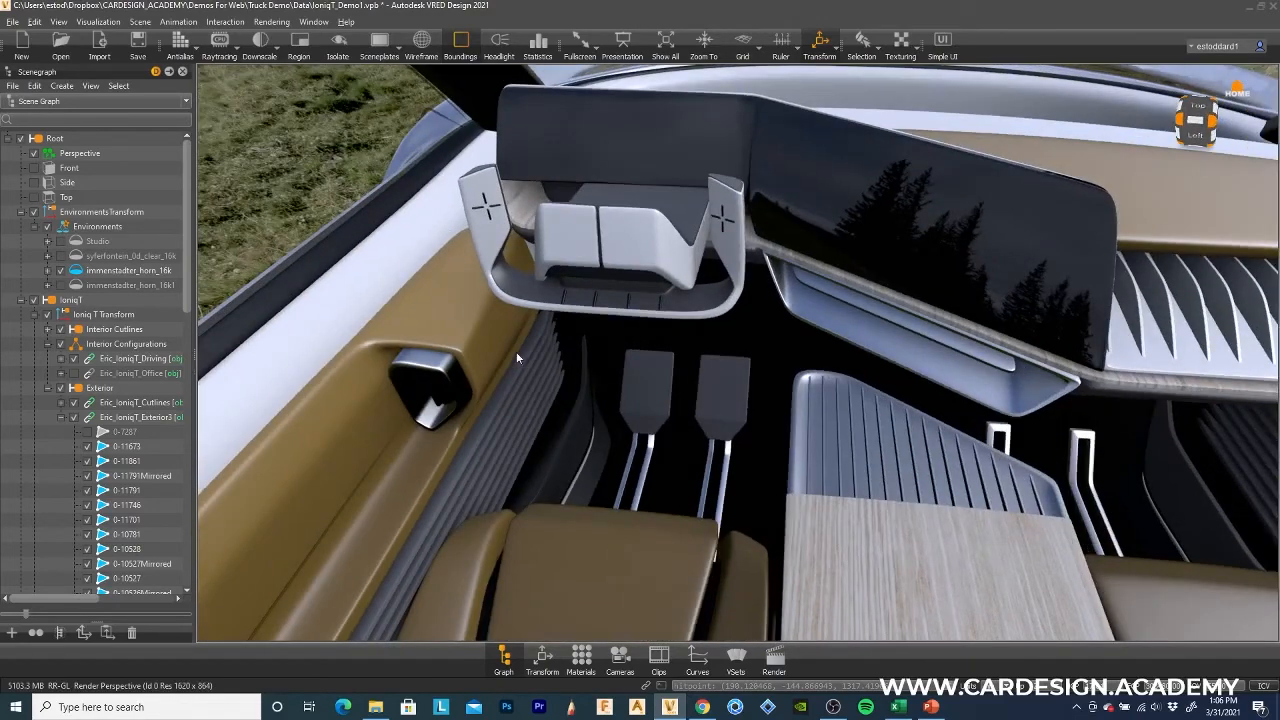
drag(815, 436, 672, 437)
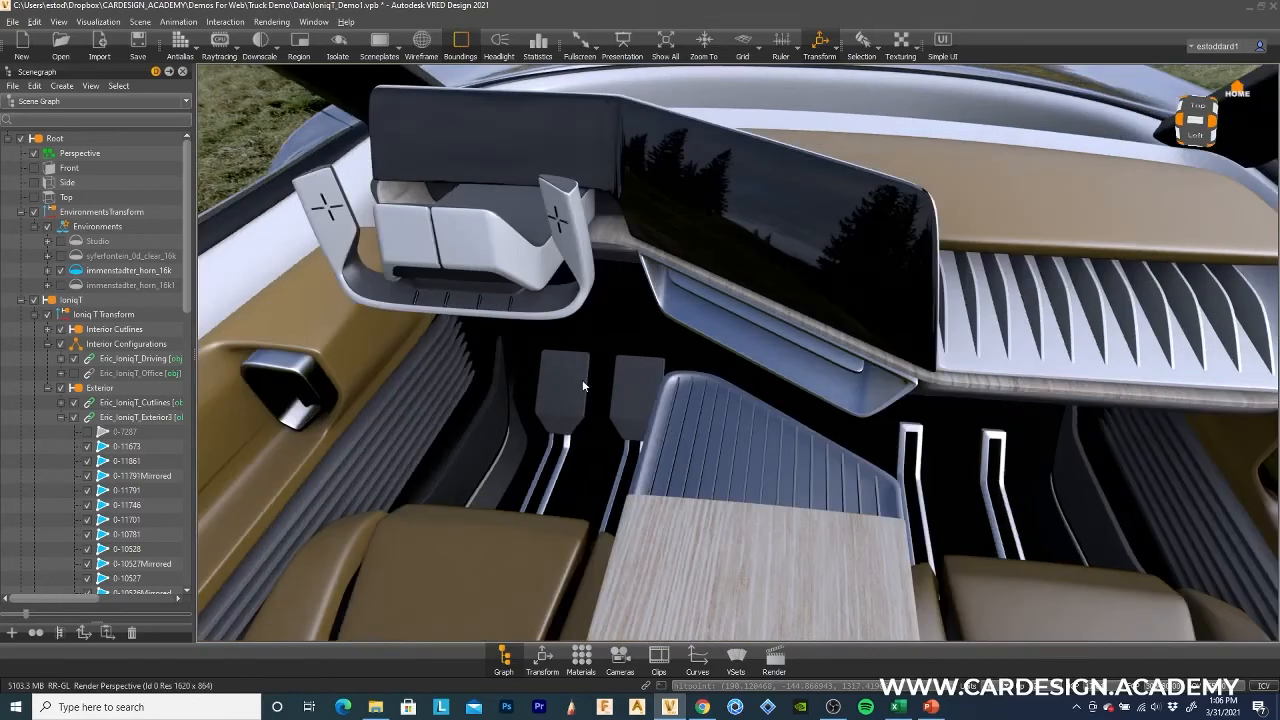
drag(583, 386, 768, 454)
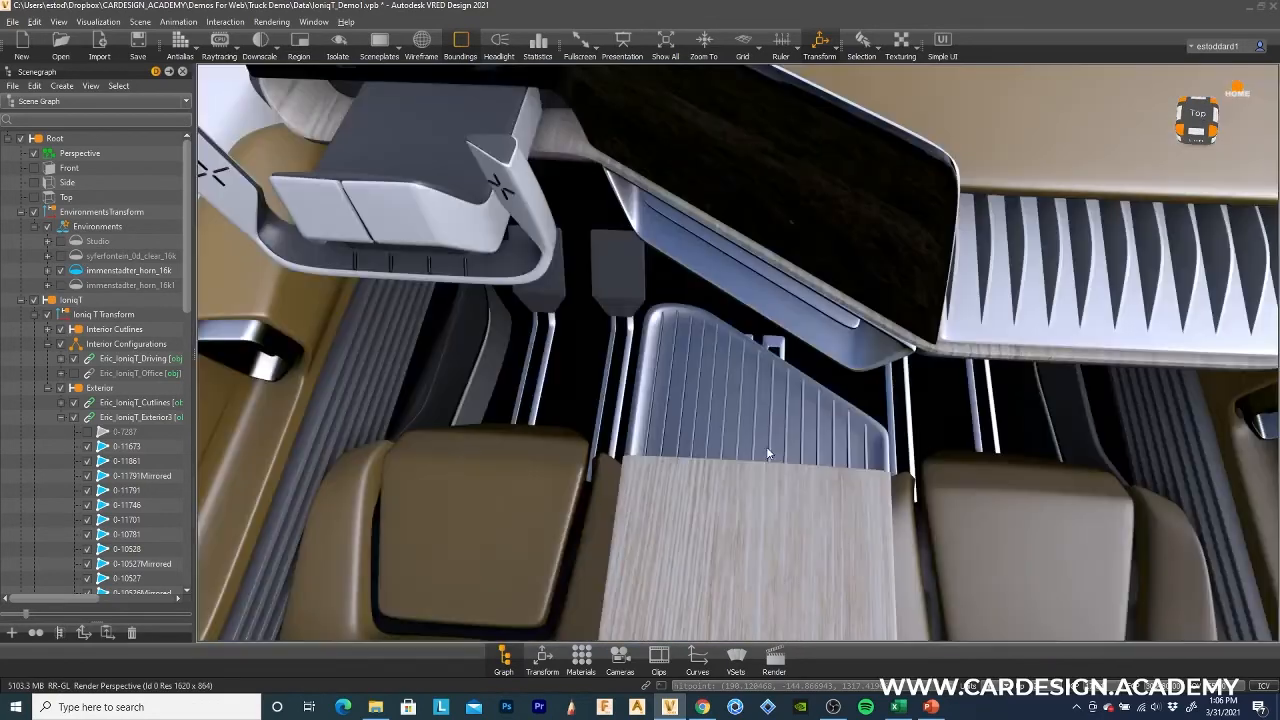
drag(813, 415, 440, 309)
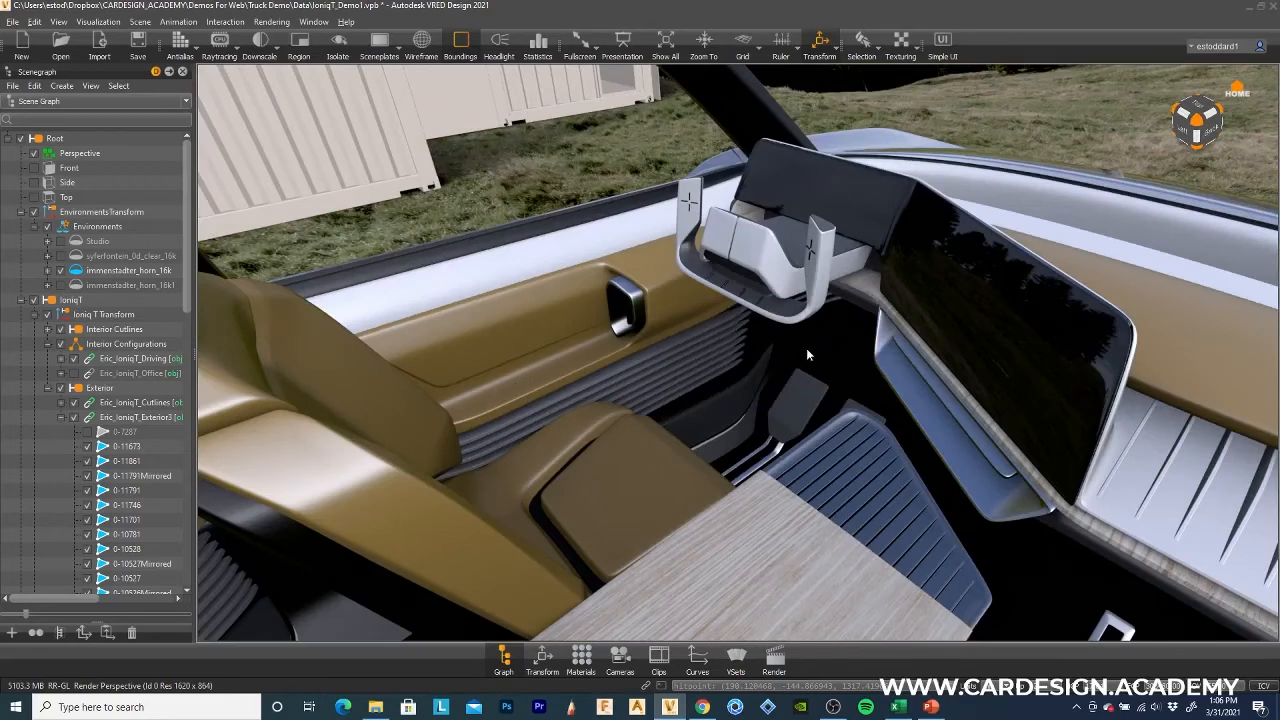
Preview the driver's side of the interior with raytracing, and turn raytracing off again.
mouse_move(795, 353)
mouse_down()
mouse_move(840, 359)
mouse_move(815, 383)
mouse_move(814, 350)
mouse_up()
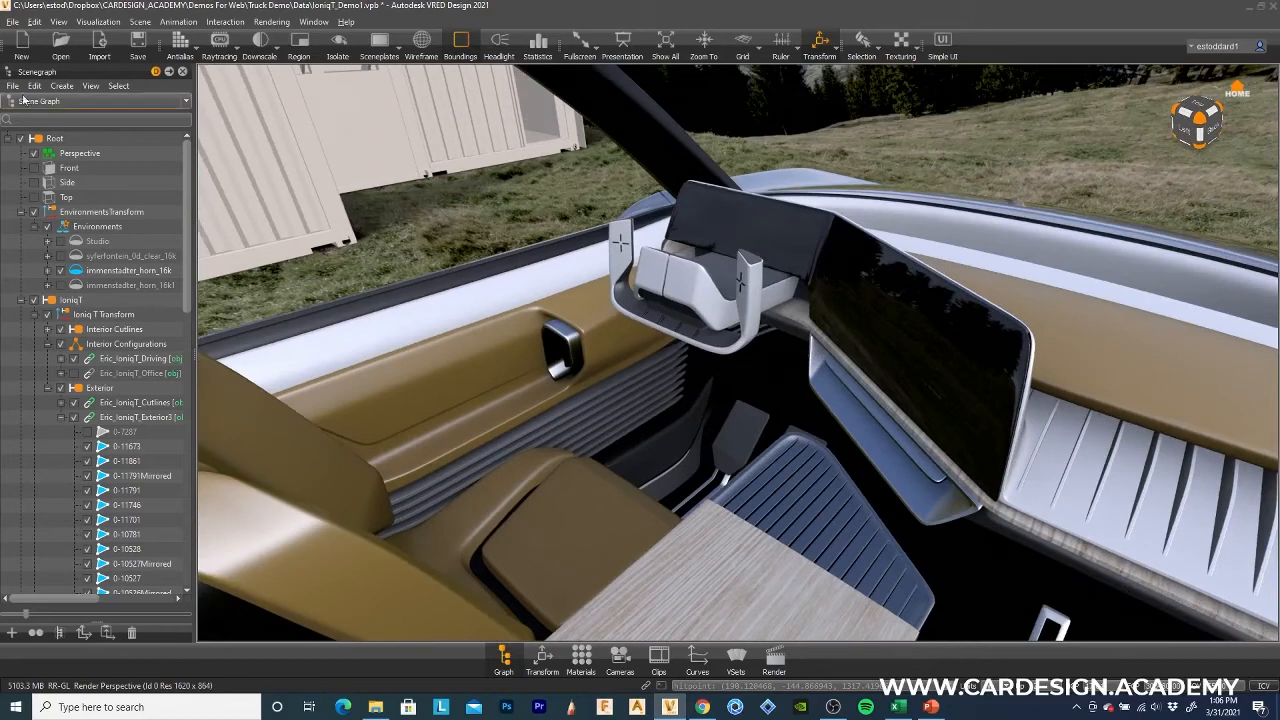
click(220, 44)
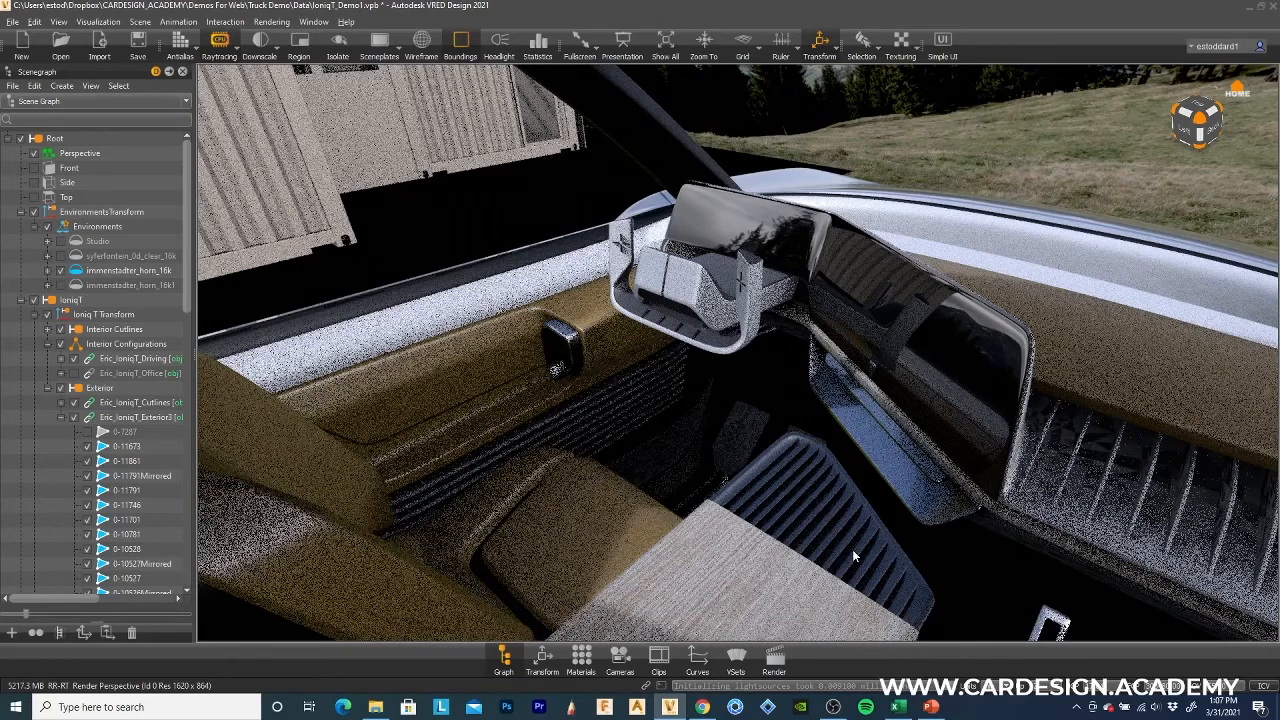
click(218, 48)
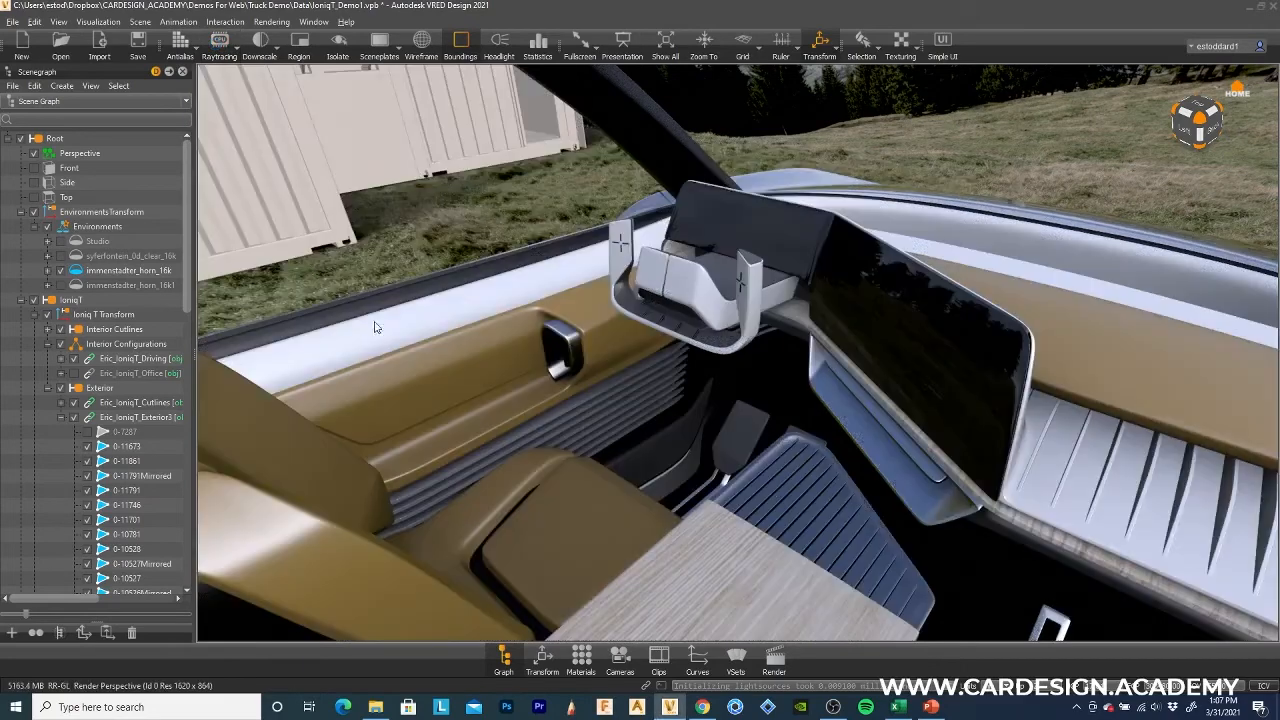
Frame the interior camera view across the dashboard, with the steering wheel, centre display and passenger-side shelf in shot.
drag(663, 557, 882, 462)
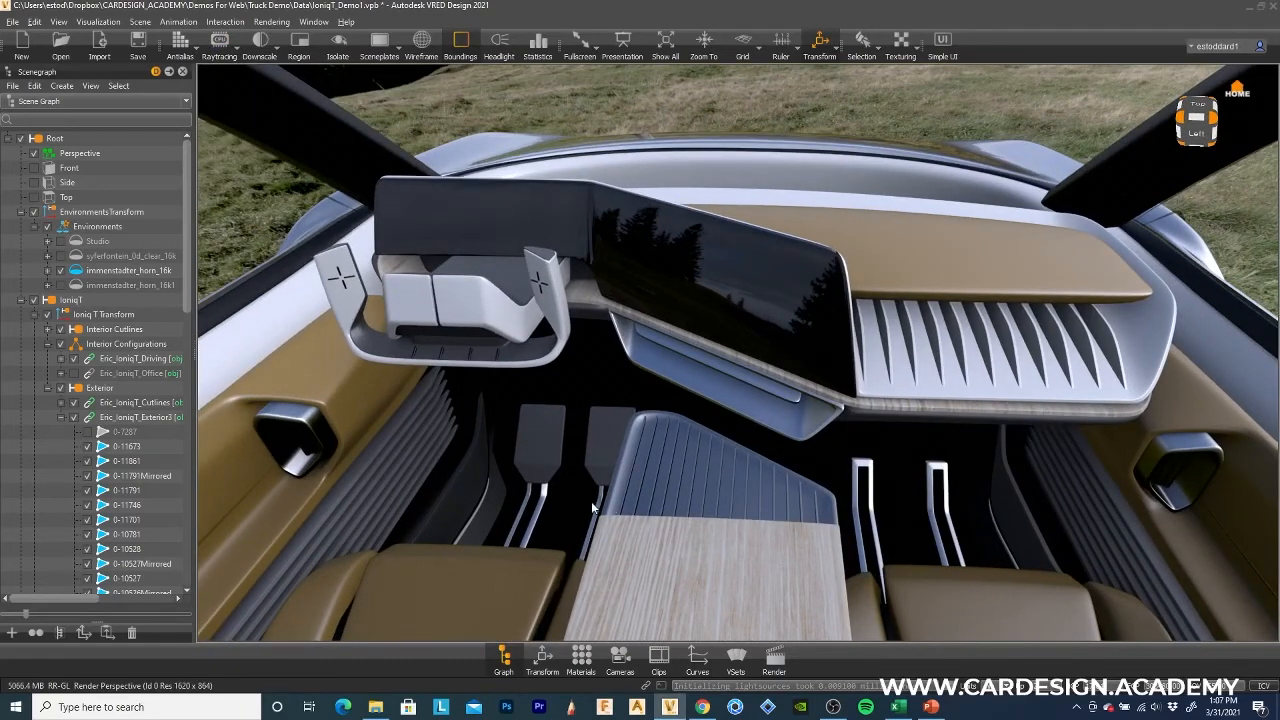
drag(958, 507, 452, 364)
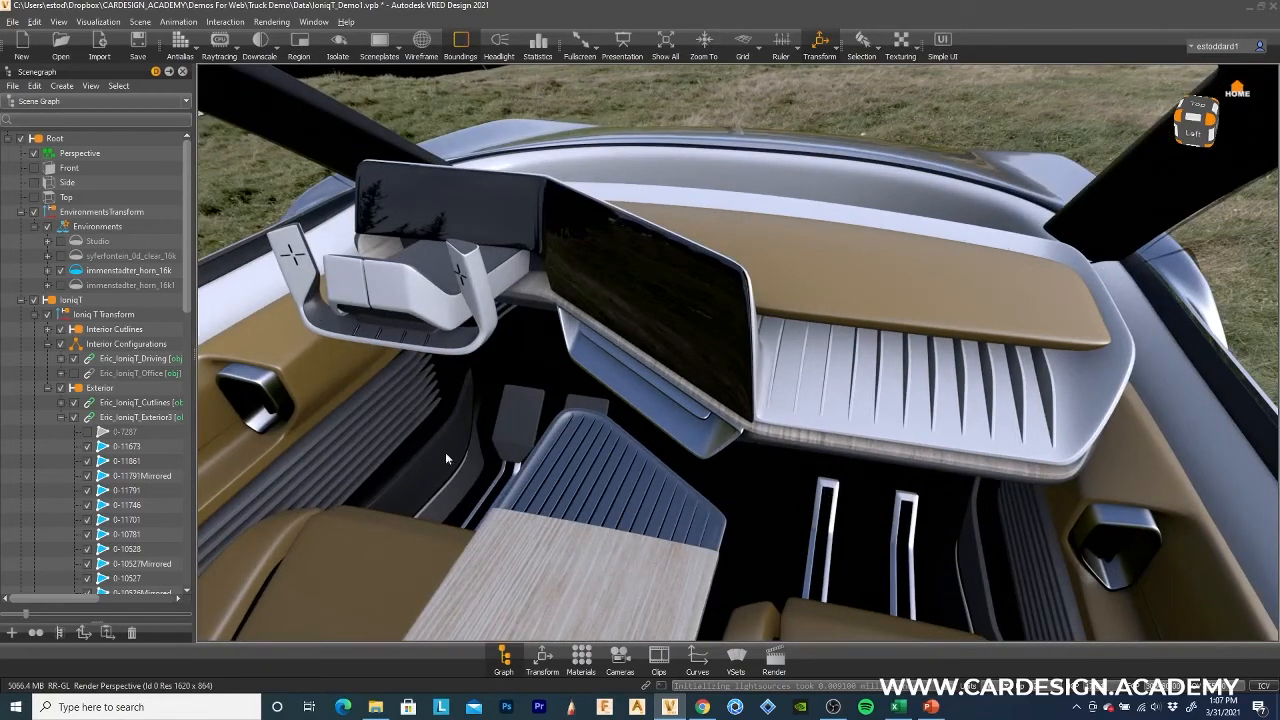
drag(826, 502, 661, 508)
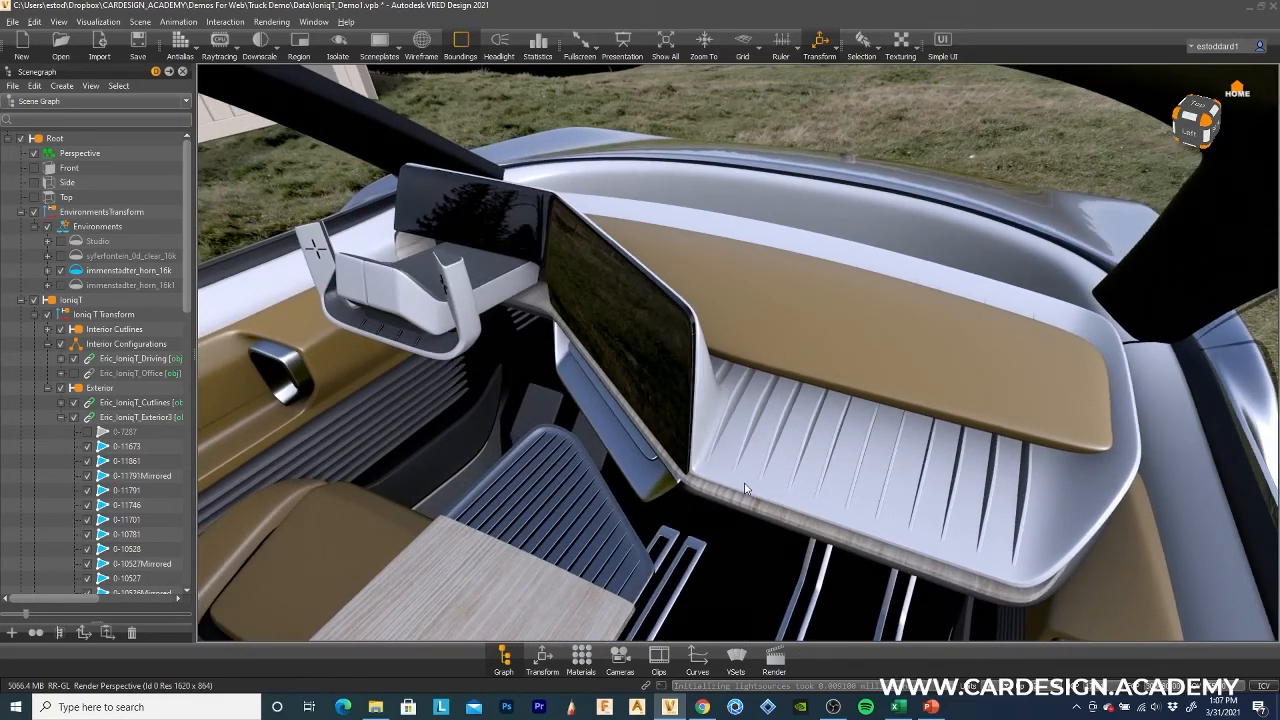
drag(743, 482, 739, 482)
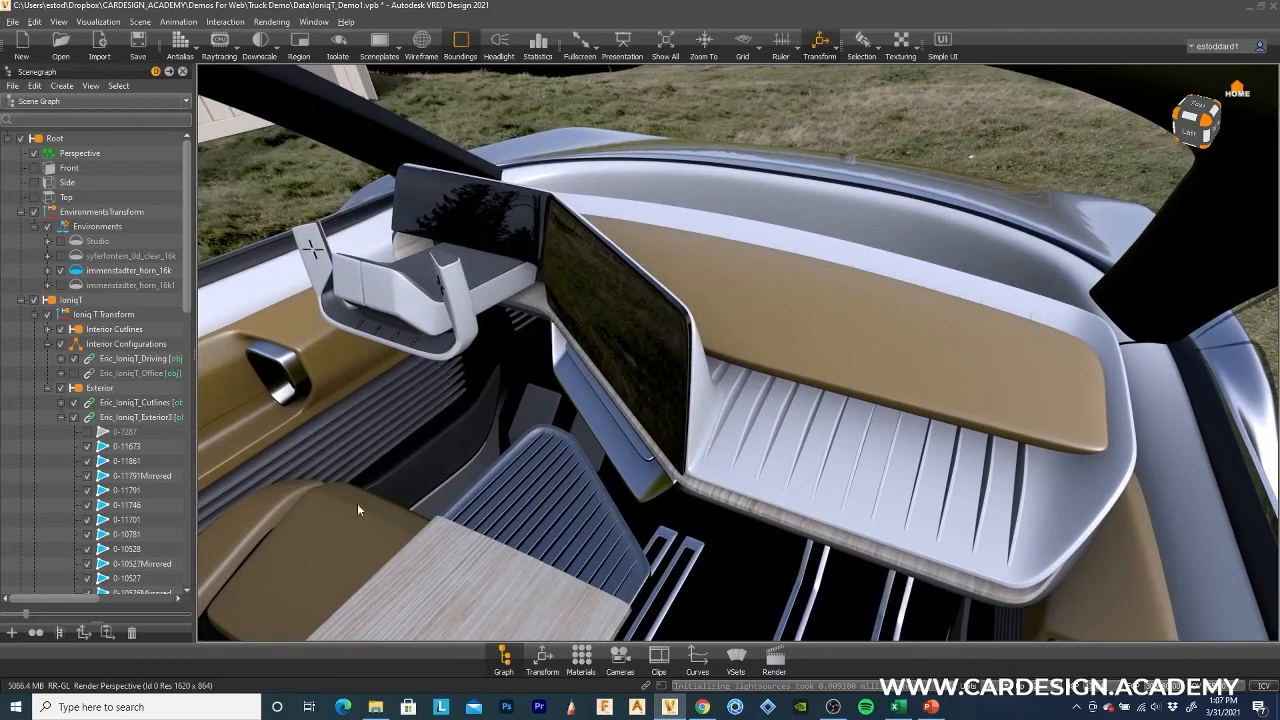
drag(607, 488, 672, 492)
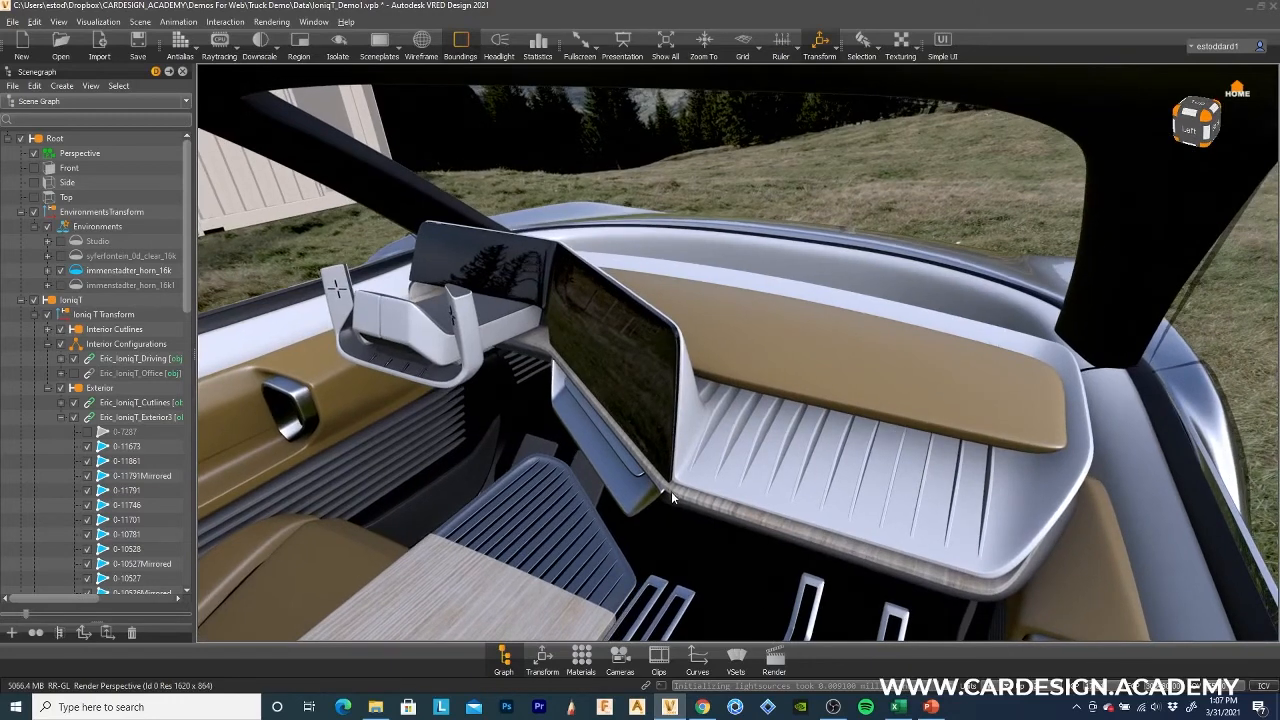
Render the current interior view as the PNG file Interior6 in the VRED Renders folder, and close the render settings.
click(777, 660)
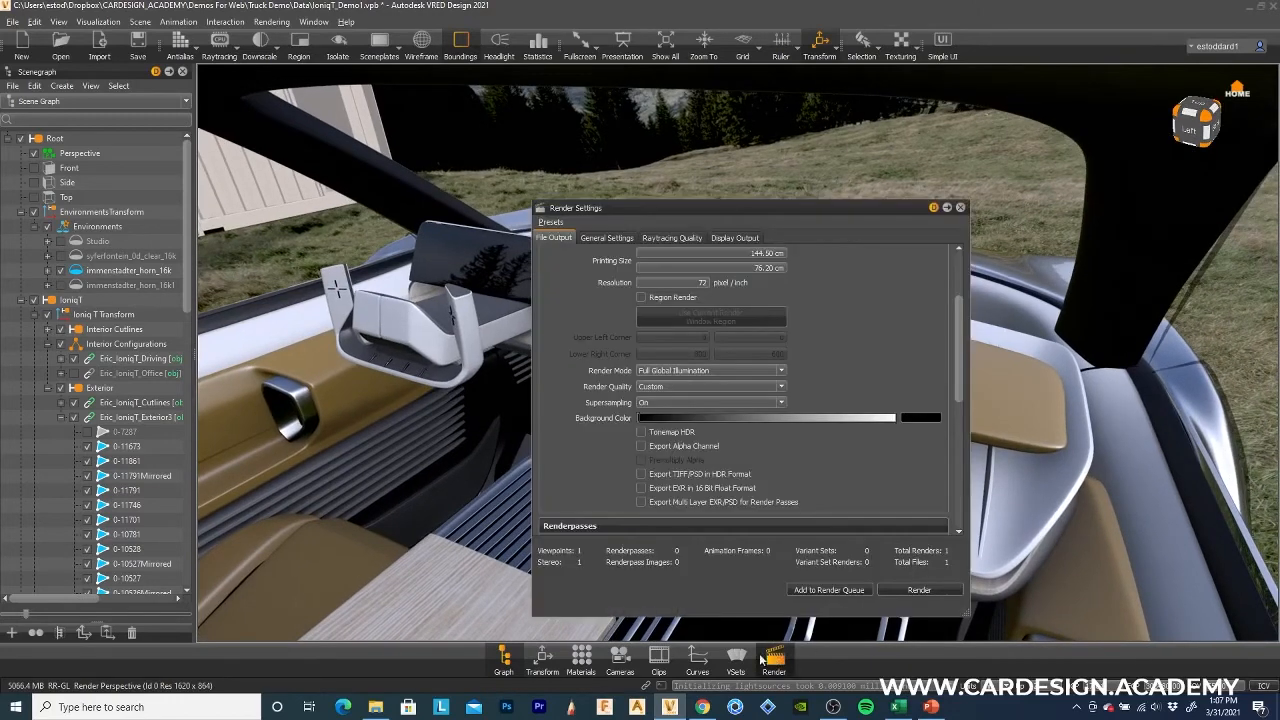
click(912, 590)
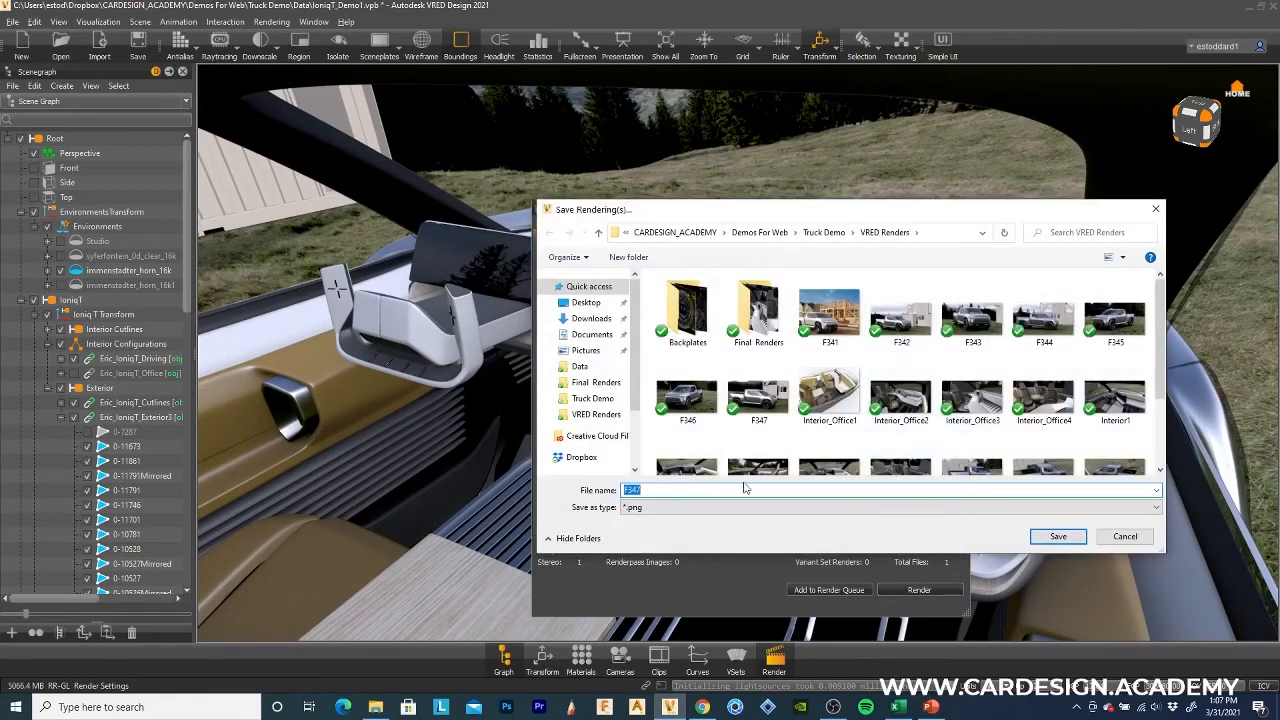
click(645, 490)
scroll(1030, 405, down, 1)
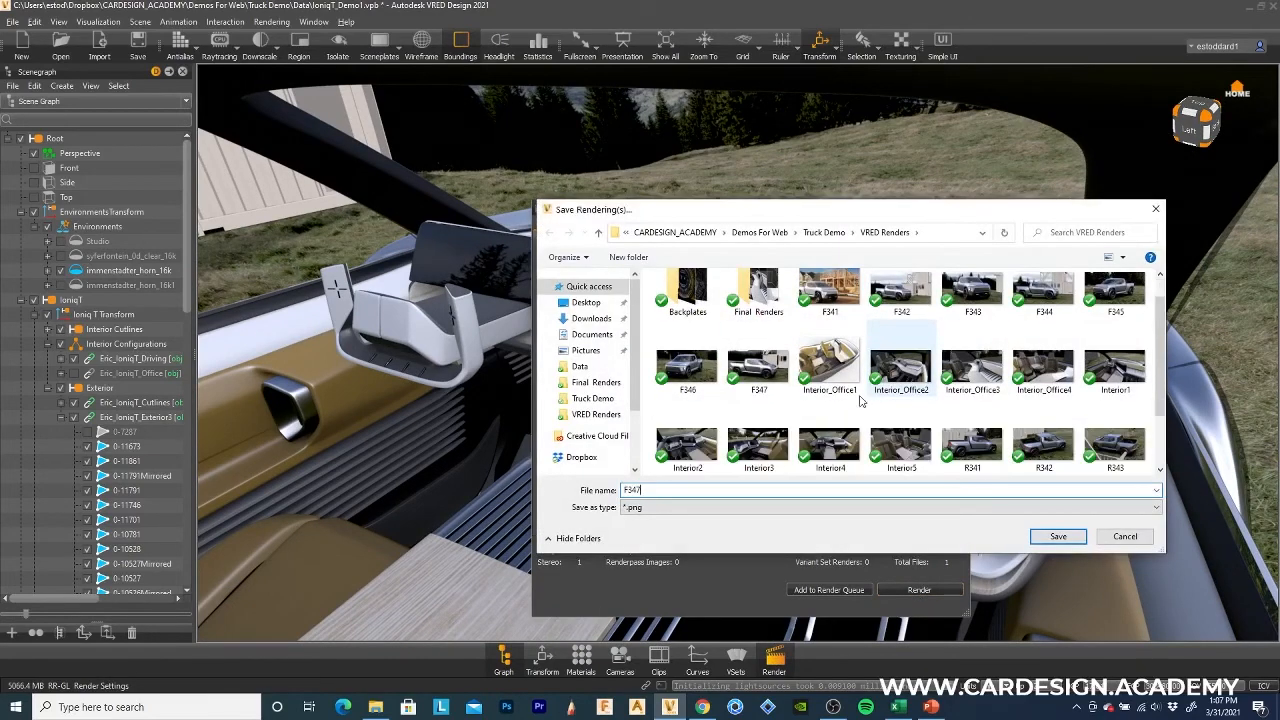
drag(659, 490, 574, 490)
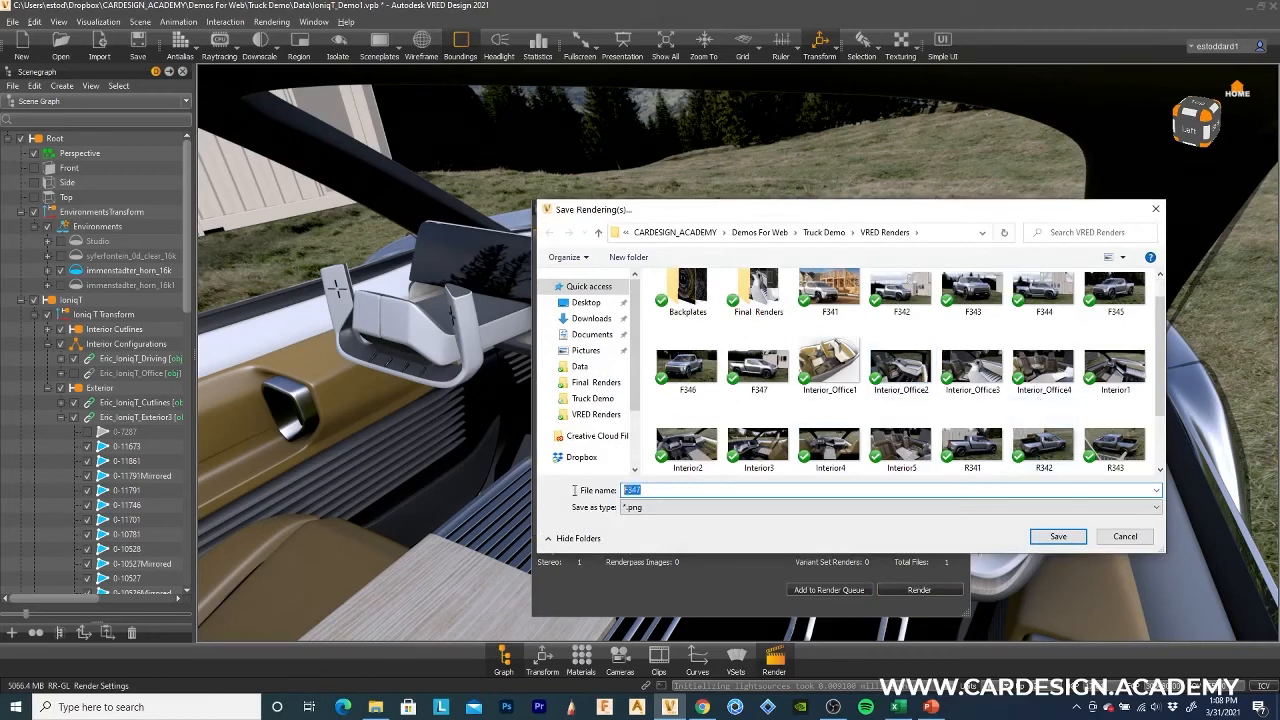
text(Interior6)
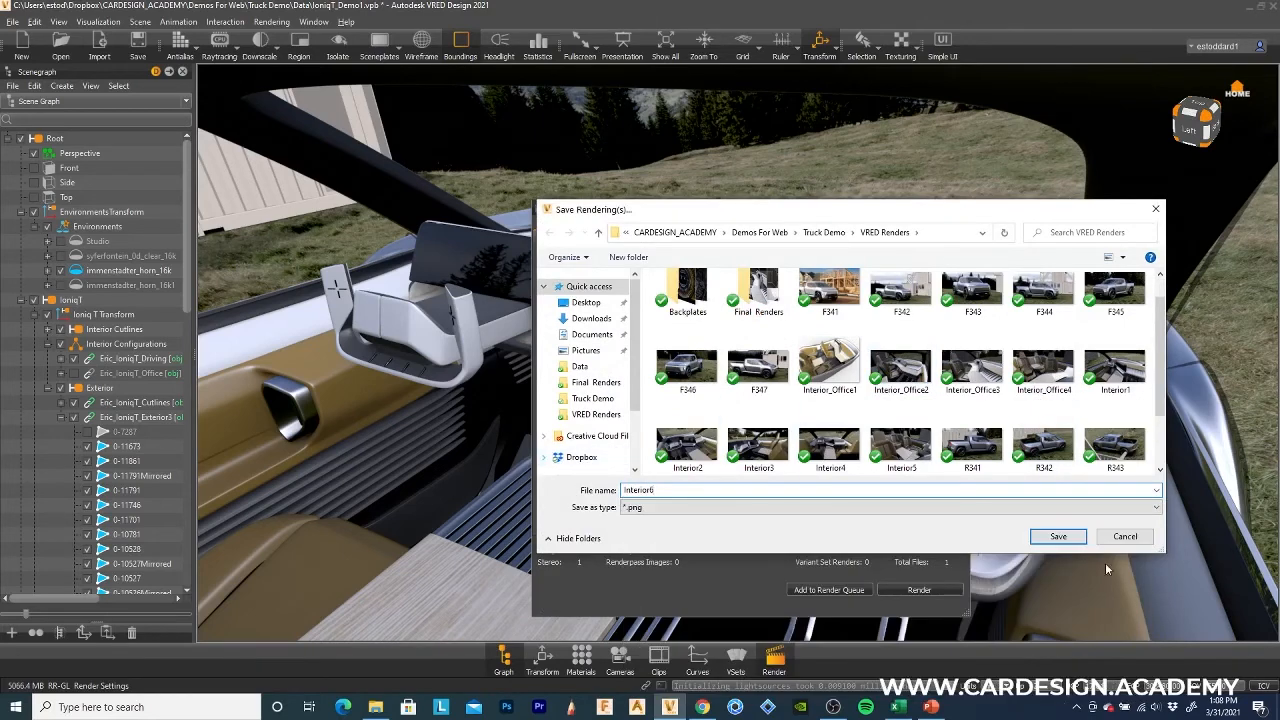
click(1062, 545)
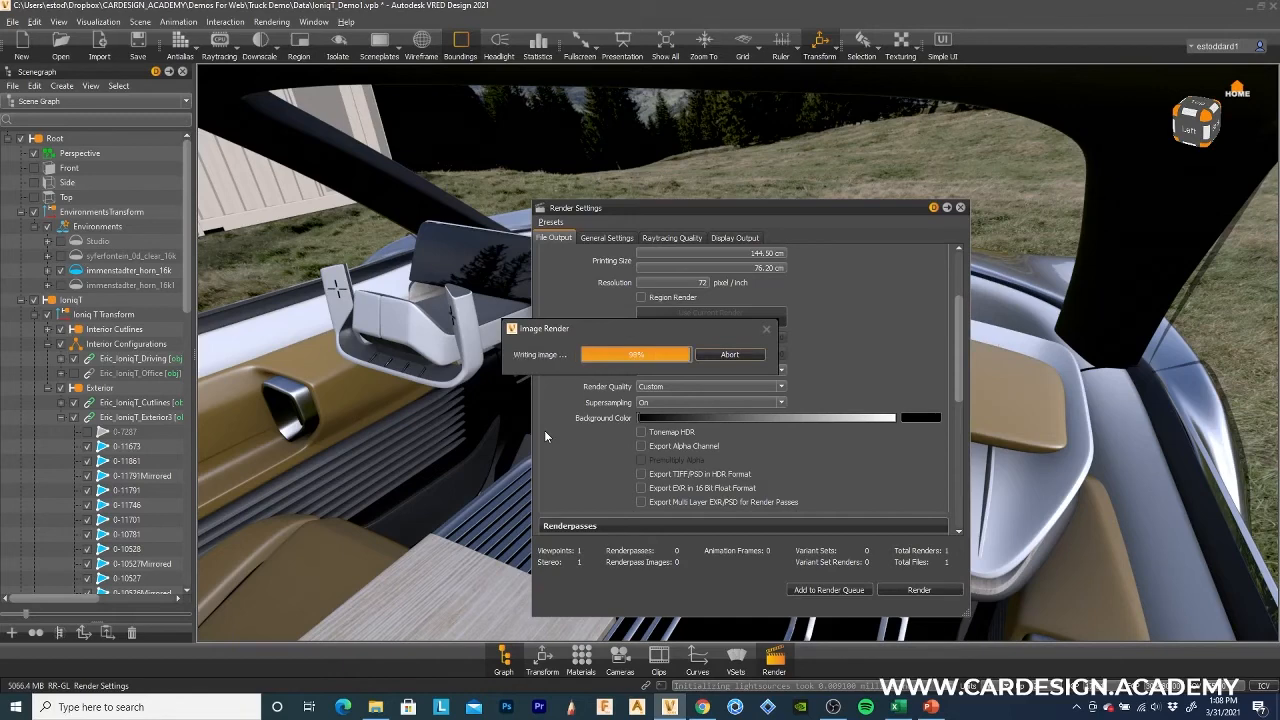
click(960, 207)
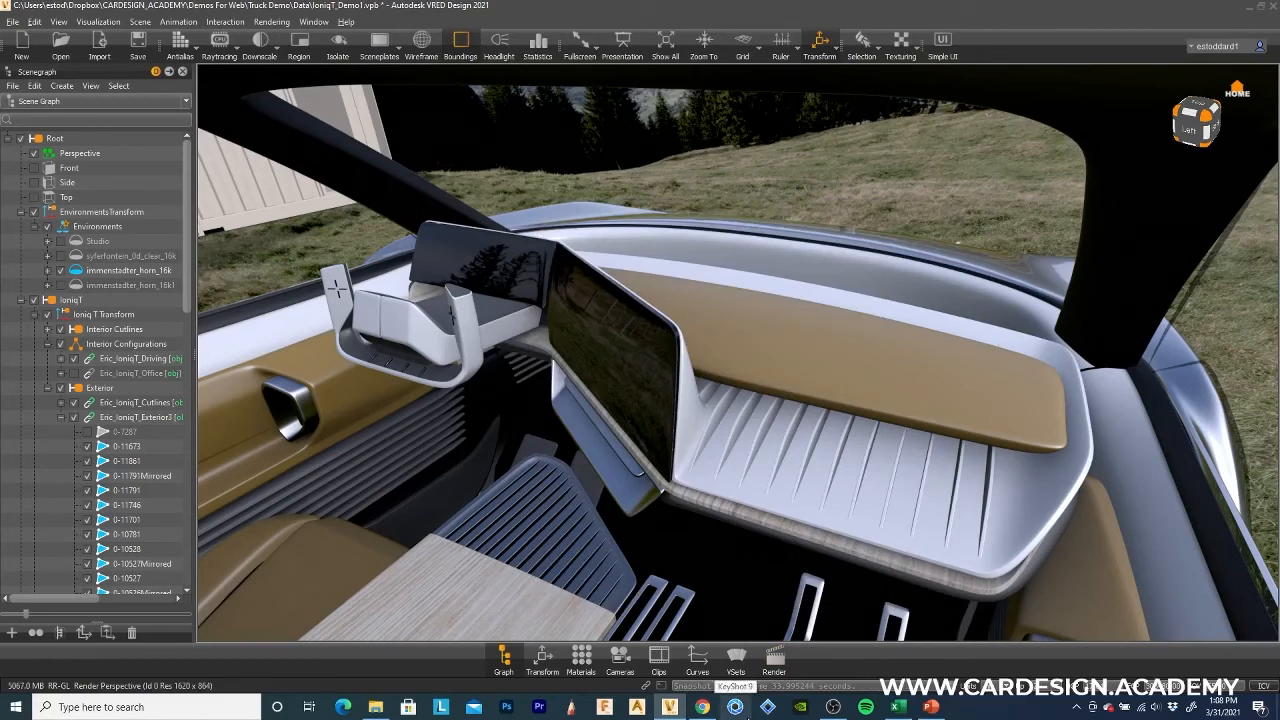
Switch to Photoshop and open the Interior6 image from the Truck Demo project's VRED Renders folder.
click(507, 710)
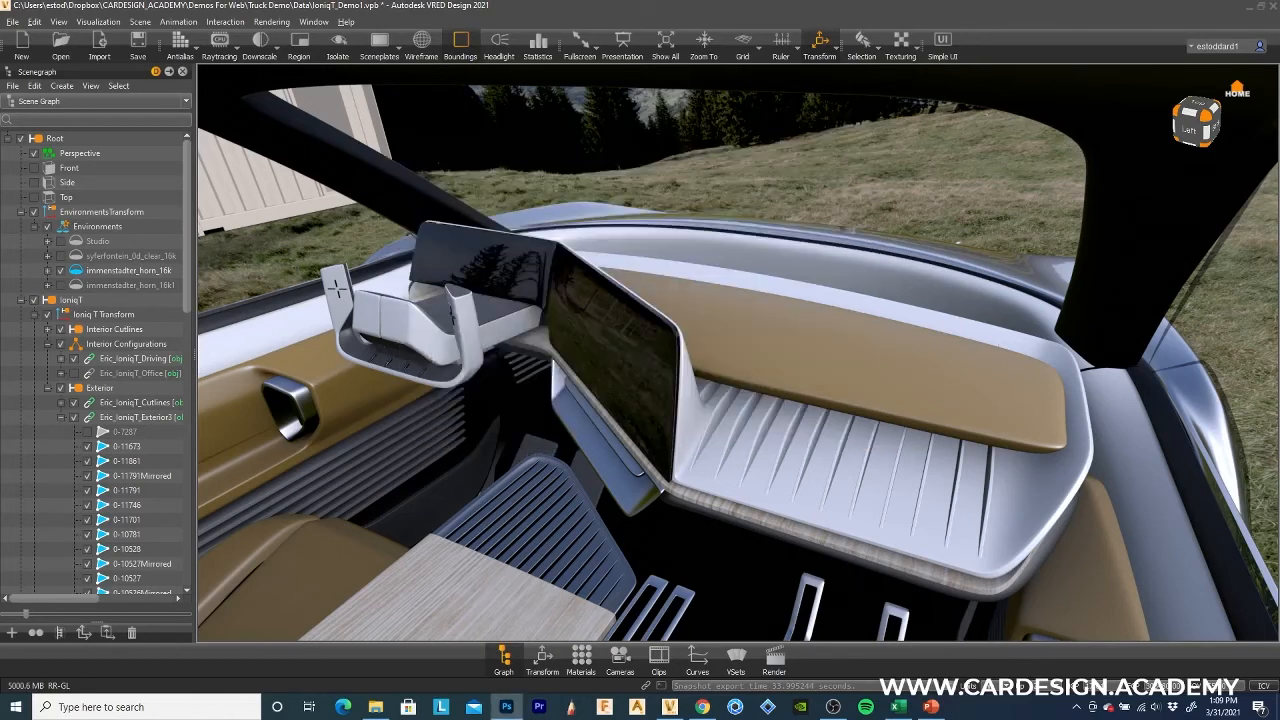
click(45, 3)
drag(669, 0, 695, 64)
click(997, 73)
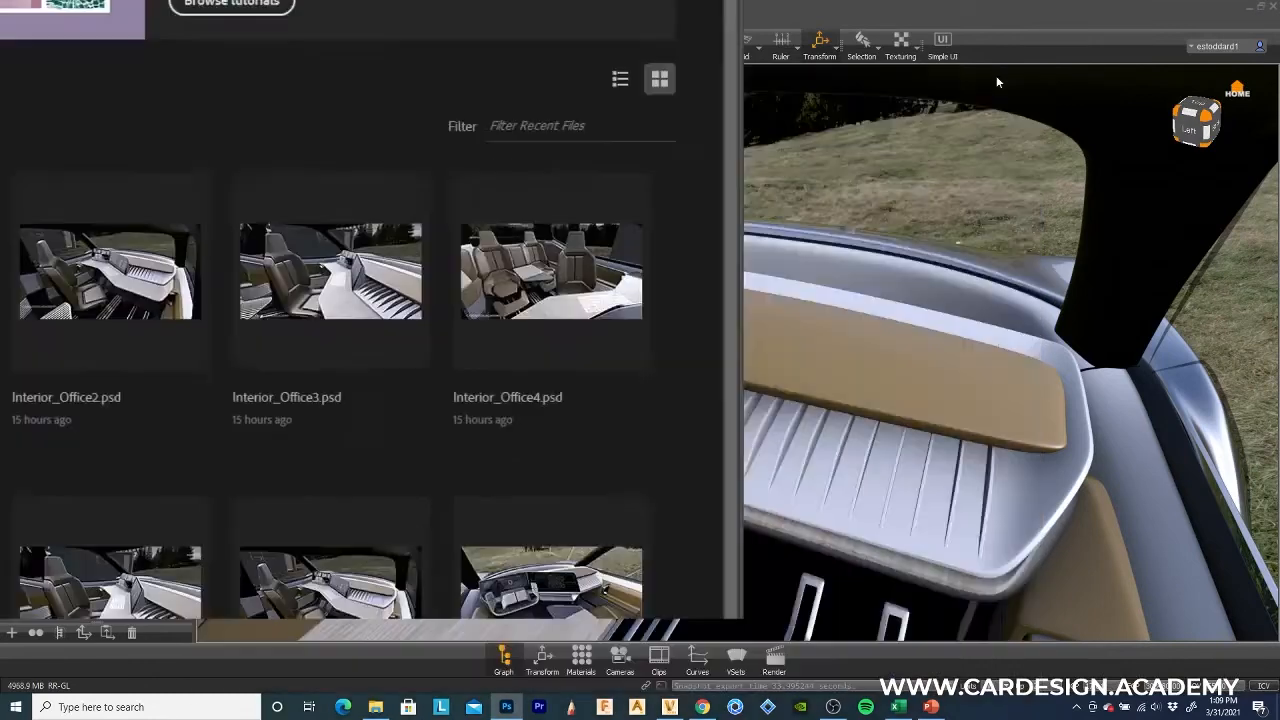
click(37, 305)
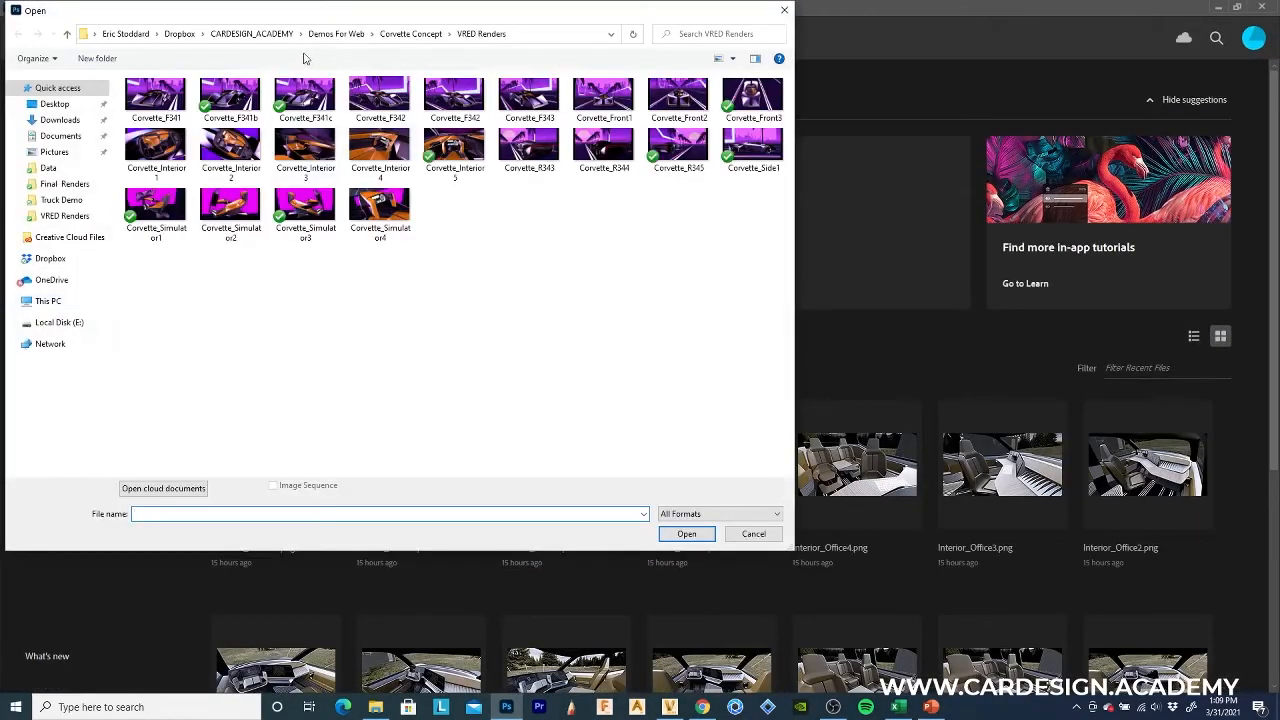
click(250, 34)
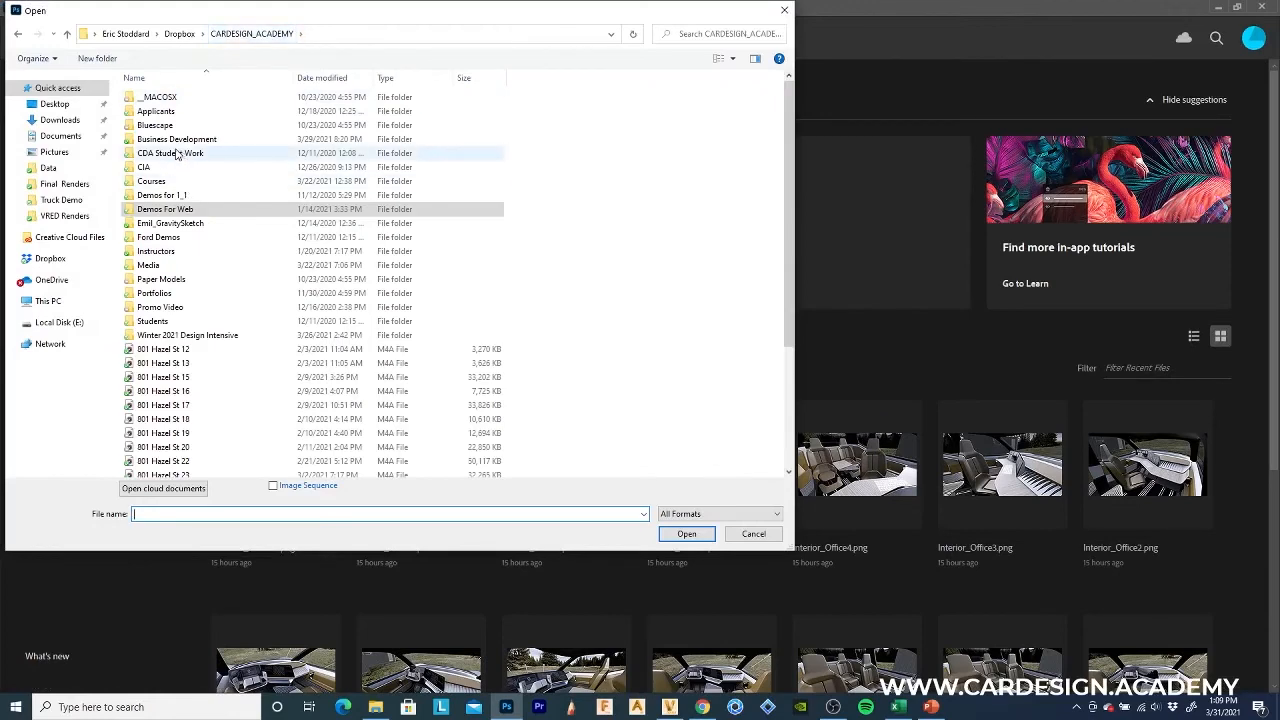
double_click(166, 210)
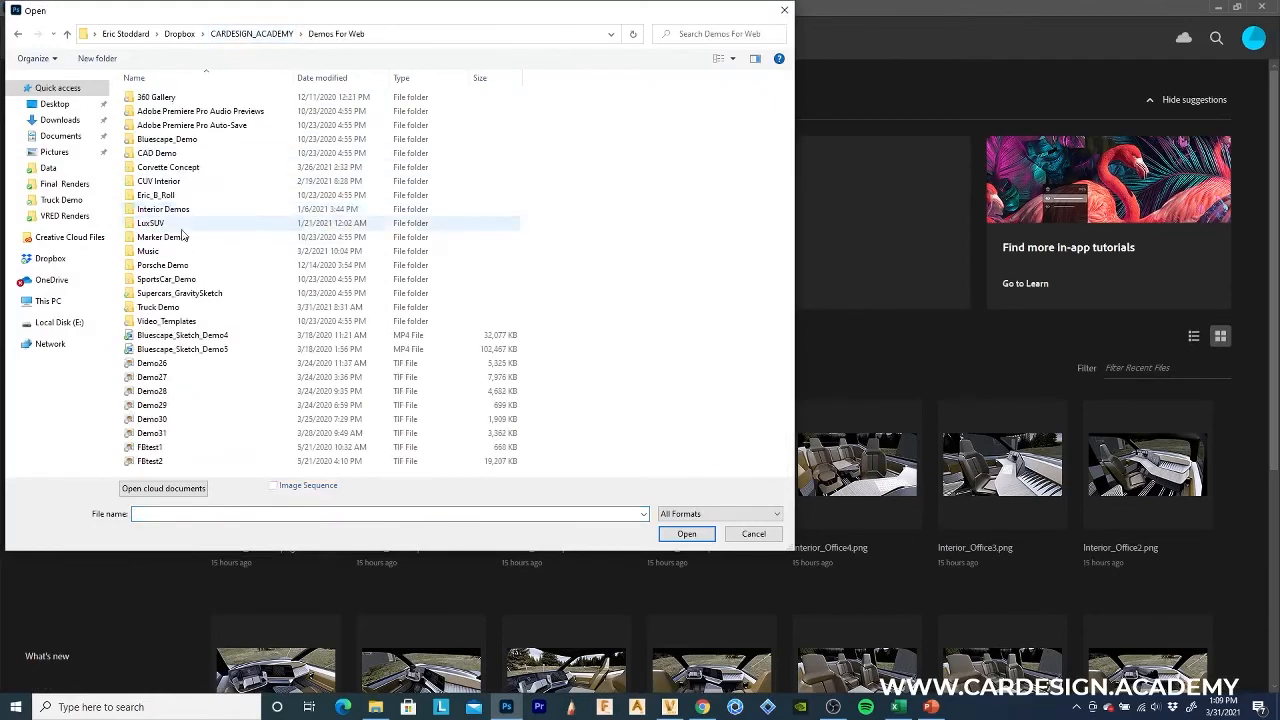
double_click(162, 307)
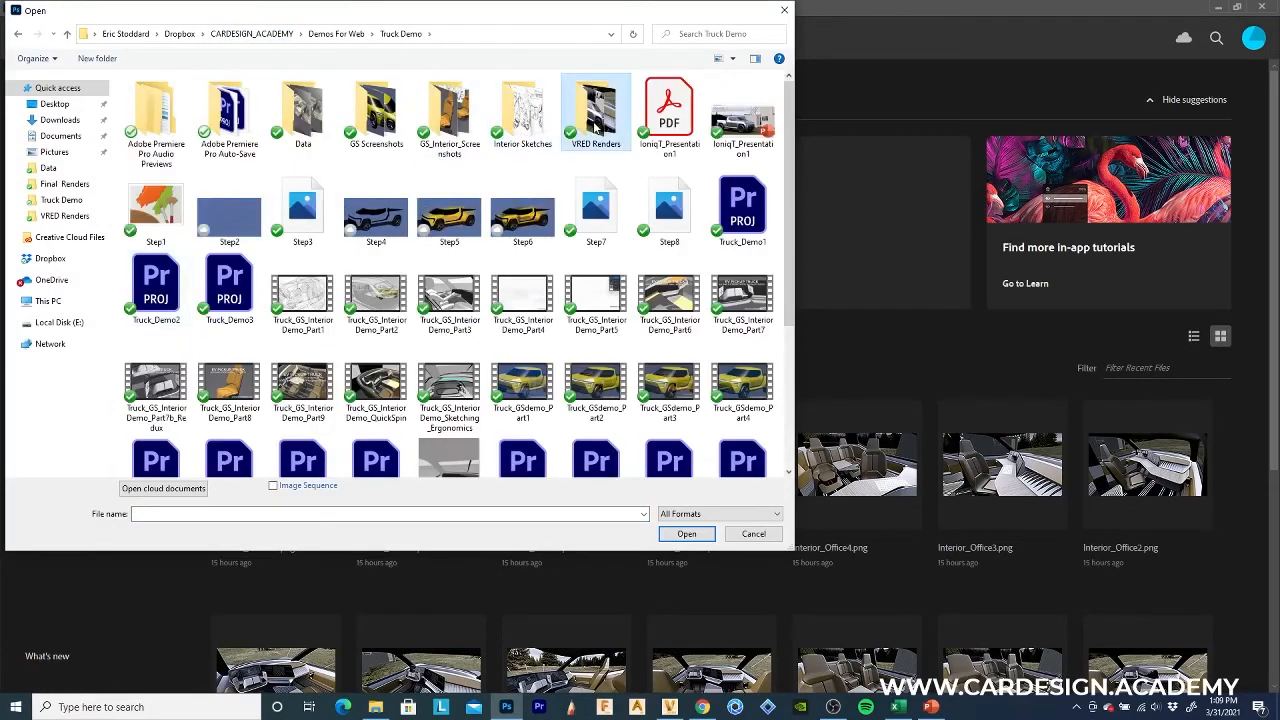
double_click(619, 120)
double_click(766, 285)
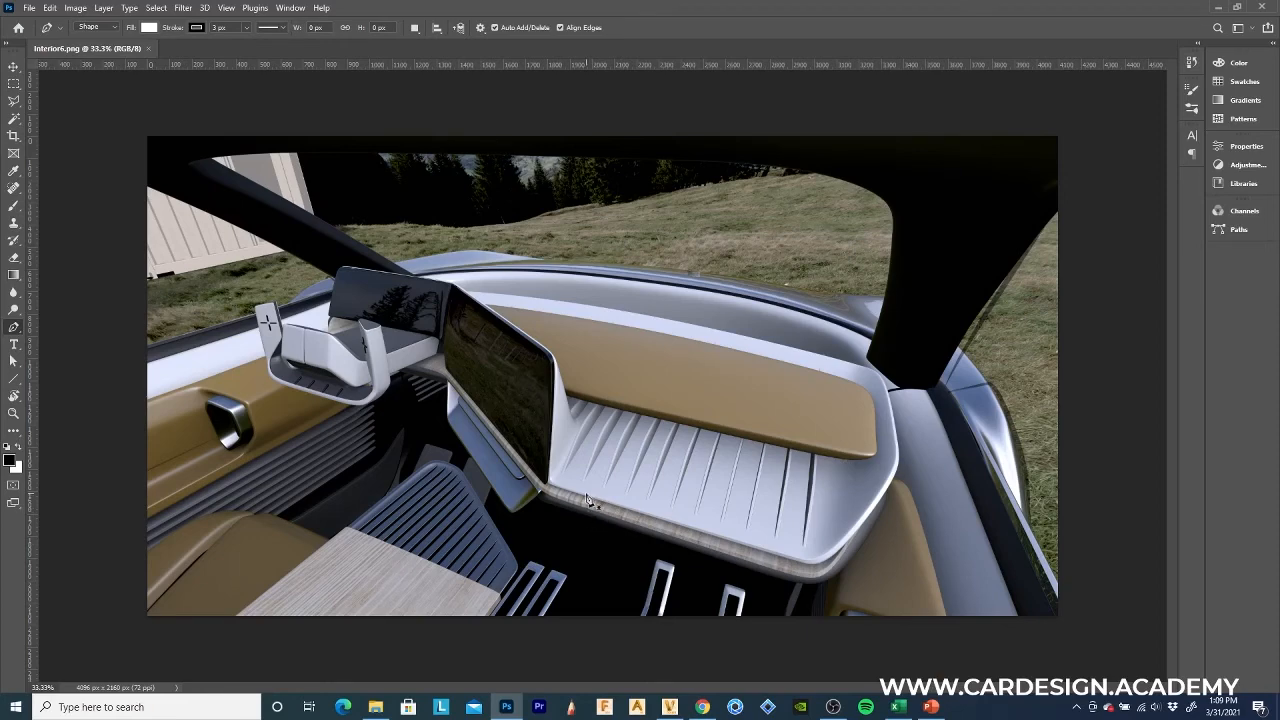
Zoom in on the dashboard to 50% and bring the floating Layers panel over the image.
key(ctrl+plus)
key(ctrl+plus)
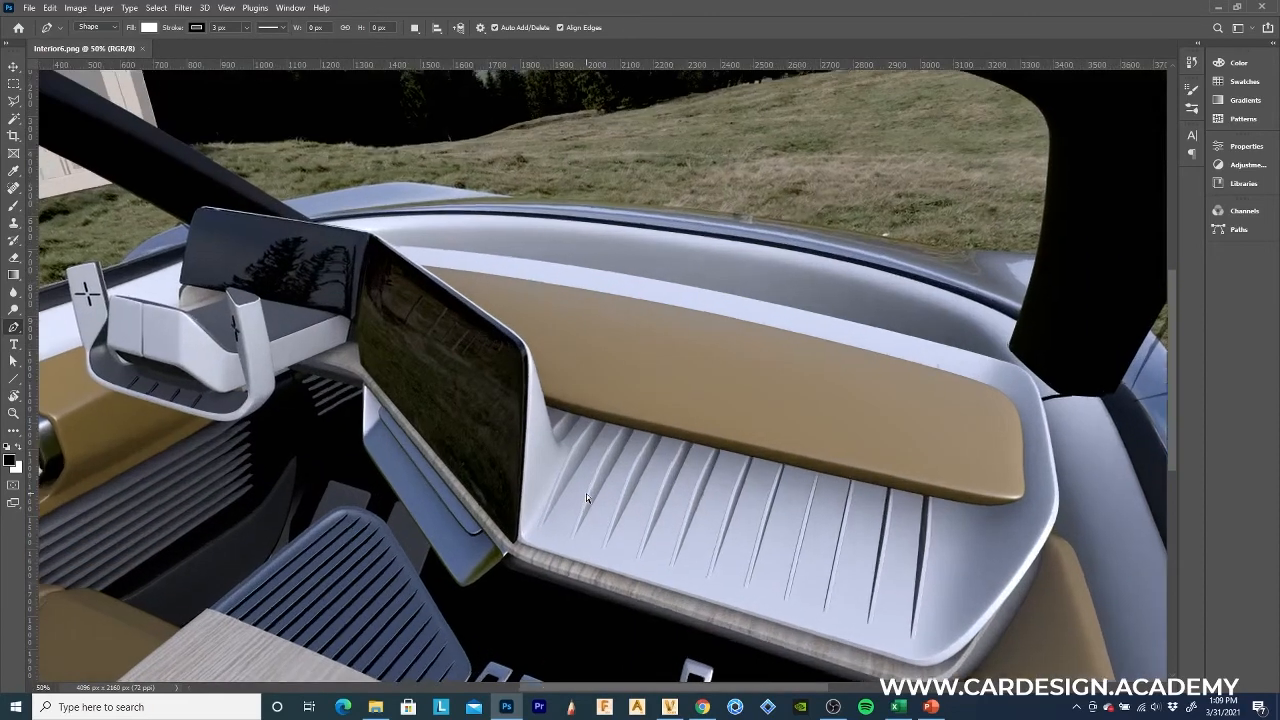
key(ctrl+minus)
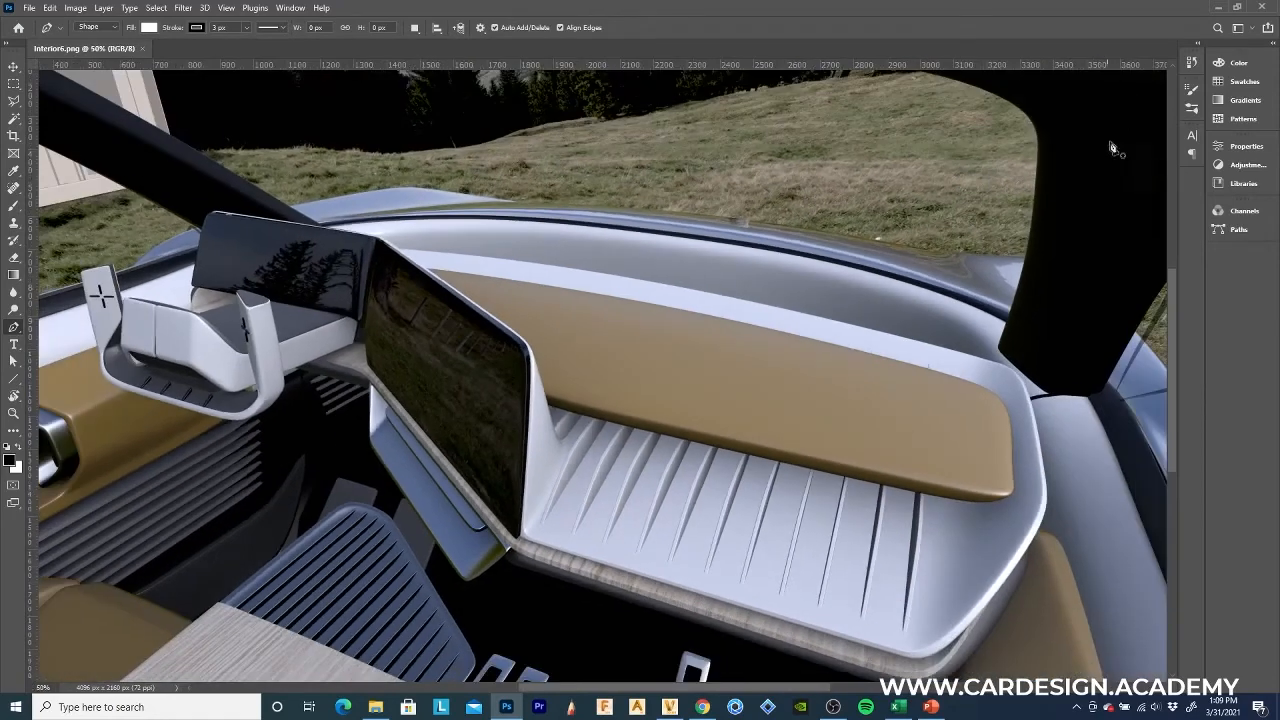
click(291, 8)
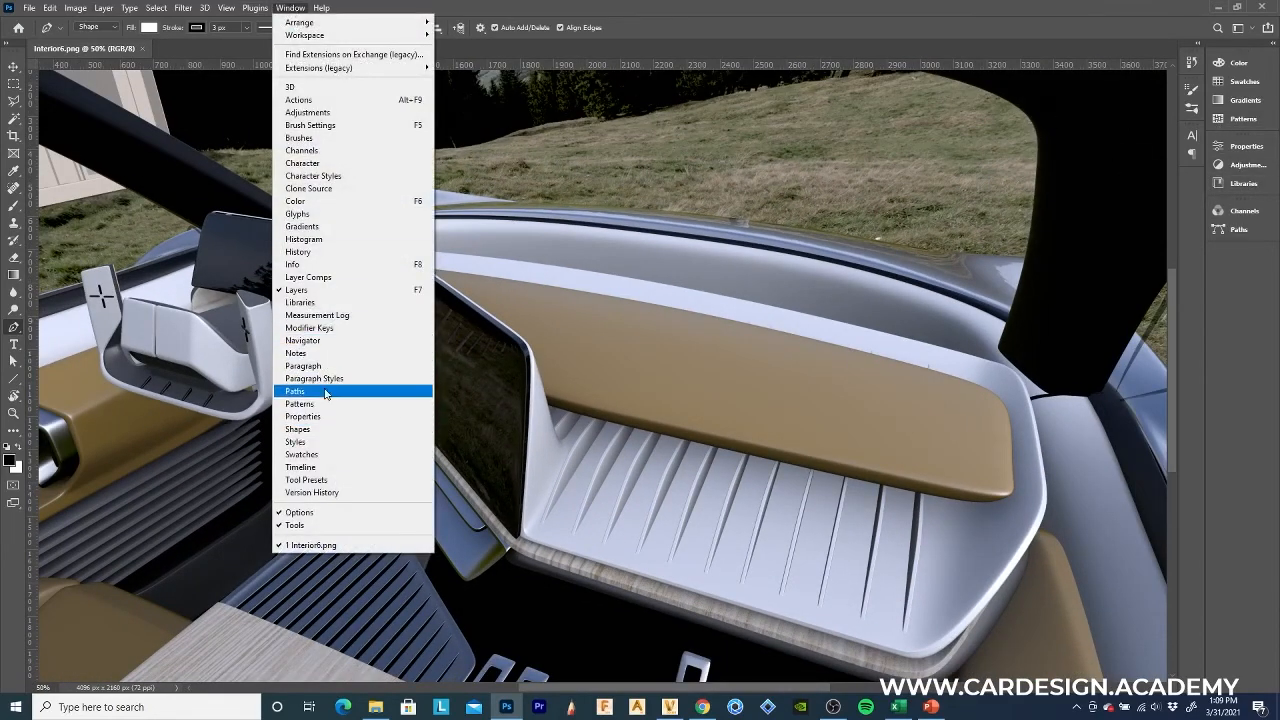
click(1248, 287)
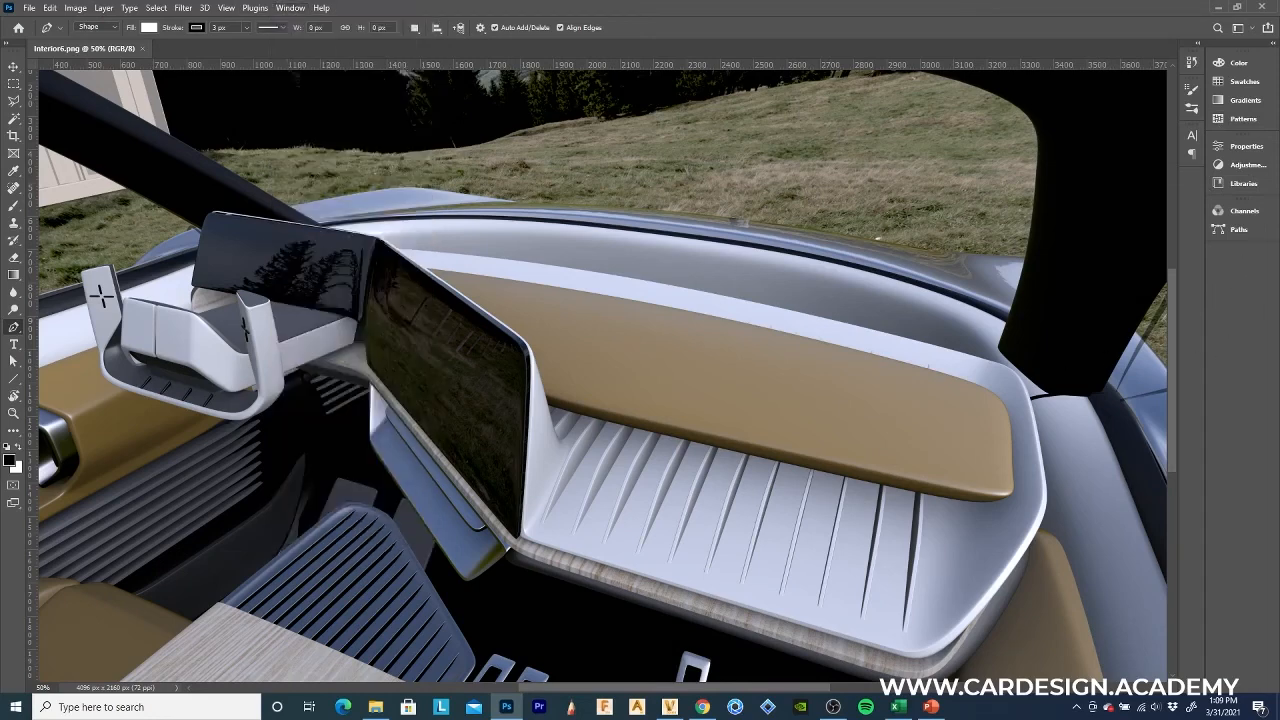
drag(1006, 0, 1078, 147)
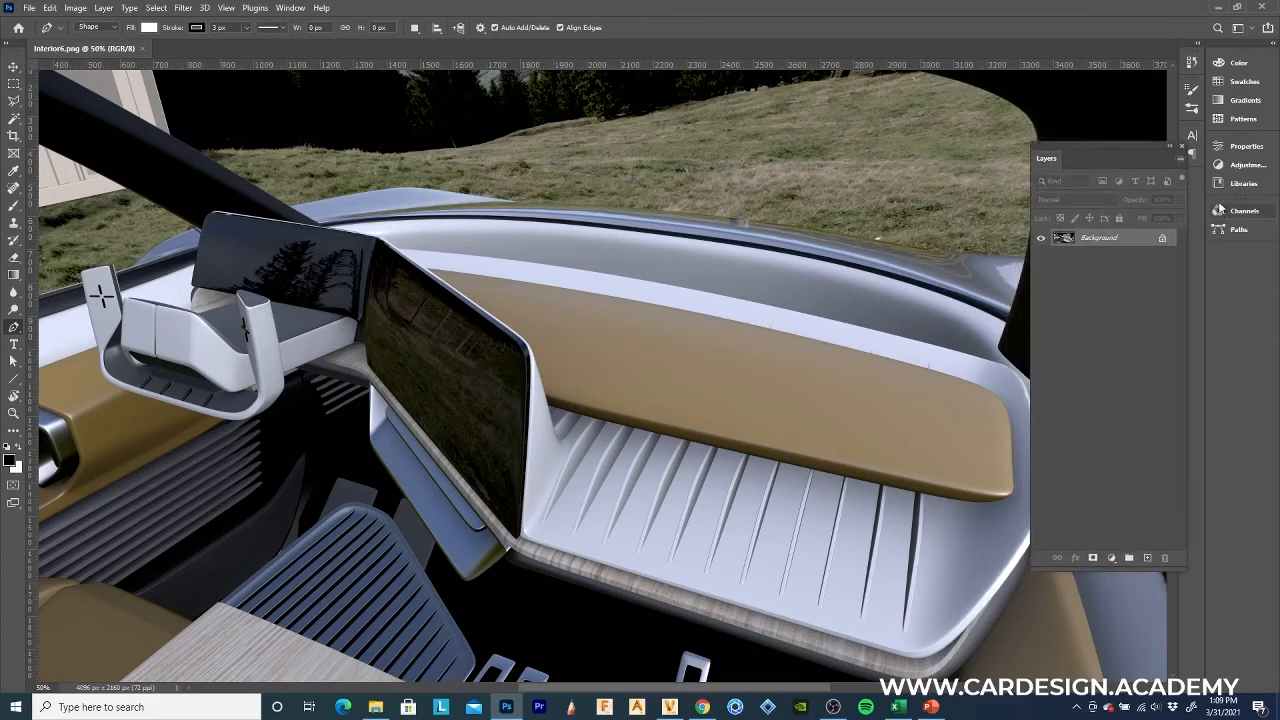
Add a new layer named Layer 1 with Normal blending and 41% opacity above the background.
click(1180, 159)
click(1147, 168)
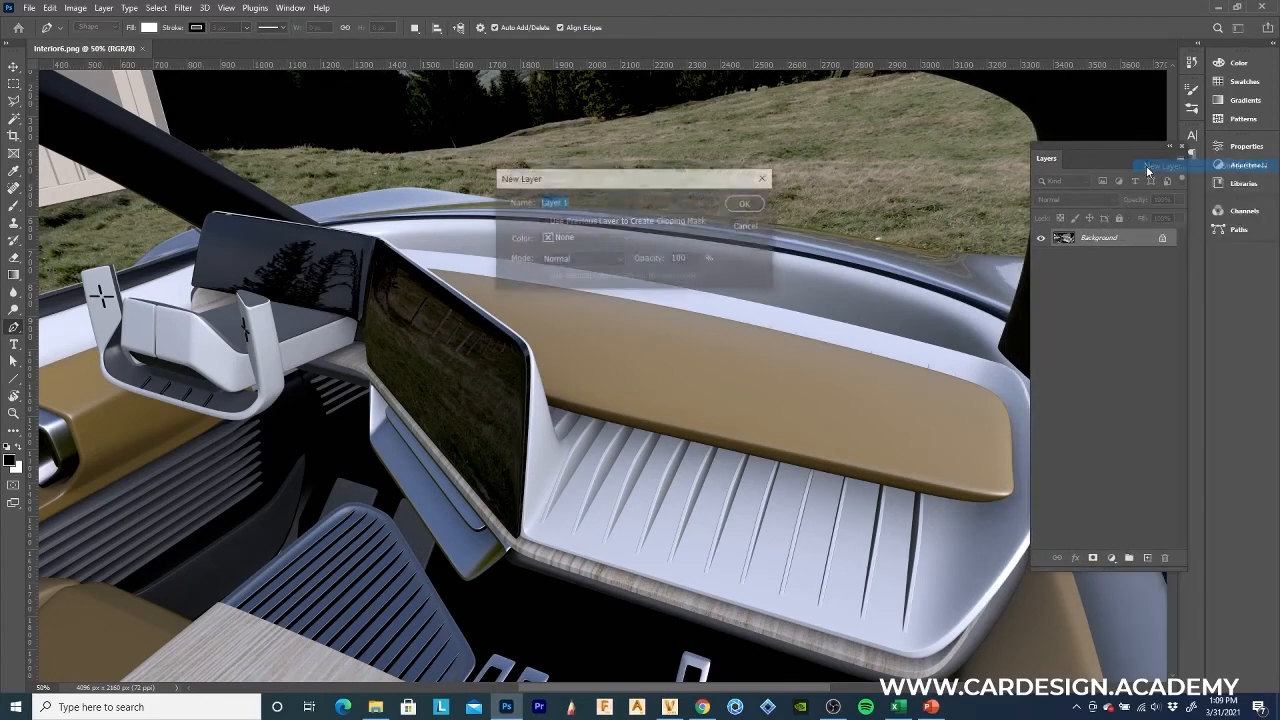
click(700, 259)
drag(703, 277, 662, 287)
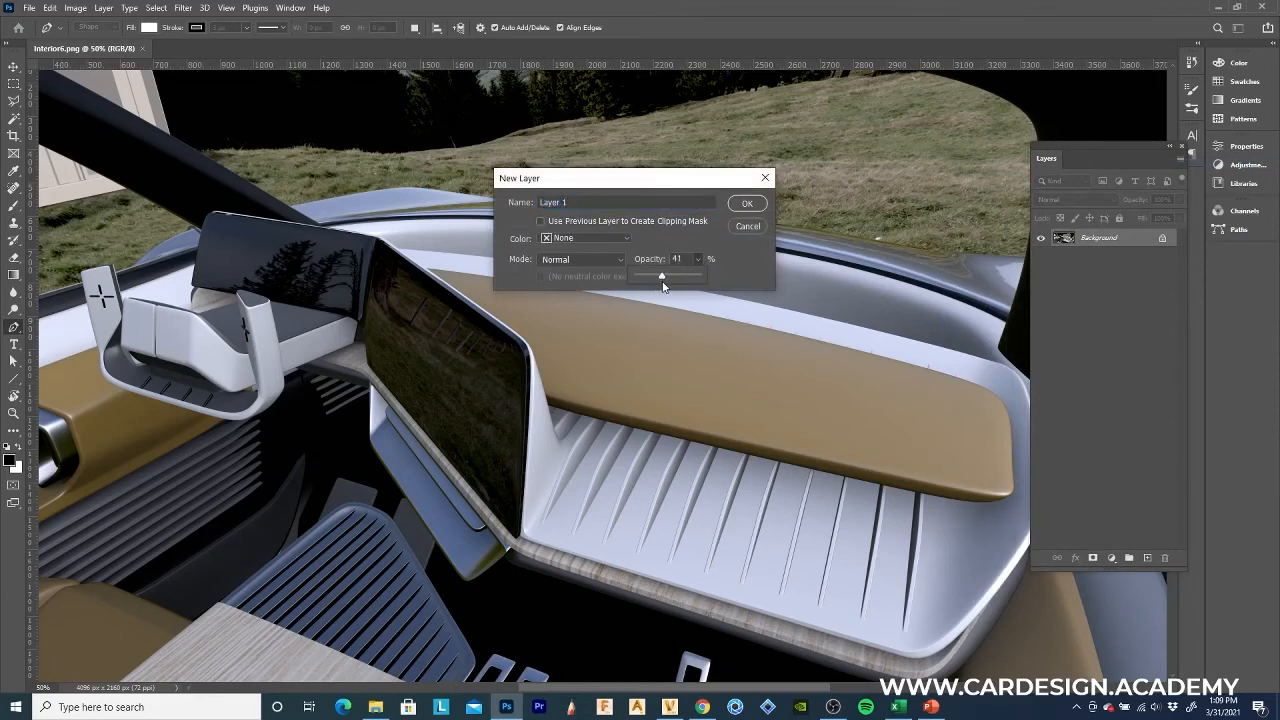
click(747, 204)
Set the Pen tool's shape fill to black and its stroke to none.
drag(318, 410, 466, 449)
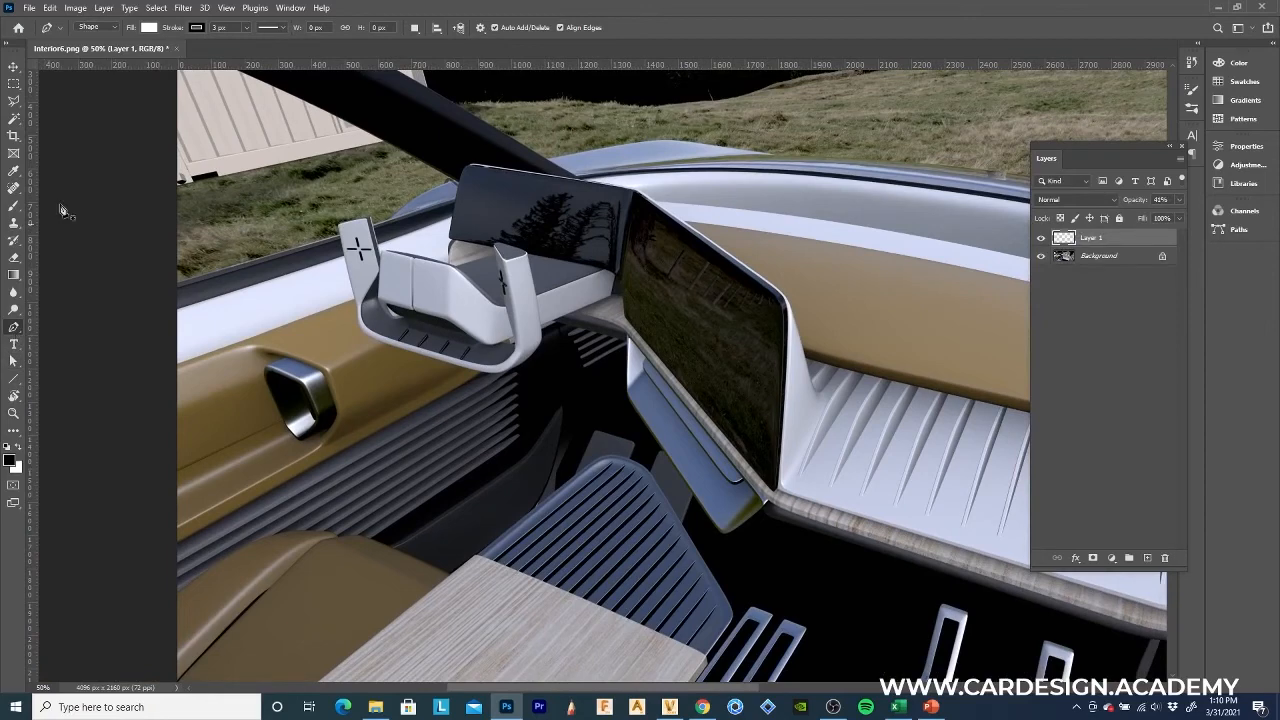
click(149, 27)
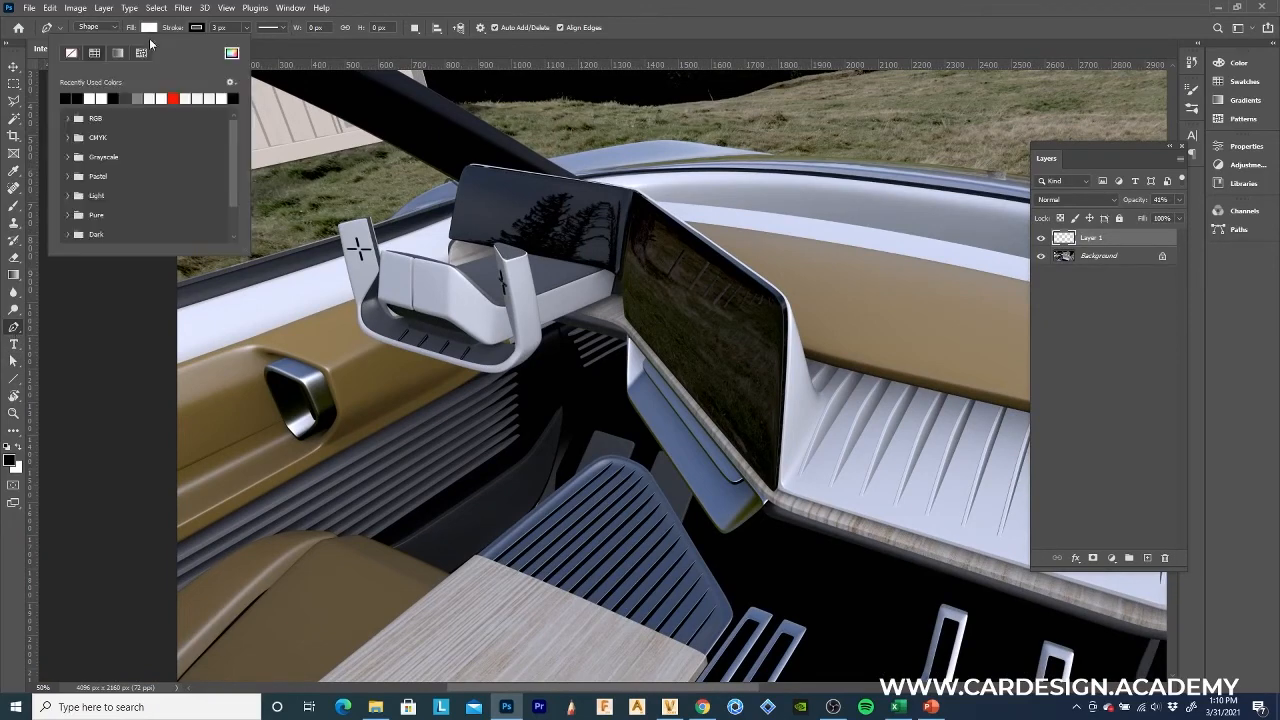
click(79, 97)
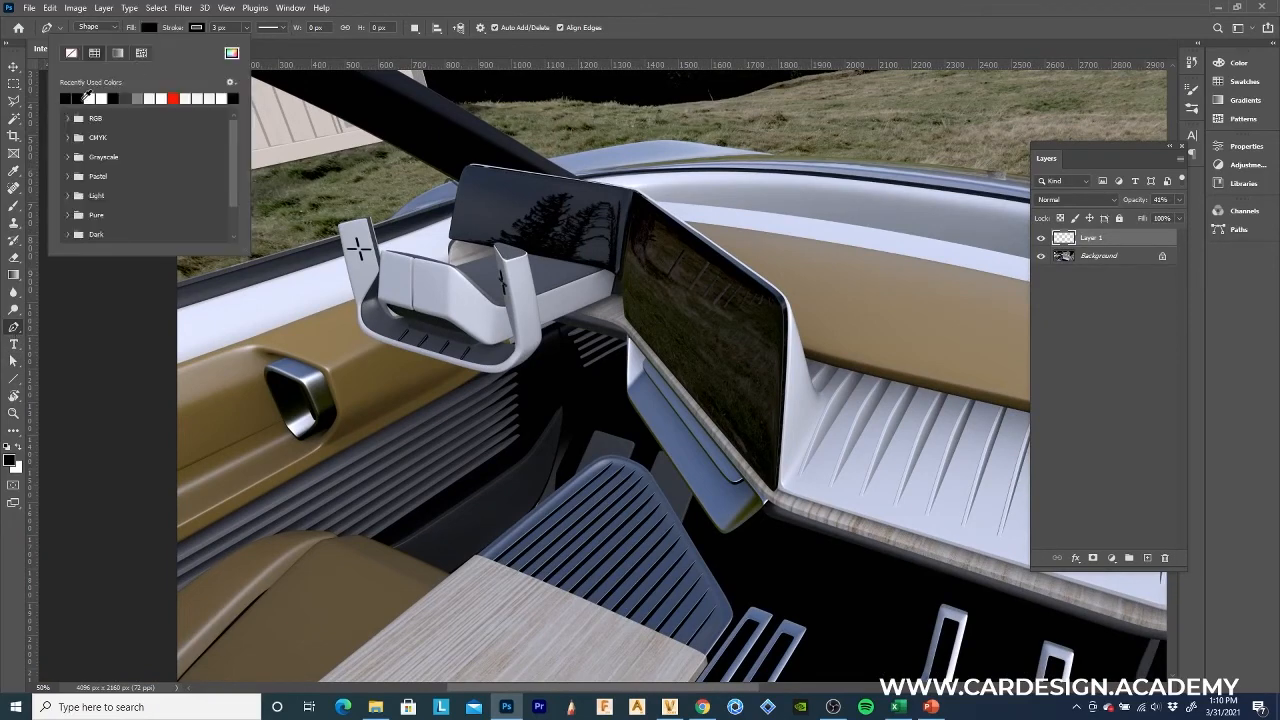
click(200, 27)
click(200, 27)
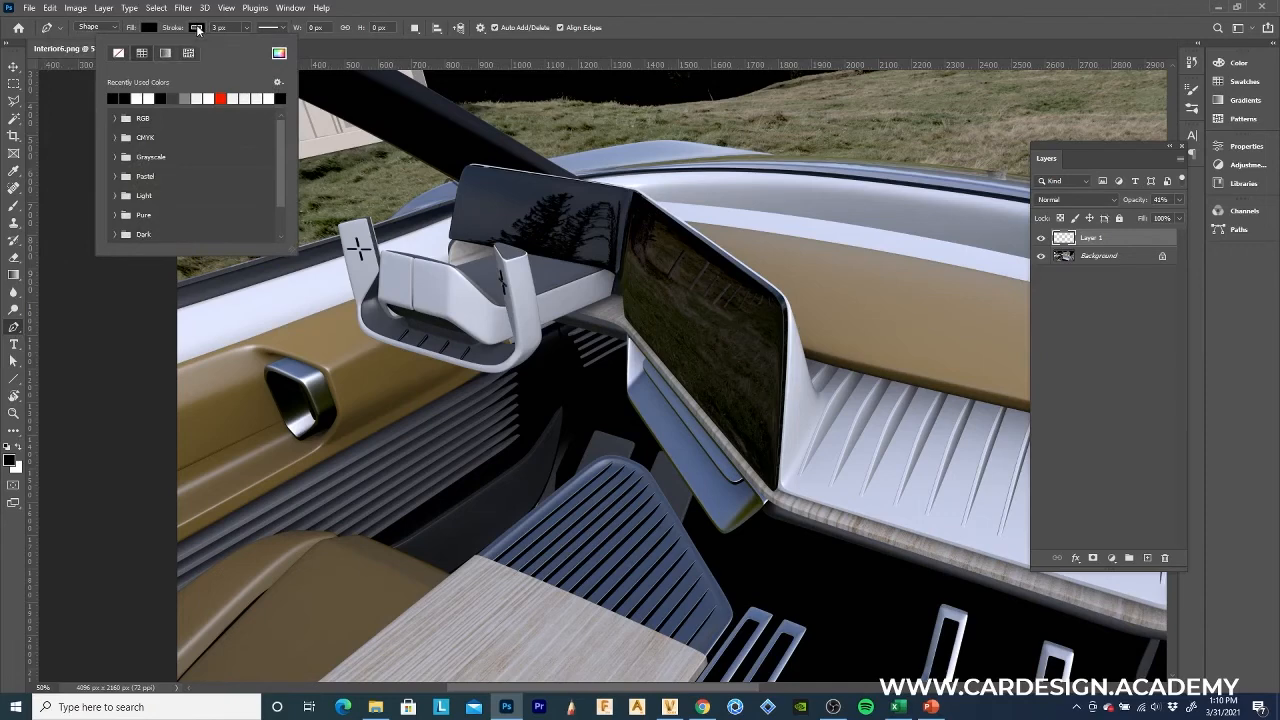
click(121, 57)
Start a shadow shape beneath the steering wheel, running down across the door panel and around the slatted console's edge to its far lower corner.
click(371, 338)
drag(433, 402, 443, 412)
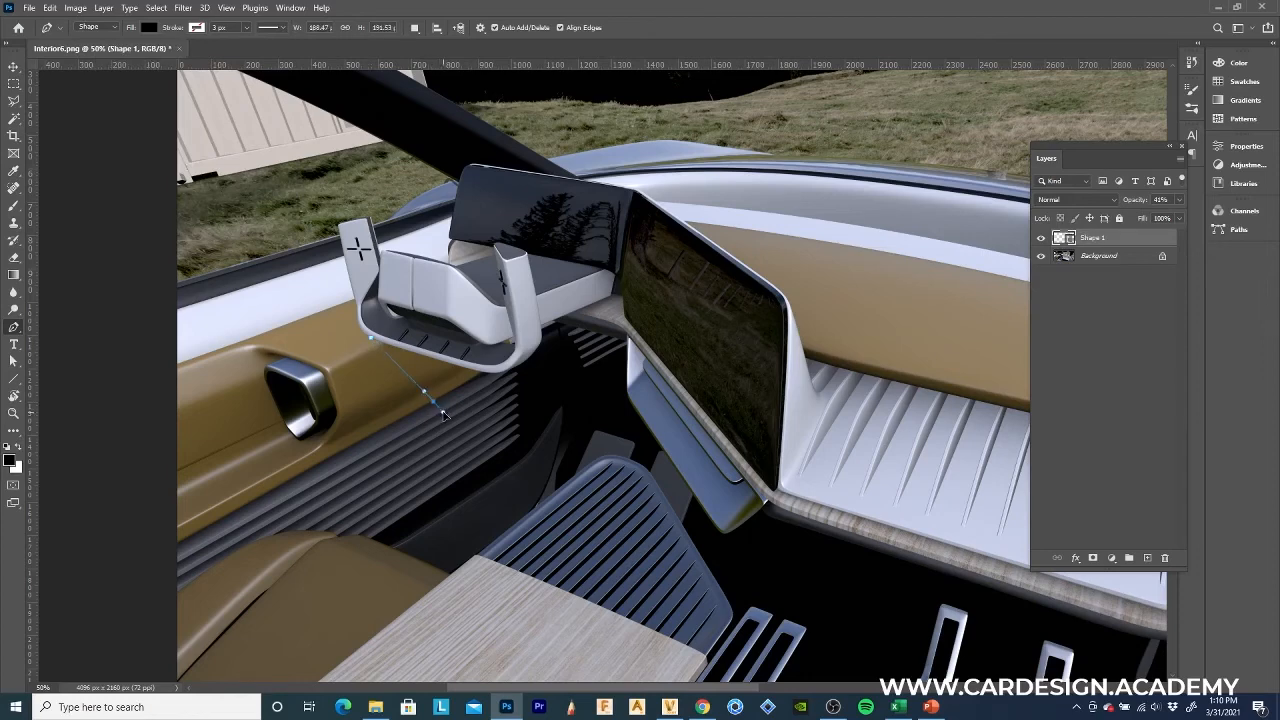
drag(522, 505, 538, 510)
click(553, 493)
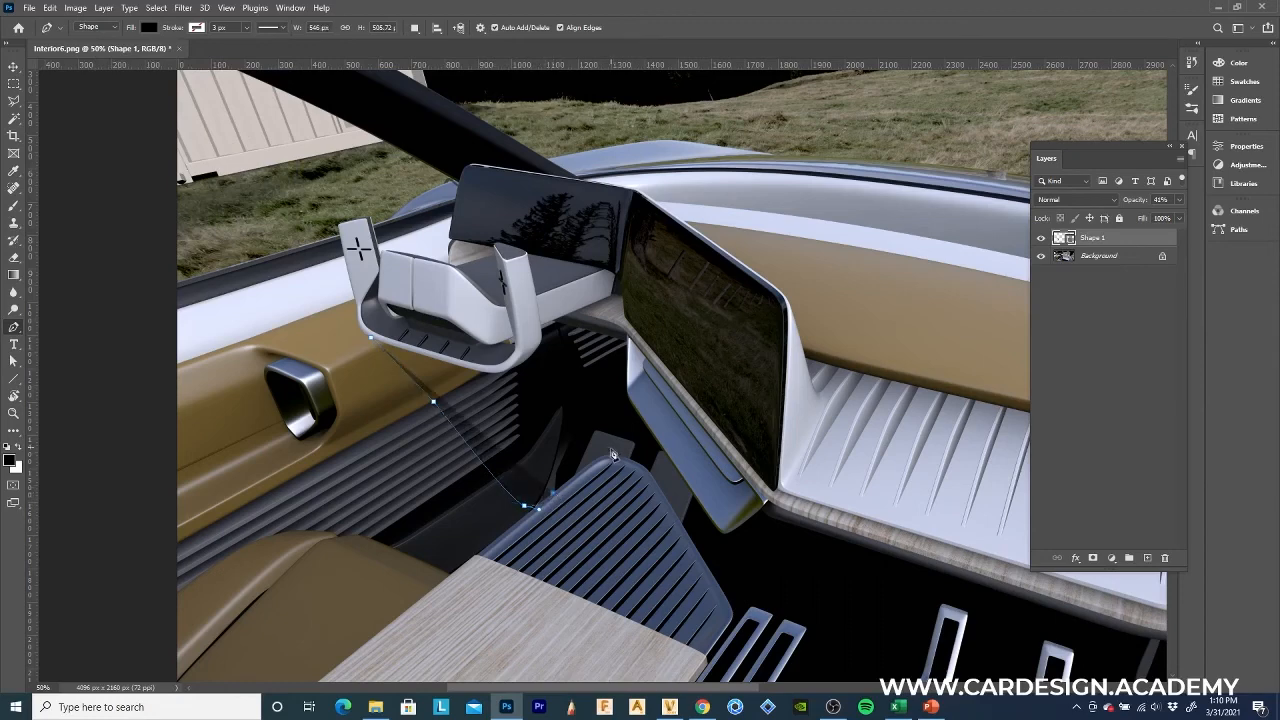
drag(606, 455, 645, 472)
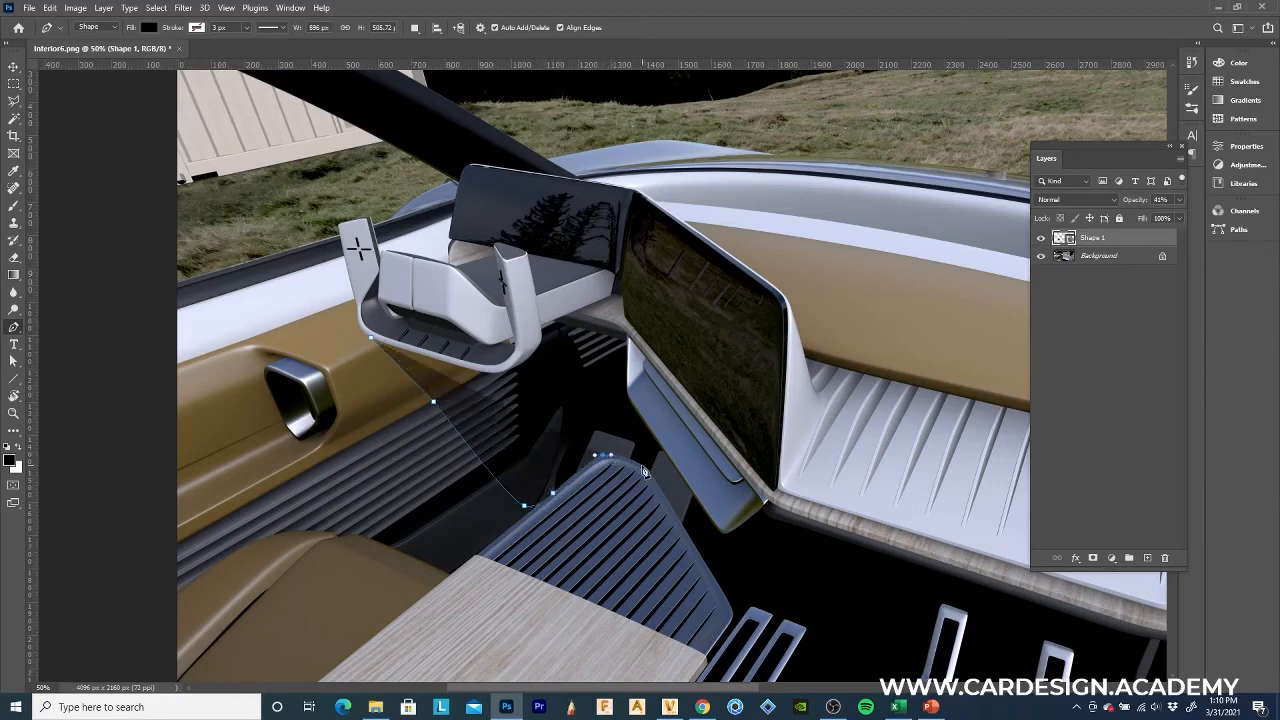
click(652, 470)
click(738, 624)
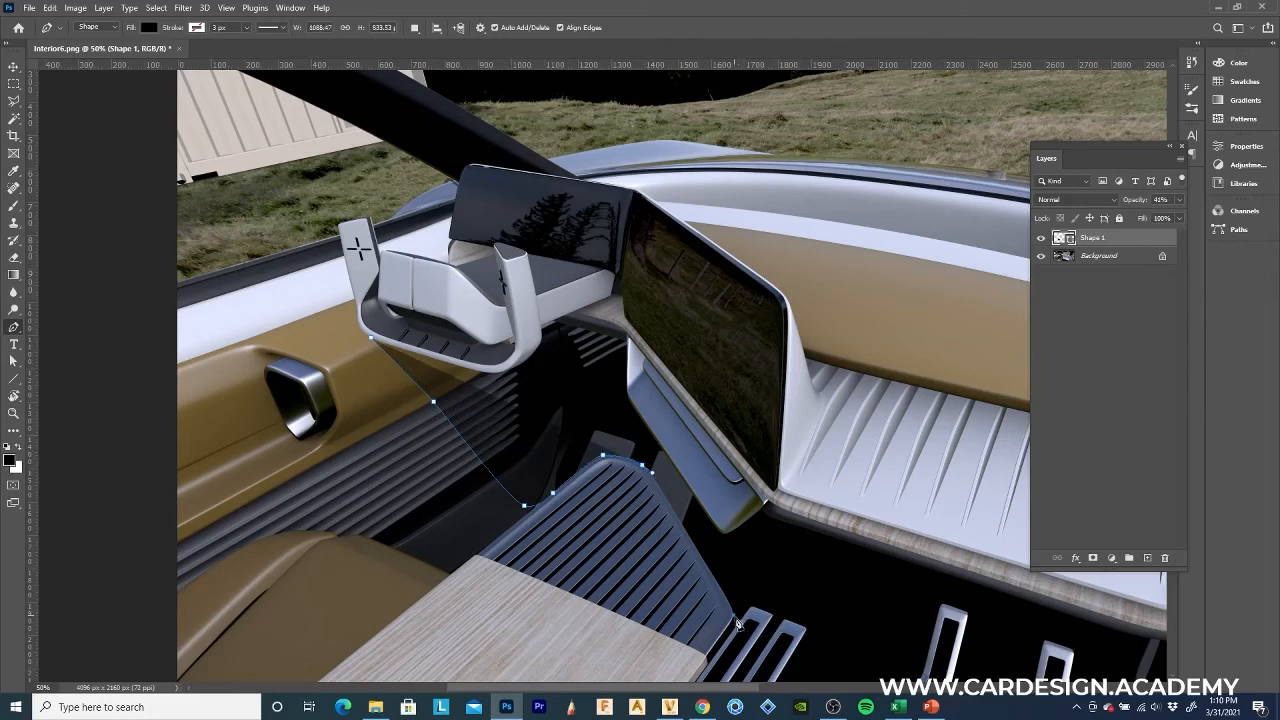
drag(736, 620, 736, 623)
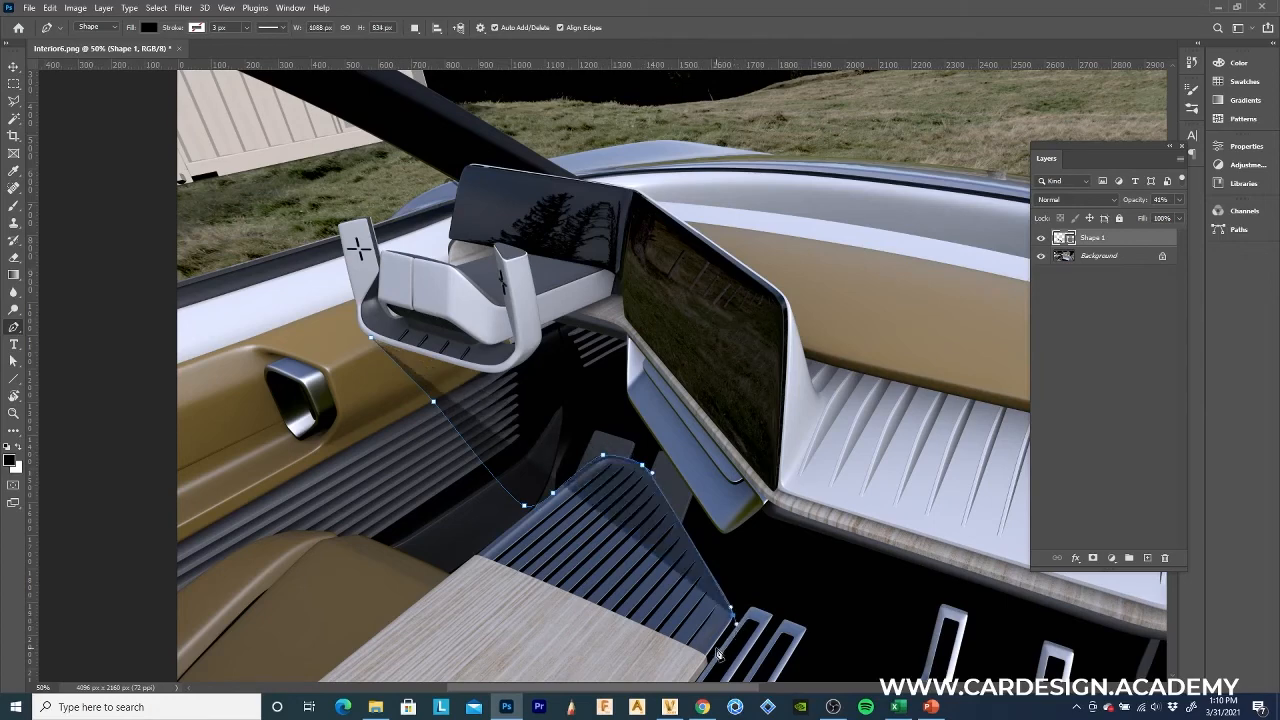
click(718, 655)
Extend the shadow outline below the image's lower edge and up over the tan passenger seat to the white dashboard's outer edge.
scroll(784, 586, down, 3)
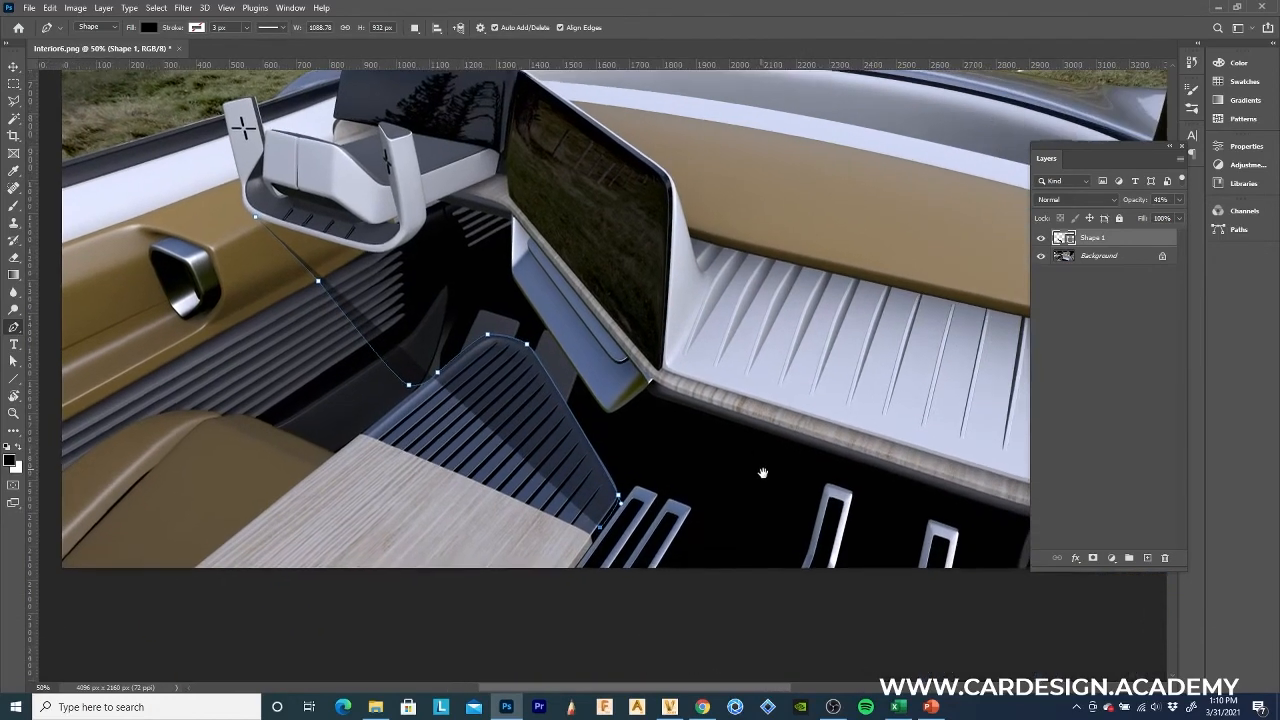
click(785, 587)
ctrl+scroll(820, 600, right, 3)
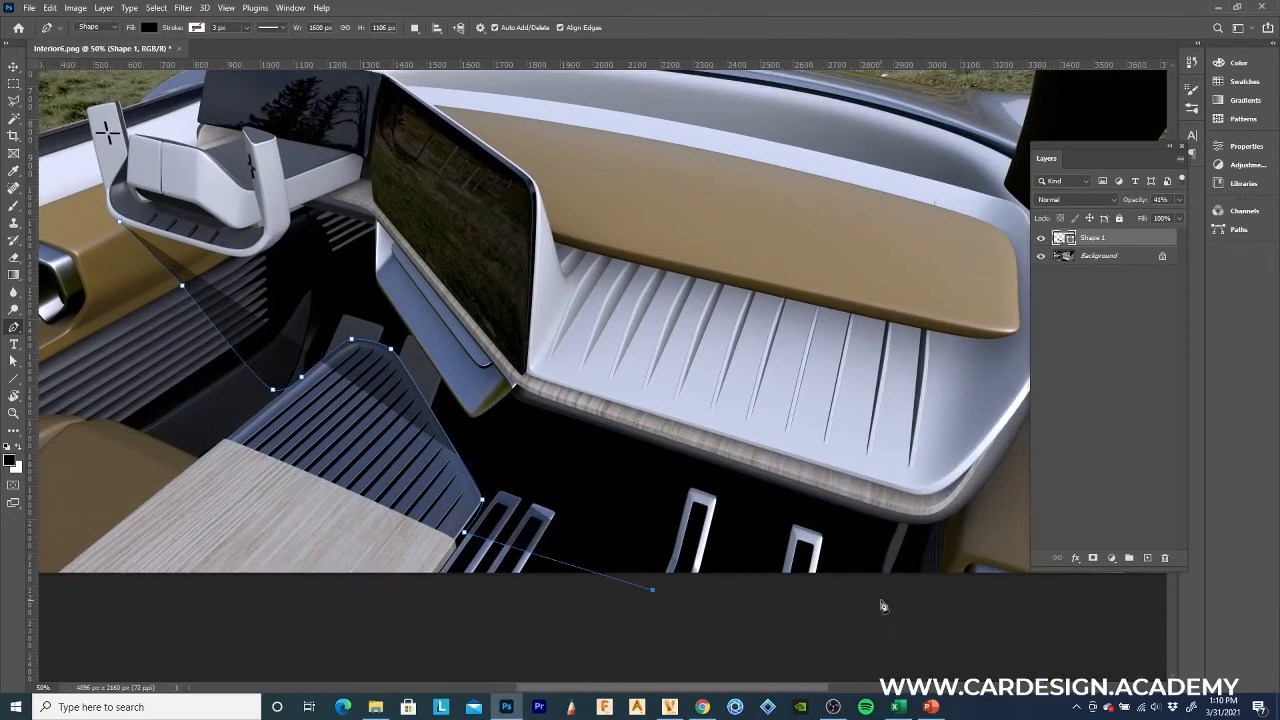
ctrl+scroll(870, 610, right, 3)
click(782, 600)
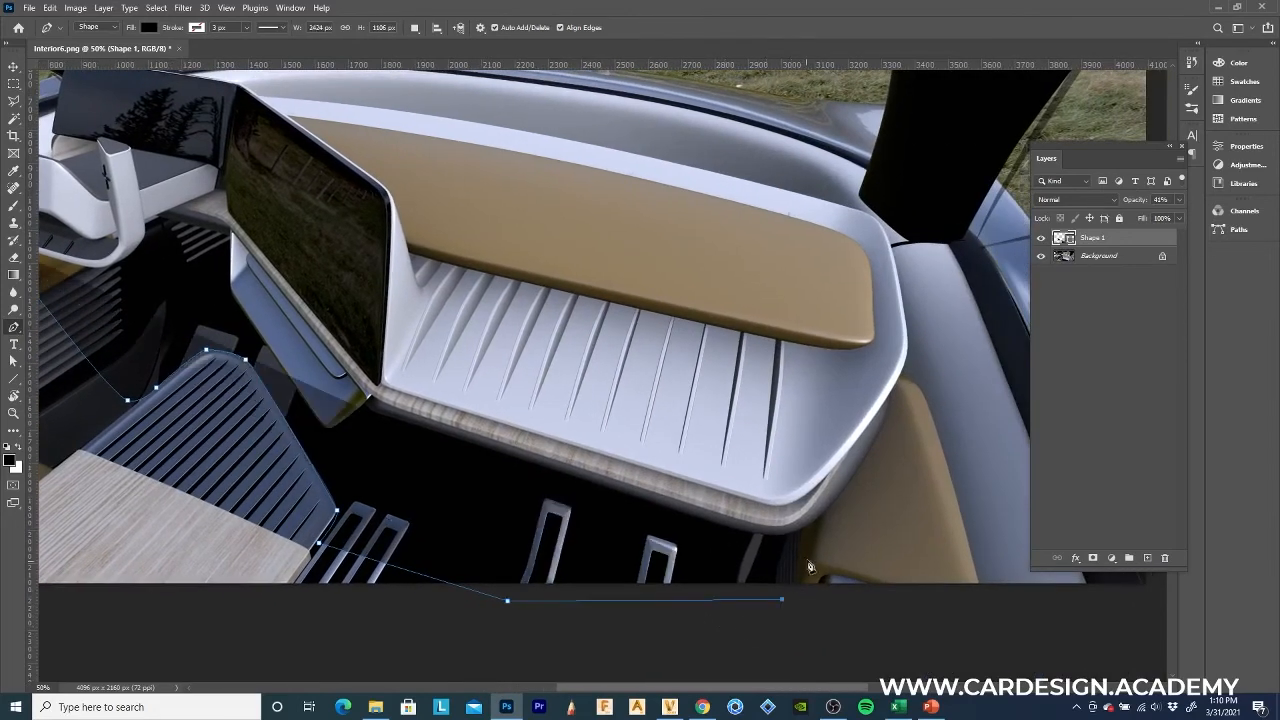
drag(816, 552, 824, 533)
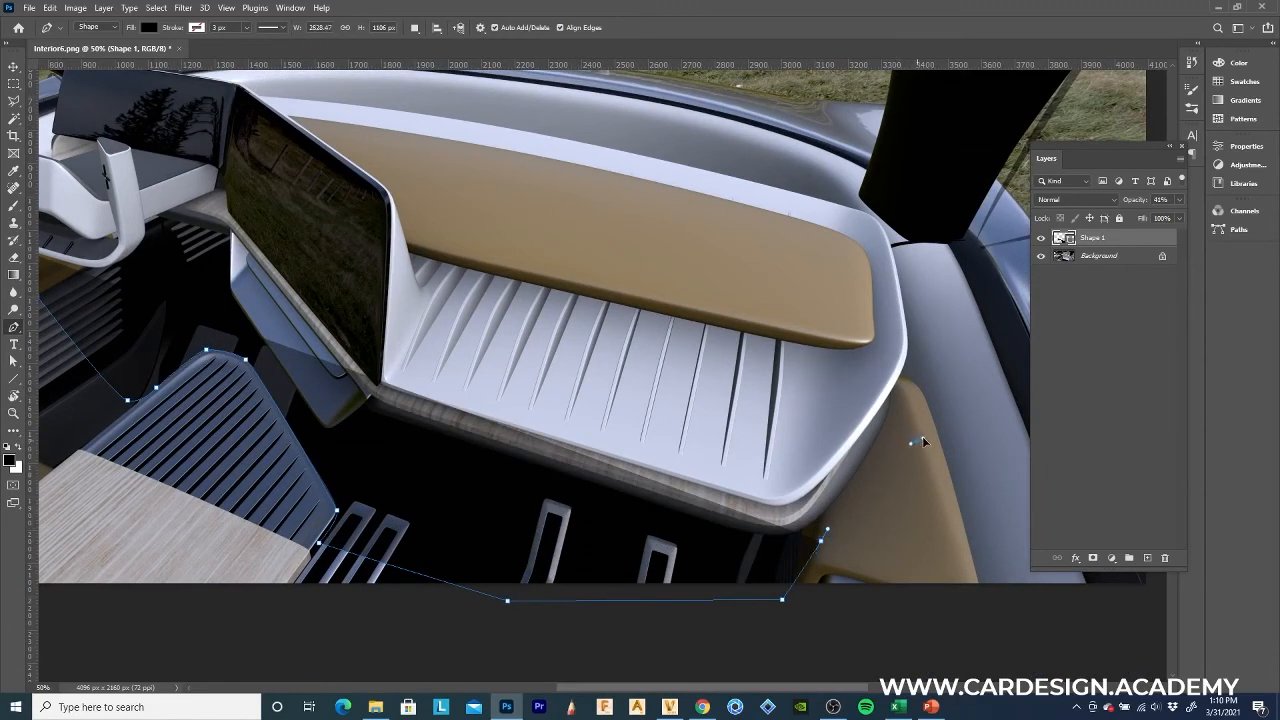
drag(912, 443, 926, 439)
click(916, 392)
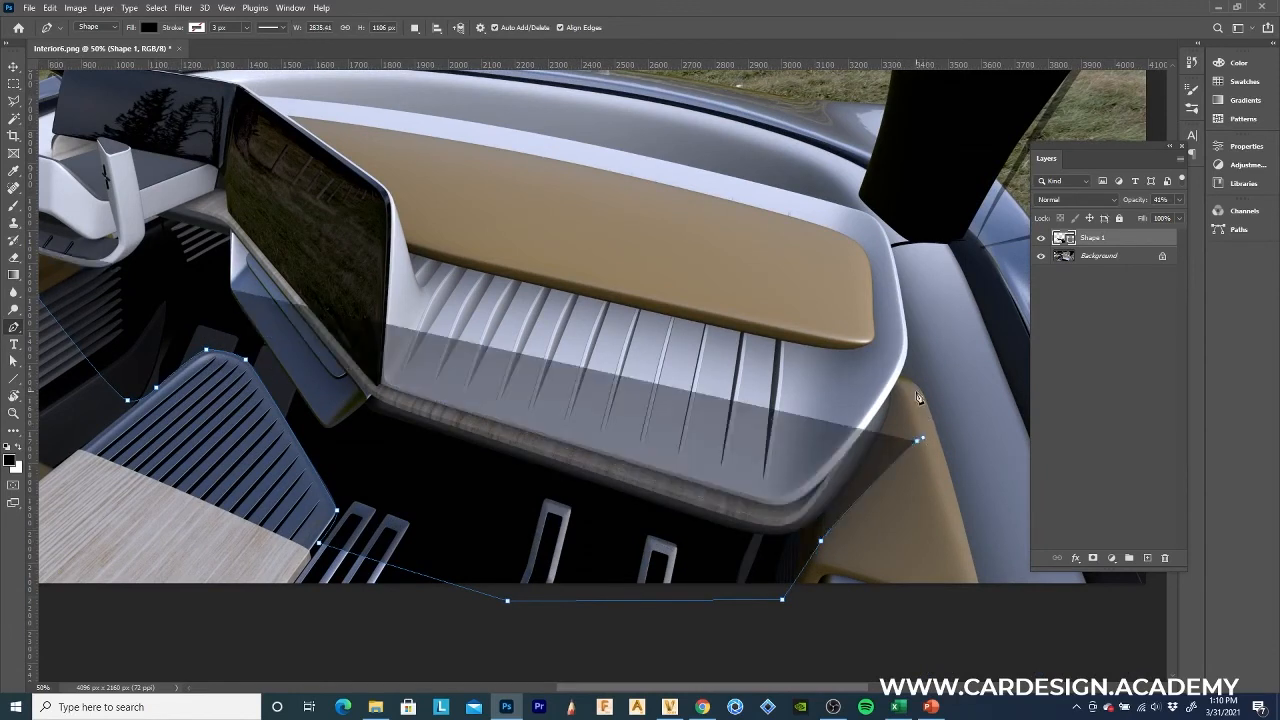
click(911, 377)
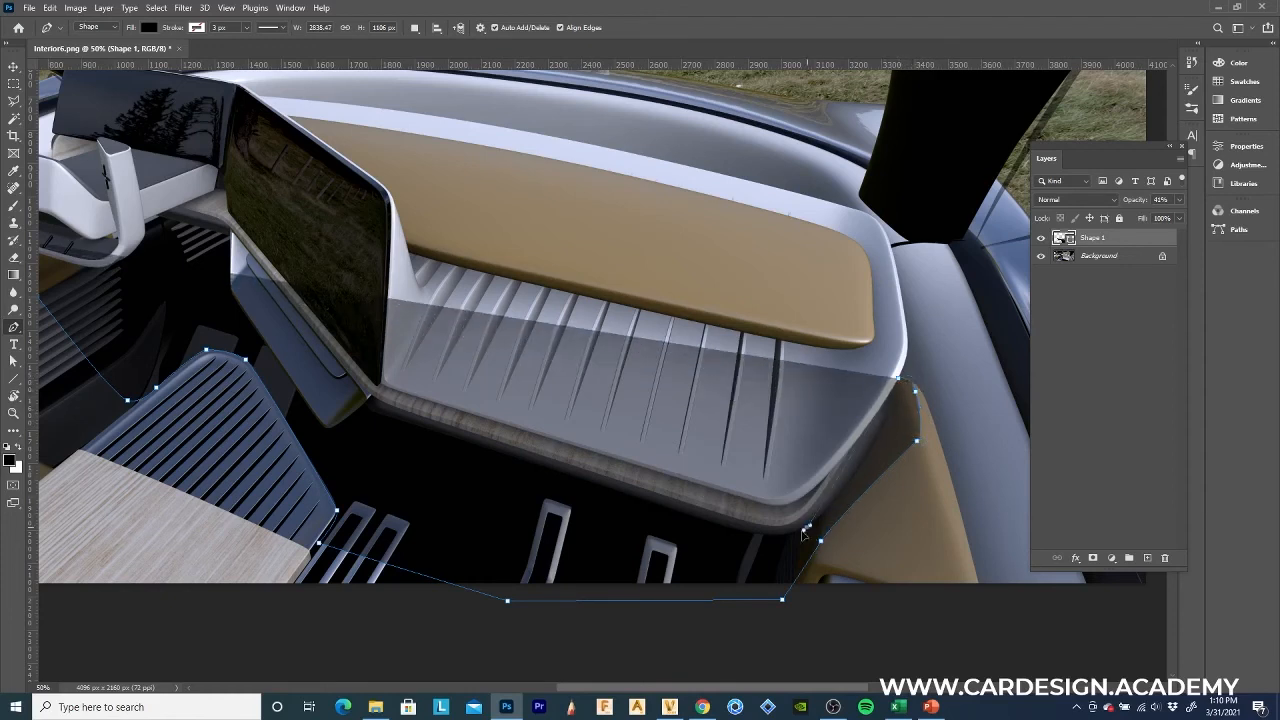
Trace the shadow outline back along the underside of the dashboard's wood trim and around the blue panel below the center screen.
drag(820, 540, 806, 526)
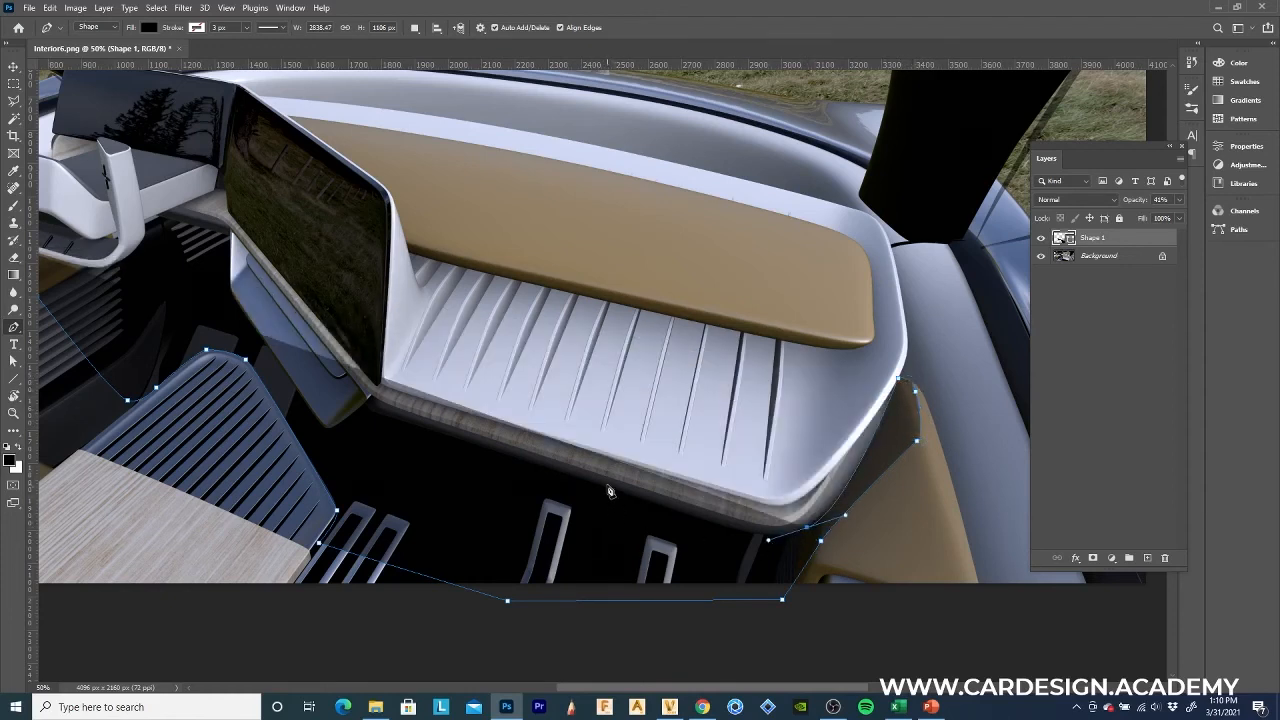
drag(610, 482, 542, 460)
click(370, 402)
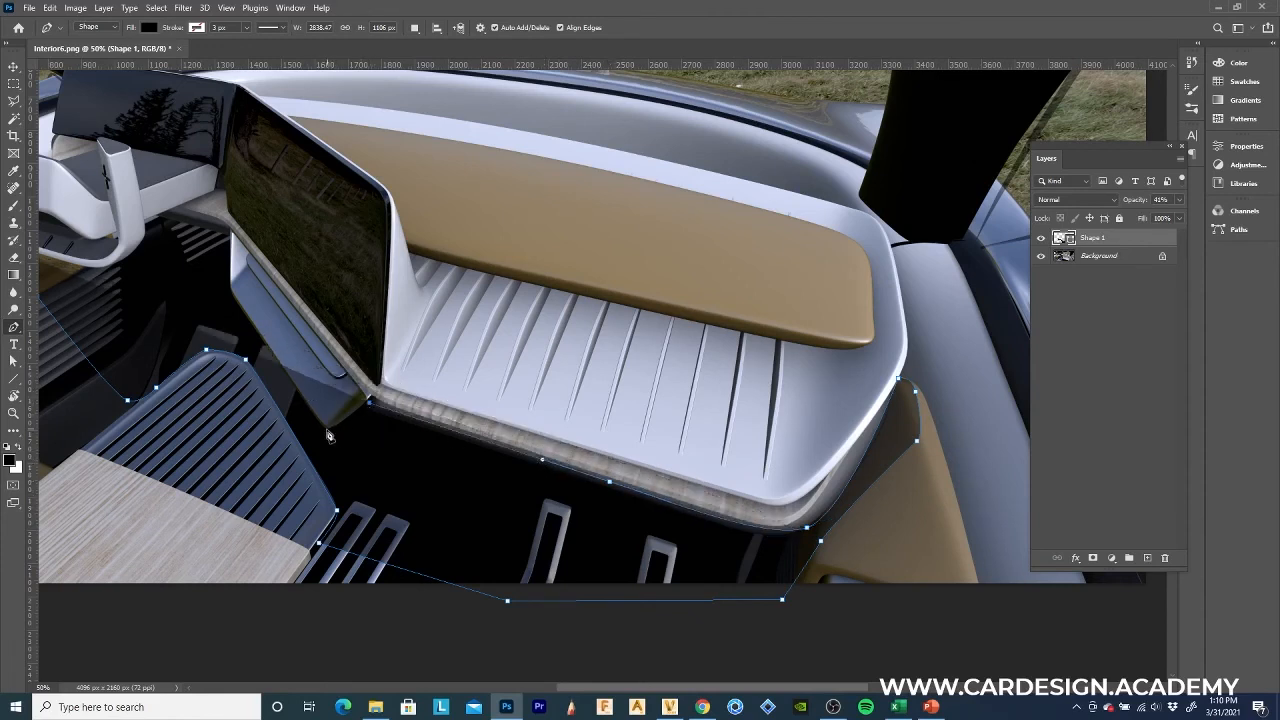
drag(326, 429, 335, 433)
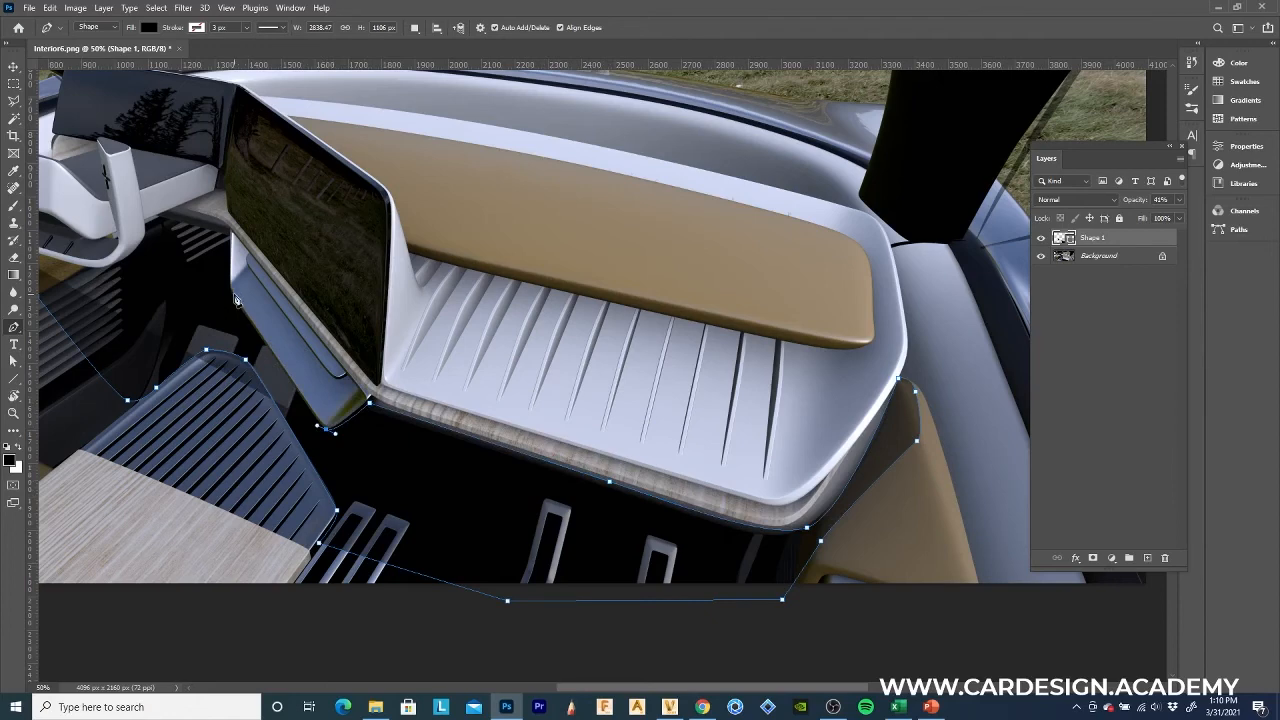
drag(233, 304, 228, 293)
Trace the shadow outline under the dashboard and the steering wheel's lower rim, and close it at its starting point.
drag(202, 233, 507, 298)
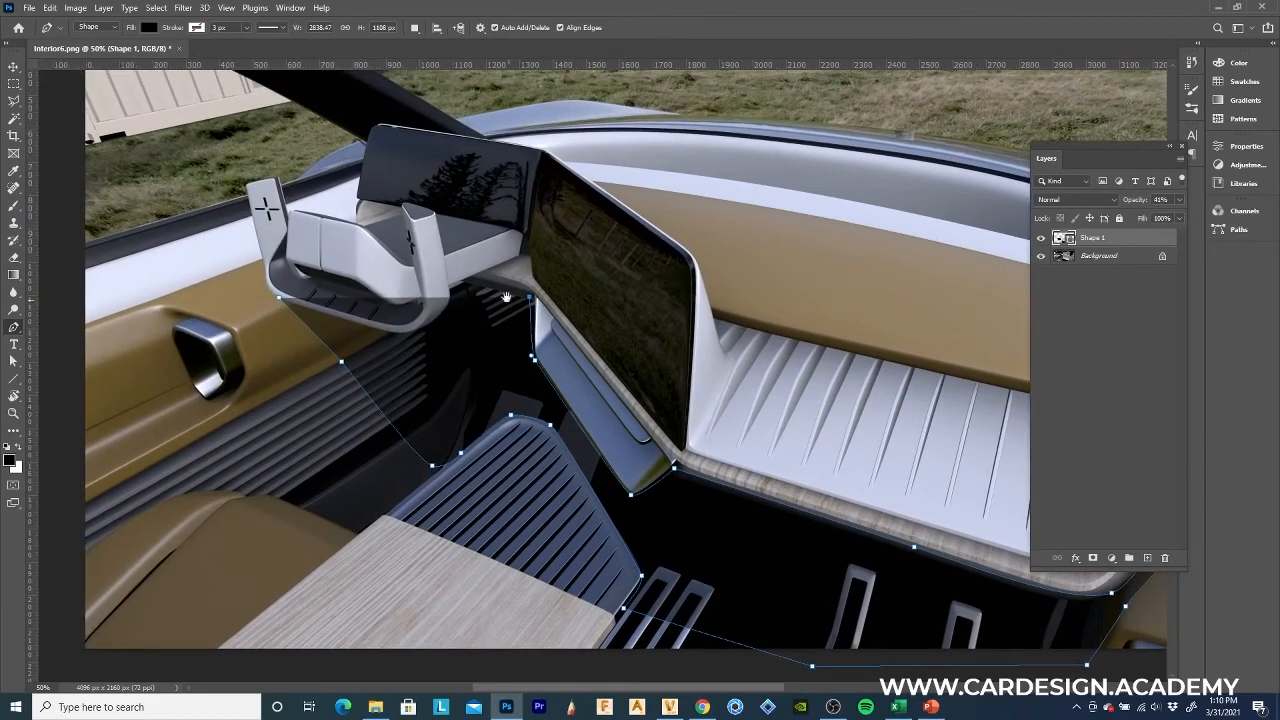
click(455, 292)
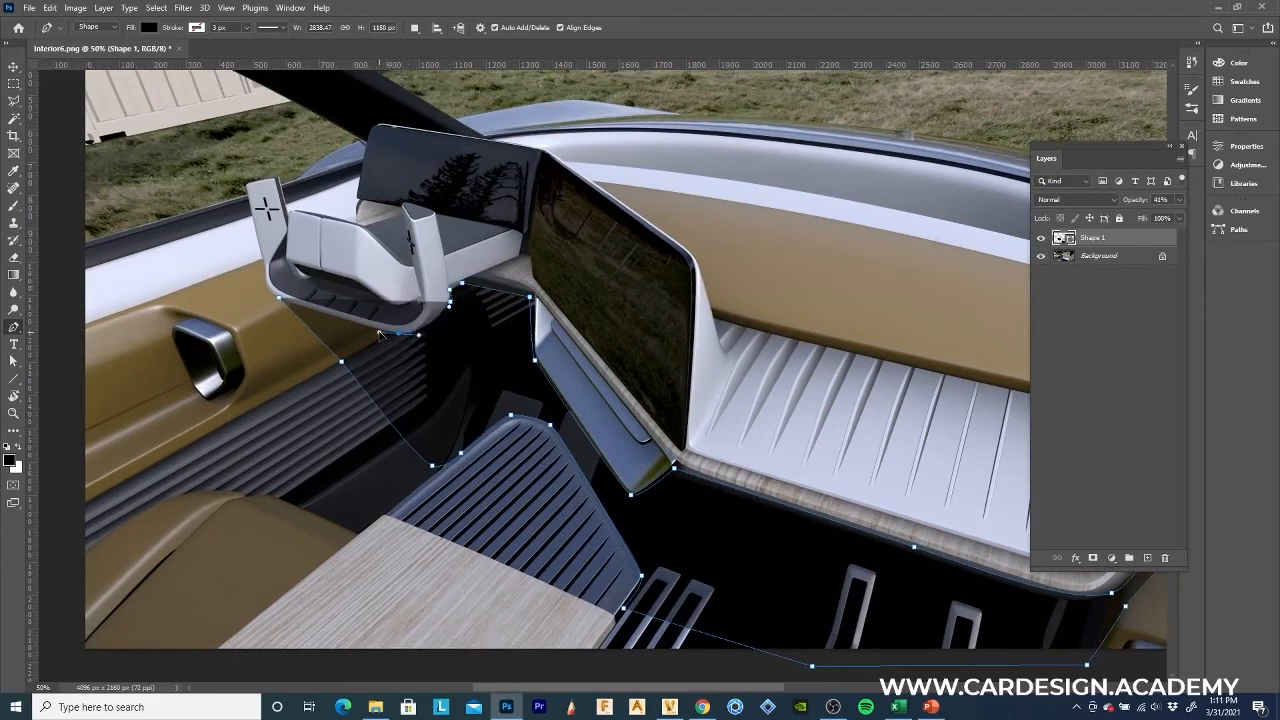
click(377, 331)
click(283, 304)
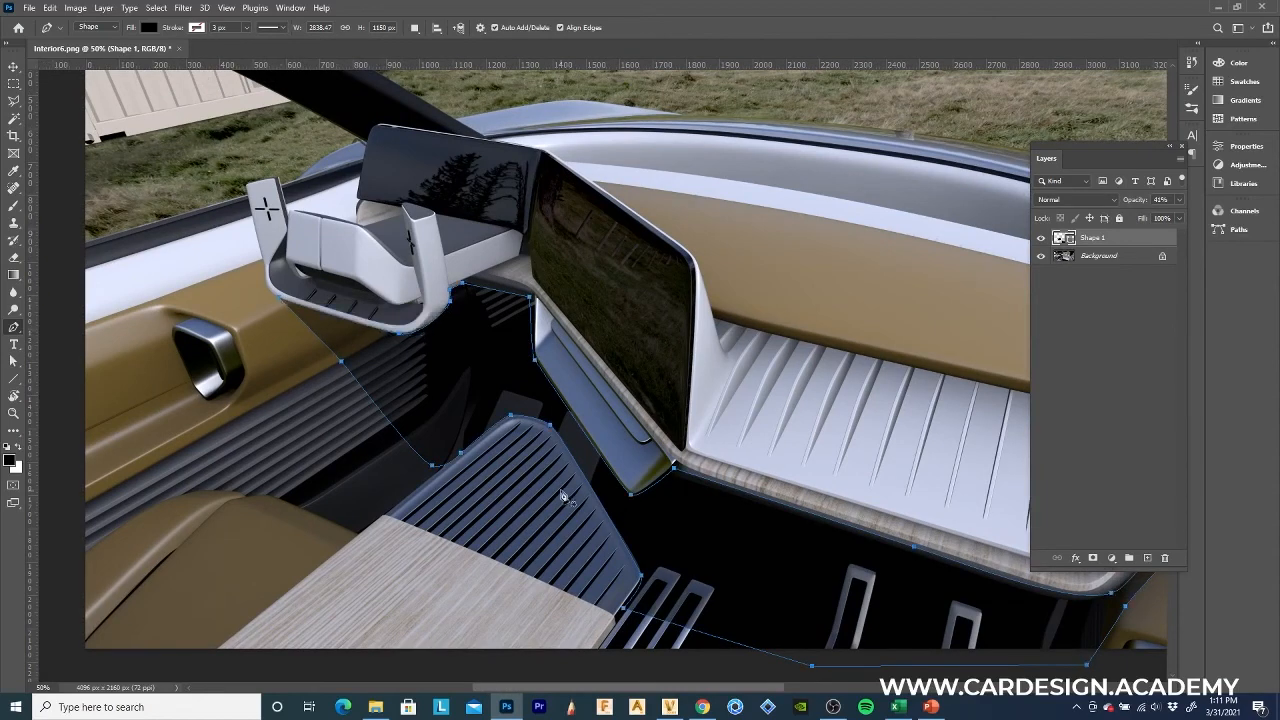
Apply the Add Noise filter to the Background layer with a 3.44% amount and Gaussian distribution.
click(1120, 256)
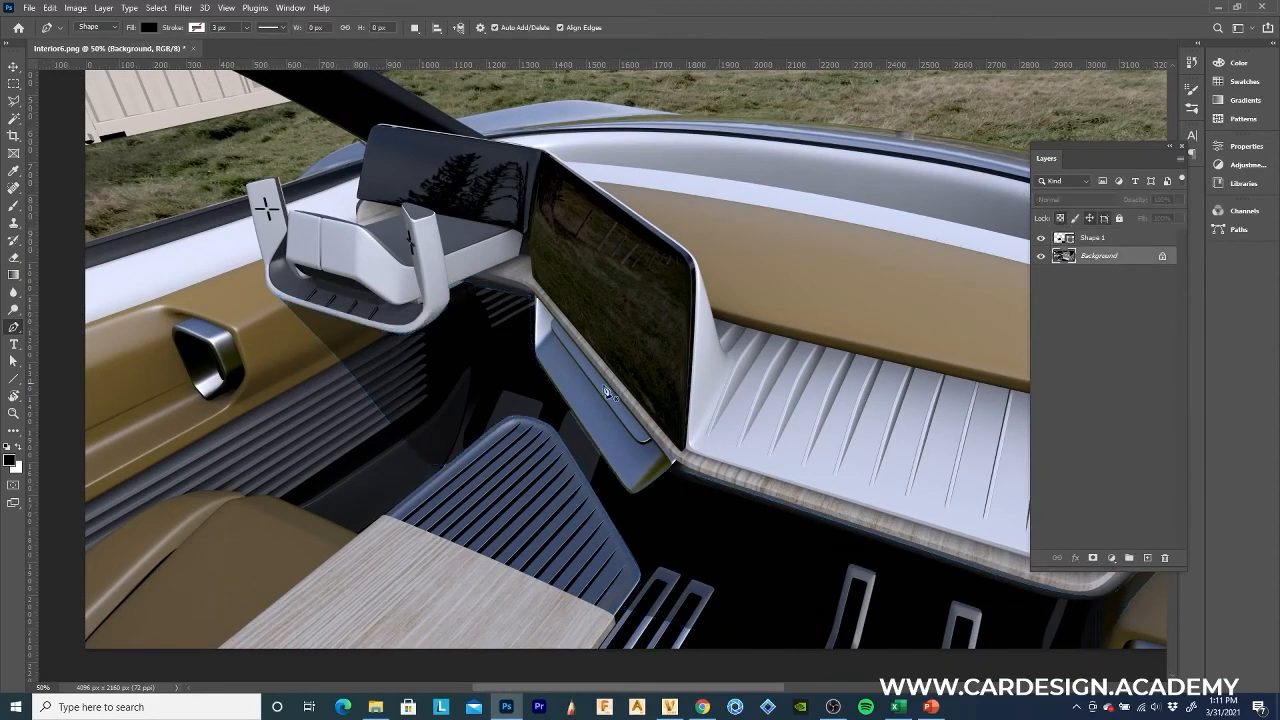
scroll(745, 440, down, 3)
scroll(760, 428, up, 1)
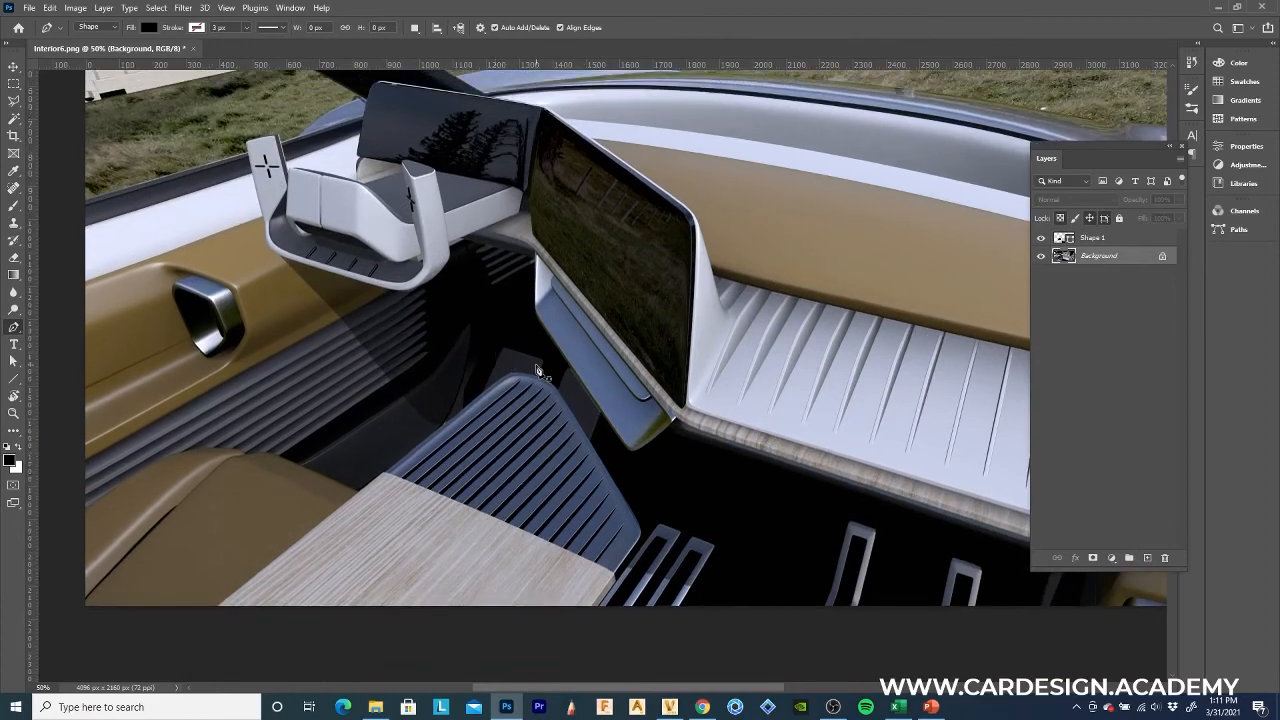
drag(683, 466, 502, 545)
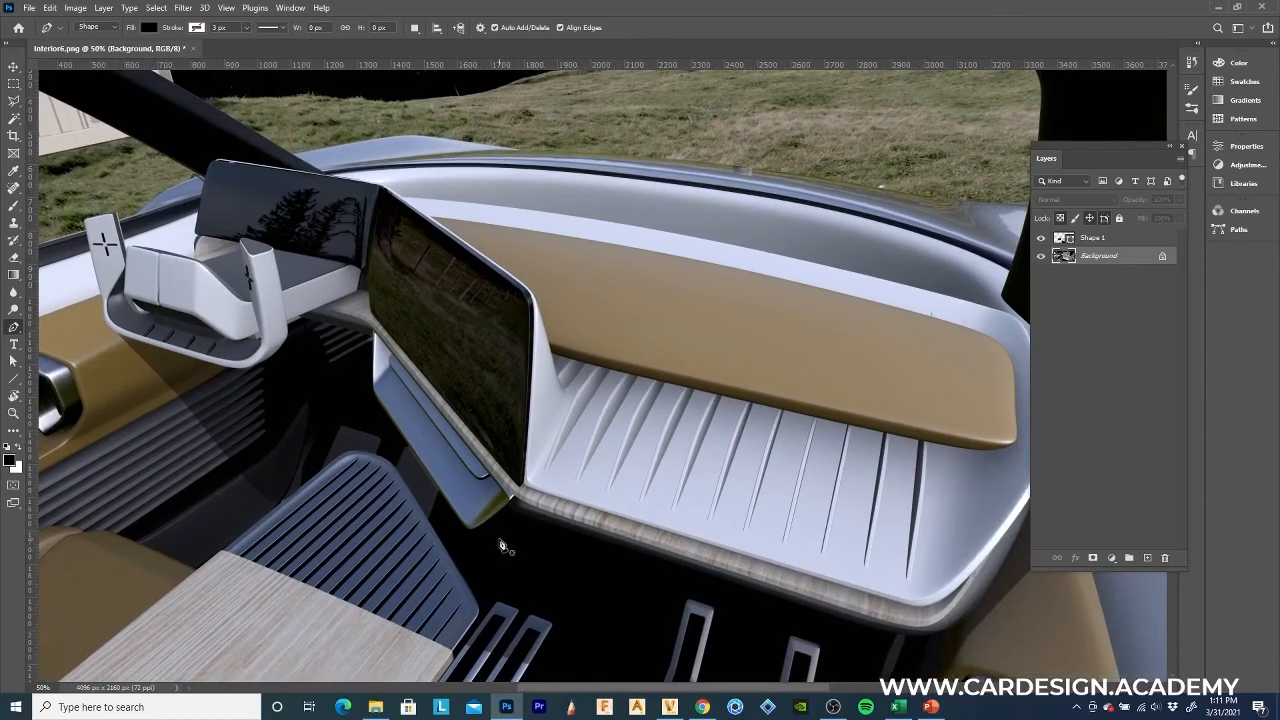
right_click(582, 503)
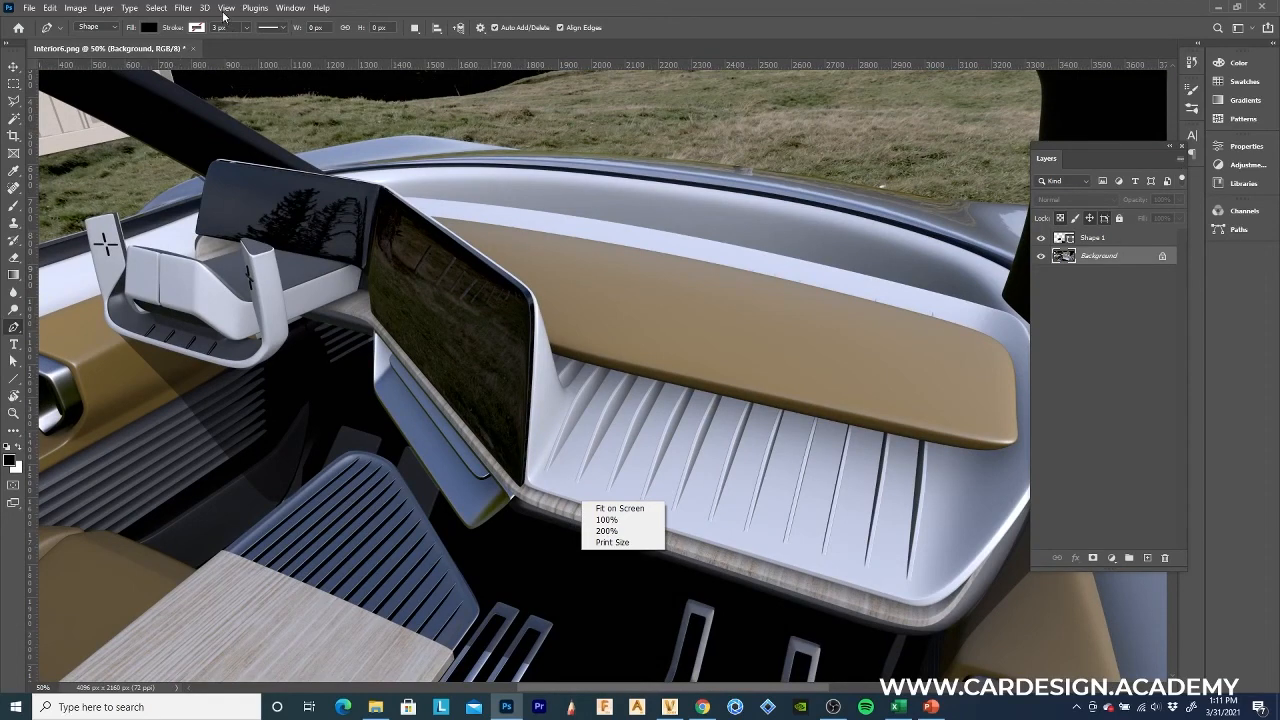
click(189, 8)
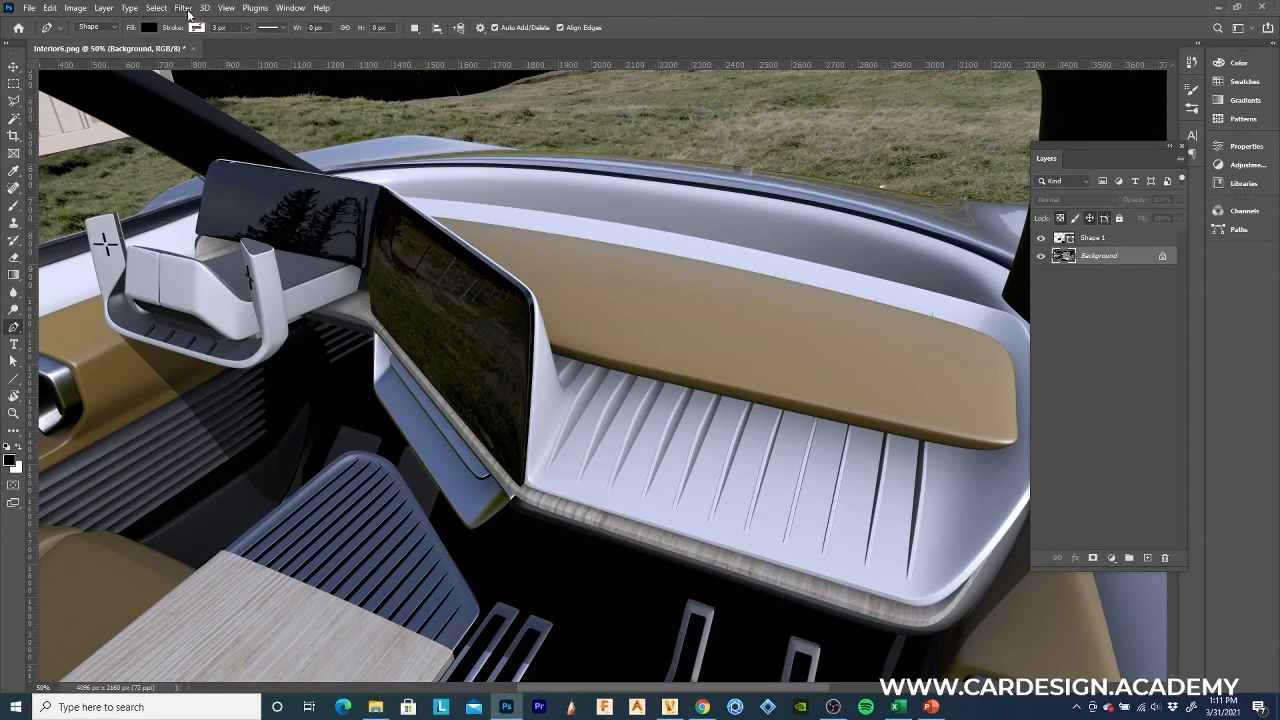
click(188, 11)
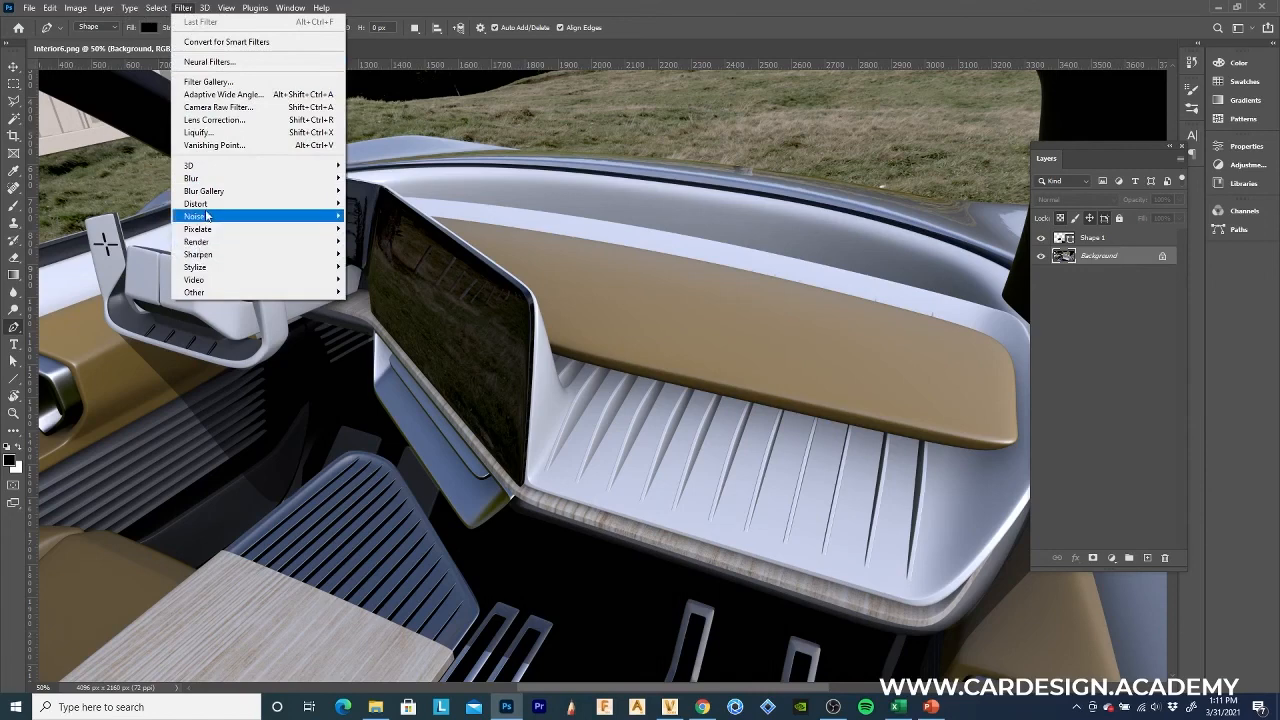
mouse_move(206, 216)
click(378, 216)
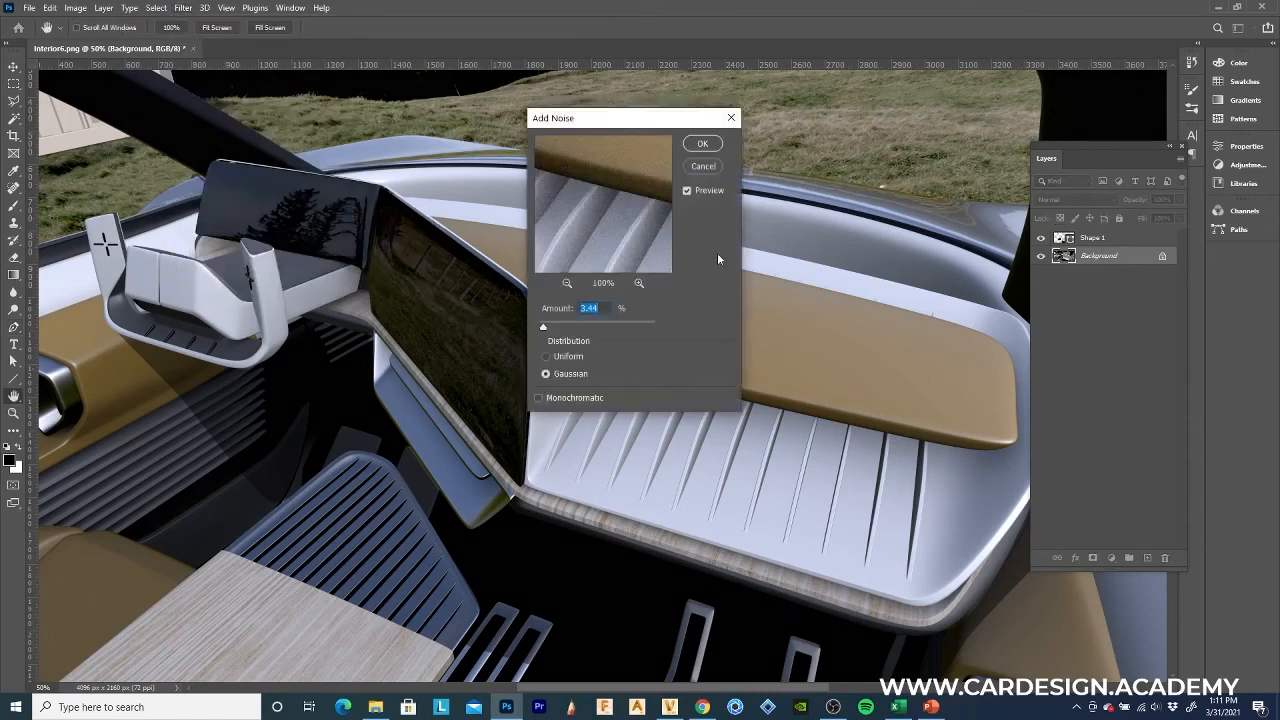
click(703, 144)
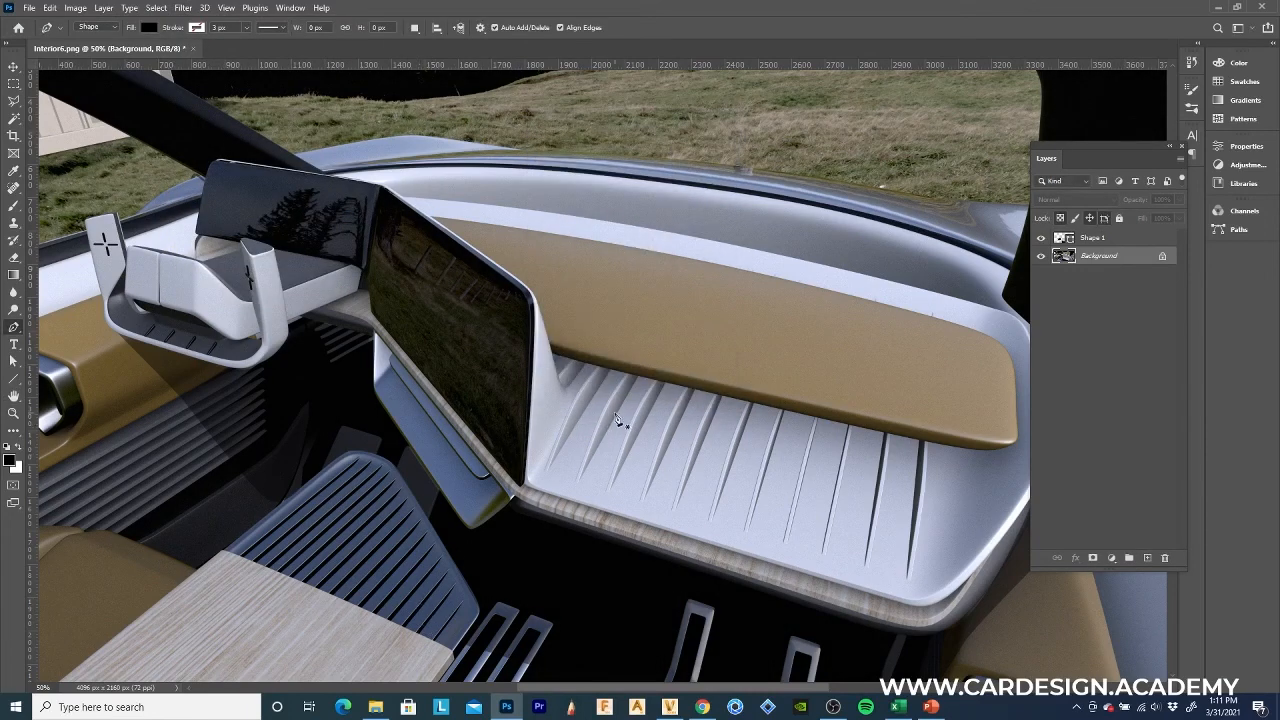
Inspect the noise grain on the dashboard at 200%, return to 50%, and collapse the floating Layers panel.
scroll(540, 498, up, 2)
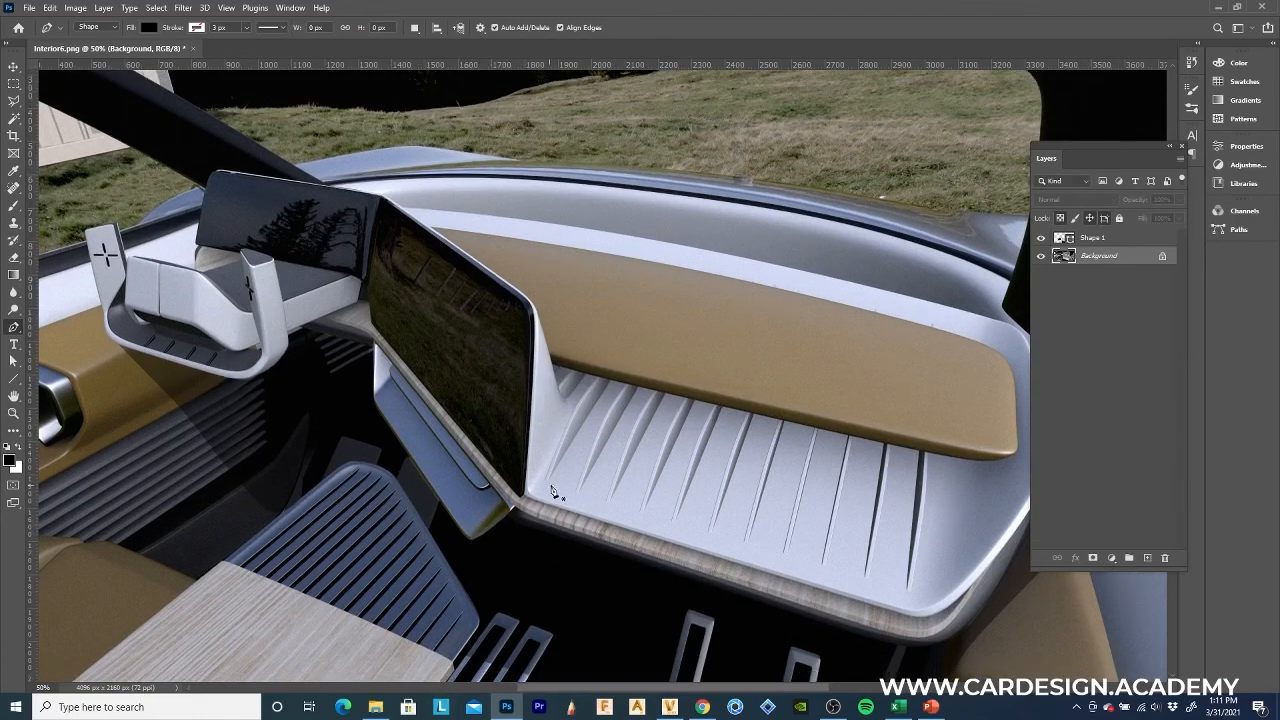
alt+scroll(553, 467, up, 4)
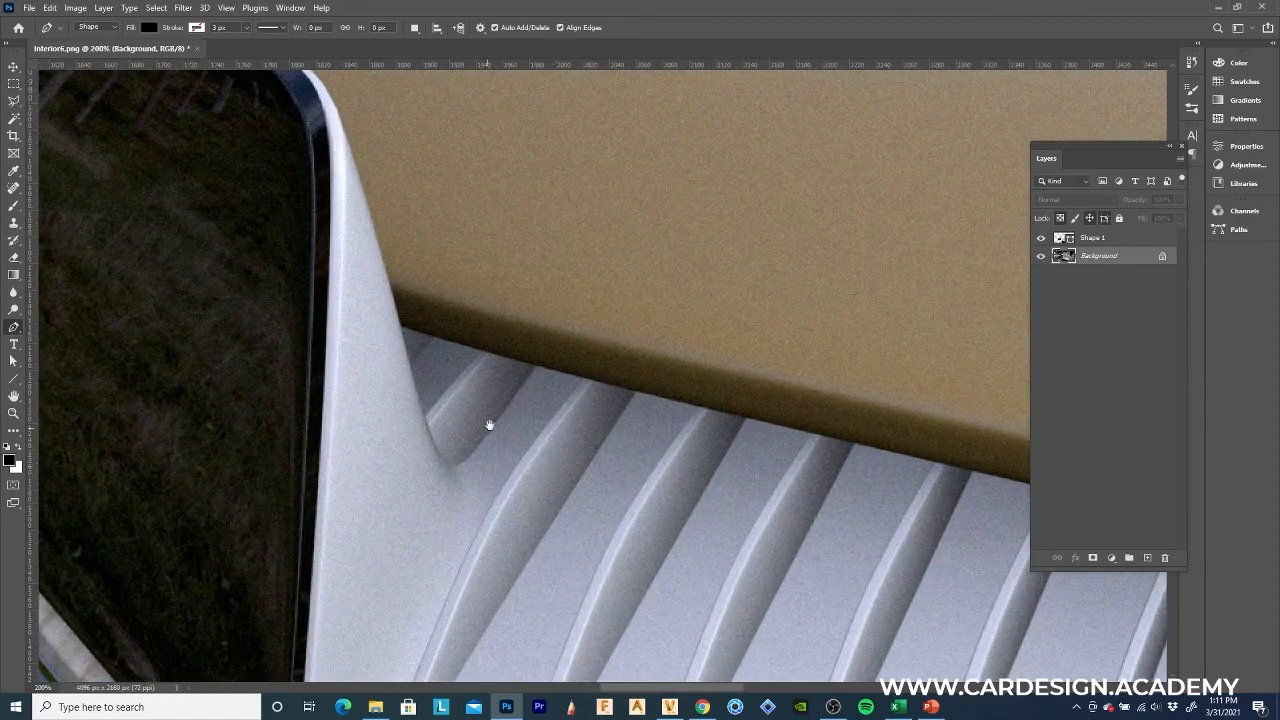
drag(454, 330, 397, 566)
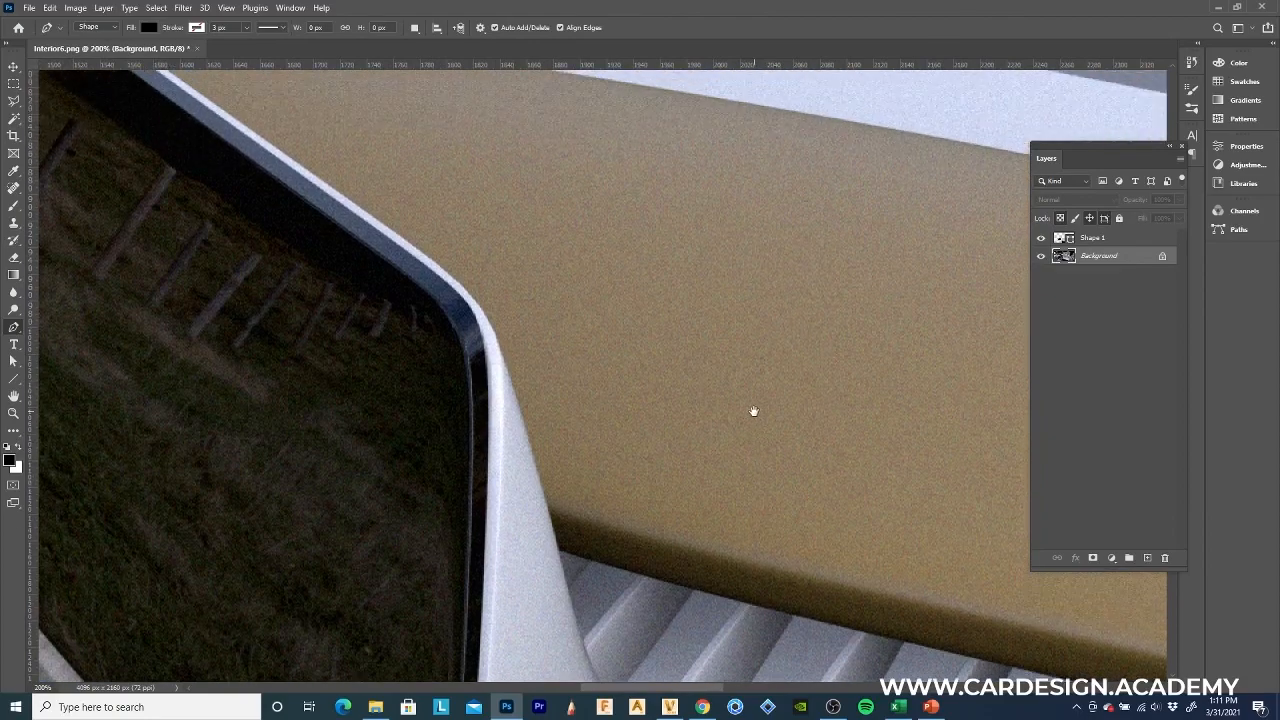
alt+scroll(754, 411, down, 6)
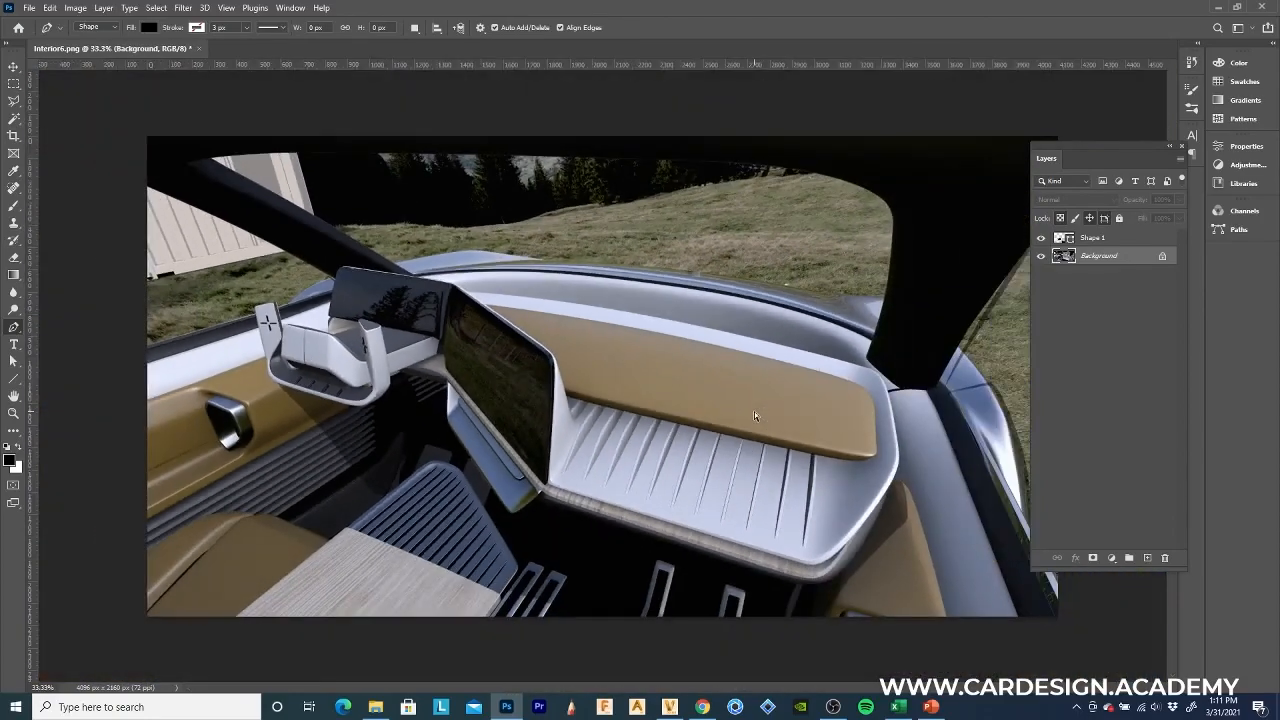
alt+scroll(754, 411, up, 2)
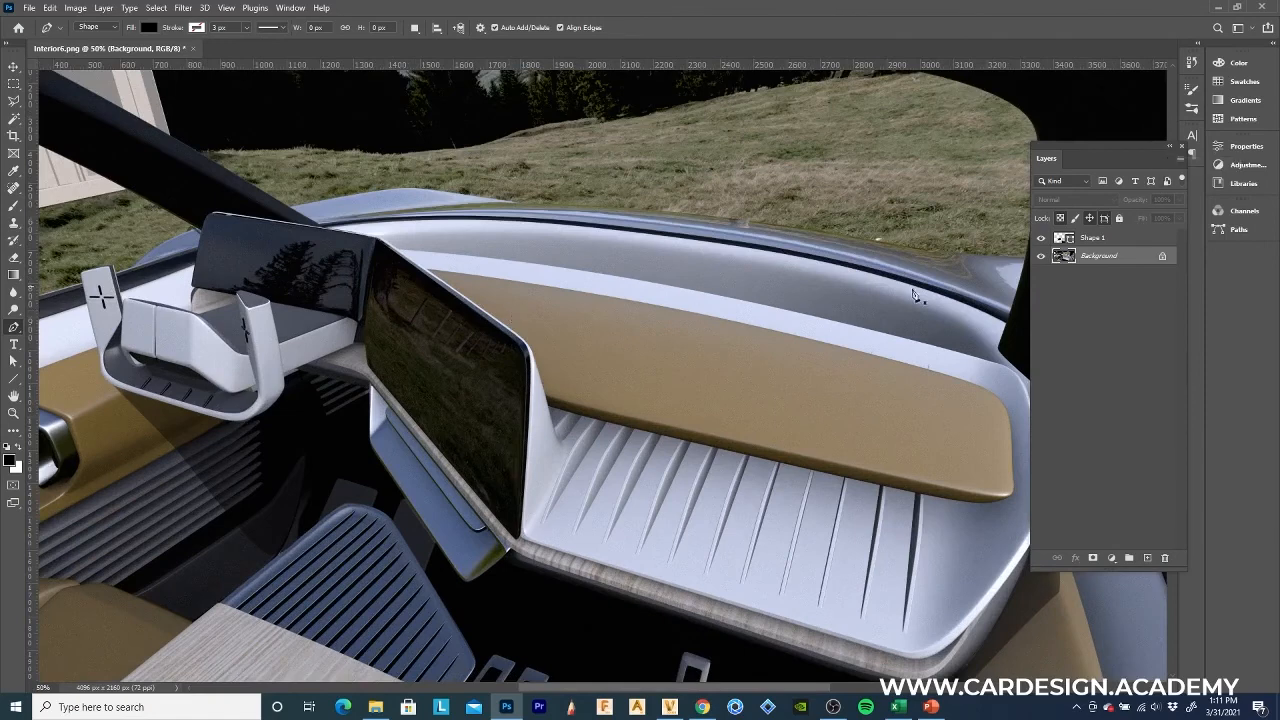
click(1169, 146)
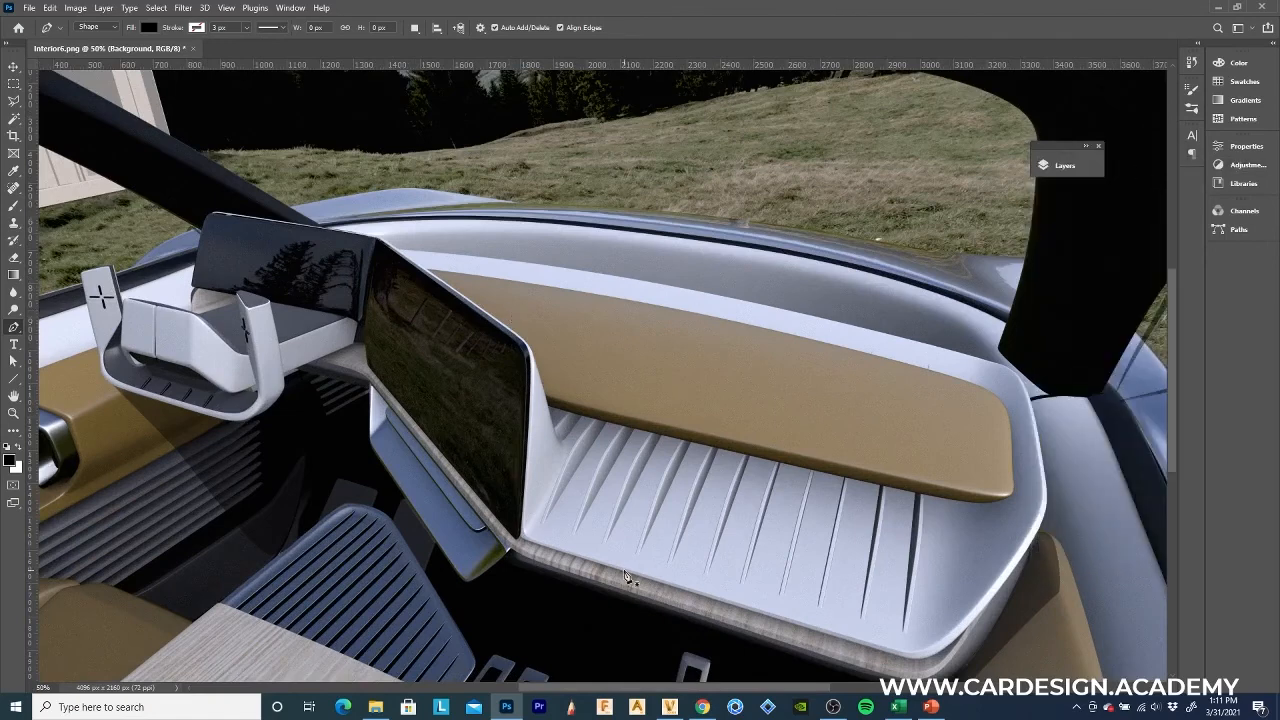